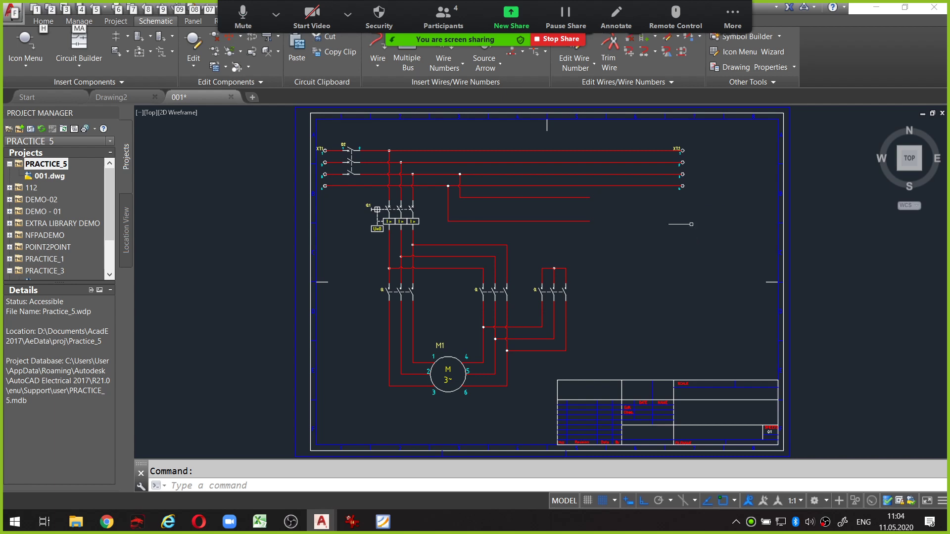
# Pan the schematic up slightly and zoom onto the XT1 terminals and Q2 disconnect switch
pyautogui.moveTo(655, 237); pyautogui.dragTo(658, 218, button='middle')
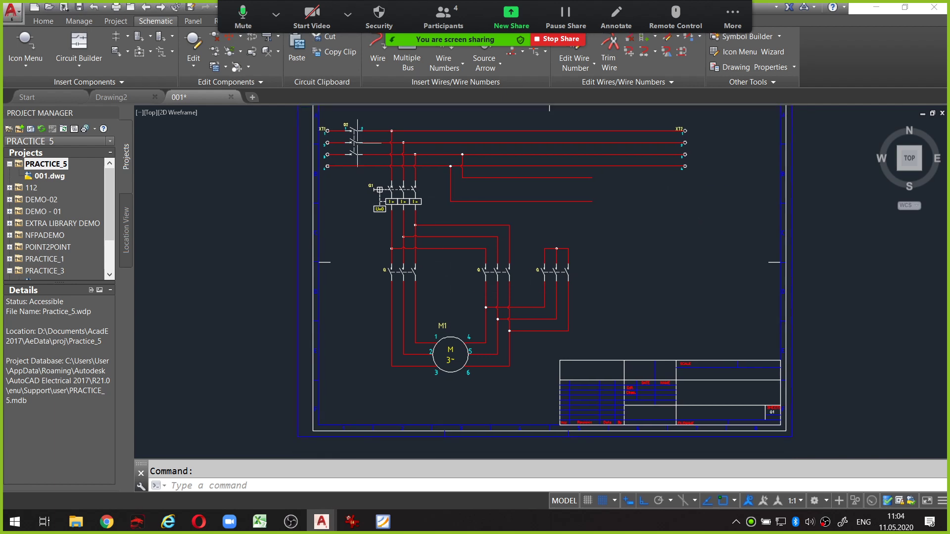
pyautogui.scroll(-1, 352, 132)
pyautogui.scroll(4, 365, 132)
pyautogui.scroll(1, 364, 132)
pyautogui.scroll(-1, 364, 132)
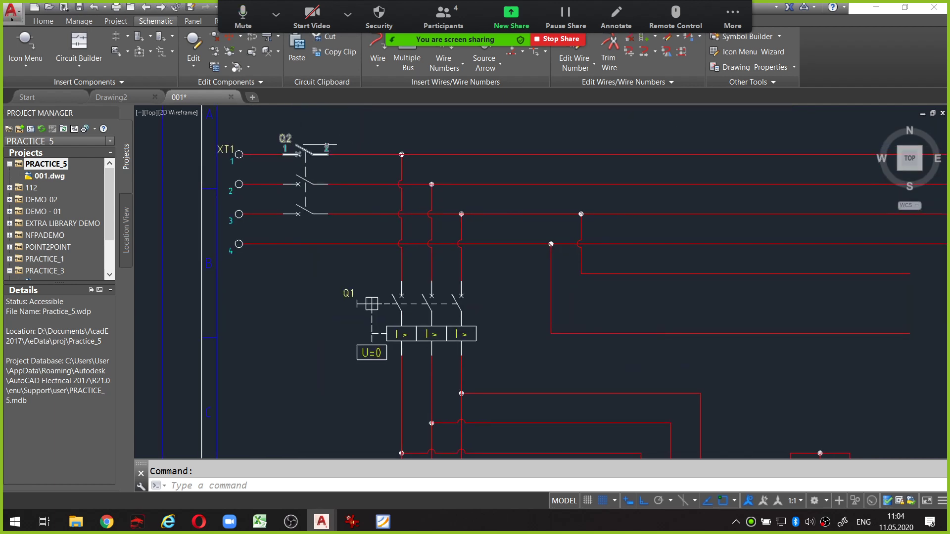
pyautogui.scroll(-3, 356, 139)
pyautogui.scroll(3, 392, 148)
pyautogui.scroll(2, 448, 202)
pyautogui.scroll(-2, 448, 202)
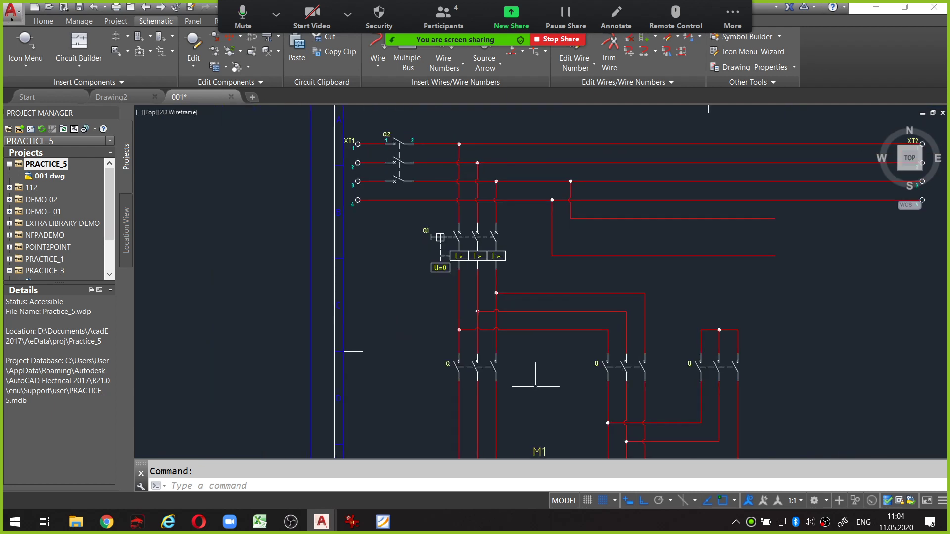
pyautogui.scroll(1, 401, 178)
pyautogui.scroll(2, 405, 173)
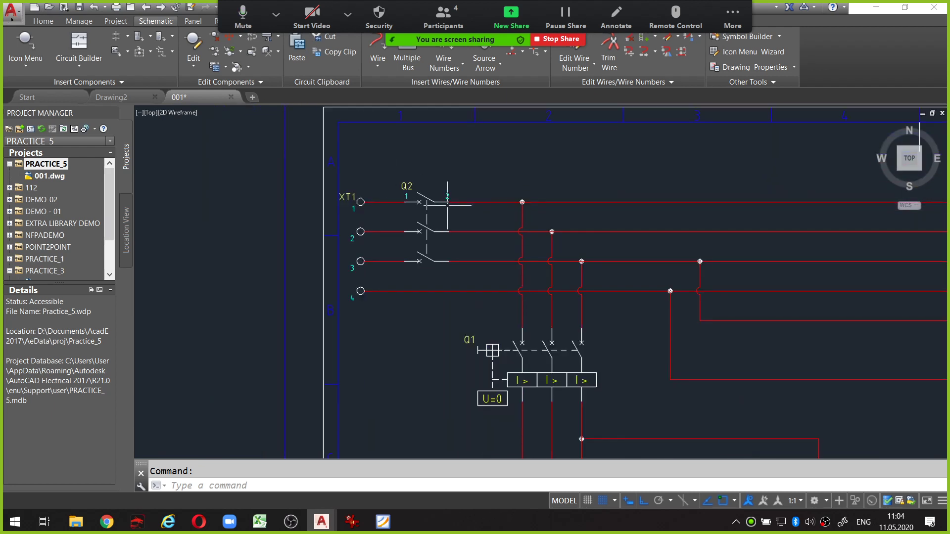
pyautogui.scroll(2, 425, 213)
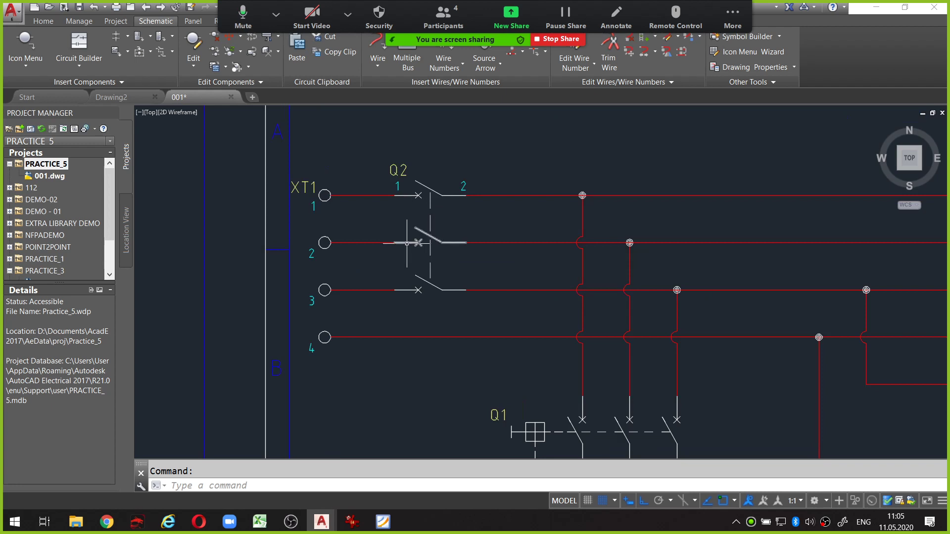
# Number the middle Q2 contact with pins 3 and 4
pyautogui.click(733, 15)
pyautogui.click(387, 225)
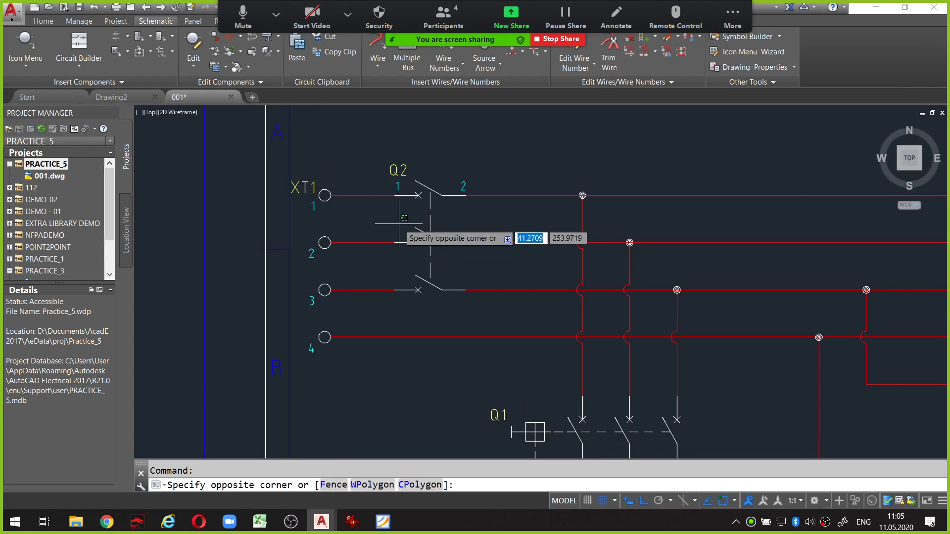
pyautogui.press('alt')
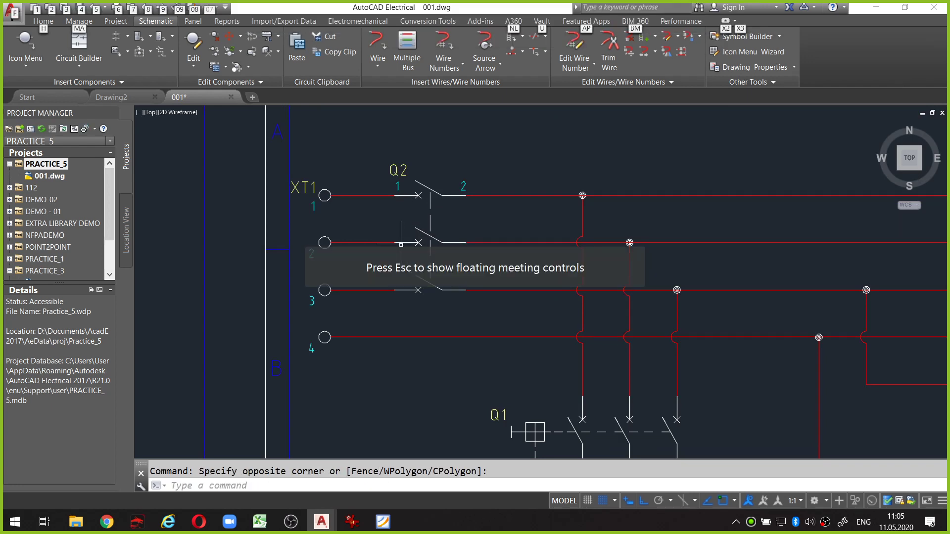
pyautogui.click(401, 242)
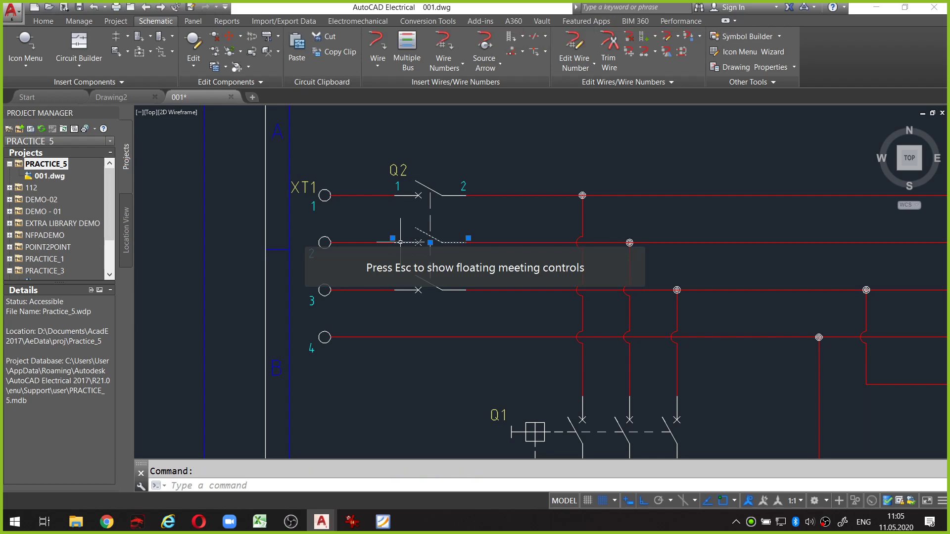
pyautogui.rightClick(400, 242)
pyautogui.click(408, 221)
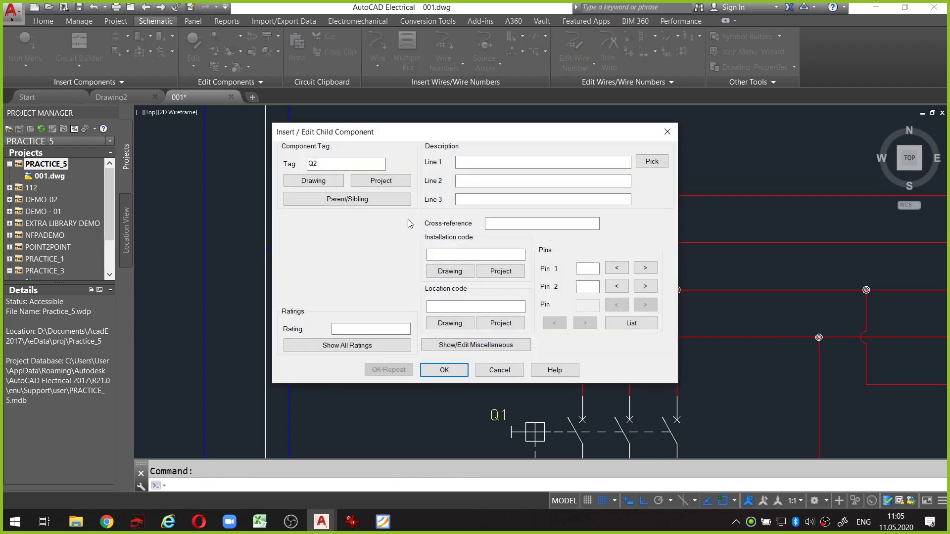
pyautogui.click(645, 271)
pyautogui.click(648, 286)
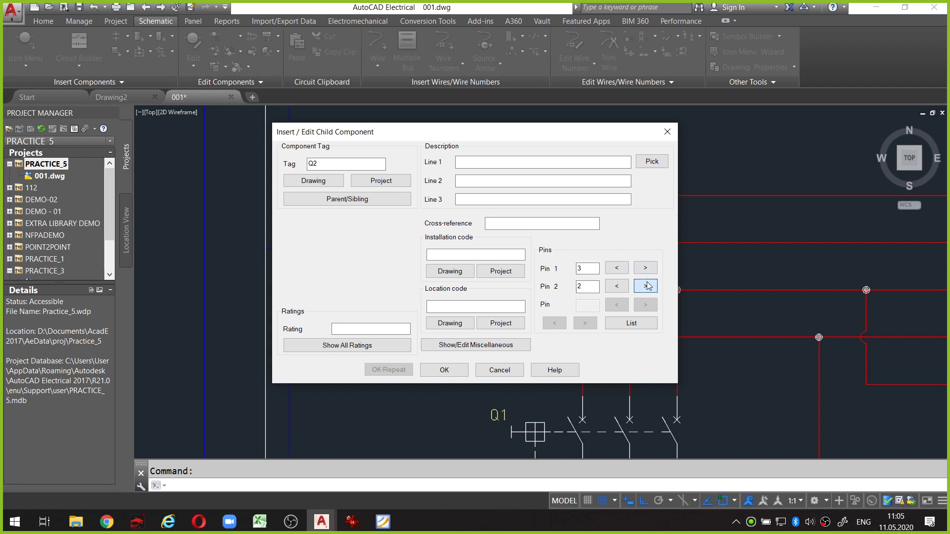
pyautogui.click(448, 371)
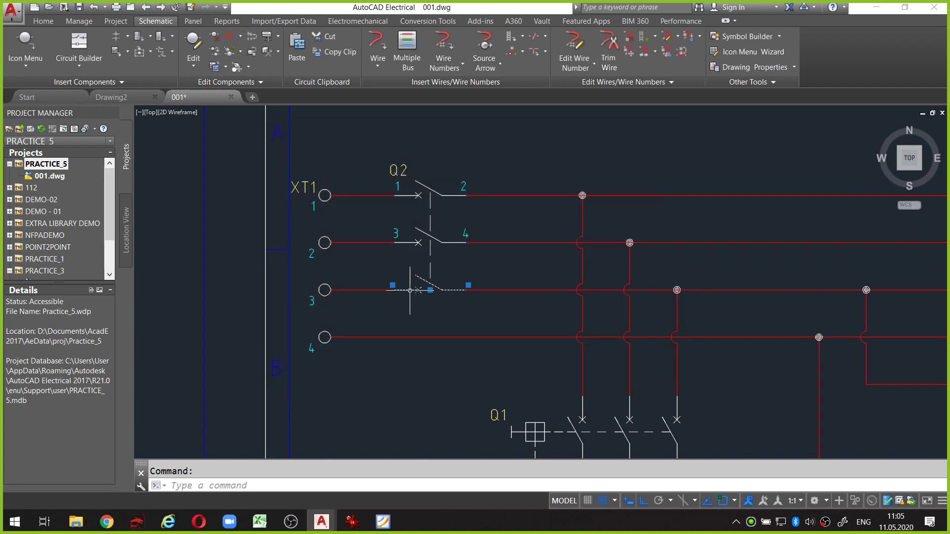
# Number the third Q2 contact with pins 5 and 6
pyautogui.rightClick(410, 291)
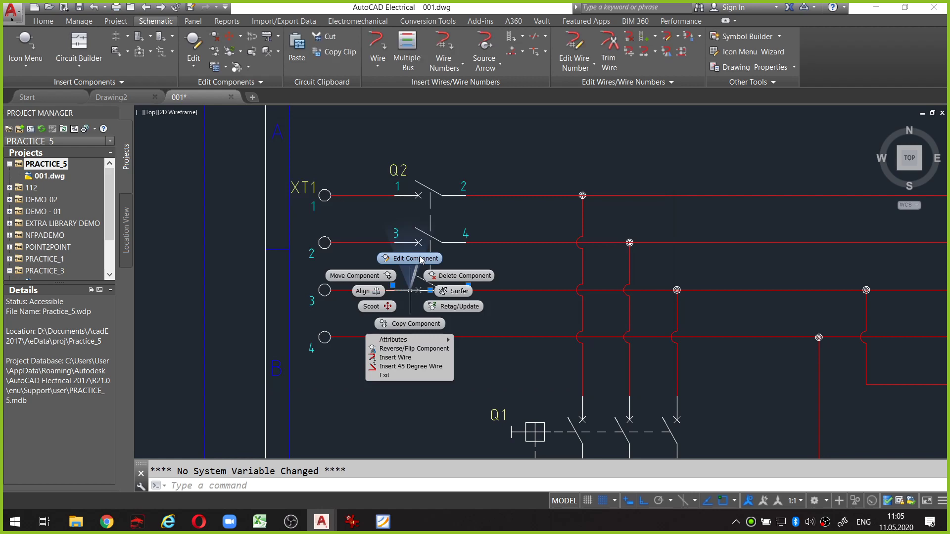
pyautogui.click(421, 258)
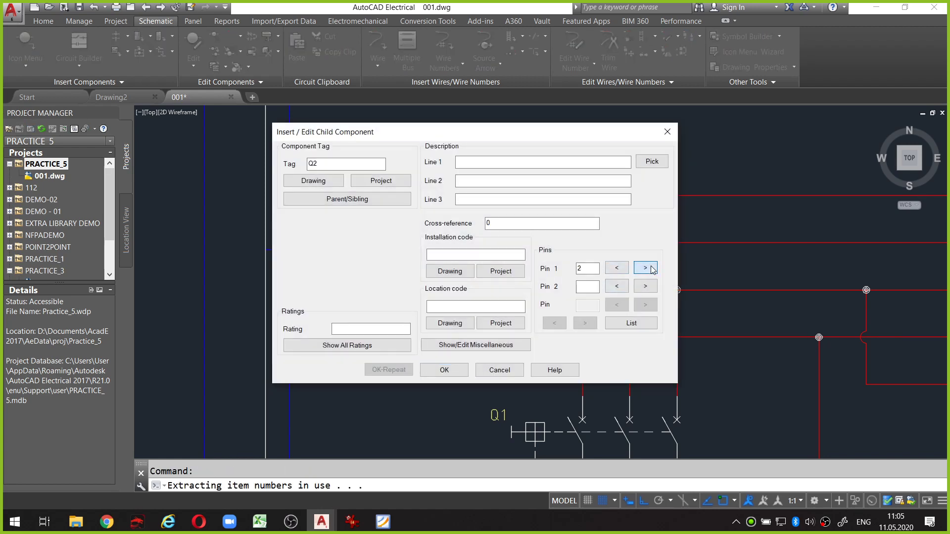
pyautogui.click(651, 268)
pyautogui.click(646, 289)
pyautogui.click(452, 375)
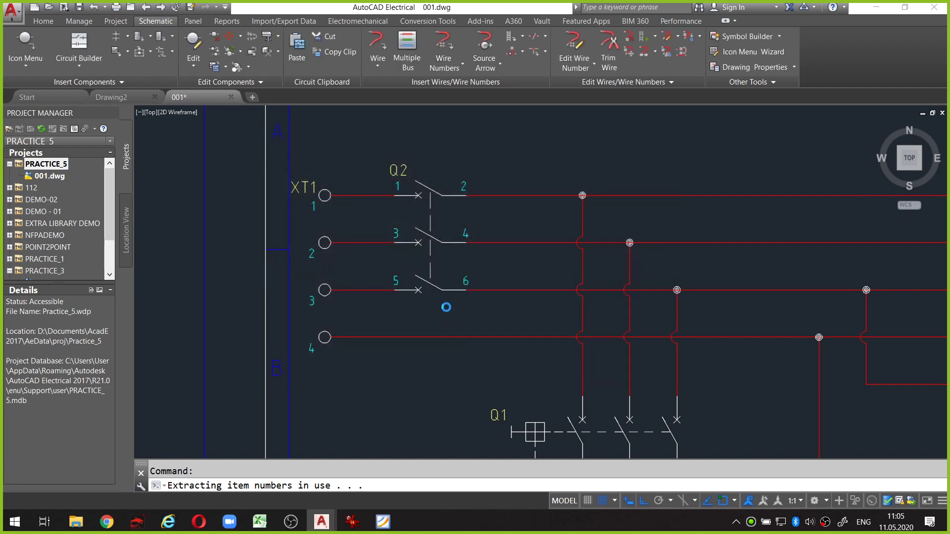
pyautogui.scroll(-1, 455, 304)
pyautogui.scroll(-3, 465, 303)
pyautogui.scroll(1, 472, 302)
# Zoom and pan to frame the XT1 terminals and the Q1 circuit
pyautogui.scroll(2, 479, 301)
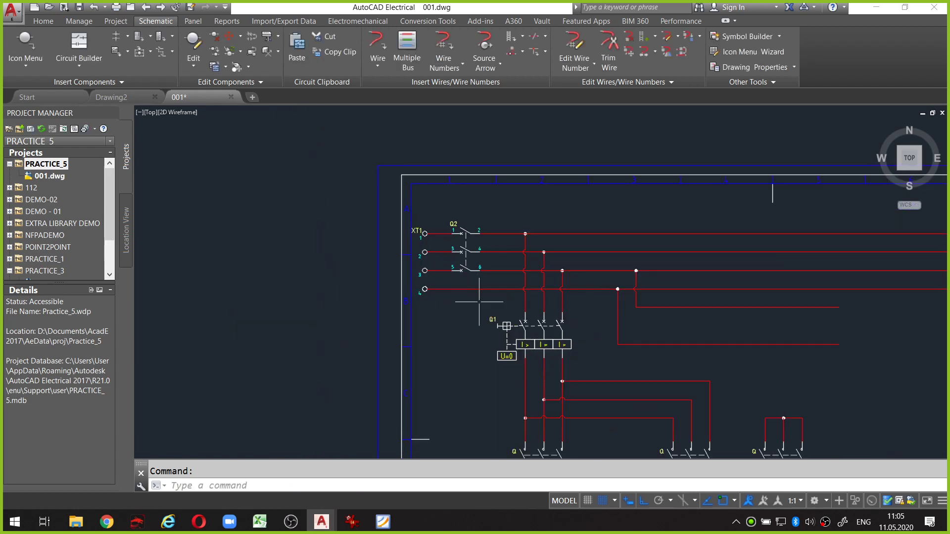
pyautogui.moveTo(479, 302); pyautogui.dragTo(445, 208, button='middle')
pyautogui.scroll(2, 398, 194)
pyautogui.scroll(3, 398, 194)
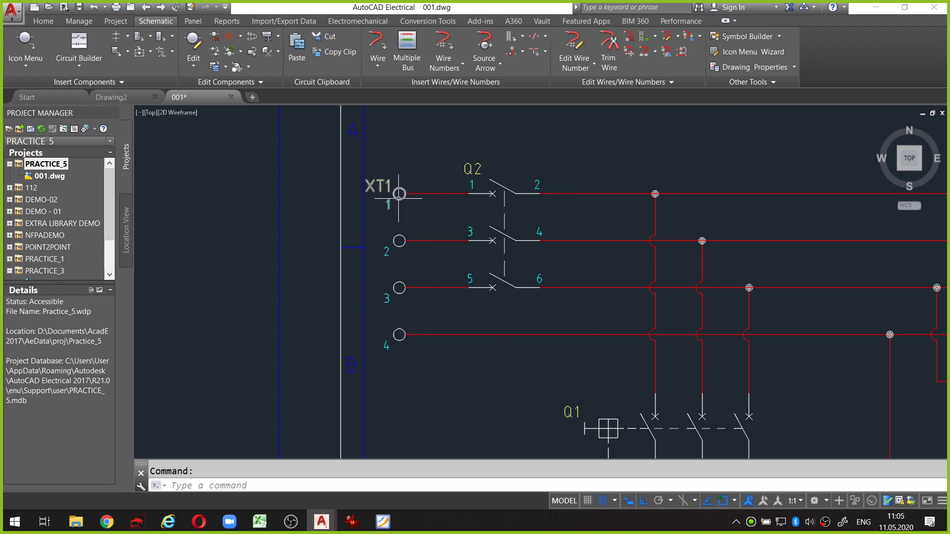
pyautogui.scroll(-2, 399, 194)
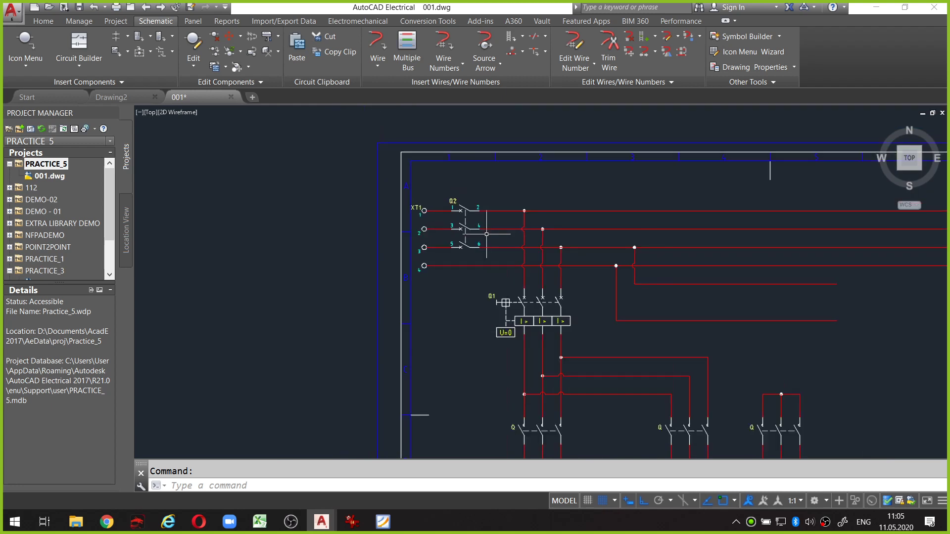
pyautogui.scroll(-2, 399, 194)
pyautogui.moveTo(399, 198)
pyautogui.mouseDown(button='middle')
pyautogui.moveTo(344, 207)
pyautogui.moveTo(432, 225)
pyautogui.mouseUp(button='middle')
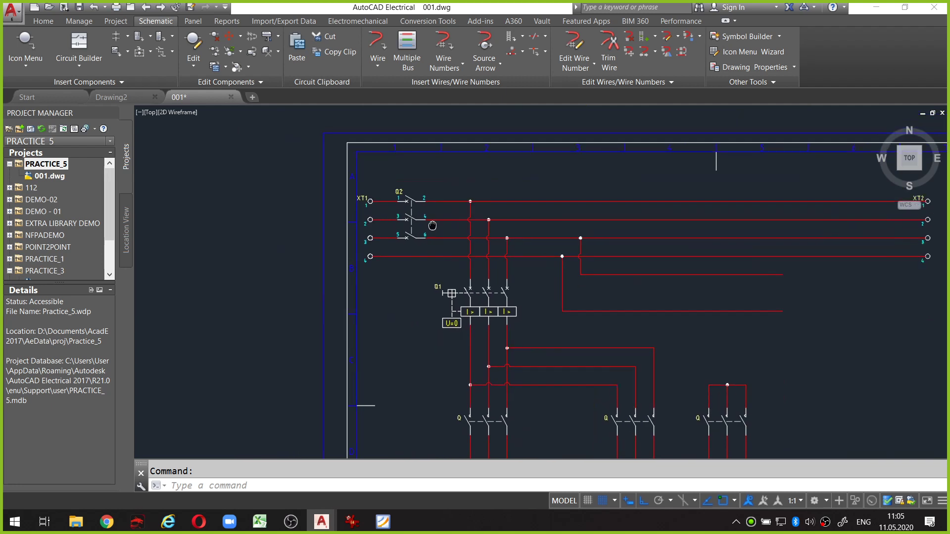
pyautogui.scroll(4, 375, 205)
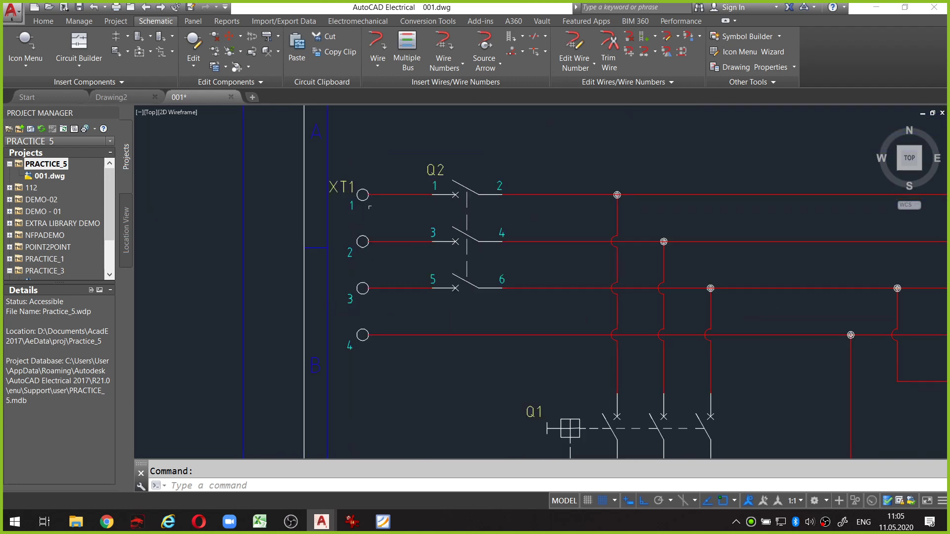
# Edit XT1 terminal 1 and bring up its catalog lookup
pyautogui.click(362, 194)
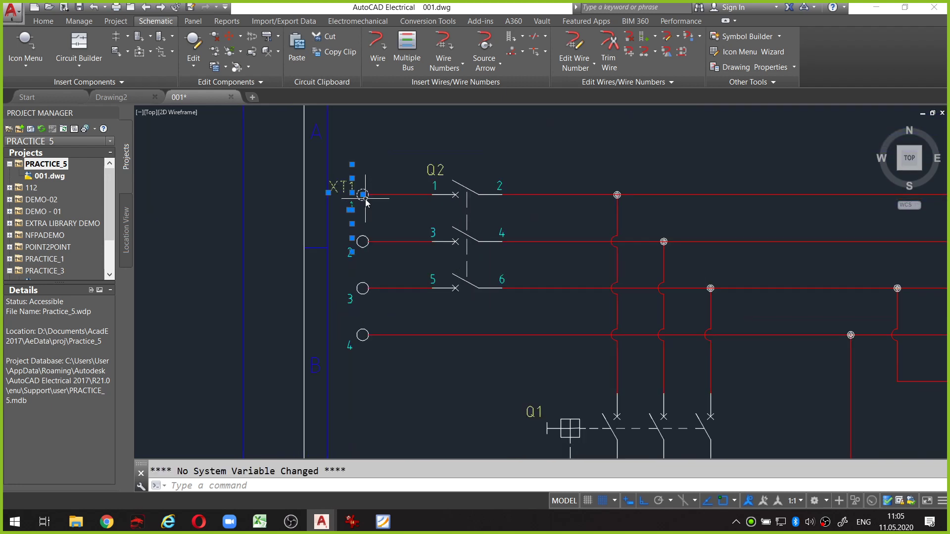
pyautogui.rightClick(363, 194)
pyautogui.click(365, 165)
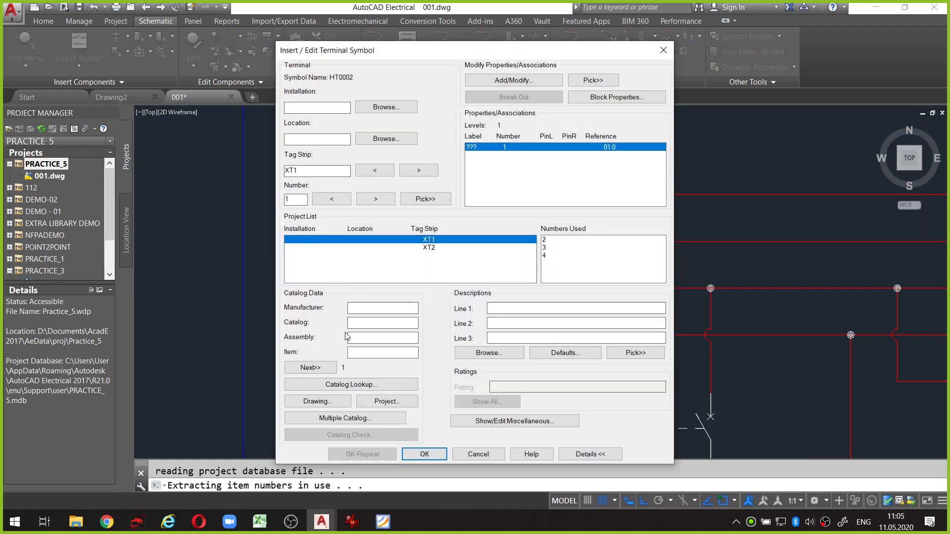
pyautogui.click(369, 384)
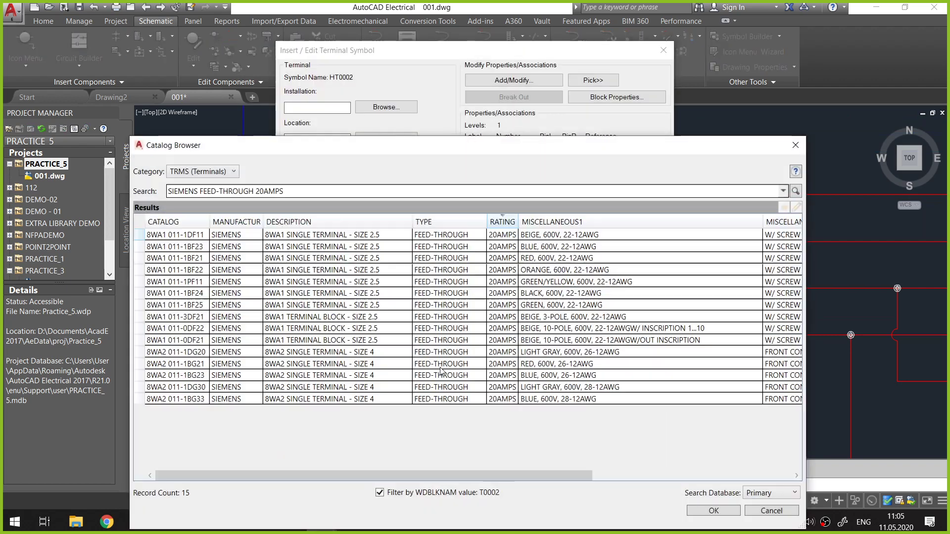
# Filter the catalog to the 8 YTIT parts, select TRMS-001, and switch to edit mode
pyautogui.moveTo(447, 147); pyautogui.dragTo(481, 124)
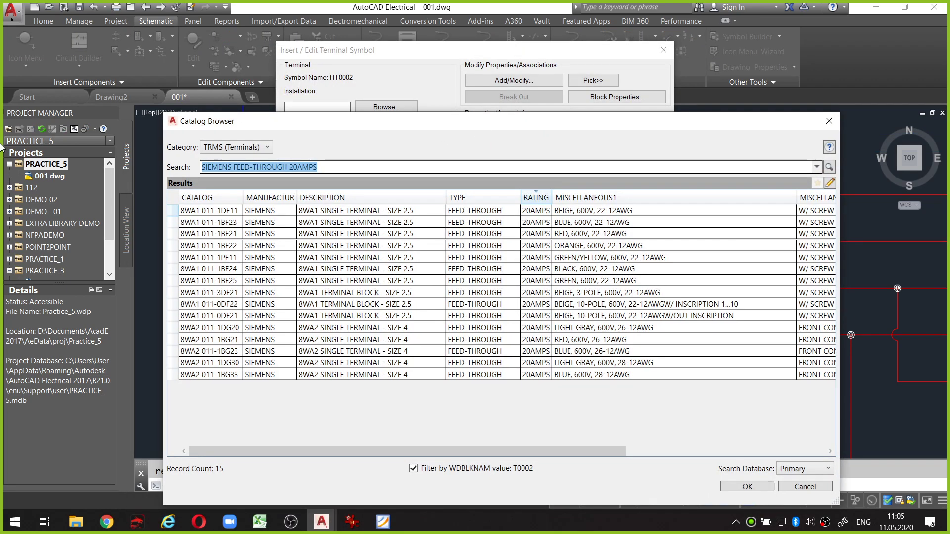
pyautogui.write('YTIT')
pyautogui.press('Return')
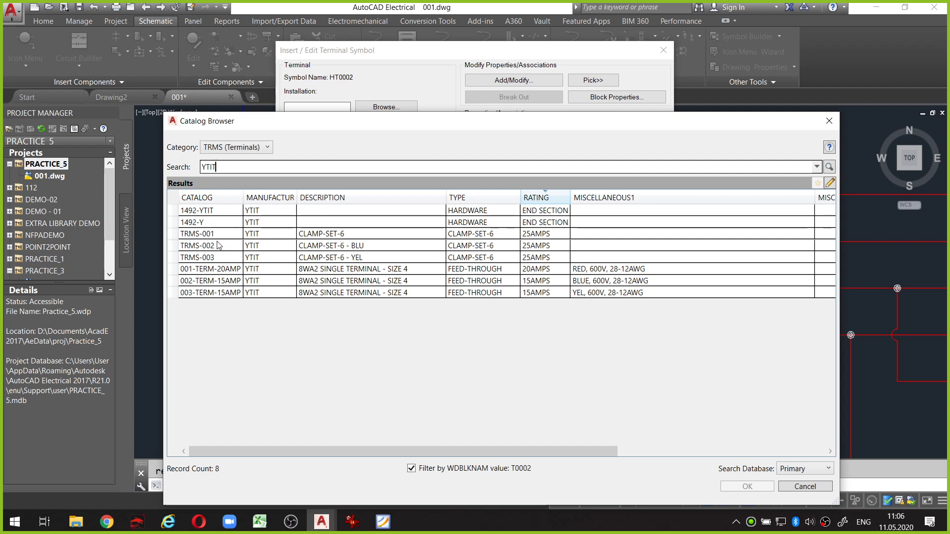
pyautogui.click(204, 260)
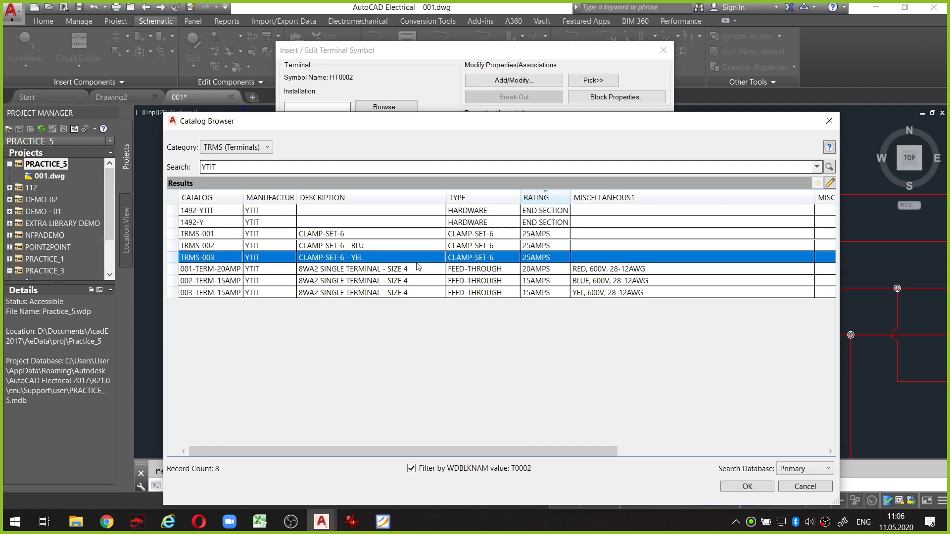
pyautogui.click(367, 235)
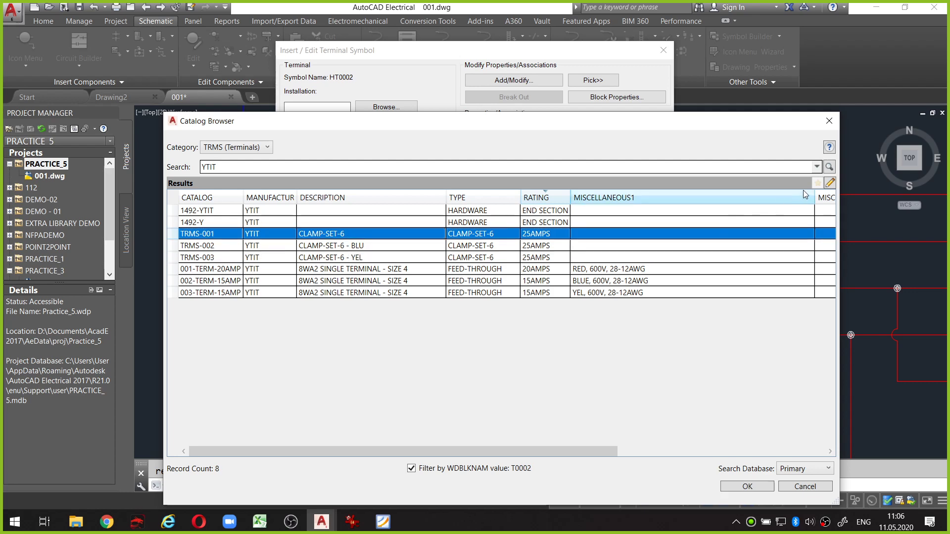
pyautogui.click(831, 183)
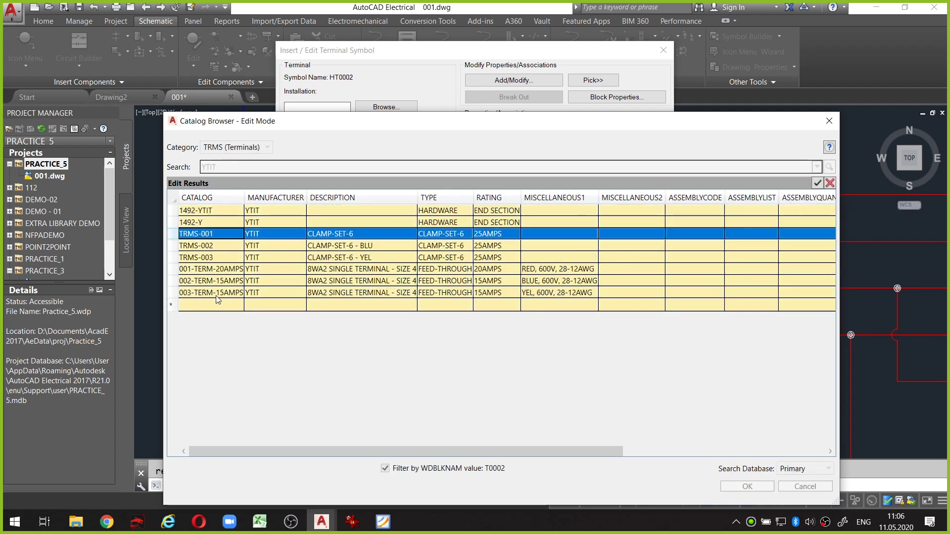
# Create a new catalog row numbered TRMS-004 with manufacturer YTIT
pyautogui.click(210, 257)
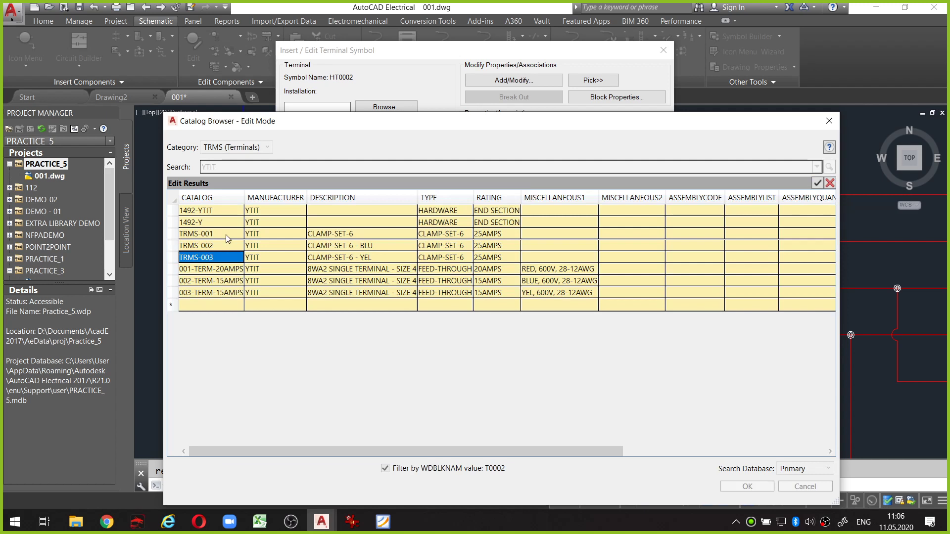
pyautogui.hotkey('ctrl', 'c')
pyautogui.click(208, 303)
pyautogui.hotkey('ctrl', 'v')
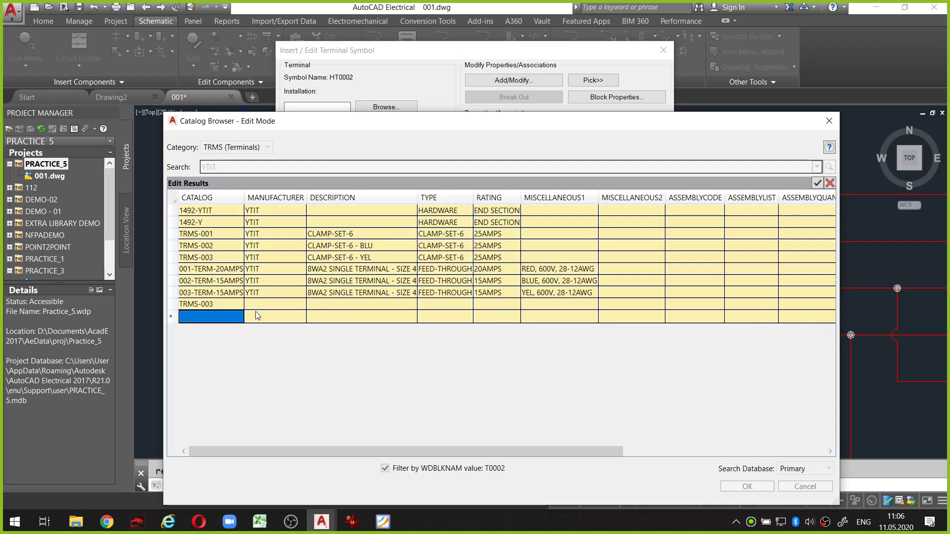
pyautogui.click(223, 304)
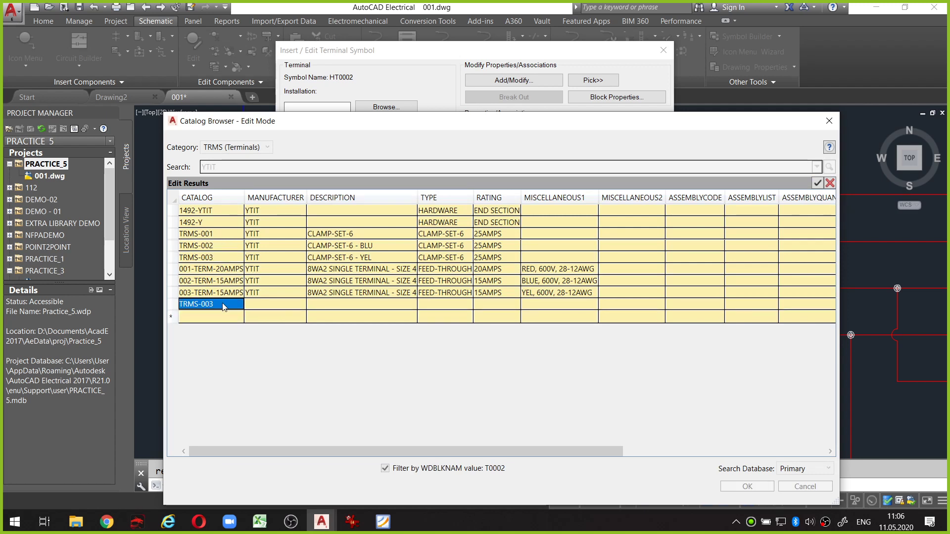
pyautogui.doubleClick(223, 304)
pyautogui.write('0')
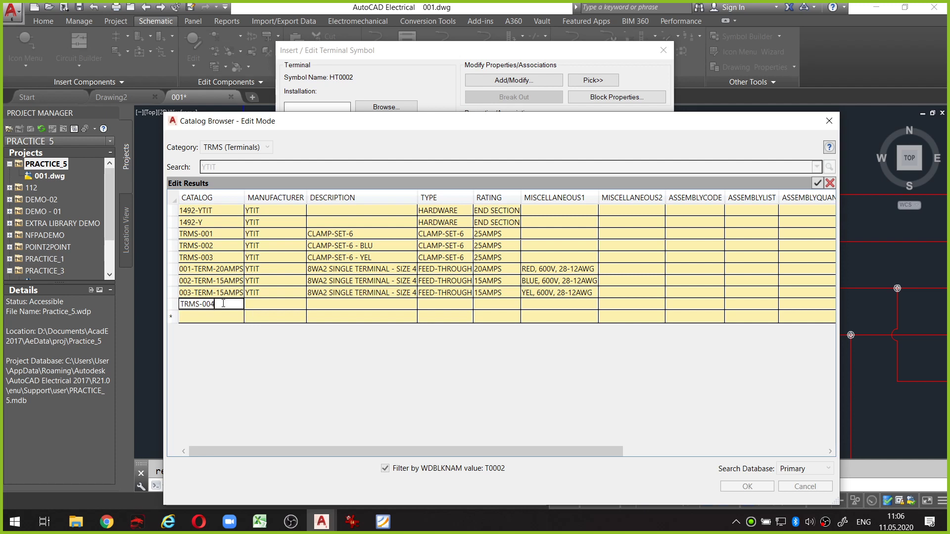
pyautogui.click(296, 305)
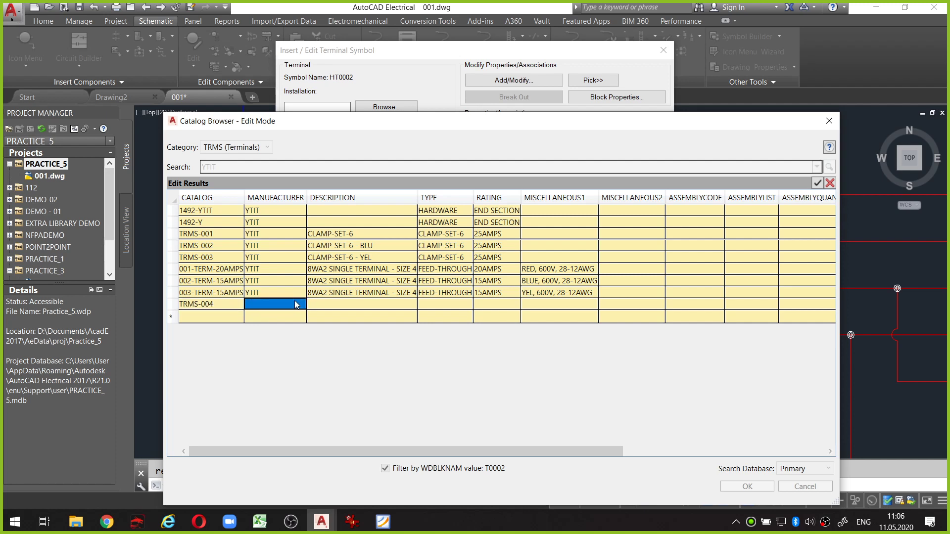
pyautogui.write('YTY')
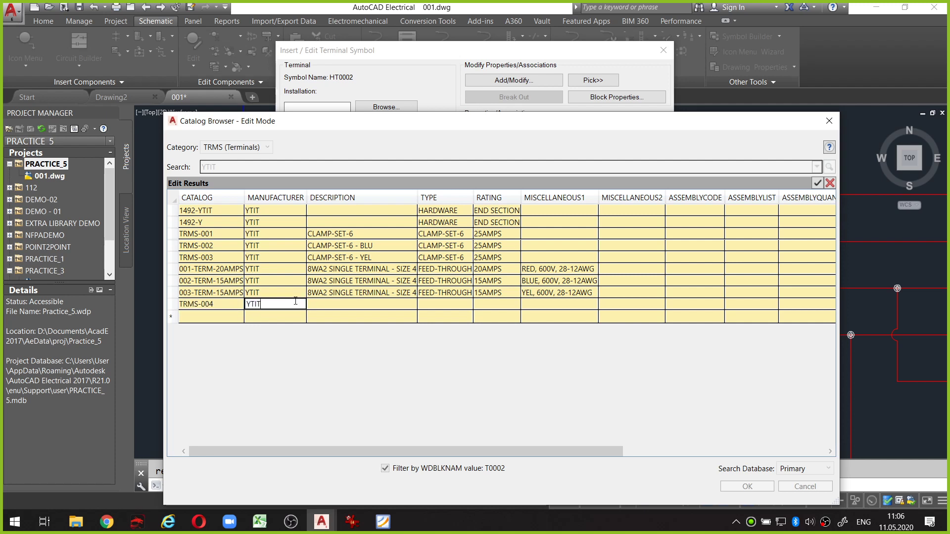
# Give the TRMS-004 row CLAMP-SET-6 as both description and type
pyautogui.click(360, 237)
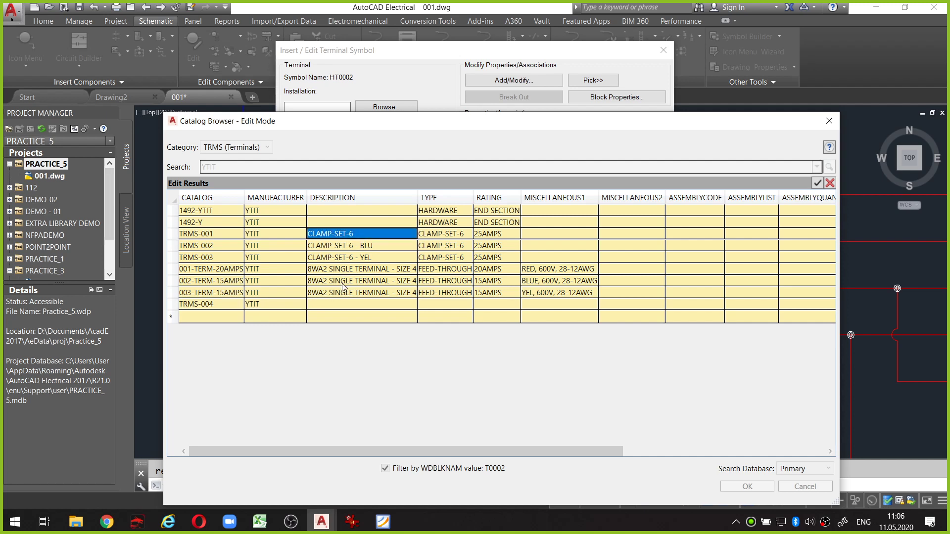
pyautogui.click(342, 301)
pyautogui.hotkey('ctrl', 'v')
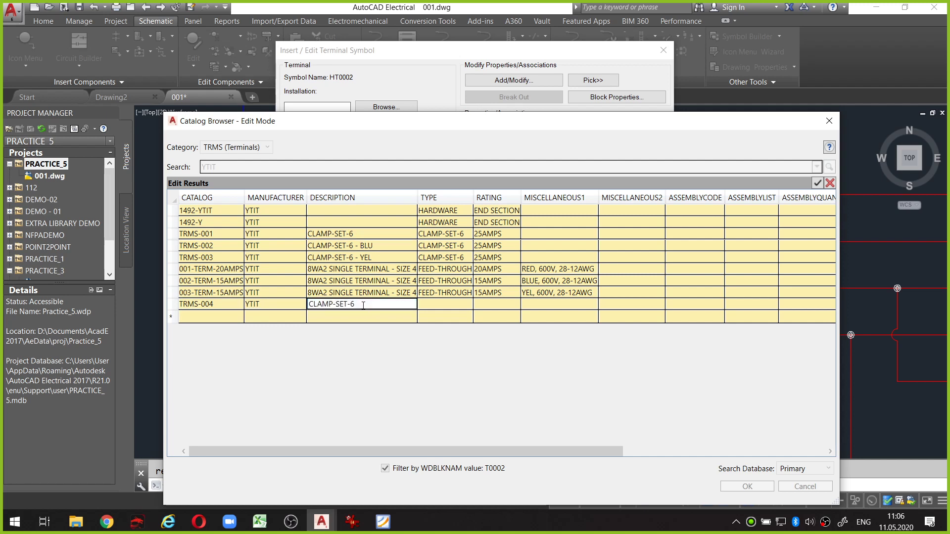
pyautogui.click(447, 301)
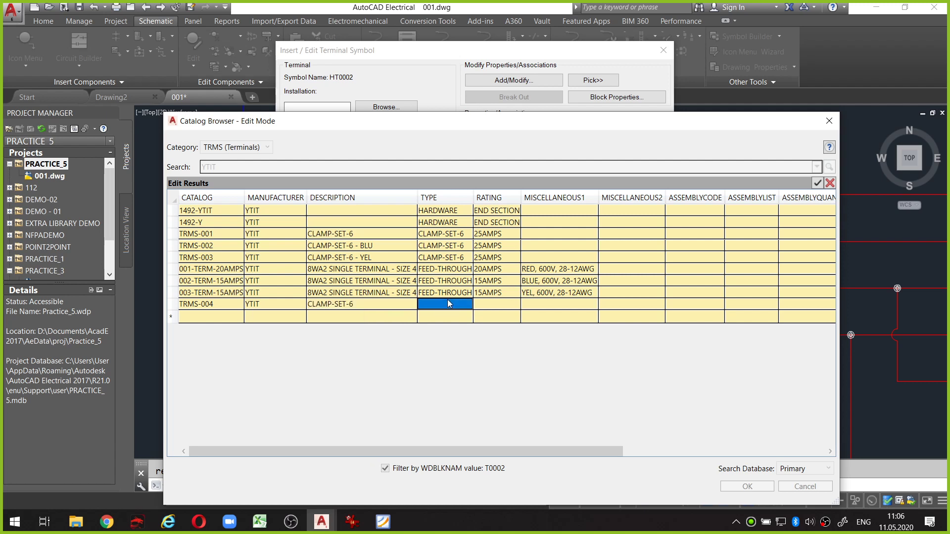
pyautogui.click(448, 237)
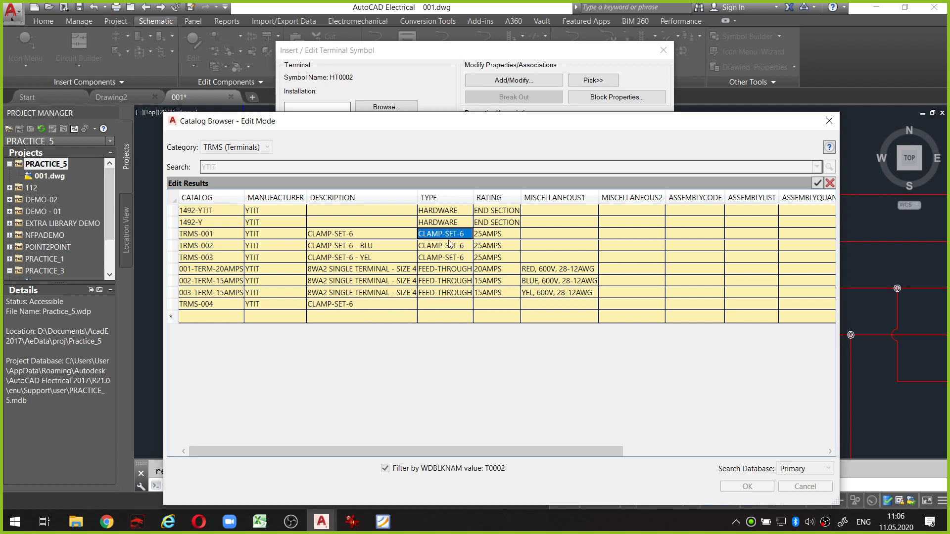
pyautogui.click(455, 305)
pyautogui.hotkey('ctrl', 'v')
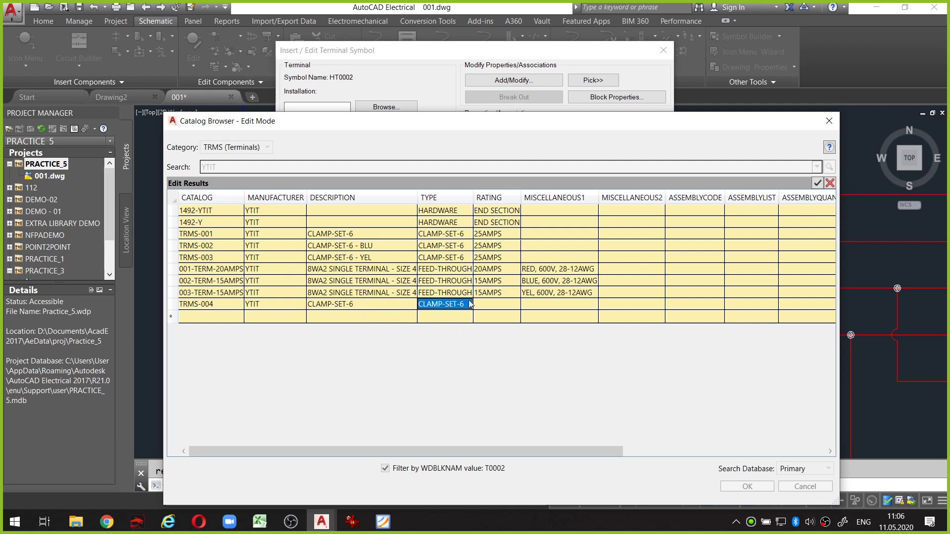
# Set the TRMS-004 rating to 50AMPS
pyautogui.click(494, 237)
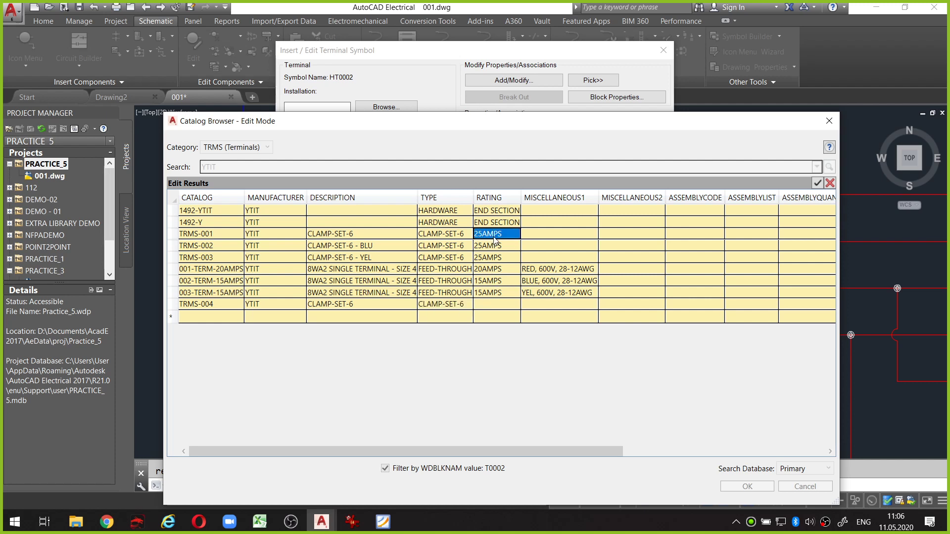
pyautogui.click(494, 303)
pyautogui.hotkey('ctrl', 'v')
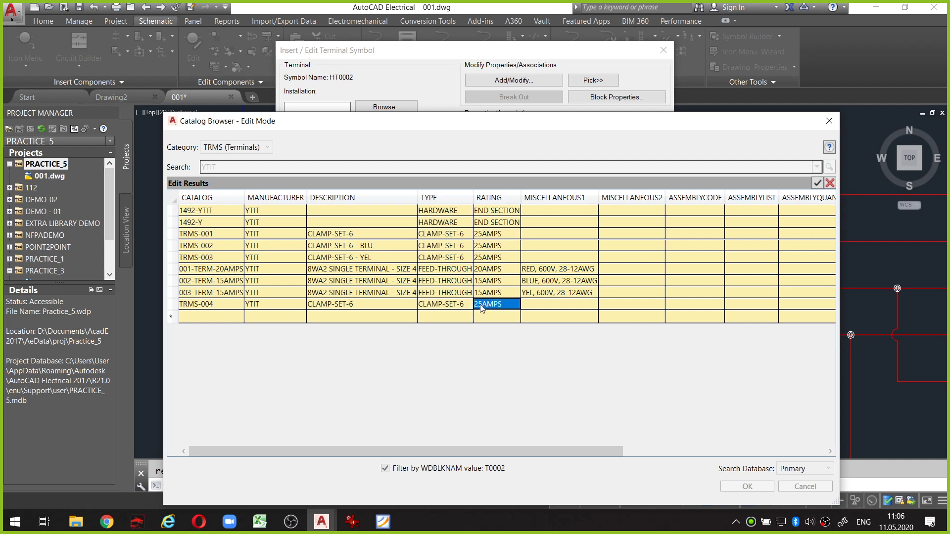
pyautogui.click(481, 306)
pyautogui.click(484, 305)
pyautogui.press('BackSpace')
pyautogui.press('BackSpace')
pyautogui.write('50')
pyautogui.click(537, 306)
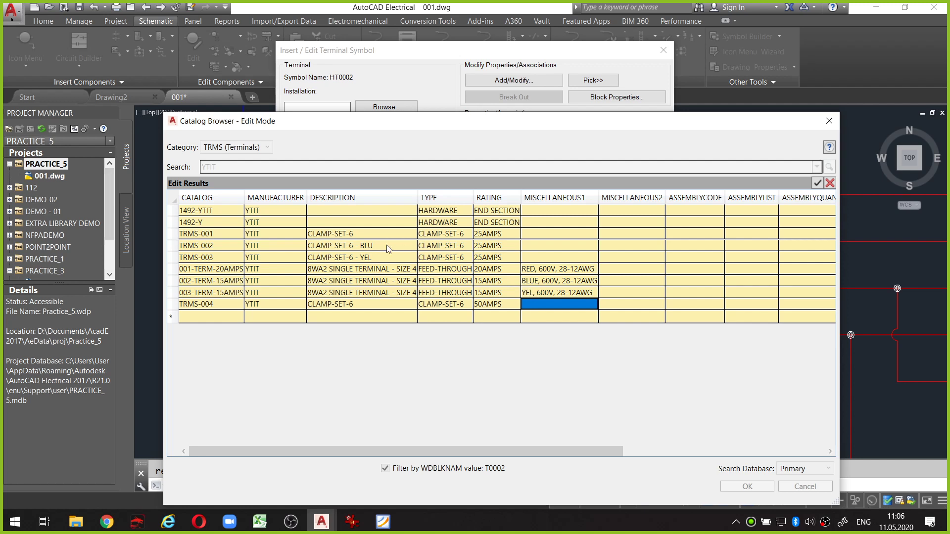
# Make the description CLAMP-SET-6 - RED, miscellaneous RED, and copy the whole row
pyautogui.click(367, 306)
pyautogui.write('- RED')
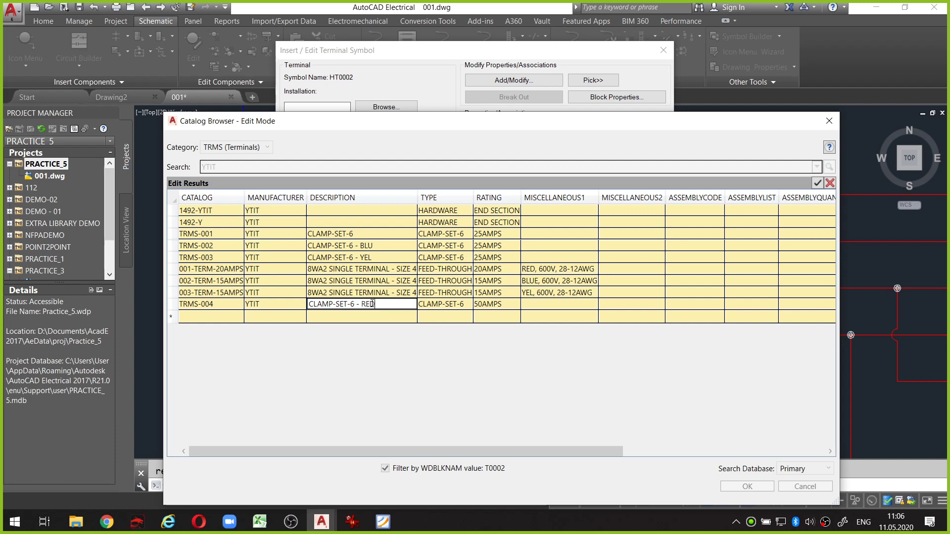
pyautogui.click(539, 306)
pyautogui.write('RED')
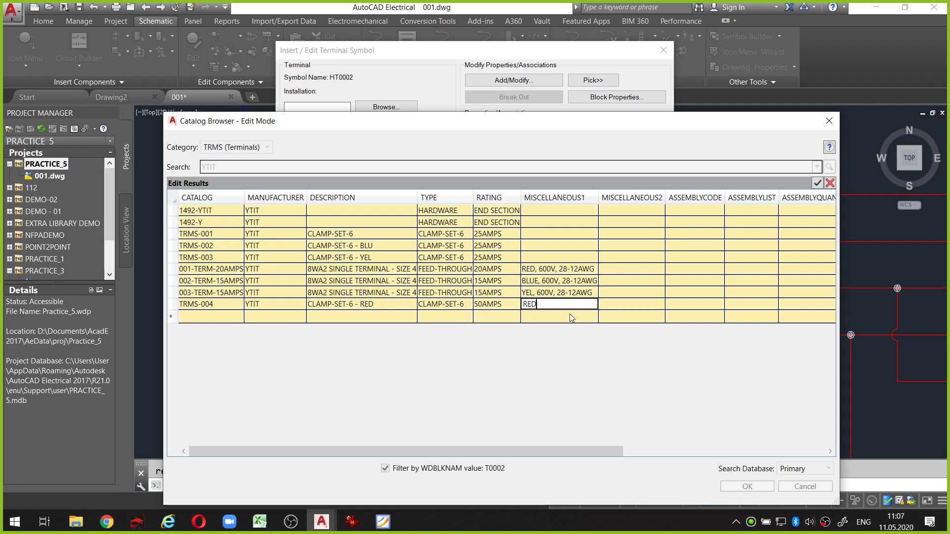
pyautogui.click(554, 316)
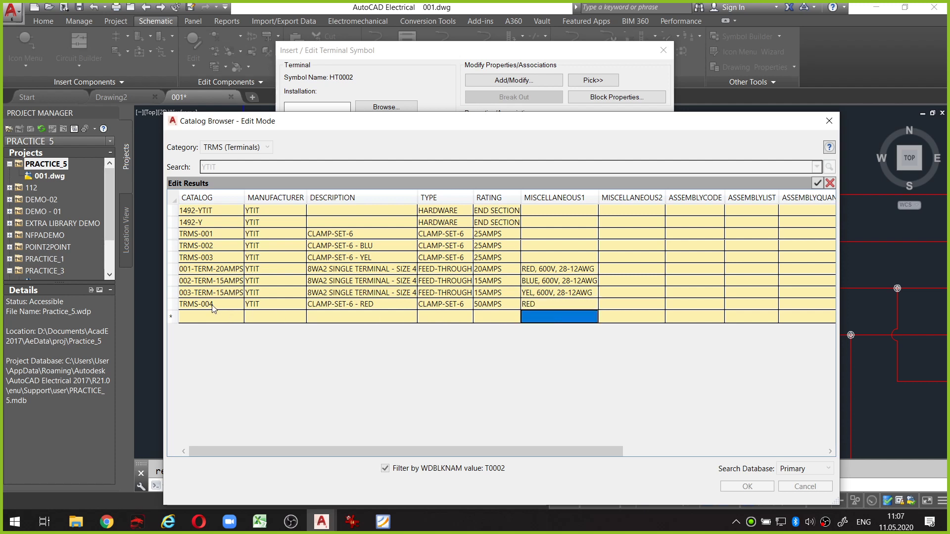
pyautogui.moveTo(213, 309); pyautogui.dragTo(561, 304)
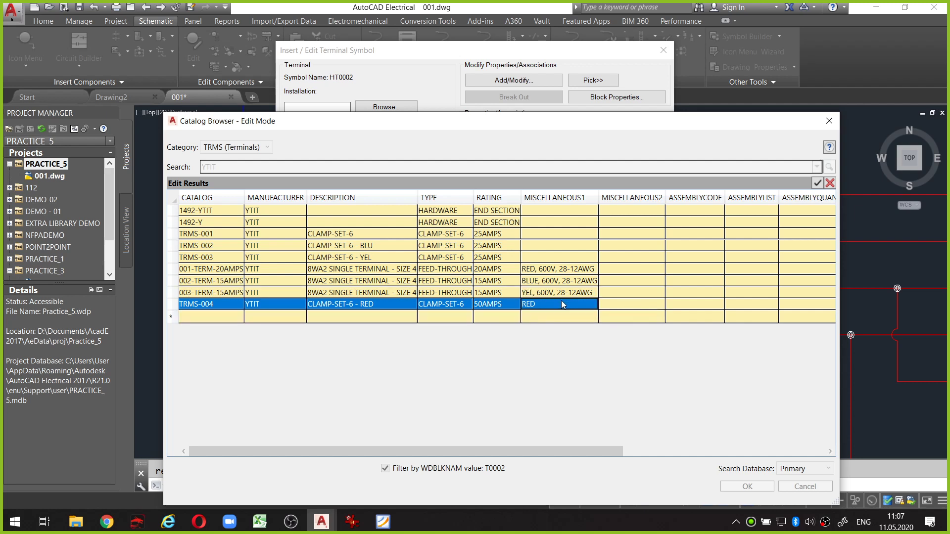
pyautogui.hotkey('ctrl', 'c')
# Paste the copied row as TRMS-005 and change its description colour from RED to BLUE
pyautogui.click(223, 328)
pyautogui.hotkey('ctrl', 'v')
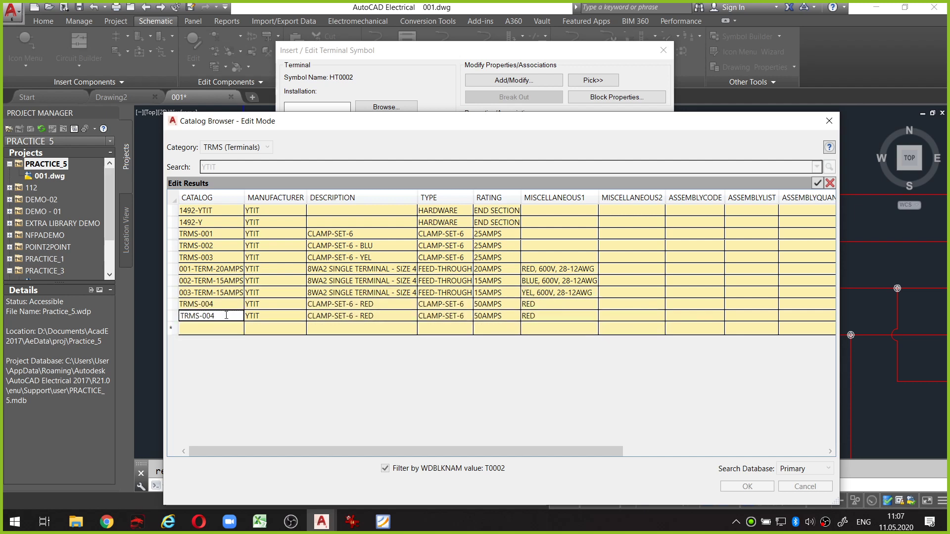
pyautogui.click(226, 316)
pyautogui.write('5')
pyautogui.click(388, 319)
pyautogui.moveTo(394, 317)
pyautogui.mouseDown()
pyautogui.moveTo(360, 319)
pyautogui.moveTo(397, 317)
pyautogui.mouseUp()
pyautogui.write('BLU')
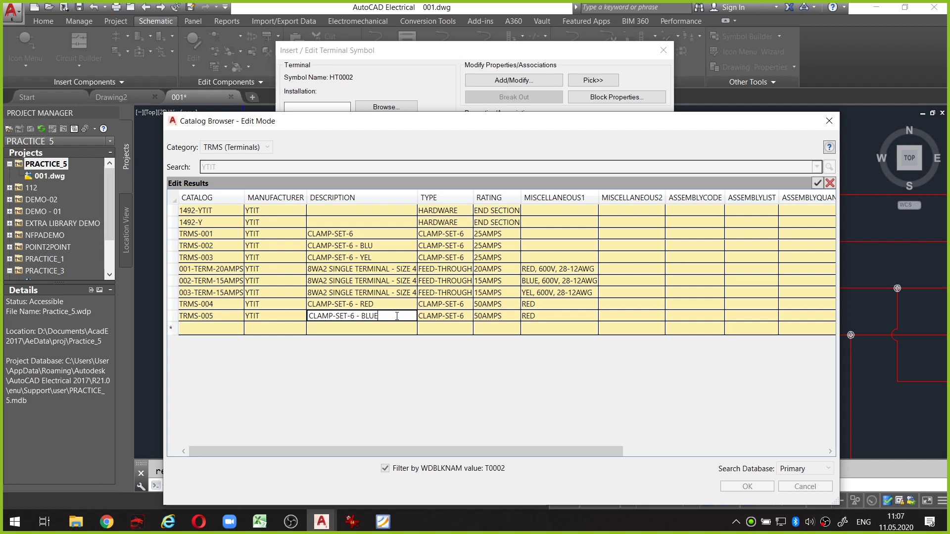
# Add amp ratings to descriptions: '- 50 AMPS' on TRMS-004, 'BLUE - 15 AMPS' on TRMS-005
pyautogui.click(396, 307)
pyautogui.write('- 50')
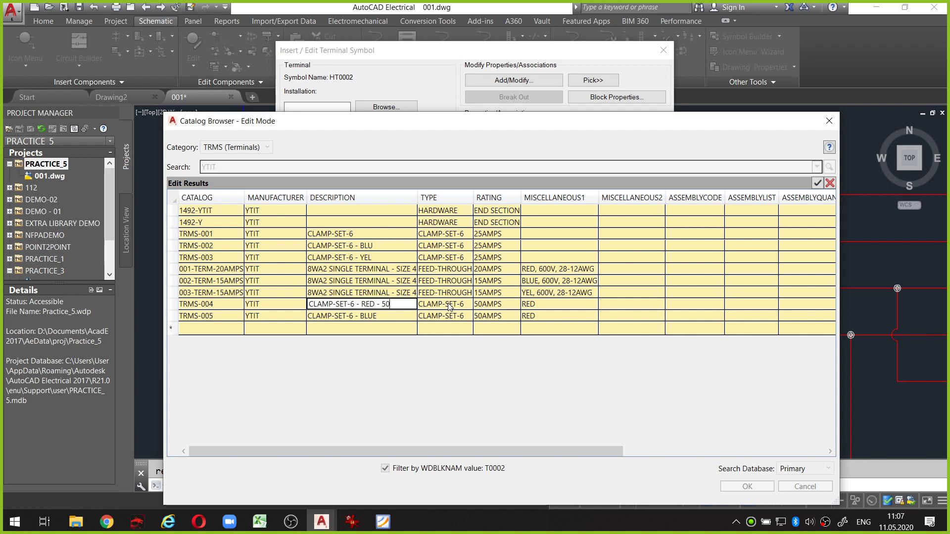
pyautogui.write('AMPS')
pyautogui.press('Return')
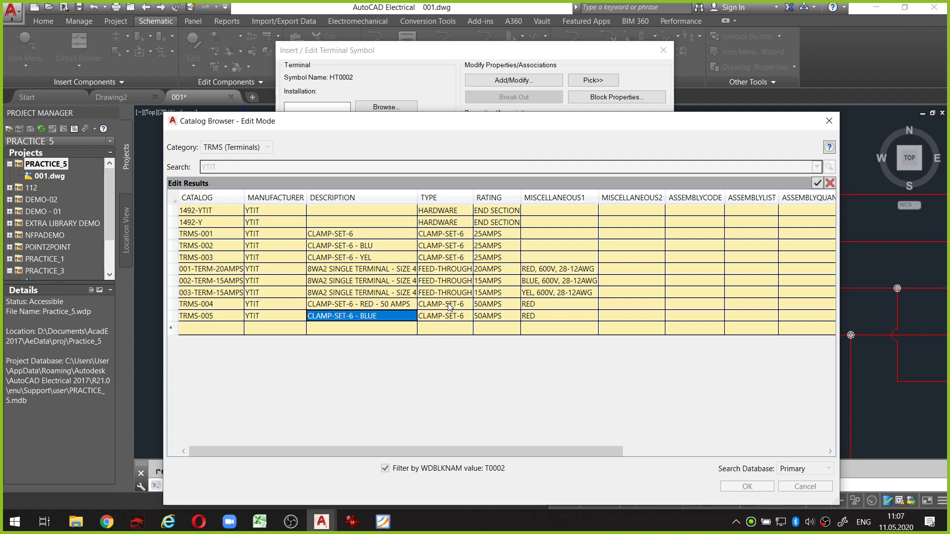
pyautogui.click(390, 313)
pyautogui.write('- 15 A')
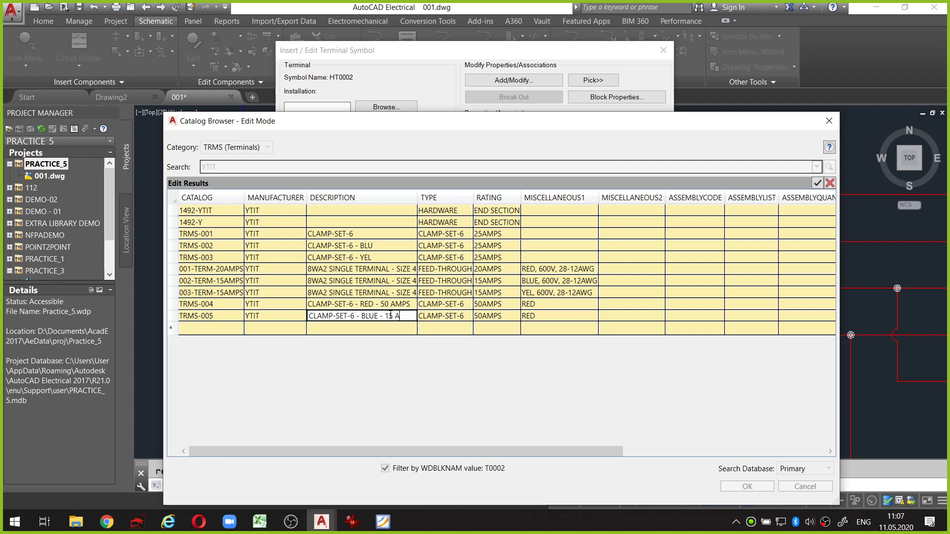
pyautogui.write('MPD+S')
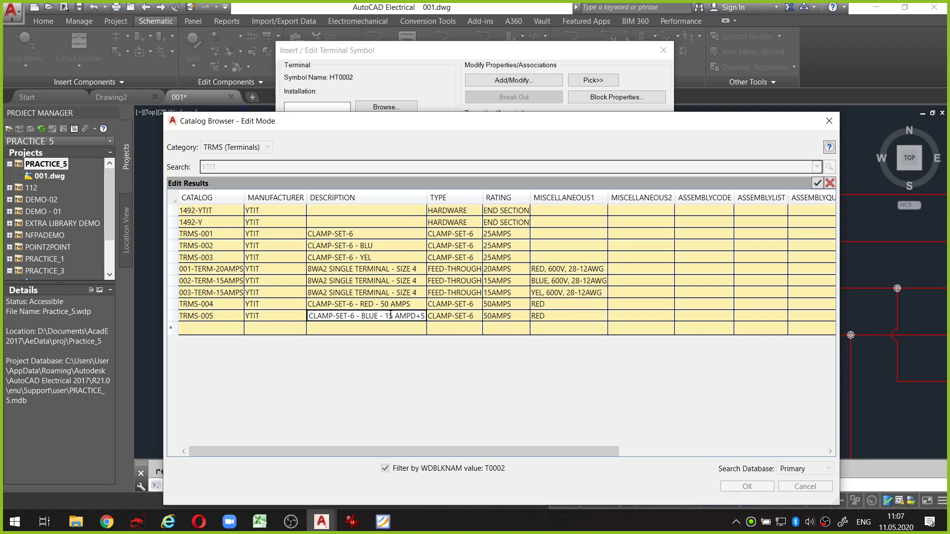
pyautogui.click(507, 320)
# Set TRMS-005's rating to 15AMPS and its miscellaneous value to BLUE
pyautogui.click(497, 321)
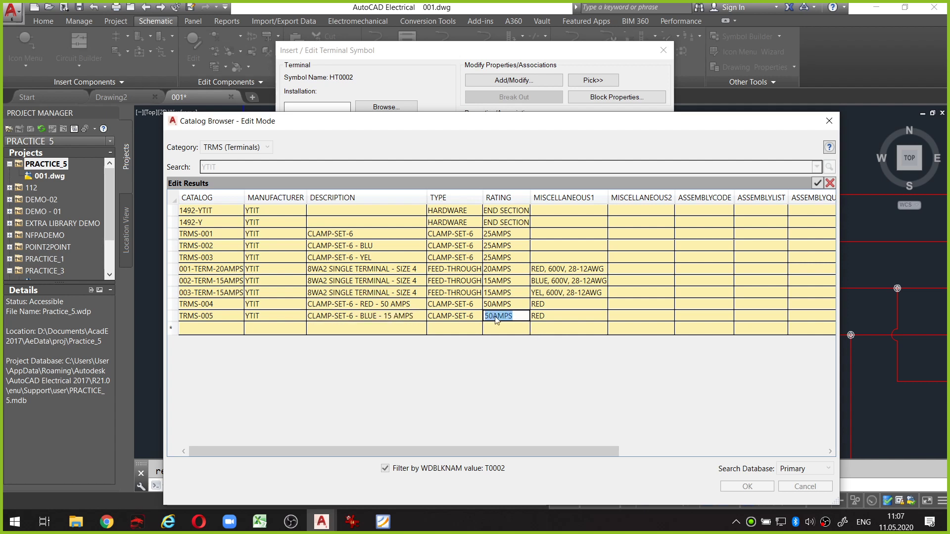
pyautogui.press('Home')
pyautogui.press('Delete')
pyautogui.press('Delete')
pyautogui.write('15')
pyautogui.click(572, 317)
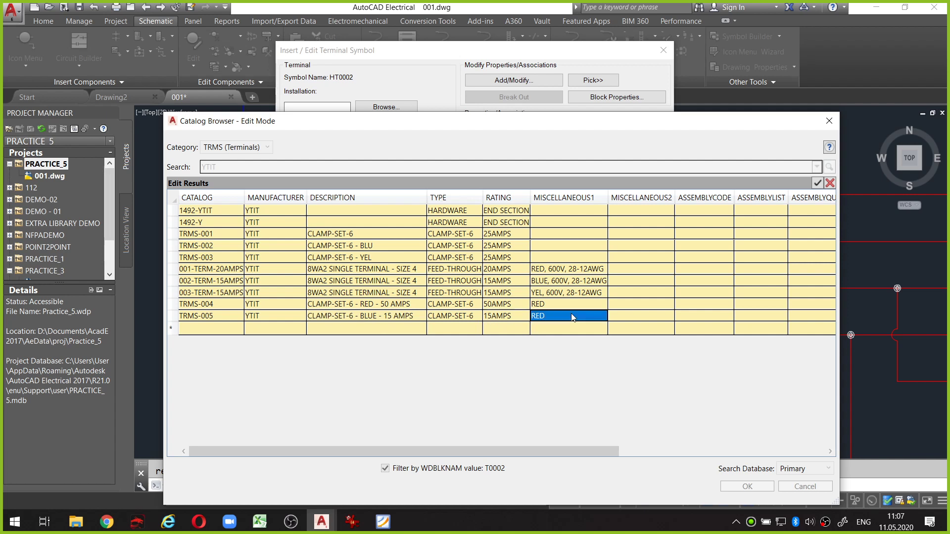
pyautogui.write('BLUE')
pyautogui.click(582, 331)
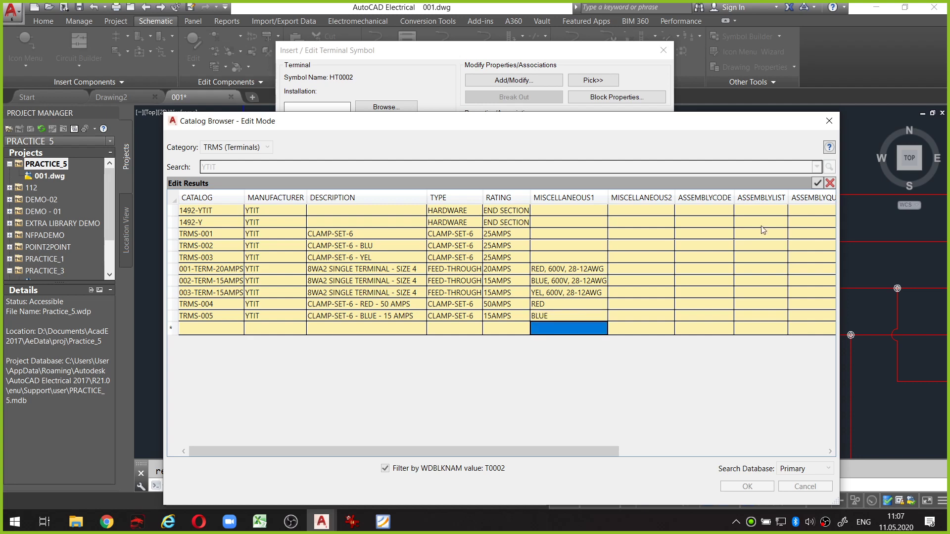
# Save the catalog edits, assign YTIT TRMS-004 to XT1 terminal 1, and confirm the terminal dialog
pyautogui.click(818, 183)
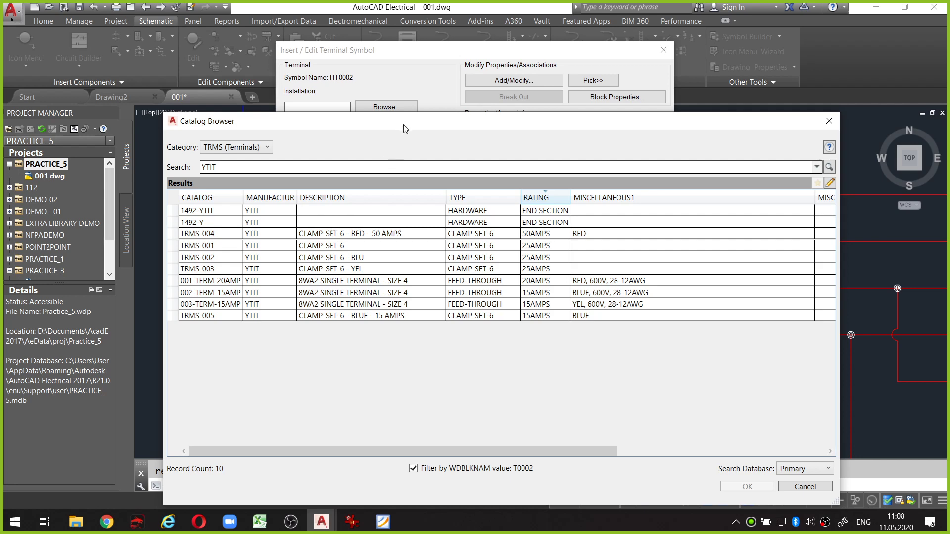
pyautogui.moveTo(405, 124)
pyautogui.mouseDown()
pyautogui.moveTo(555, 118)
pyautogui.moveTo(539, 115)
pyautogui.mouseUp()
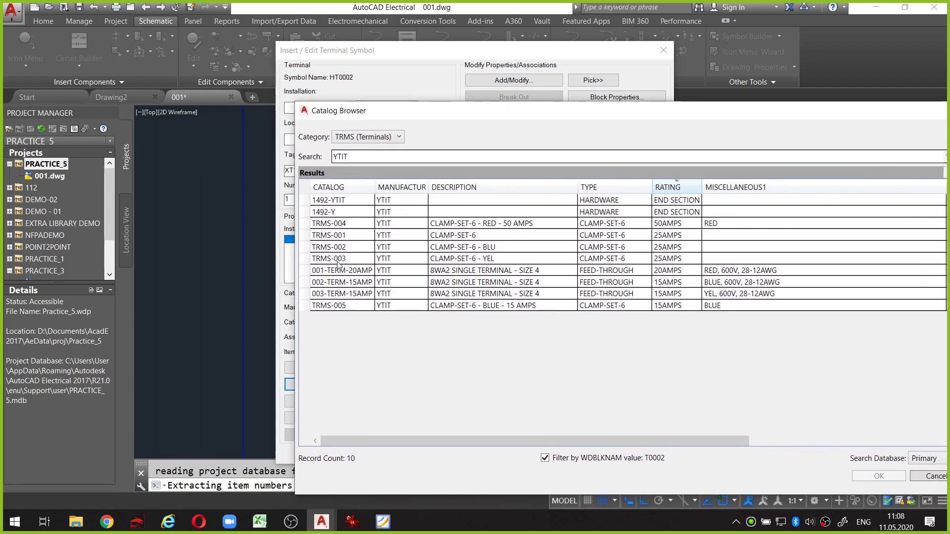
pyautogui.click(347, 230)
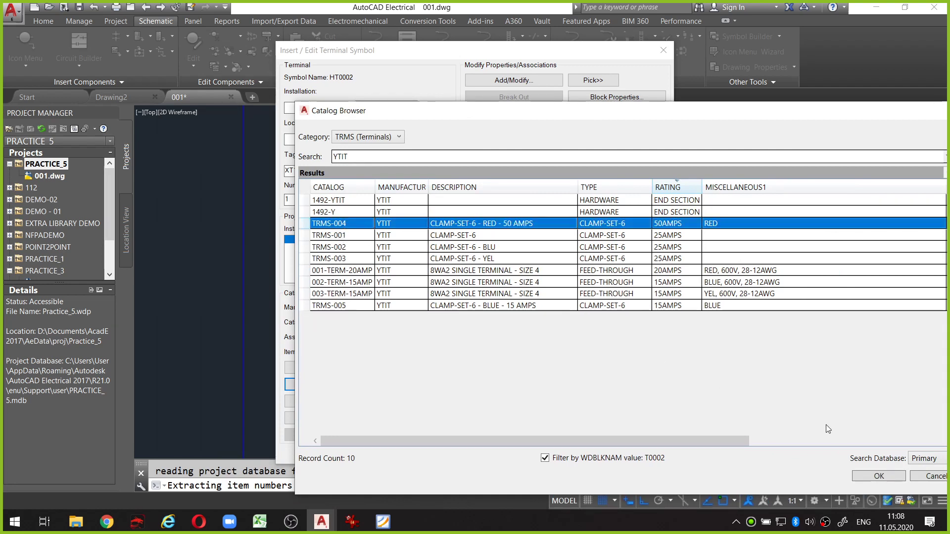
pyautogui.click(869, 476)
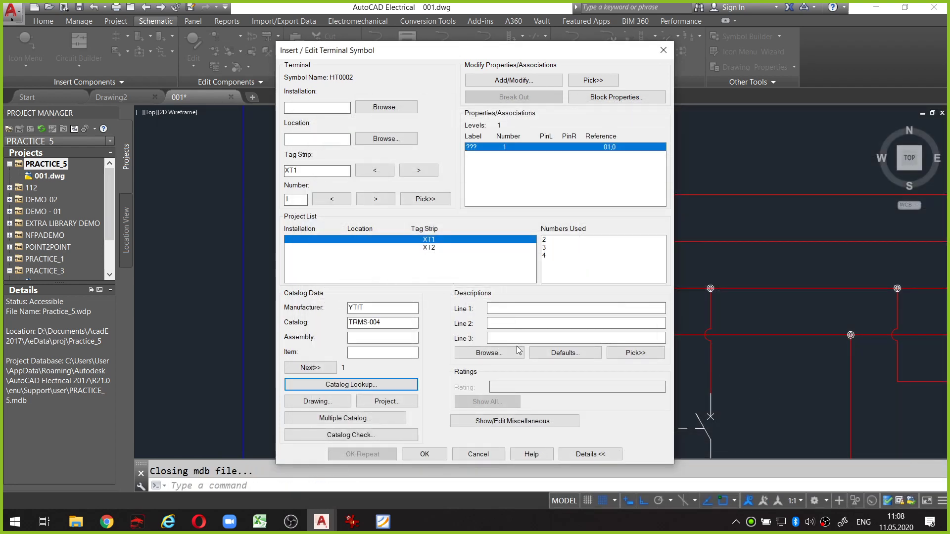
pyautogui.click(446, 453)
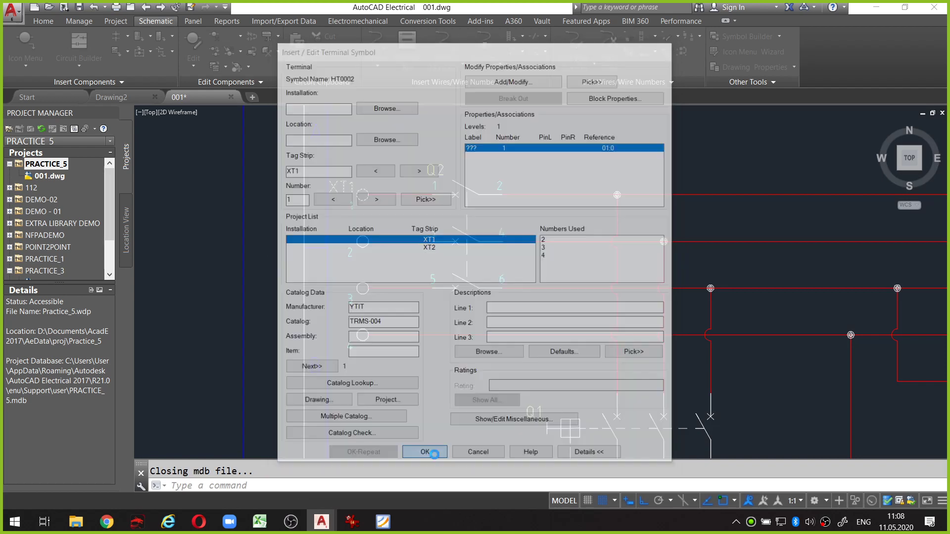
pyautogui.scroll(-3, 248, 249)
pyautogui.scroll(-2, 247, 249)
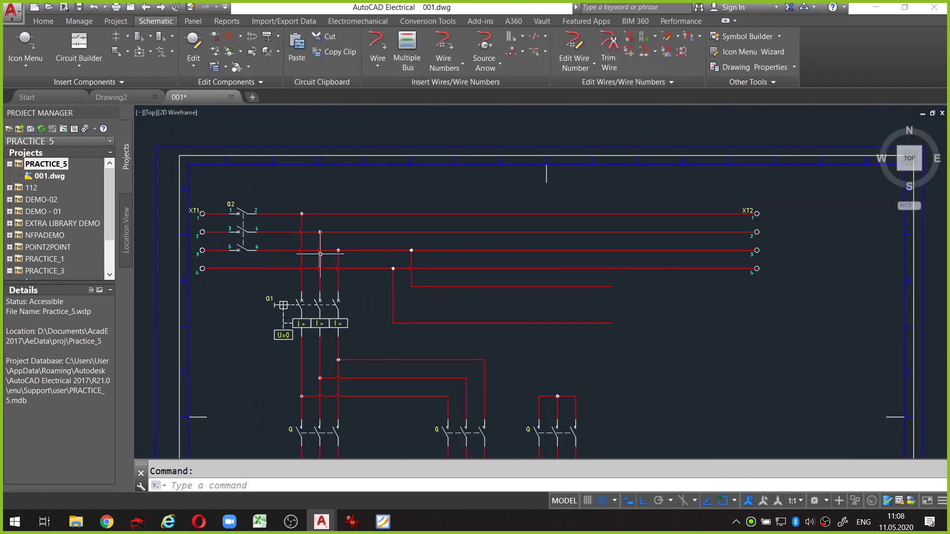
pyautogui.moveTo(322, 250); pyautogui.dragTo(349, 225, button='middle')
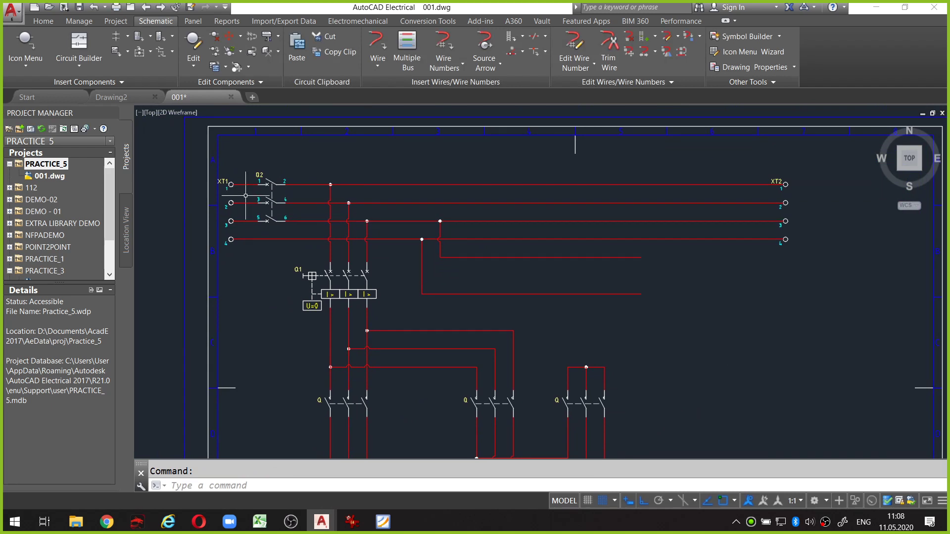
pyautogui.scroll(2, 245, 196)
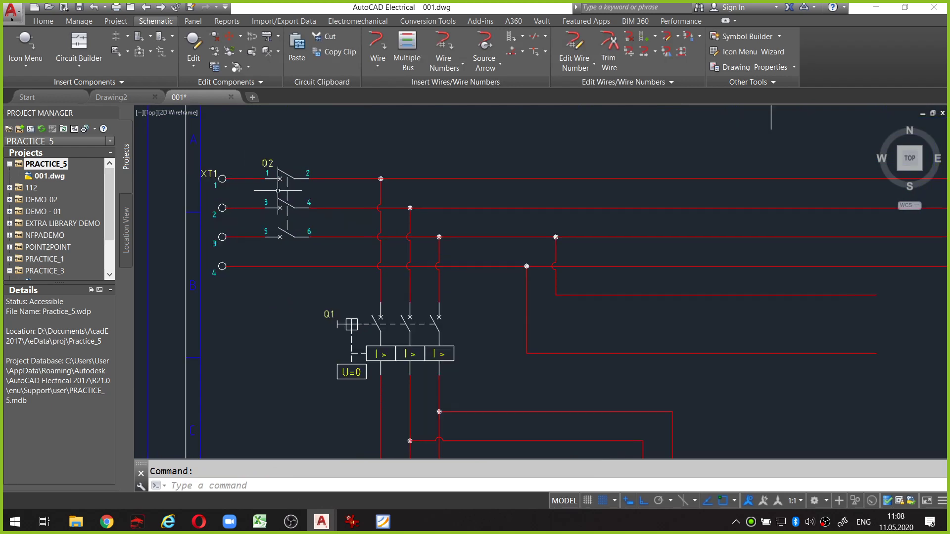
pyautogui.moveTo(277, 190); pyautogui.dragTo(193, 208, button='middle')
pyautogui.scroll(-2, 198, 208)
pyautogui.scroll(3, 264, 197)
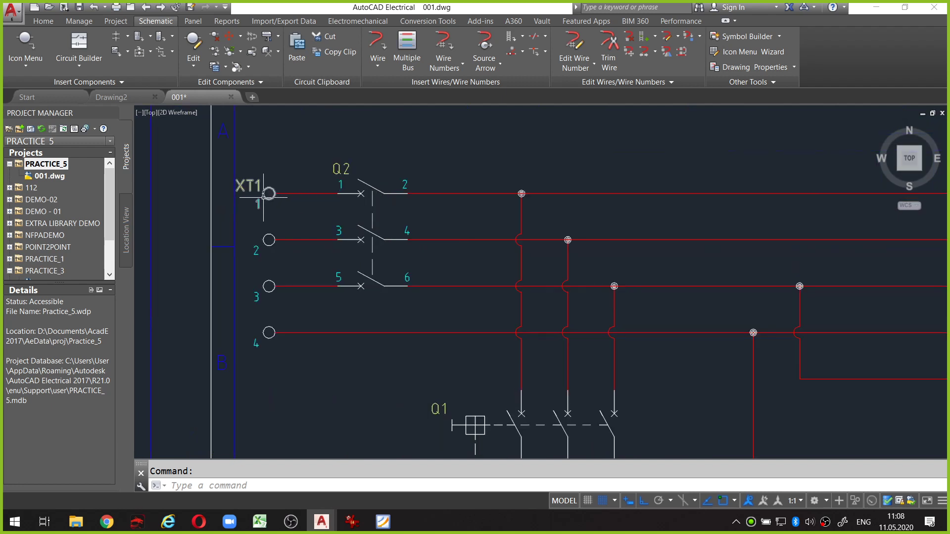
pyautogui.scroll(-2, 544, 278)
pyautogui.moveTo(692, 277); pyautogui.dragTo(353, 312, button='middle')
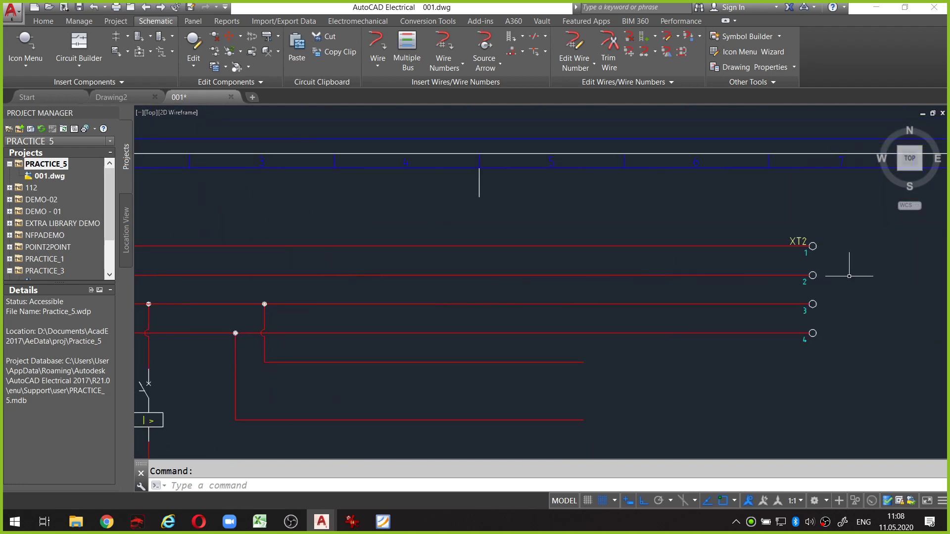
pyautogui.scroll(-2, 833, 306)
pyautogui.scroll(2, 435, 264)
pyautogui.moveTo(436, 263); pyautogui.dragTo(351, 287, button='middle')
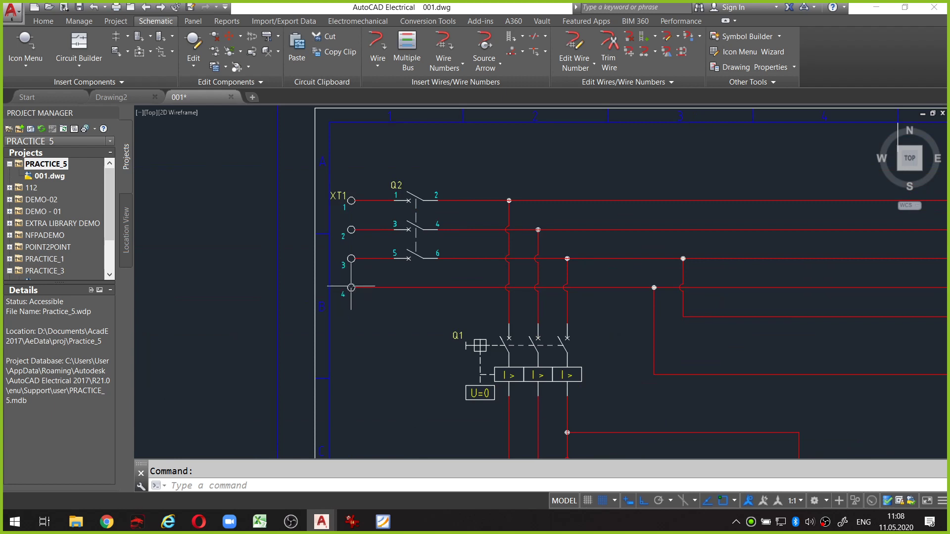
pyautogui.scroll(-2, 376, 288)
pyautogui.moveTo(910, 288); pyautogui.dragTo(690, 287, button='middle')
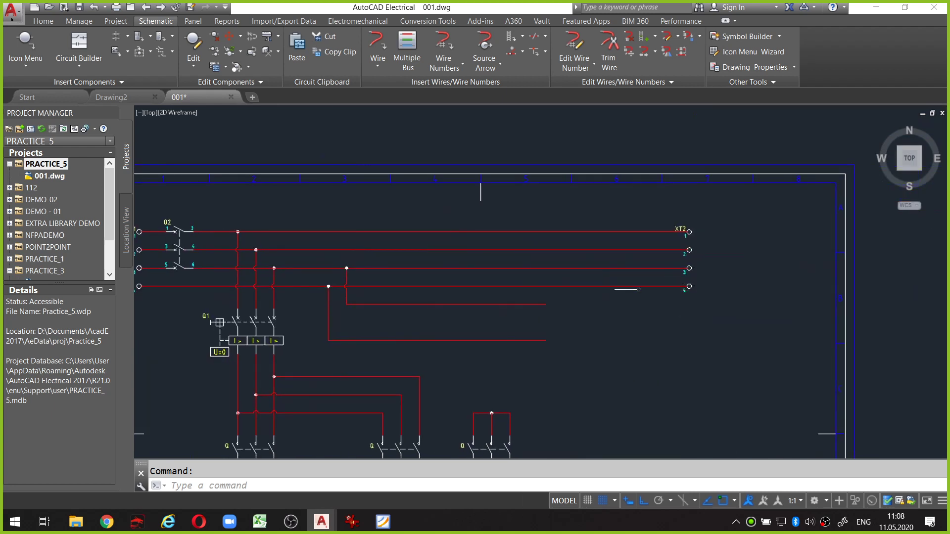
pyautogui.moveTo(449, 277); pyautogui.dragTo(569, 271, button='middle')
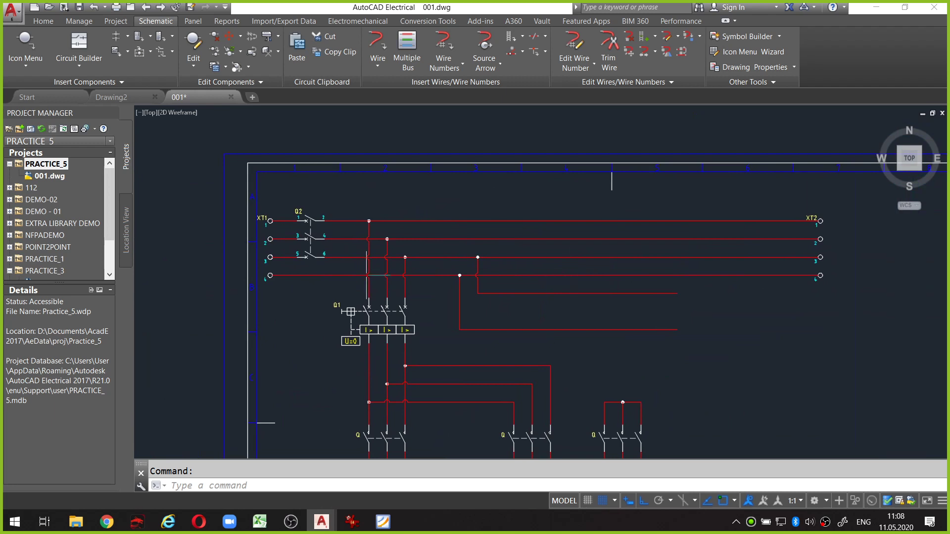
pyautogui.scroll(2, 282, 278)
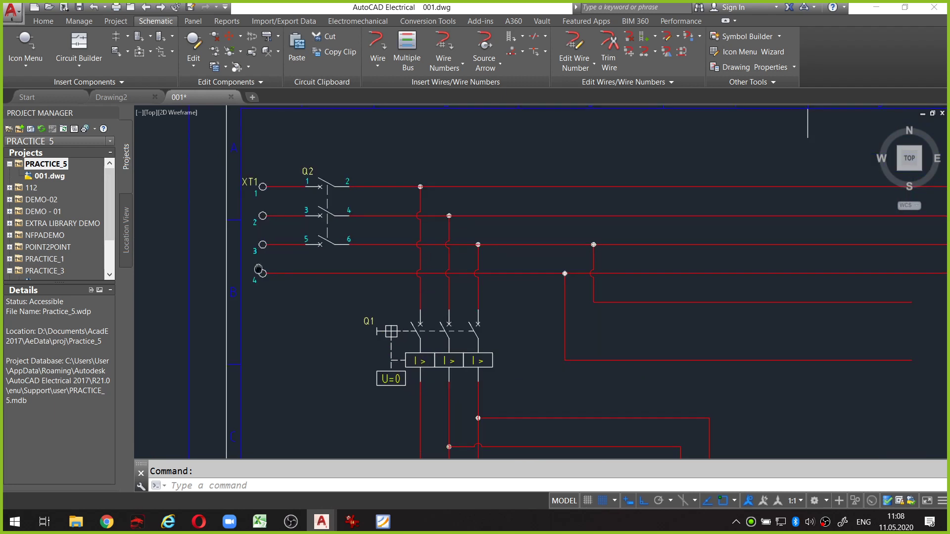
pyautogui.moveTo(263, 273)
pyautogui.mouseDown(button='middle')
pyautogui.moveTo(291, 301)
pyautogui.moveTo(302, 293)
pyautogui.mouseUp(button='middle')
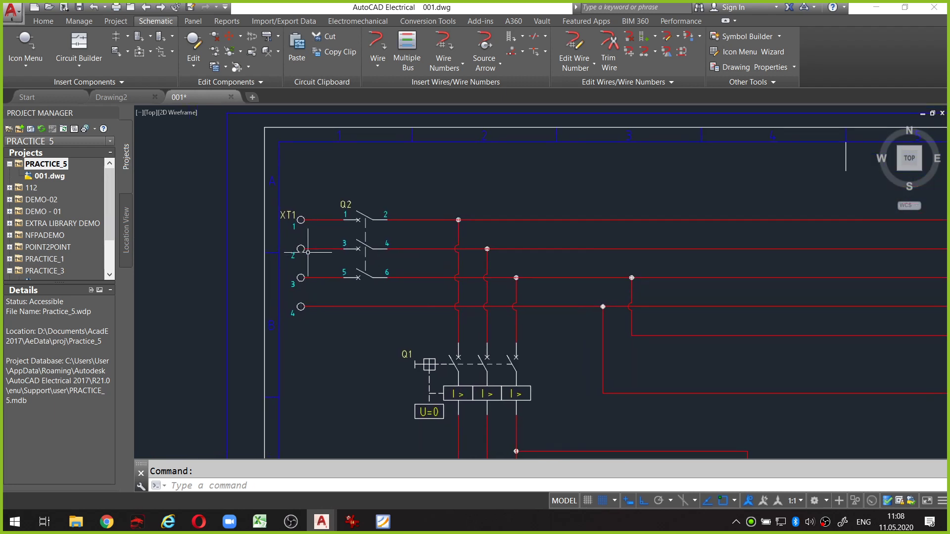
pyautogui.scroll(1, 305, 223)
pyautogui.scroll(-1, 306, 223)
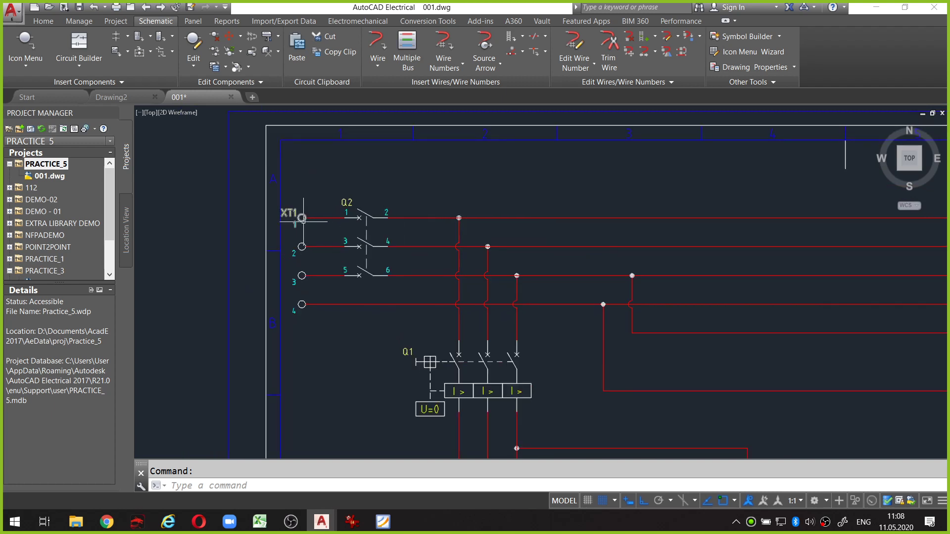
pyautogui.scroll(4, 305, 223)
pyautogui.hotkey('ctrl', 'shift', 'p')
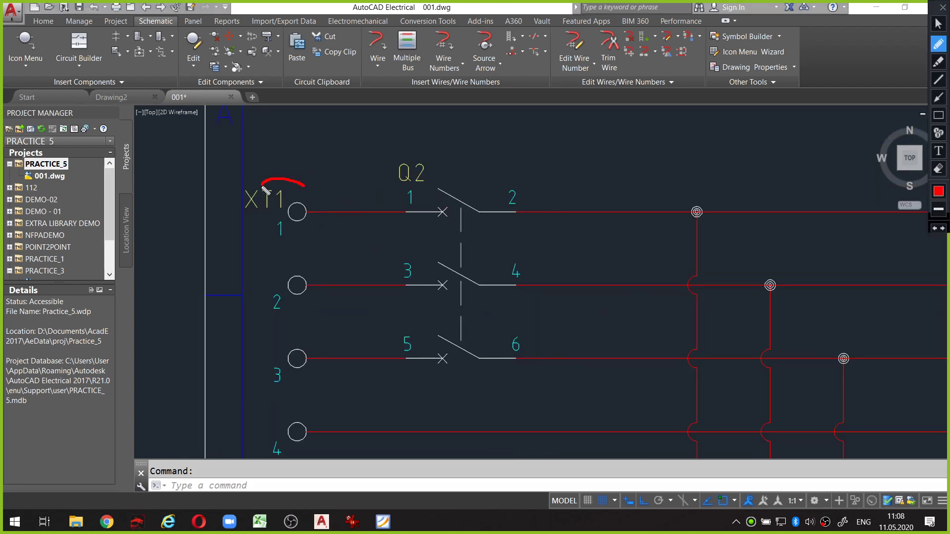
pyautogui.moveTo(262, 186); pyautogui.dragTo(341, 236)
pyautogui.hotkey('ctrl', 'shift', 'p')
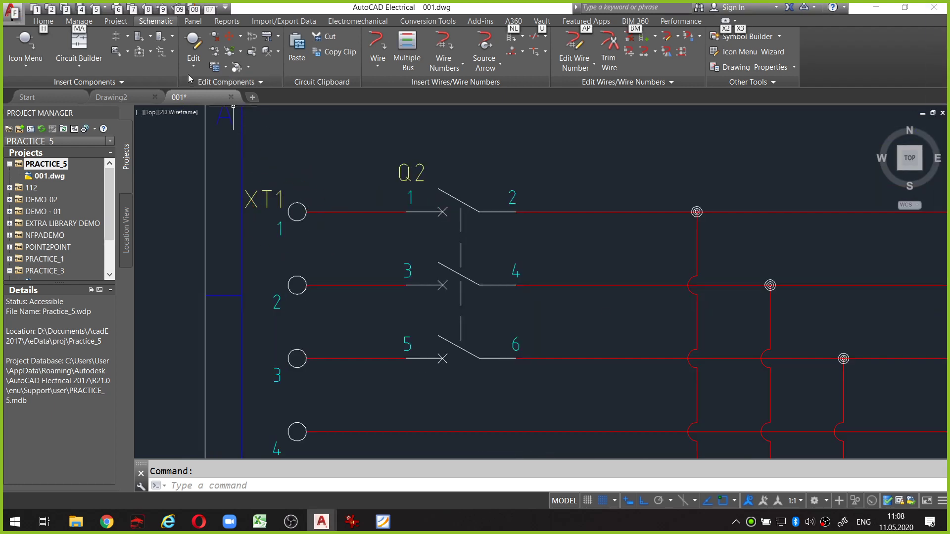
# Start Copy Catalog Assignment with XT1 terminal 1 (YTIT TRMS-004) as the master
pyautogui.click(193, 69)
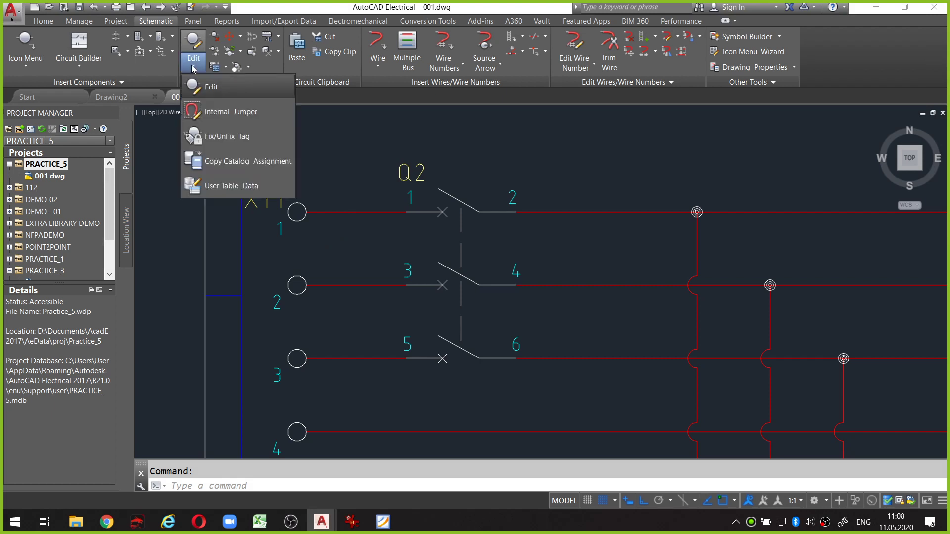
pyautogui.click(195, 69)
pyautogui.press('alt')
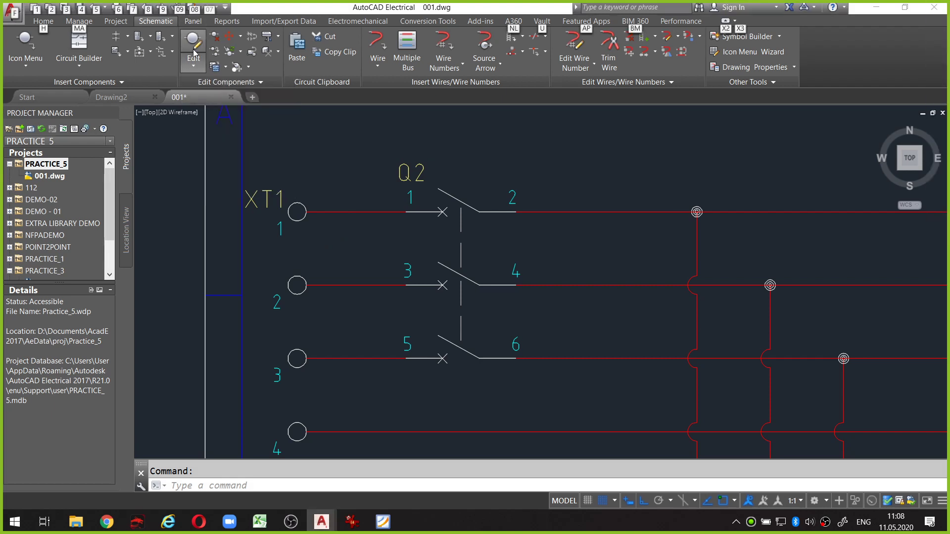
pyautogui.click(194, 68)
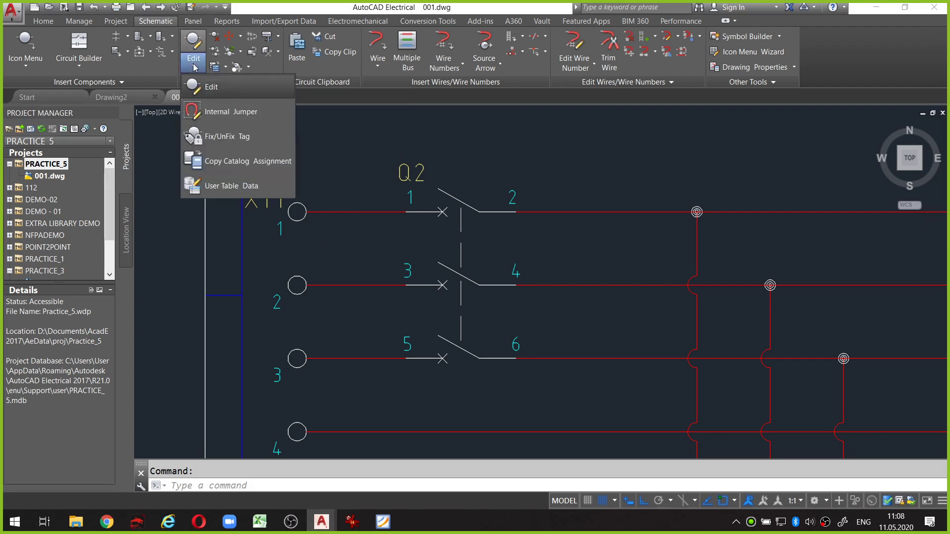
pyautogui.click(242, 165)
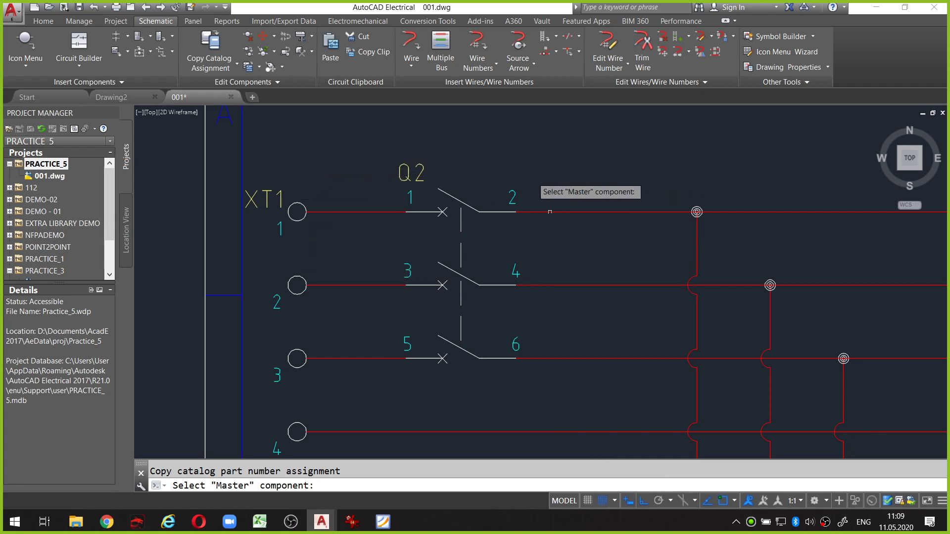
pyautogui.click(603, 502)
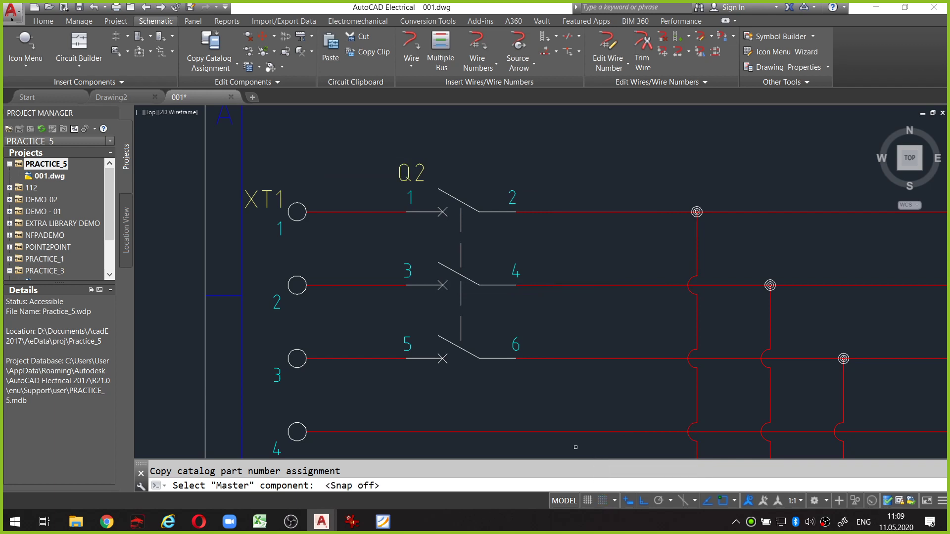
pyautogui.click(300, 224)
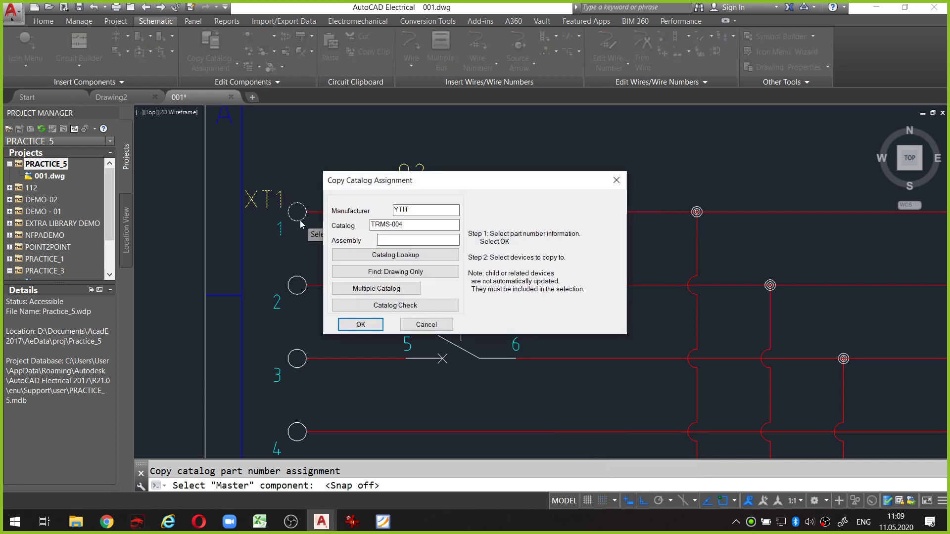
pyautogui.click(372, 323)
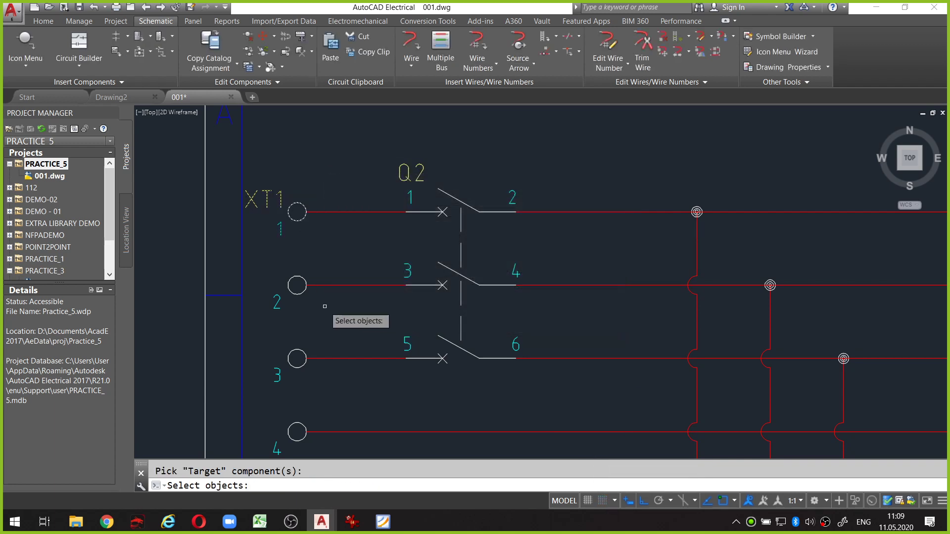
# Pick XT1 terminals 2 and 3 as copy targets
pyautogui.moveTo(327, 304); pyautogui.dragTo(345, 256, button='middle')
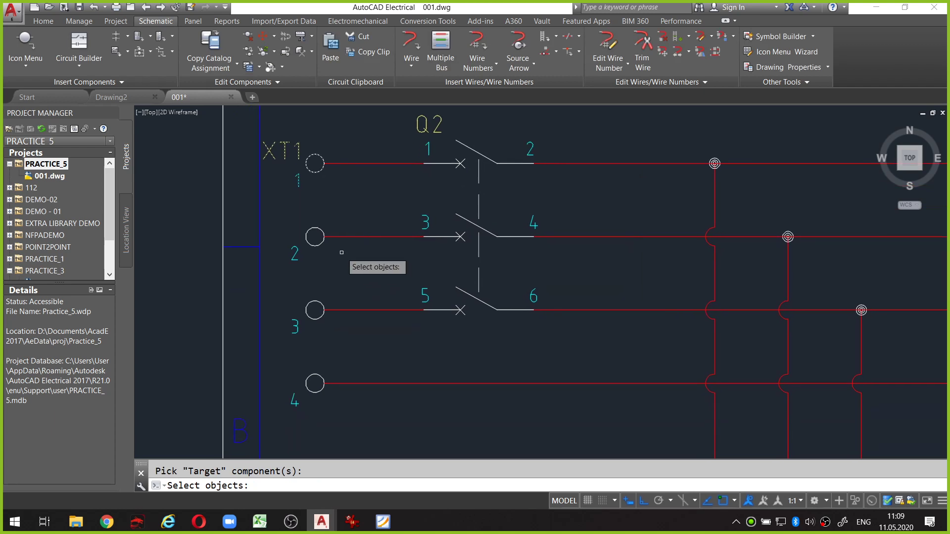
pyautogui.scroll(-4, 345, 258)
pyautogui.scroll(2, 345, 258)
pyautogui.scroll(2, 347, 258)
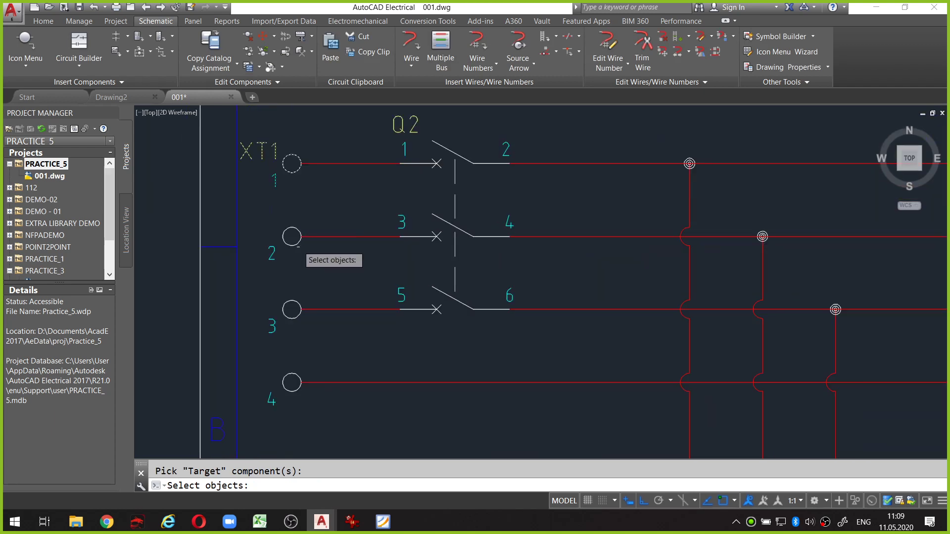
pyautogui.click(296, 243)
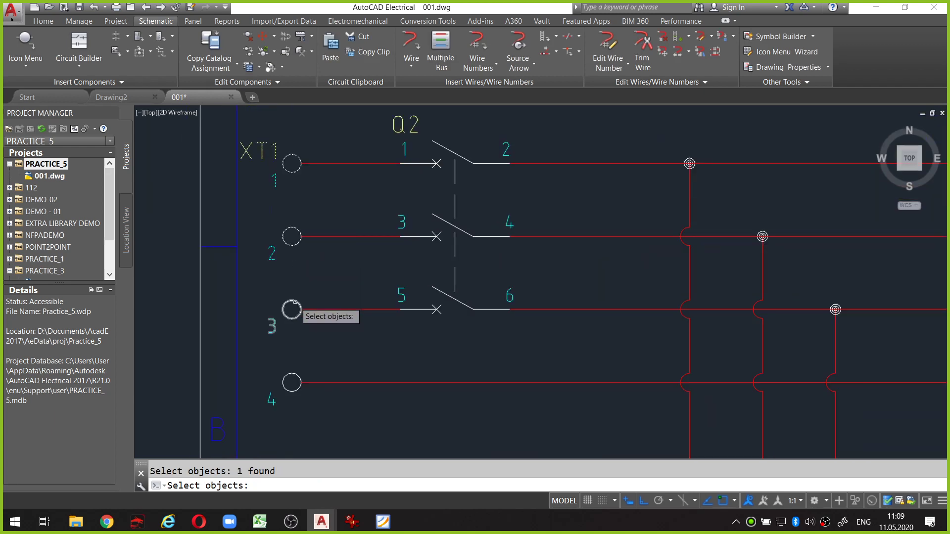
pyautogui.click(292, 309)
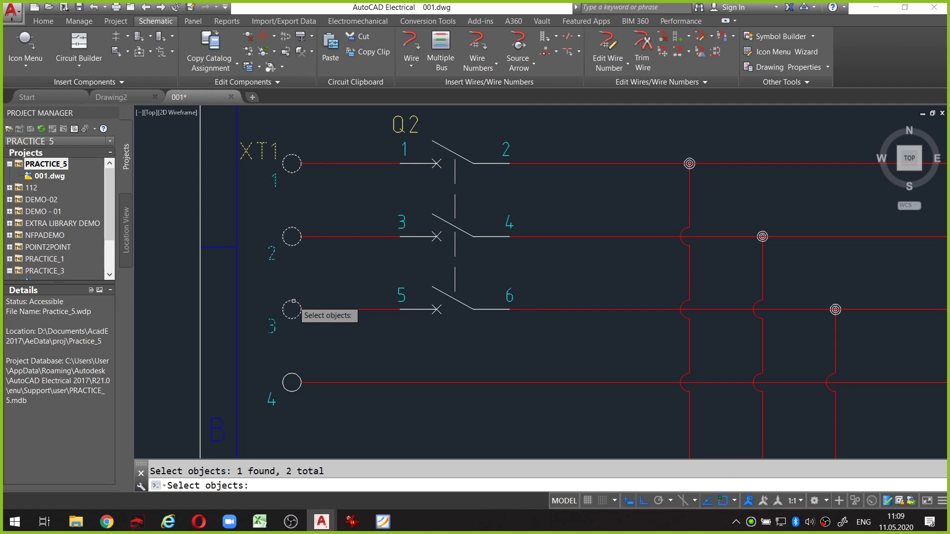
# Pick XT2 terminals 1, 2 and 3 as copy targets
pyautogui.scroll(-3, 293, 308)
pyautogui.scroll(-2, 481, 278)
pyautogui.moveTo(482, 280); pyautogui.dragTo(198, 277, button='middle')
pyautogui.scroll(2, 292, 277)
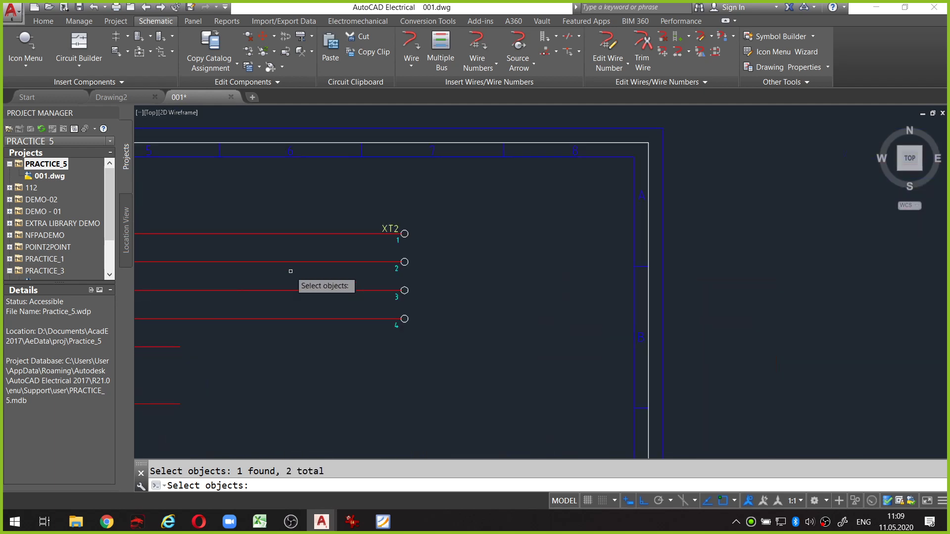
pyautogui.scroll(2, 487, 253)
pyautogui.click(487, 196)
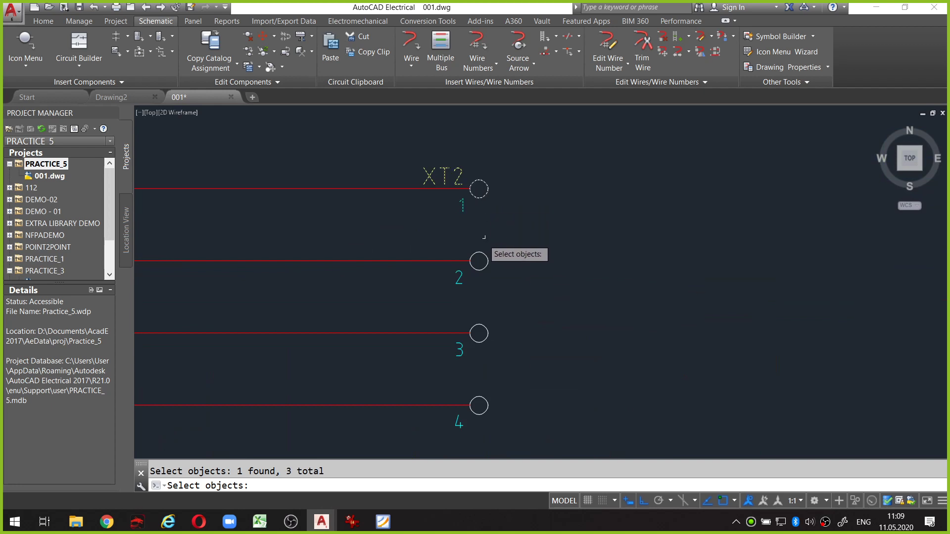
pyautogui.click(487, 263)
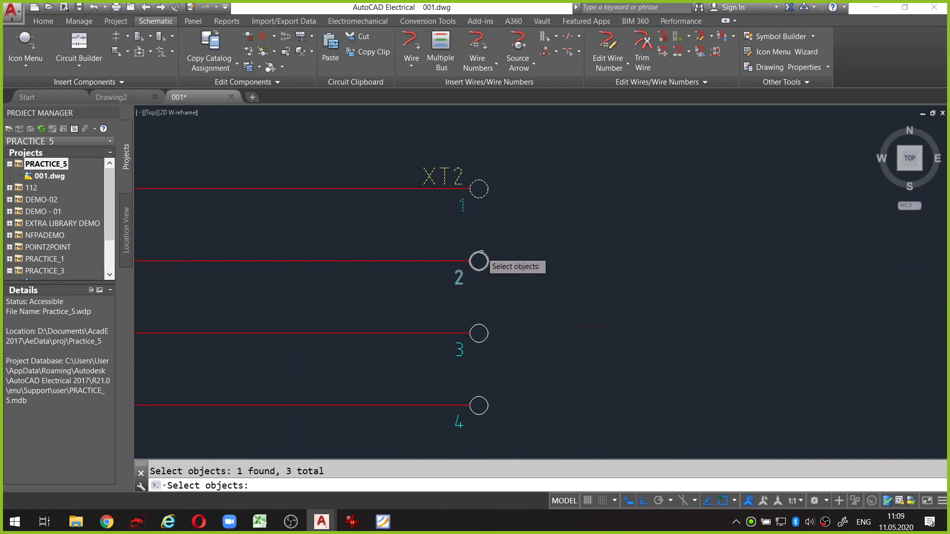
pyautogui.click(482, 326)
pyautogui.scroll(-4, 474, 194)
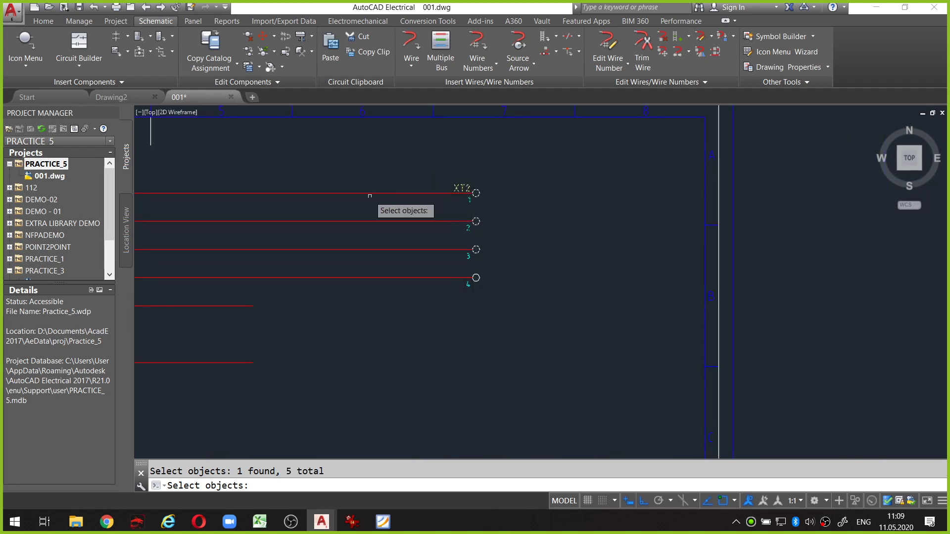
pyautogui.press('Return')
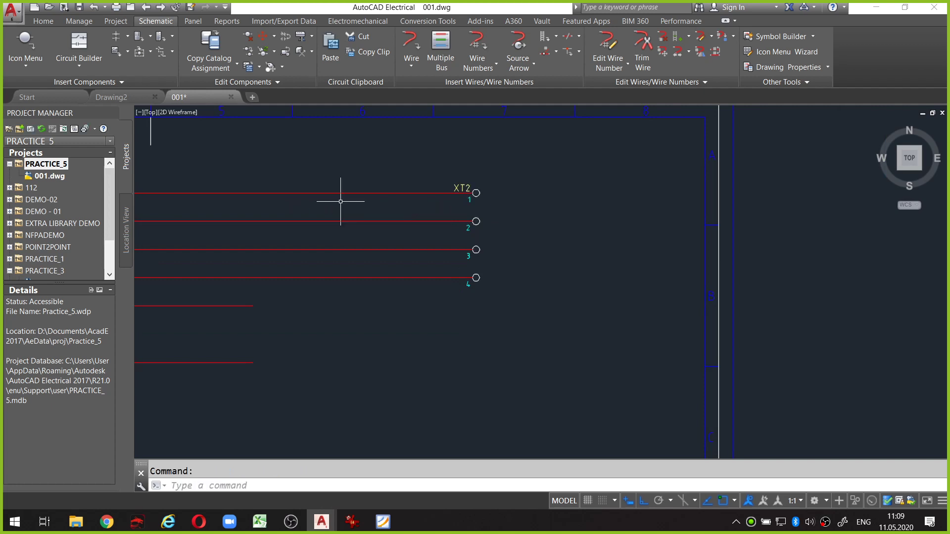
pyautogui.moveTo(339, 201)
pyautogui.mouseDown(button='middle')
pyautogui.moveTo(683, 219)
pyautogui.moveTo(681, 170)
pyautogui.mouseUp(button='middle')
pyautogui.scroll(1, 435, 212)
pyautogui.scroll(3, 402, 243)
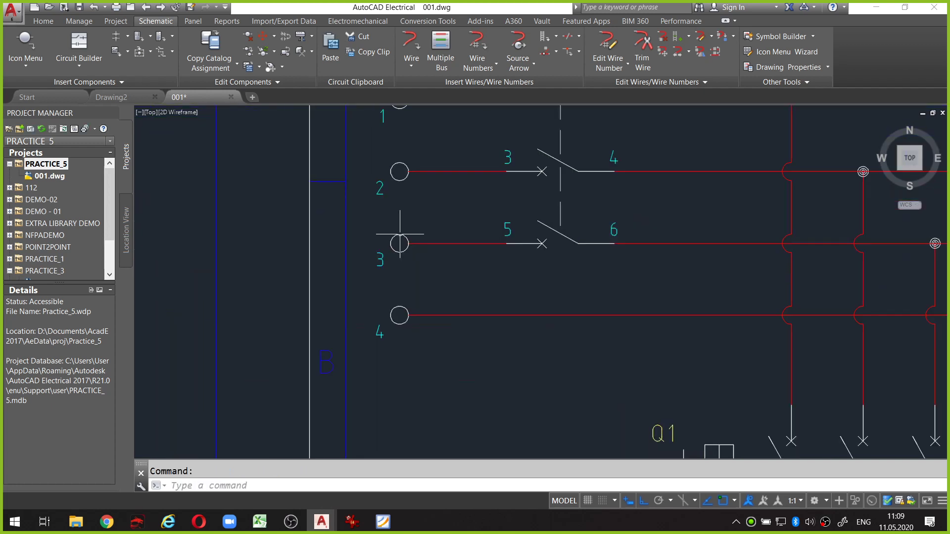
pyautogui.click(400, 243)
pyautogui.rightClick(401, 235)
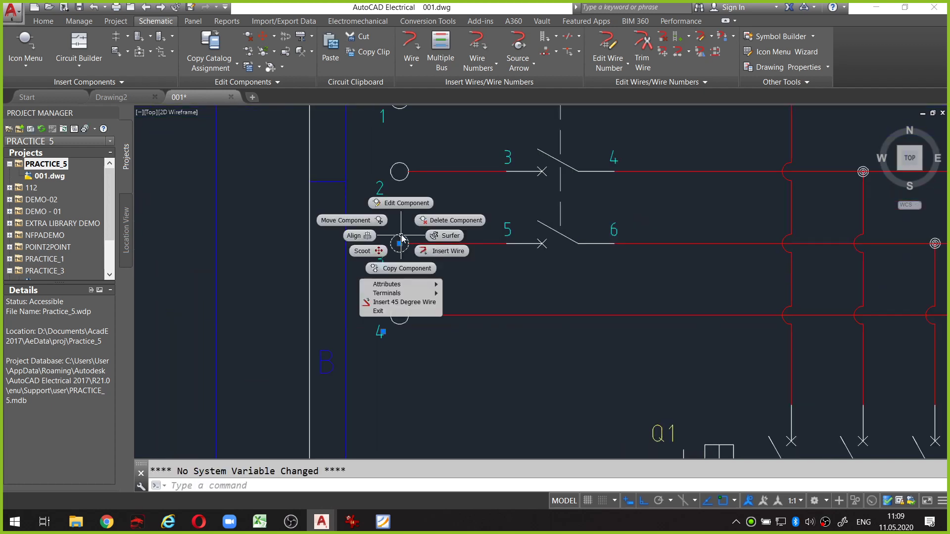
pyautogui.click(407, 205)
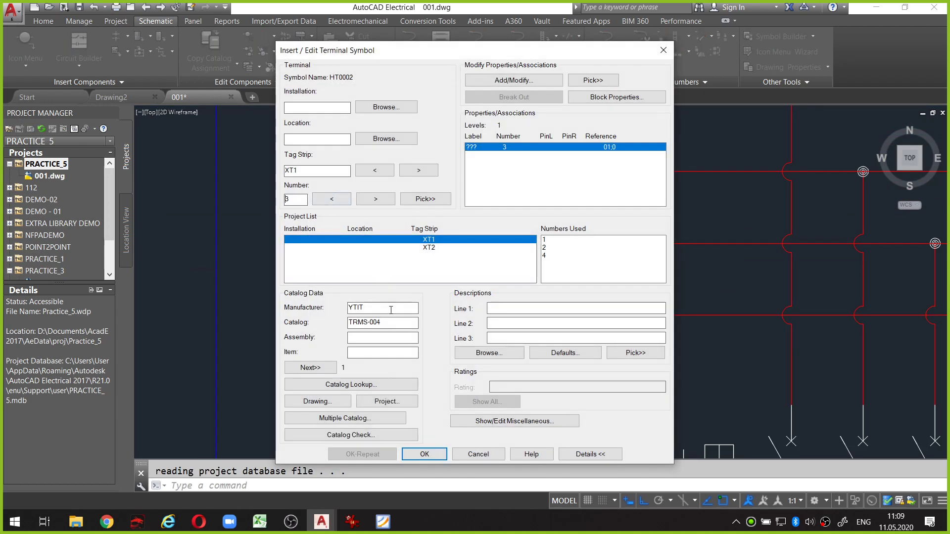
pyautogui.hotkey('ctrl', 'shift', 'd')
pyautogui.moveTo(329, 317); pyautogui.dragTo(414, 312)
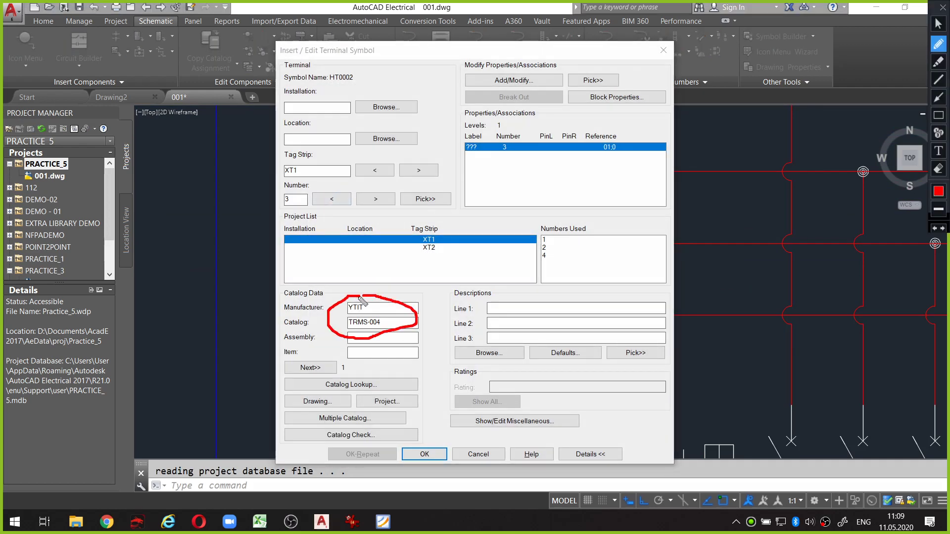
pyautogui.hotkey('ctrl', 'shift', 'd')
pyautogui.click(424, 454)
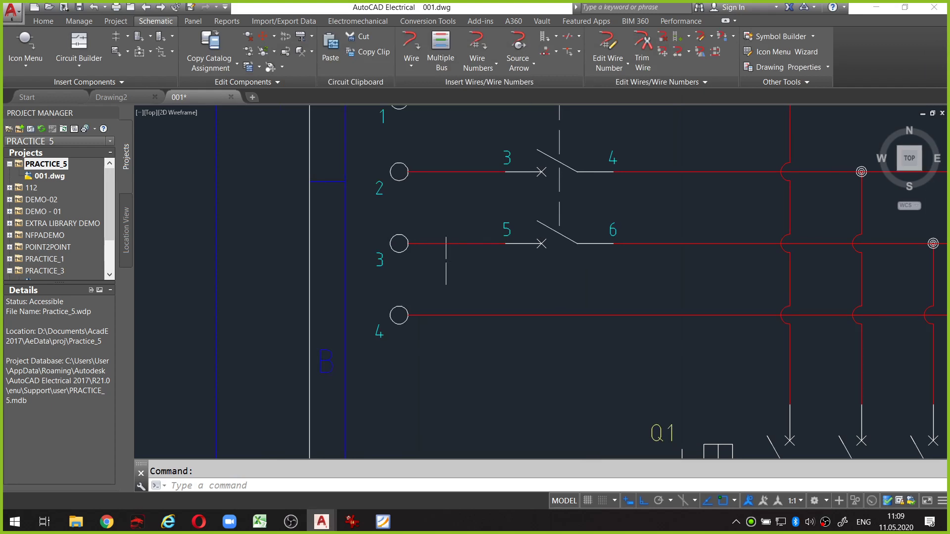
pyautogui.scroll(-2, 296, 248)
pyautogui.click(278, 288)
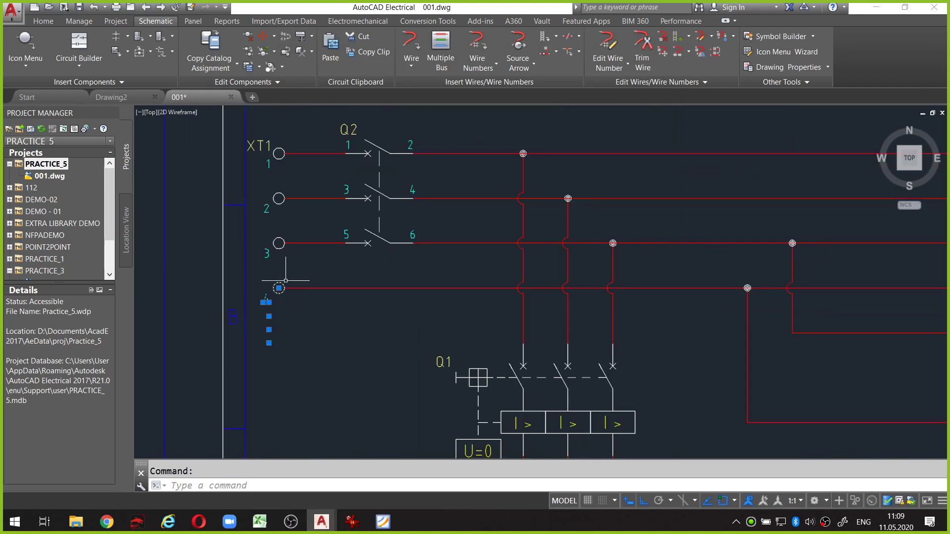
pyautogui.scroll(-2, 292, 268)
# Edit XT1 terminal 4 and bring up its catalog lookup
pyautogui.press('Escape')
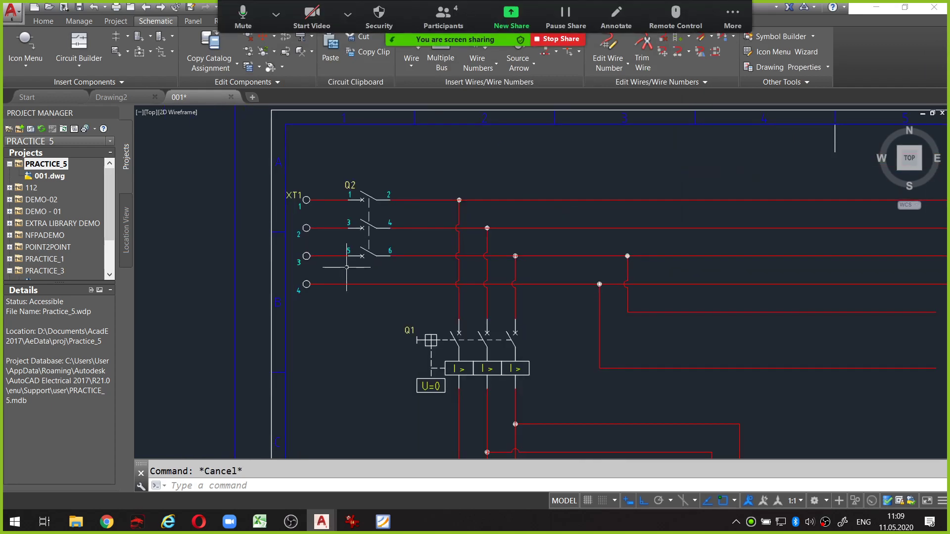
pyautogui.moveTo(297, 267)
pyautogui.mouseDown(button='middle')
pyautogui.moveTo(282, 262)
pyautogui.moveTo(349, 262)
pyautogui.mouseUp(button='middle')
pyautogui.scroll(-2, 282, 262)
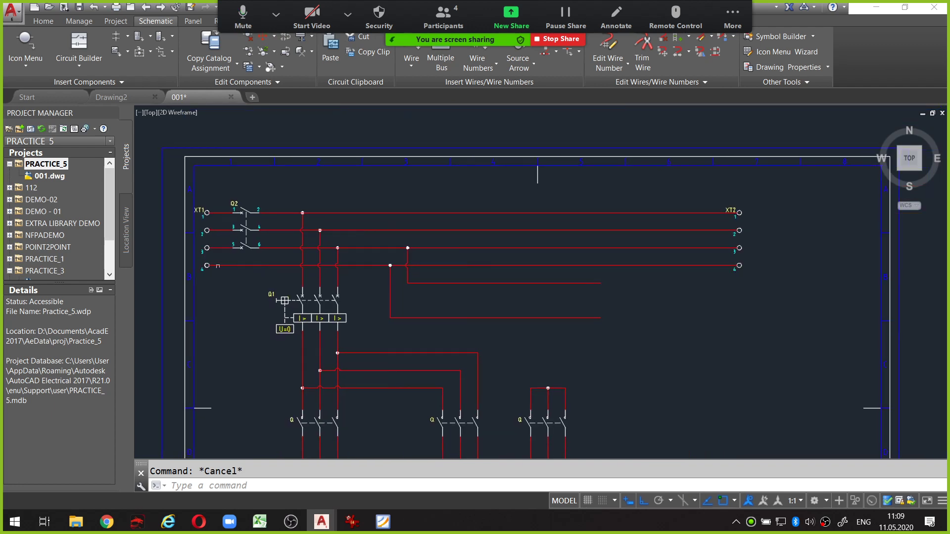
pyautogui.scroll(3, 198, 264)
pyautogui.click(257, 267)
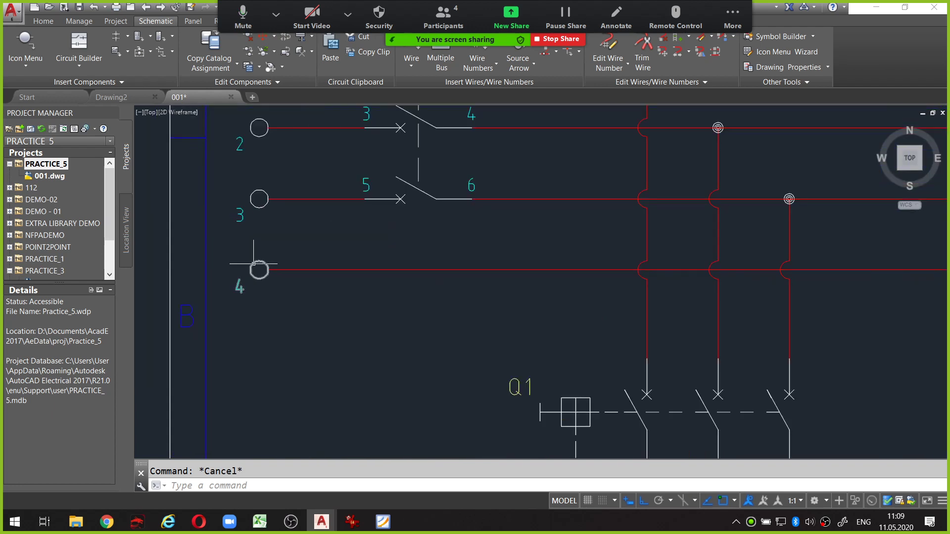
pyautogui.rightClick(256, 265)
pyautogui.click(256, 236)
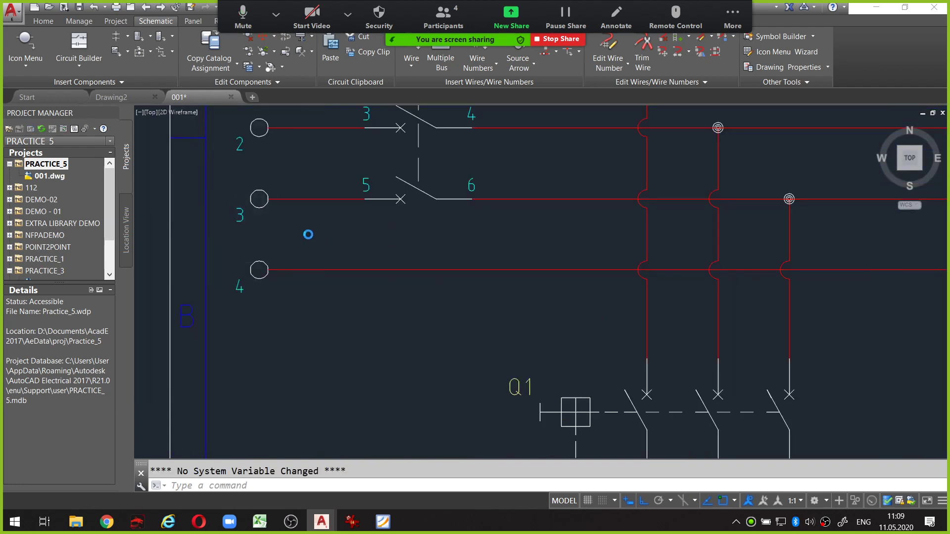
pyautogui.click(376, 385)
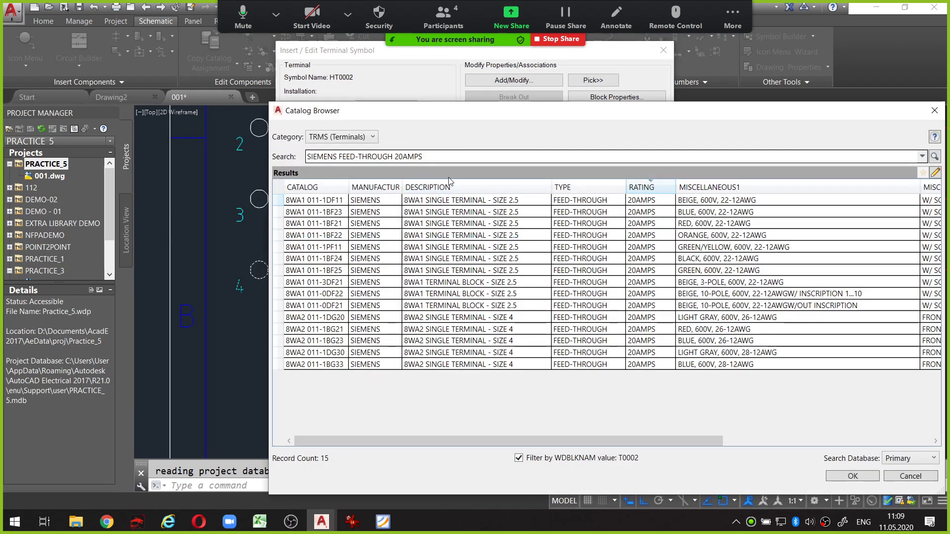
# Search the catalog for YTIT and assign TRMS-005 to terminal 4
pyautogui.write('YTIT')
pyautogui.press('Return')
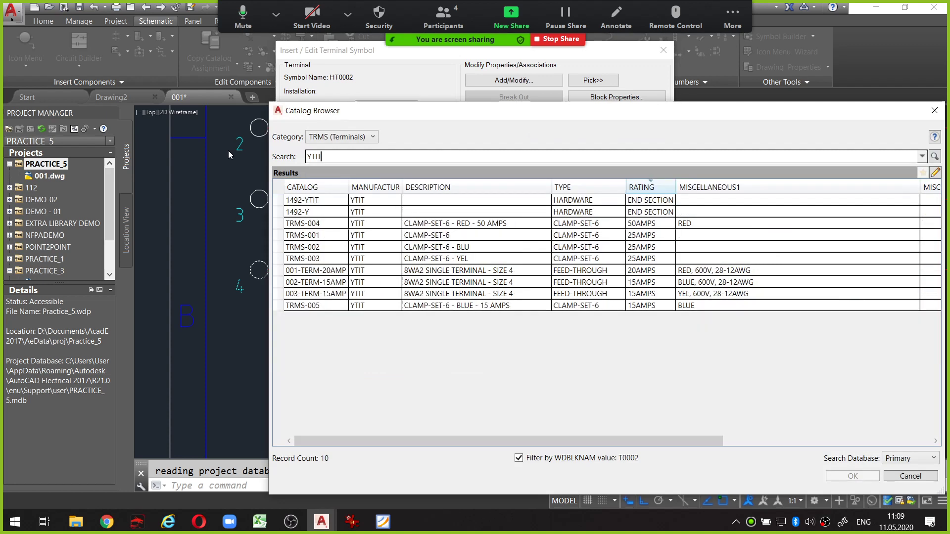
pyautogui.click(312, 306)
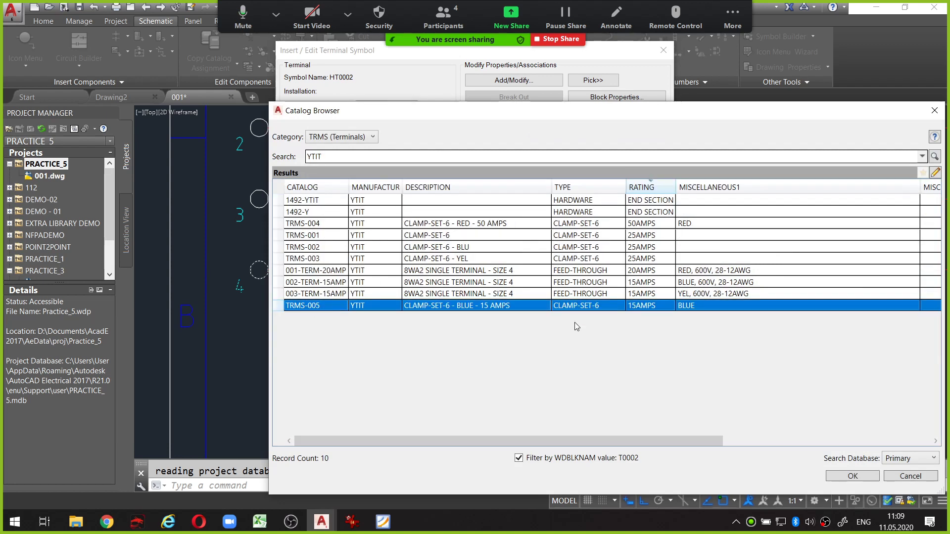
pyautogui.click(852, 477)
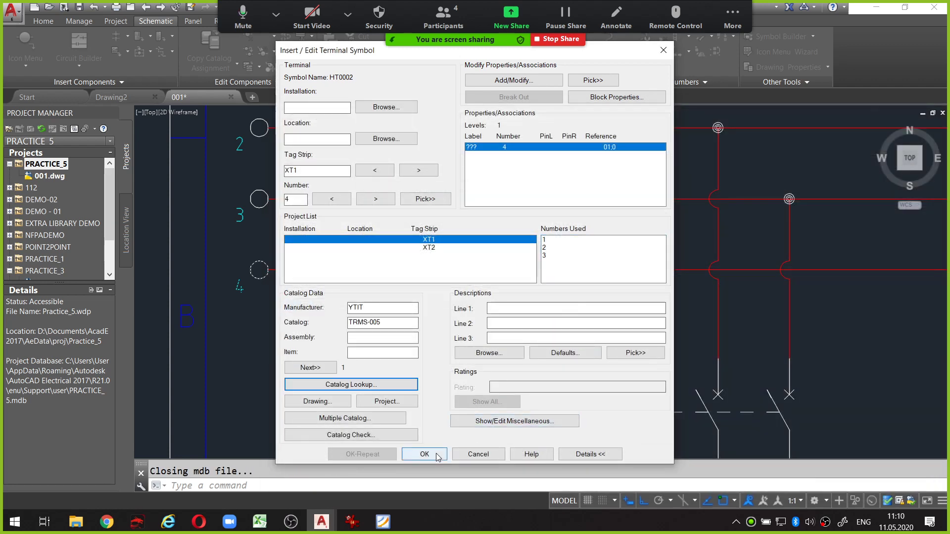
pyautogui.press('Return')
pyautogui.scroll(-3, 467, 275)
# Assign XT2 terminal 4 the YTIT catalog part TRMS-005, the blue 15 A clamp terminal
pyautogui.moveTo(880, 273); pyautogui.dragTo(541, 271, button='middle')
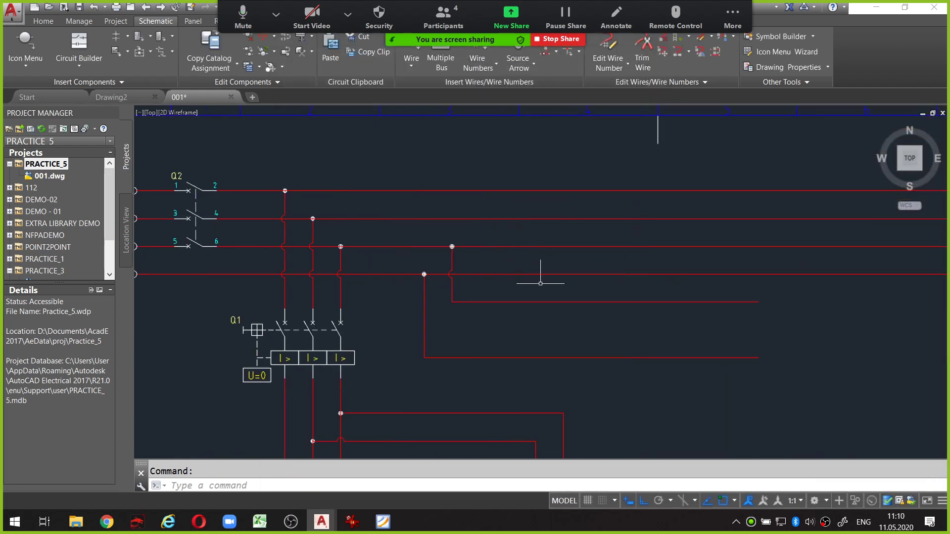
pyautogui.scroll(3, 154, 287)
pyautogui.scroll(4, 504, 274)
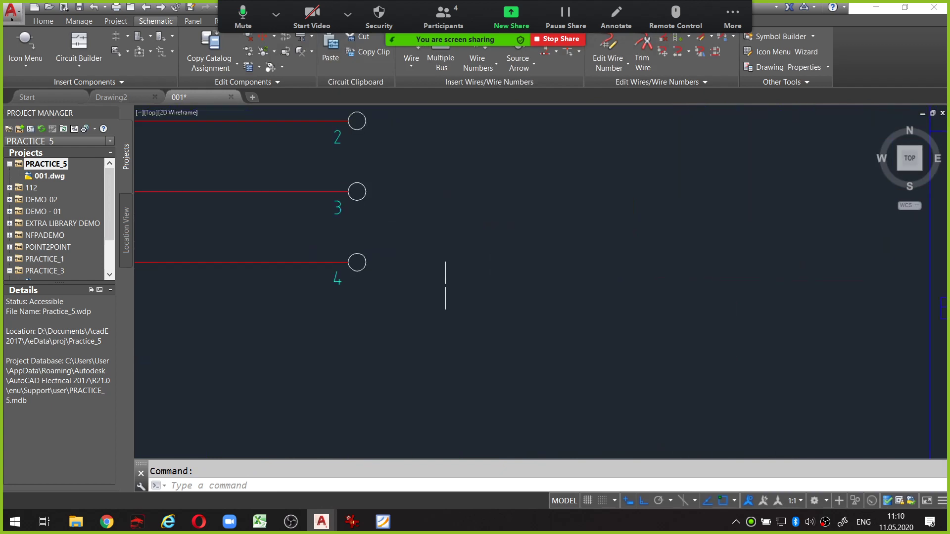
pyautogui.rightClick(362, 269)
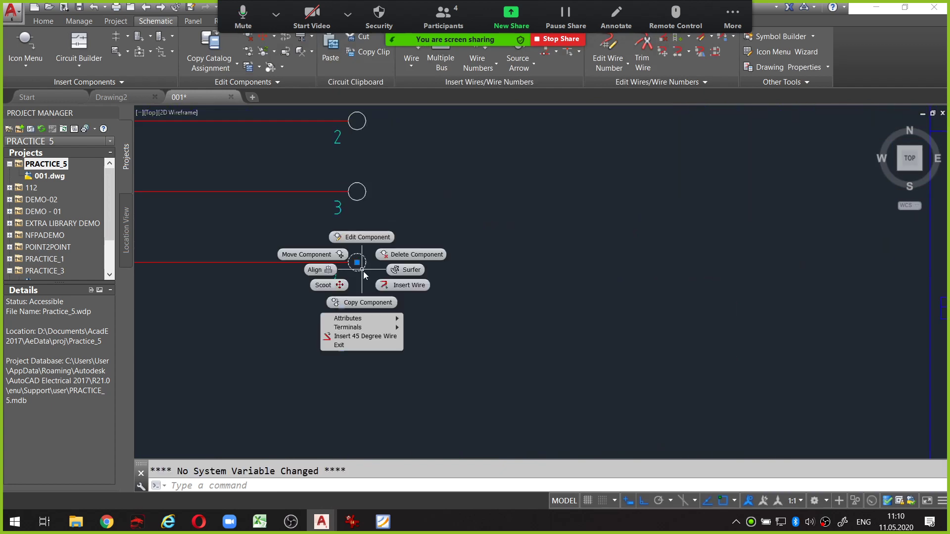
pyautogui.click(369, 239)
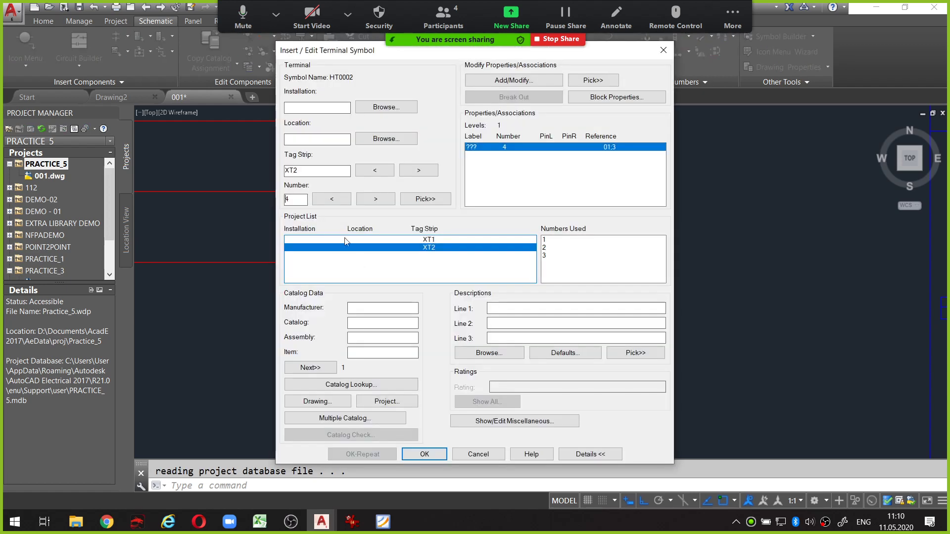
pyautogui.click(364, 384)
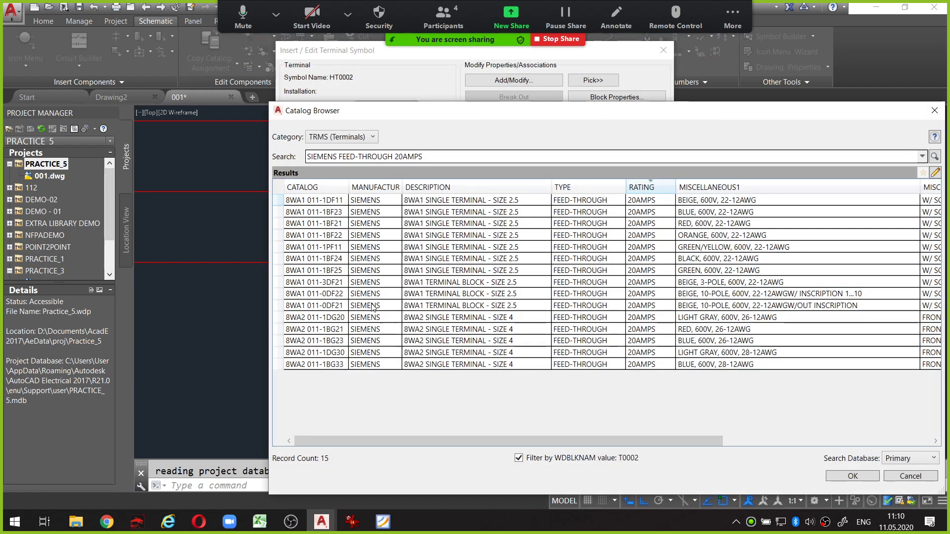
pyautogui.tripleClick(446, 154)
pyautogui.write('YTIT')
pyautogui.press('Return')
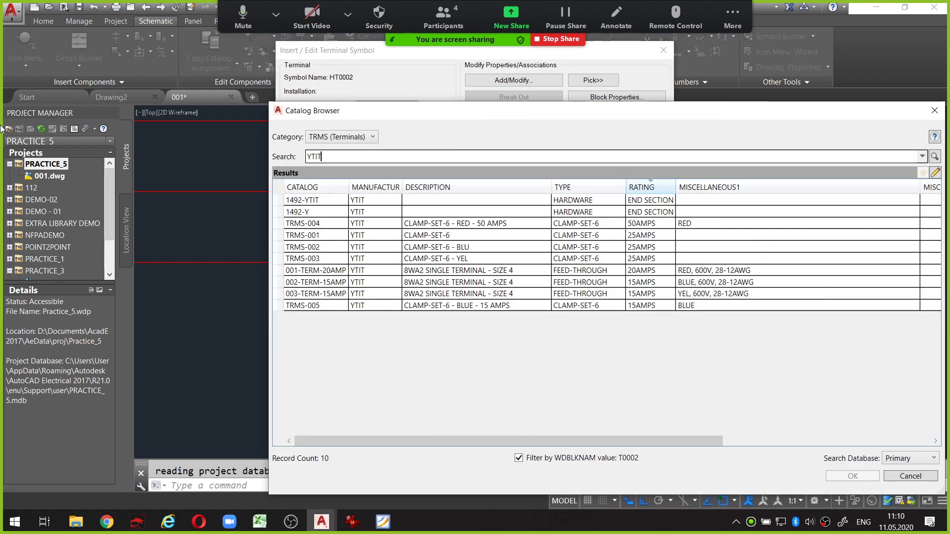
pyautogui.click(330, 305)
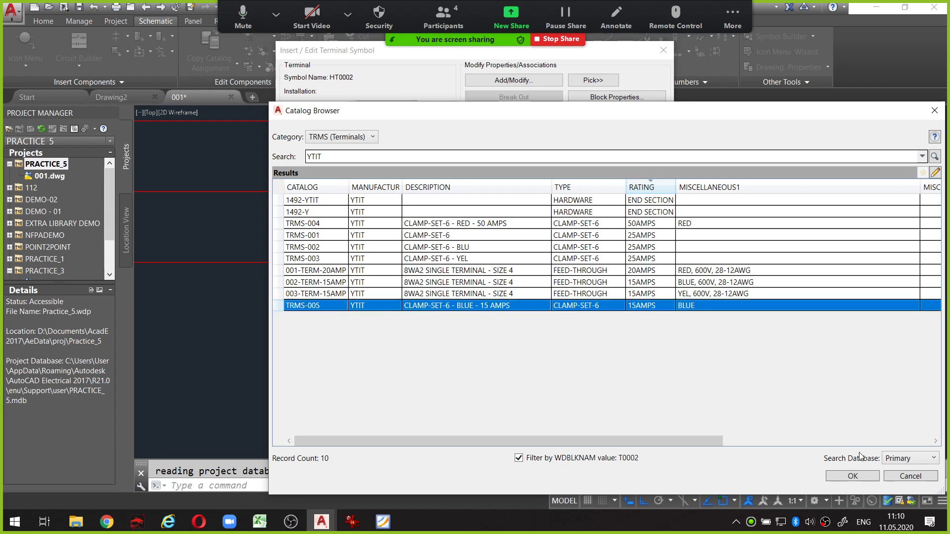
pyautogui.click(850, 477)
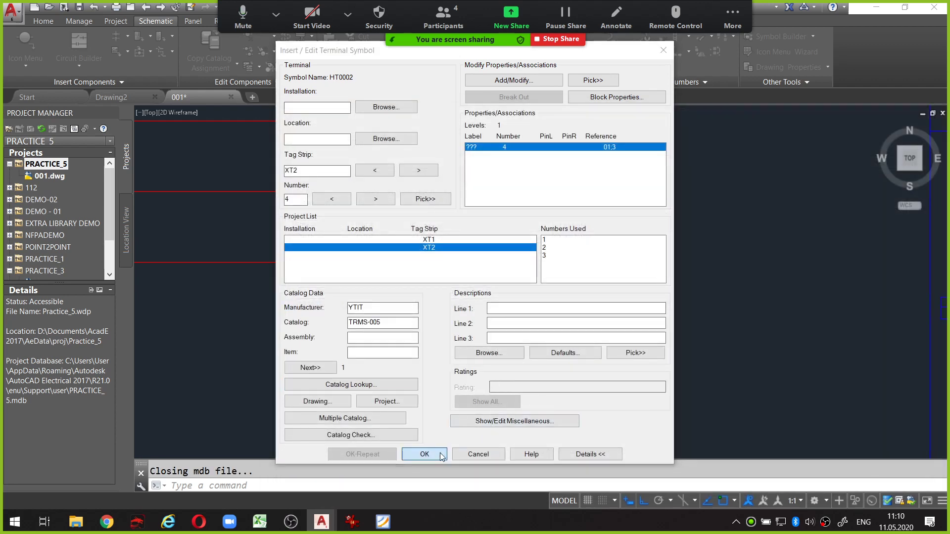
pyautogui.click(425, 453)
# Pan and zoom to XT1 terminals 3 and 4, cancelling an accidental terminal selection
pyautogui.press('alt')
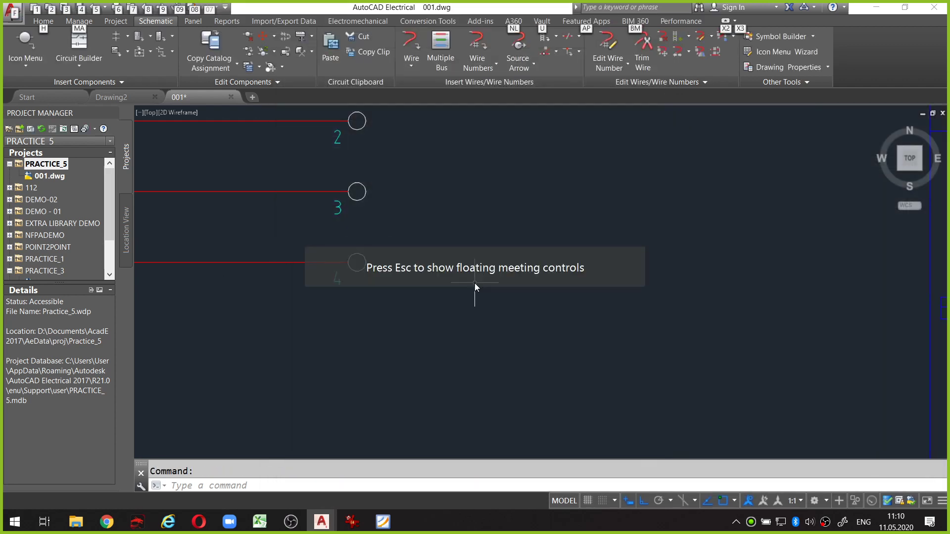
pyautogui.moveTo(319, 280); pyautogui.dragTo(710, 252, button='middle')
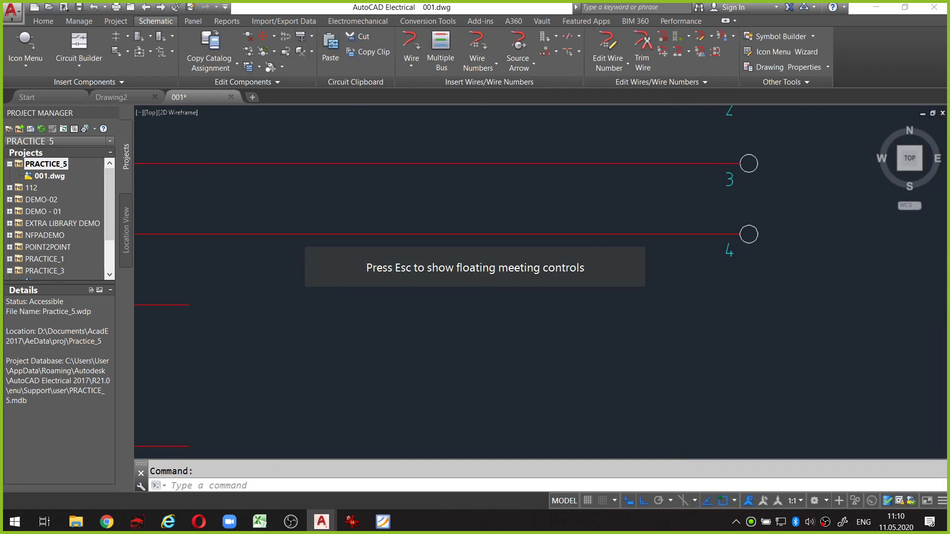
pyautogui.scroll(-5, 790, 314)
pyautogui.scroll(3, 662, 275)
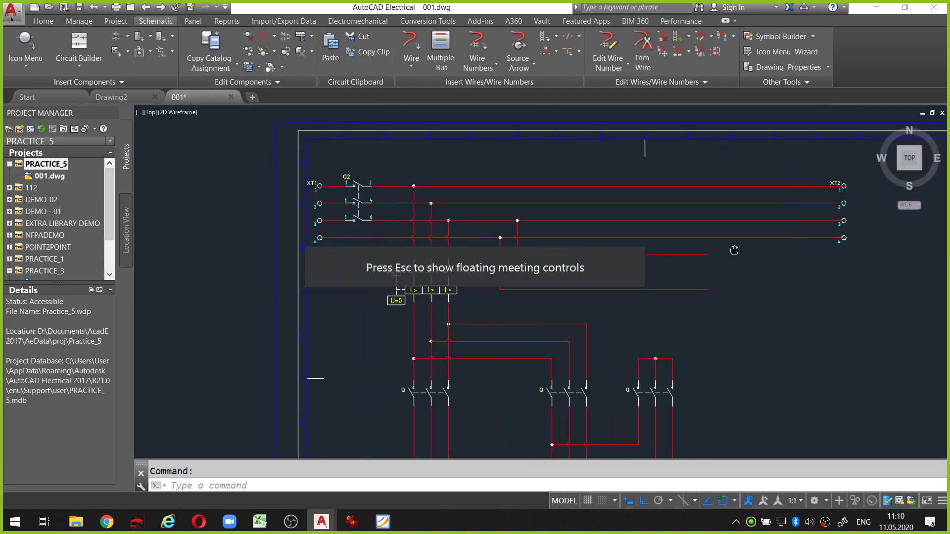
pyautogui.scroll(4, 295, 257)
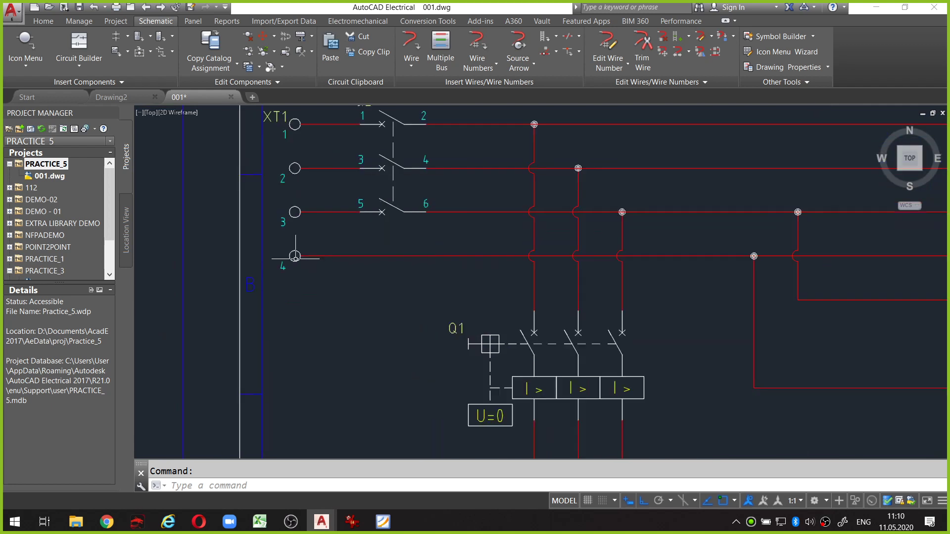
pyautogui.click(295, 256)
pyautogui.press('Escape')
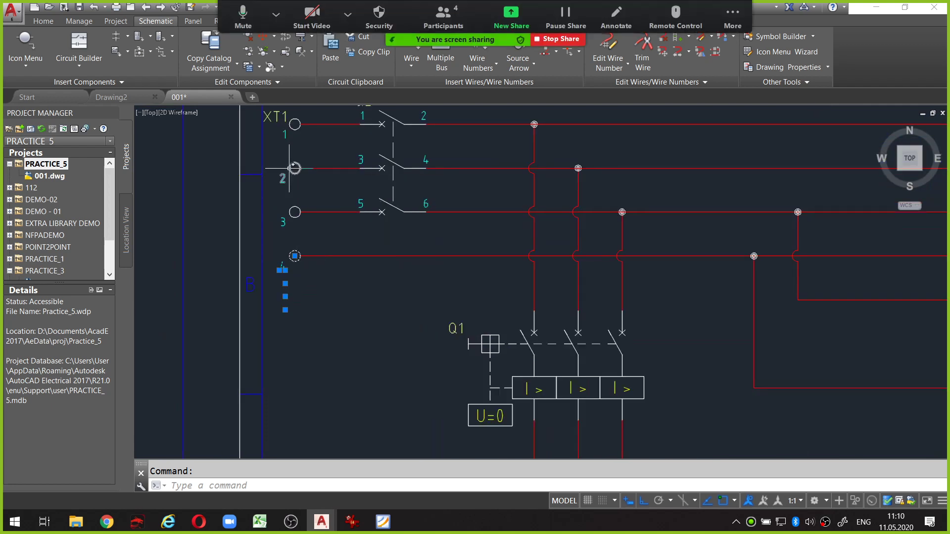
# Pan across the XT2 terminals and frame the Q1 and Q2 breaker area
pyautogui.scroll(-2, 302, 198)
pyautogui.moveTo(693, 247); pyautogui.dragTo(526, 259, button='middle')
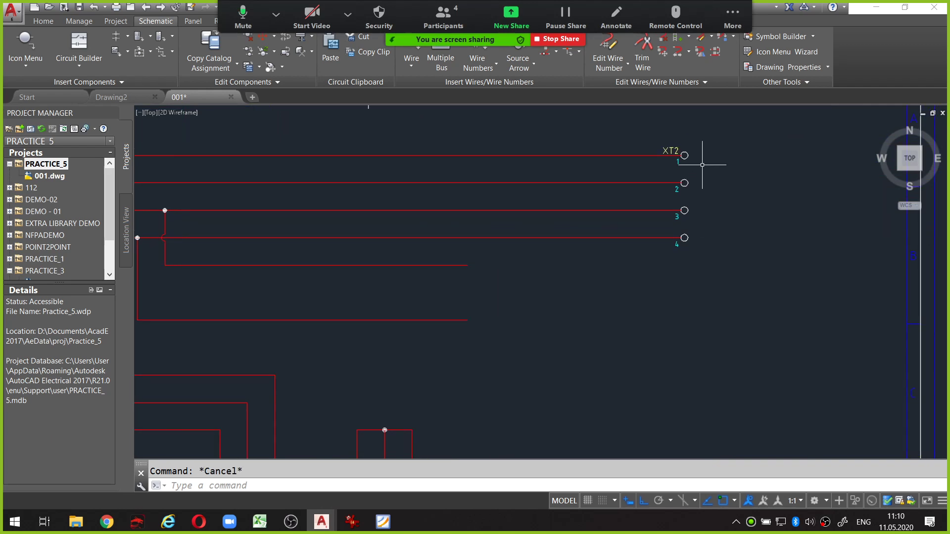
pyautogui.scroll(2, 697, 162)
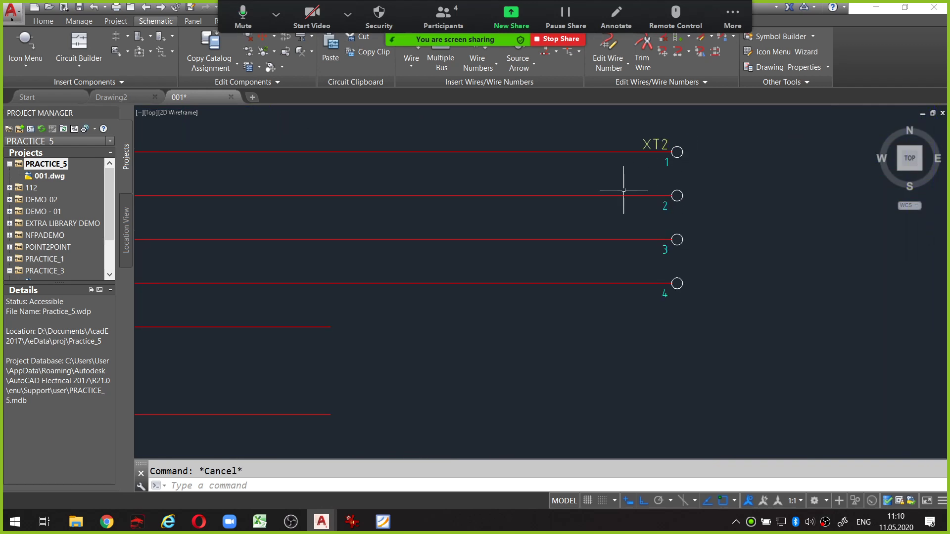
pyautogui.moveTo(623, 189); pyautogui.dragTo(742, 188, button='middle')
pyautogui.moveTo(469, 181); pyautogui.dragTo(500, 171, button='middle')
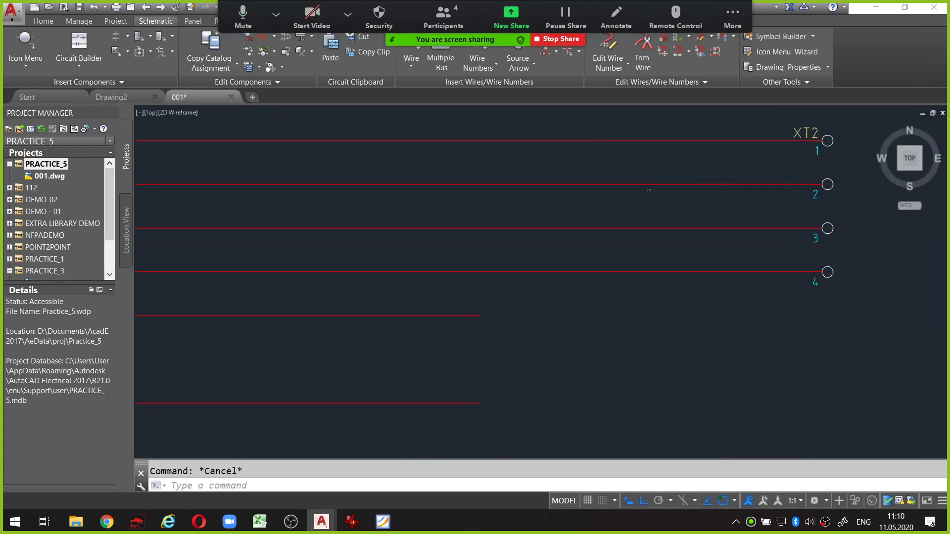
pyautogui.scroll(-2, 618, 238)
pyautogui.scroll(-3, 604, 239)
pyautogui.moveTo(468, 262); pyautogui.dragTo(552, 262, button='middle')
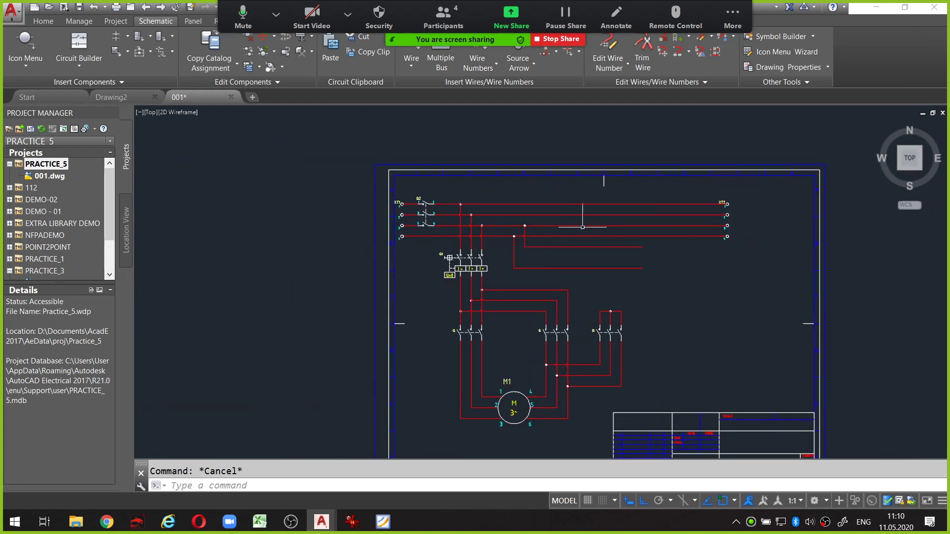
pyautogui.scroll(4, 552, 263)
# Clear a stray supply-wire selection and zoom in on breaker Q1
pyautogui.click(547, 241)
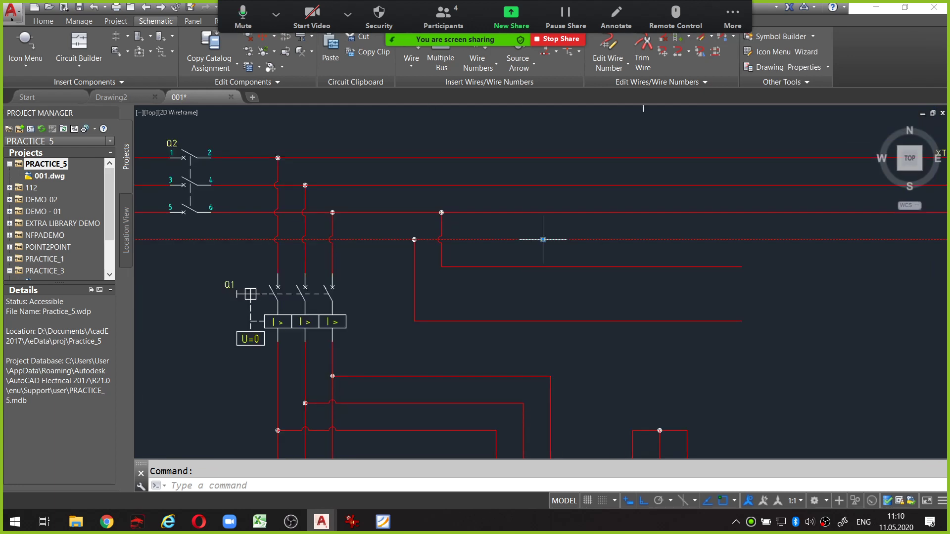
pyautogui.scroll(-2, 547, 241)
pyautogui.moveTo(601, 241)
pyautogui.mouseDown(button='middle')
pyautogui.moveTo(609, 244)
pyautogui.moveTo(605, 230)
pyautogui.mouseUp(button='middle')
pyautogui.press('Escape')
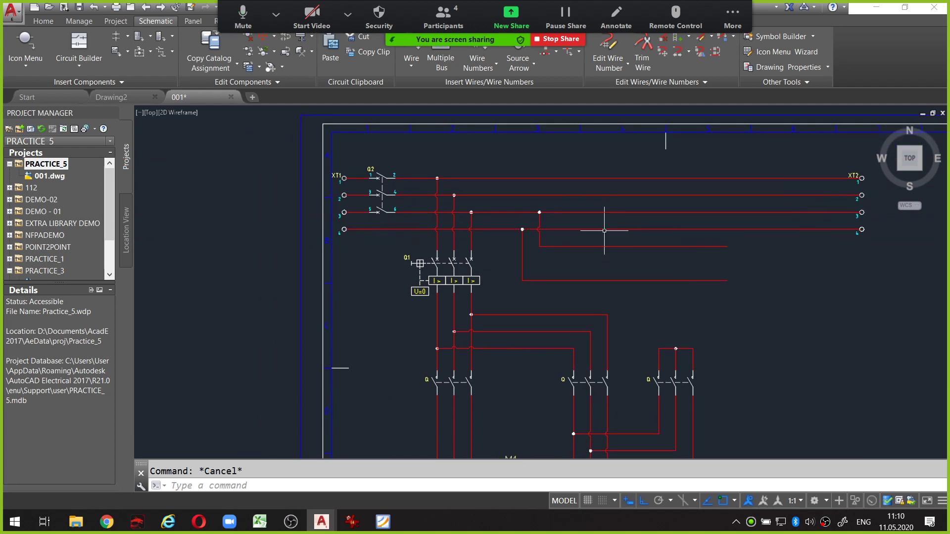
pyautogui.scroll(1, 430, 225)
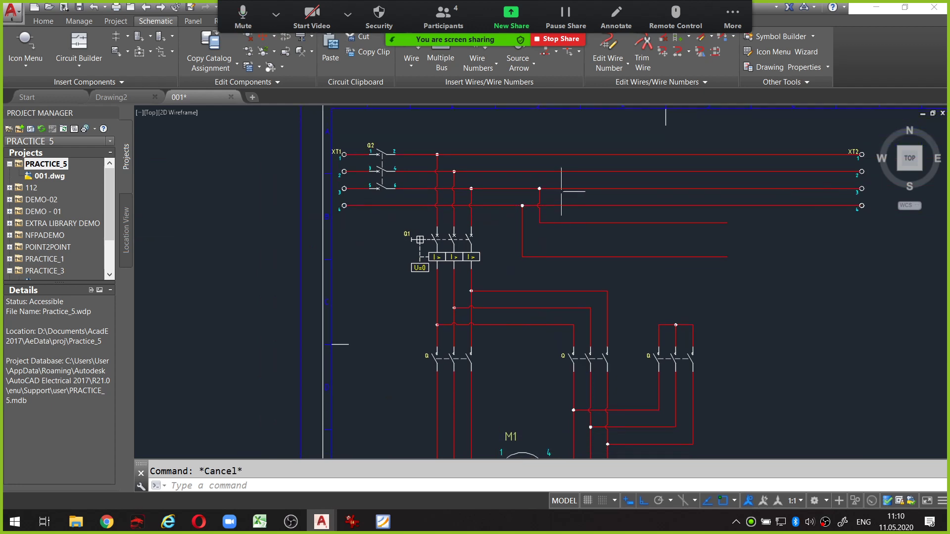
pyautogui.scroll(1, 430, 225)
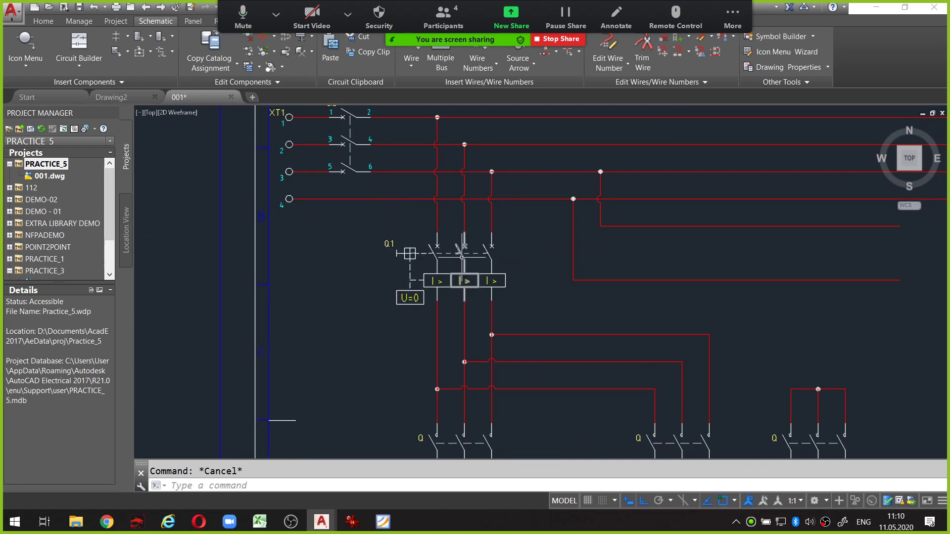
pyautogui.moveTo(378, 233)
pyautogui.mouseDown()
pyautogui.moveTo(388, 318)
pyautogui.moveTo(545, 269)
pyautogui.moveTo(460, 224)
pyautogui.mouseUp()
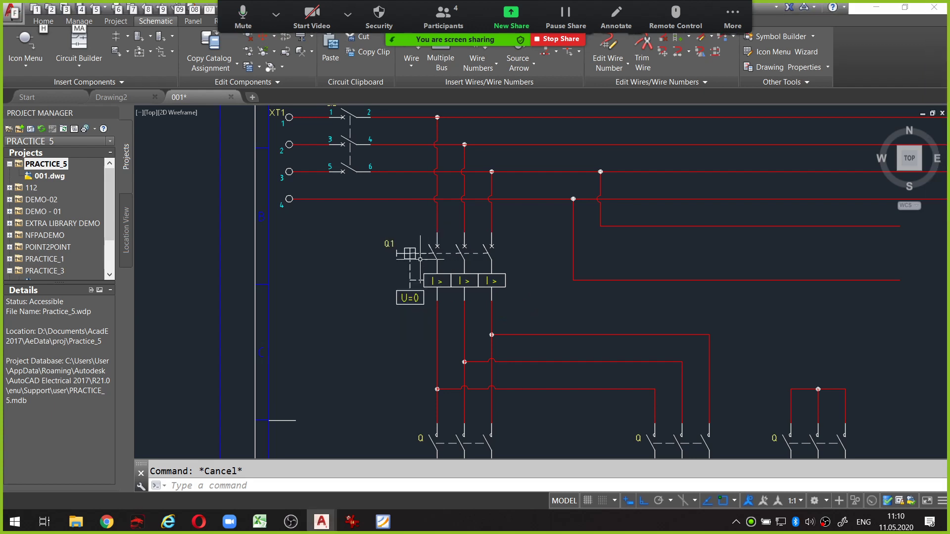
pyautogui.click(388, 245)
pyautogui.rightClick(416, 253)
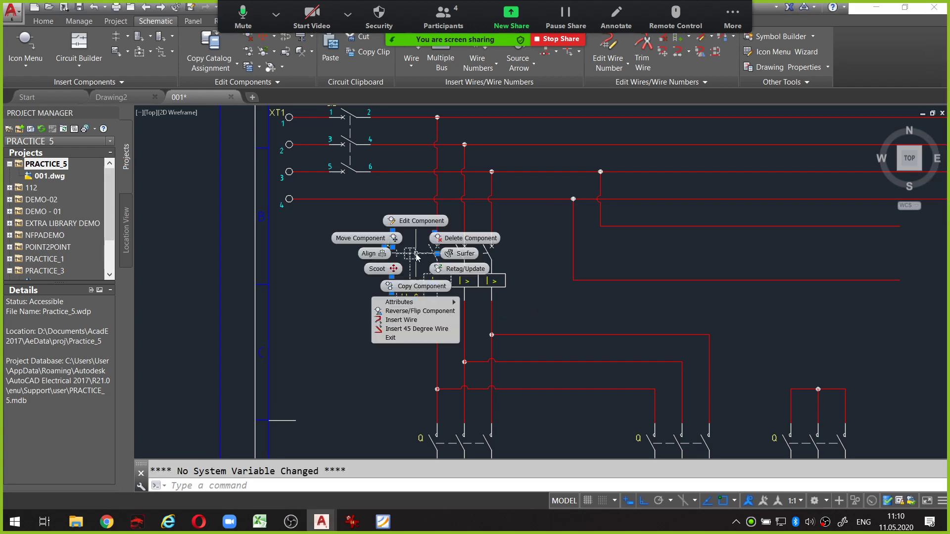
pyautogui.click(420, 223)
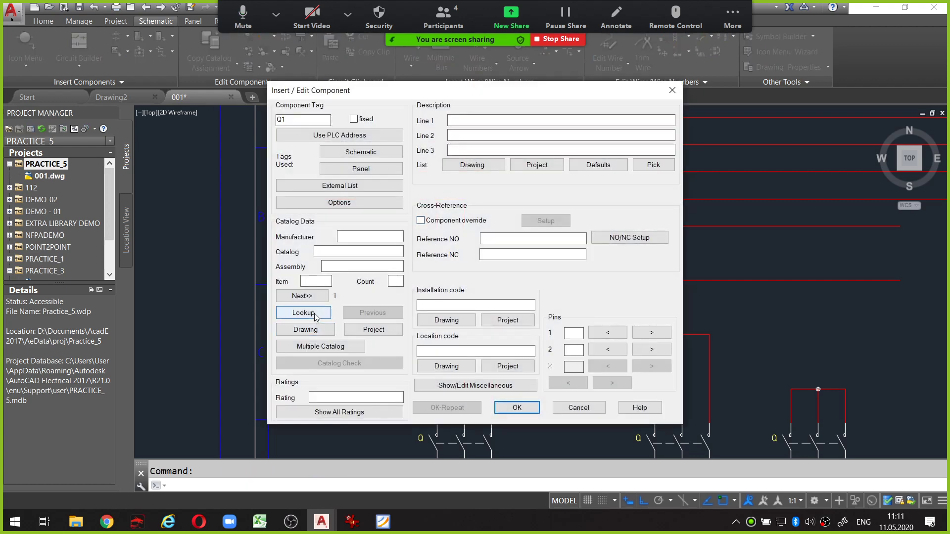
pyautogui.click(314, 314)
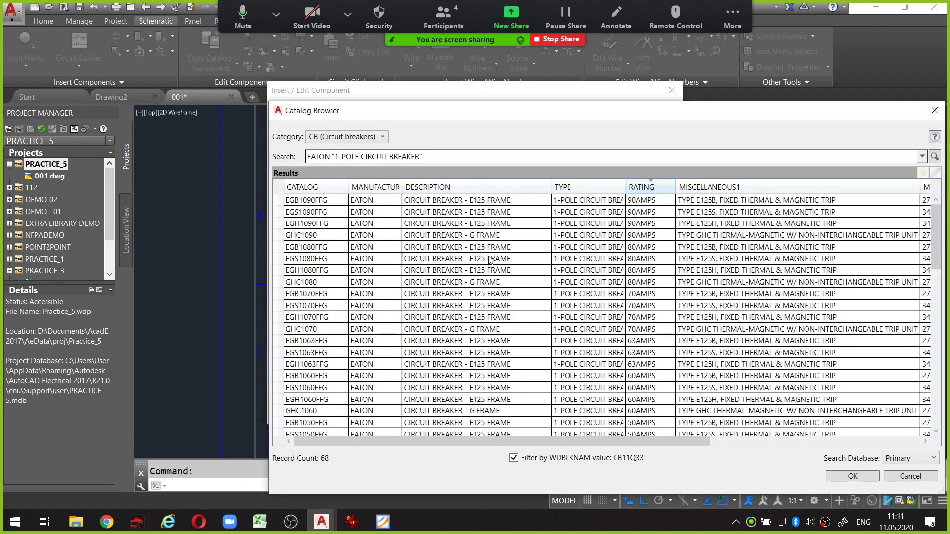
pyautogui.moveTo(588, 118)
pyautogui.mouseDown()
pyautogui.moveTo(485, 77)
pyautogui.moveTo(508, 71)
pyautogui.mouseUp()
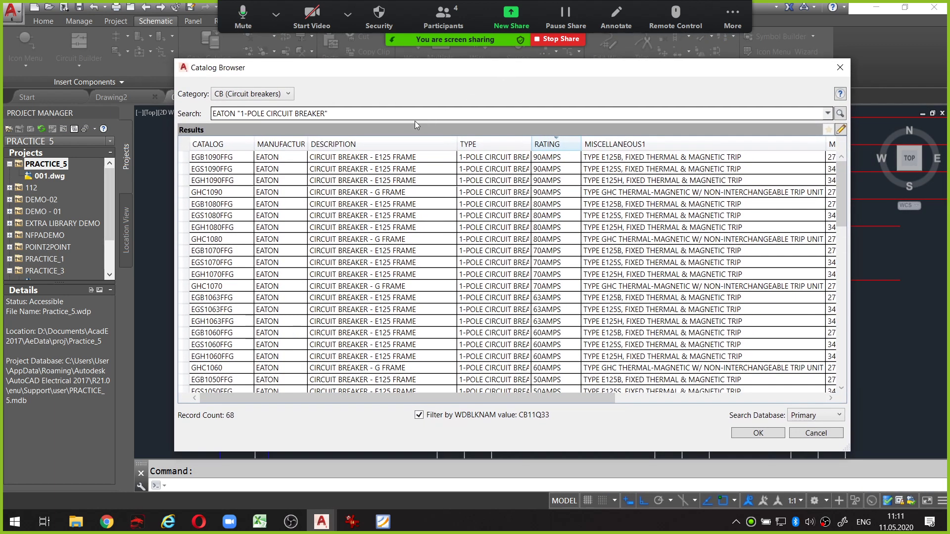
pyautogui.write('YTIT')
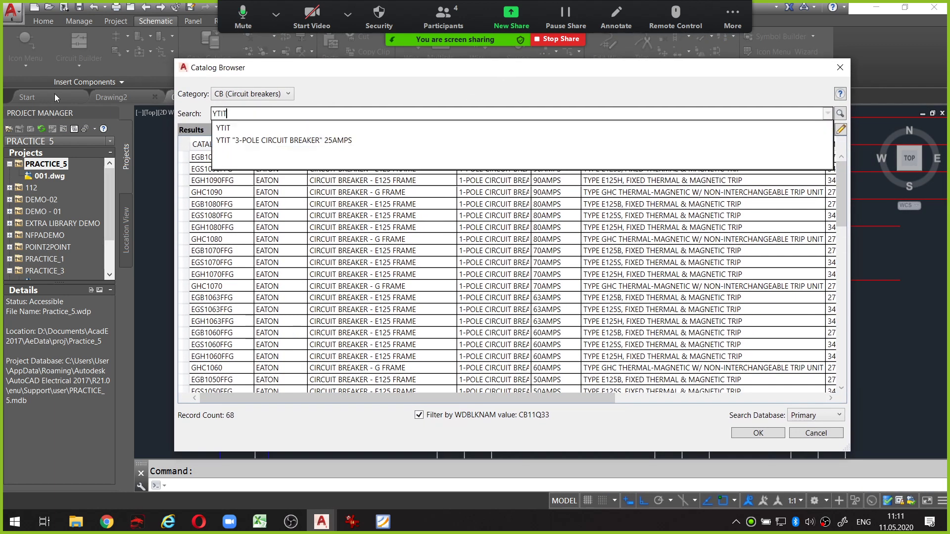
pyautogui.press('Return')
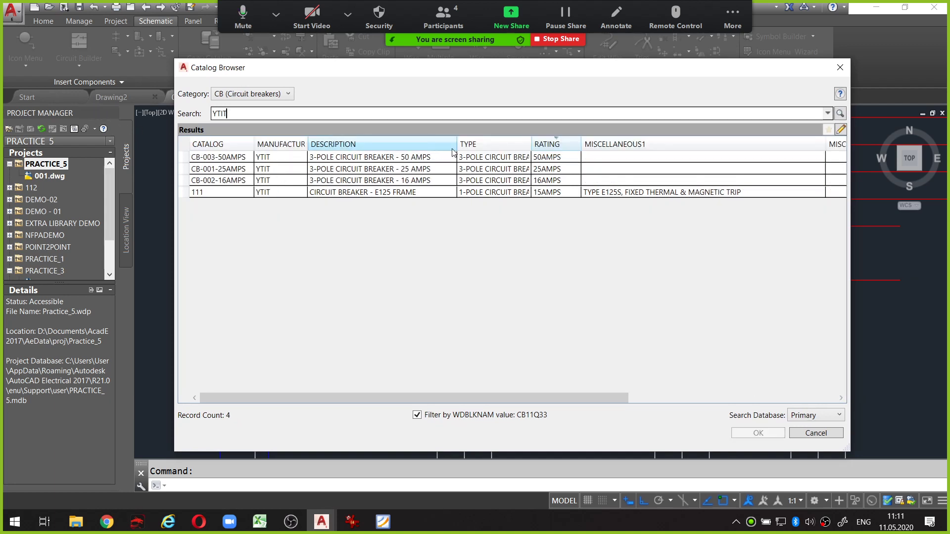
pyautogui.moveTo(580, 143); pyautogui.dragTo(594, 144)
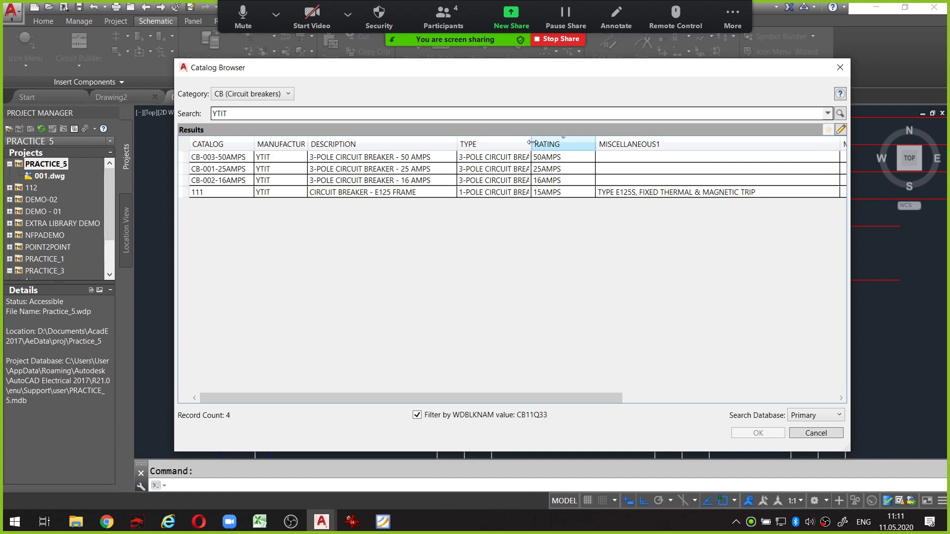
pyautogui.moveTo(531, 143); pyautogui.dragTo(560, 143)
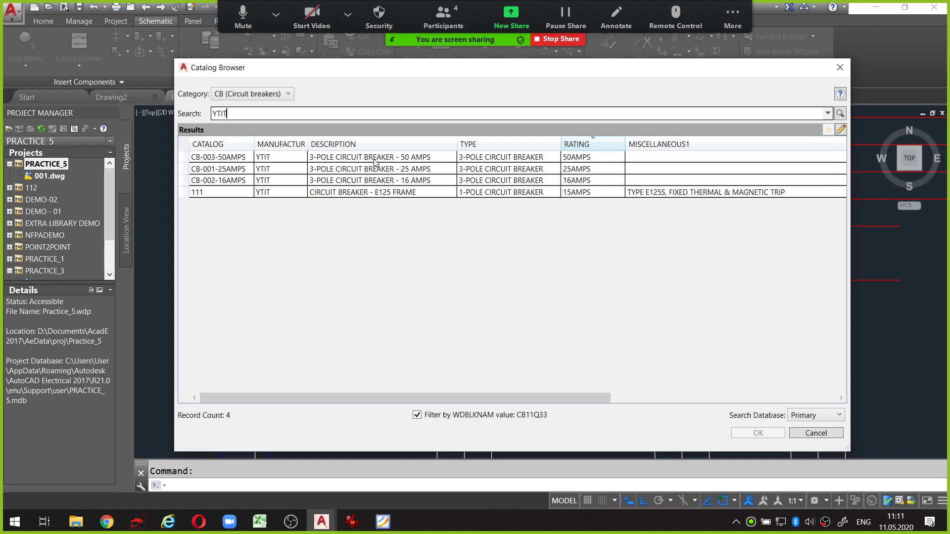
pyautogui.click(816, 433)
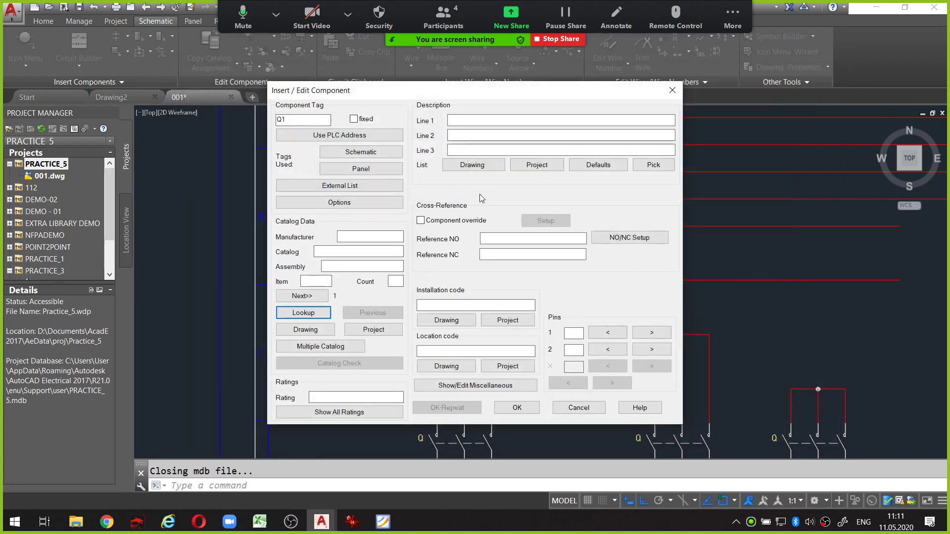
pyautogui.press('Return')
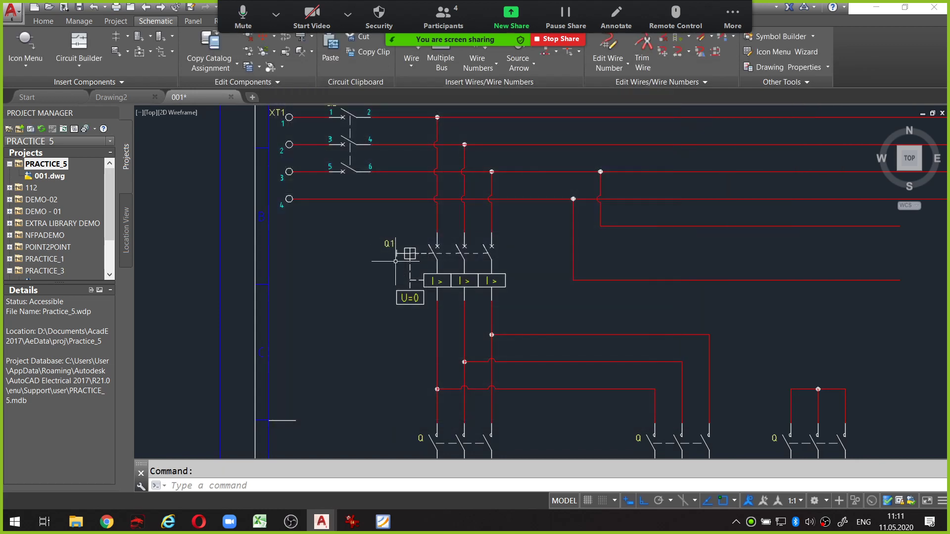
pyautogui.scroll(3, 427, 273)
pyautogui.click(439, 274)
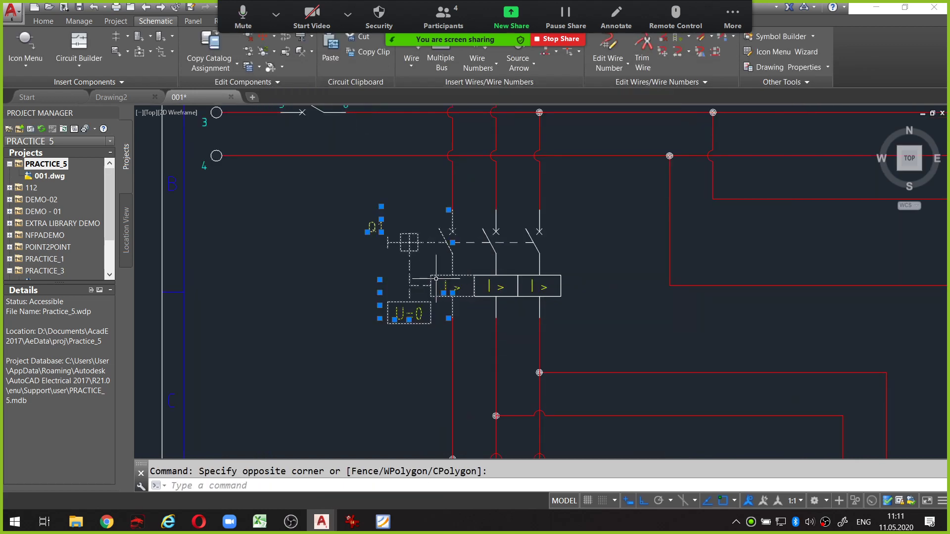
pyautogui.rightClick(436, 279)
pyautogui.doubleClick(438, 246)
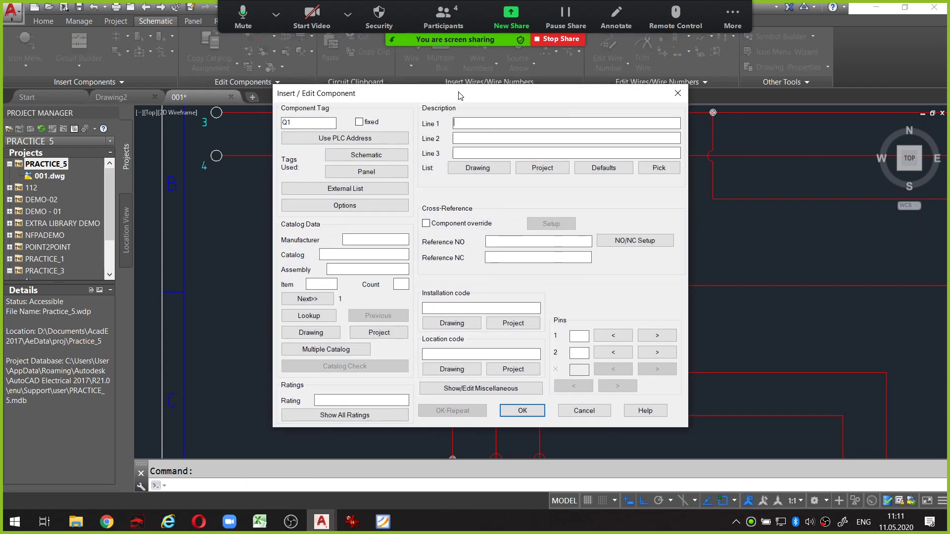
pyautogui.press('Escape')
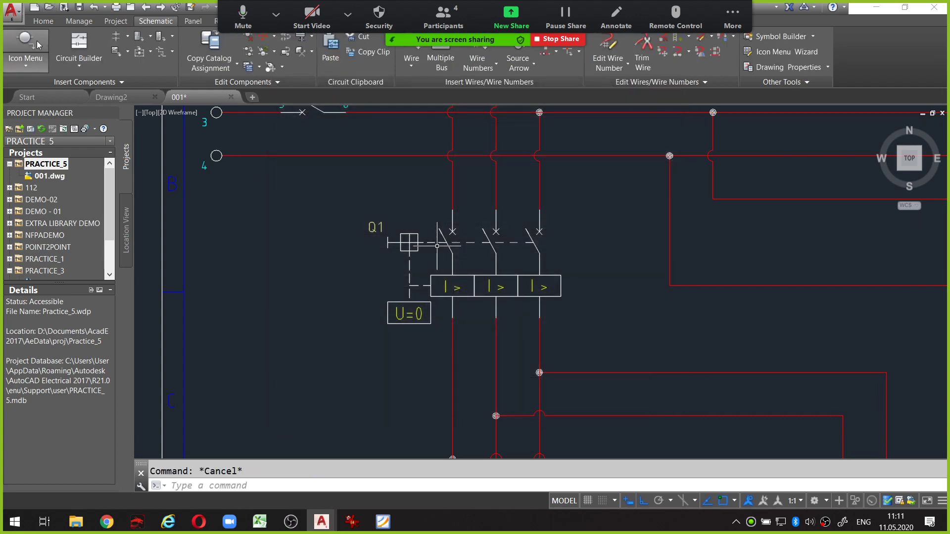
pyautogui.press('Return')
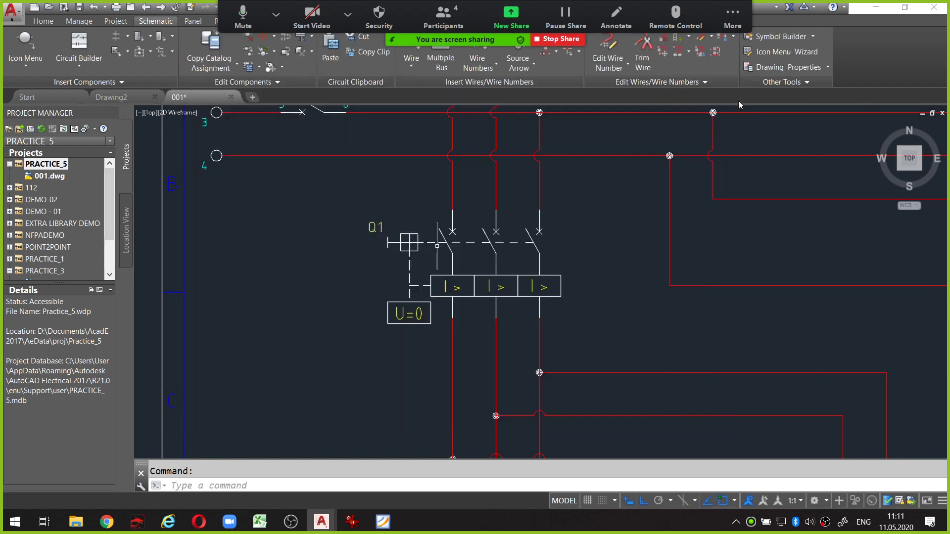
# Reopen Q1's component properties and search the breaker catalog for YTIT parts
pyautogui.click(416, 269)
pyautogui.click(457, 235)
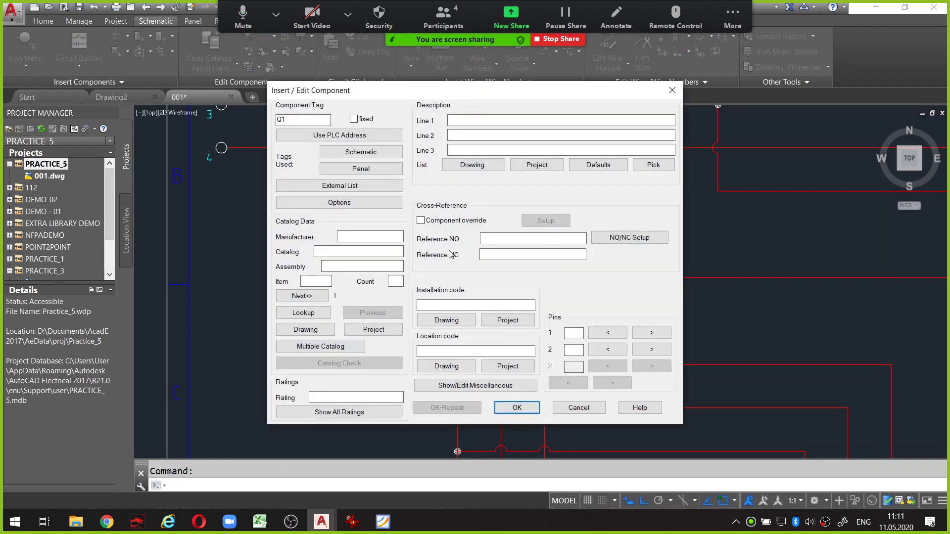
pyautogui.click(317, 314)
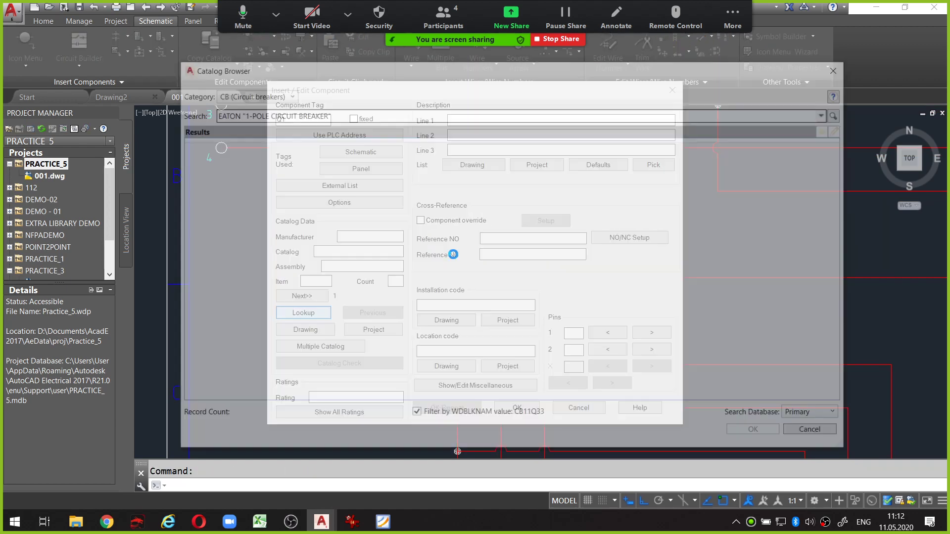
pyautogui.write('YTIT')
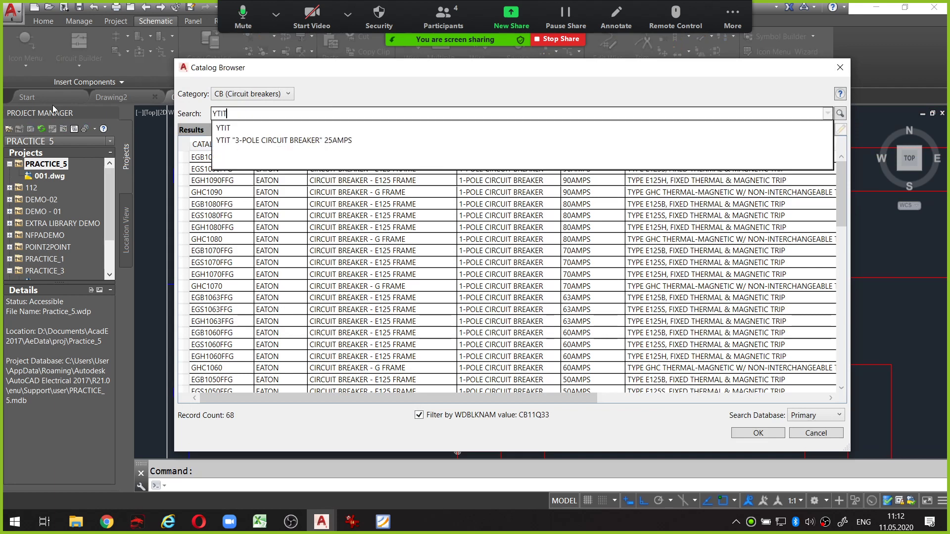
pyautogui.press('Return')
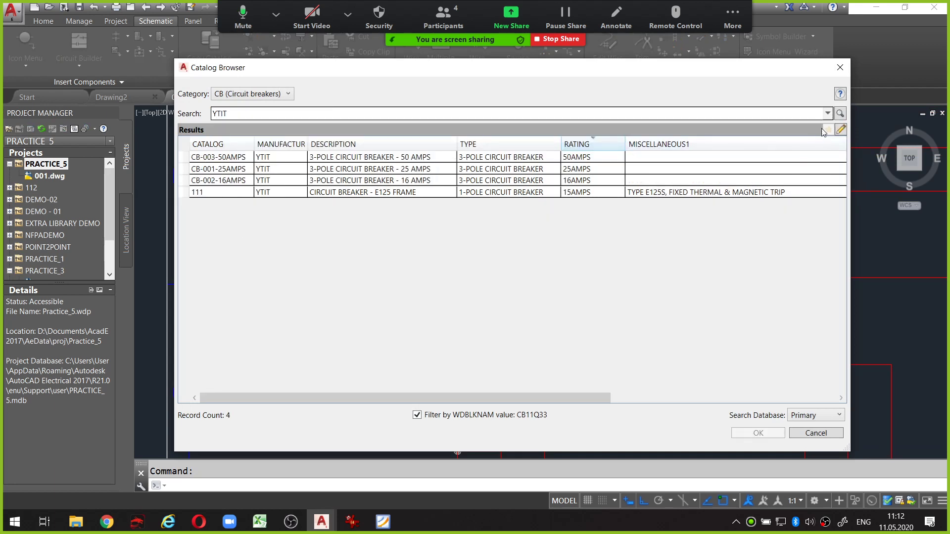
# Enable catalog editing and add a row CB-004-50AMPS with manufacturer YTIT
pyautogui.click(841, 129)
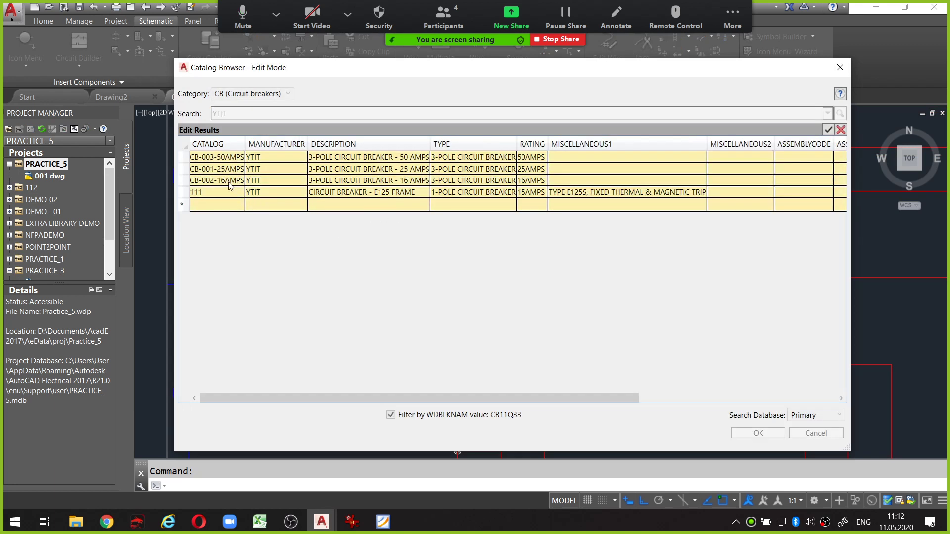
pyautogui.click(219, 160)
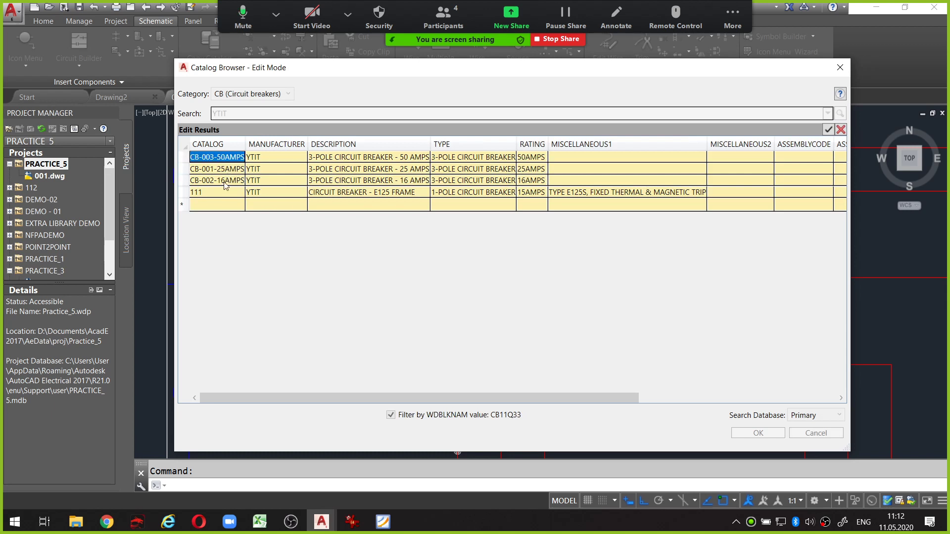
pyautogui.click(221, 209)
pyautogui.write('CB-003-50AMPS')
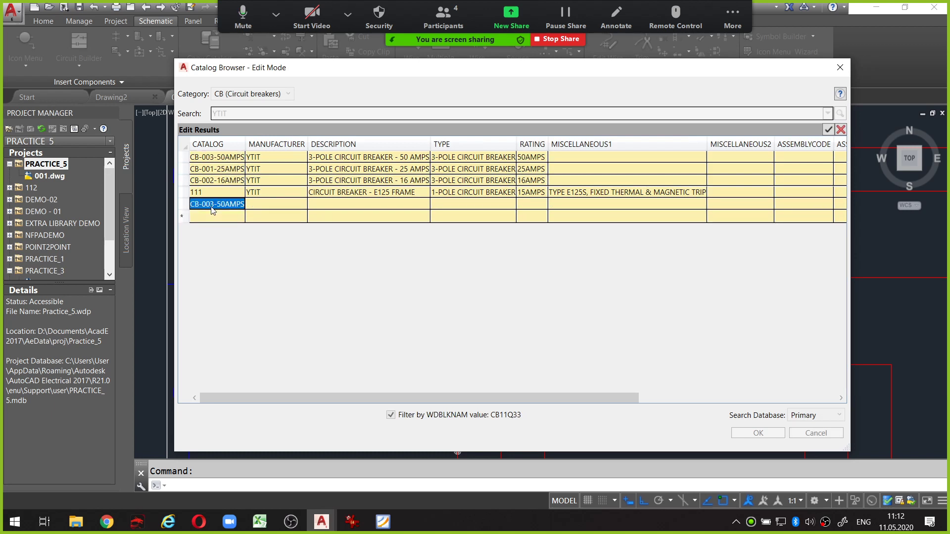
pyautogui.doubleClick(209, 204)
pyautogui.write('0')
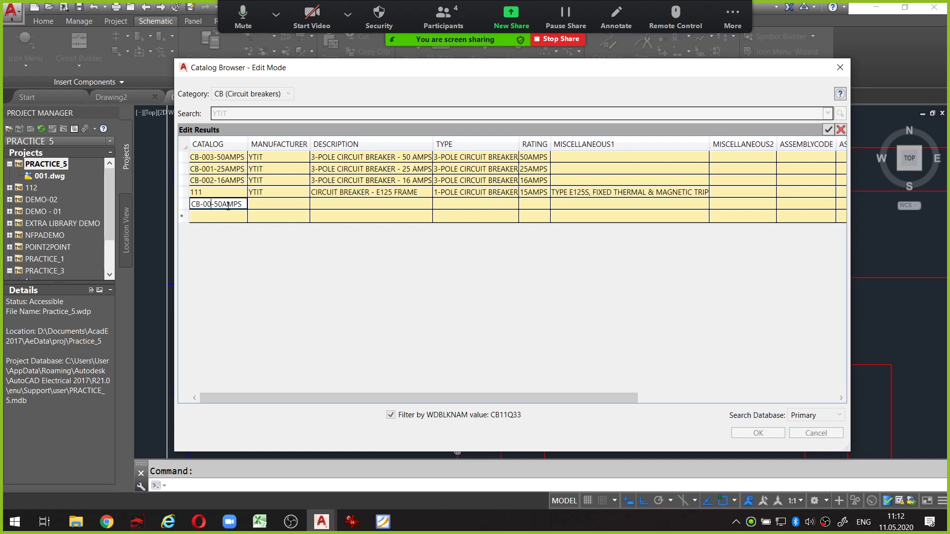
pyautogui.write('04')
pyautogui.click(269, 204)
pyautogui.write('YTIT')
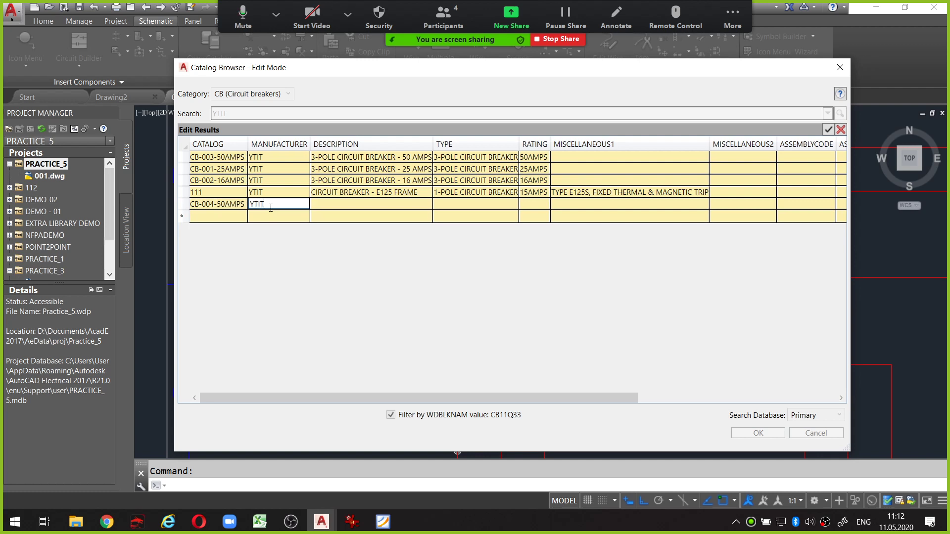
# Set the new row's description to '3-PH Cb - CURRENT AND VOLTAGE PROT'
pyautogui.click(364, 159)
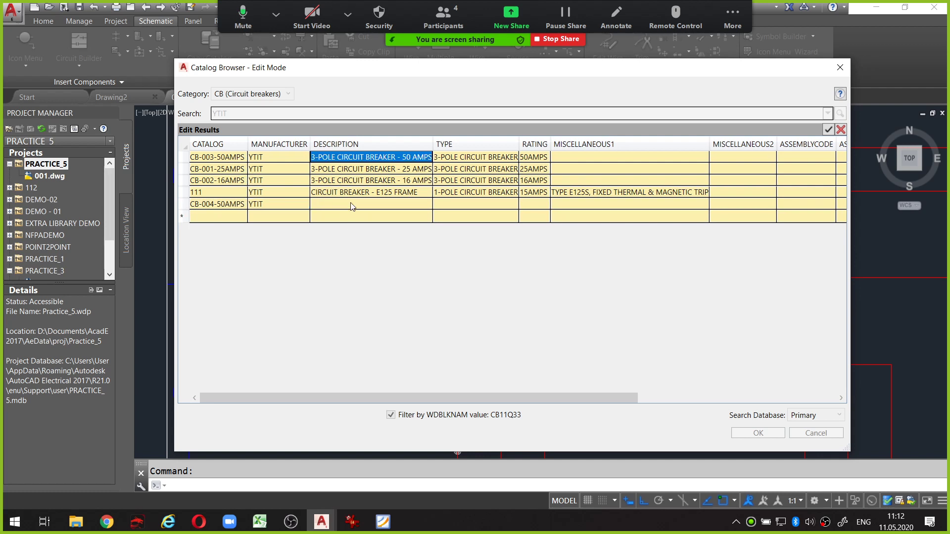
pyautogui.click(352, 207)
pyautogui.write('3-POLE CIRCUIT BREAKER - 50 AMPS')
pyautogui.moveTo(434, 151); pyautogui.dragTo(451, 151)
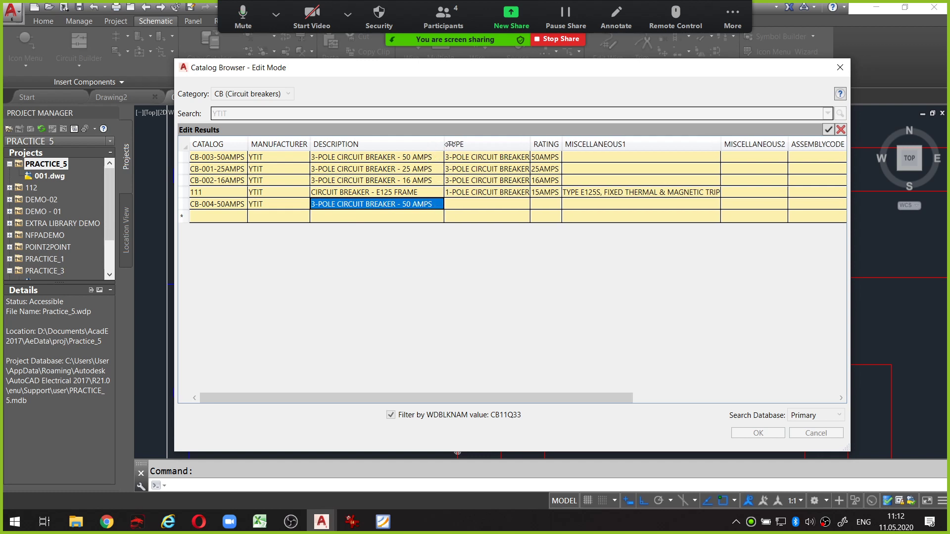
pyautogui.click(414, 205)
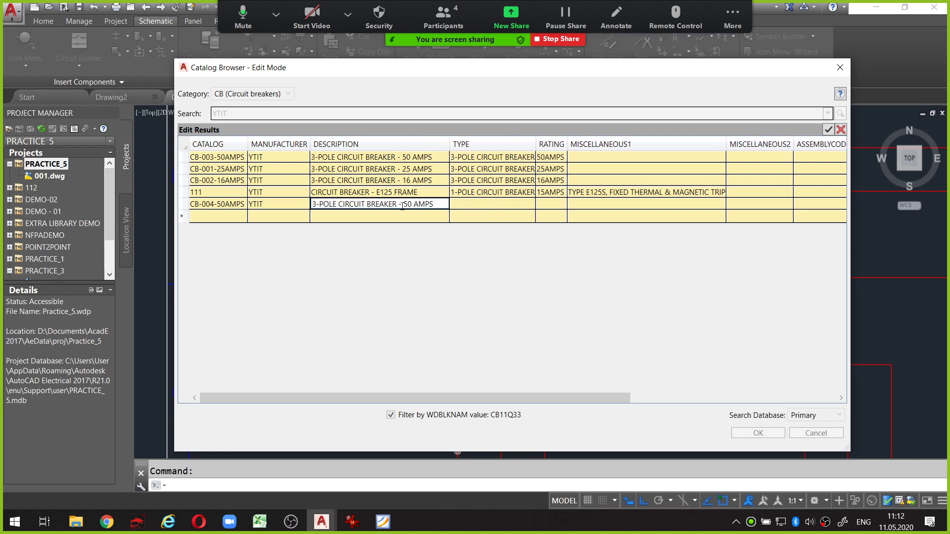
pyautogui.moveTo(396, 206); pyautogui.dragTo(327, 206)
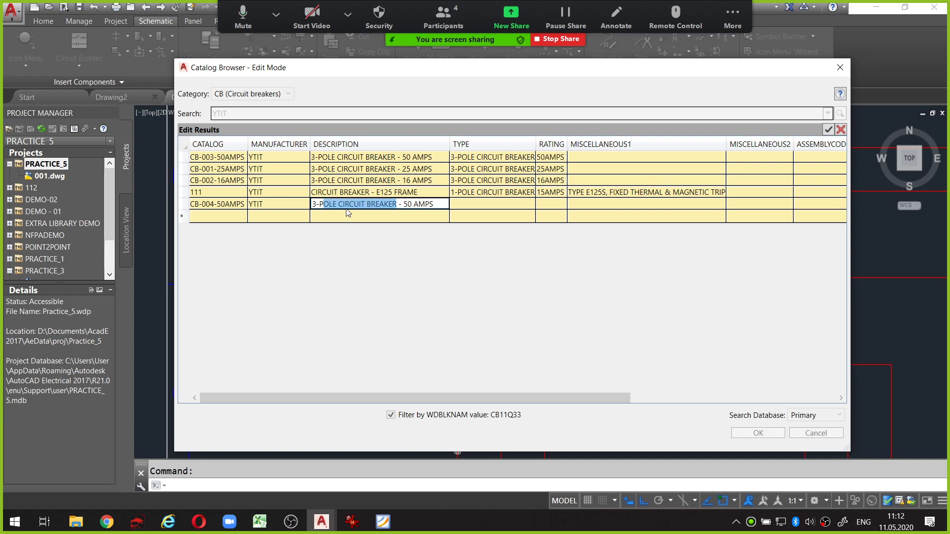
pyautogui.write('H ')
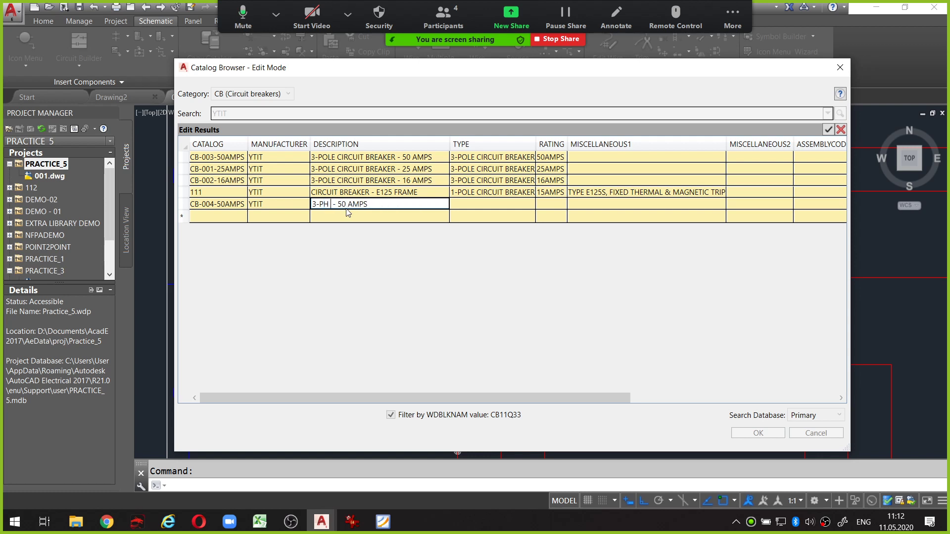
pyautogui.write('CB')
pyautogui.press('BackSpace')
pyautogui.write('b - ')
pyautogui.write('CUR')
pyautogui.write('RENT')
pyautogui.write(' AND')
pyautogui.write(' VOLTAGE PR')
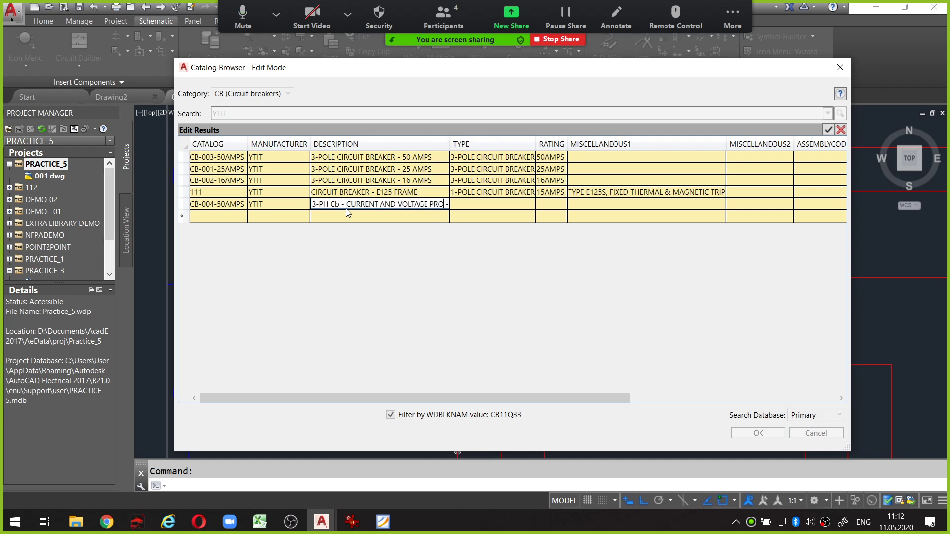
pyautogui.write('OT')
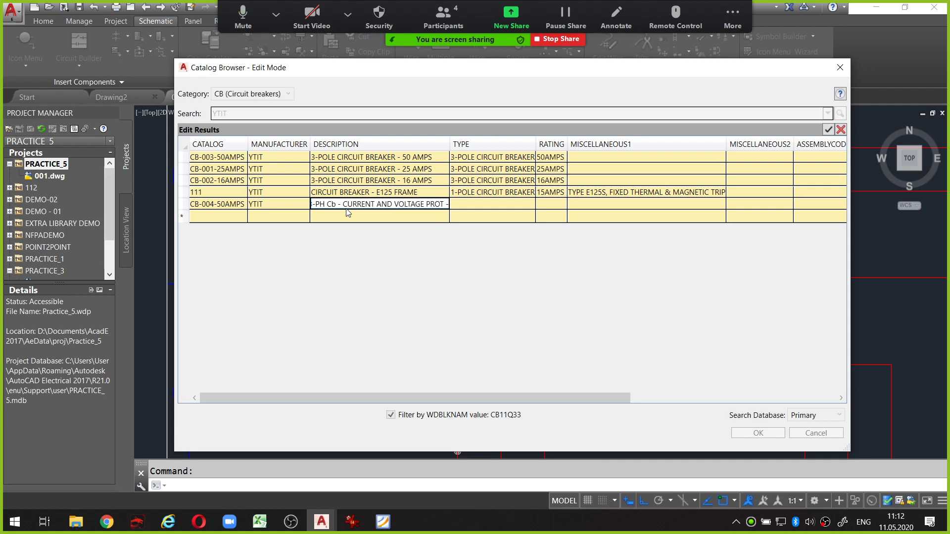
# Give CB-004-50AMPS the type 3-POLE CIRCUIT BREAKER and rating 50AMPS
pyautogui.click(470, 204)
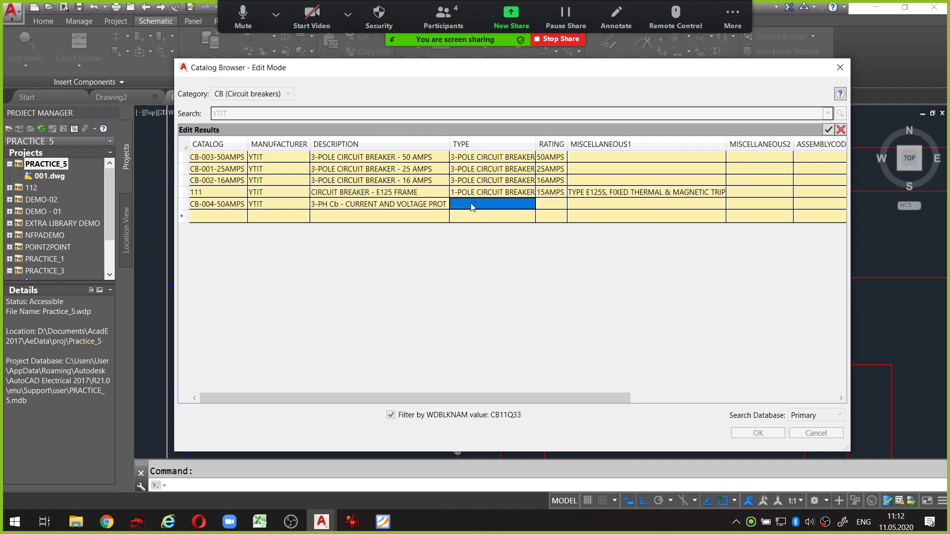
pyautogui.moveTo(451, 140); pyautogui.dragTo(486, 144)
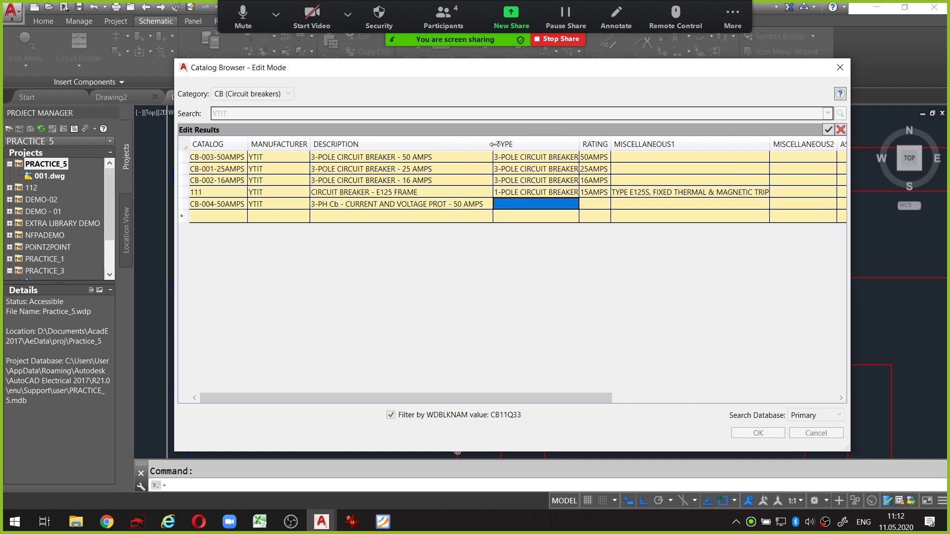
pyautogui.click(523, 158)
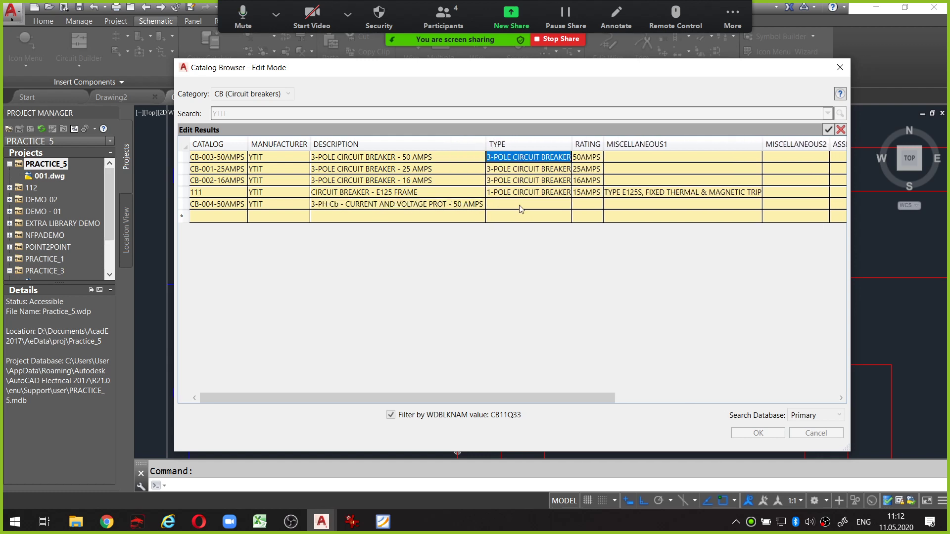
pyautogui.click(521, 206)
pyautogui.write('3-POLE CIRCUIT BREAKER')
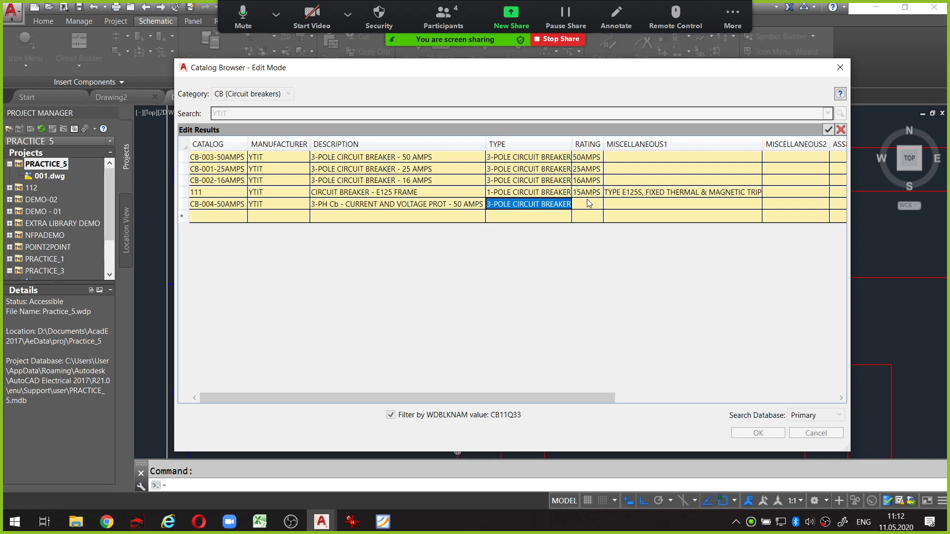
pyautogui.click(583, 206)
pyautogui.write('5')
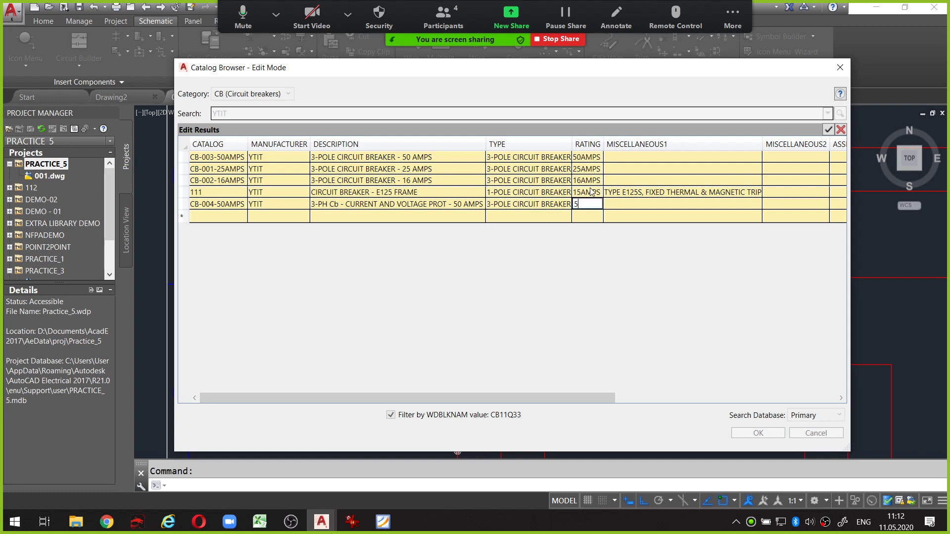
pyautogui.write('0AMPS')
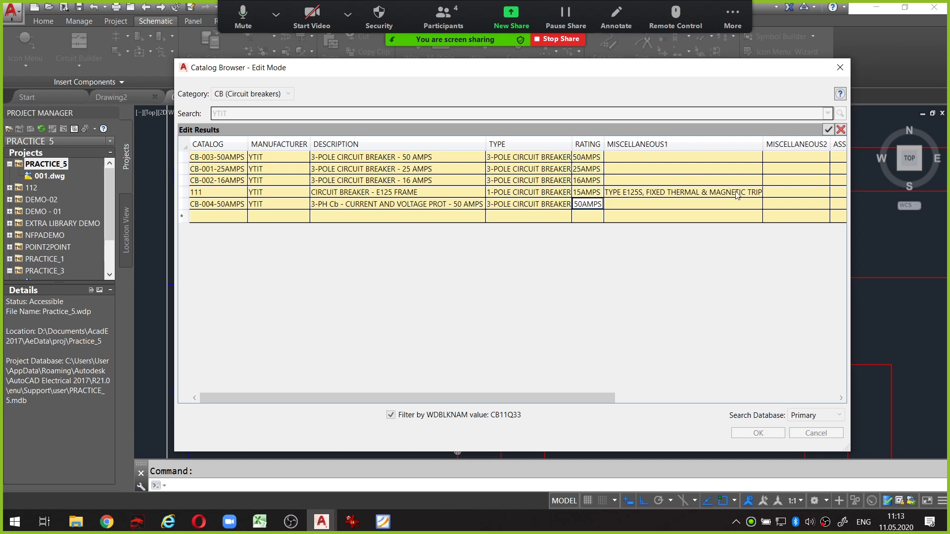
pyautogui.click(689, 207)
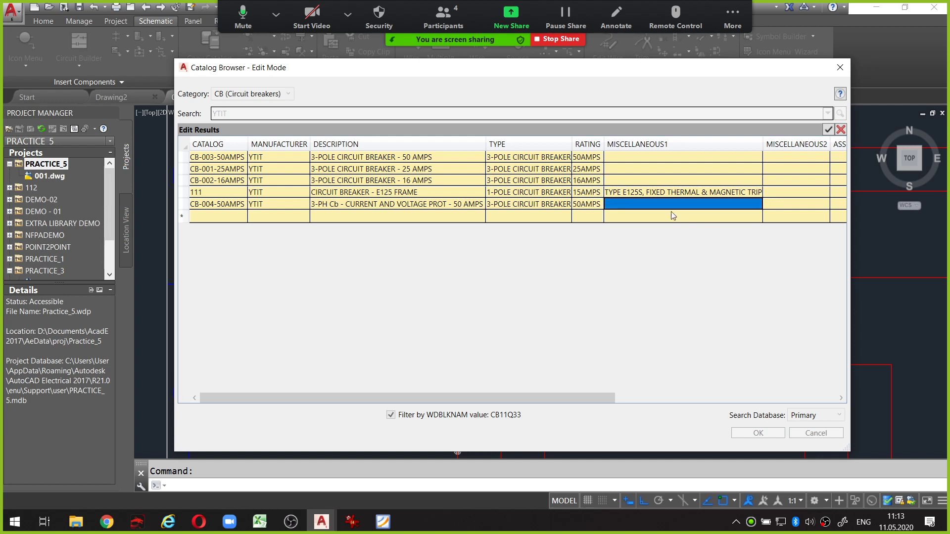
# Copy the description into MISCELLANEOUS1 and save the catalog edits
pyautogui.click(432, 208)
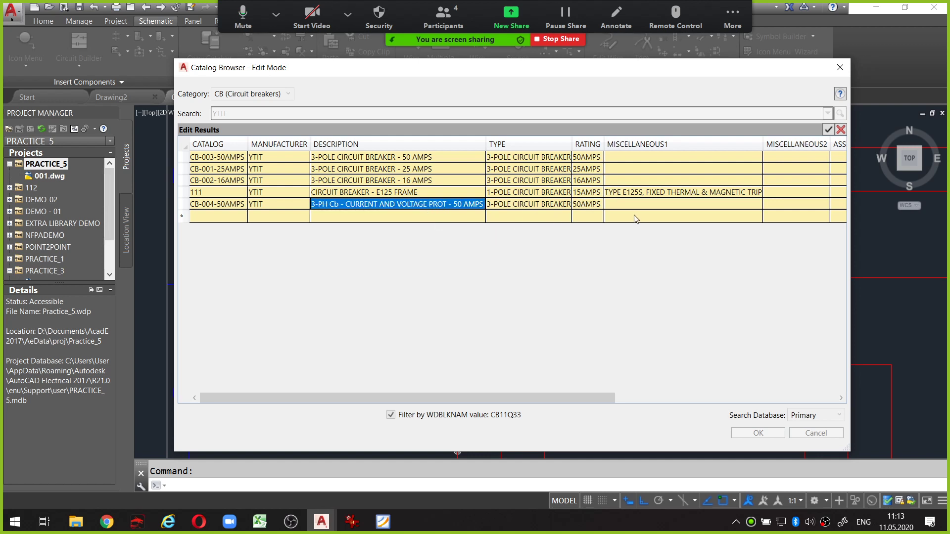
pyautogui.click(651, 209)
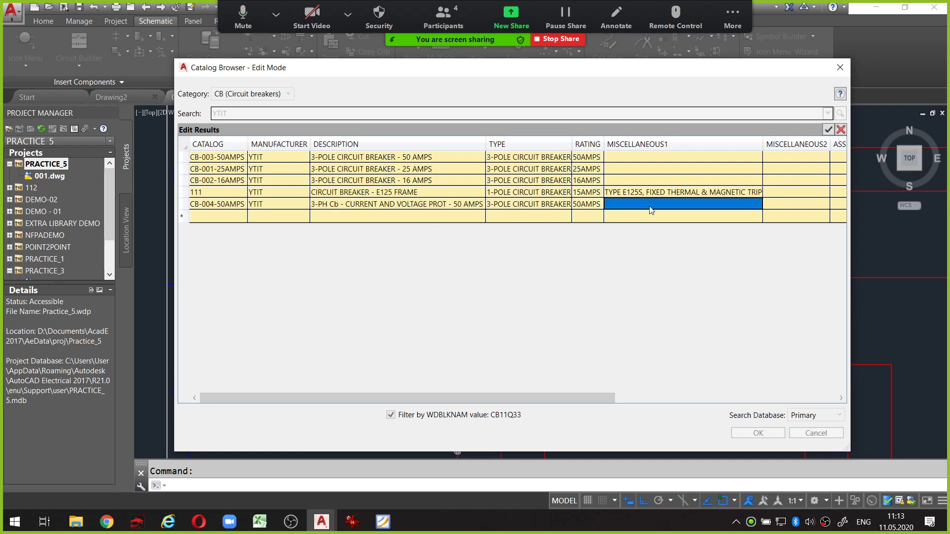
pyautogui.click(441, 203)
pyautogui.click(623, 207)
pyautogui.click(439, 203)
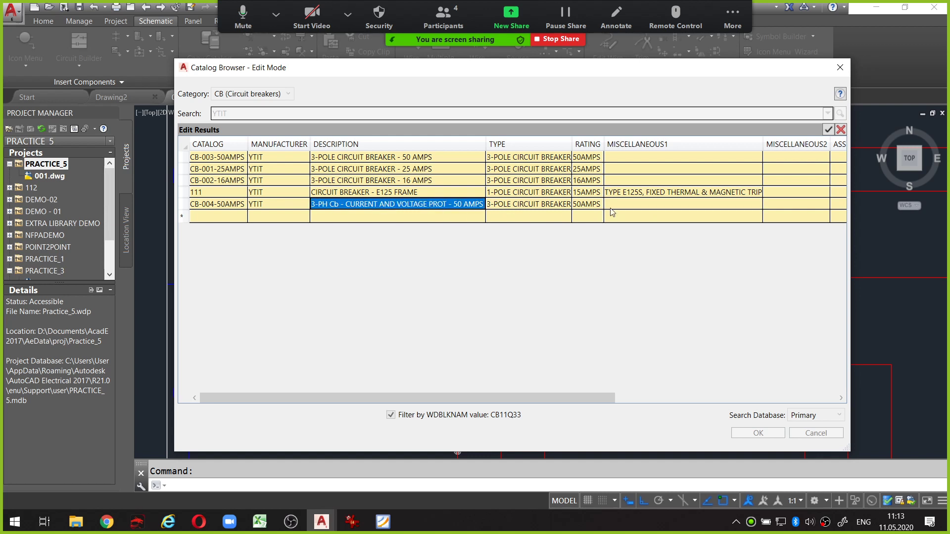
pyautogui.click(626, 207)
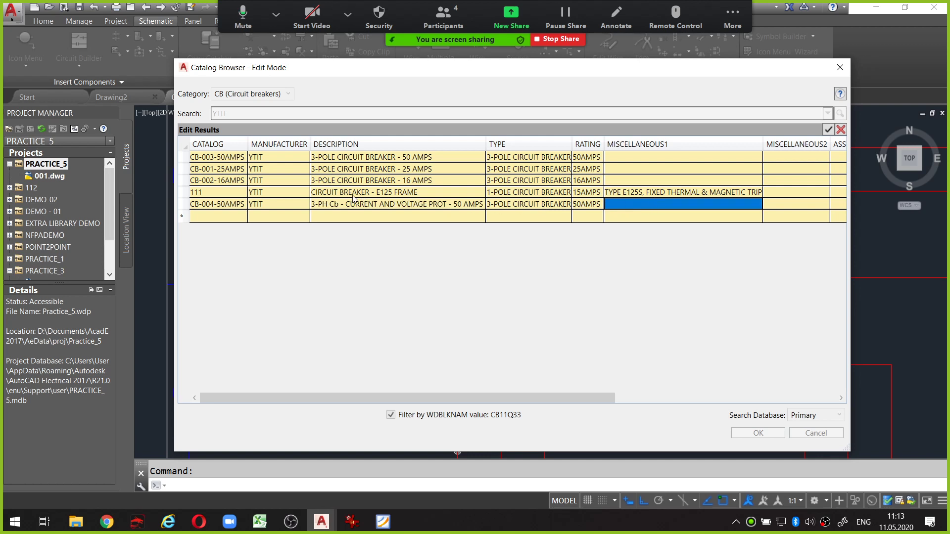
pyautogui.click(342, 206)
pyautogui.press('Delete')
pyautogui.click(393, 219)
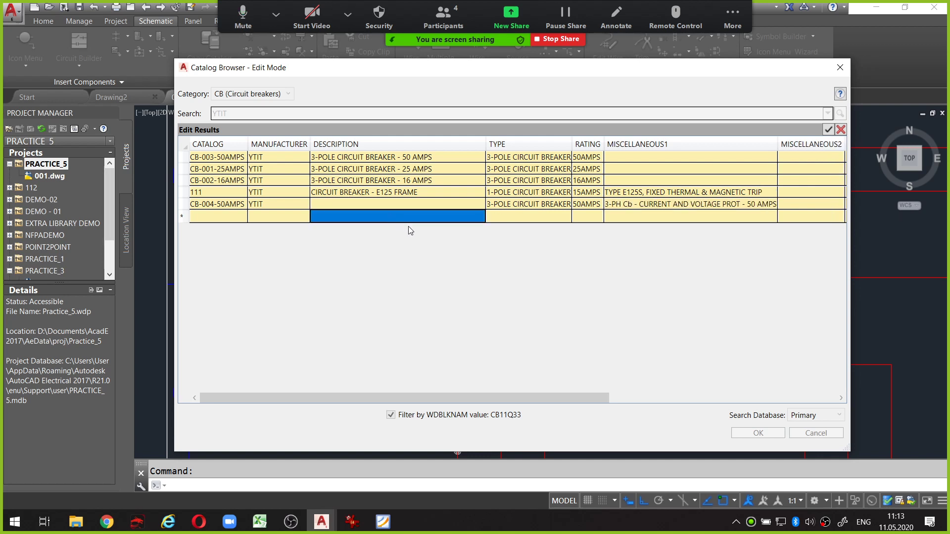
pyautogui.click(614, 208)
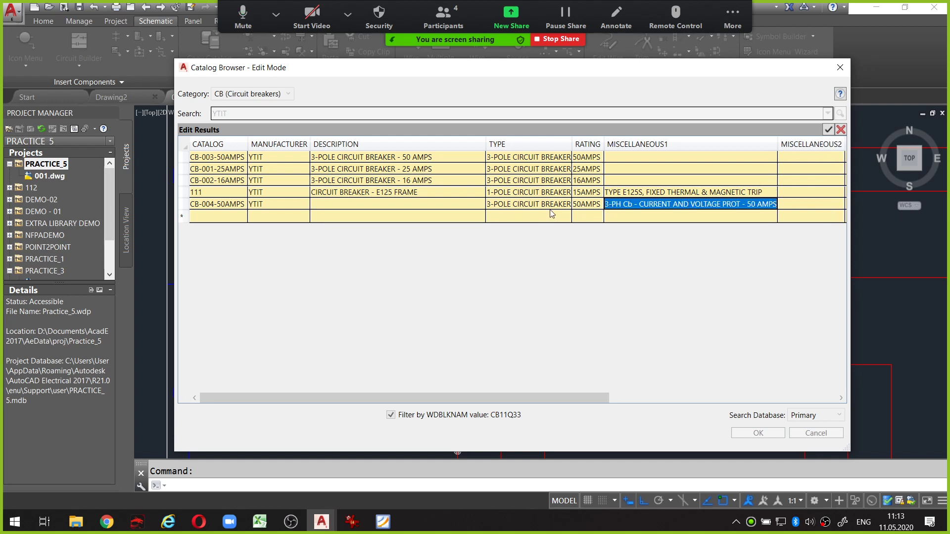
pyautogui.click(448, 205)
pyautogui.write('3-PH Cb - CURRENT AND VOLTAGE PROT - 50 AMPS')
pyautogui.click(523, 218)
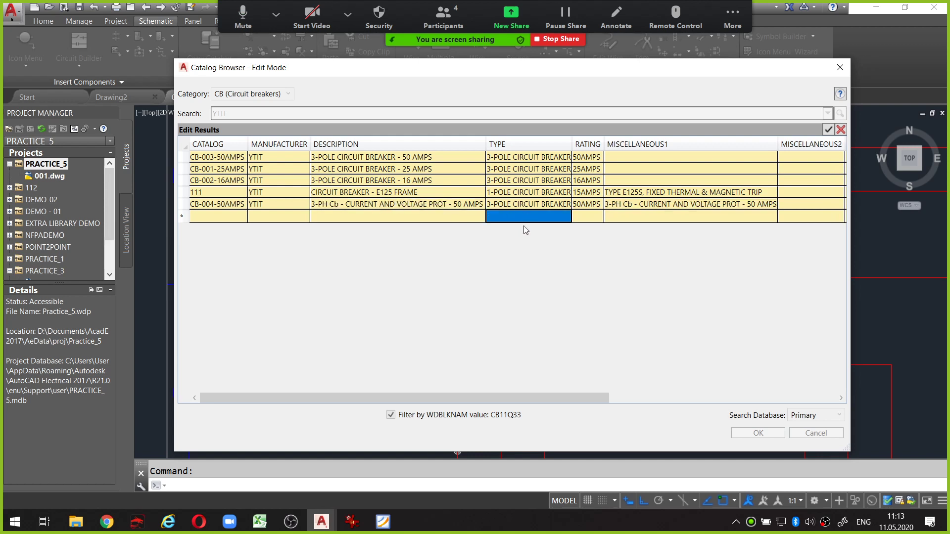
pyautogui.click(829, 130)
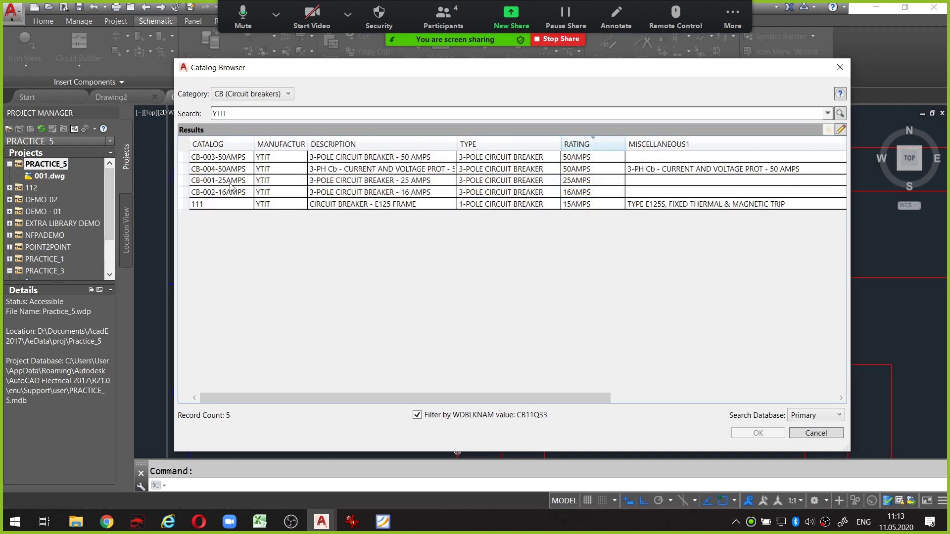
# Assign CB-004-50AMPS to breaker Q1 with its pin numbers filled in
pyautogui.click(233, 170)
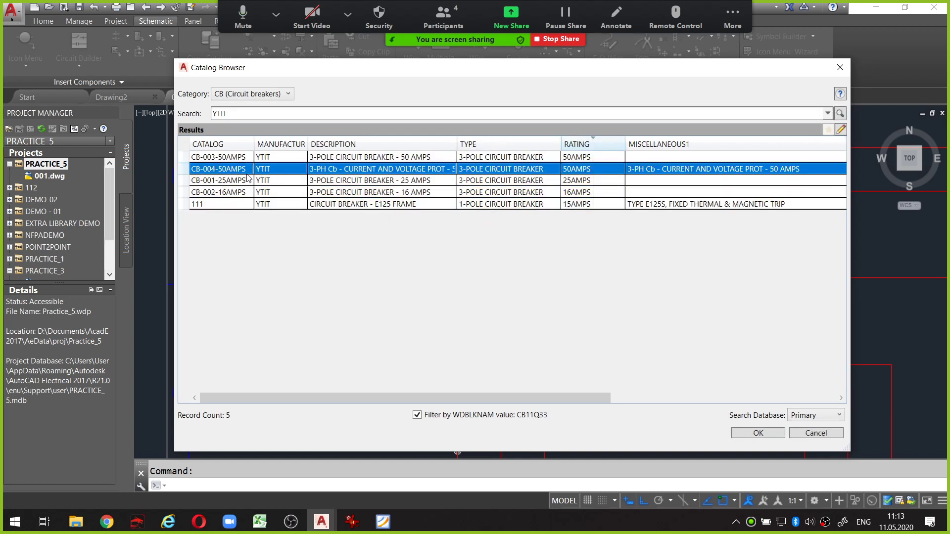
pyautogui.click(747, 435)
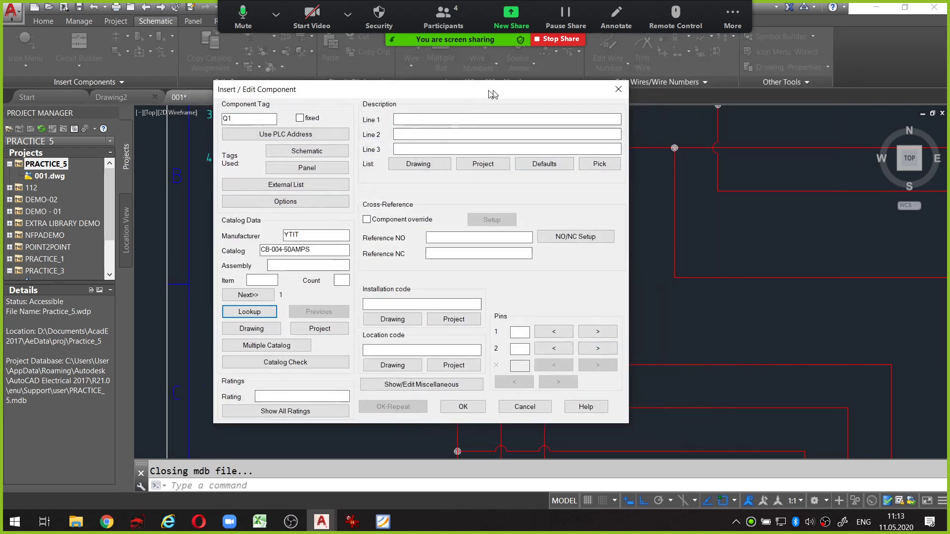
pyautogui.click(577, 330)
pyautogui.click(581, 347)
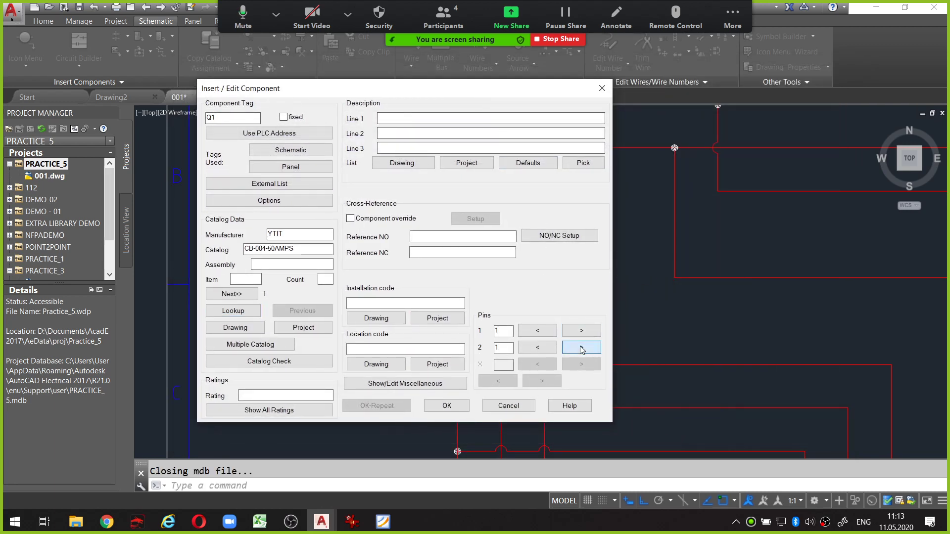
pyautogui.click(447, 405)
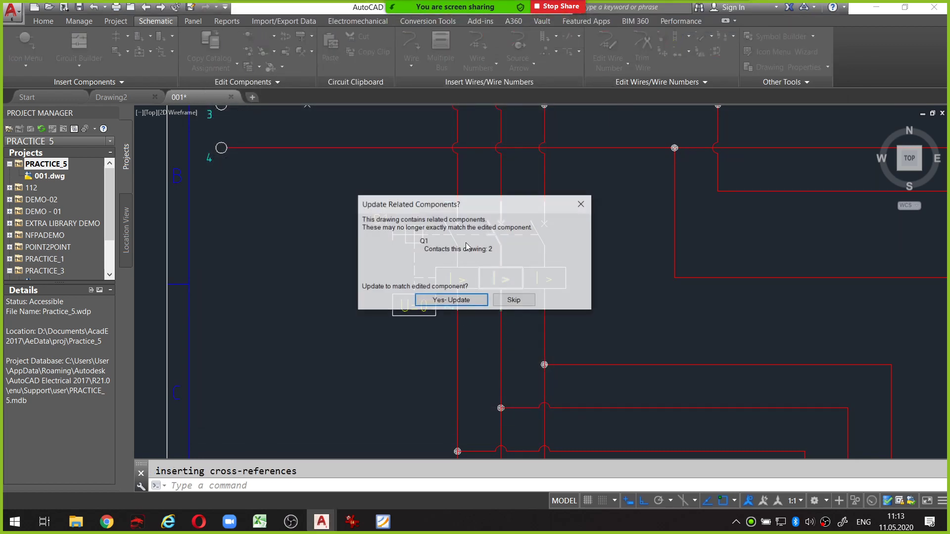
# Move the update prompt aside and update Q1's related contacts
pyautogui.moveTo(531, 207); pyautogui.dragTo(717, 209)
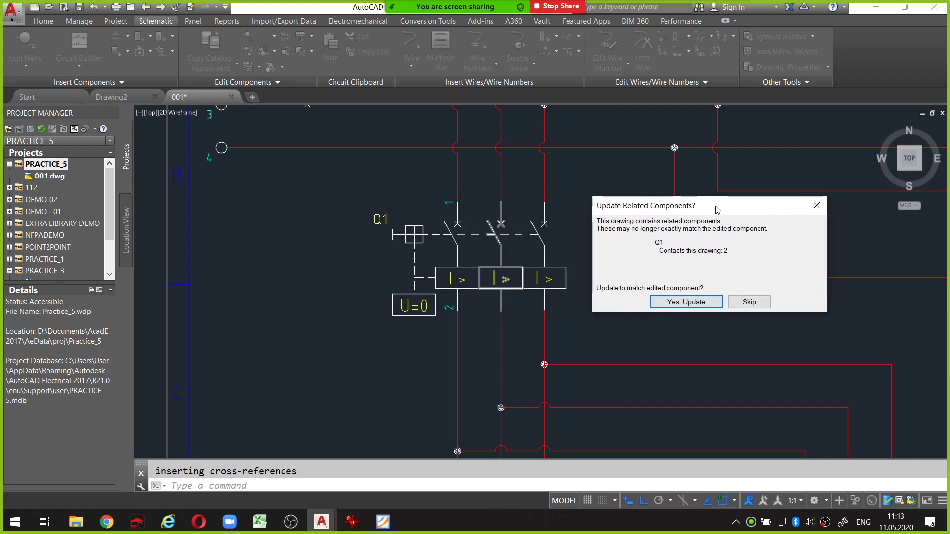
pyautogui.moveTo(459, 193); pyautogui.dragTo(479, 201)
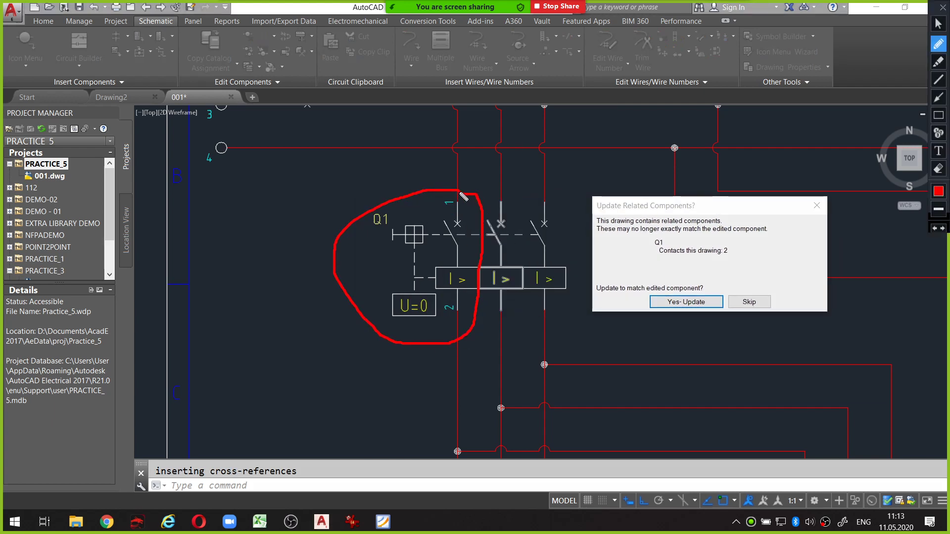
pyautogui.press('Escape')
pyautogui.moveTo(714, 211); pyautogui.dragTo(694, 191)
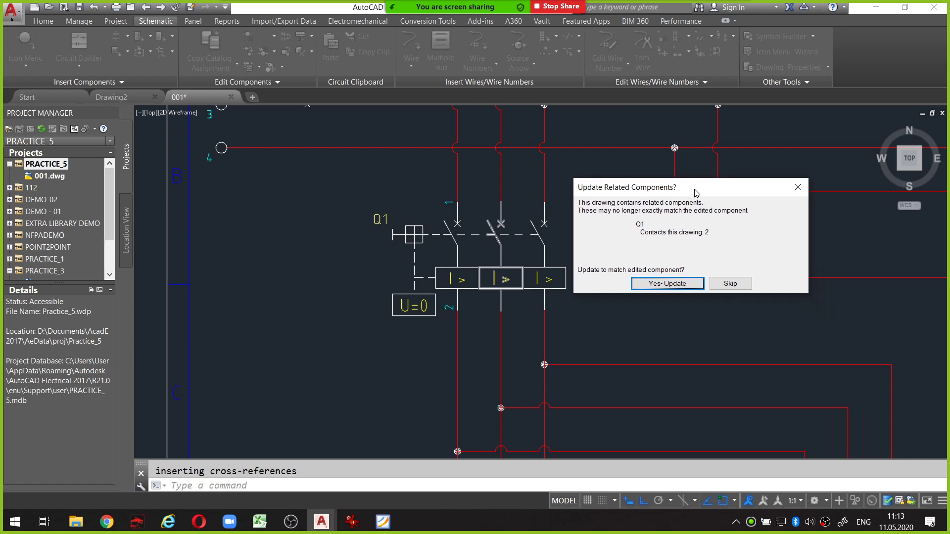
pyautogui.click(682, 283)
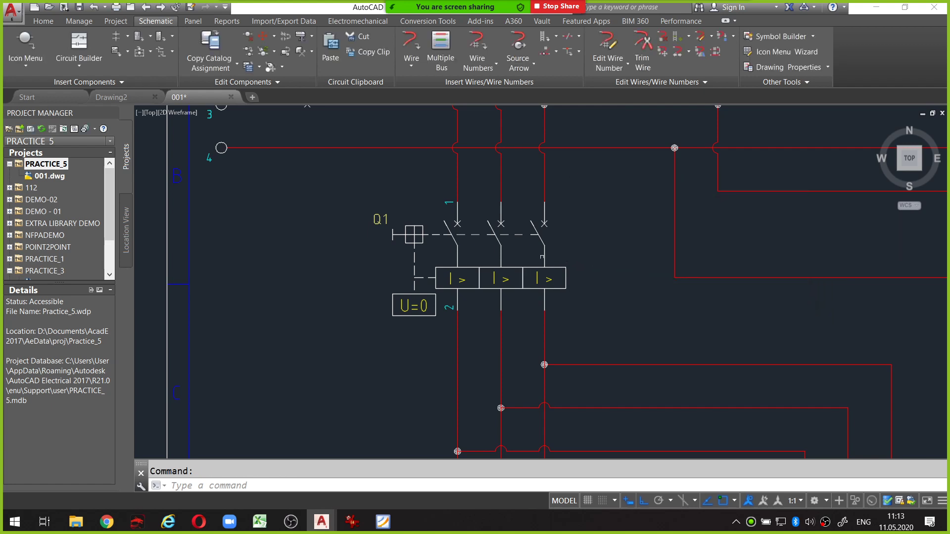
# Number Q1's middle pole with pins 3 and 4
pyautogui.rightClick(500, 250)
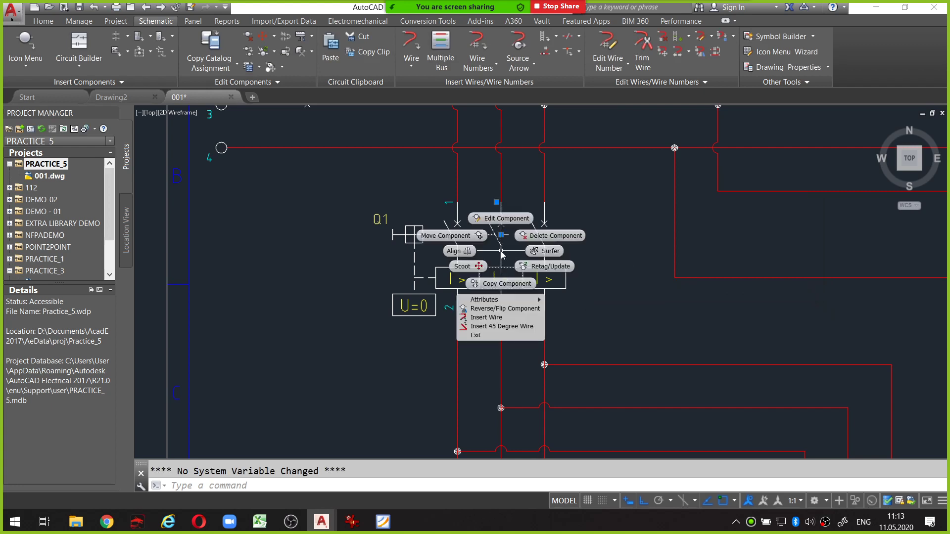
pyautogui.click(500, 214)
pyautogui.click(645, 268)
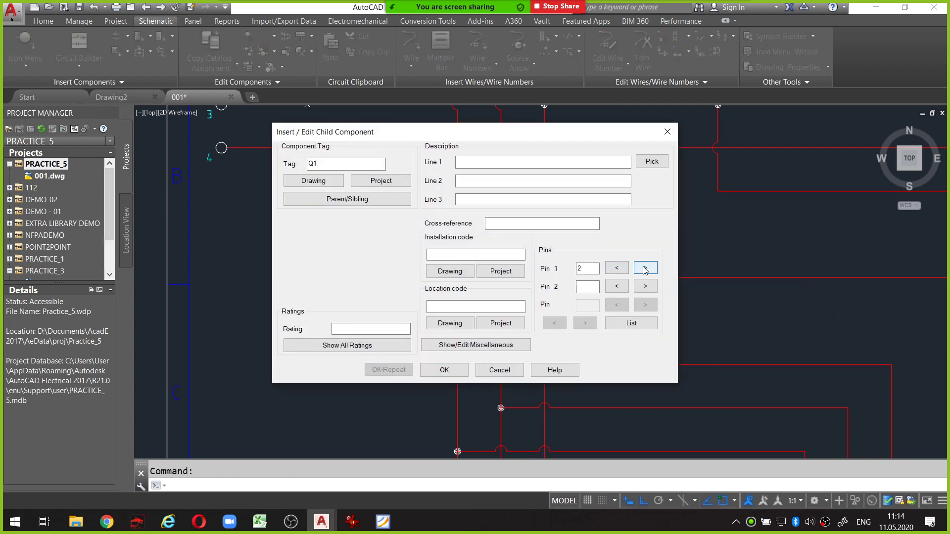
pyautogui.click(642, 289)
pyautogui.click(444, 370)
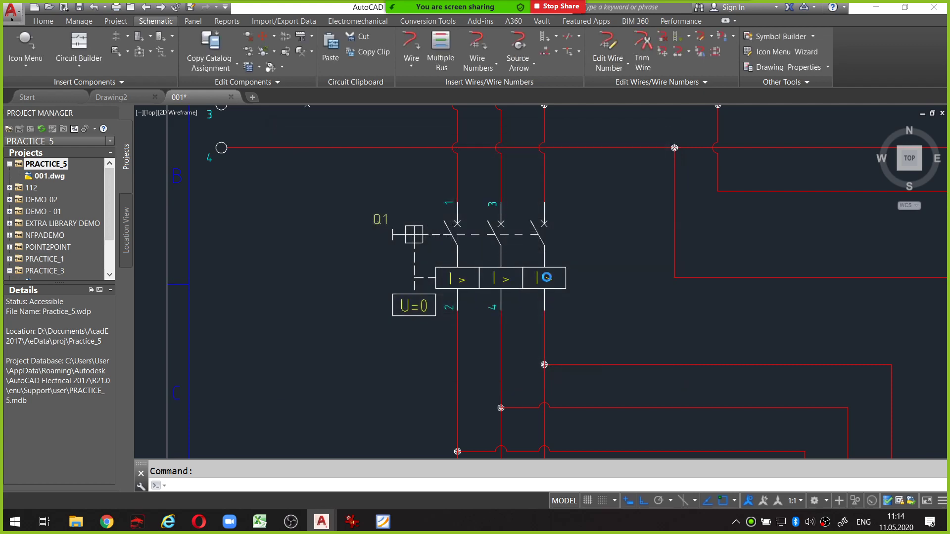
# Number Q1's third pole with pins 5 and 6
pyautogui.rightClick(544, 244)
pyautogui.click(545, 209)
pyautogui.click(588, 270)
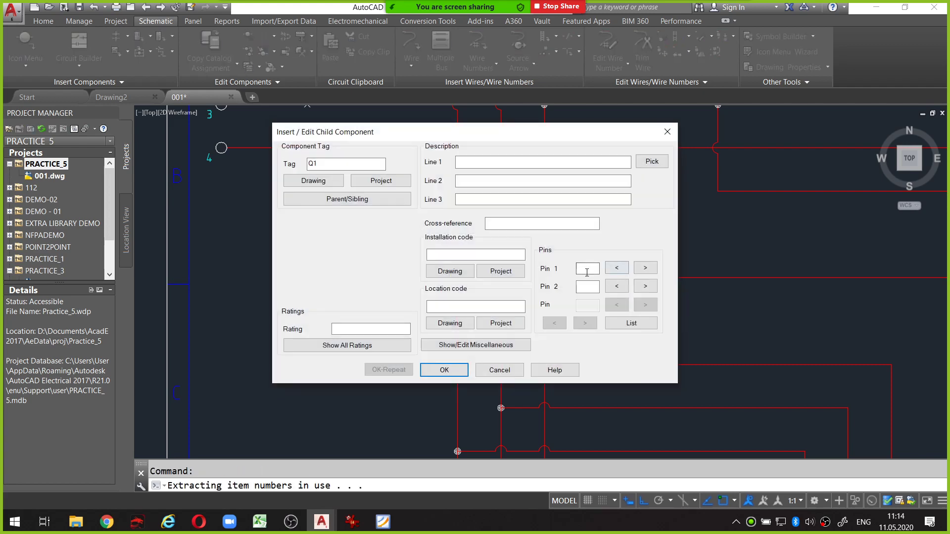
pyautogui.write('5')
pyautogui.click(587, 287)
pyautogui.write('6')
pyautogui.click(445, 370)
# Zoom and pan to frame XT1, Q2 and the numbered Q1 breaker with supply wiring
pyautogui.scroll(-5, 554, 287)
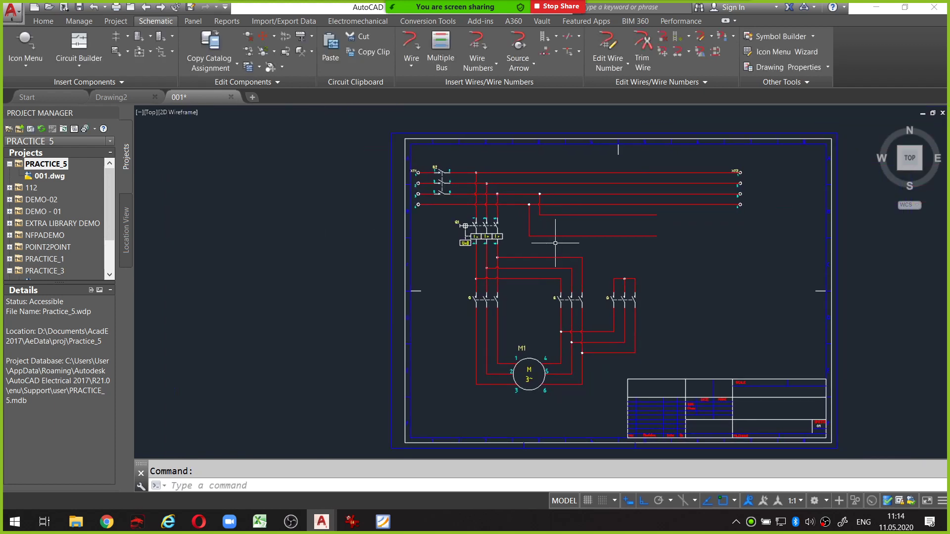
pyautogui.scroll(2, 541, 244)
pyautogui.scroll(-2, 599, 233)
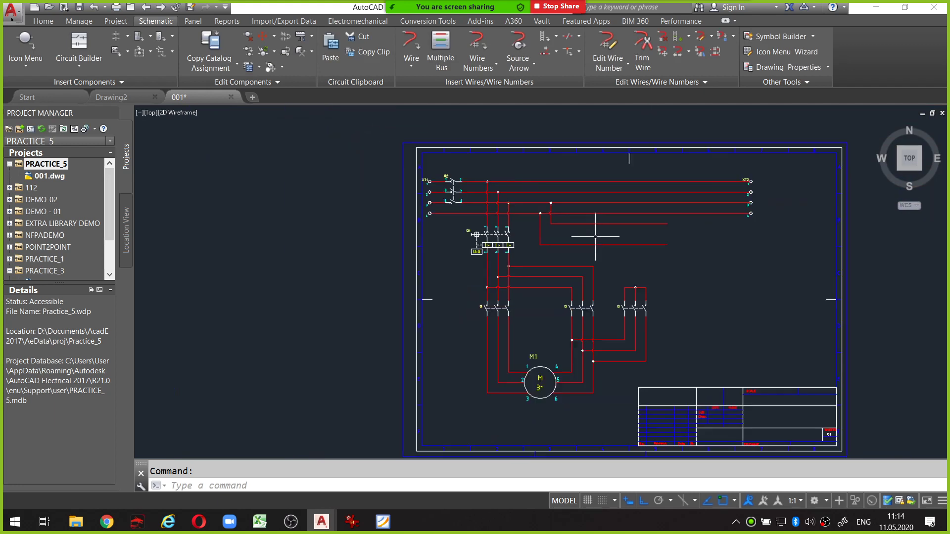
pyautogui.scroll(-2, 566, 247)
pyautogui.scroll(2, 556, 255)
pyautogui.moveTo(556, 255); pyautogui.dragTo(557, 243, button='middle')
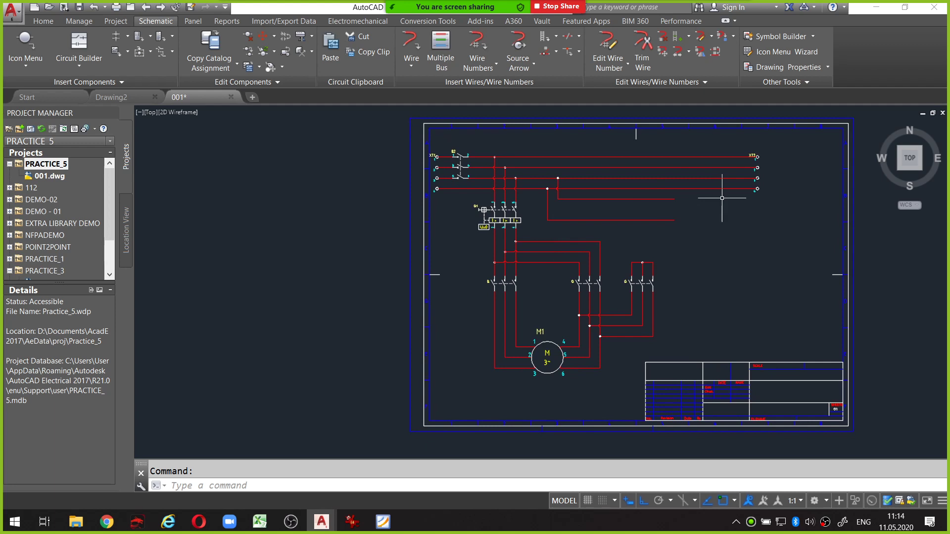
pyautogui.moveTo(719, 198); pyautogui.dragTo(693, 197, button='middle')
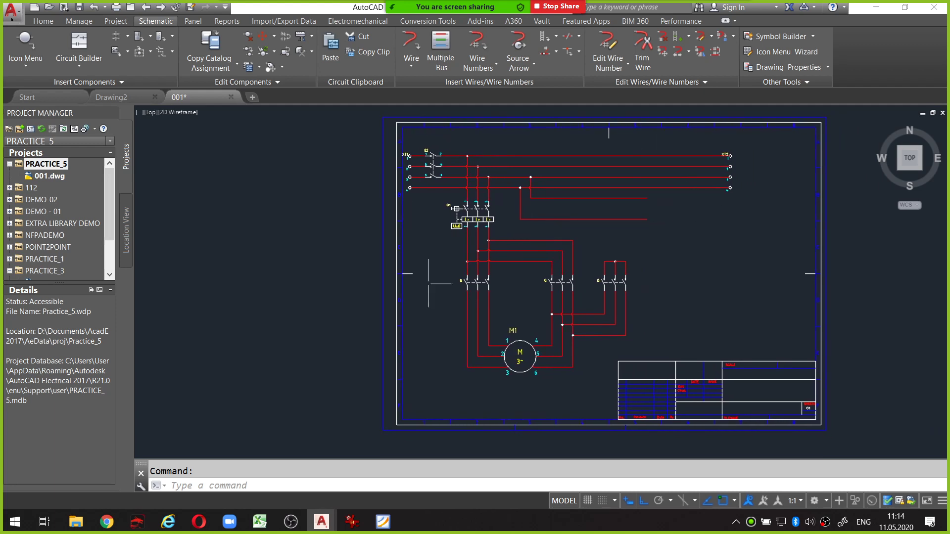
pyautogui.moveTo(633, 224); pyautogui.dragTo(584, 224, button='middle')
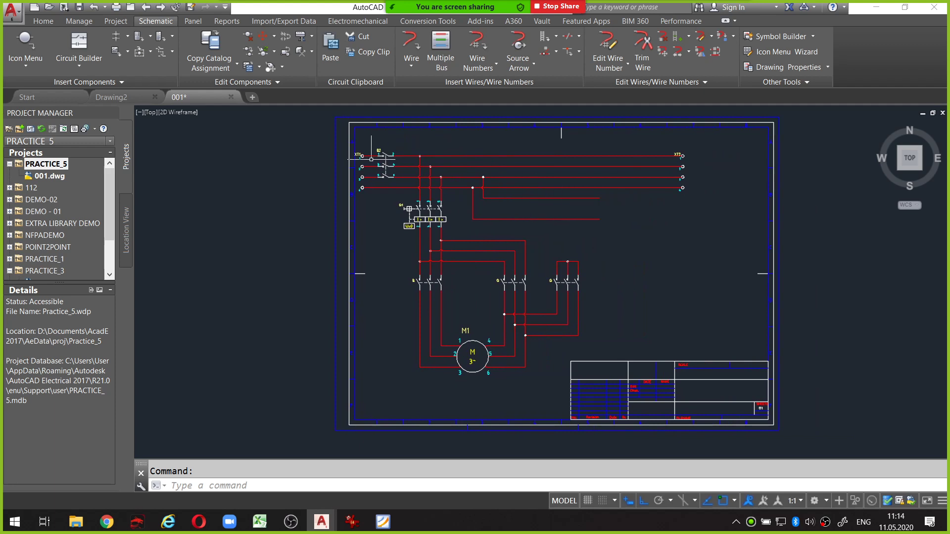
pyautogui.scroll(2, 371, 160)
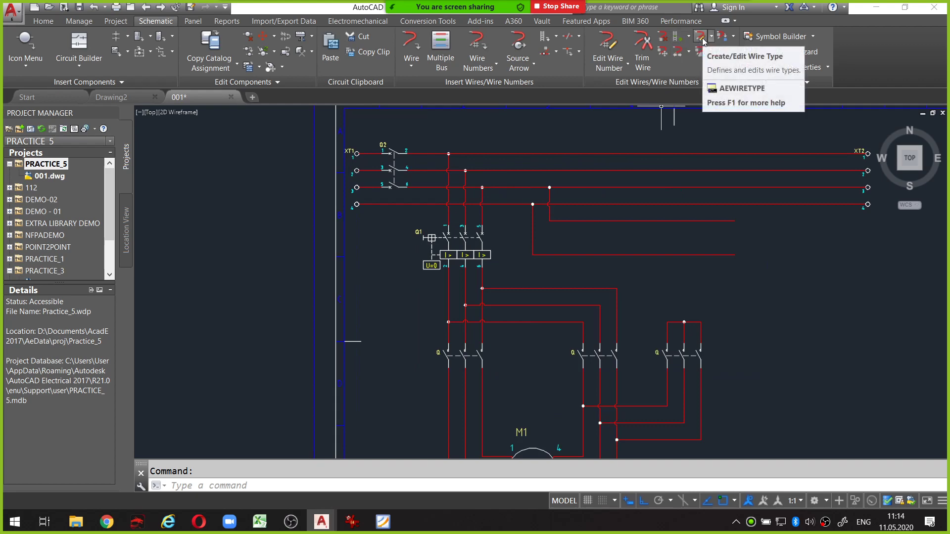
pyautogui.click(703, 38)
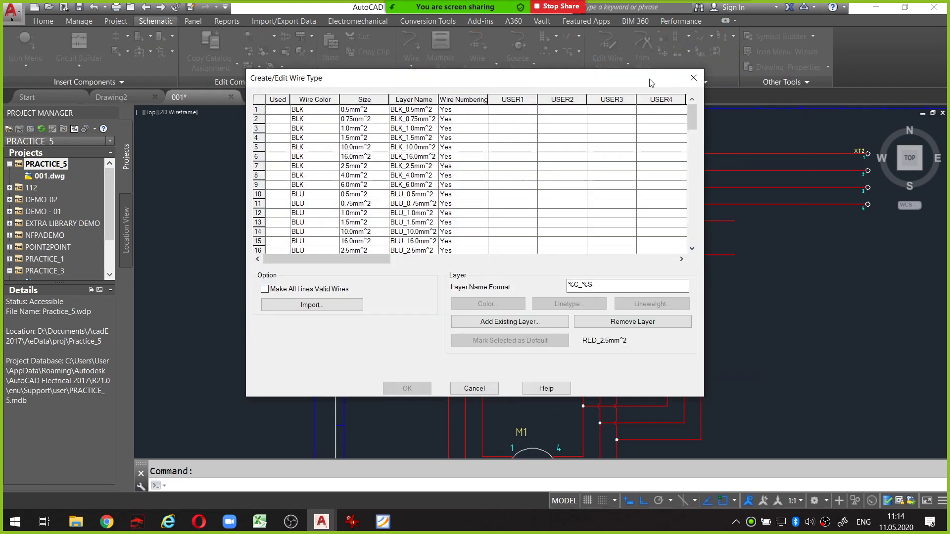
pyautogui.moveTo(625, 86); pyautogui.dragTo(638, 81)
pyautogui.moveTo(705, 112)
pyautogui.mouseDown()
pyautogui.moveTo(710, 236)
pyautogui.moveTo(713, 102)
pyautogui.mouseUp()
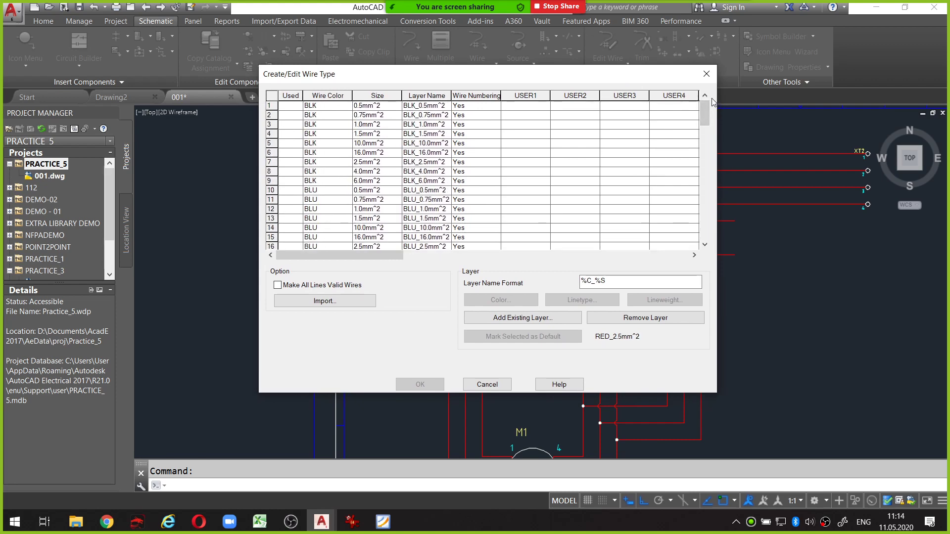
pyautogui.moveTo(705, 109); pyautogui.dragTo(705, 102)
pyautogui.moveTo(656, 79); pyautogui.dragTo(603, 73)
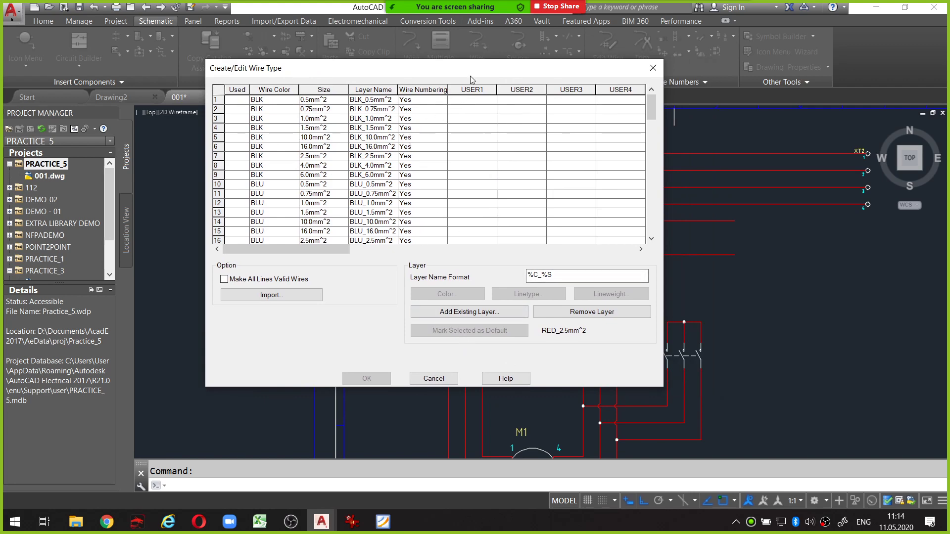
pyautogui.moveTo(470, 74); pyautogui.dragTo(438, 71)
pyautogui.click(418, 375)
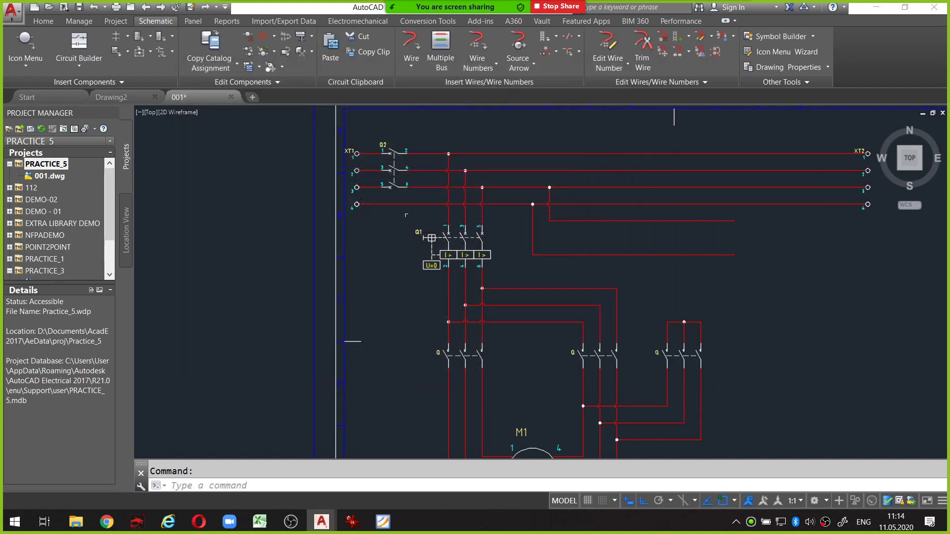
pyautogui.scroll(-4, 420, 242)
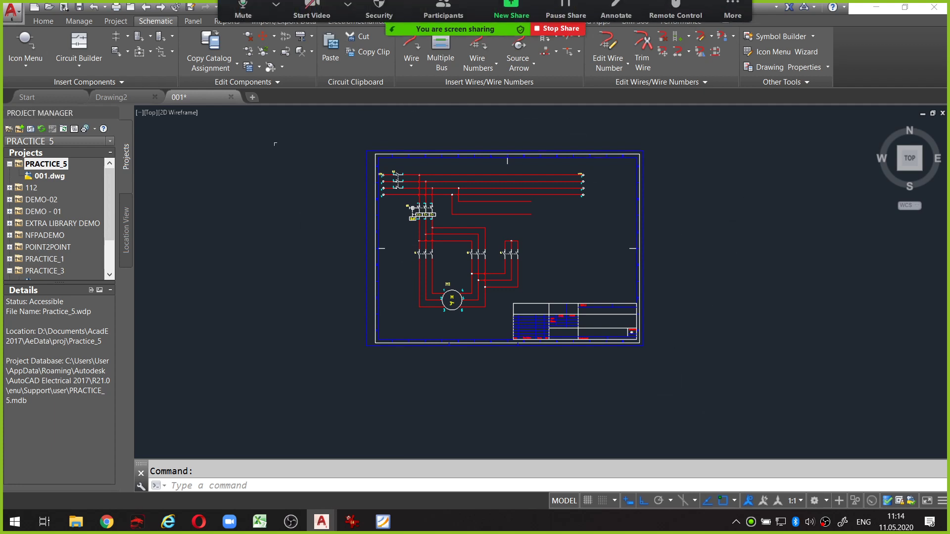
pyautogui.rightClick(49, 164)
pyautogui.click(296, 290)
pyautogui.press('Escape')
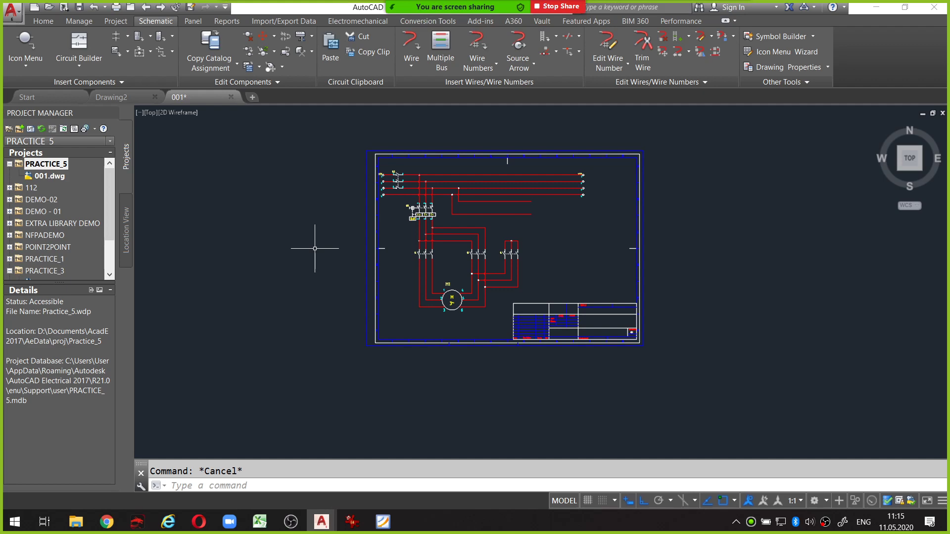
pyautogui.click(700, 38)
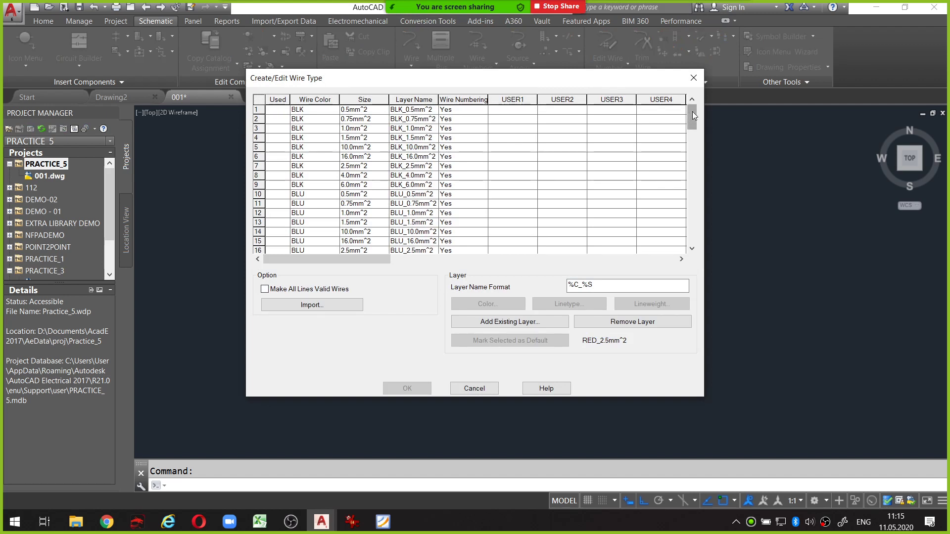
pyautogui.moveTo(692, 111); pyautogui.dragTo(692, 110)
pyautogui.scroll(-1, 700, 124)
pyautogui.moveTo(696, 125); pyautogui.dragTo(693, 244)
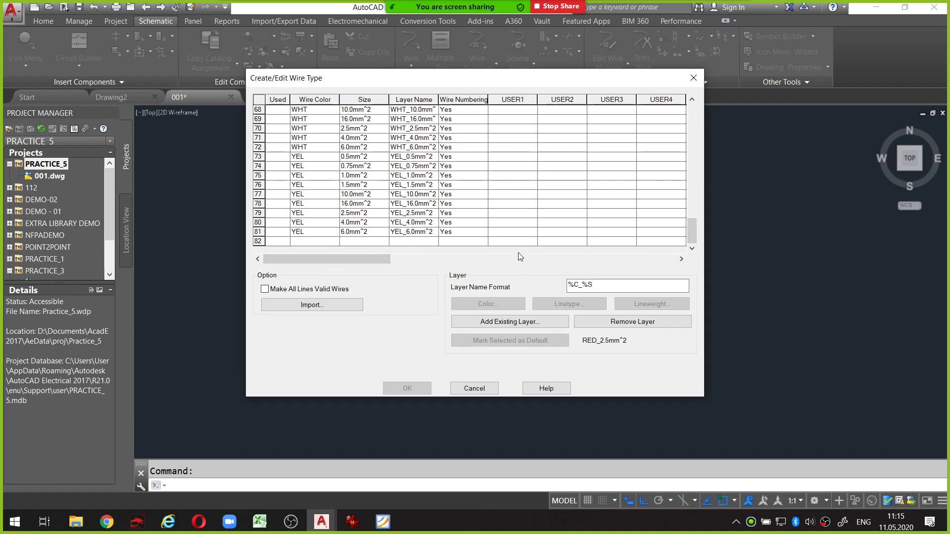
pyautogui.click(474, 388)
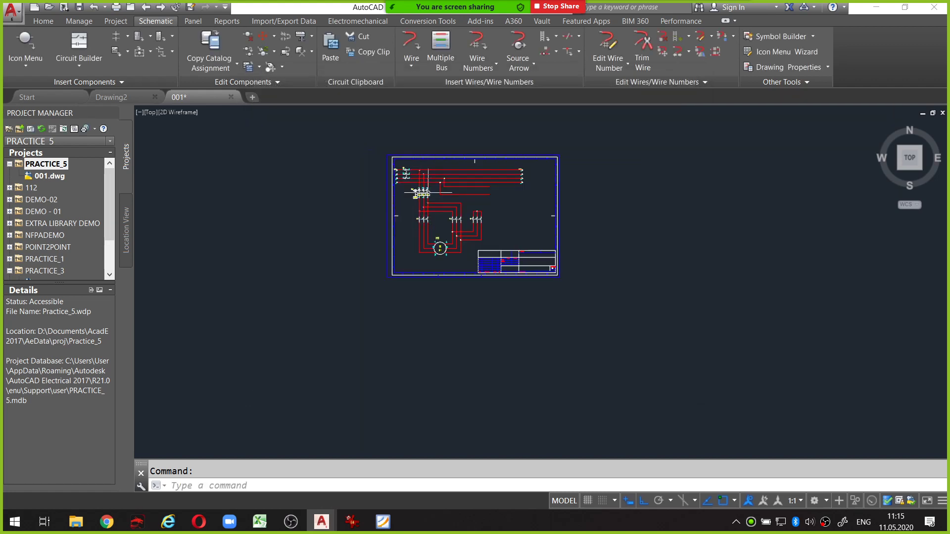
# Window-select the top supply wire coming from XT1
pyautogui.scroll(2, 430, 175)
pyautogui.scroll(2, 429, 175)
pyautogui.scroll(2, 430, 175)
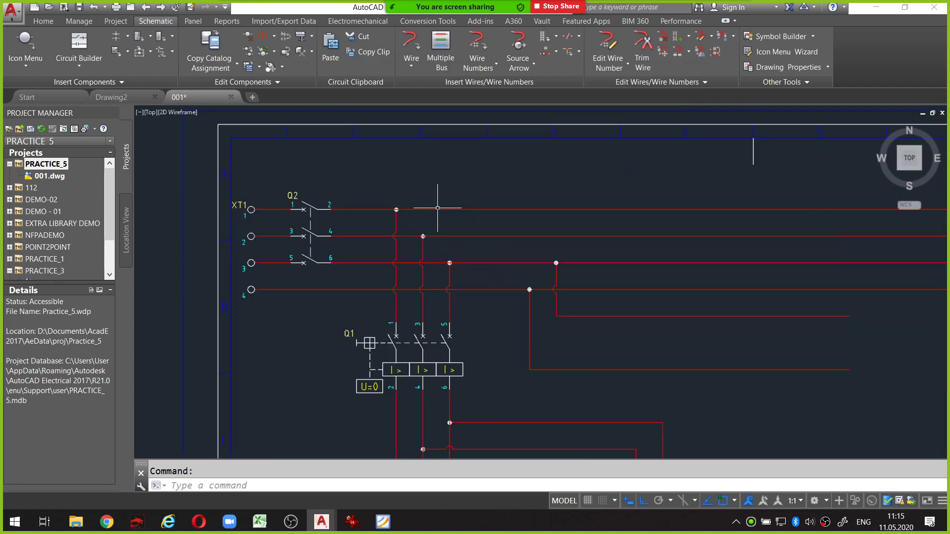
pyautogui.click(439, 212)
pyautogui.click(415, 208)
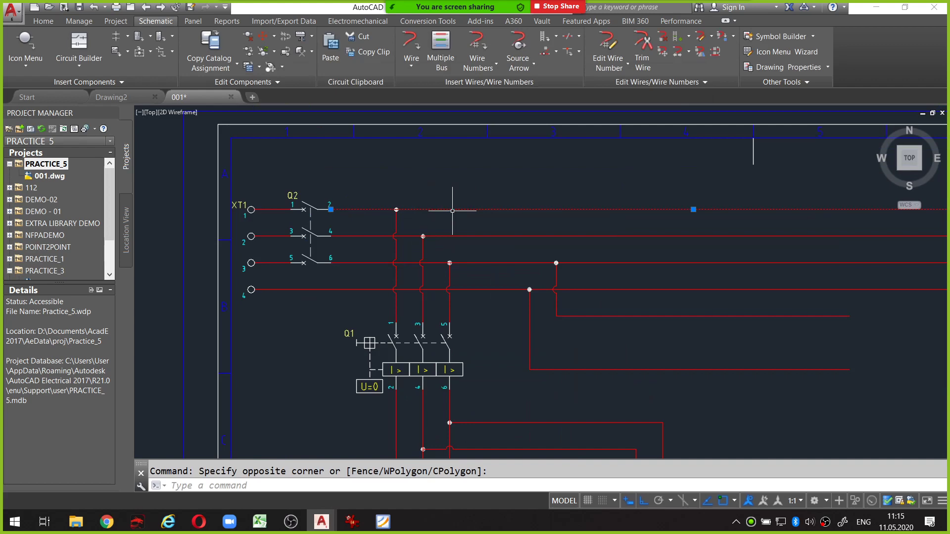
pyautogui.click(453, 211)
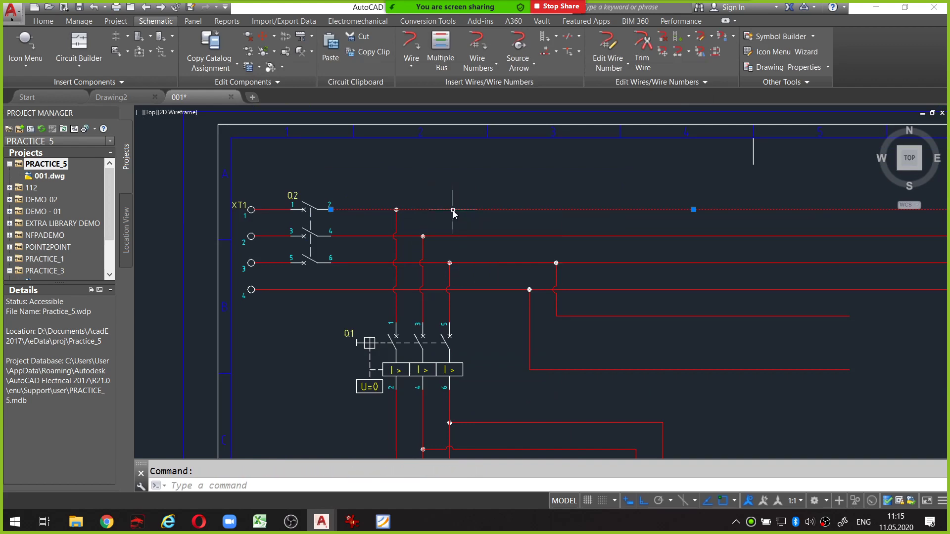
# Choose wire type RED_6.0mm^2 with Change All Wire(s) in the Network turned off
pyautogui.rightClick(453, 210)
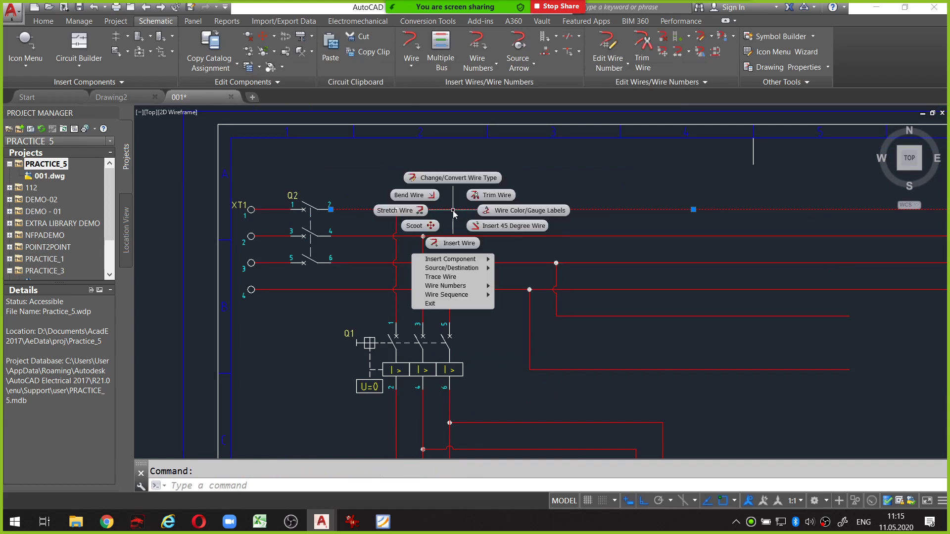
pyautogui.click(455, 180)
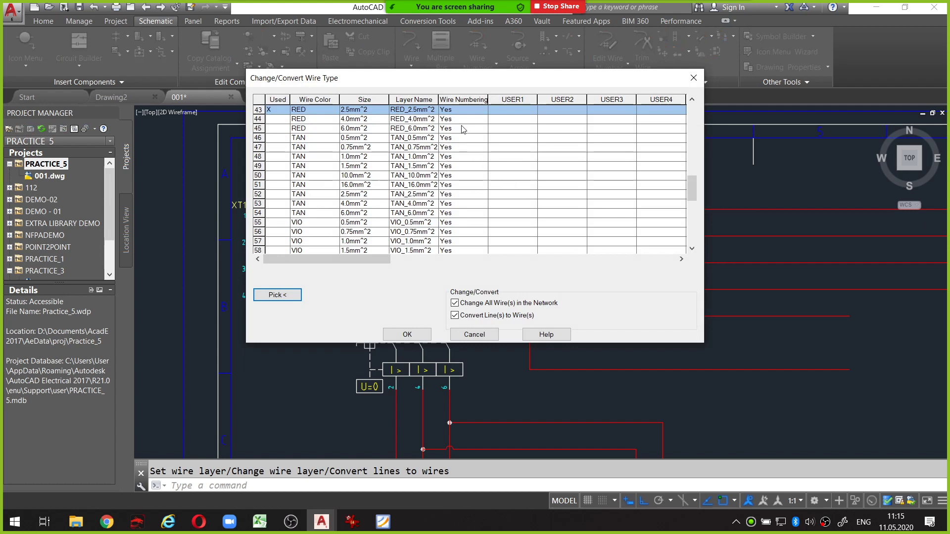
pyautogui.moveTo(427, 81); pyautogui.dragTo(501, 84)
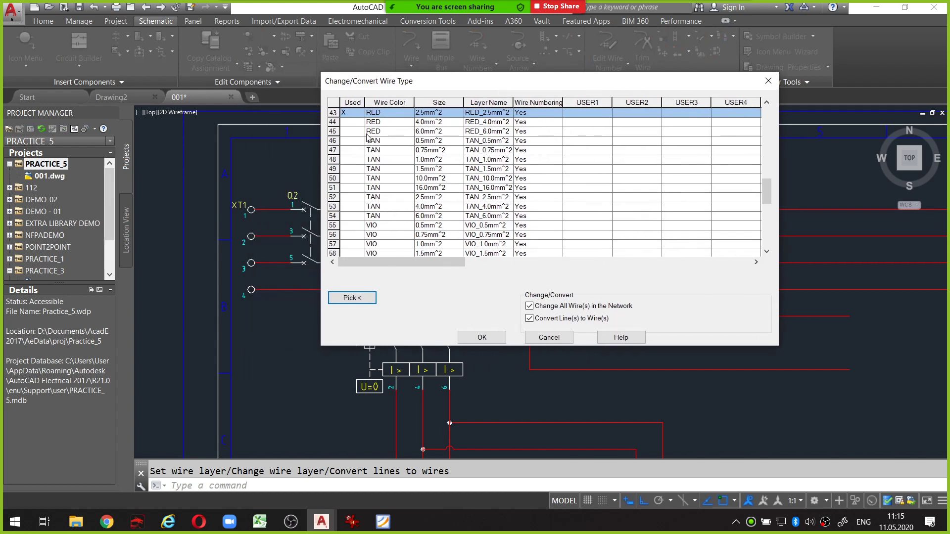
pyautogui.click(369, 132)
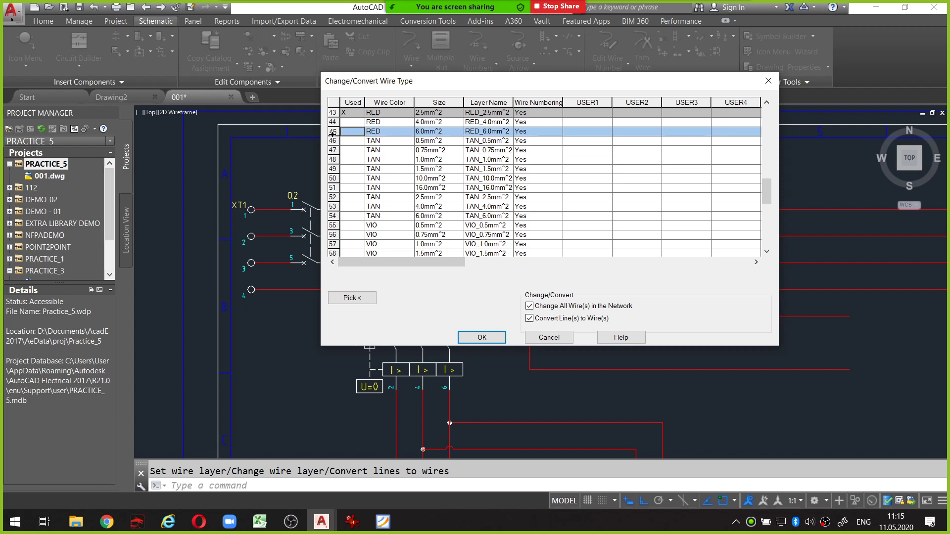
pyautogui.click(529, 306)
pyautogui.click(530, 307)
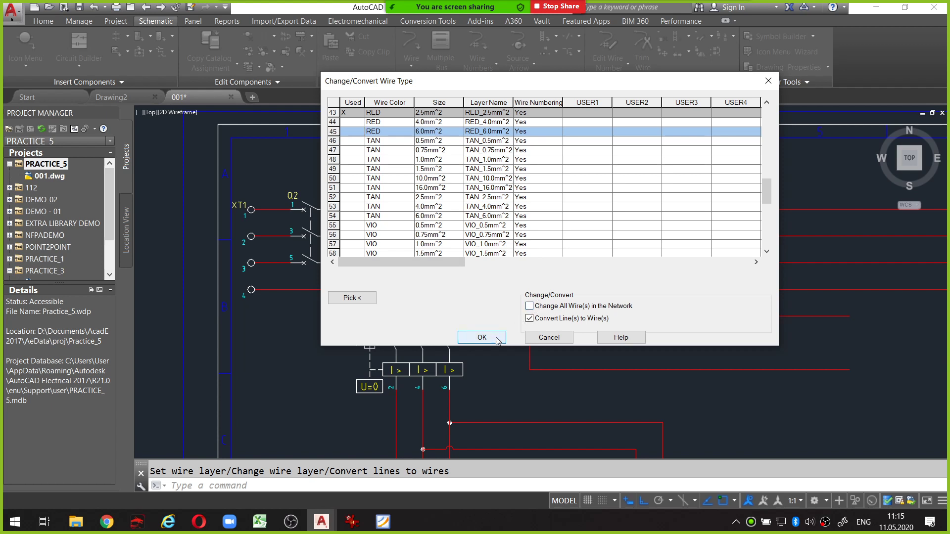
pyautogui.moveTo(564, 81); pyautogui.dragTo(771, 44)
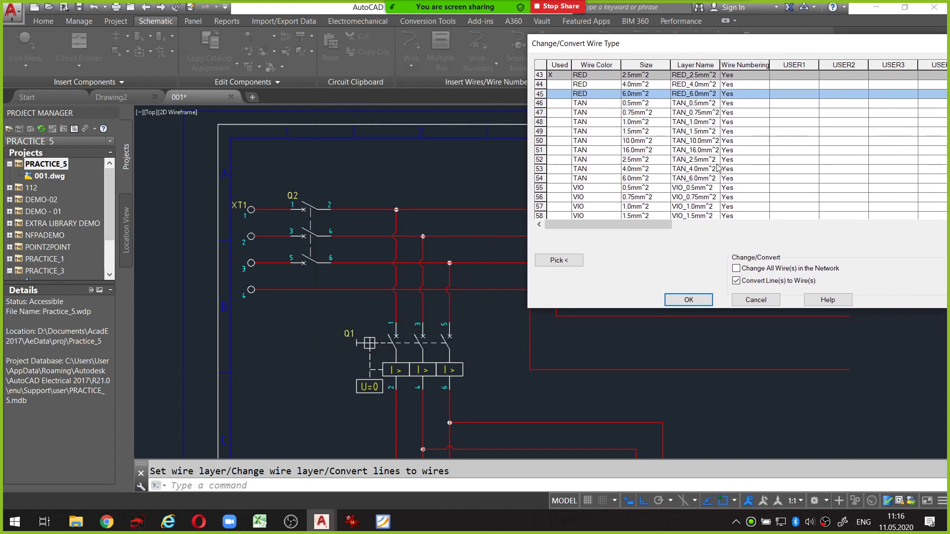
# Confirm RED_6.0mm^2 and window-select the supply lines near the XT1 terminals
pyautogui.click(676, 300)
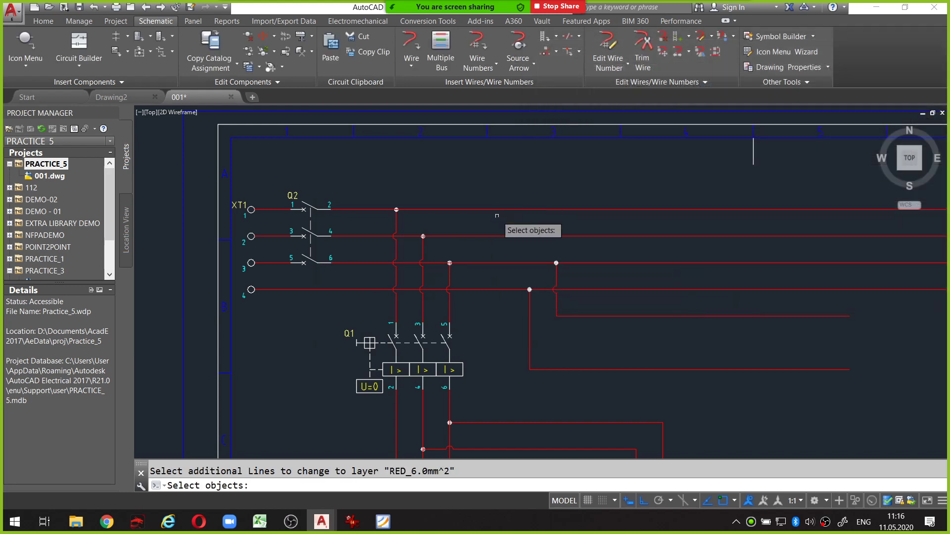
pyautogui.scroll(-1, 505, 267)
pyautogui.scroll(-1, 515, 238)
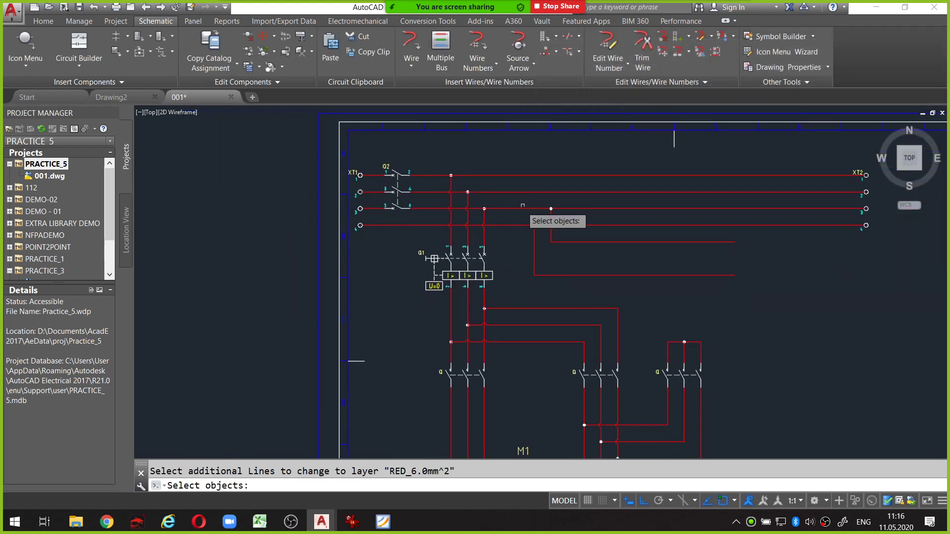
pyautogui.click(524, 218)
pyautogui.click(491, 153)
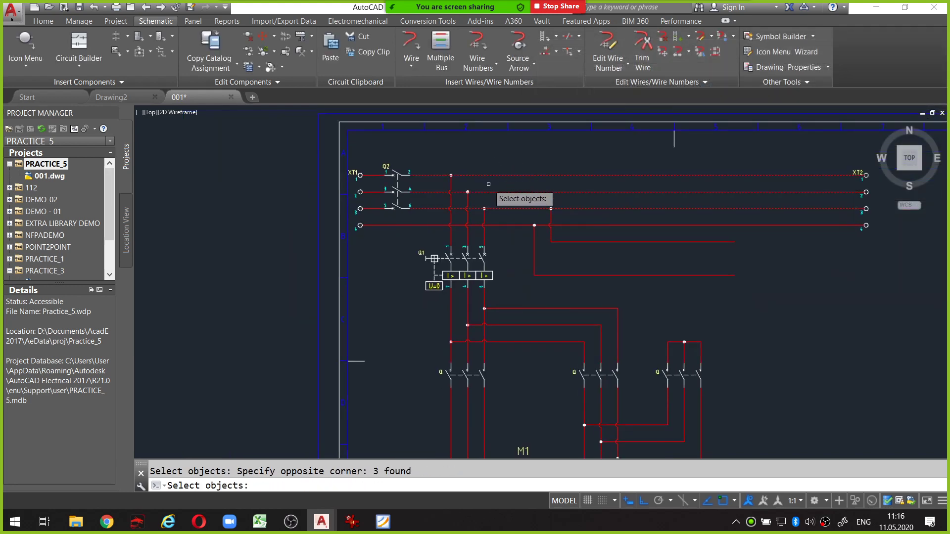
pyautogui.moveTo(320, 172); pyautogui.dragTo(346, 156, button='middle')
pyautogui.scroll(1, 347, 157)
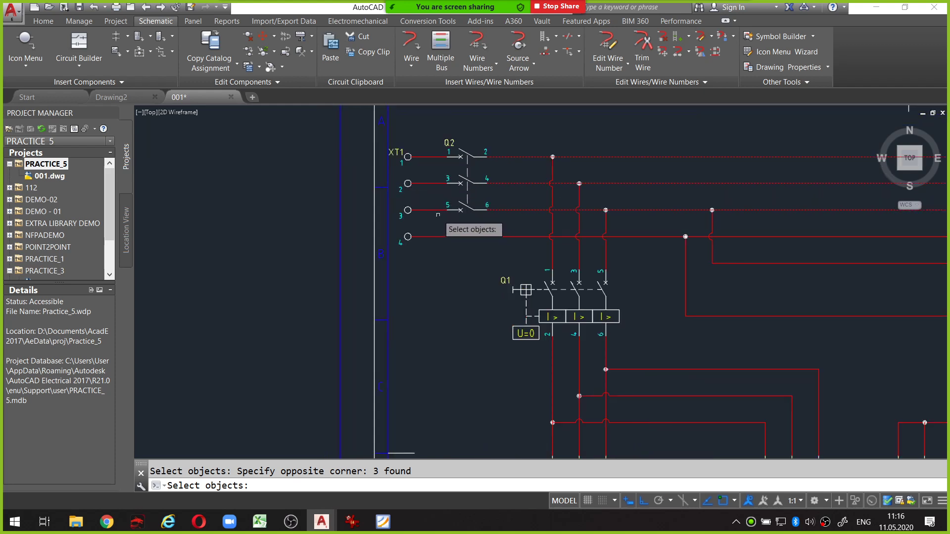
pyautogui.click(438, 214)
pyautogui.click(431, 145)
# Add the breaker, contactor and motor circuit lines and finish the conversion
pyautogui.scroll(-4, 544, 198)
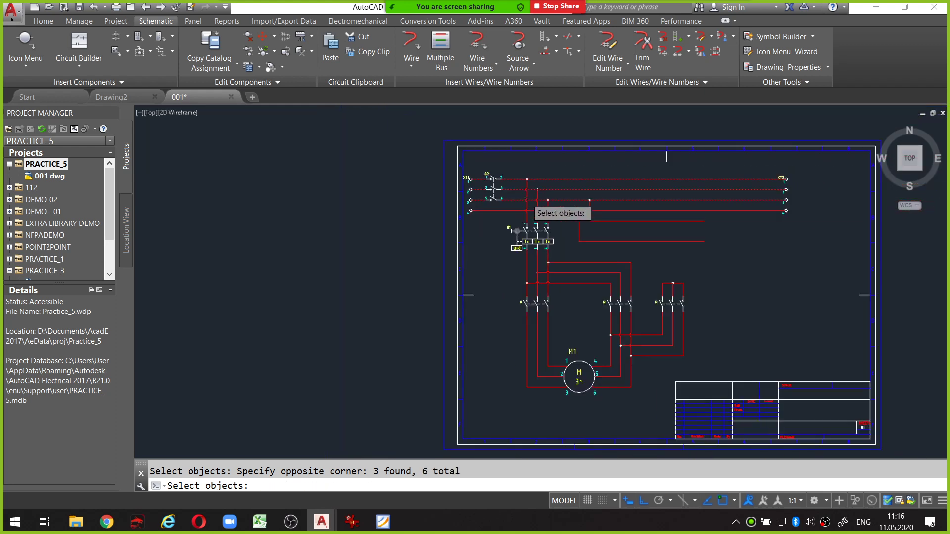
pyautogui.moveTo(542, 203); pyautogui.dragTo(508, 149, button='middle')
pyautogui.click(486, 121)
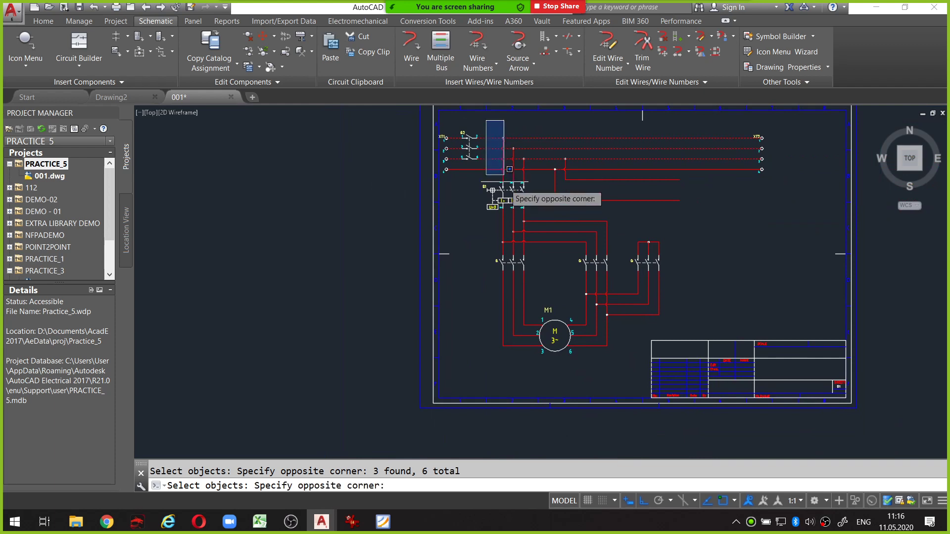
pyautogui.click(541, 388)
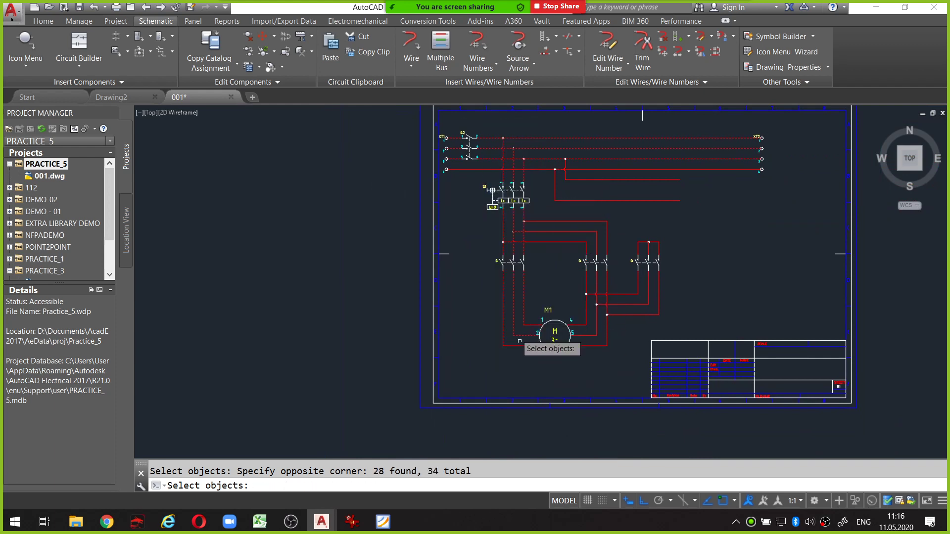
pyautogui.click(476, 210)
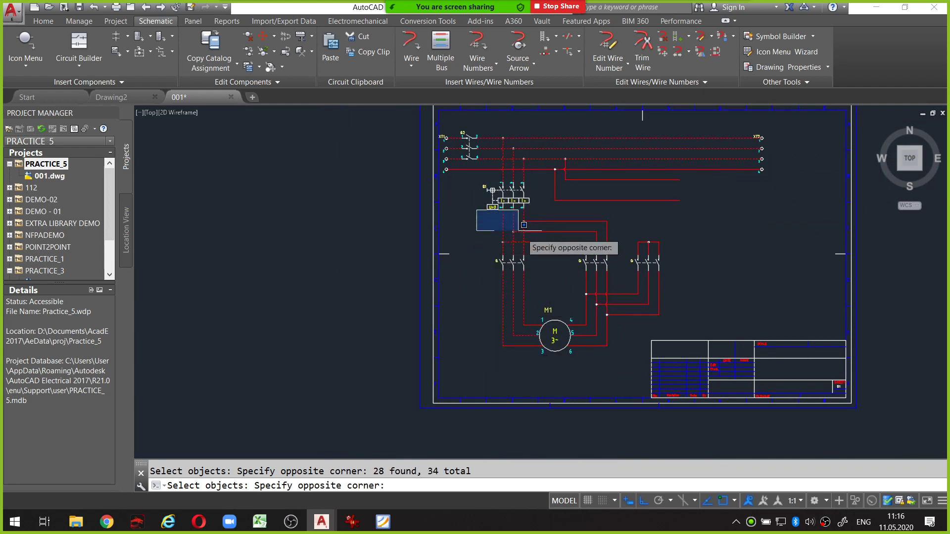
pyautogui.click(672, 364)
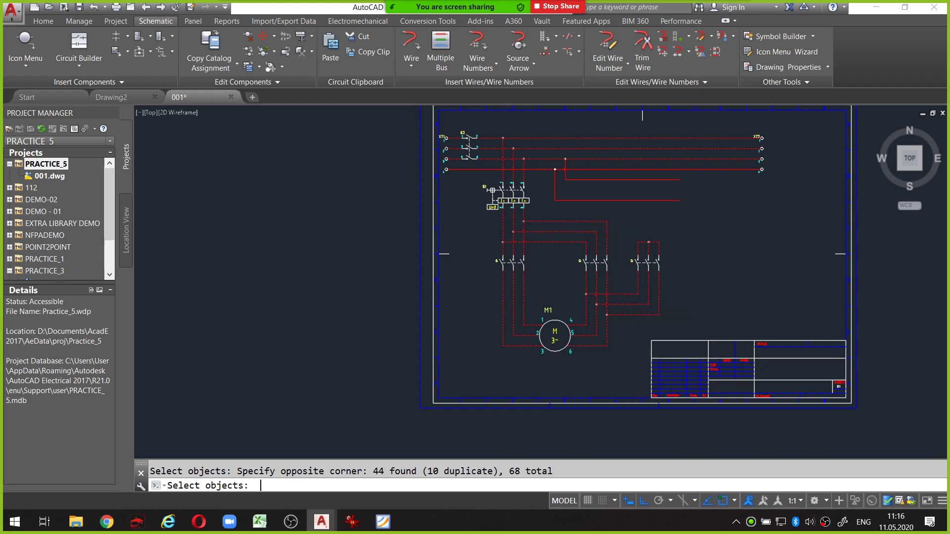
pyautogui.press('Escape')
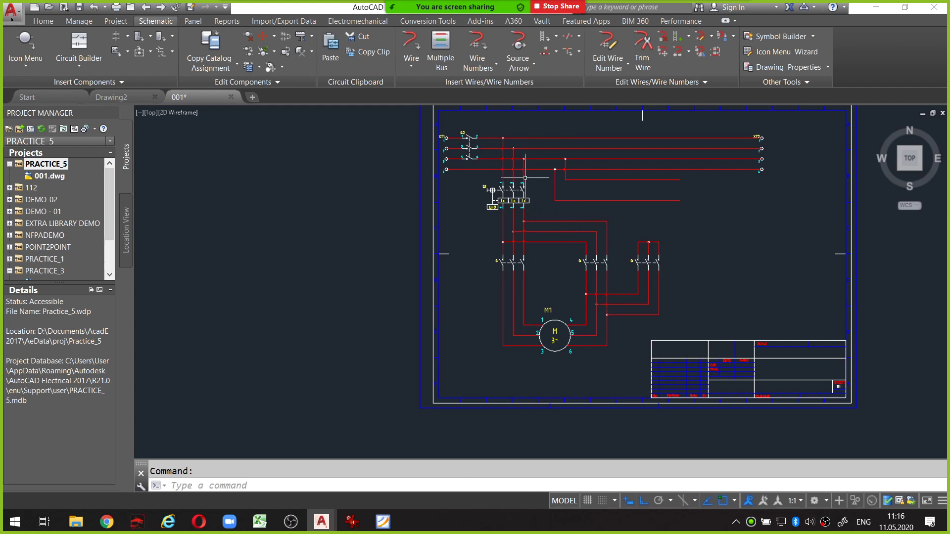
# Window-select the left components and motor circuit, then cancel the selection
pyautogui.scroll(2, 521, 159)
pyautogui.scroll(-2, 522, 159)
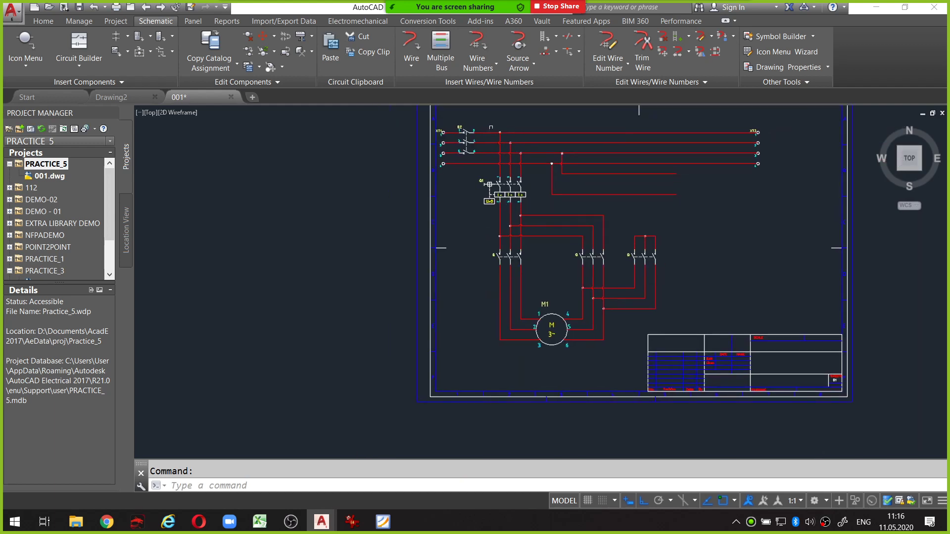
pyautogui.click(484, 124)
pyautogui.click(536, 347)
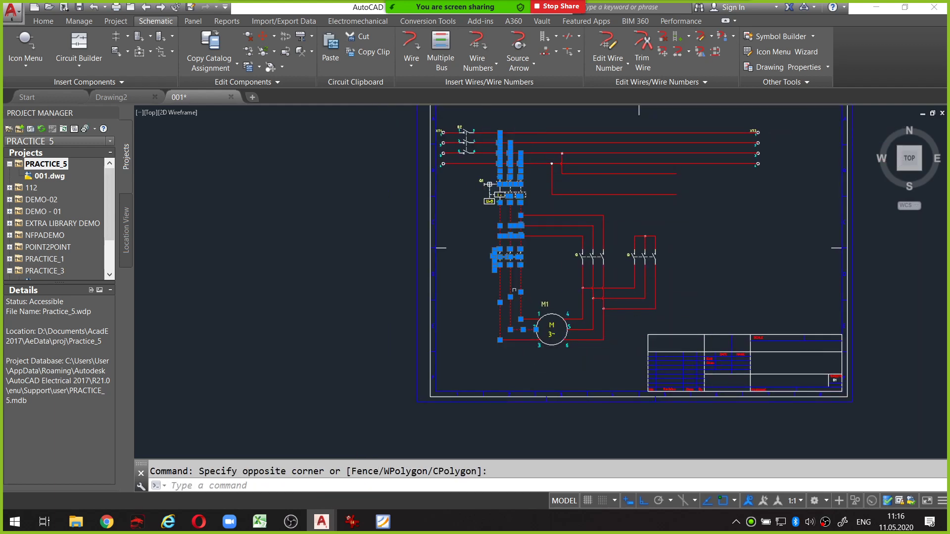
pyautogui.click(454, 207)
pyautogui.click(664, 342)
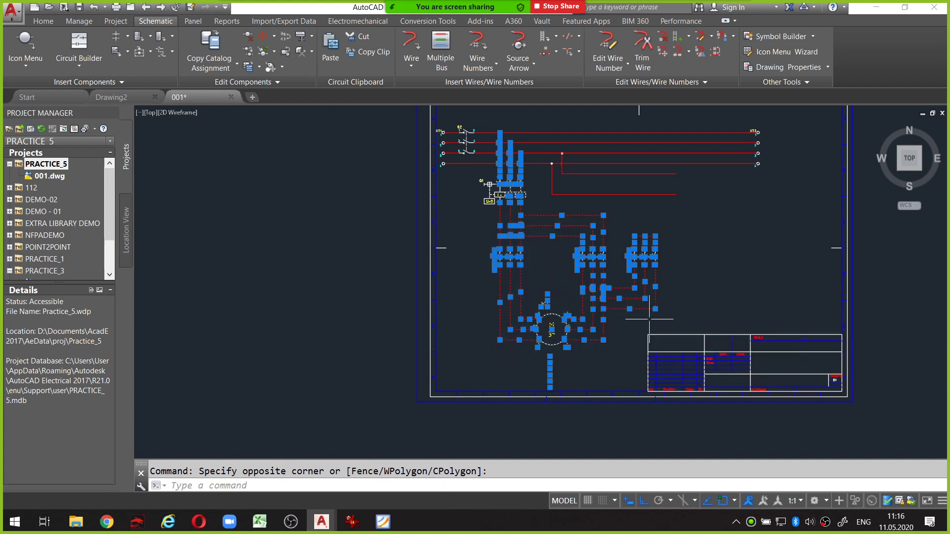
pyautogui.press('Escape')
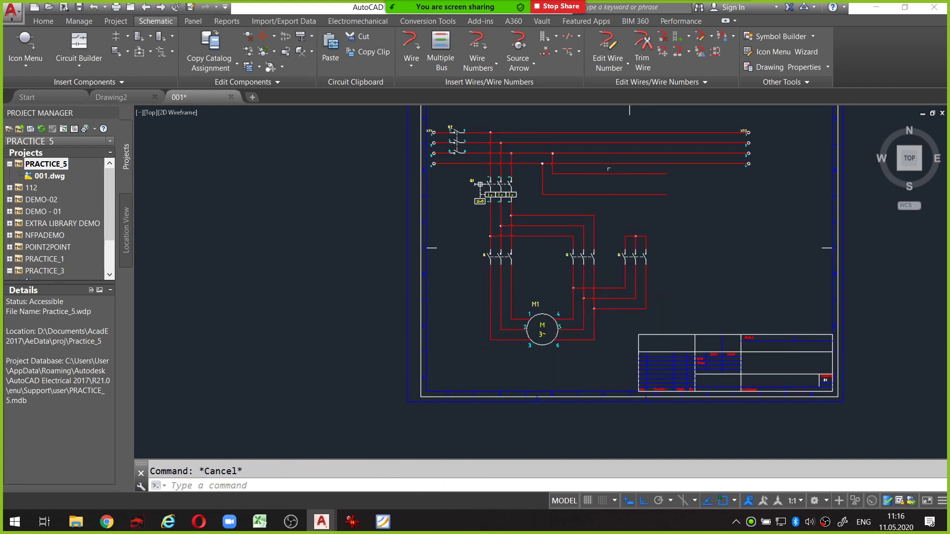
# Set a horizontal motor branch wire to the RED 4.0mm^2 wire type with Change All Wire(s) off
pyautogui.scroll(2, 534, 208)
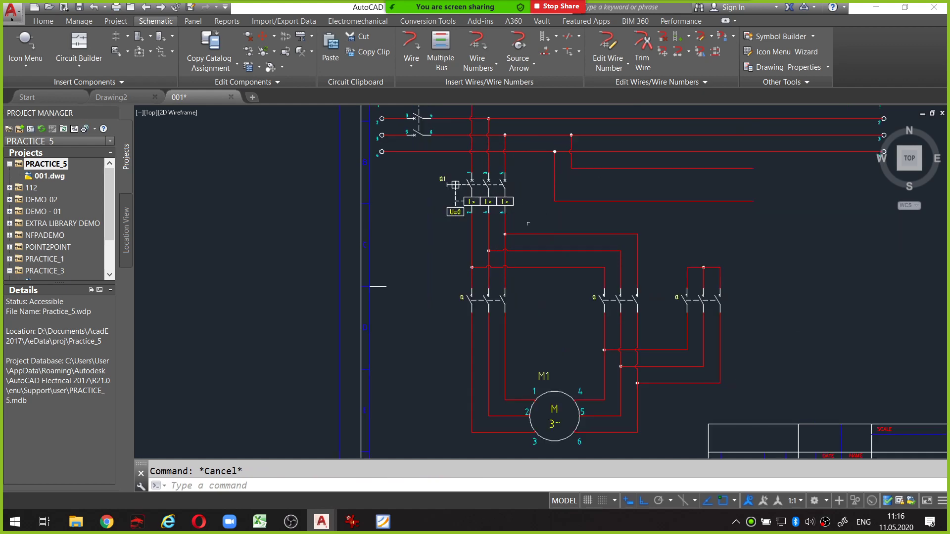
pyautogui.click(577, 234)
pyautogui.rightClick(578, 234)
pyautogui.click(544, 194)
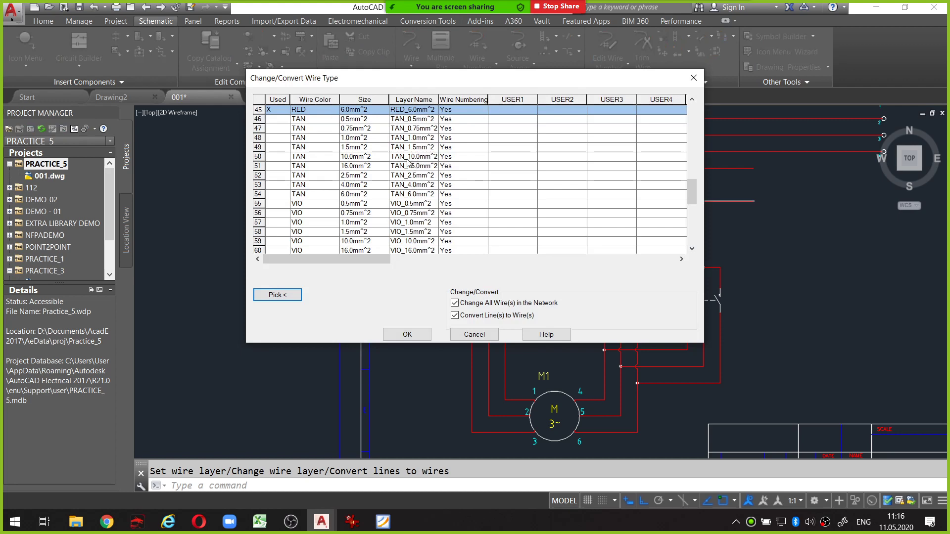
pyautogui.scroll(-1, 363, 159)
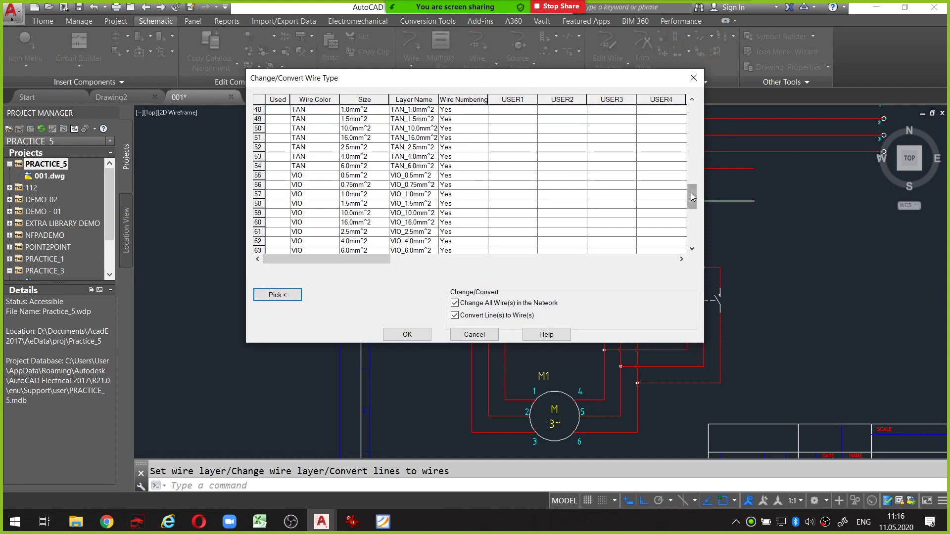
pyautogui.moveTo(692, 197)
pyautogui.mouseDown()
pyautogui.moveTo(687, 231)
pyautogui.moveTo(685, 174)
pyautogui.mouseUp()
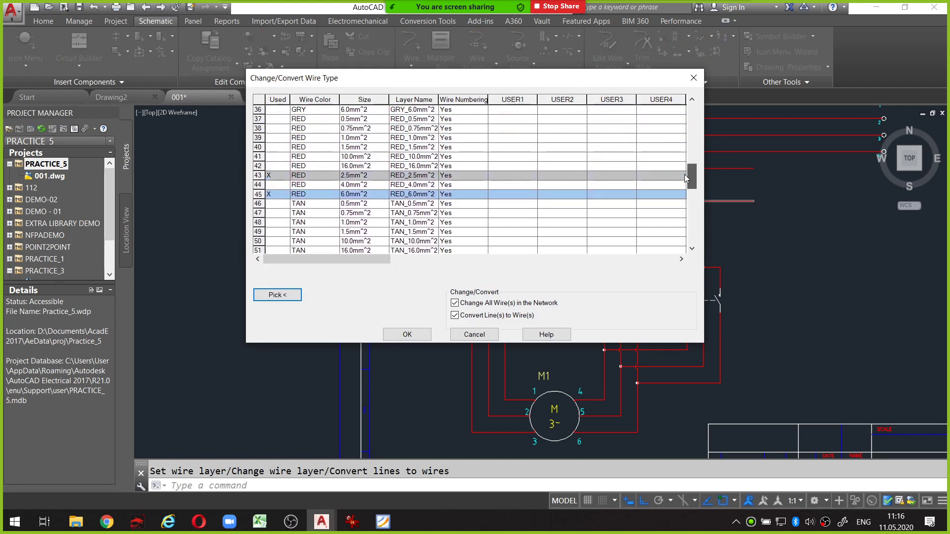
pyautogui.click(259, 184)
pyautogui.click(454, 304)
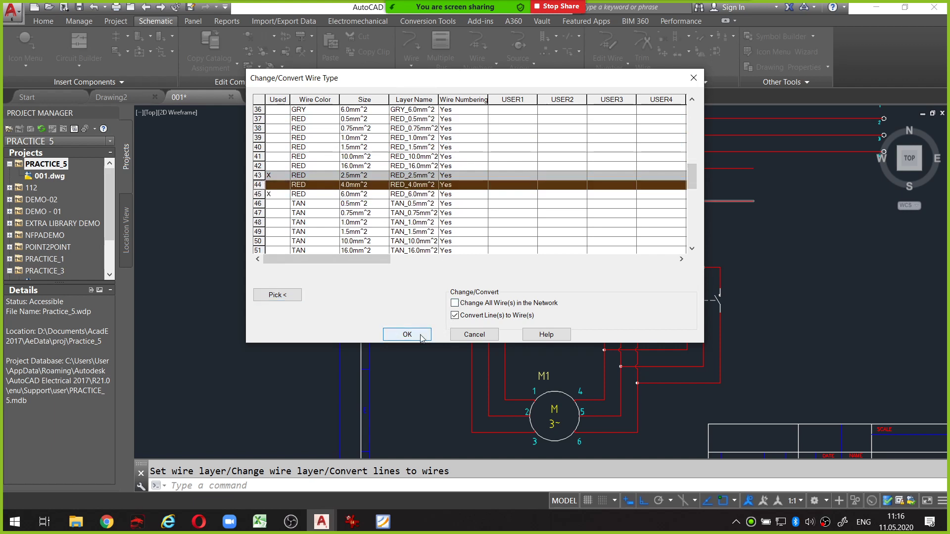
pyautogui.click(407, 334)
# Window-select the motor branch and breaker-to-contactor wires, converting all 62 lines to RED_4.0mm^2
pyautogui.moveTo(441, 256); pyautogui.dragTo(430, 211, button='middle')
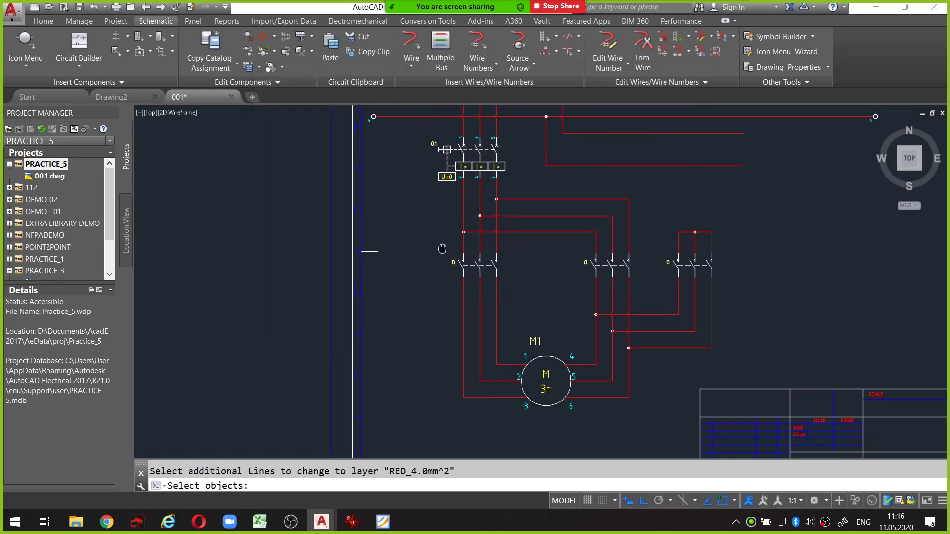
pyautogui.click(418, 180)
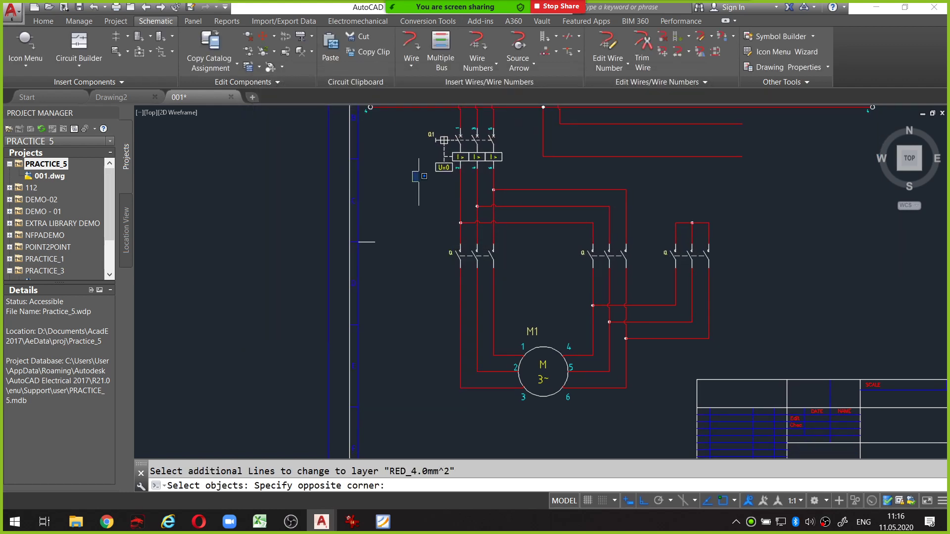
pyautogui.click(726, 413)
pyautogui.moveTo(496, 164); pyautogui.dragTo(516, 240, button='middle')
pyautogui.click(460, 120)
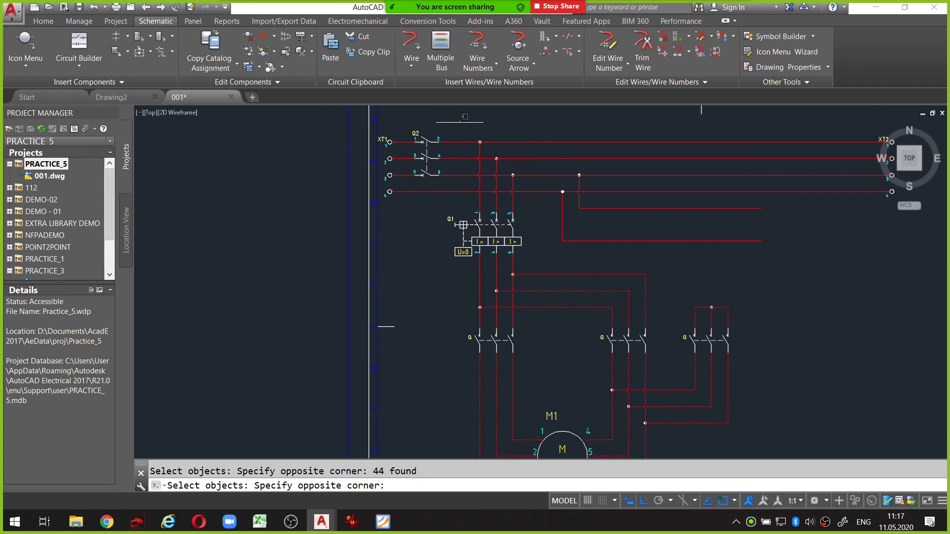
pyautogui.click(550, 333)
pyautogui.moveTo(550, 333)
pyautogui.mouseDown(button='middle')
pyautogui.moveTo(506, 271)
pyautogui.moveTo(506, 330)
pyautogui.mouseUp(button='middle')
pyautogui.press('Escape')
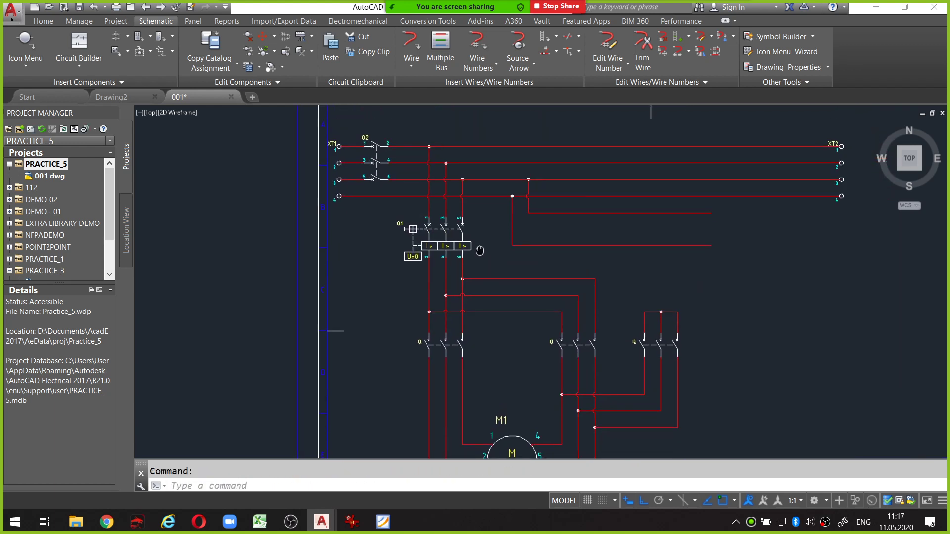
pyautogui.click(485, 227)
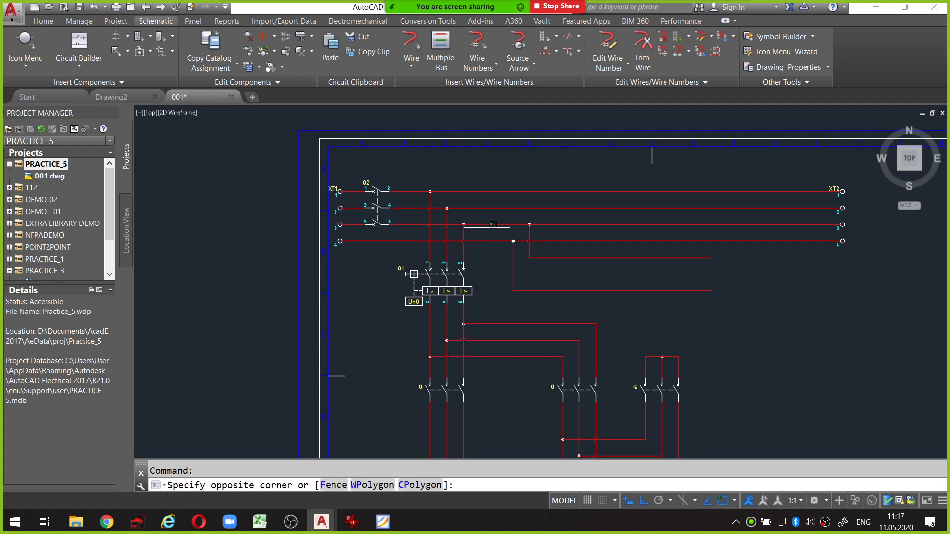
pyautogui.click(463, 188)
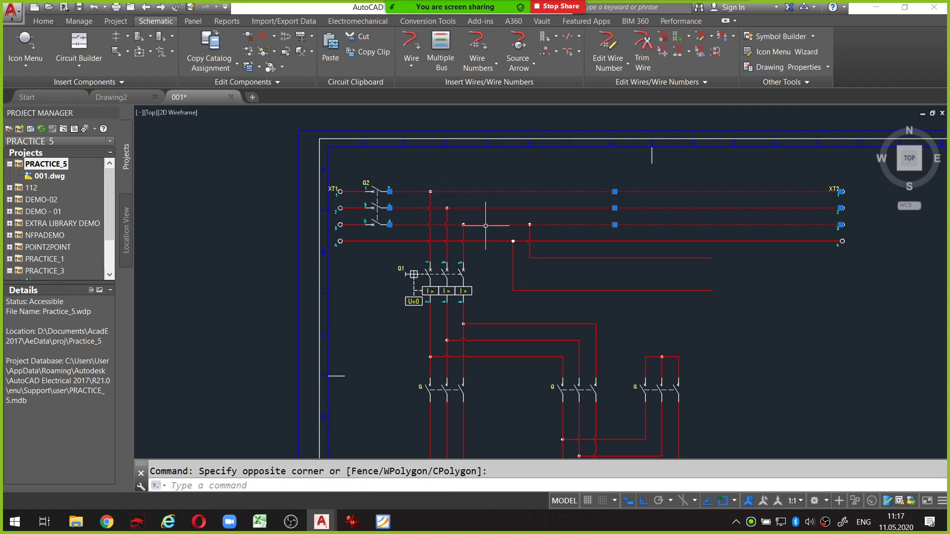
pyautogui.moveTo(485, 225)
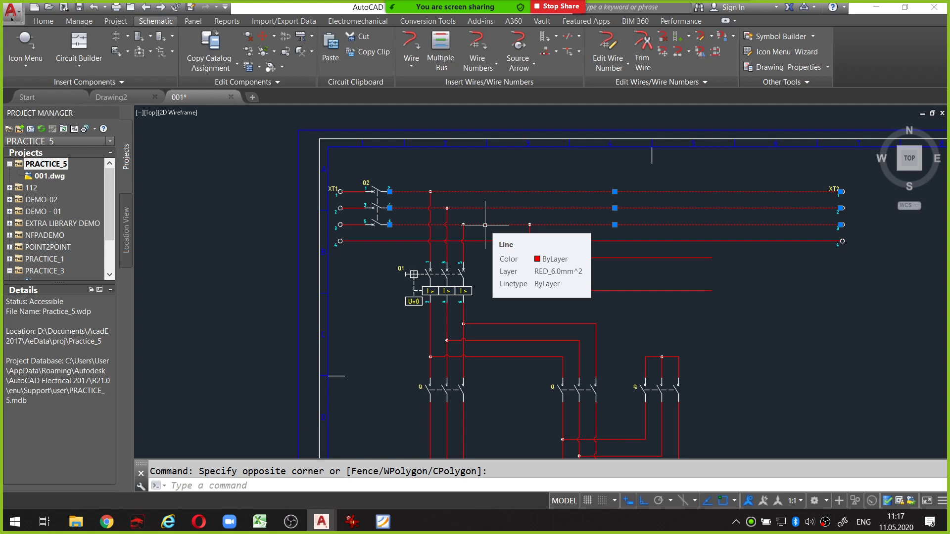
pyautogui.press('Escape')
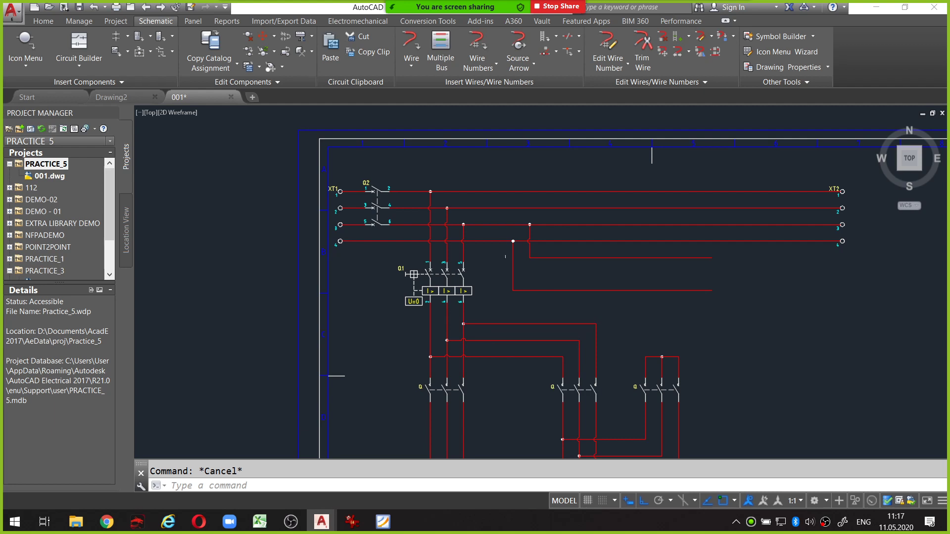
# Select wire 4 in the schematic and bring up its right-click wire marking menu
pyautogui.click(493, 241)
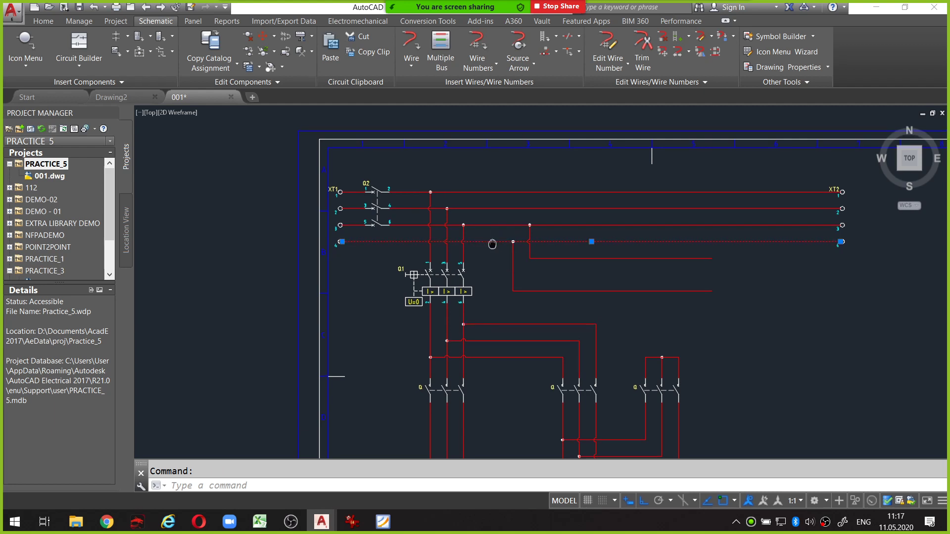
pyautogui.scroll(1, 494, 242)
pyautogui.scroll(1, 511, 258)
pyautogui.scroll(1, 511, 257)
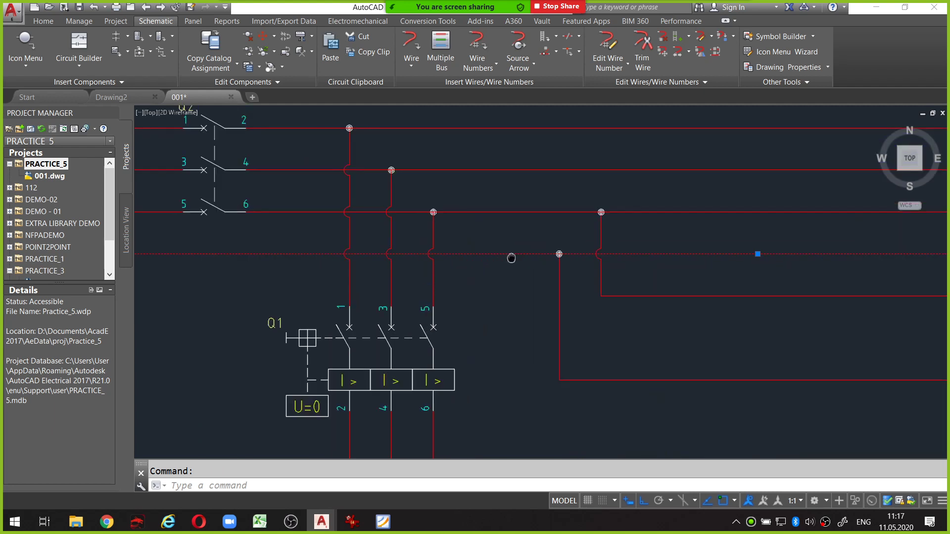
pyautogui.scroll(-1, 510, 256)
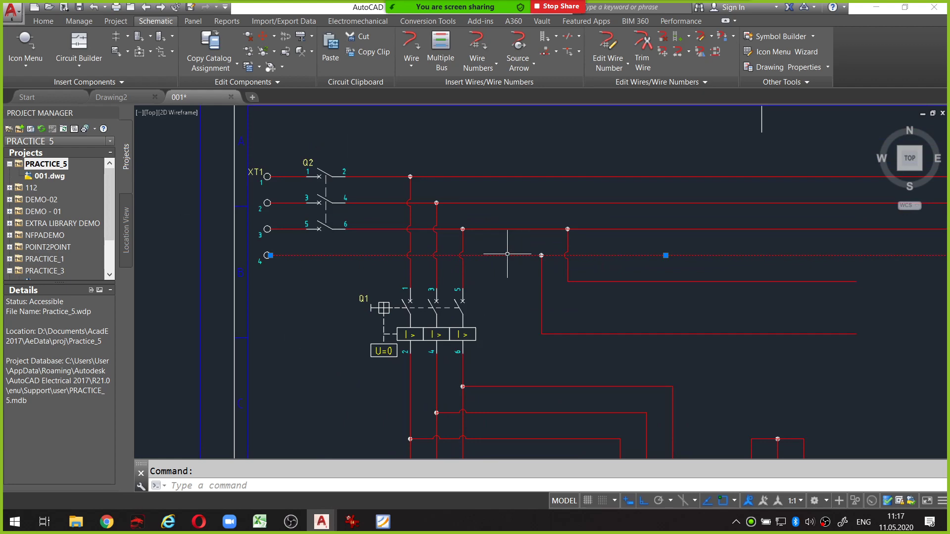
pyautogui.rightClick(507, 257)
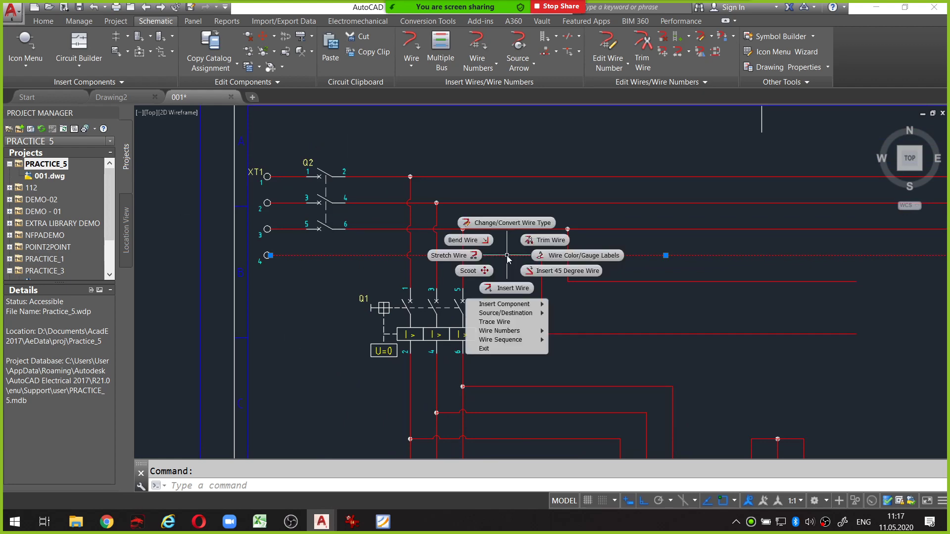
pyautogui.click(503, 221)
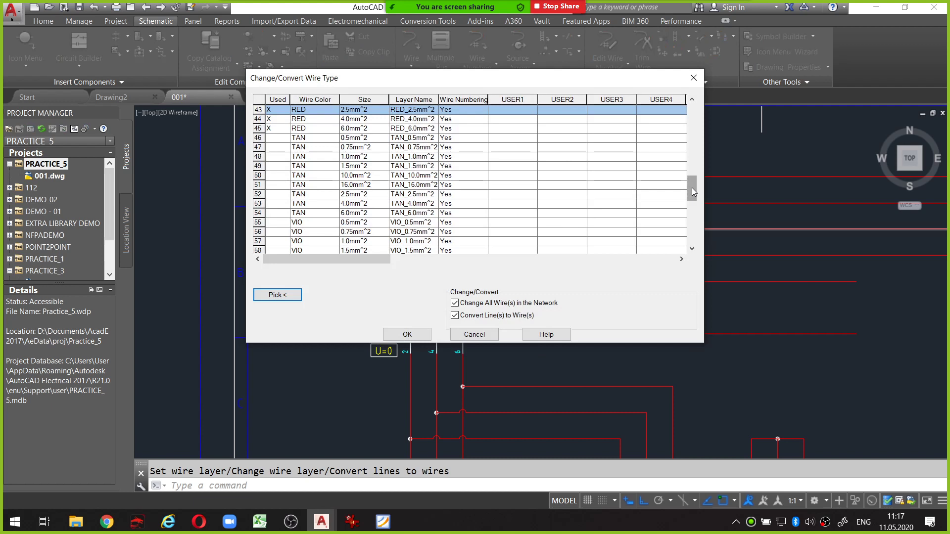
pyautogui.moveTo(692, 189); pyautogui.dragTo(693, 236)
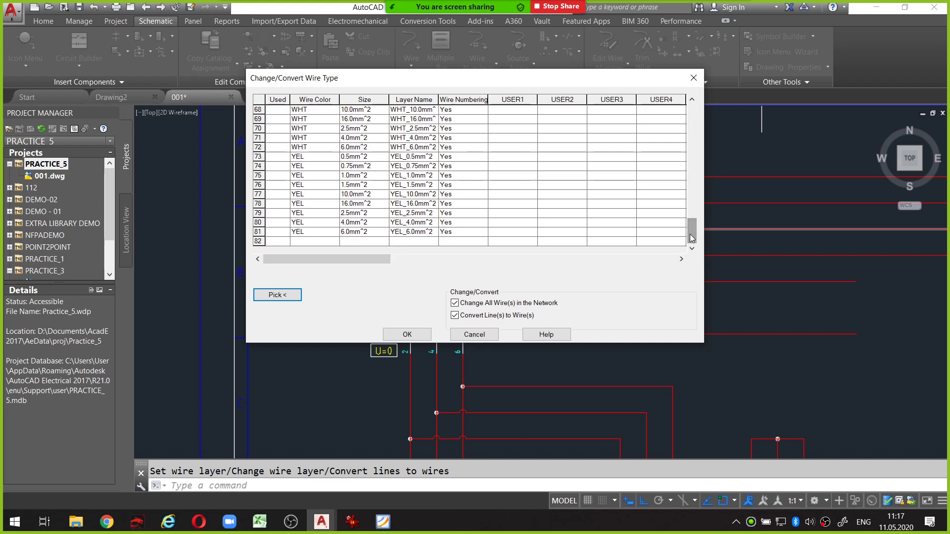
pyautogui.click(488, 335)
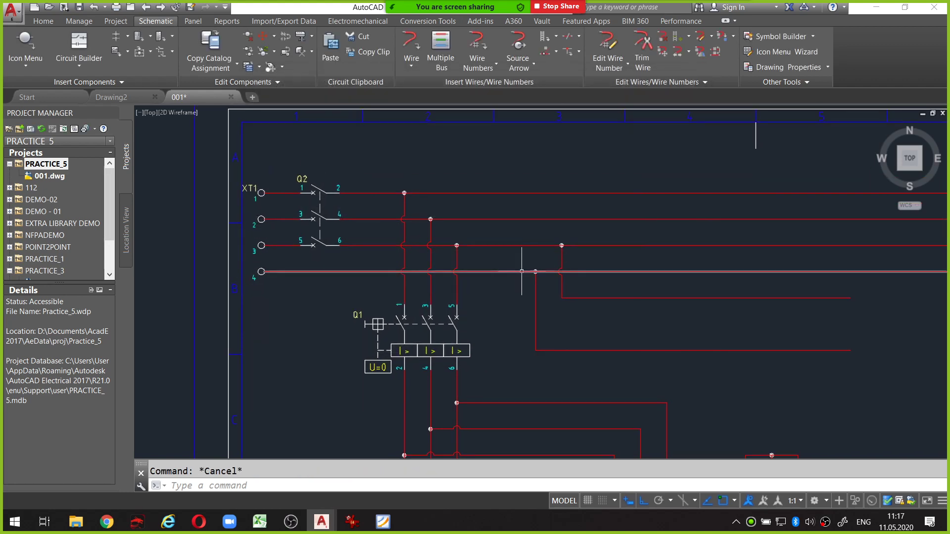
pyautogui.click(700, 43)
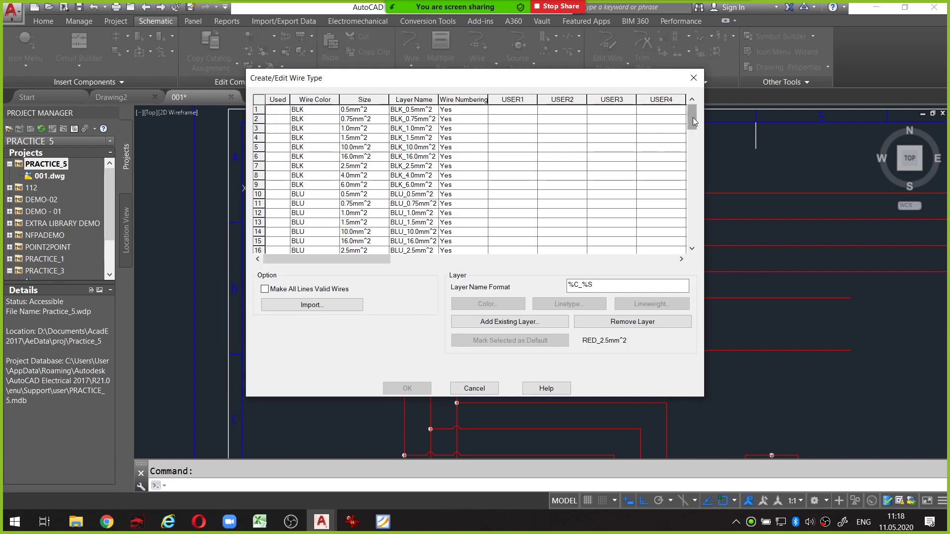
pyautogui.moveTo(693, 118); pyautogui.dragTo(688, 233)
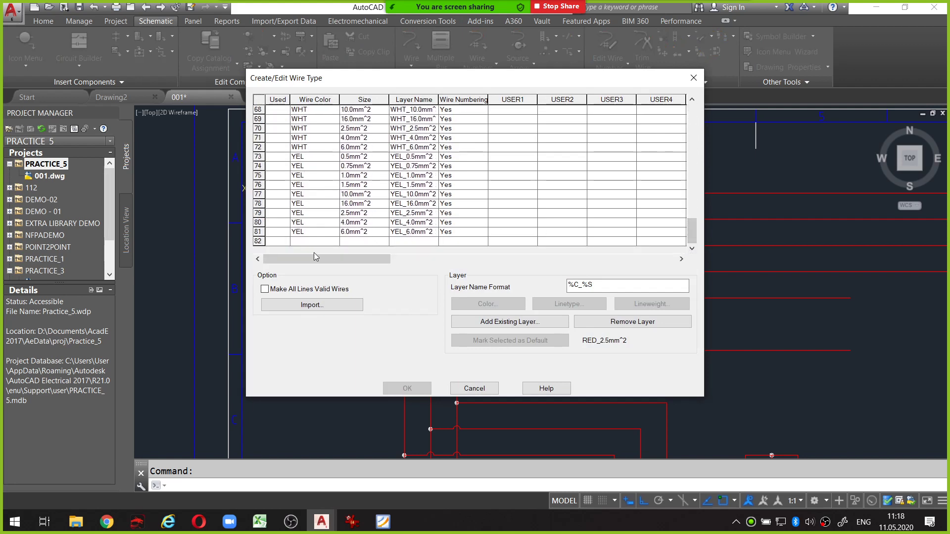
pyautogui.click(304, 243)
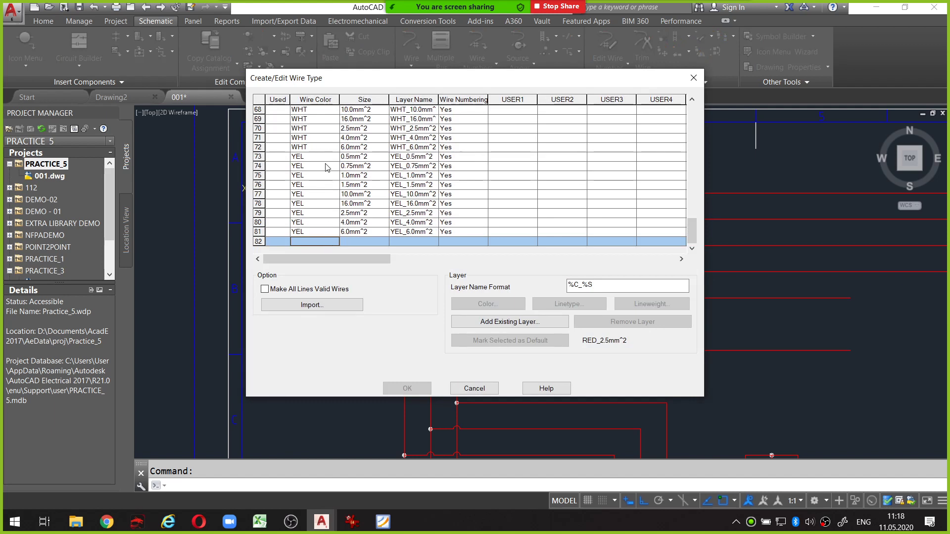
pyautogui.write('BLU/WHT')
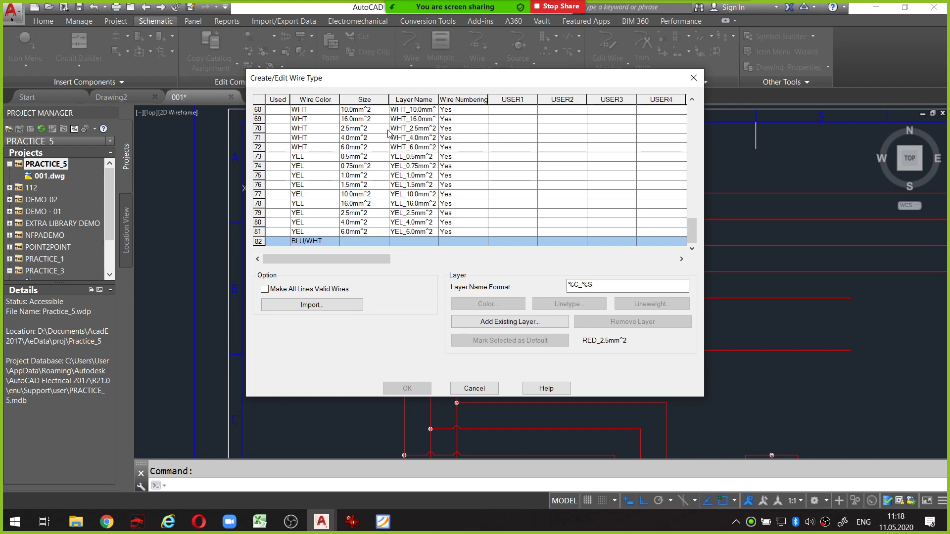
pyautogui.press('Return')
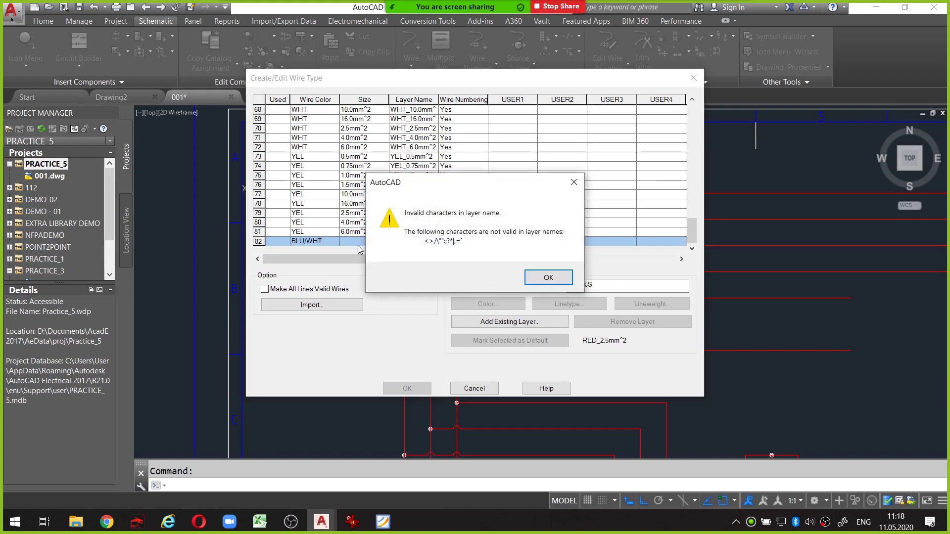
pyautogui.click(547, 276)
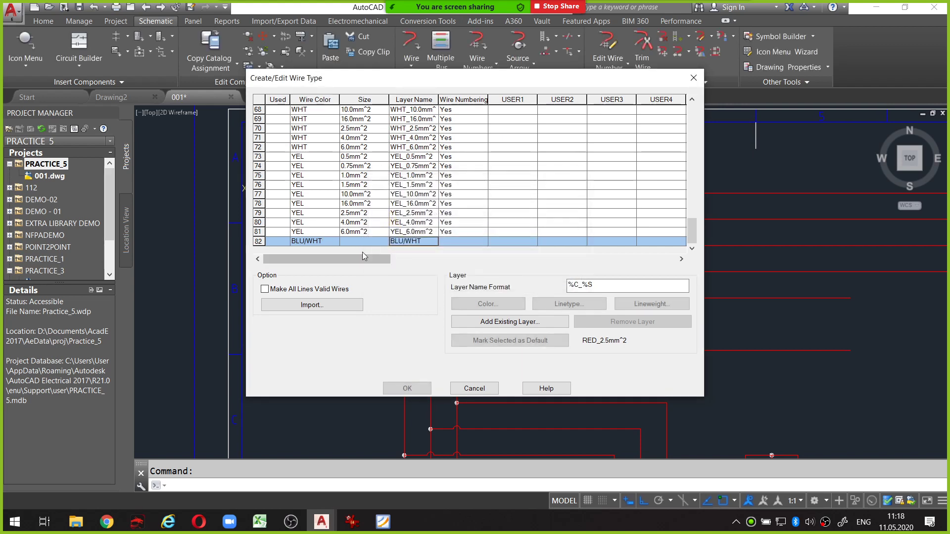
pyautogui.click(307, 242)
pyautogui.click(547, 276)
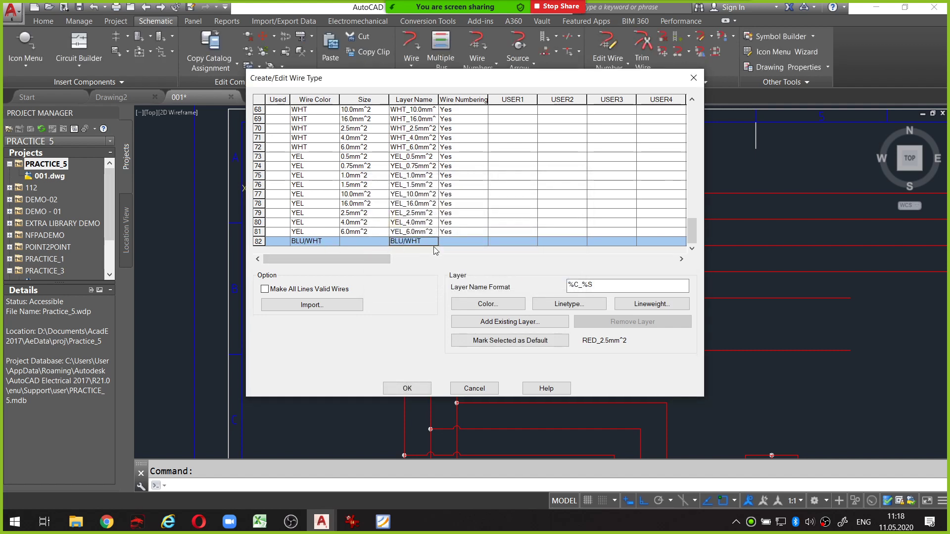
pyautogui.click(360, 241)
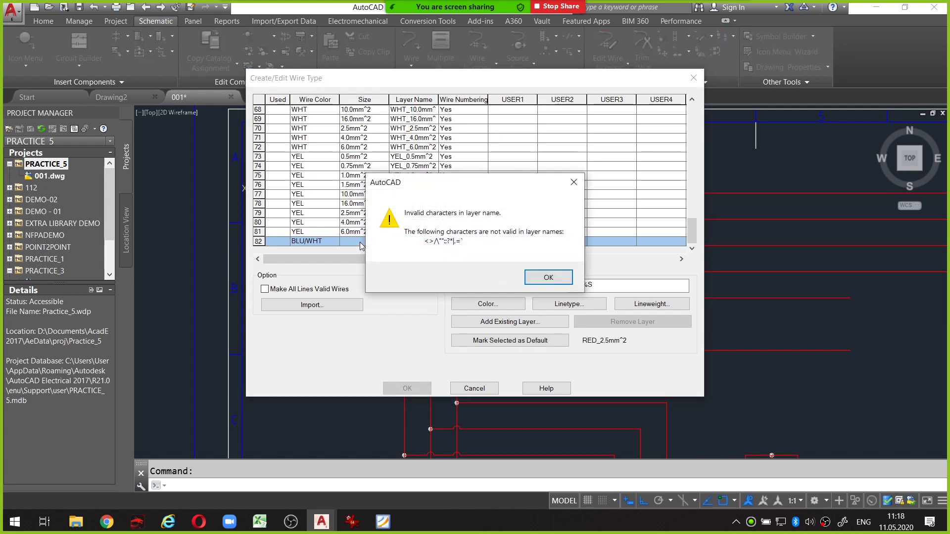
pyautogui.press('Return')
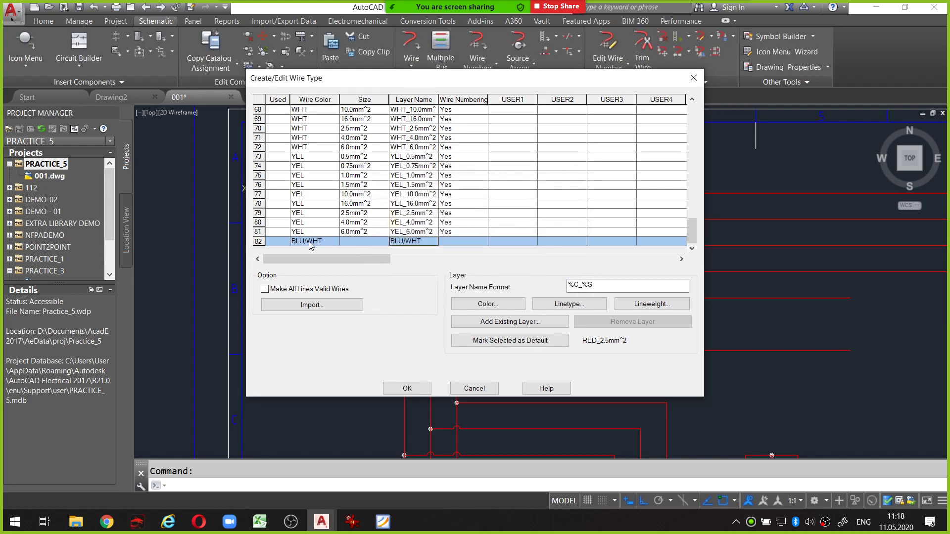
pyautogui.click(332, 242)
pyautogui.press('Return')
pyautogui.click(391, 250)
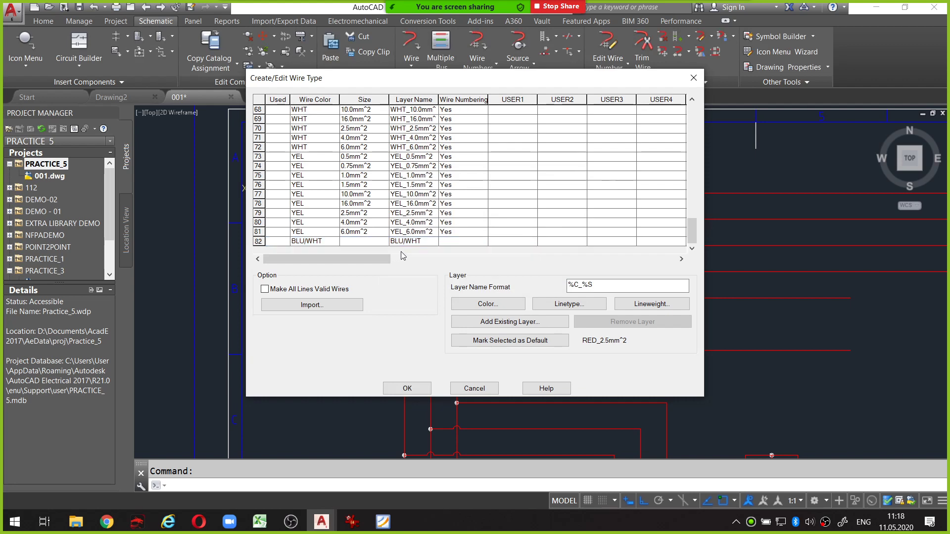
pyautogui.click(548, 278)
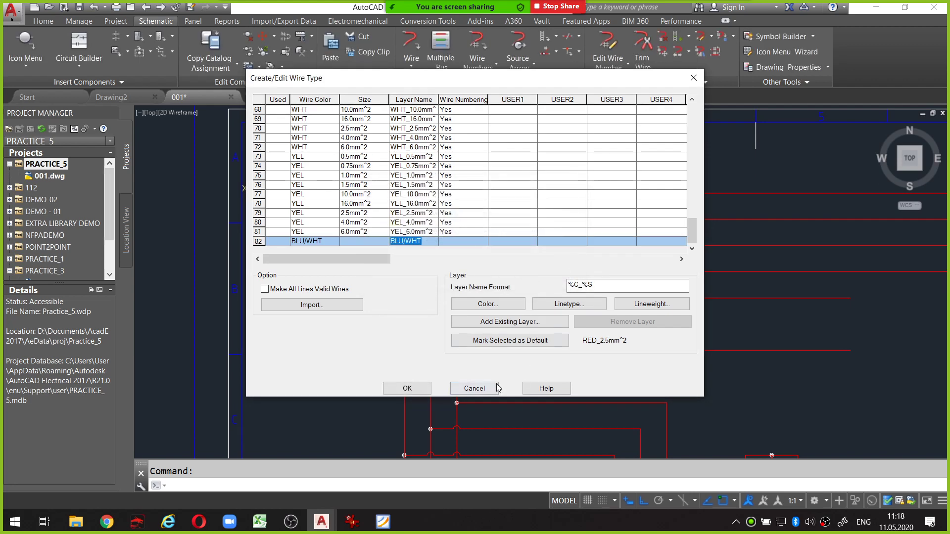
pyautogui.click(474, 389)
# Close the wire type table unsaved, reopen it and enter BLUWHT as row 82's wire colour
pyautogui.click(511, 268)
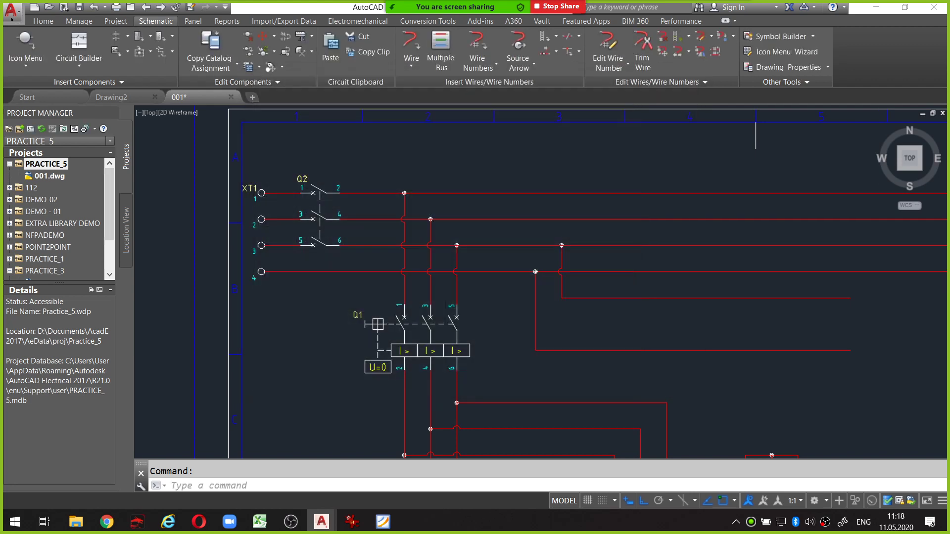
pyautogui.click(672, 39)
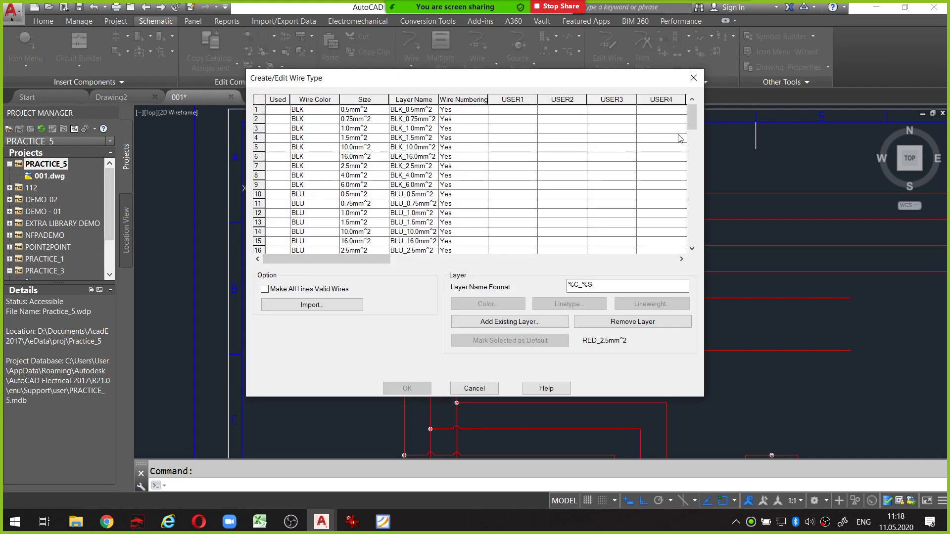
pyautogui.moveTo(692, 115); pyautogui.dragTo(688, 229)
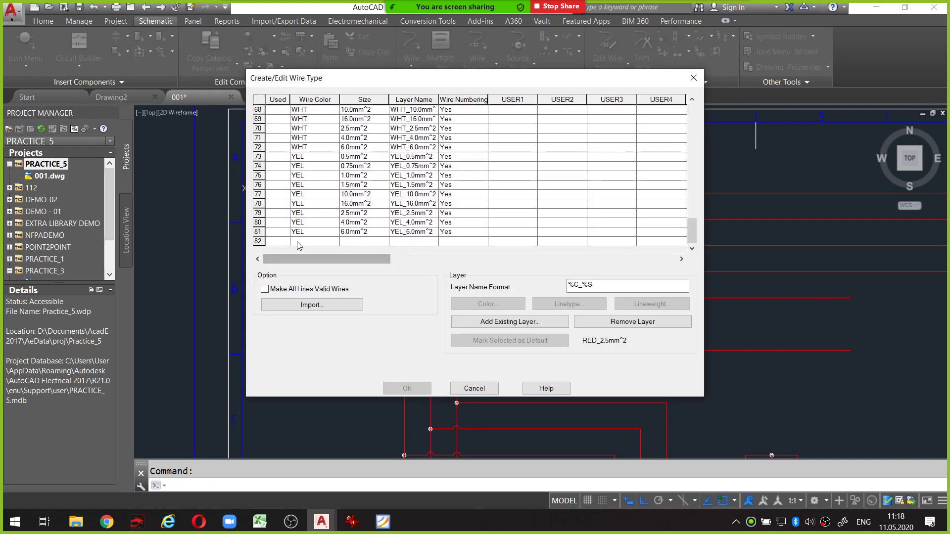
pyautogui.click(297, 242)
pyautogui.write('BLUWHT')
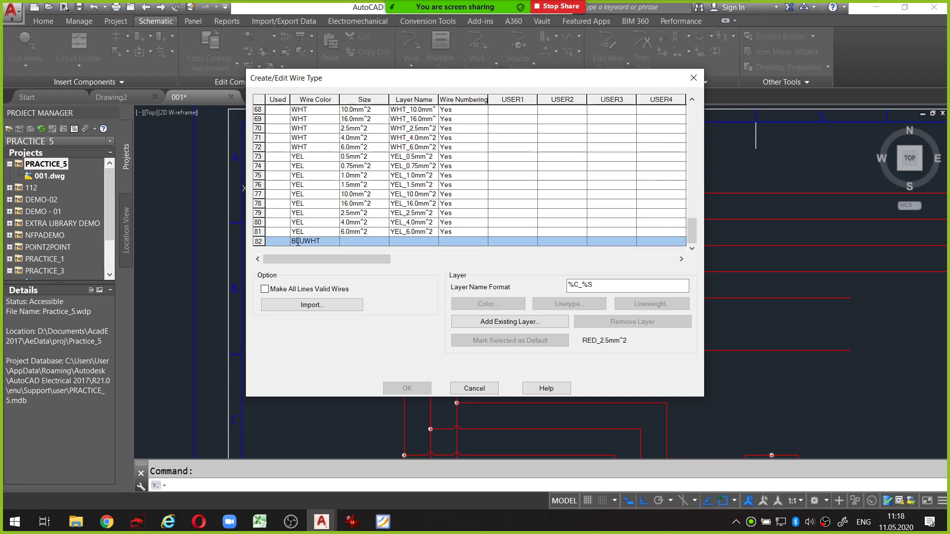
pyautogui.click(354, 244)
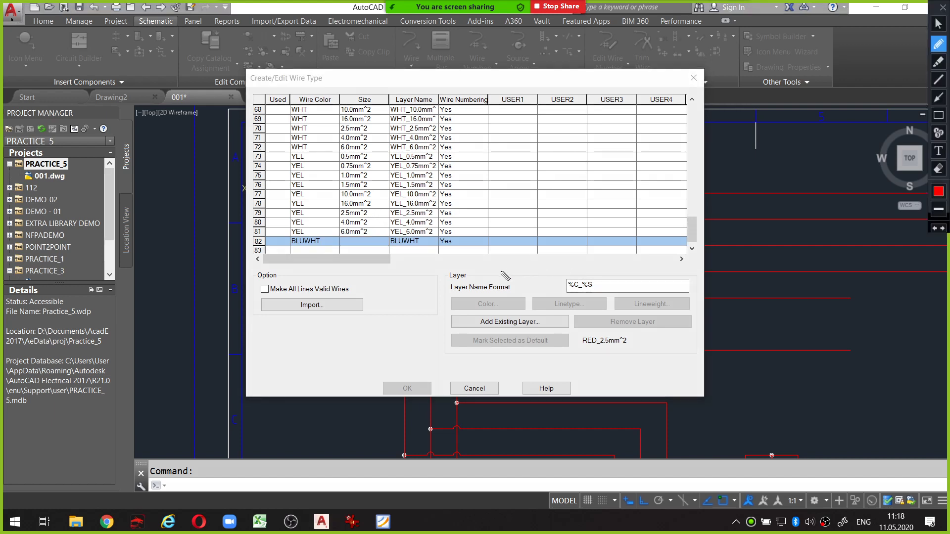
pyautogui.moveTo(478, 266)
pyautogui.mouseDown()
pyautogui.moveTo(494, 296)
pyautogui.moveTo(569, 293)
pyautogui.mouseUp()
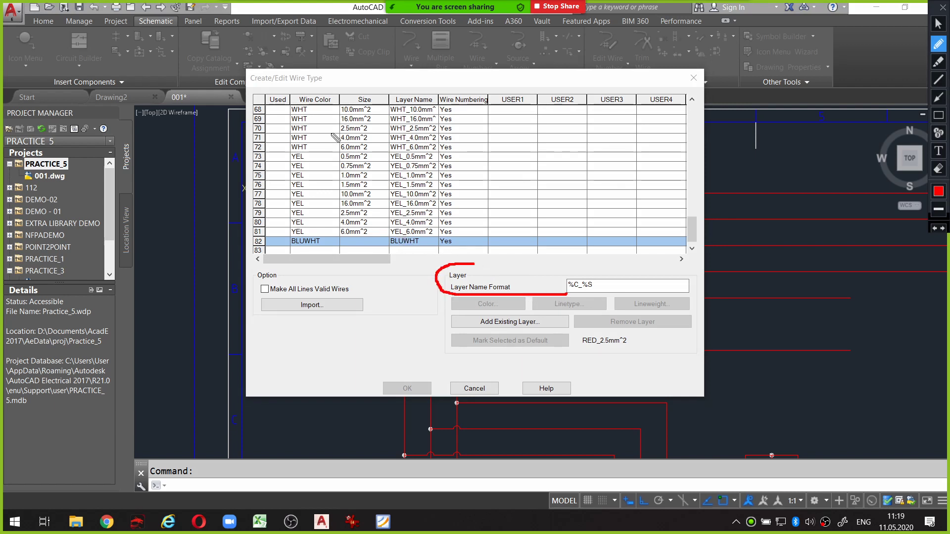
pyautogui.moveTo(310, 89)
pyautogui.mouseDown()
pyautogui.moveTo(333, 92)
pyautogui.moveTo(308, 91)
pyautogui.mouseUp()
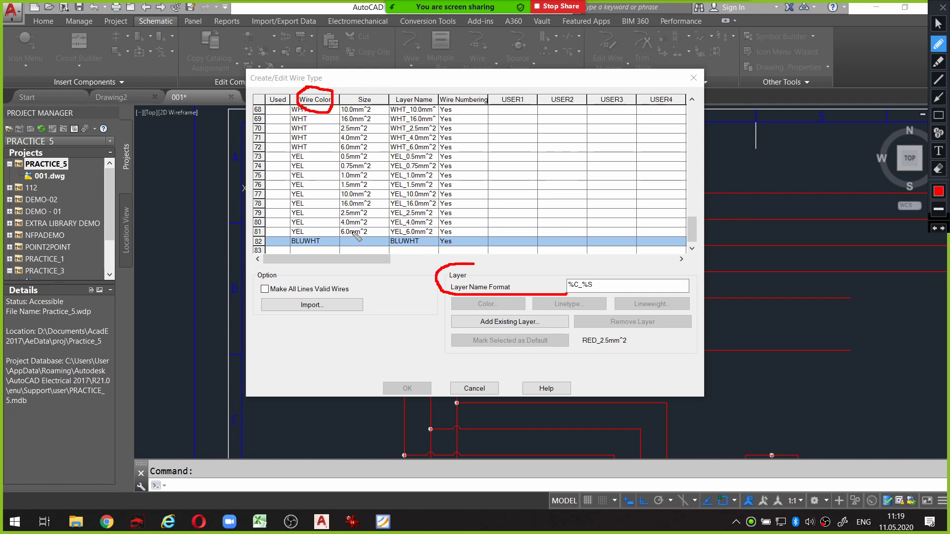
pyautogui.moveTo(588, 275)
pyautogui.mouseDown()
pyautogui.moveTo(608, 298)
pyautogui.moveTo(613, 279)
pyautogui.moveTo(596, 274)
pyautogui.moveTo(589, 283)
pyautogui.mouseUp()
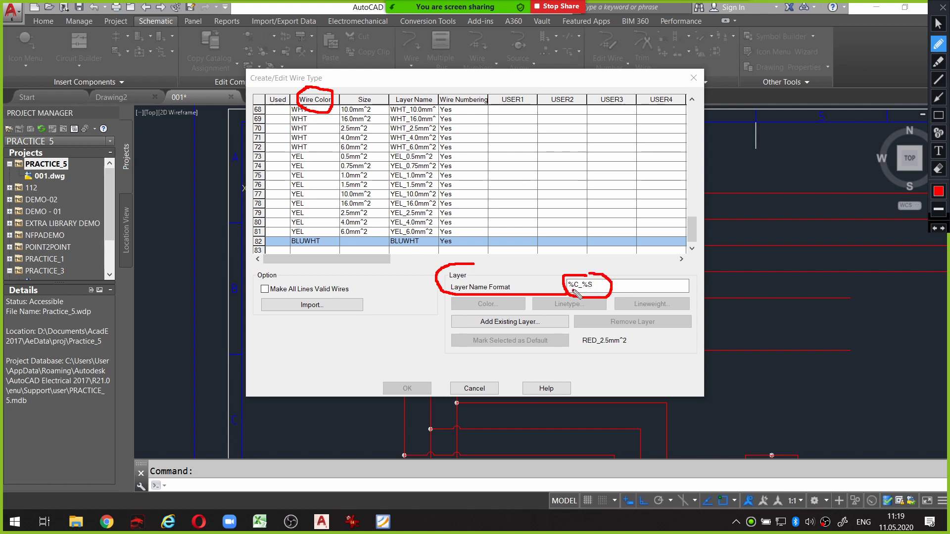
pyautogui.click(587, 292)
# Give row 82 size 1.0mm^2 so its layer becomes BLUWHT_1.0mm^2
pyautogui.moveTo(395, 250); pyautogui.dragTo(417, 250)
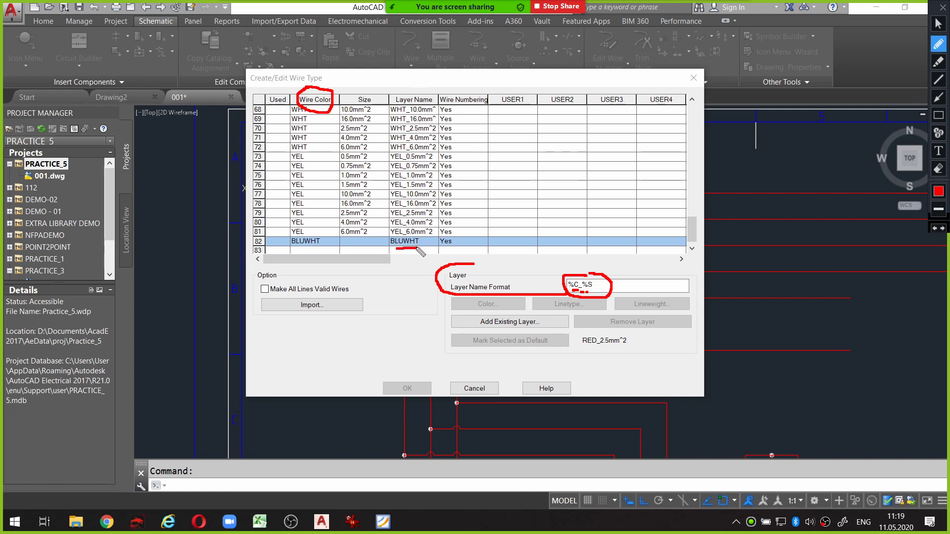
pyautogui.click(362, 241)
pyautogui.write('1.0mm^2')
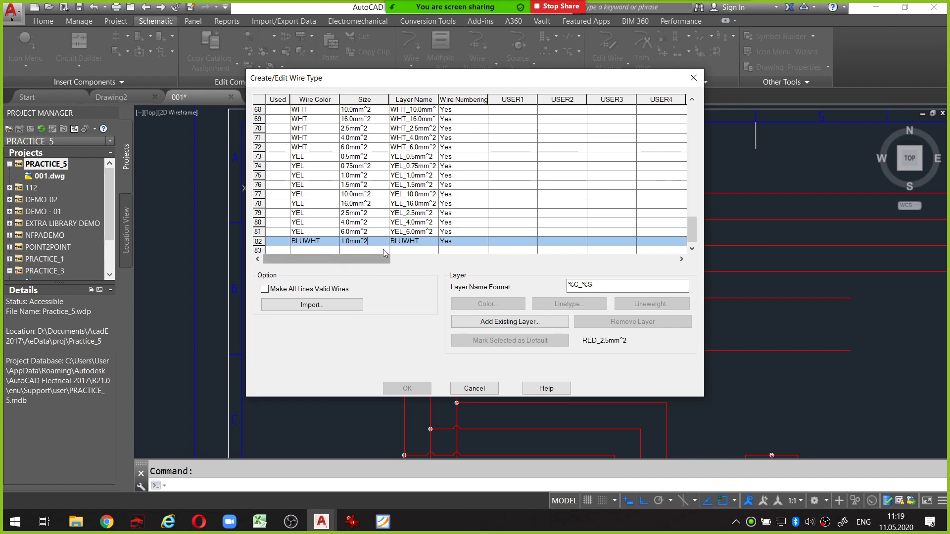
pyautogui.click(422, 245)
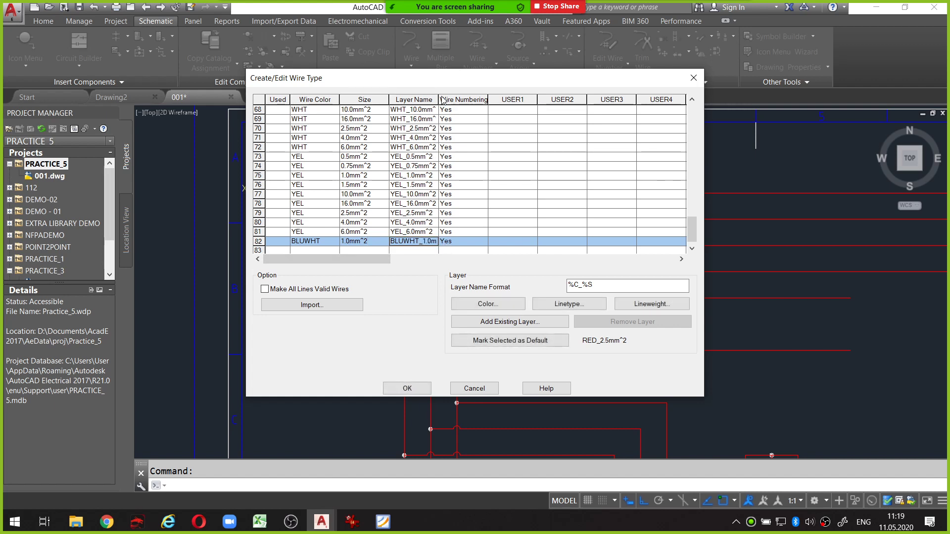
pyautogui.moveTo(438, 99); pyautogui.dragTo(460, 101)
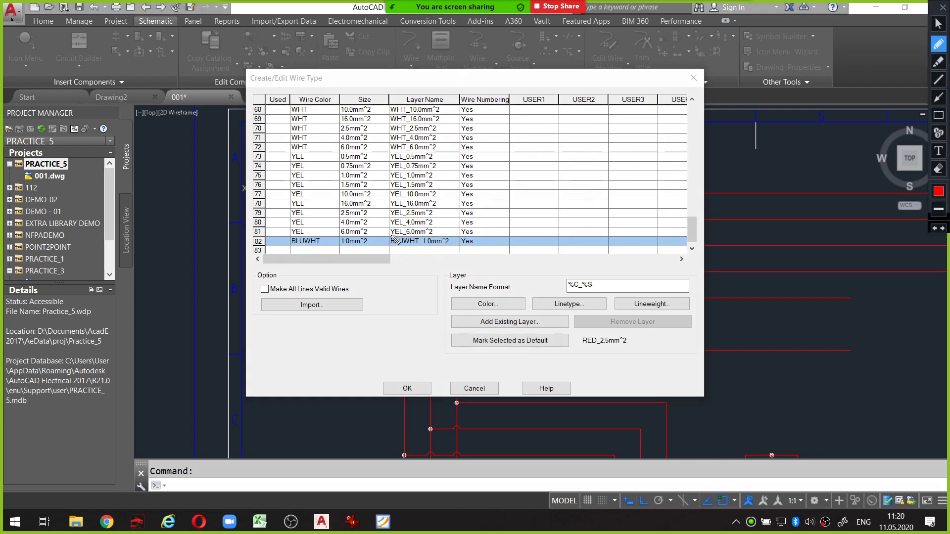
pyautogui.moveTo(393, 235)
pyautogui.mouseDown()
pyautogui.moveTo(420, 252)
pyautogui.moveTo(395, 239)
pyautogui.mouseUp()
pyautogui.moveTo(490, 267)
pyautogui.mouseDown()
pyautogui.moveTo(442, 286)
pyautogui.moveTo(500, 303)
pyautogui.moveTo(628, 302)
pyautogui.moveTo(663, 255)
pyautogui.moveTo(650, 250)
pyautogui.mouseUp()
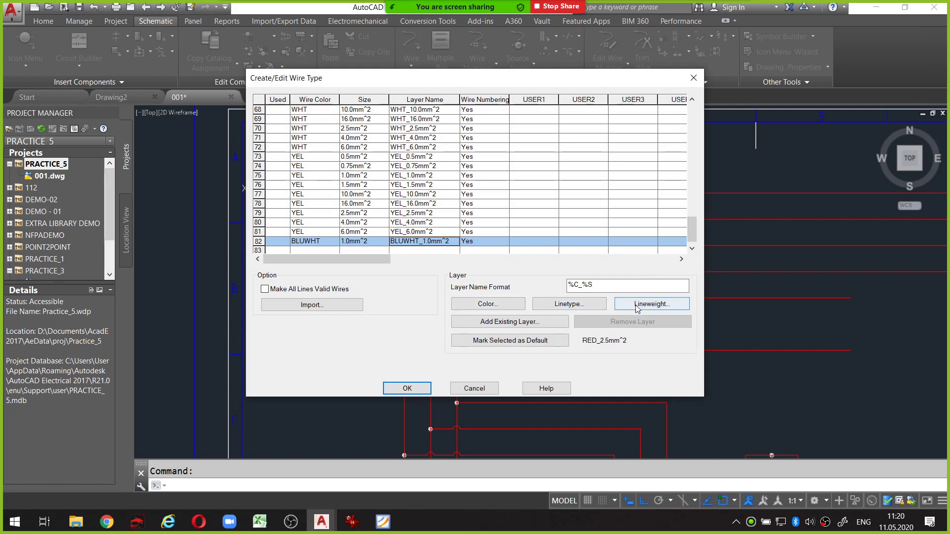
# Set the BLUWHT_1.0mm^2 layer colour to blue
pyautogui.click(507, 307)
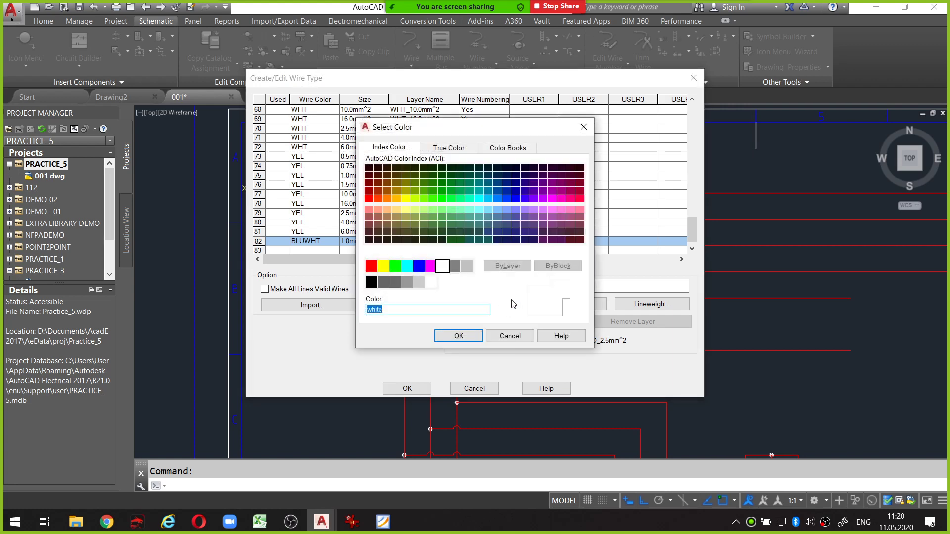
pyautogui.moveTo(490, 127); pyautogui.dragTo(523, 128)
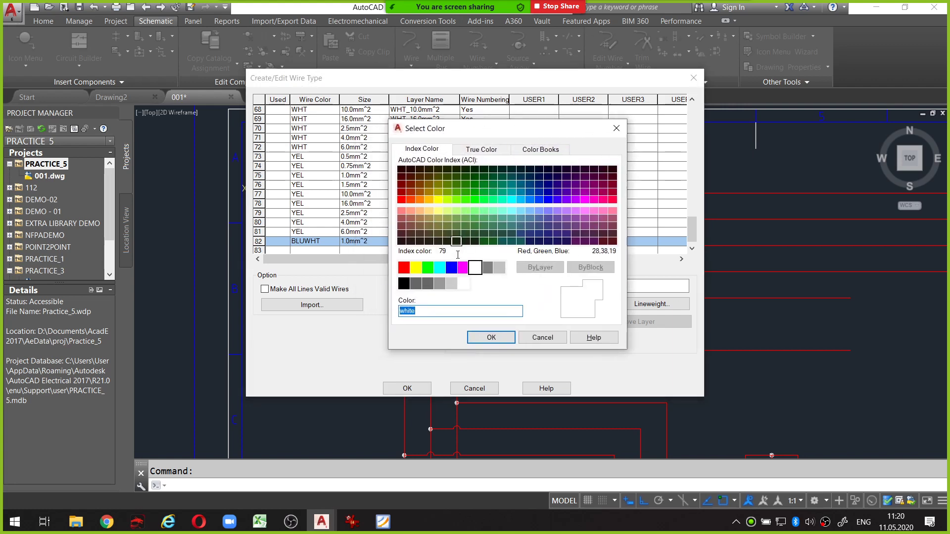
pyautogui.write('blue')
pyautogui.click(497, 338)
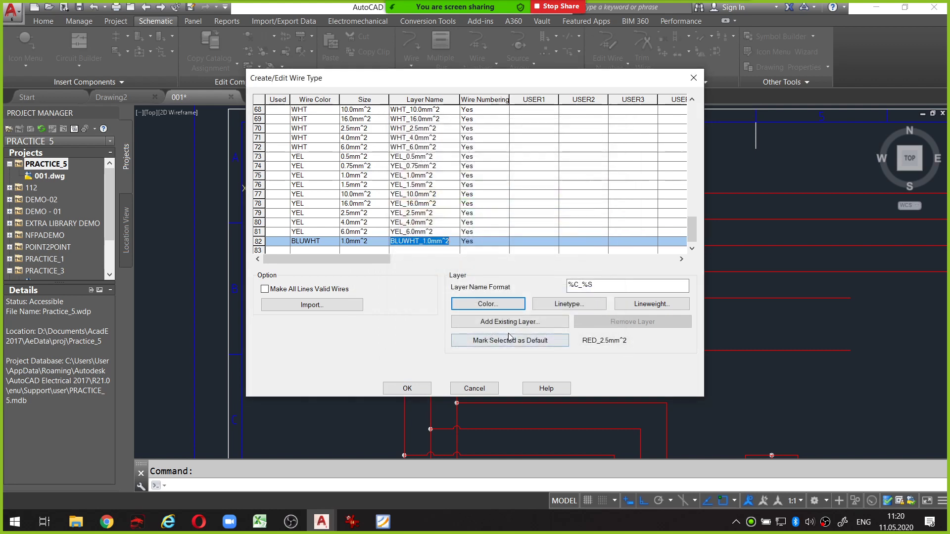
# Give the layer the DASHED linetype and keep the default lineweight
pyautogui.click(569, 304)
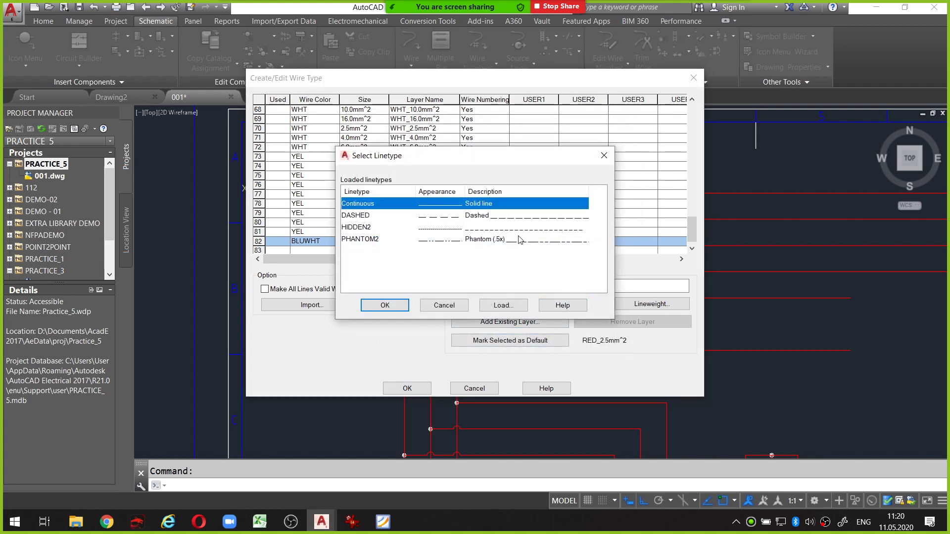
pyautogui.click(444, 218)
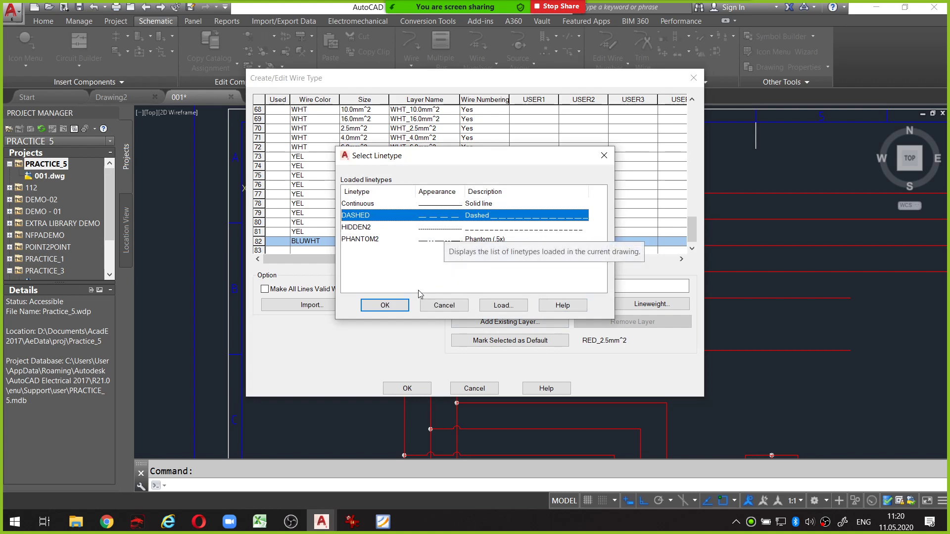
pyautogui.click(384, 307)
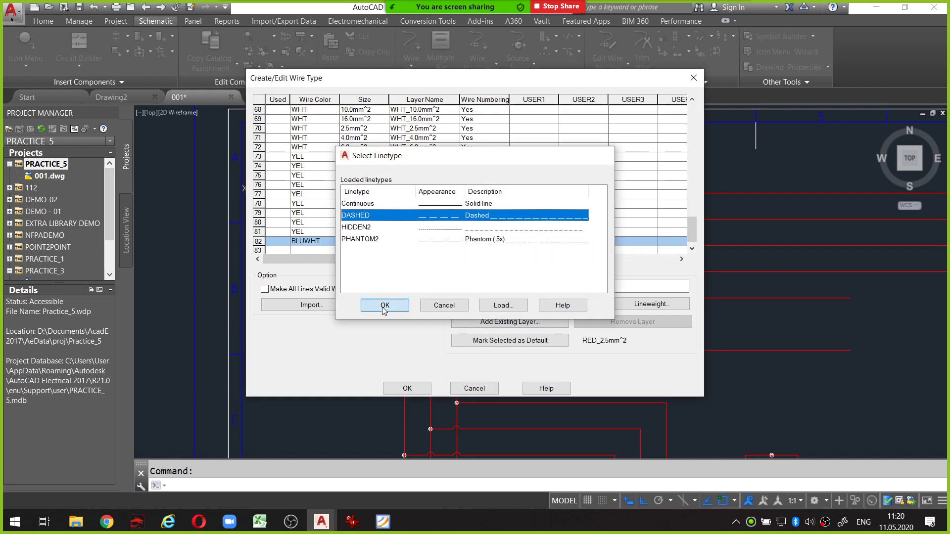
pyautogui.click(634, 306)
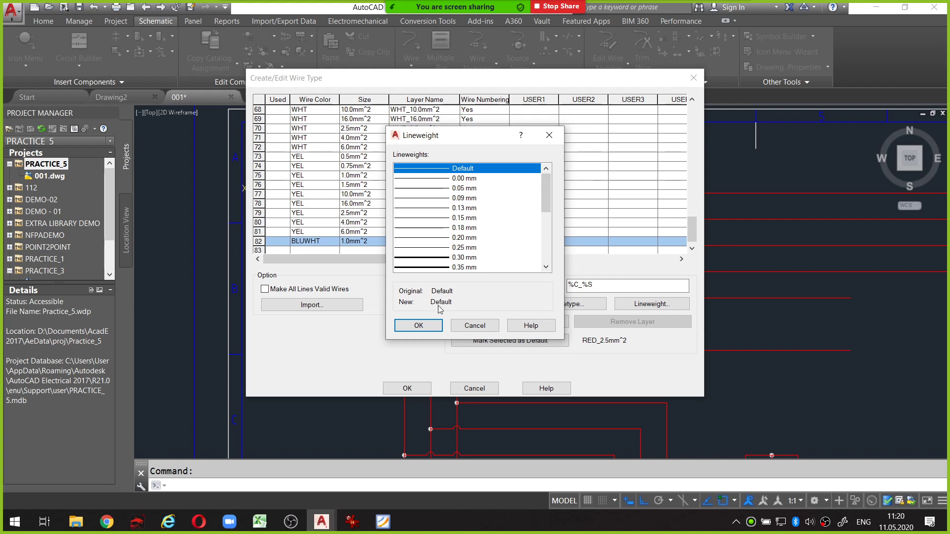
pyautogui.click(419, 325)
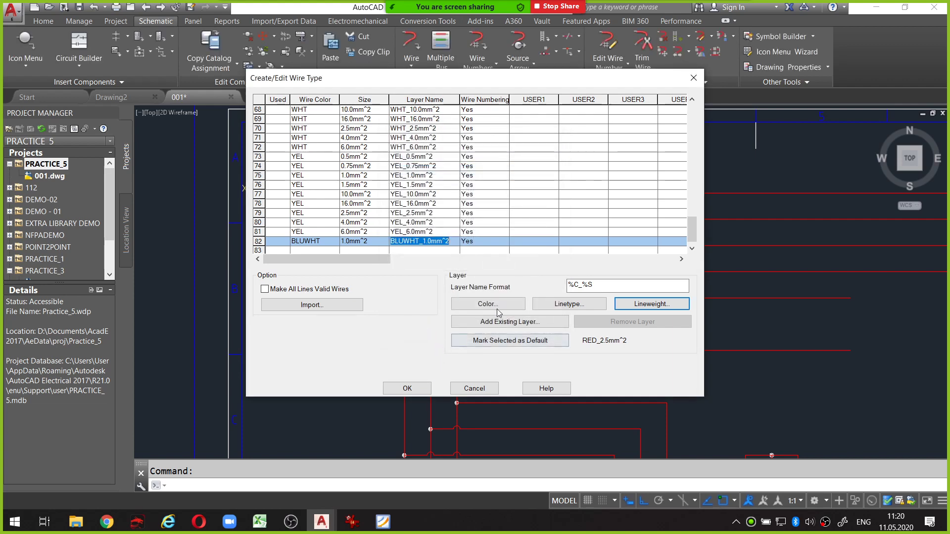
# Save the wire types and convert terminal 4's wire to the BLUWHT 1.0mm^2 type
pyautogui.click(407, 388)
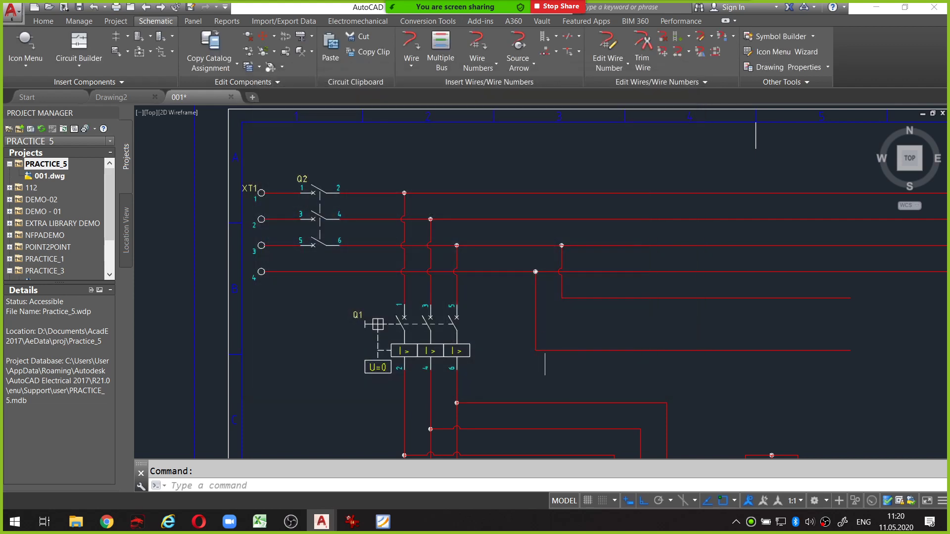
pyautogui.scroll(-5, 566, 283)
pyautogui.scroll(5, 544, 267)
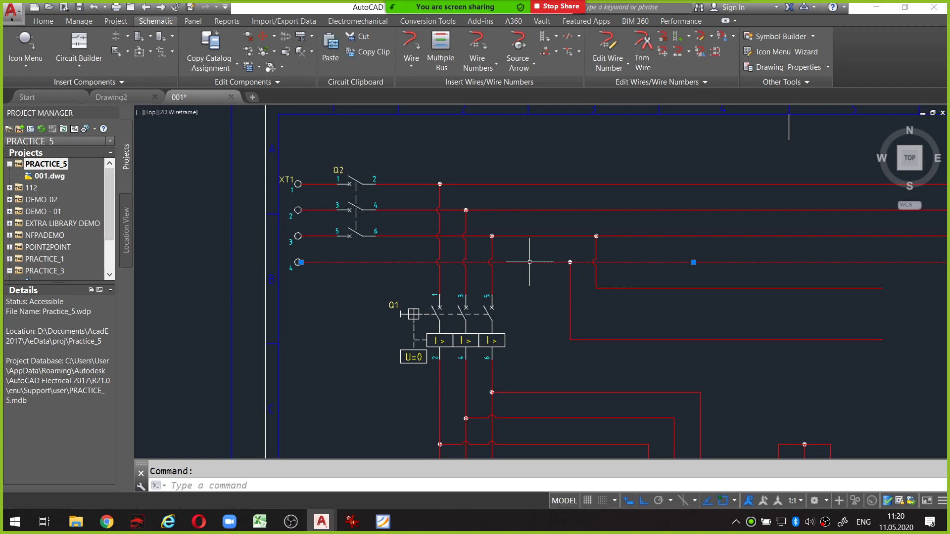
pyautogui.rightClick(529, 262)
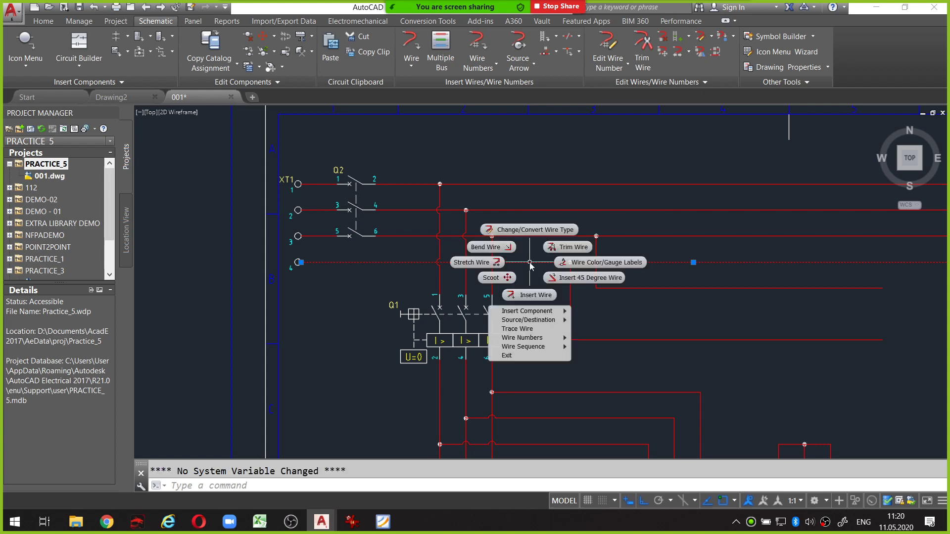
pyautogui.click(534, 232)
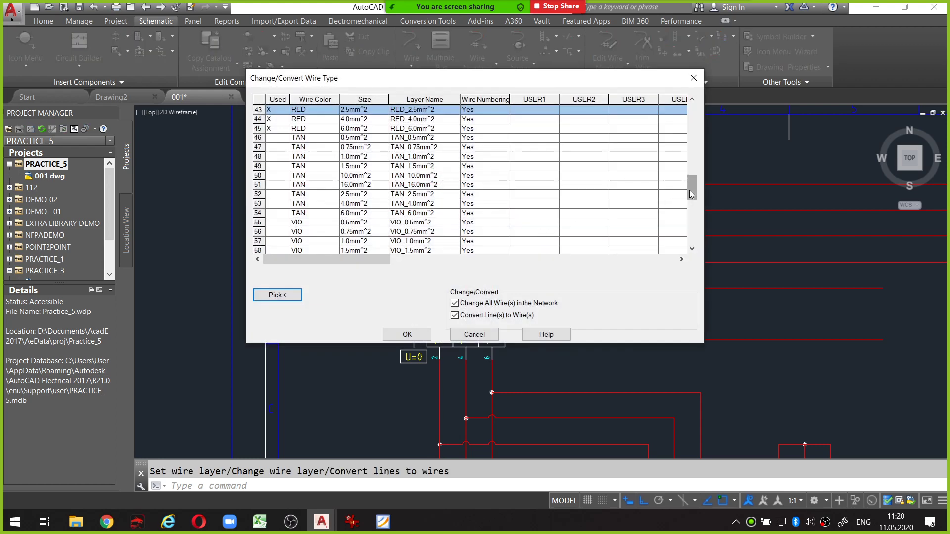
pyautogui.moveTo(692, 191); pyautogui.dragTo(692, 234)
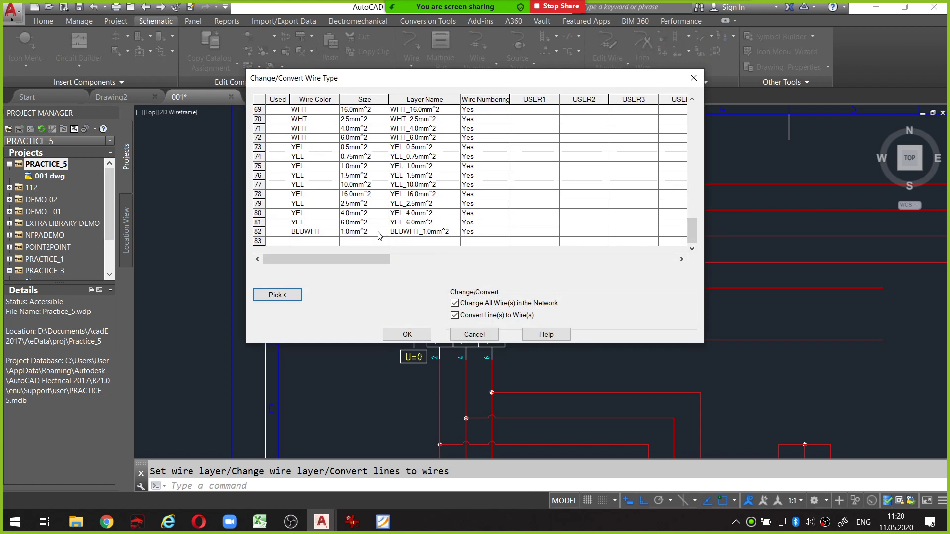
pyautogui.click(378, 233)
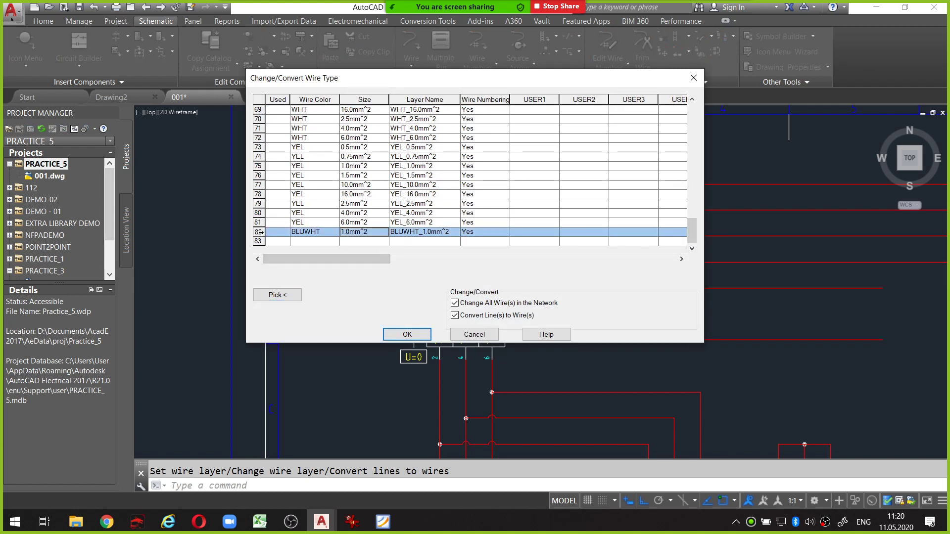
pyautogui.click(407, 334)
pyautogui.scroll(-3, 525, 282)
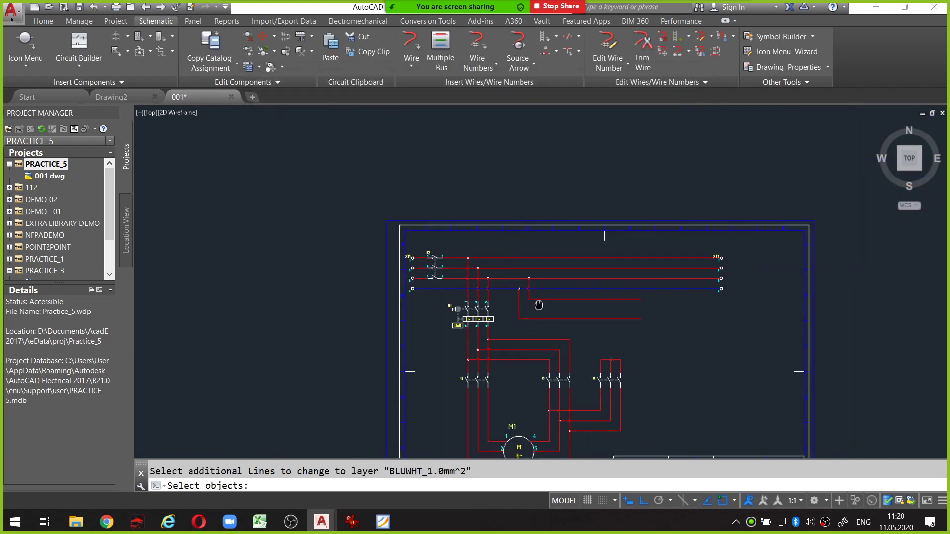
pyautogui.press('Return')
# Select the vertical and lower horizontal branch wires below wire 4
pyautogui.scroll(3, 521, 291)
pyautogui.scroll(2, 522, 291)
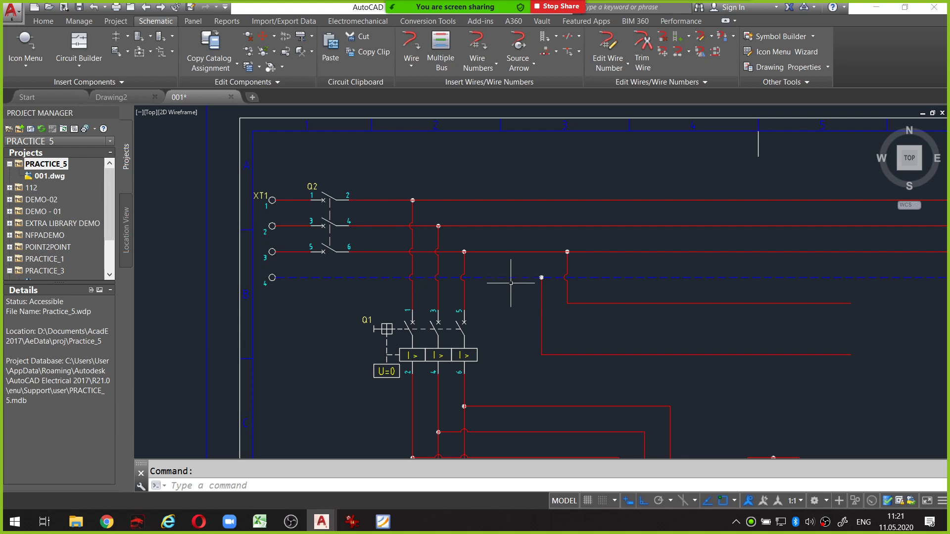
pyautogui.scroll(2, 502, 278)
pyautogui.scroll(-2, 502, 277)
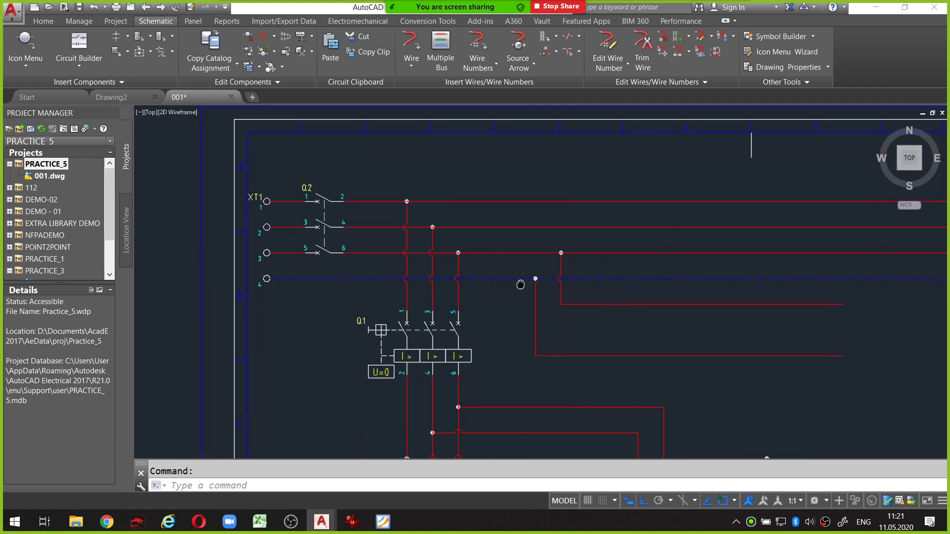
pyautogui.moveTo(492, 272); pyautogui.dragTo(517, 275, button='middle')
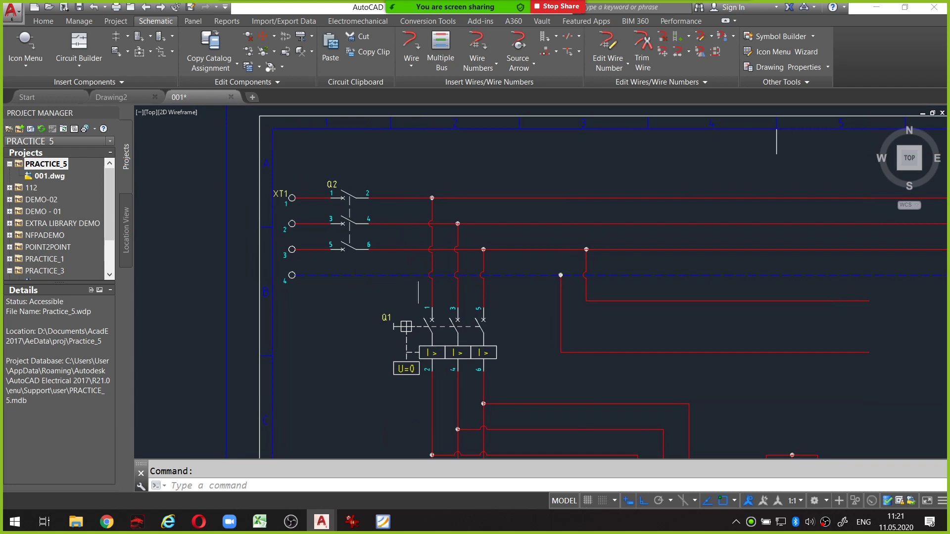
pyautogui.scroll(-5, 558, 279)
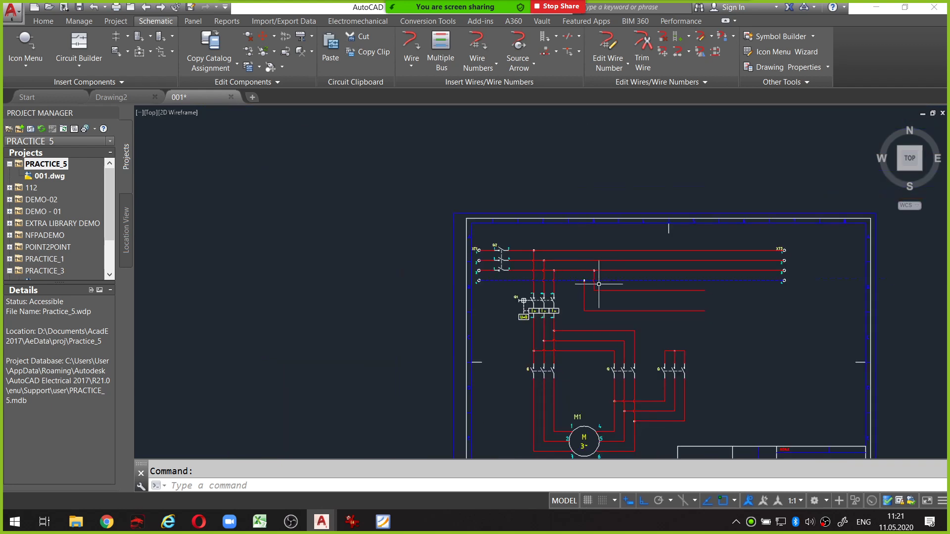
pyautogui.scroll(5, 544, 262)
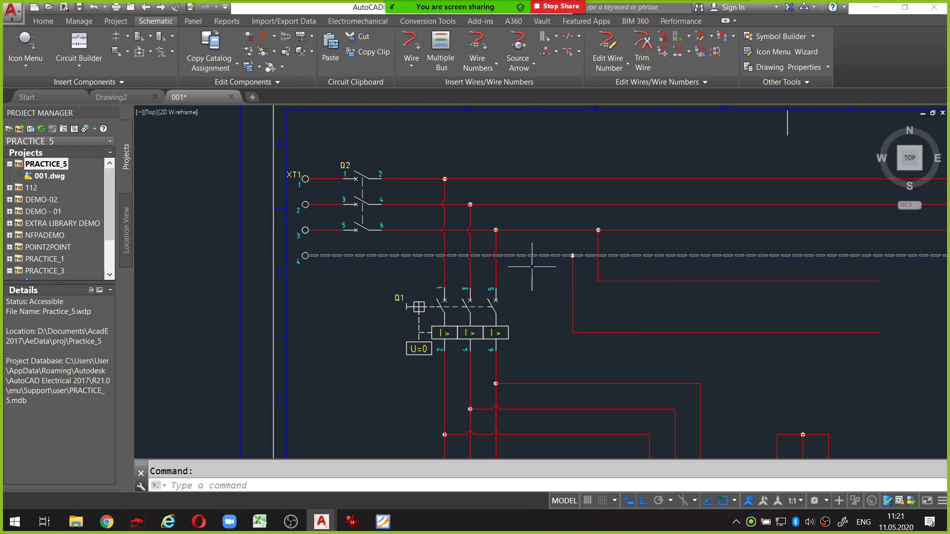
pyautogui.scroll(-1, 532, 255)
pyautogui.scroll(1, 523, 254)
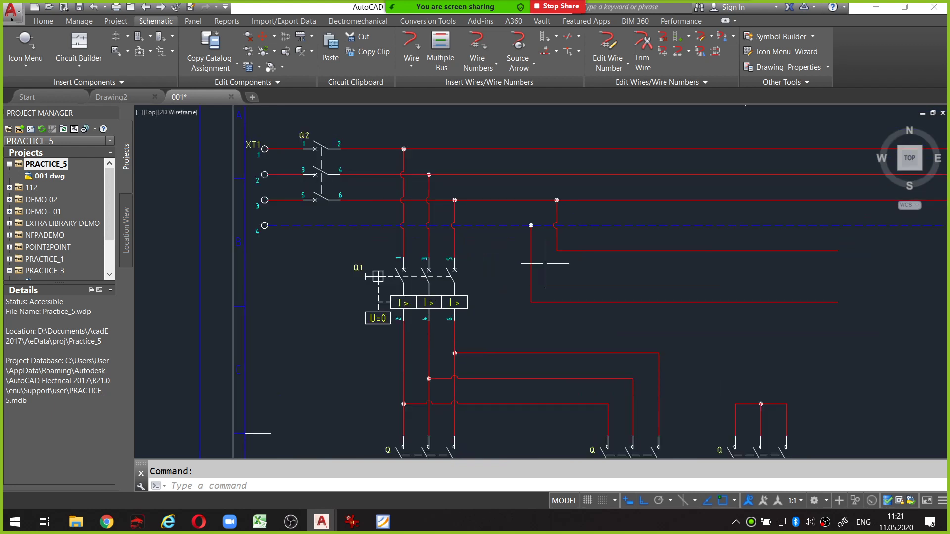
pyautogui.moveTo(545, 255); pyautogui.dragTo(521, 255, button='middle')
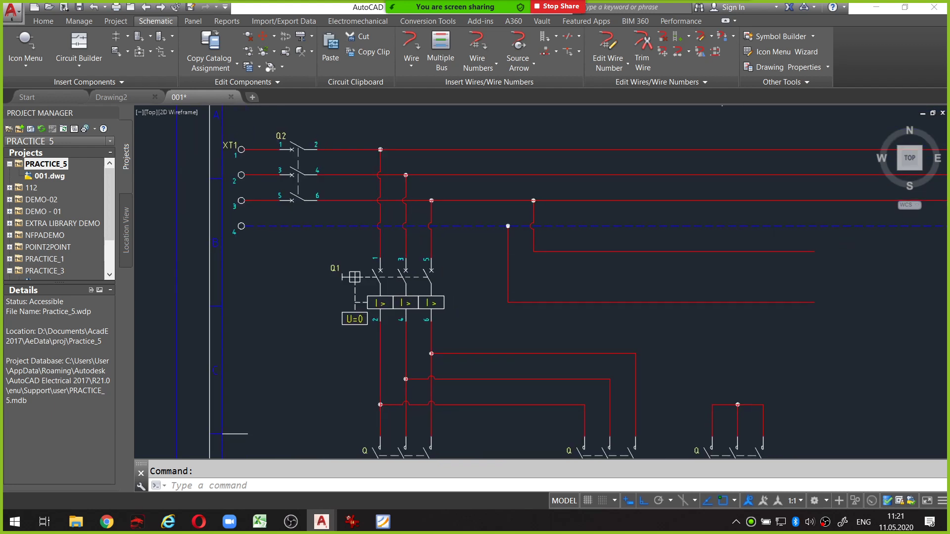
pyautogui.click(508, 249)
pyautogui.click(529, 300)
pyautogui.click(519, 306)
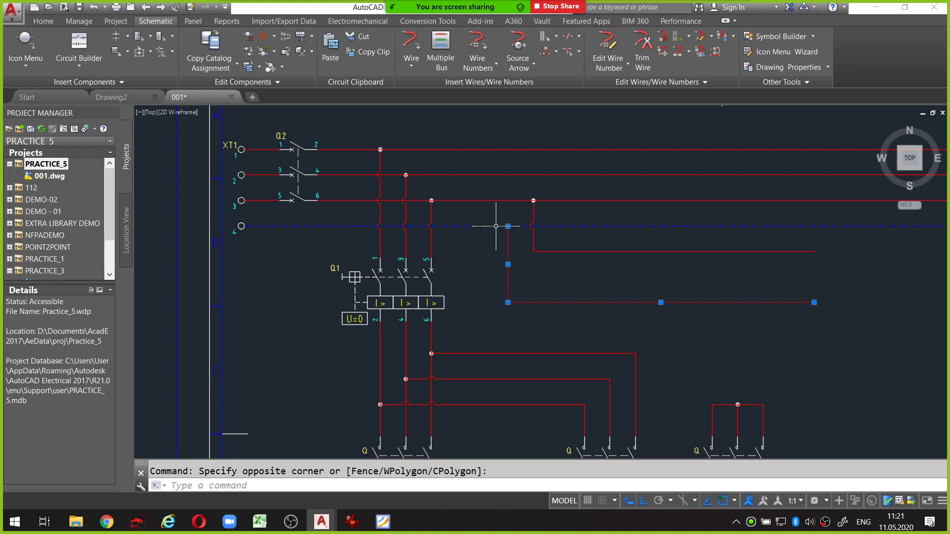
# Convert the vertical branch wire below wire 4 to the BLUWHT 1.0mm^2 wire type
pyautogui.press('Escape')
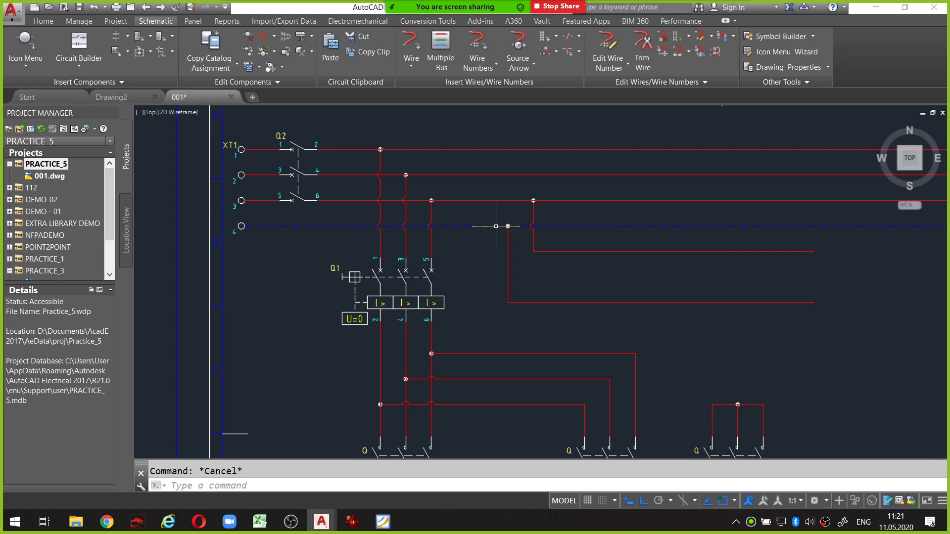
pyautogui.click(508, 261)
pyautogui.rightClick(508, 261)
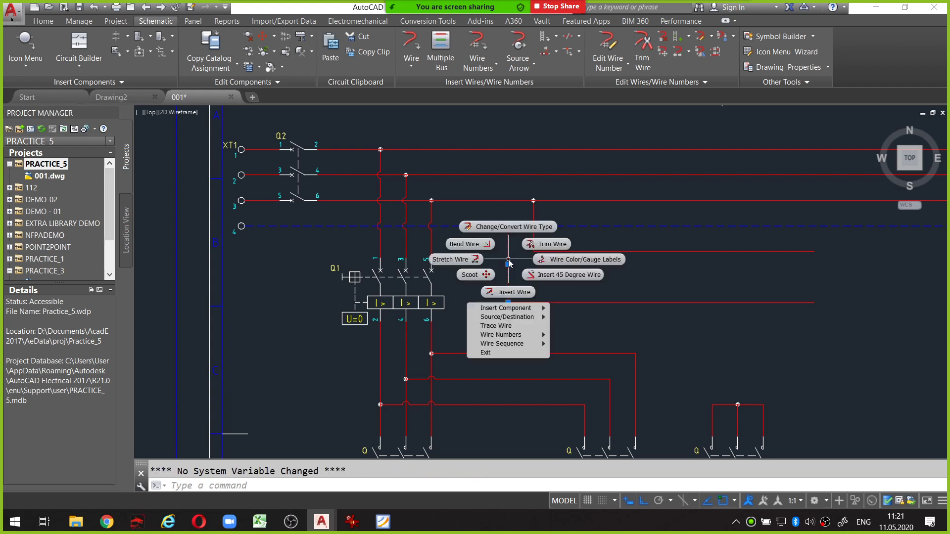
pyautogui.click(509, 226)
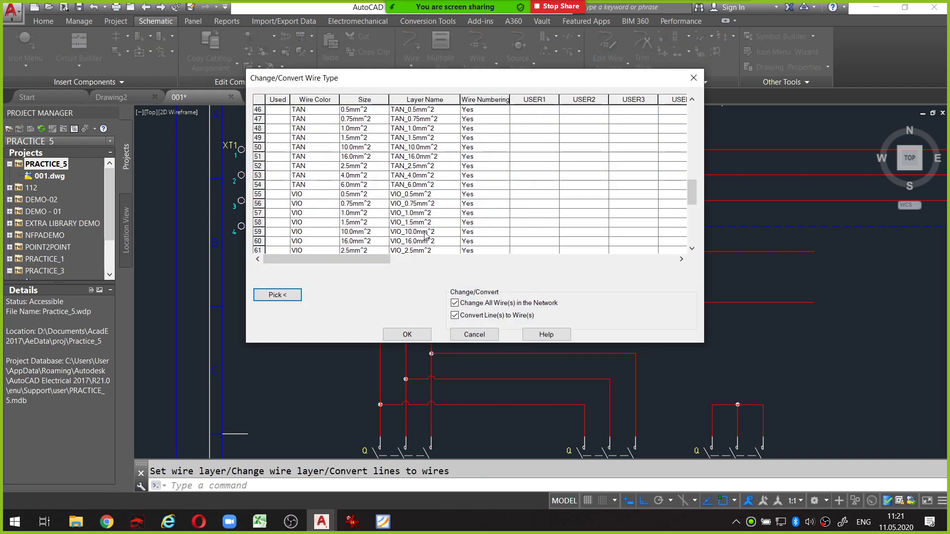
pyautogui.scroll(-3, 424, 236)
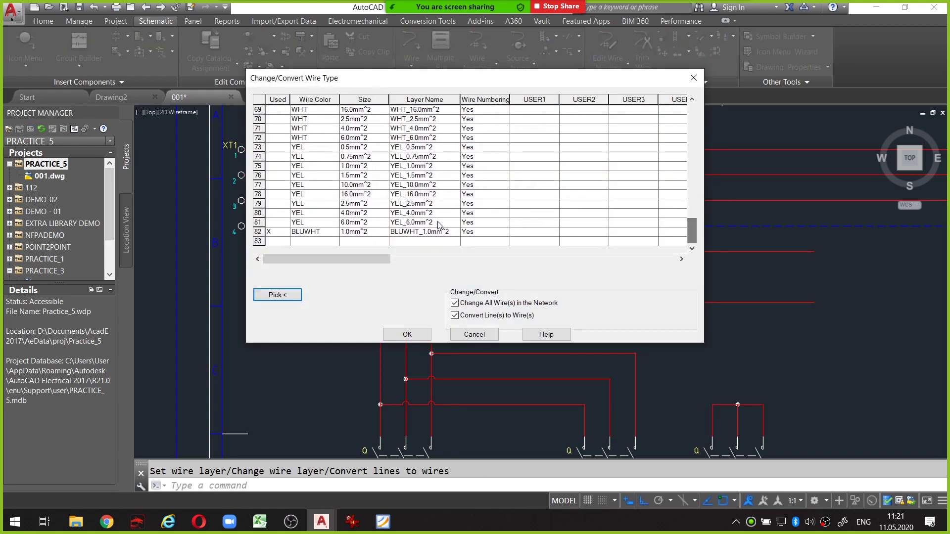
pyautogui.click(289, 232)
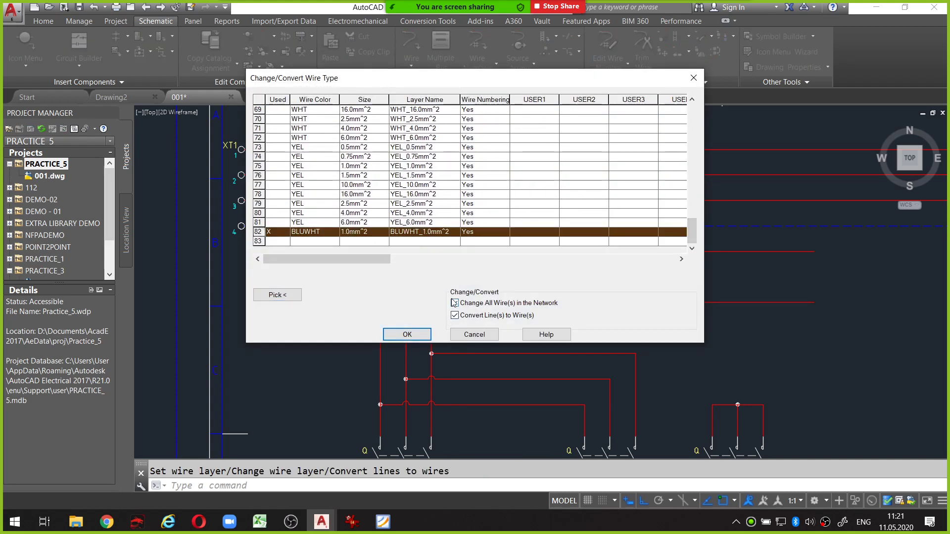
pyautogui.moveTo(507, 92)
pyautogui.mouseDown()
pyautogui.moveTo(348, 259)
pyautogui.moveTo(223, 195)
pyautogui.moveTo(317, 283)
pyautogui.mouseUp()
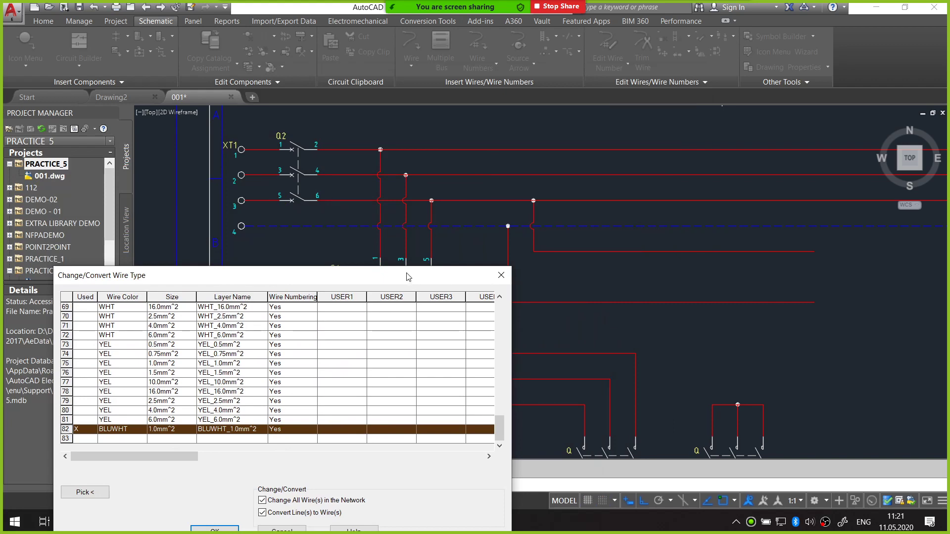
pyautogui.moveTo(410, 281); pyautogui.dragTo(475, 108)
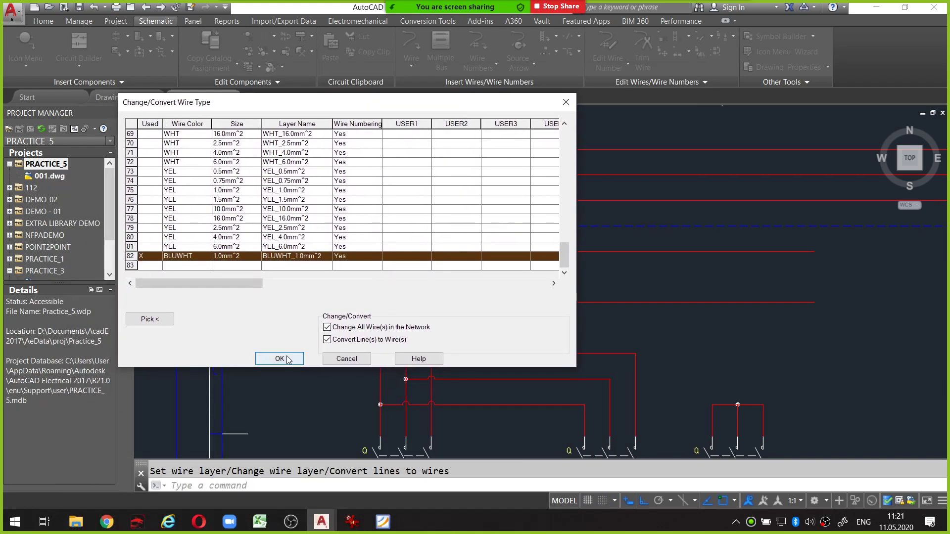
pyautogui.click(279, 358)
pyautogui.scroll(3, 494, 208)
# Finish the previous conversion and locate the red branch wire dropping from wire 3
pyautogui.moveTo(480, 201); pyautogui.dragTo(532, 256, button='middle')
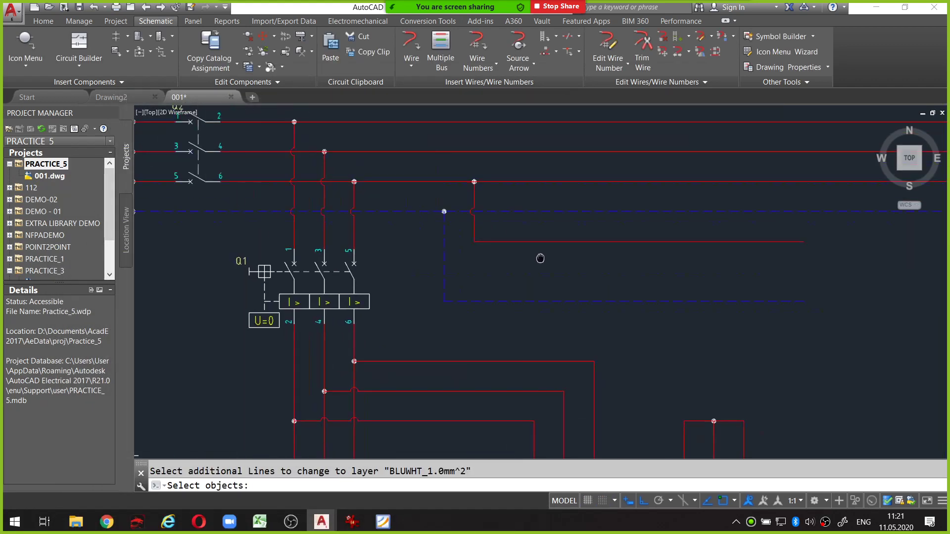
pyautogui.press('Return')
pyautogui.click(532, 256)
pyautogui.scroll(-1, 531, 256)
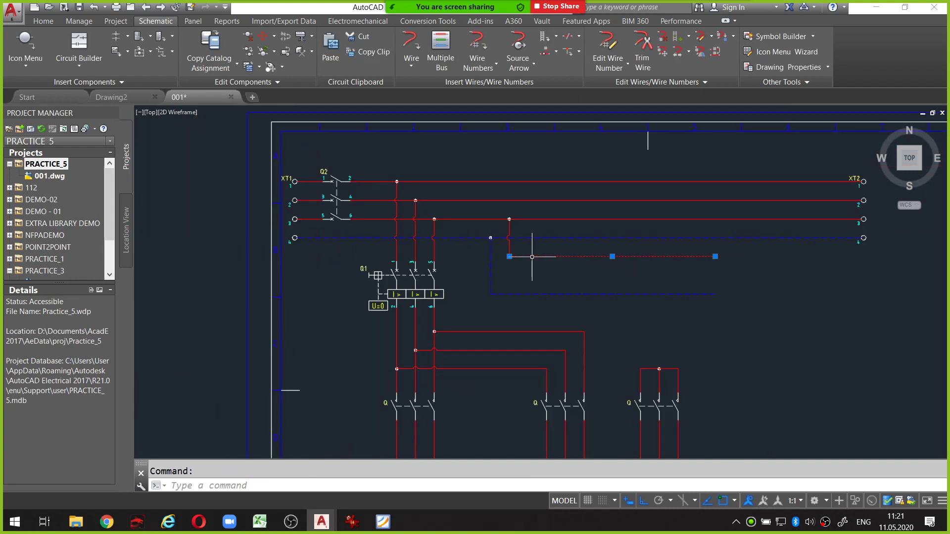
pyautogui.scroll(-1, 524, 257)
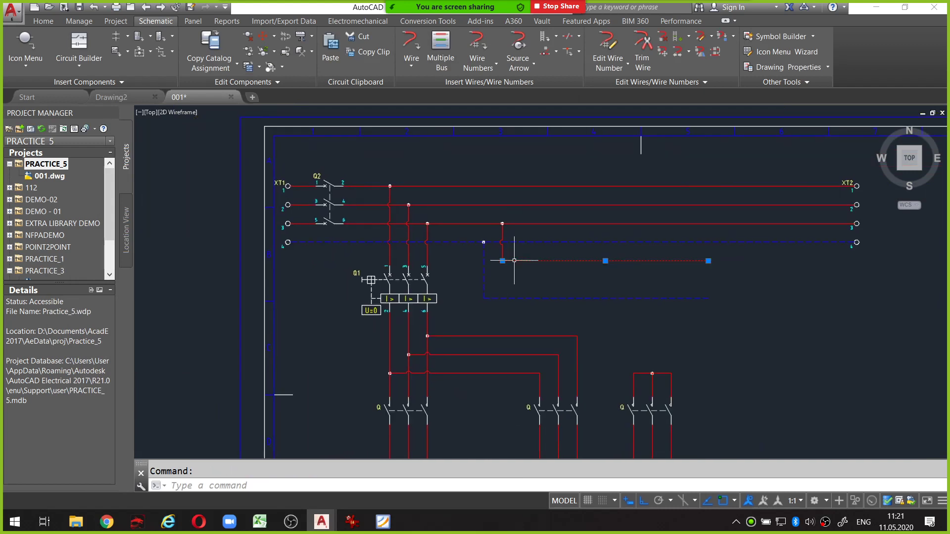
pyautogui.scroll(2, 514, 260)
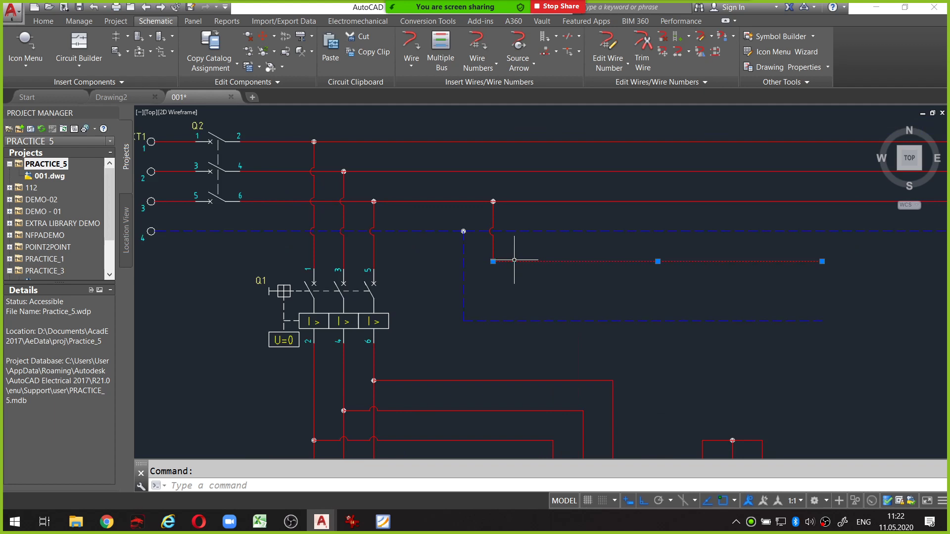
pyautogui.press('Escape')
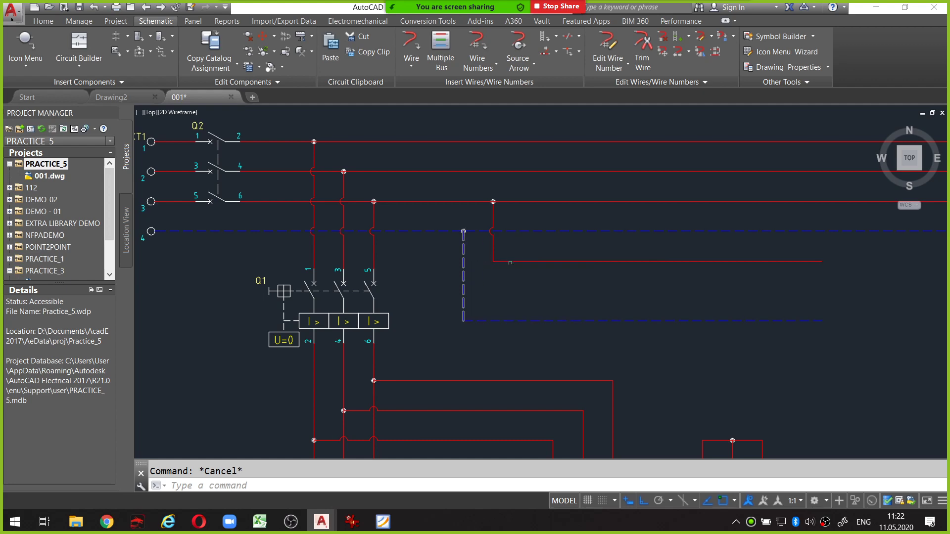
# Convert the red branch wire and its corner segments to RED 1.0mm^2
pyautogui.click(510, 262)
pyautogui.rightClick(510, 262)
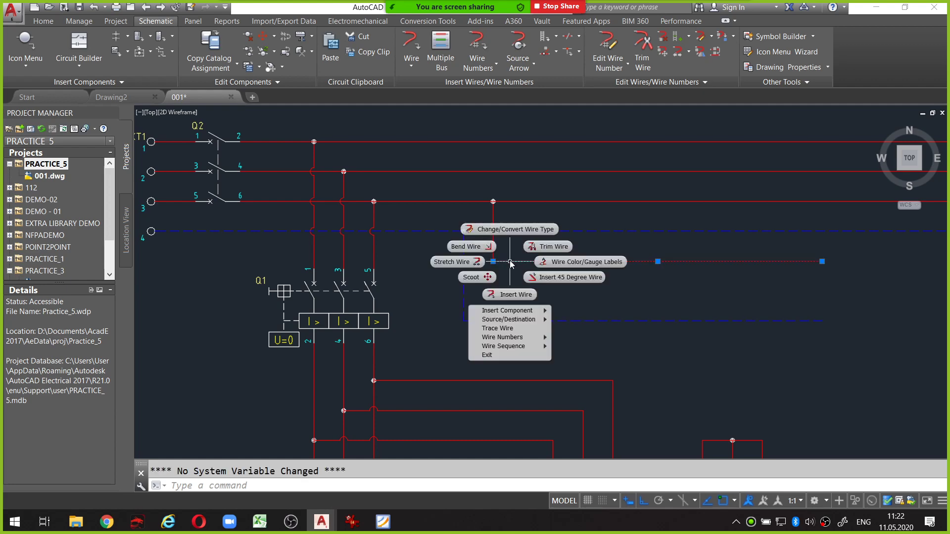
pyautogui.click(515, 231)
pyautogui.moveTo(693, 186); pyautogui.dragTo(694, 175)
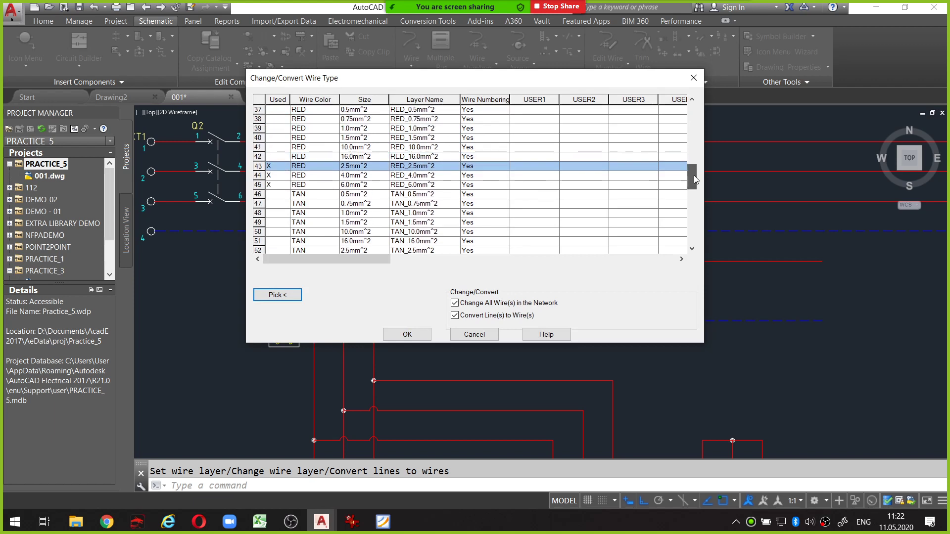
pyautogui.click(261, 128)
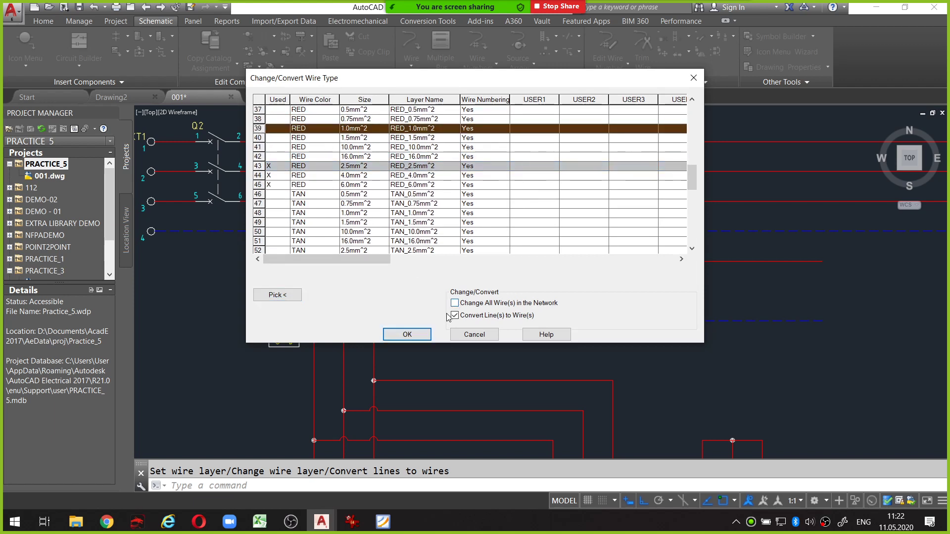
pyautogui.click(407, 335)
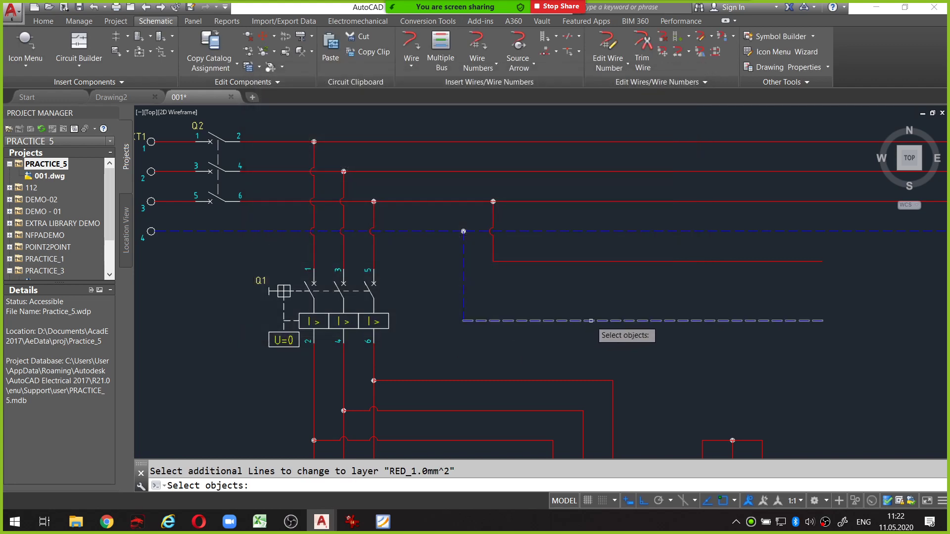
pyautogui.click(564, 261)
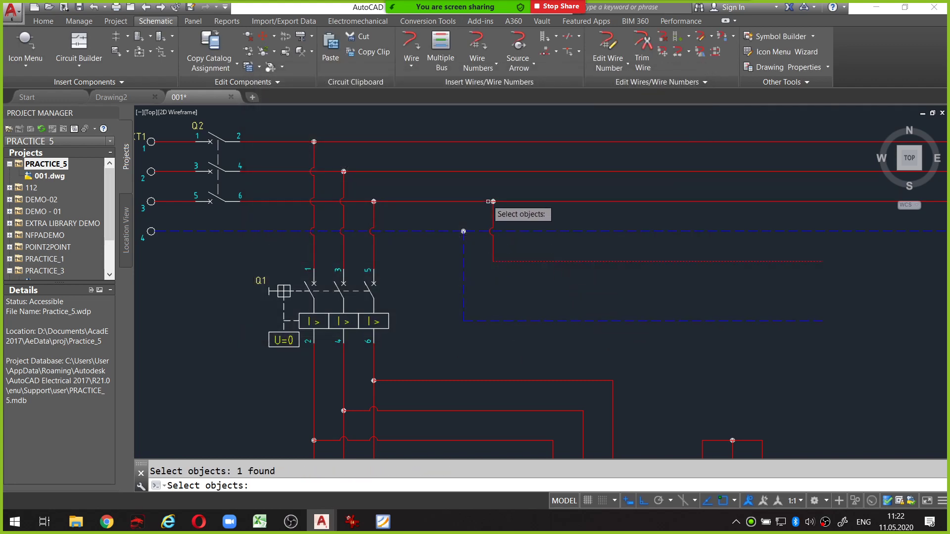
pyautogui.click(474, 177)
pyautogui.click(531, 288)
pyautogui.press('Return')
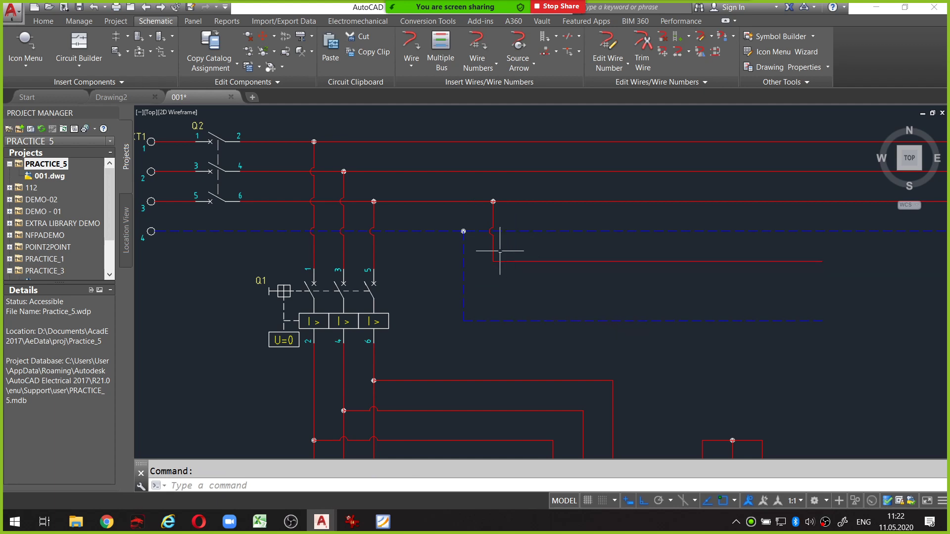
pyautogui.scroll(4, 574, 265)
pyautogui.scroll(-4, 576, 266)
pyautogui.scroll(-3, 616, 270)
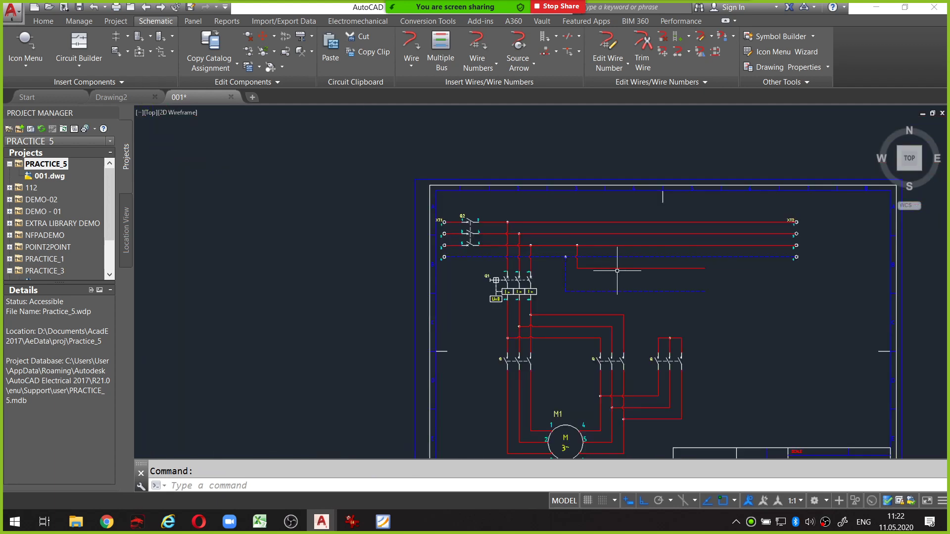
pyautogui.moveTo(613, 269); pyautogui.dragTo(606, 250, button='middle')
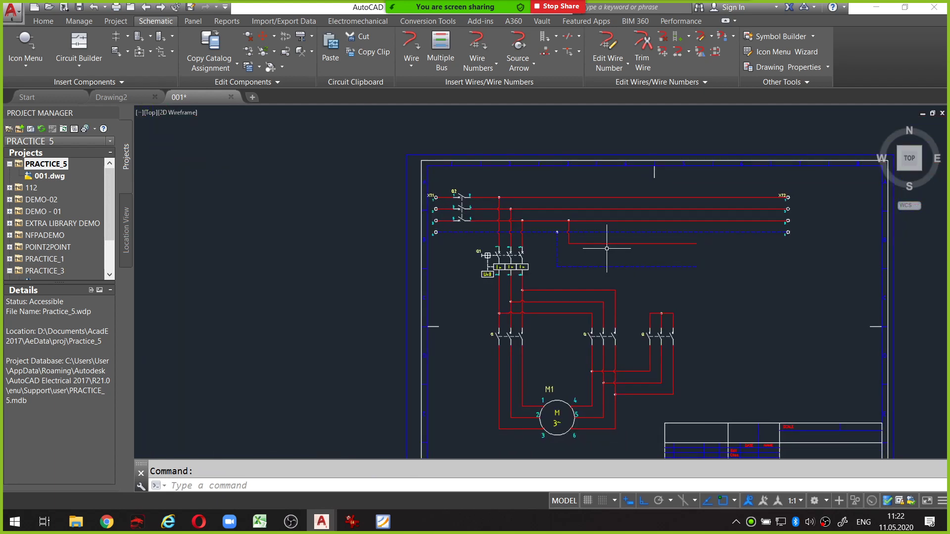
pyautogui.scroll(2, 607, 249)
pyautogui.moveTo(606, 248); pyautogui.dragTo(604, 263, button='middle')
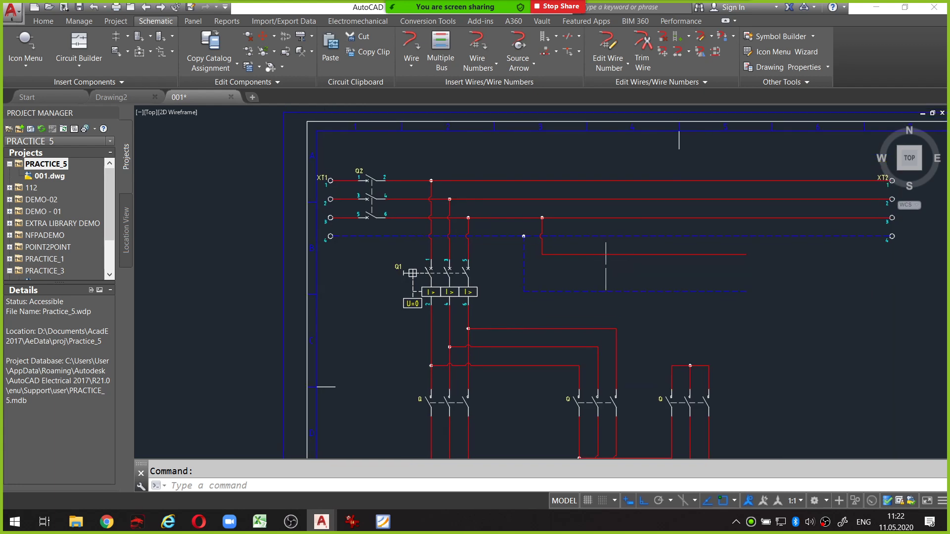
pyautogui.scroll(-2, 713, 253)
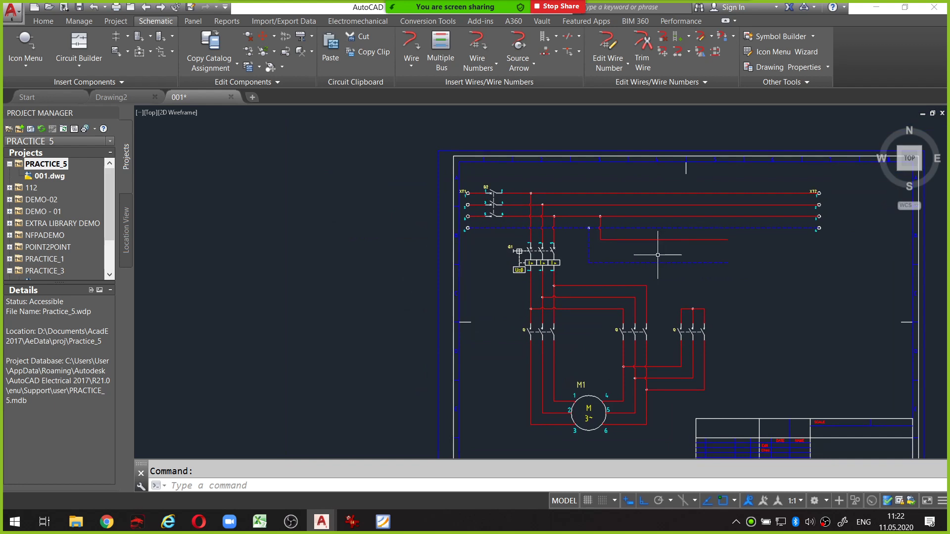
pyautogui.scroll(2, 601, 217)
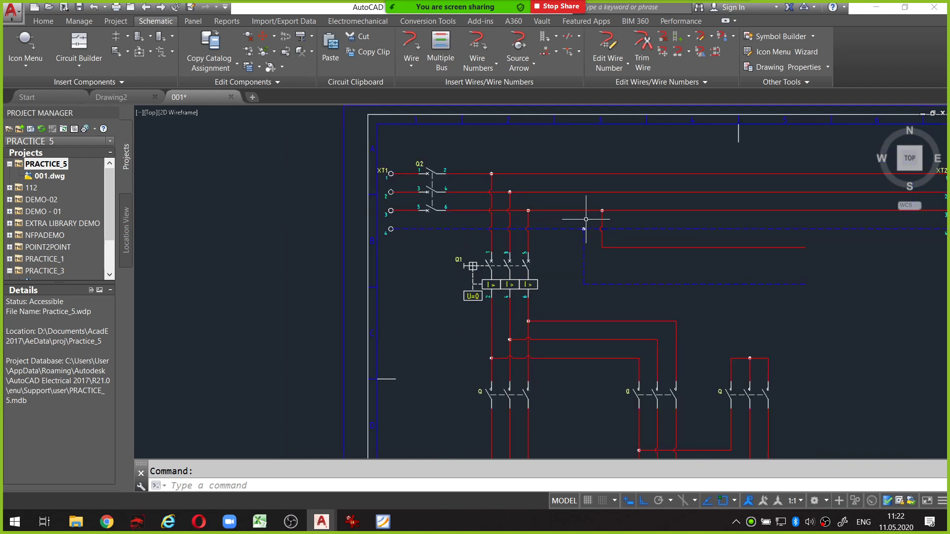
pyautogui.moveTo(584, 220); pyautogui.dragTo(558, 239, button='middle')
pyautogui.scroll(-2, 524, 247)
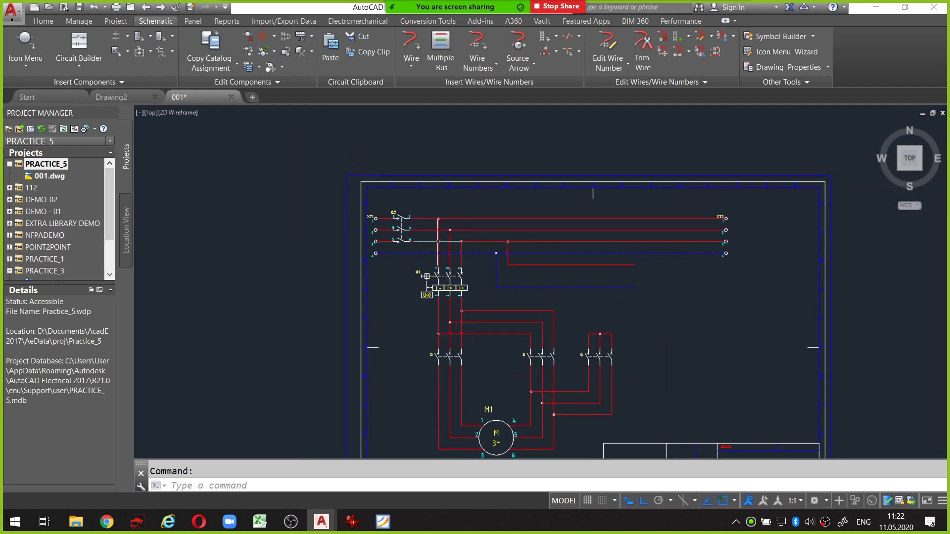
pyautogui.scroll(2, 437, 241)
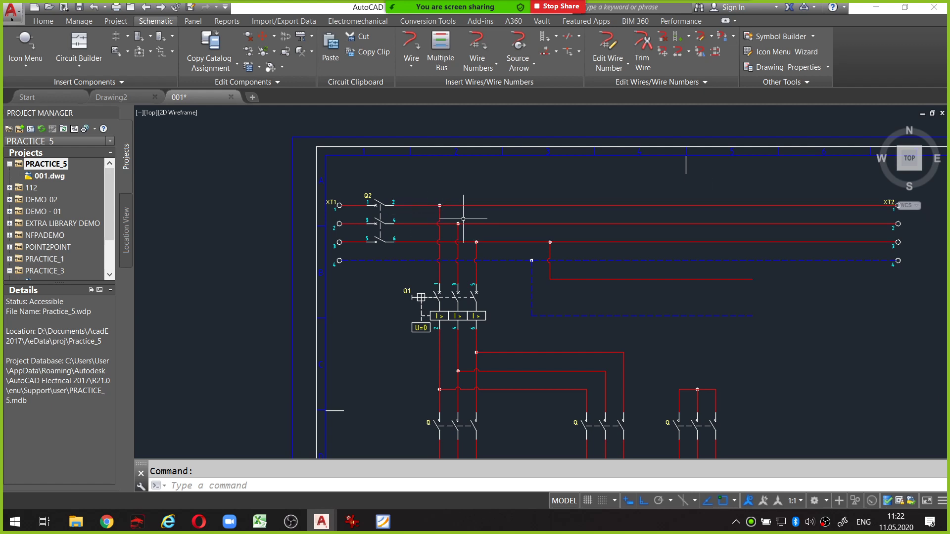
pyautogui.scroll(-2, 556, 277)
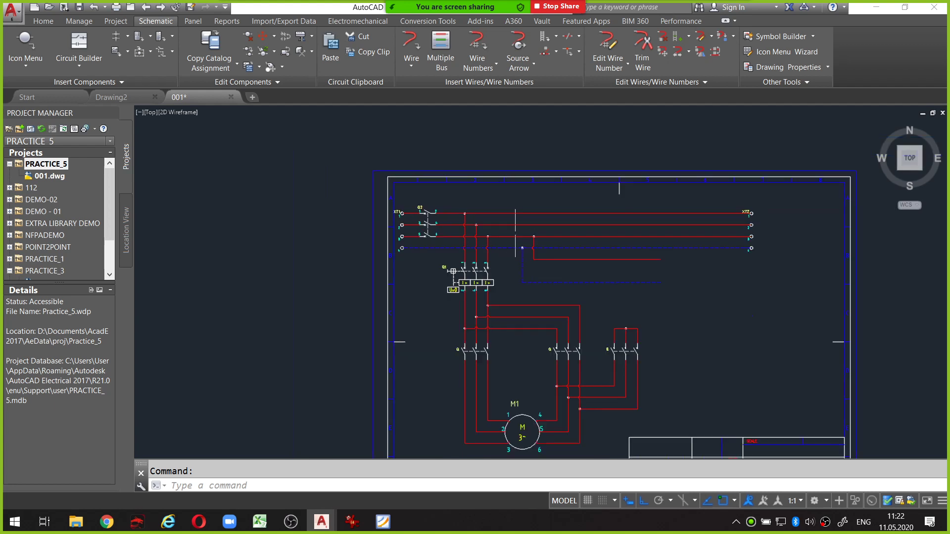
pyautogui.scroll(-1, 557, 277)
pyautogui.scroll(1, 557, 277)
pyautogui.moveTo(557, 277); pyautogui.dragTo(555, 249, button='middle')
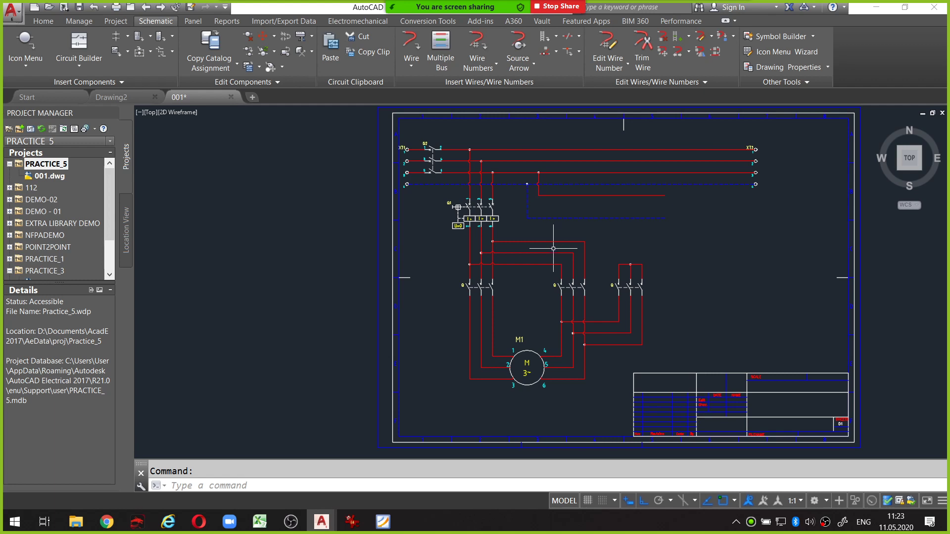
# Set 3 Phase wire numbering to base A_ with incrementing suffix L1, giving A_L1–A_L3
pyautogui.click(489, 69)
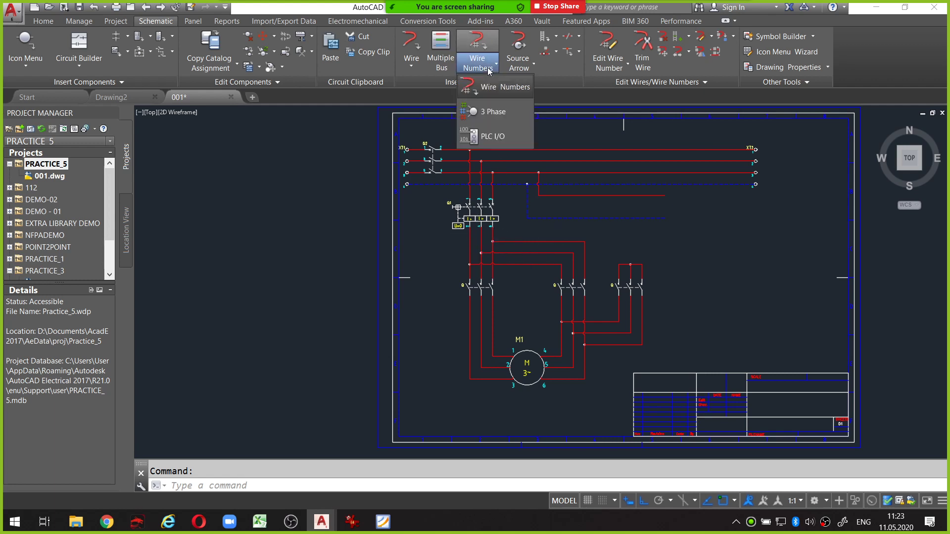
pyautogui.click(498, 113)
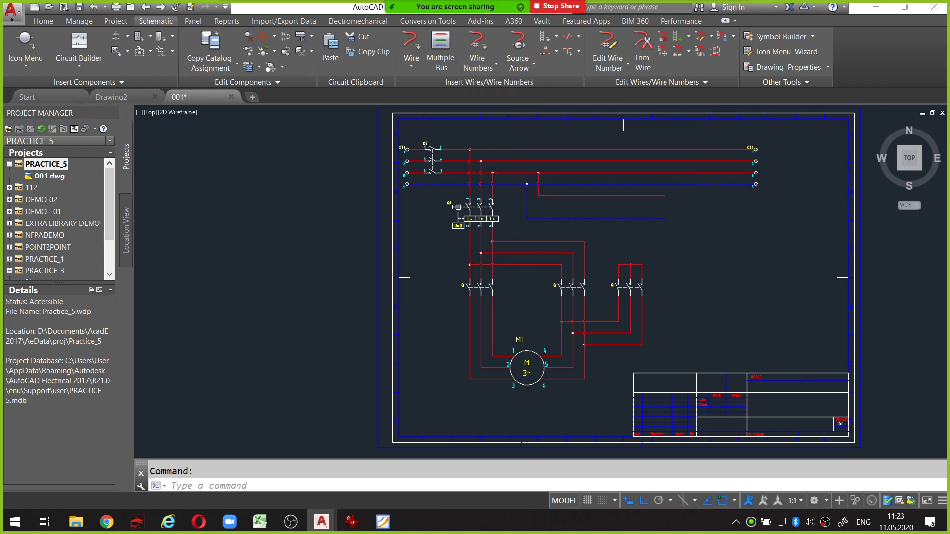
pyautogui.click(386, 214)
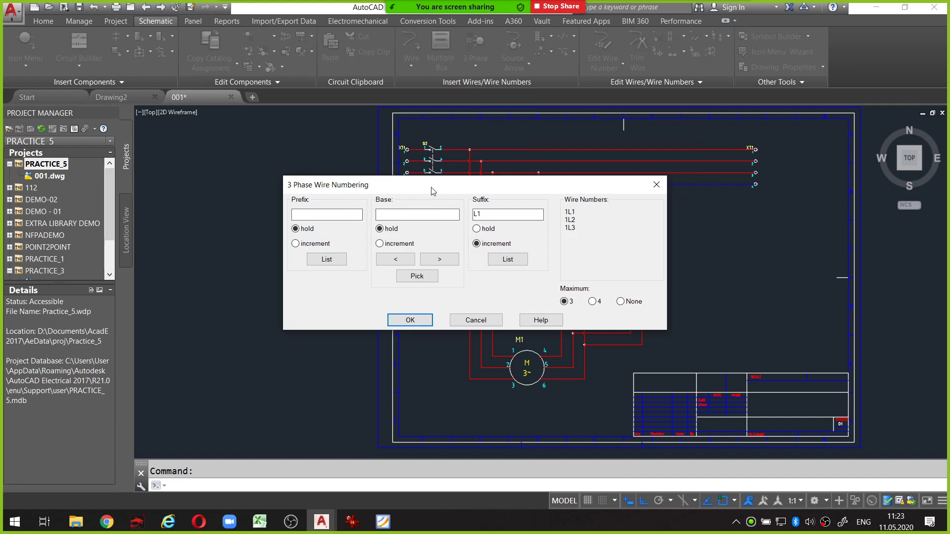
pyautogui.moveTo(432, 191); pyautogui.dragTo(489, 190)
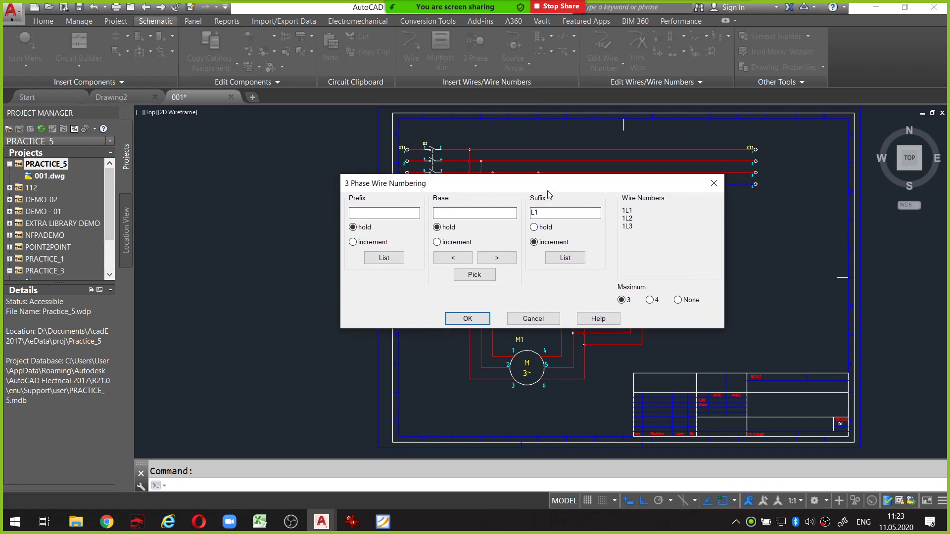
pyautogui.moveTo(547, 191); pyautogui.dragTo(593, 224)
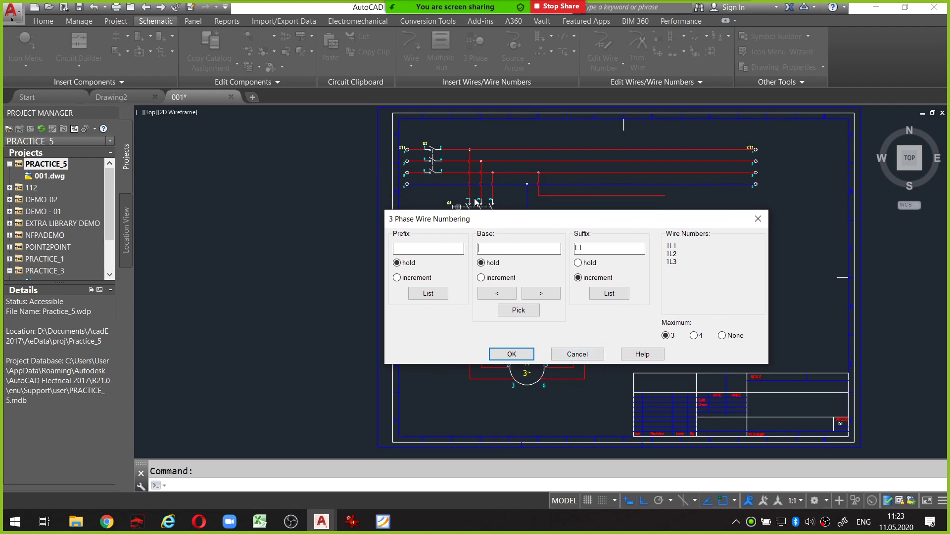
pyautogui.hotkey('ctrl', 'shift', '1')
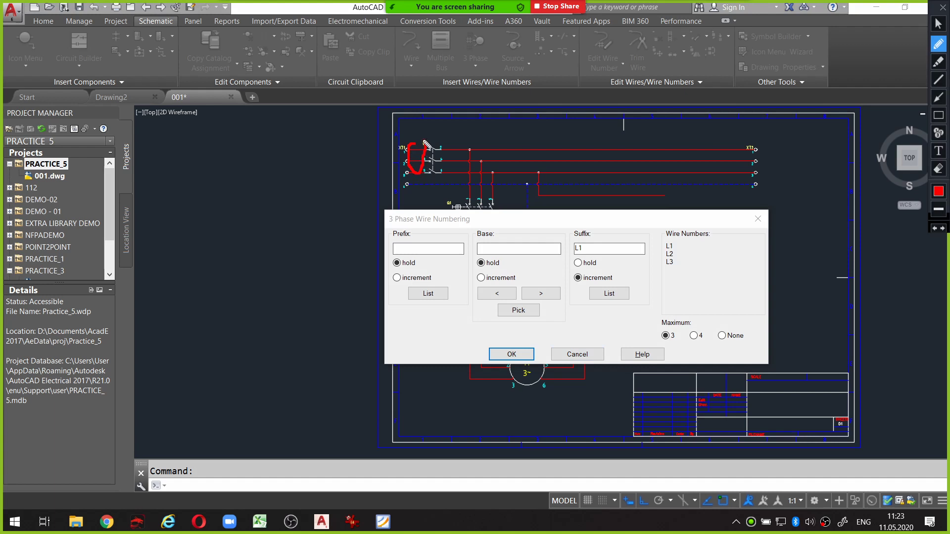
pyautogui.moveTo(511, 143); pyautogui.dragTo(521, 135)
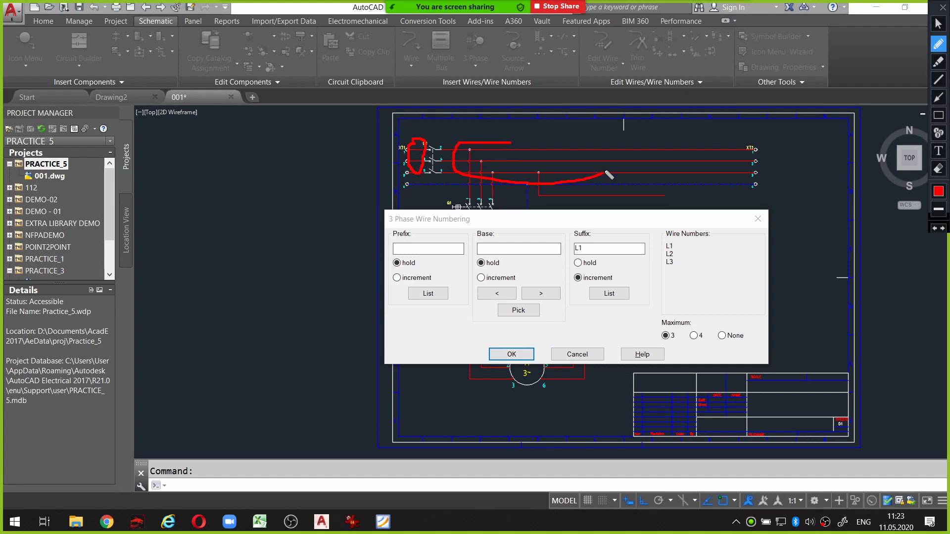
pyautogui.hotkey('ctrl', 'shift', '1')
pyautogui.write('A_')
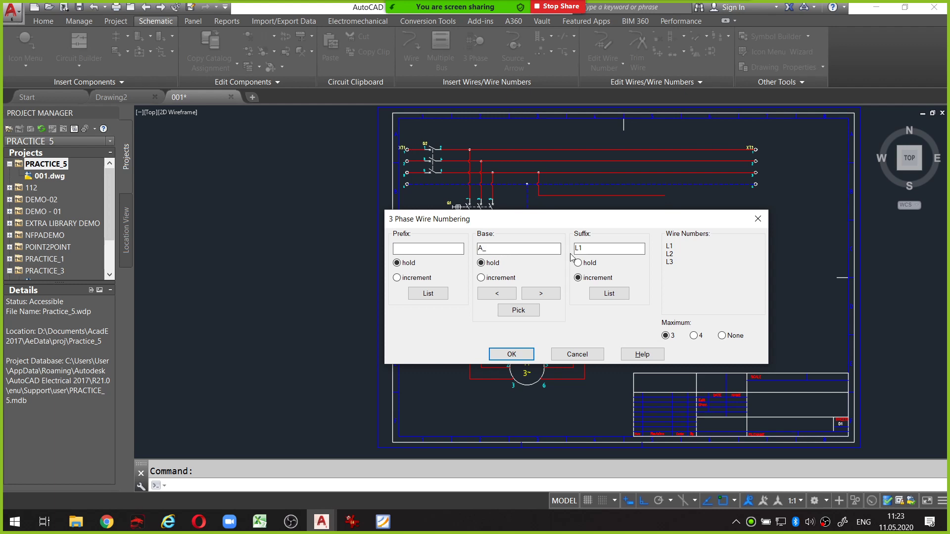
pyautogui.click(604, 250)
# Place A_L1, A_L2 and A_L3 on the three incoming wires from XT1
pyautogui.click(511, 354)
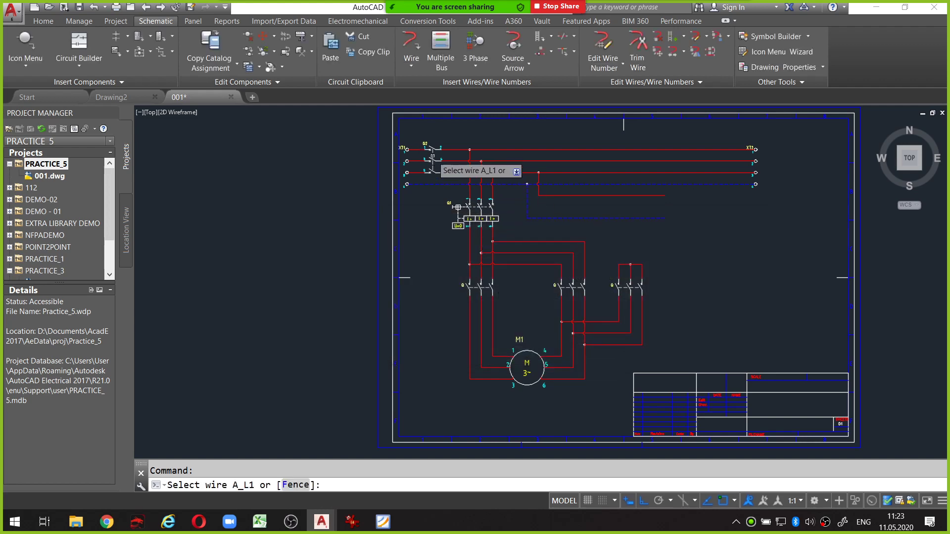
pyautogui.scroll(4, 414, 158)
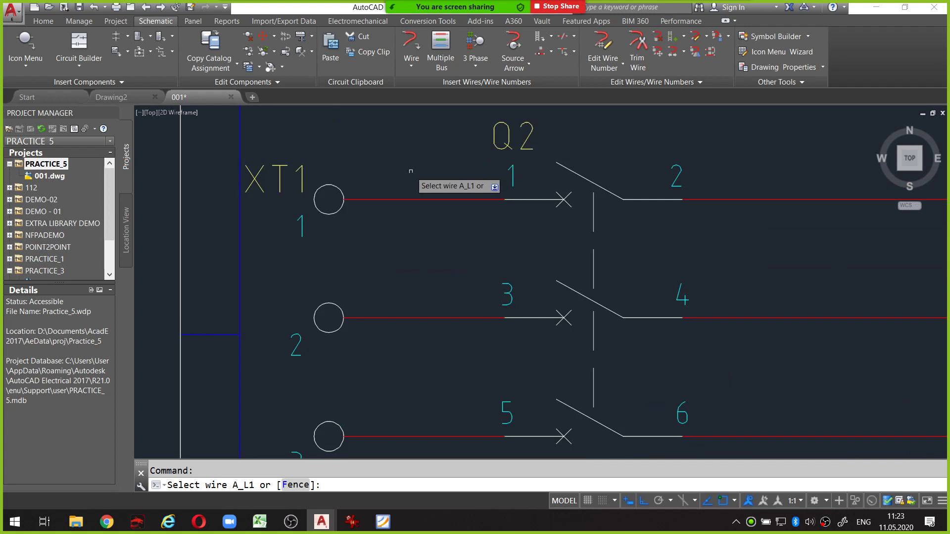
pyautogui.click(412, 200)
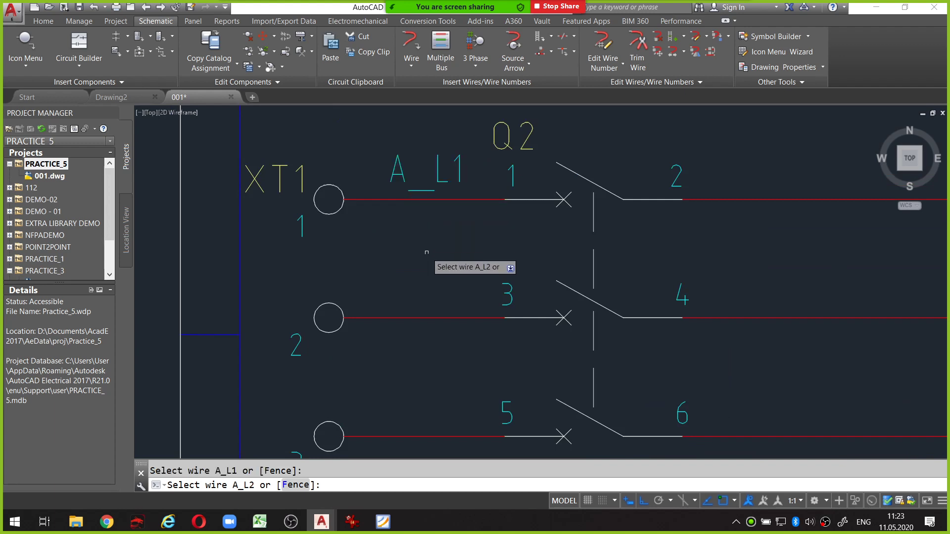
pyautogui.click(421, 317)
pyautogui.scroll(-2, 436, 360)
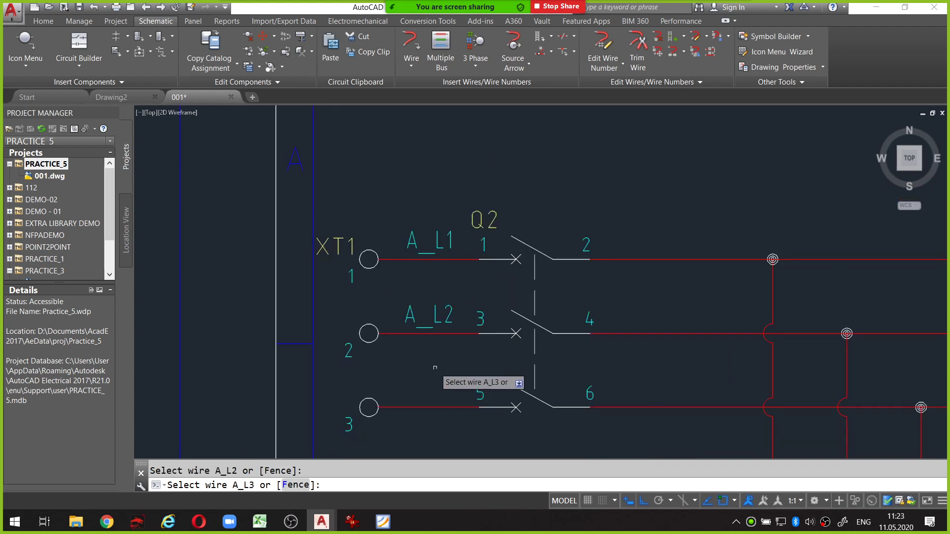
pyautogui.click(430, 407)
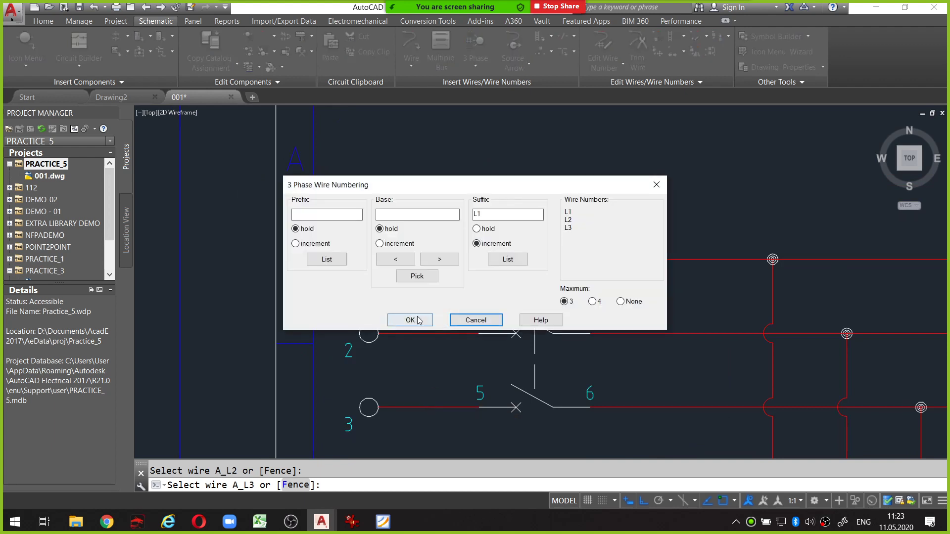
pyautogui.click(410, 319)
pyautogui.scroll(-2, 579, 343)
pyautogui.press('Escape')
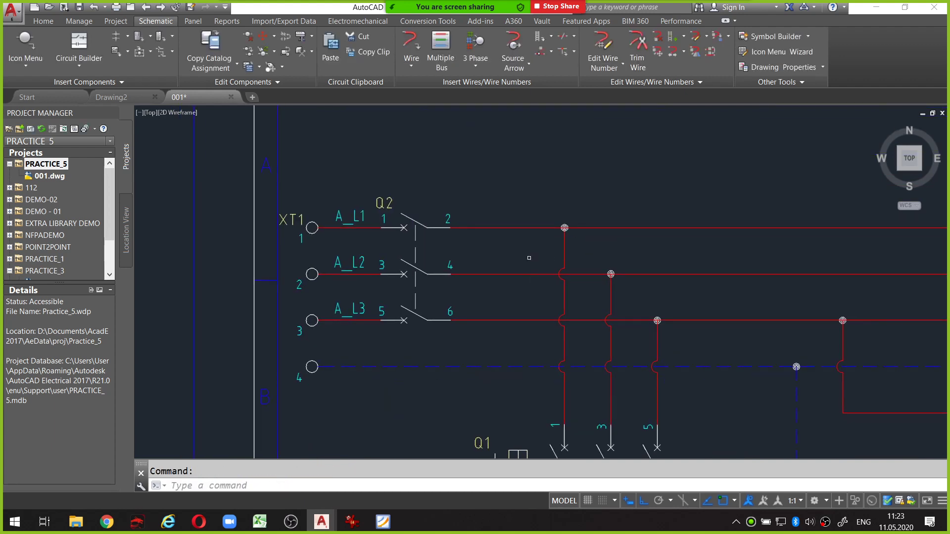
pyautogui.scroll(-1, 579, 342)
pyautogui.moveTo(417, 233); pyautogui.dragTo(401, 221, button='middle')
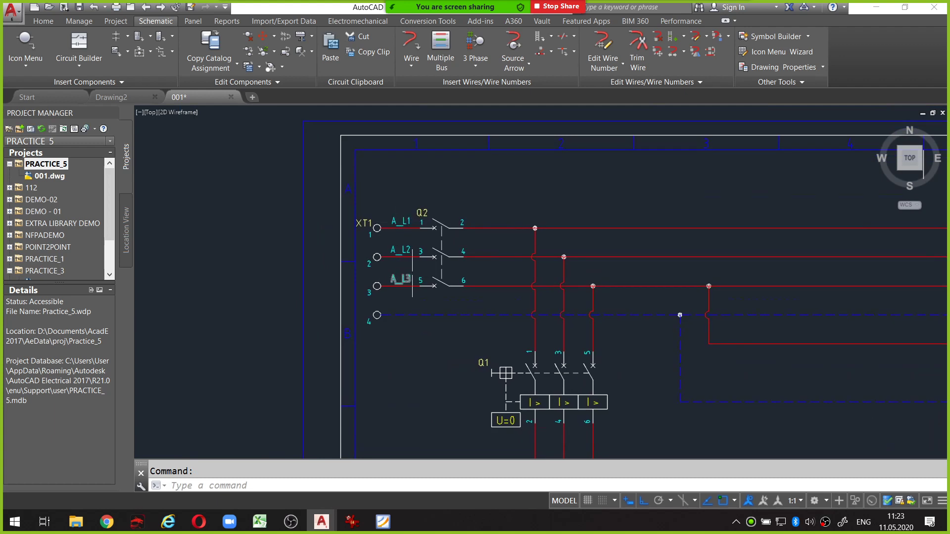
pyautogui.scroll(-1, 414, 274)
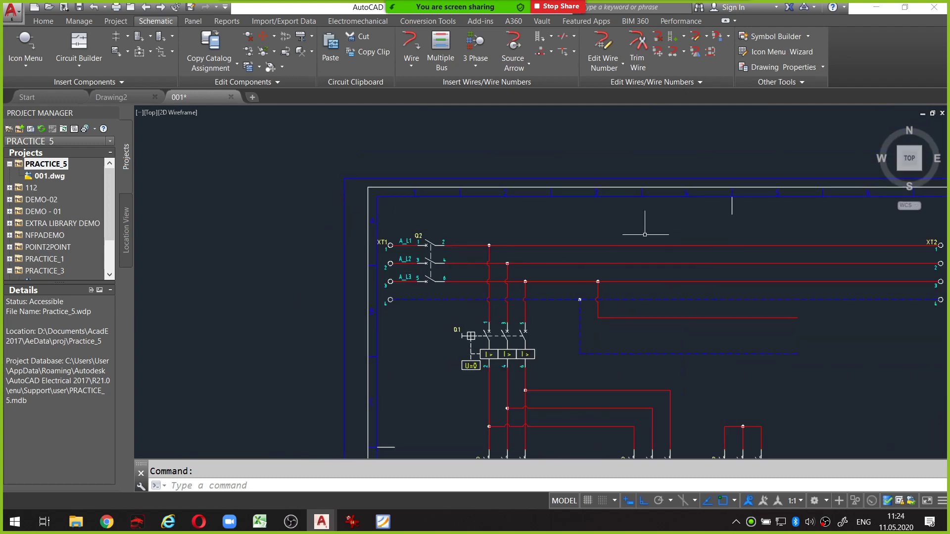
# Number the three long wires to XT2 L1, L2 and L3 using incrementing 3 Phase numbering
pyautogui.click(485, 51)
pyautogui.moveTo(487, 192)
pyautogui.mouseDown()
pyautogui.moveTo(373, 253)
pyautogui.moveTo(366, 244)
pyautogui.mouseUp()
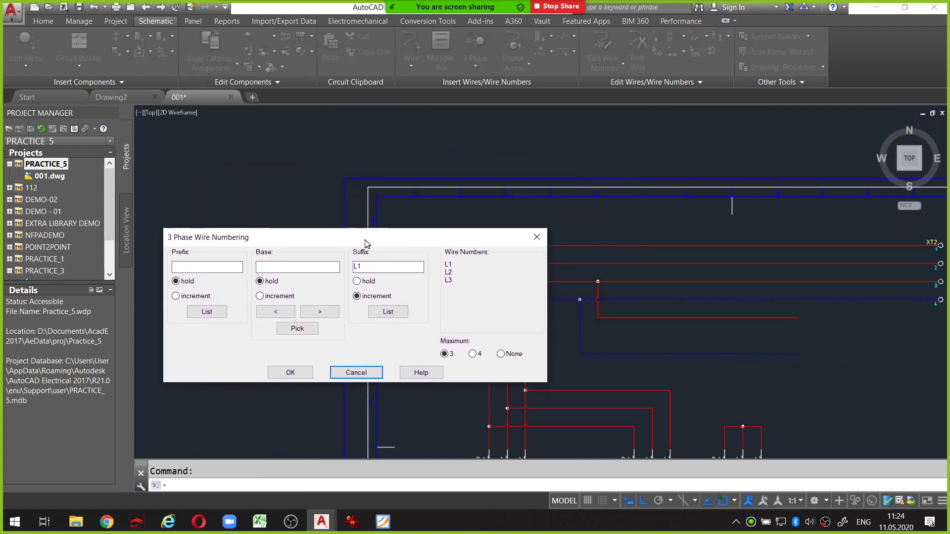
pyautogui.click(296, 366)
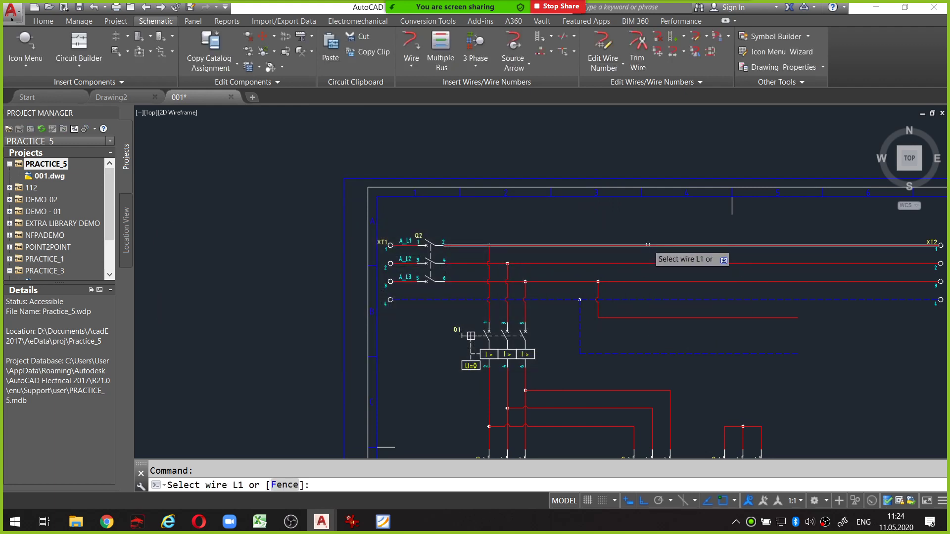
pyautogui.click(648, 245)
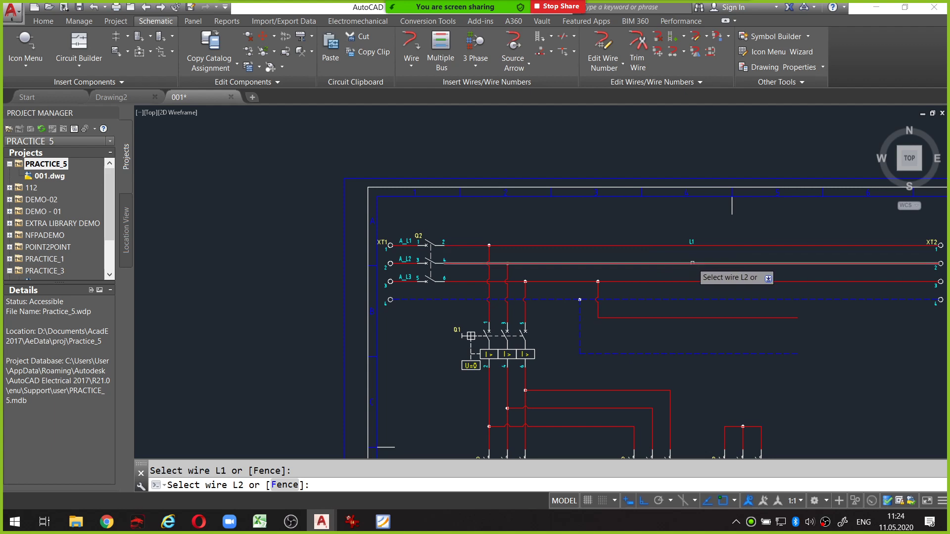
pyautogui.click(692, 262)
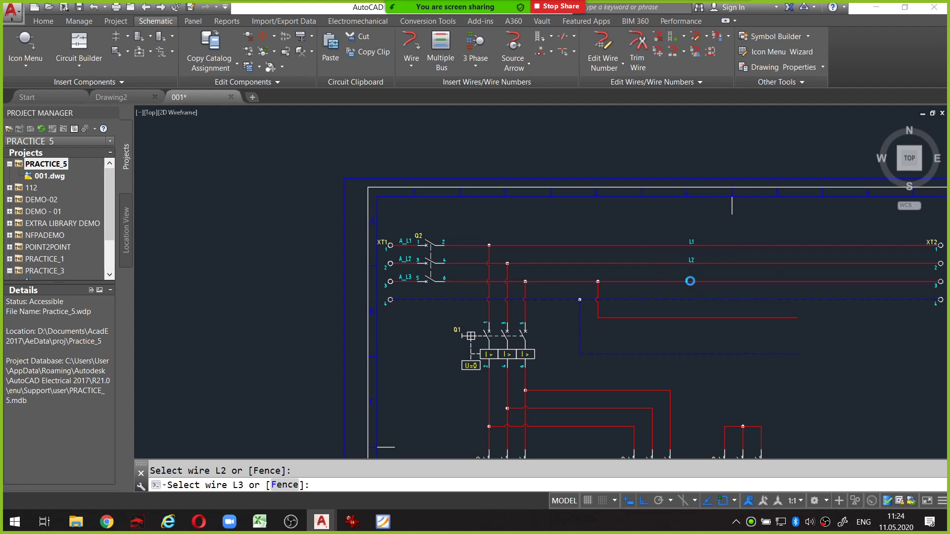
pyautogui.click(690, 281)
pyautogui.click(424, 319)
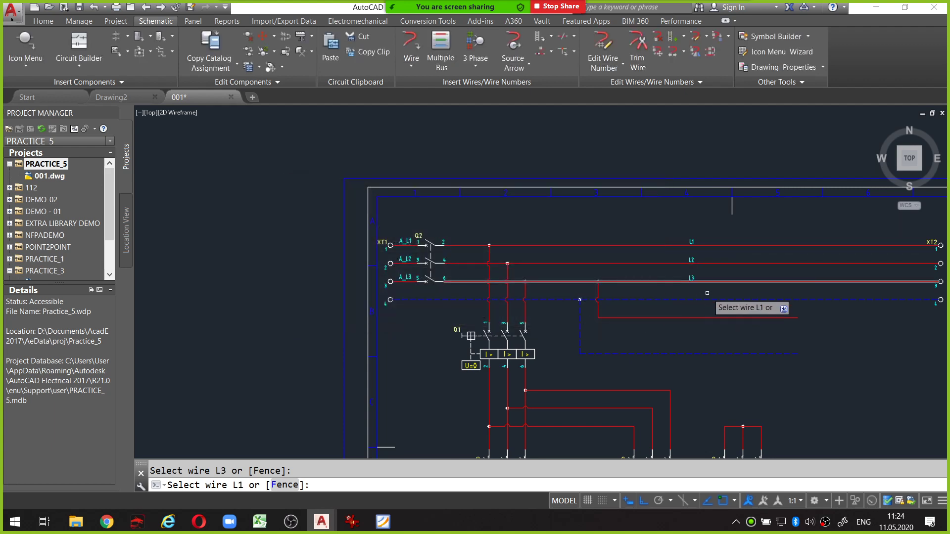
pyautogui.moveTo(713, 275); pyautogui.dragTo(705, 258, button='middle')
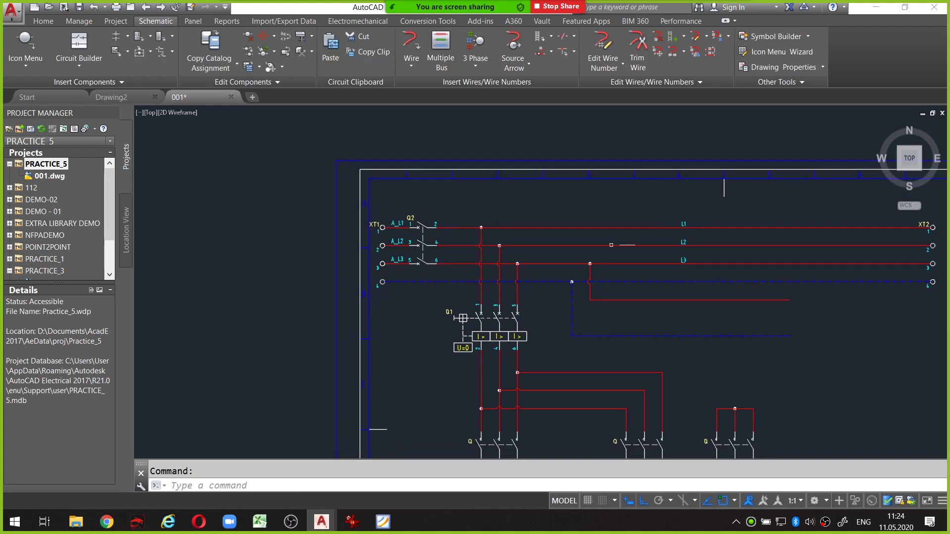
pyautogui.scroll(4, 435, 285)
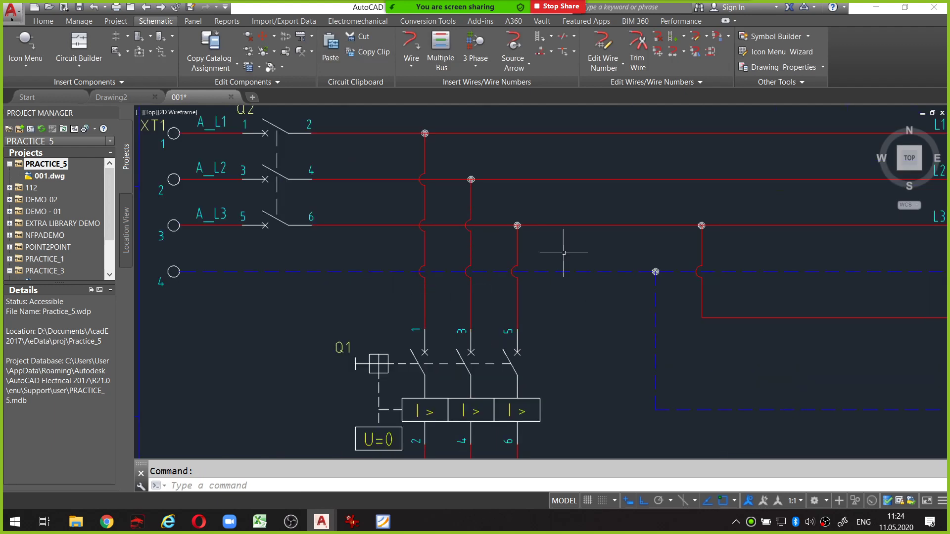
pyautogui.moveTo(489, 268); pyautogui.dragTo(493, 305, button='middle')
pyautogui.scroll(-5, 473, 201)
pyautogui.scroll(3, 552, 212)
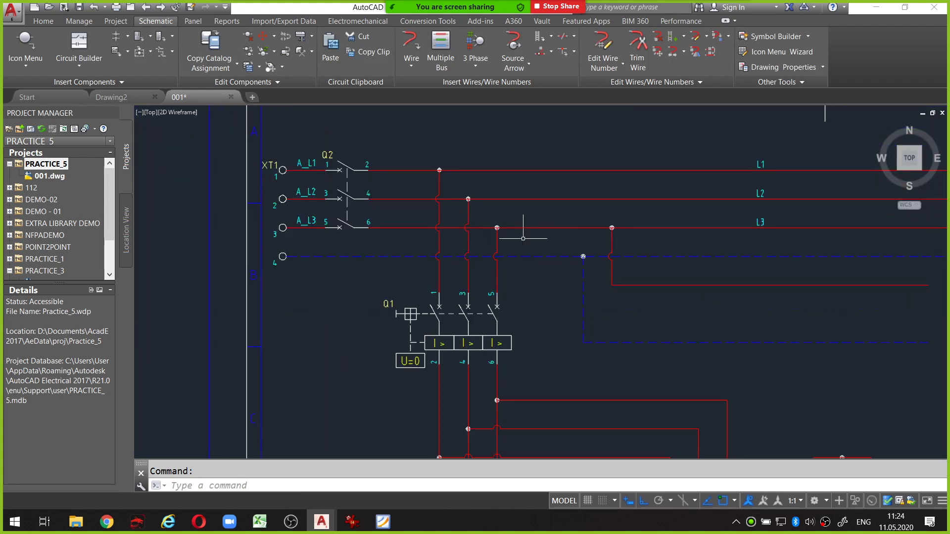
pyautogui.click(532, 235)
pyautogui.click(513, 162)
pyautogui.press('Escape')
pyautogui.scroll(-3, 495, 238)
pyautogui.scroll(-2, 500, 276)
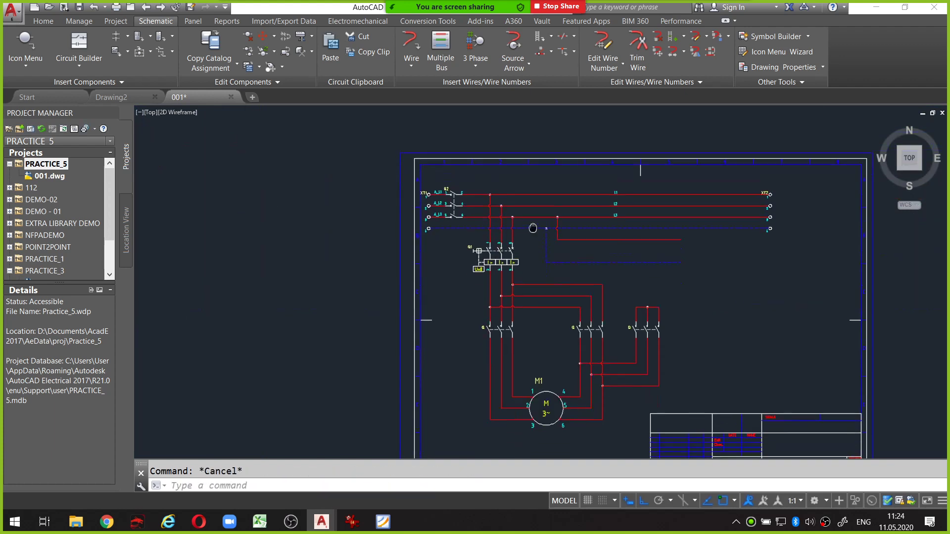
pyautogui.scroll(3, 519, 207)
pyautogui.scroll(3, 518, 208)
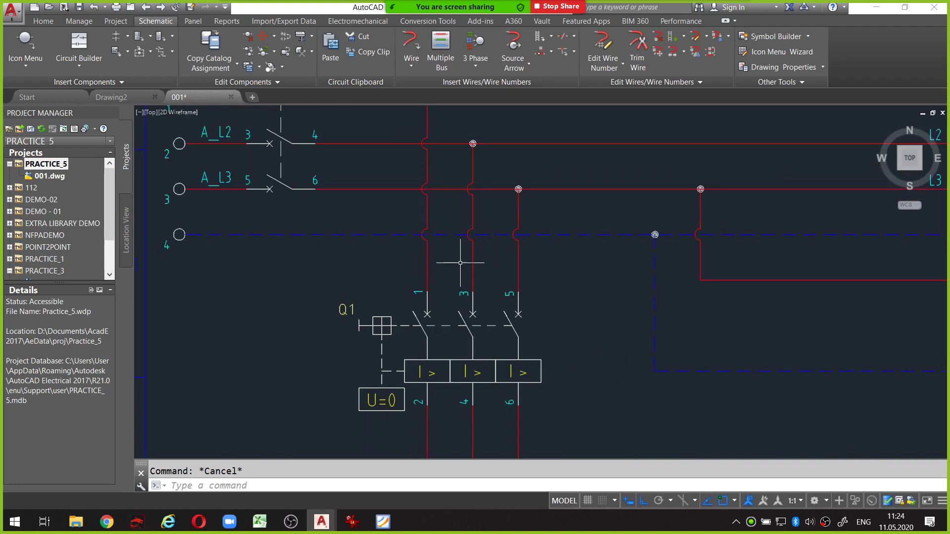
pyautogui.scroll(-4, 446, 257)
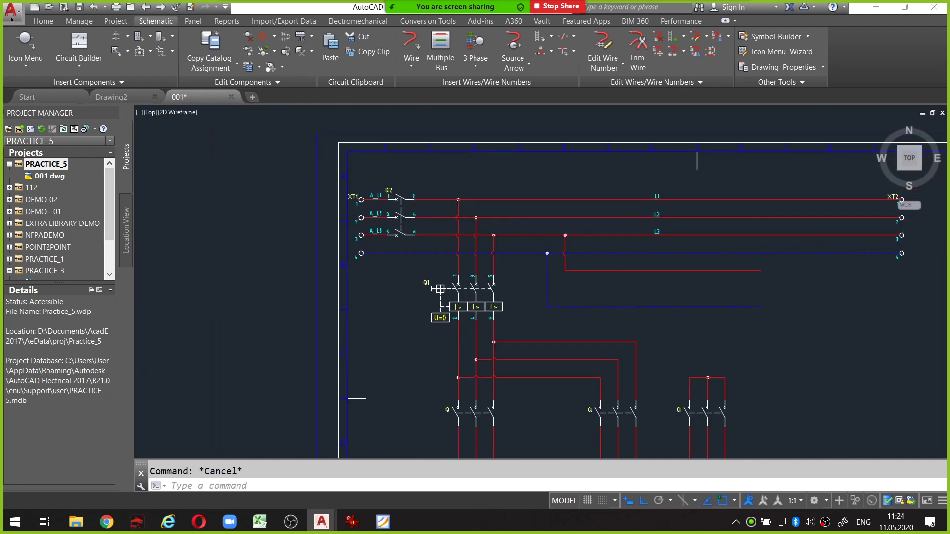
pyautogui.scroll(-2, 509, 247)
pyautogui.scroll(2, 508, 250)
pyautogui.scroll(-2, 508, 248)
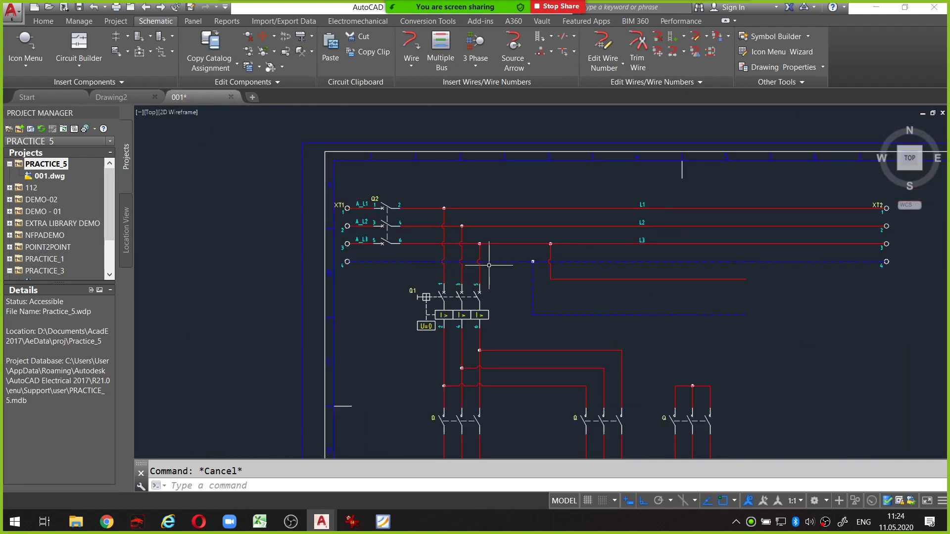
pyautogui.scroll(-1, 509, 244)
pyautogui.scroll(3, 508, 244)
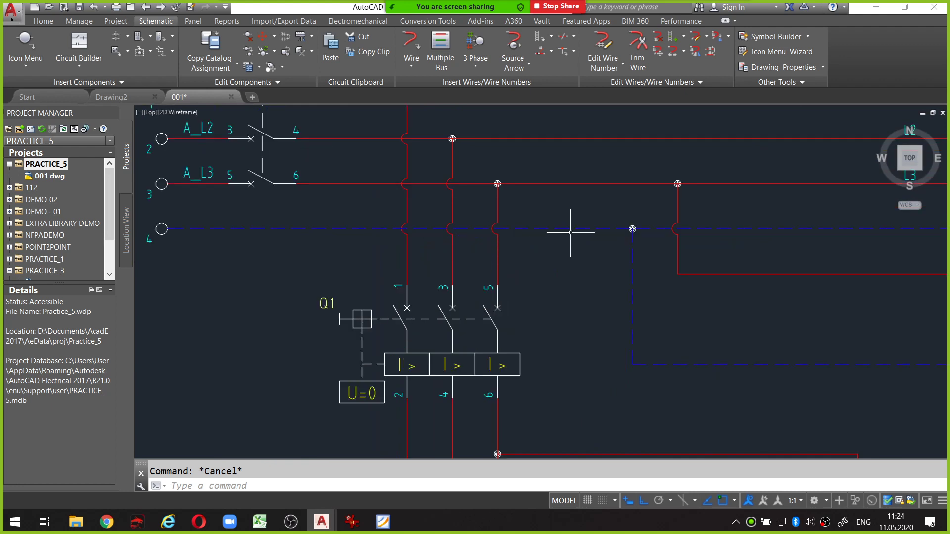
pyautogui.scroll(-1, 621, 229)
pyautogui.scroll(2, 424, 248)
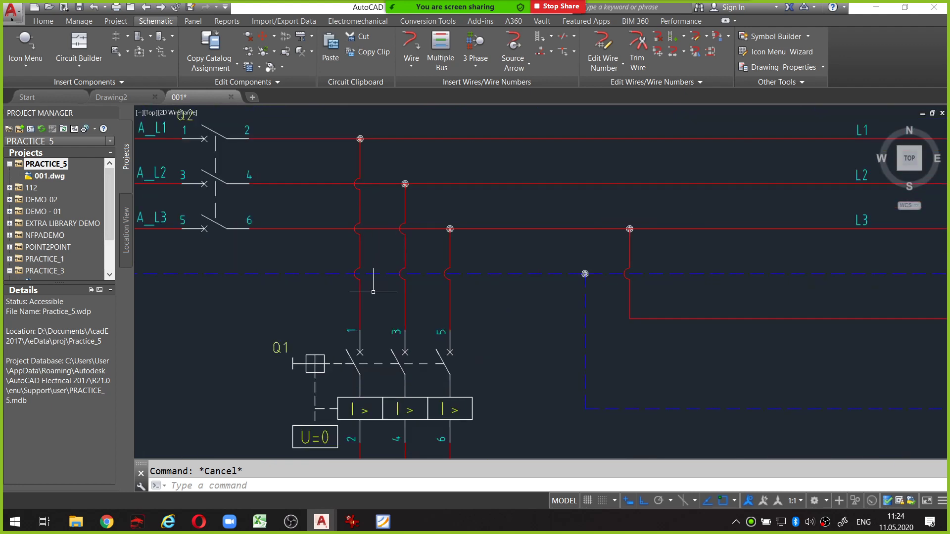
pyautogui.scroll(3, 320, 303)
pyautogui.moveTo(320, 303)
pyautogui.mouseDown()
pyautogui.moveTo(445, 318)
pyautogui.moveTo(456, 296)
pyautogui.moveTo(296, 293)
pyautogui.mouseUp()
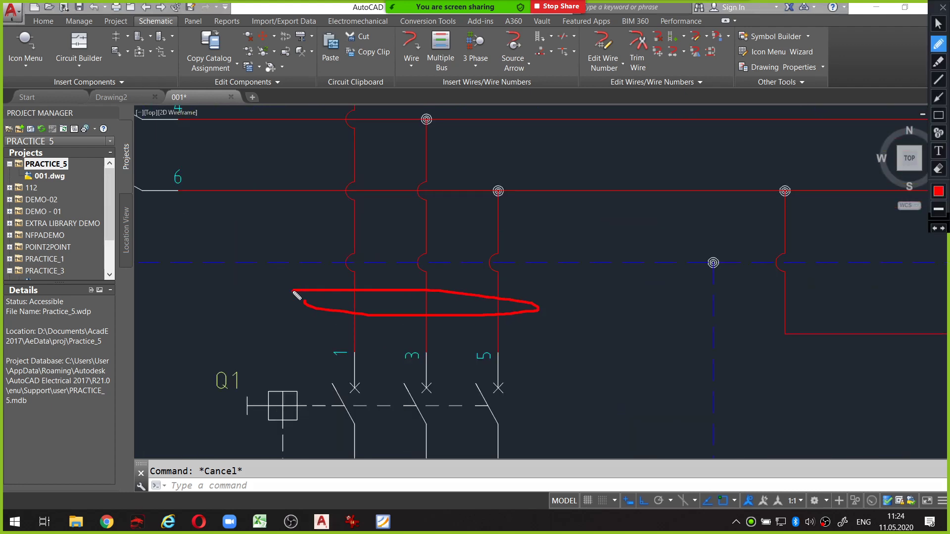
pyautogui.press('alt')
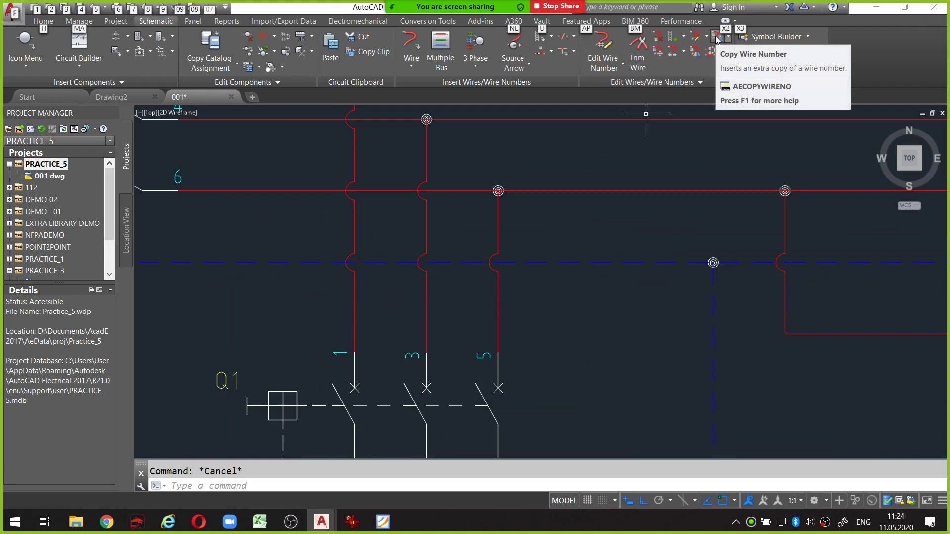
# Add extra copies of wire numbers L1, L2 and L3 on the three branch wires
pyautogui.click(716, 40)
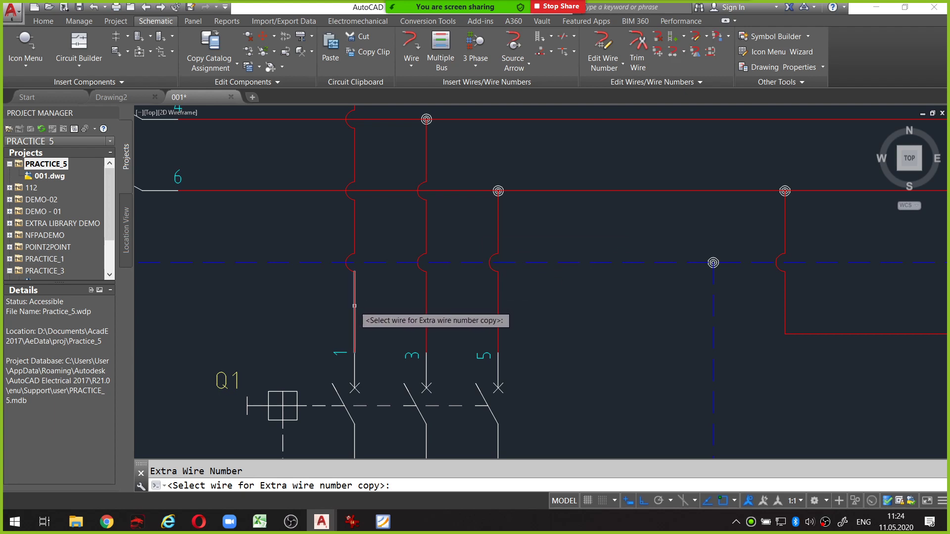
pyautogui.click(354, 306)
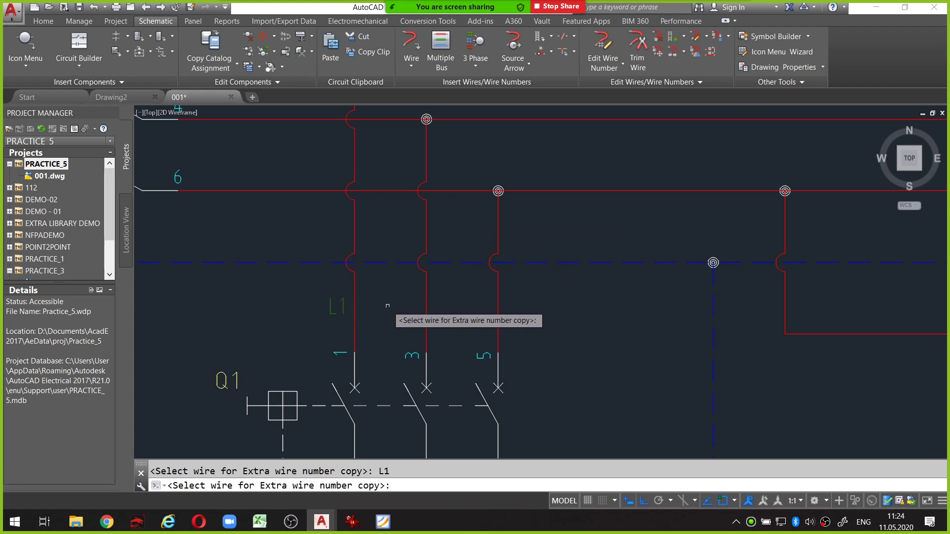
pyautogui.click(425, 307)
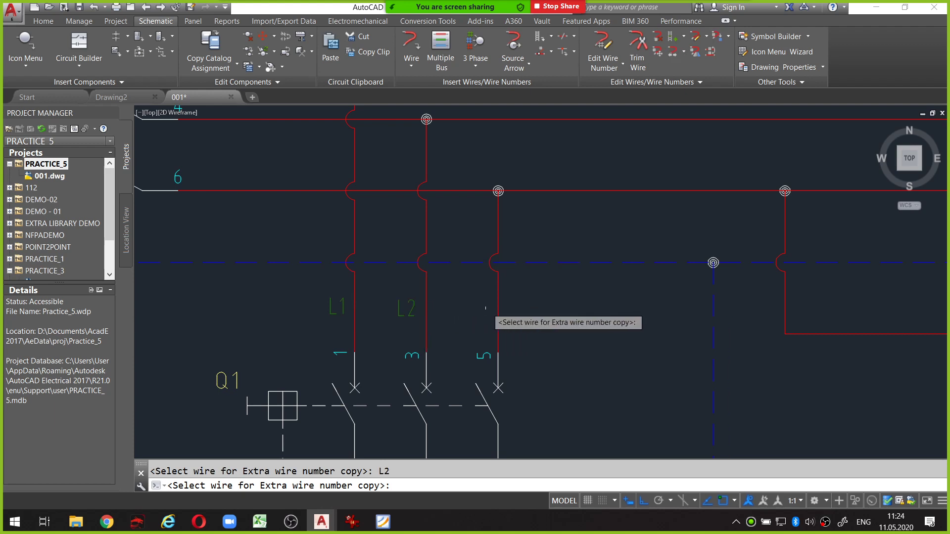
pyautogui.click(497, 306)
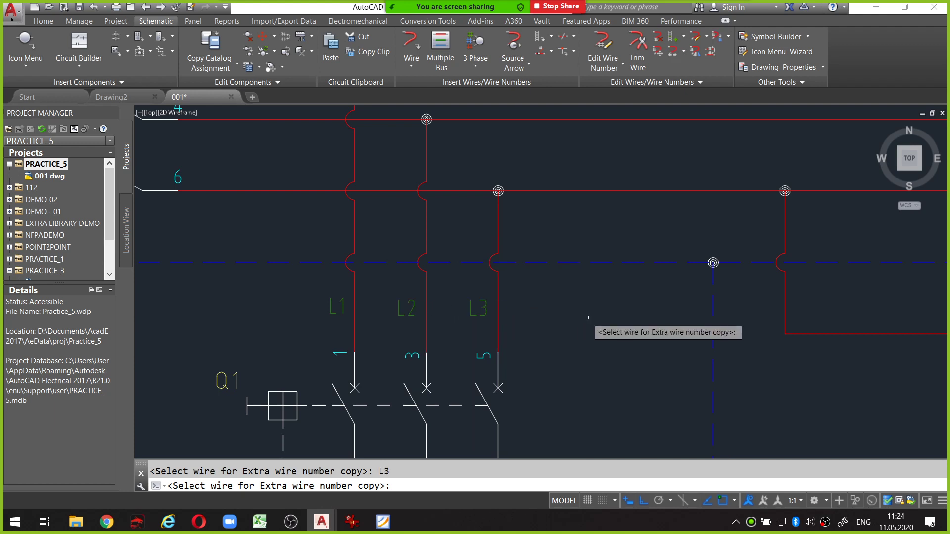
pyautogui.scroll(-4, 585, 314)
pyautogui.press('Escape')
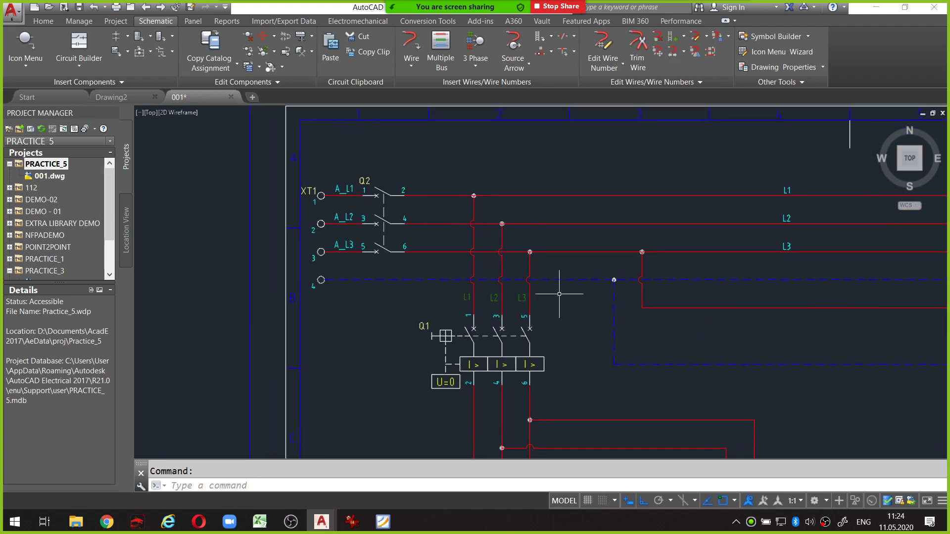
# Save the drawing and show the 3 Phase wire-insertion options
pyautogui.scroll(-2, 559, 272)
pyautogui.moveTo(562, 257); pyautogui.dragTo(538, 254, button='middle')
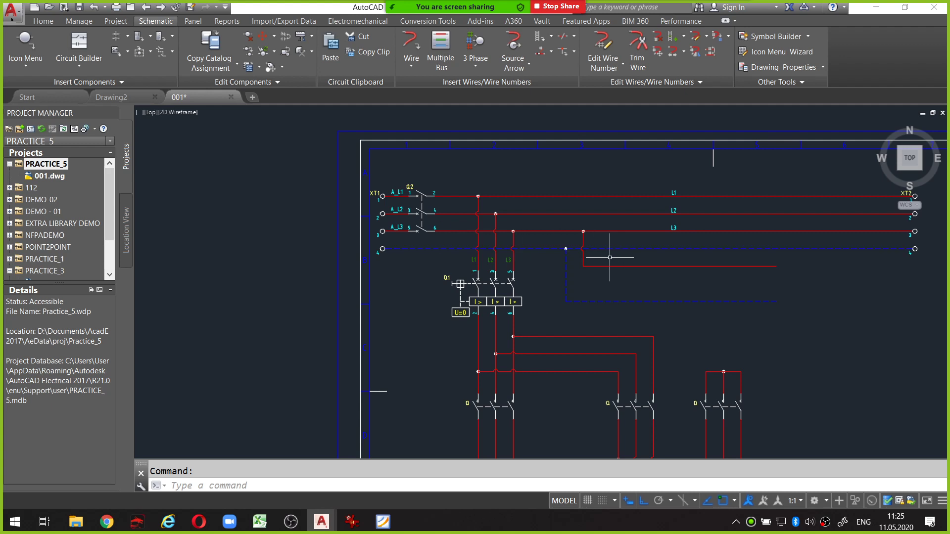
pyautogui.middleClick(560, 197)
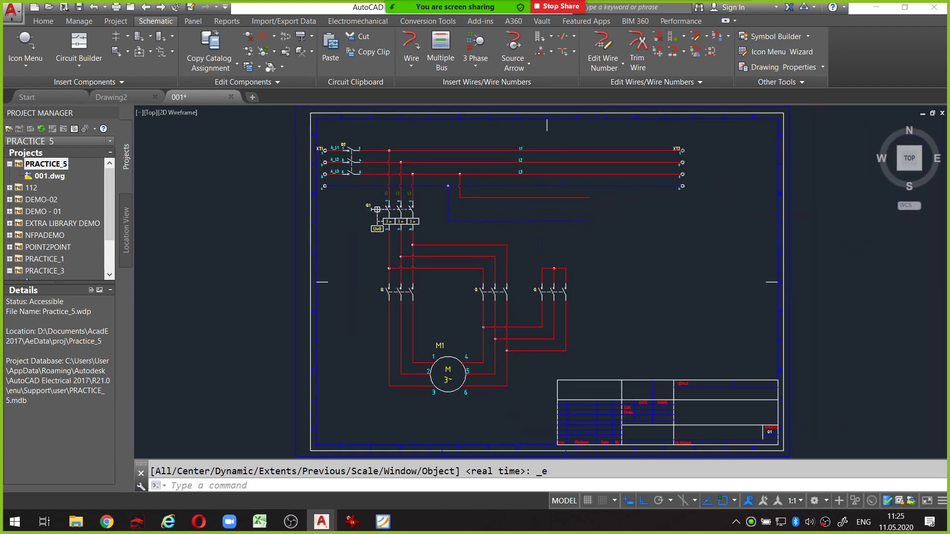
pyautogui.hotkey('ctrl', 's')
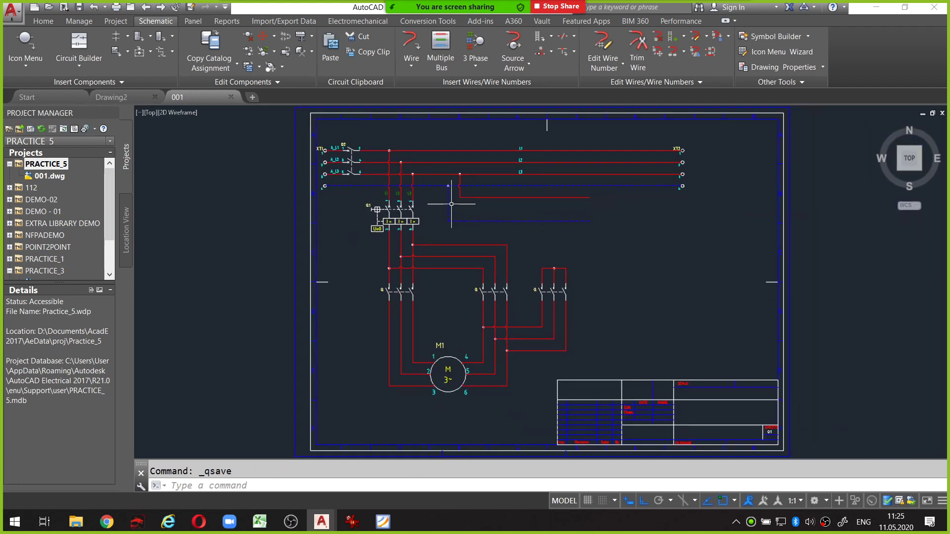
pyautogui.scroll(2, 420, 185)
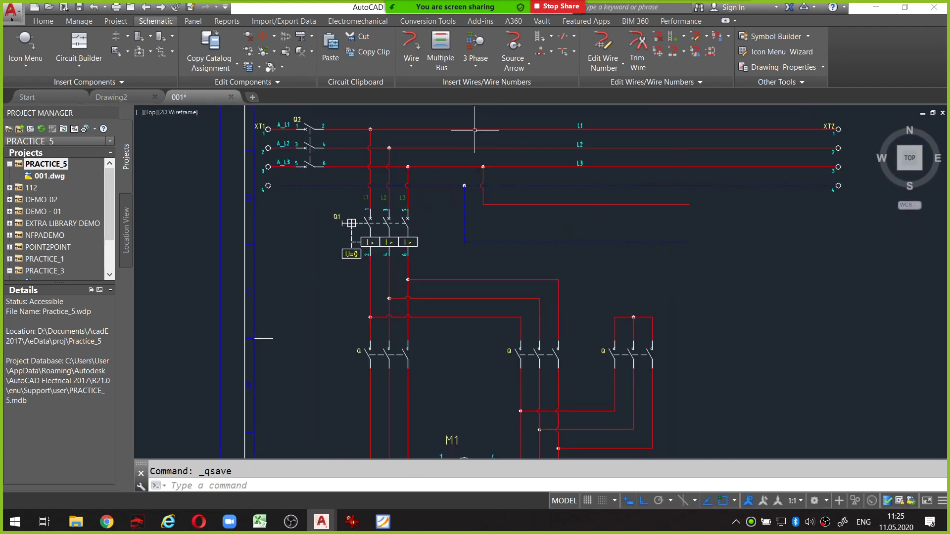
pyautogui.scroll(-2, 475, 130)
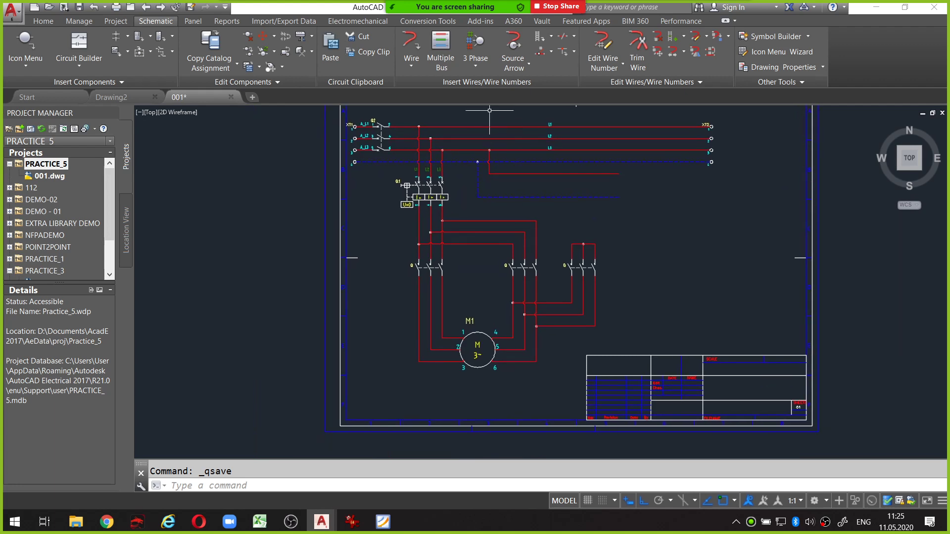
pyautogui.click(474, 66)
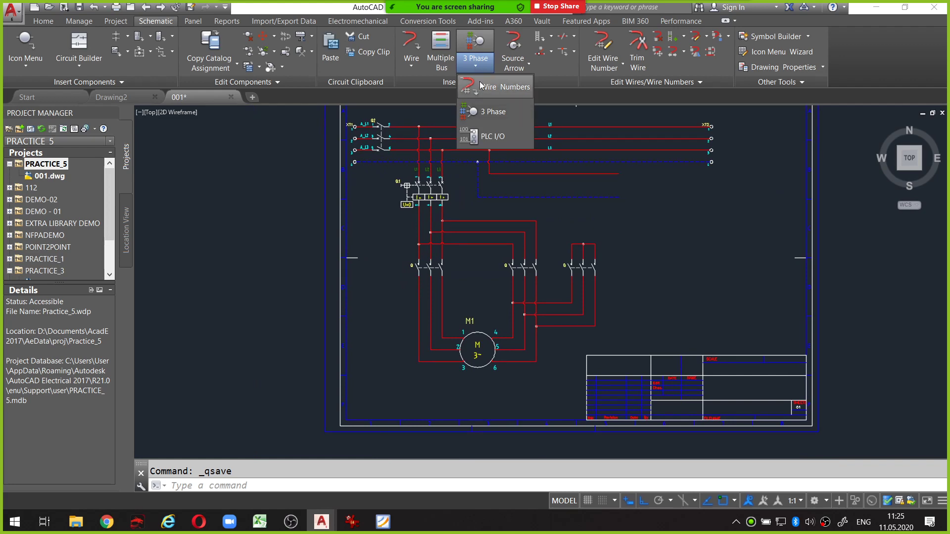
# Retag all wire numbers drawing-wide with the Wire Numbers tagging tool
pyautogui.click(480, 85)
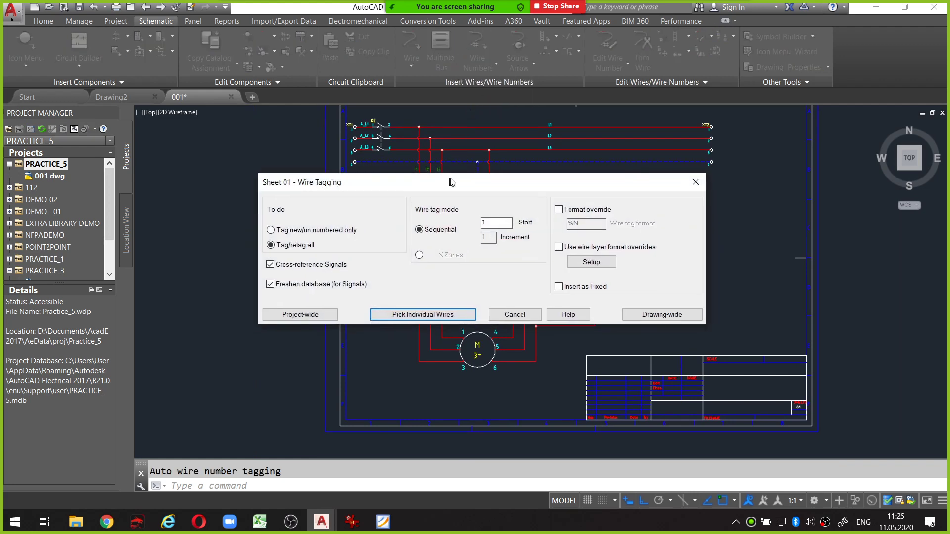
pyautogui.moveTo(452, 183); pyautogui.dragTo(464, 176)
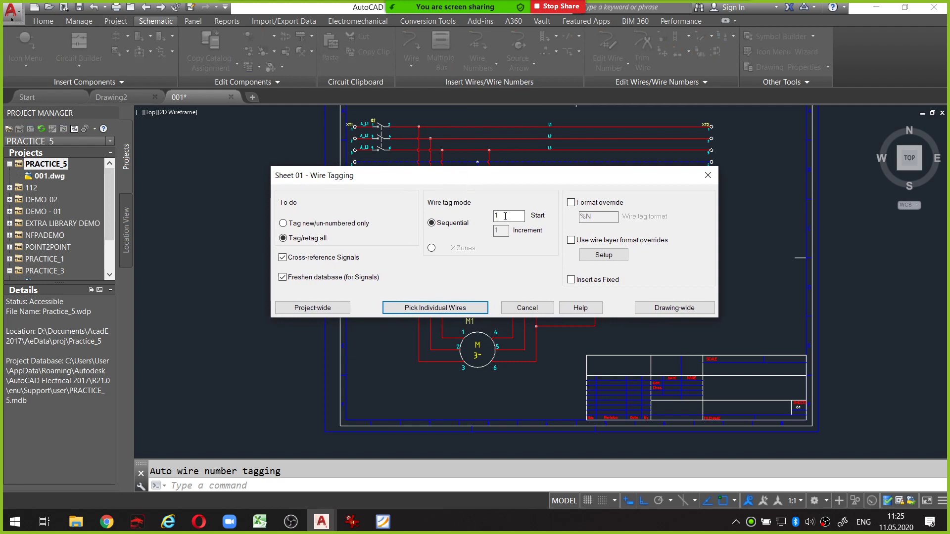
pyautogui.click(659, 309)
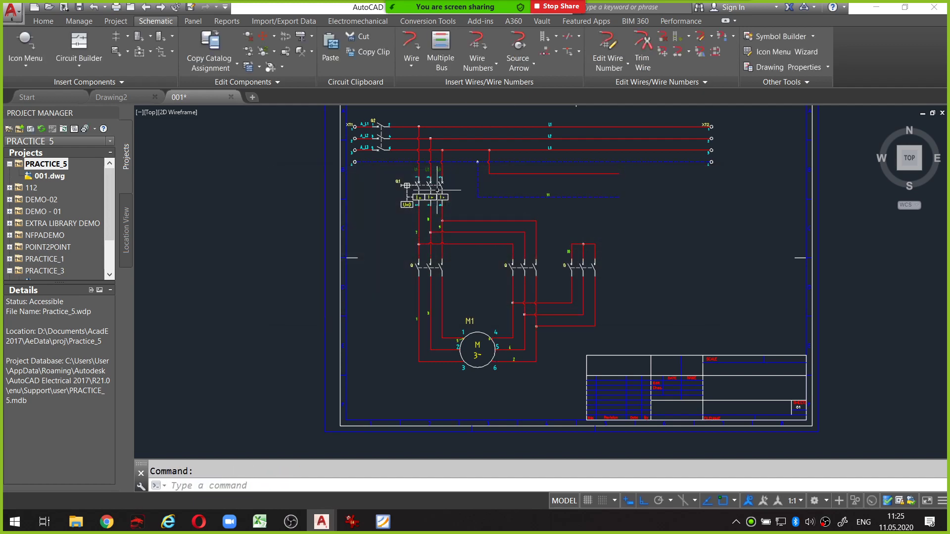
pyautogui.scroll(2, 438, 190)
pyautogui.scroll(1, 510, 201)
pyautogui.scroll(1, 511, 202)
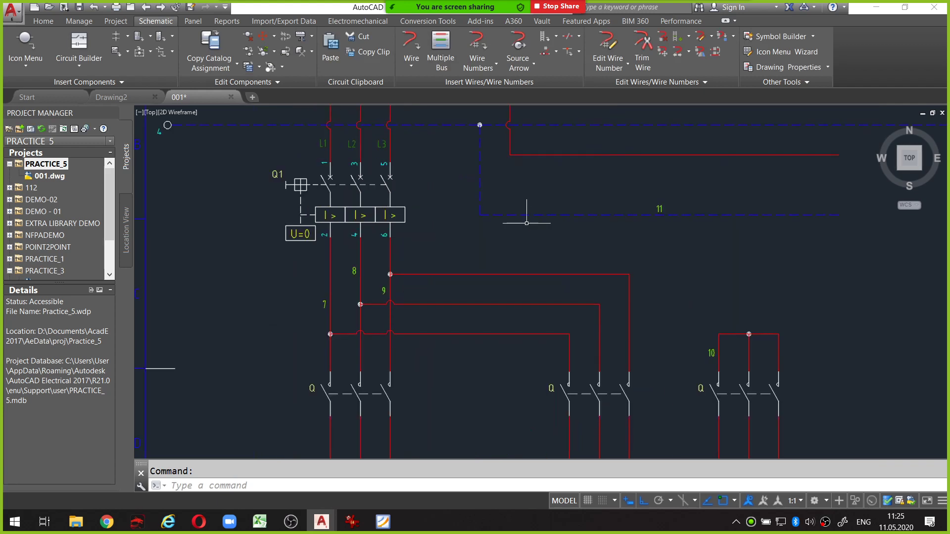
pyautogui.scroll(-3, 546, 220)
pyautogui.scroll(1, 550, 218)
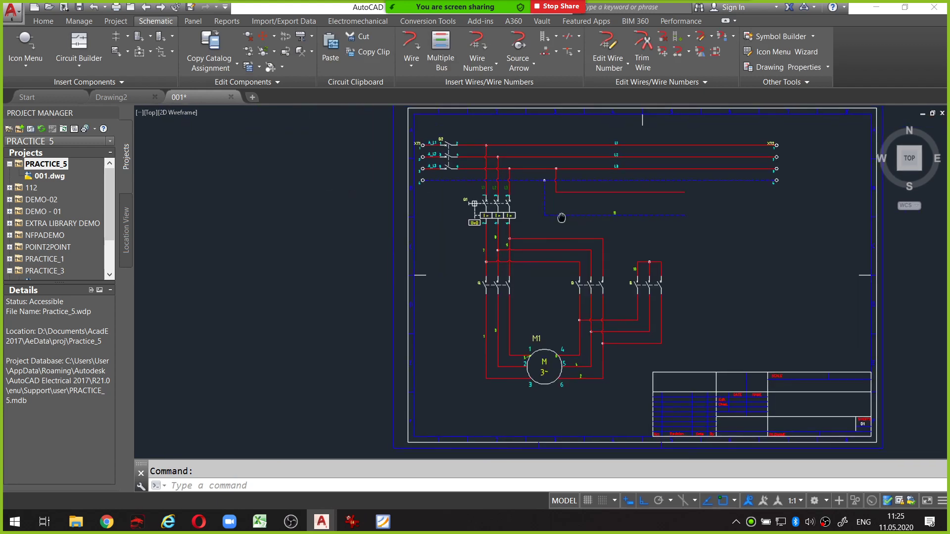
pyautogui.scroll(1, 565, 207)
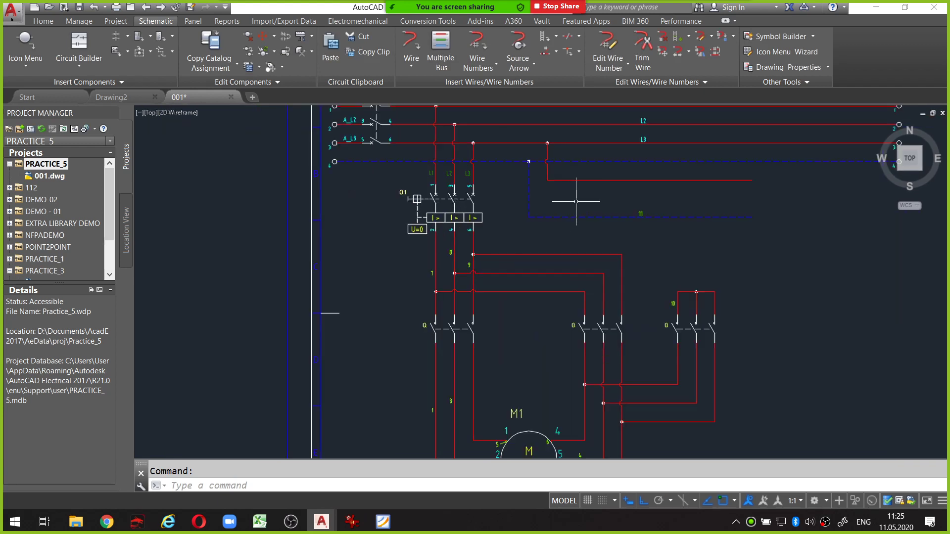
# Pan and zoom around the schematic to check new wire numbers 7 through 11
pyautogui.moveTo(577, 200); pyautogui.dragTo(561, 217, button='middle')
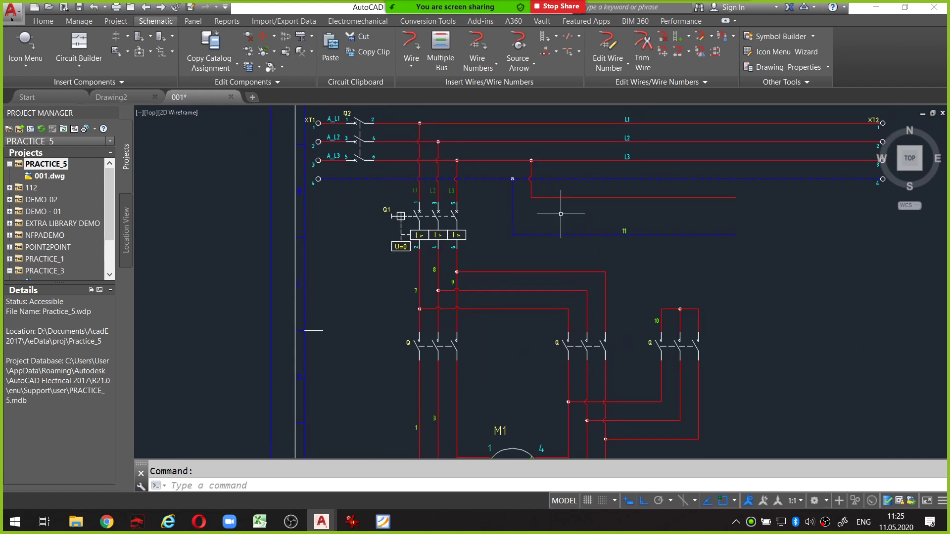
pyautogui.scroll(-2, 560, 214)
pyautogui.moveTo(588, 226); pyautogui.dragTo(584, 207, button='middle')
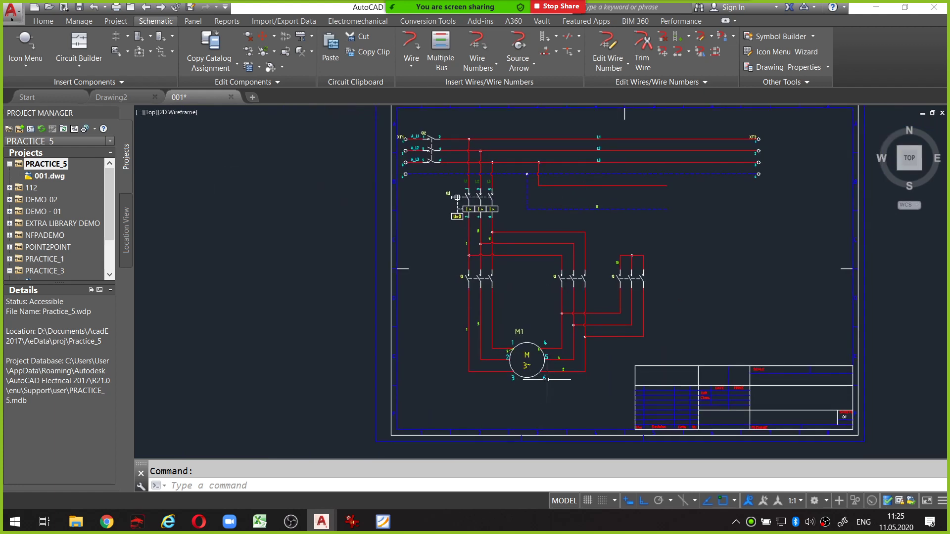
pyautogui.scroll(1, 547, 379)
pyautogui.scroll(-1, 562, 361)
pyautogui.scroll(-1, 534, 306)
pyautogui.scroll(1, 497, 267)
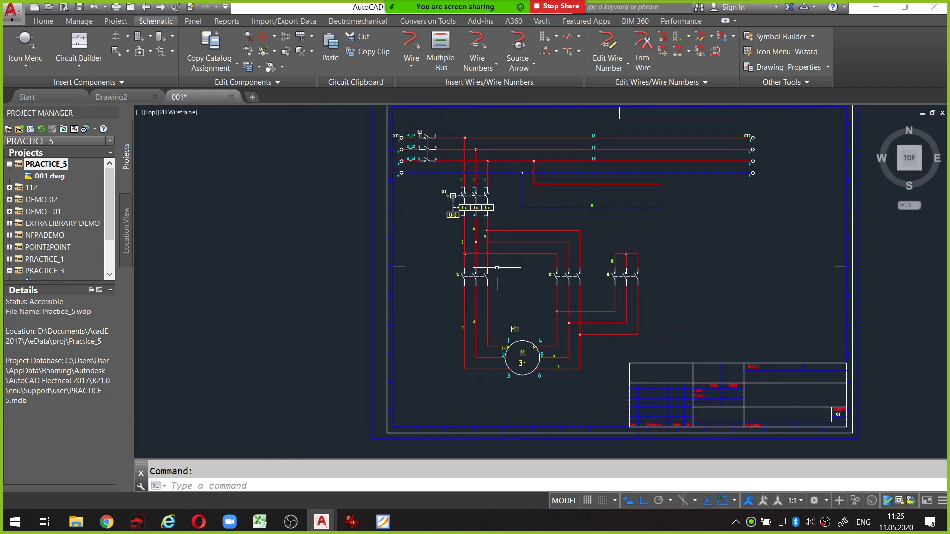
pyautogui.scroll(1, 490, 238)
pyautogui.scroll(1, 482, 232)
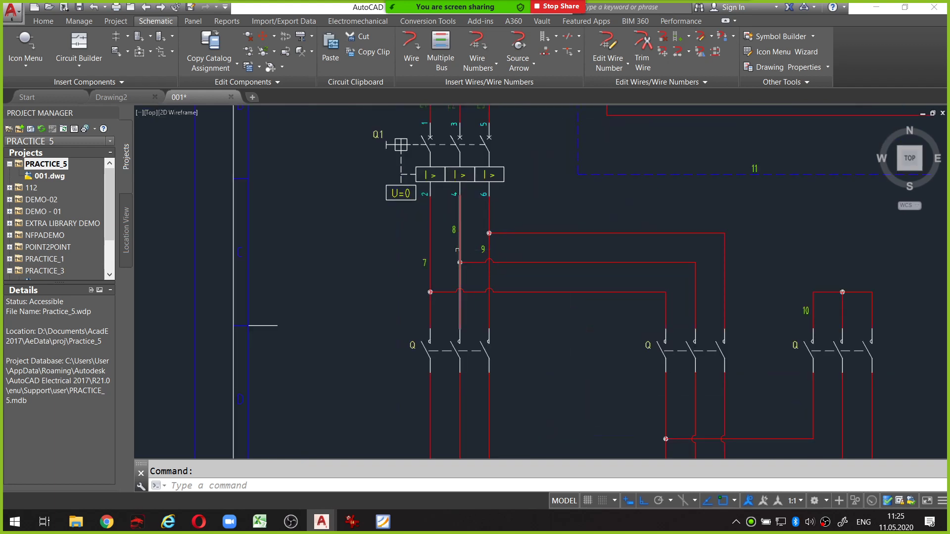
pyautogui.scroll(-1, 439, 251)
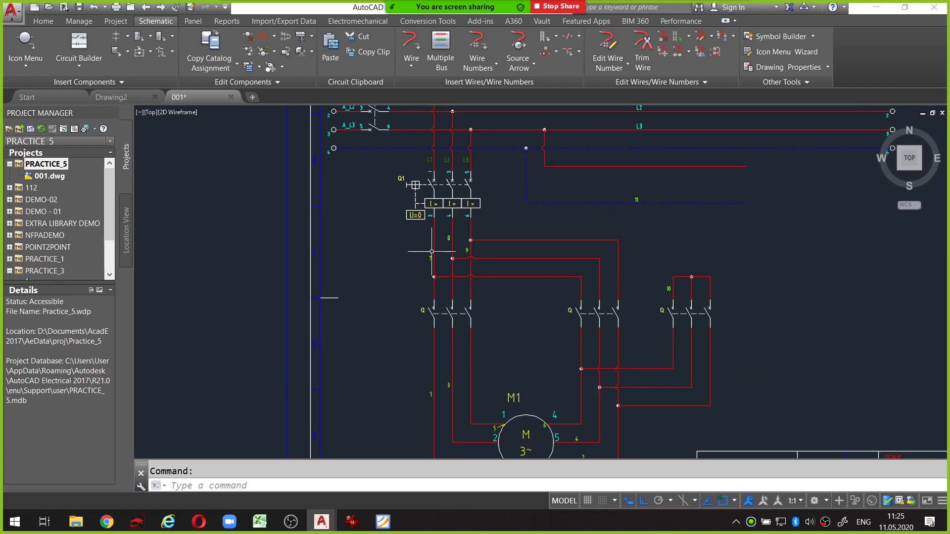
pyautogui.moveTo(452, 357); pyautogui.dragTo(452, 333, button='middle')
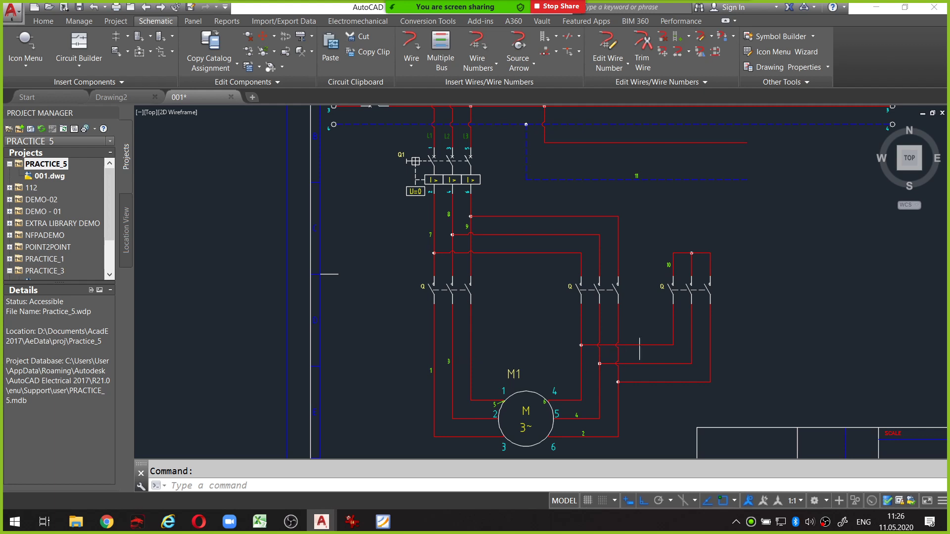
pyautogui.moveTo(563, 254); pyautogui.dragTo(565, 259, button='middle')
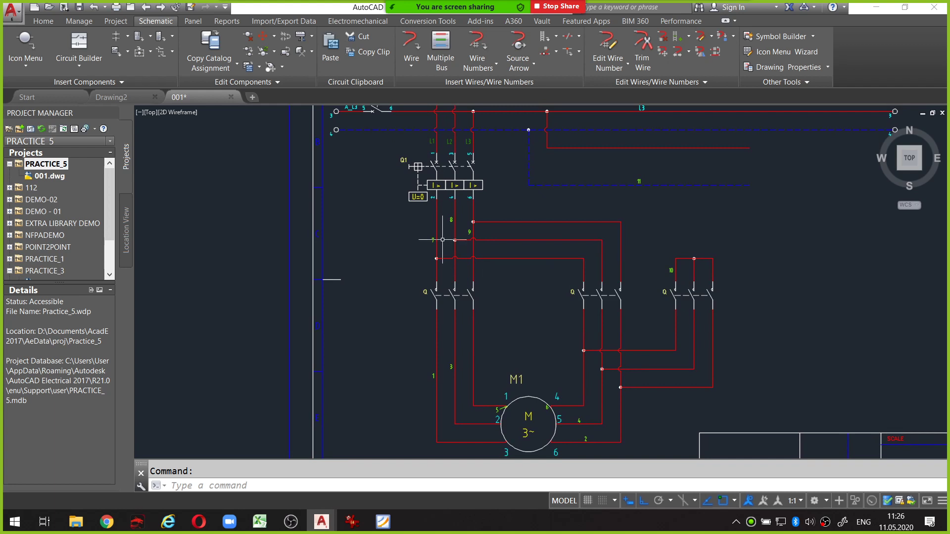
pyautogui.scroll(2, 447, 237)
pyautogui.moveTo(453, 218); pyautogui.dragTo(456, 226, button='middle')
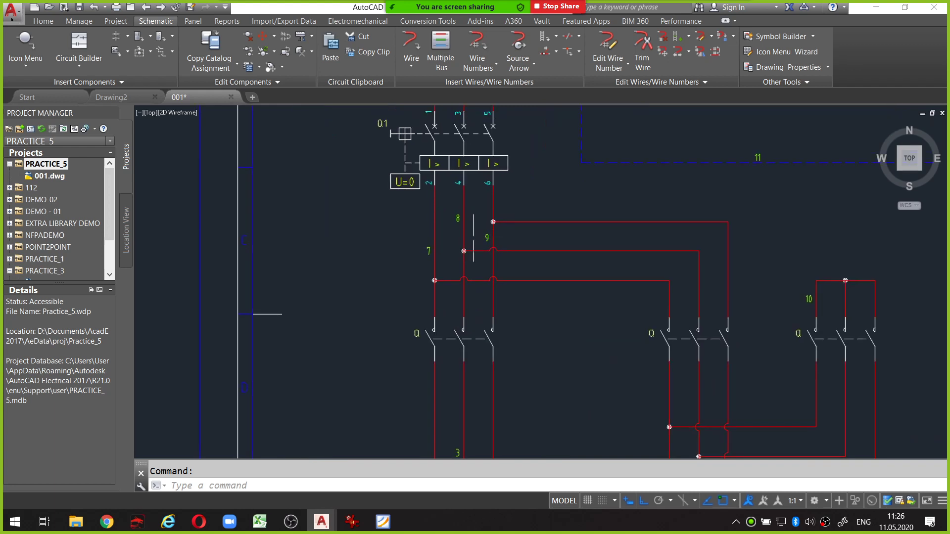
pyautogui.scroll(-2, 454, 226)
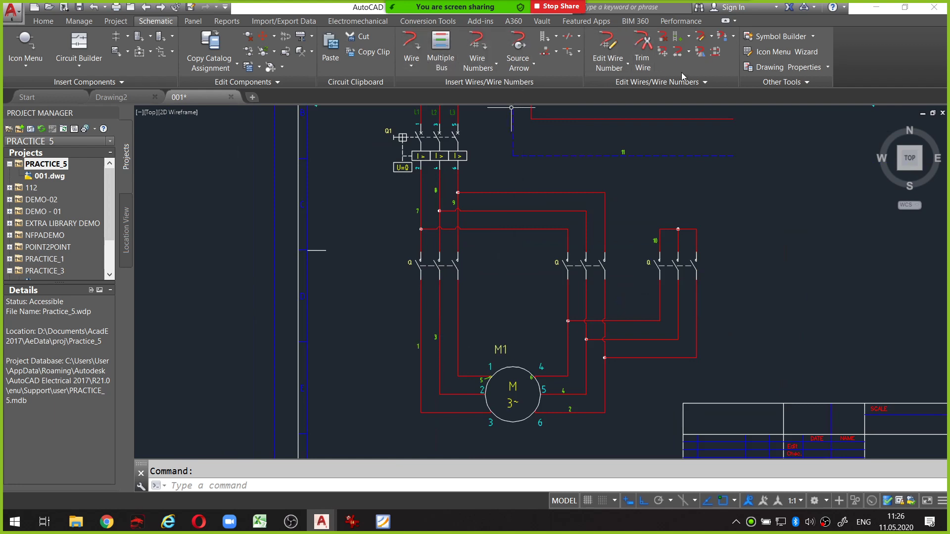
# Swap wire numbers 1 with 7, 2 with 8, and 3 with 9
pyautogui.click(618, 72)
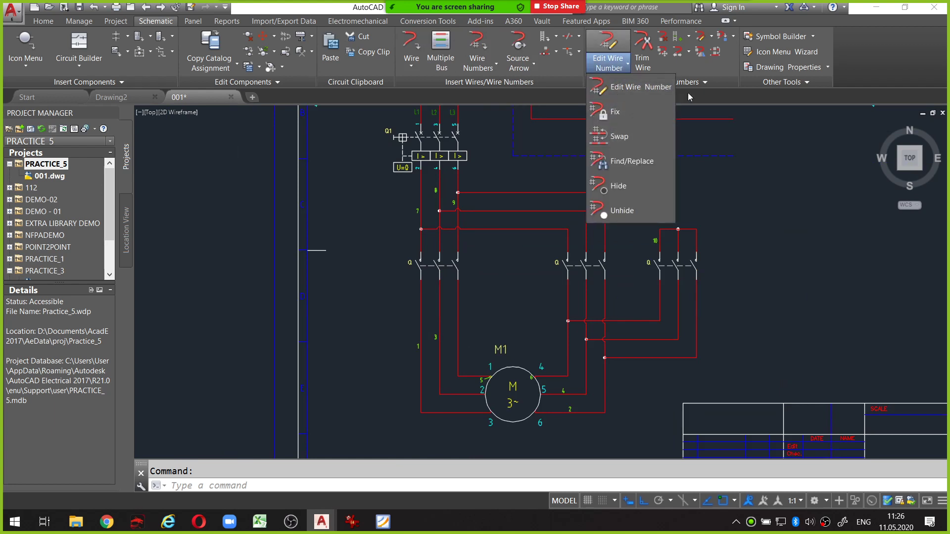
pyautogui.click(723, 78)
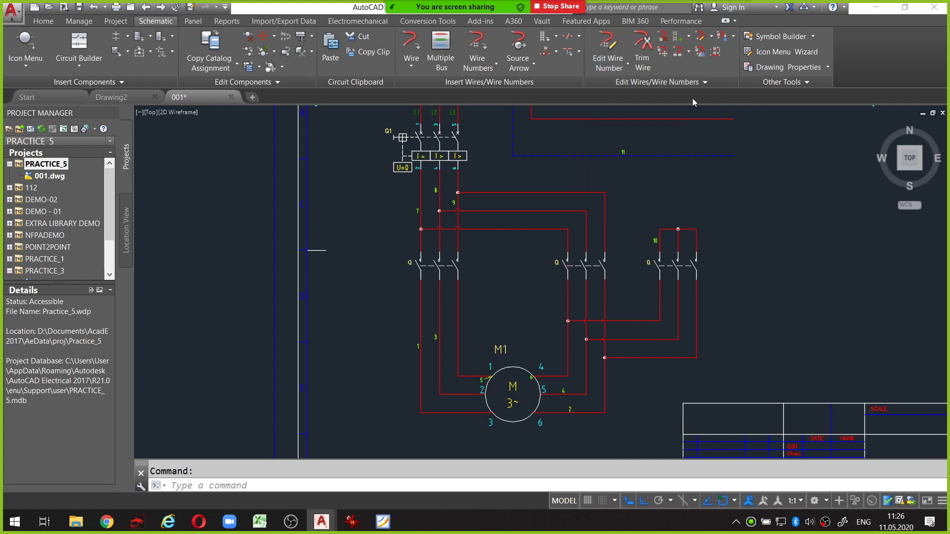
pyautogui.click(614, 67)
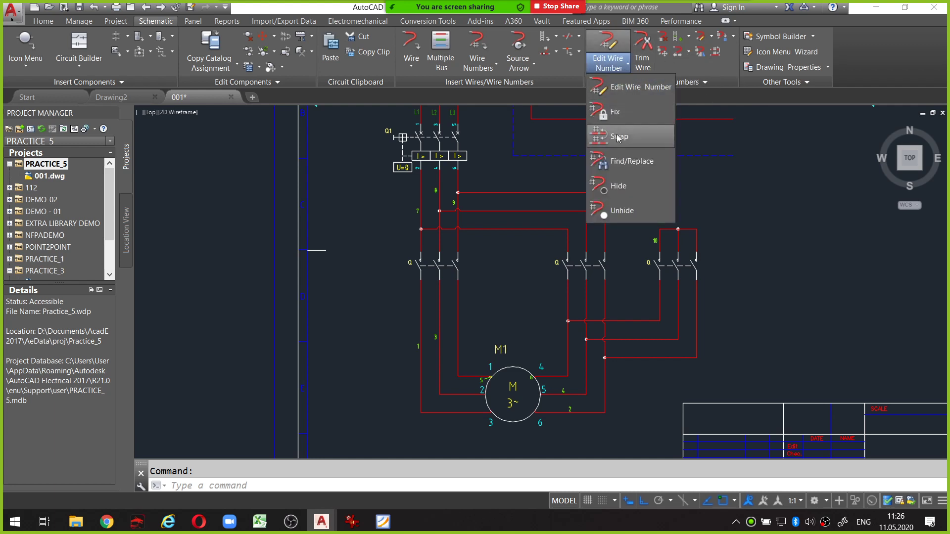
pyautogui.click(618, 138)
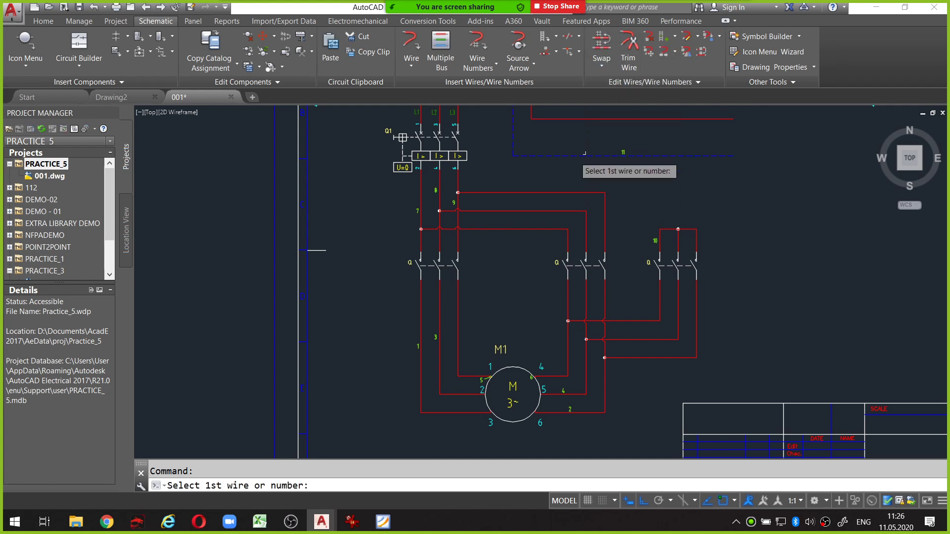
pyautogui.click(418, 347)
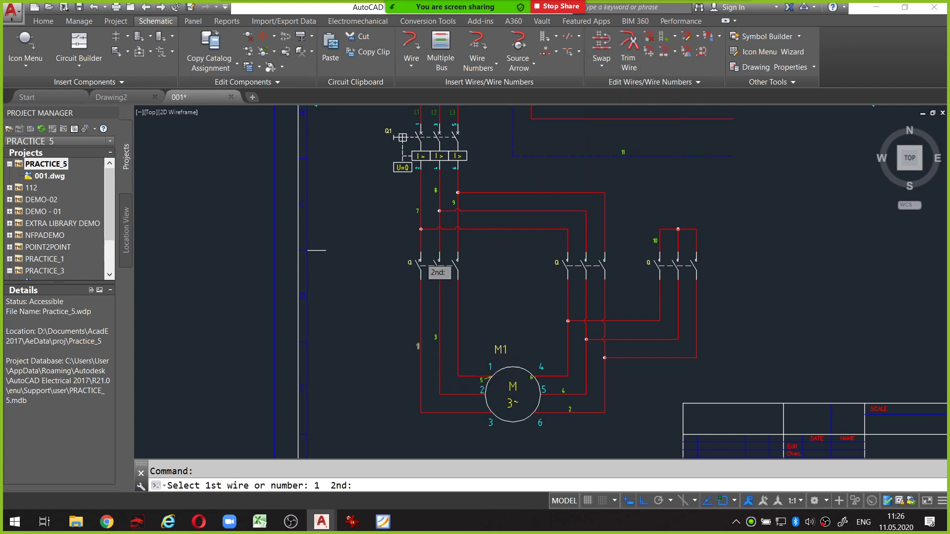
pyautogui.click(416, 211)
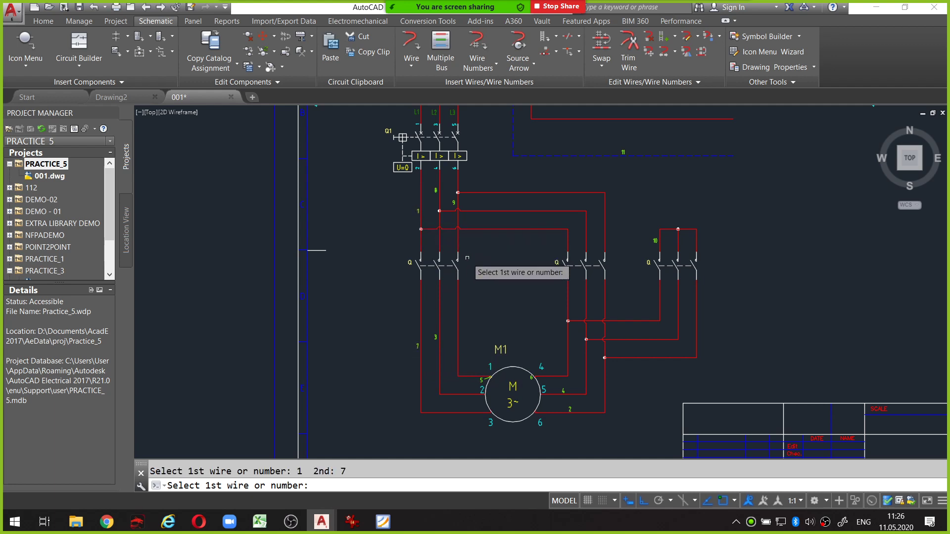
pyautogui.click(567, 409)
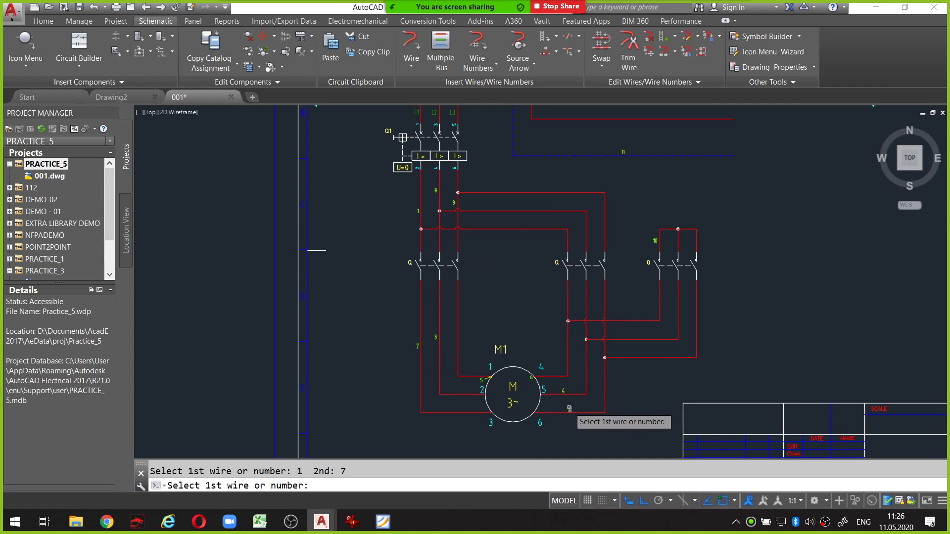
pyautogui.click(435, 190)
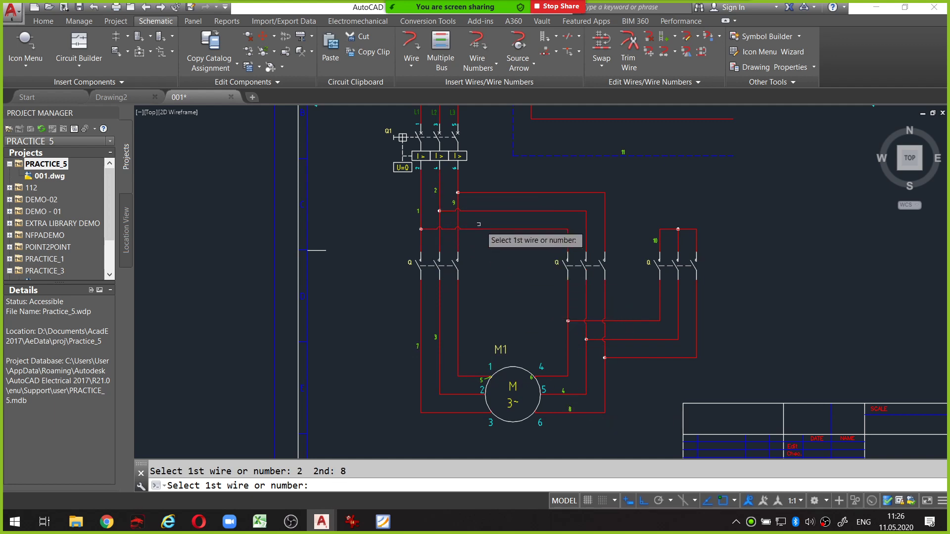
pyautogui.click(435, 337)
pyautogui.click(453, 202)
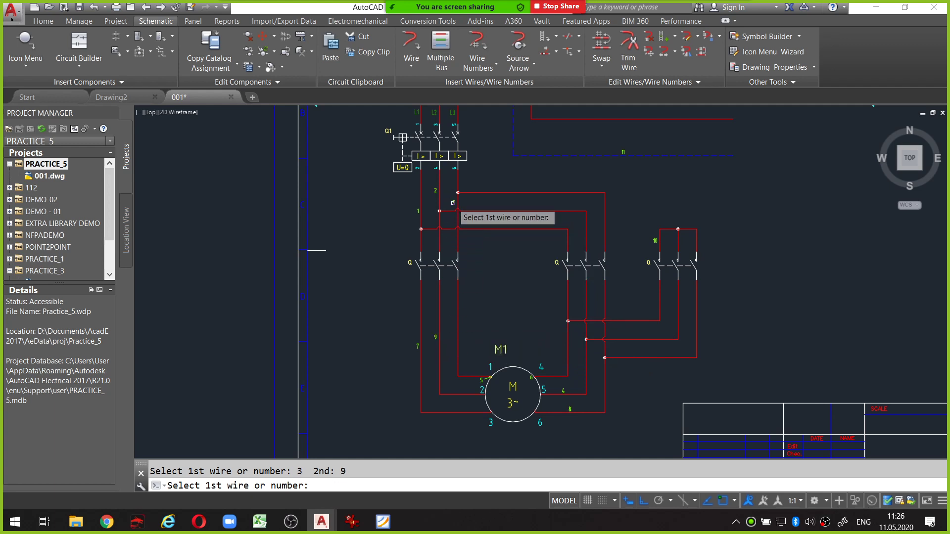
# Swap wire numbers 4 with 7, 5 with 9, and 6 with 9
pyautogui.scroll(1, 477, 278)
pyautogui.scroll(-1, 477, 278)
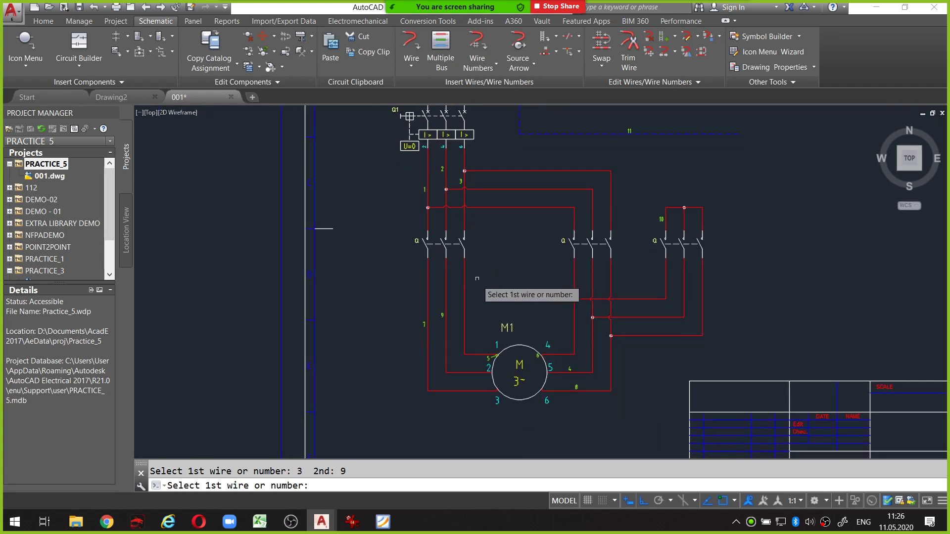
pyautogui.scroll(2, 420, 328)
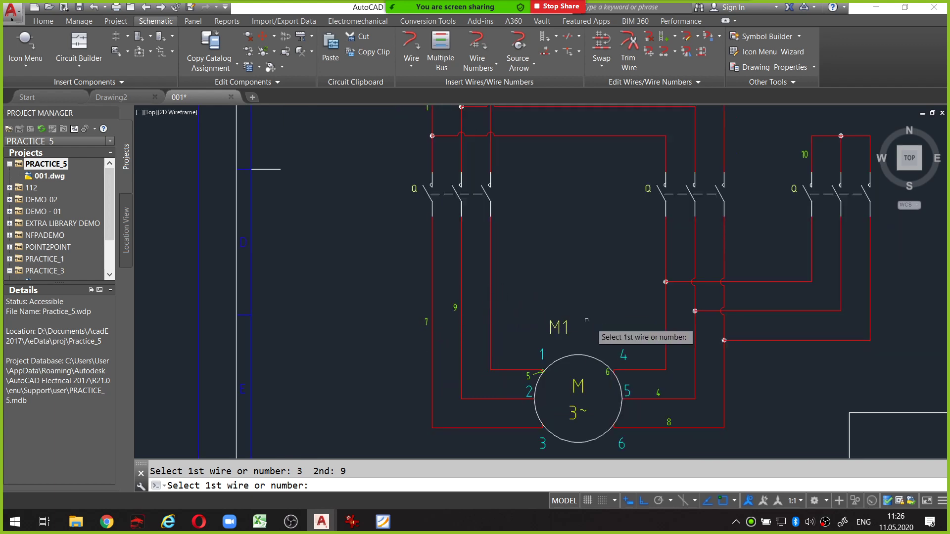
pyautogui.click(658, 392)
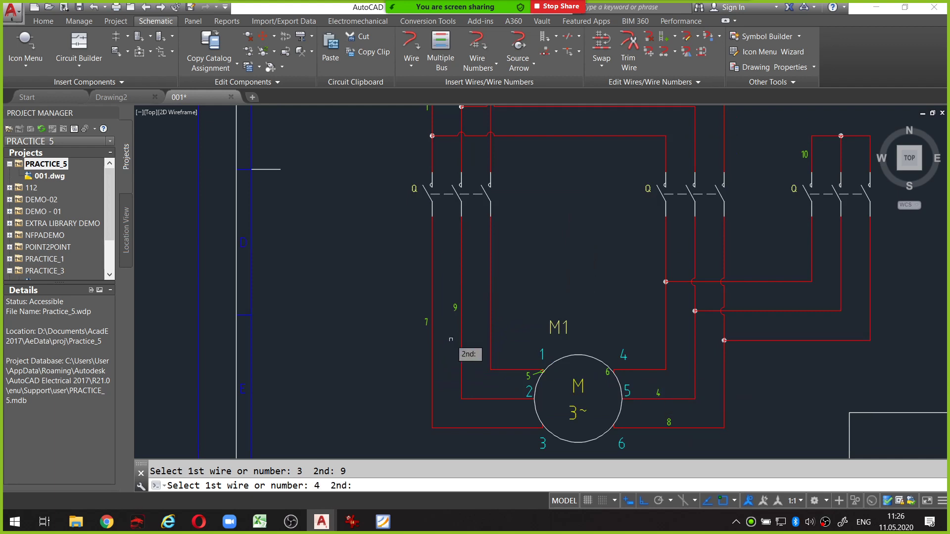
pyautogui.click(425, 322)
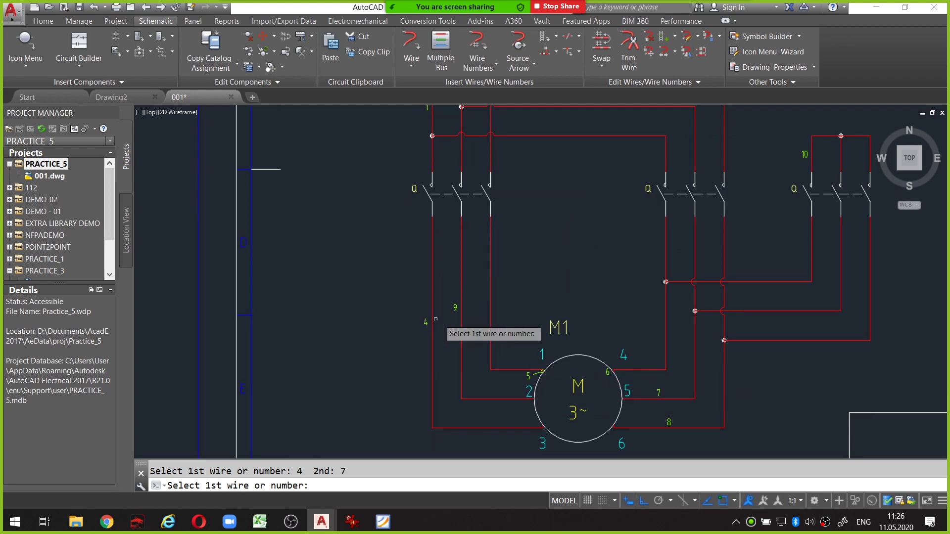
pyautogui.click(528, 377)
pyautogui.click(455, 307)
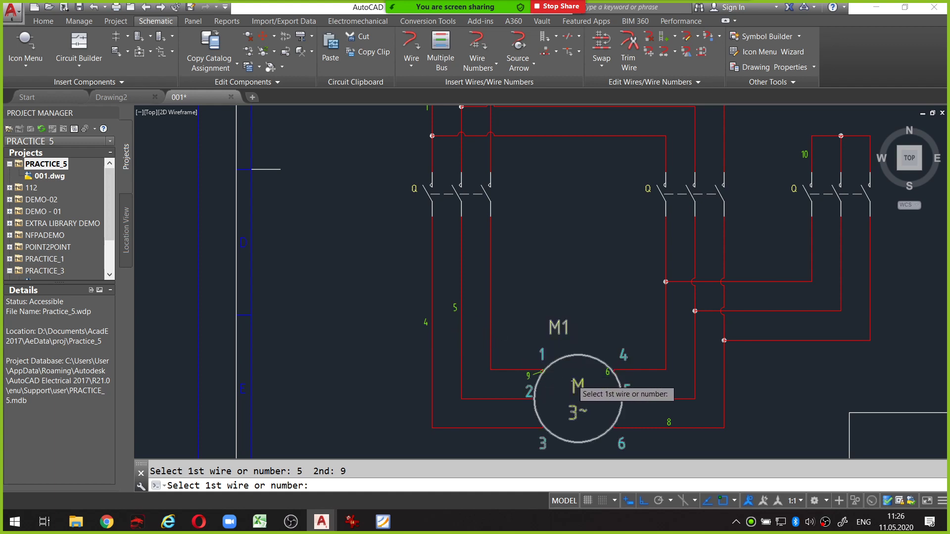
pyautogui.click(607, 372)
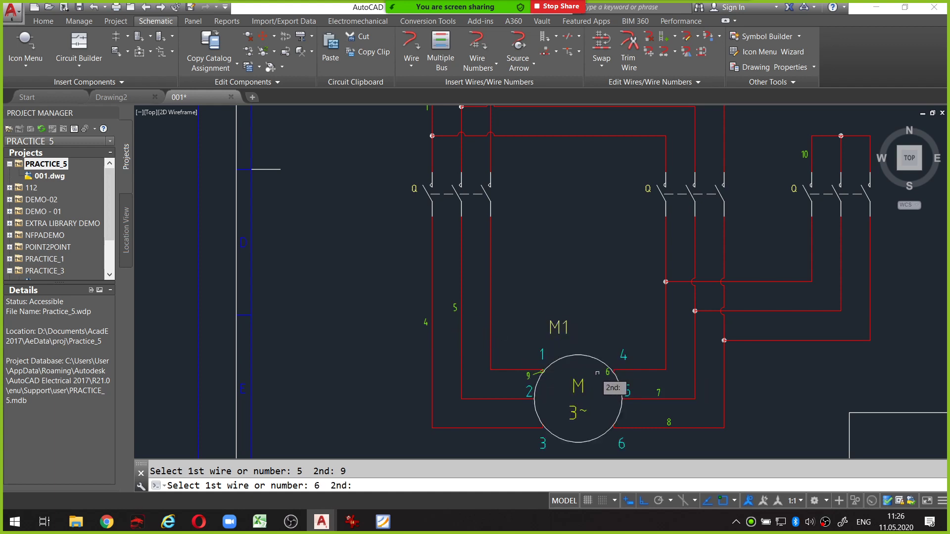
pyautogui.click(528, 376)
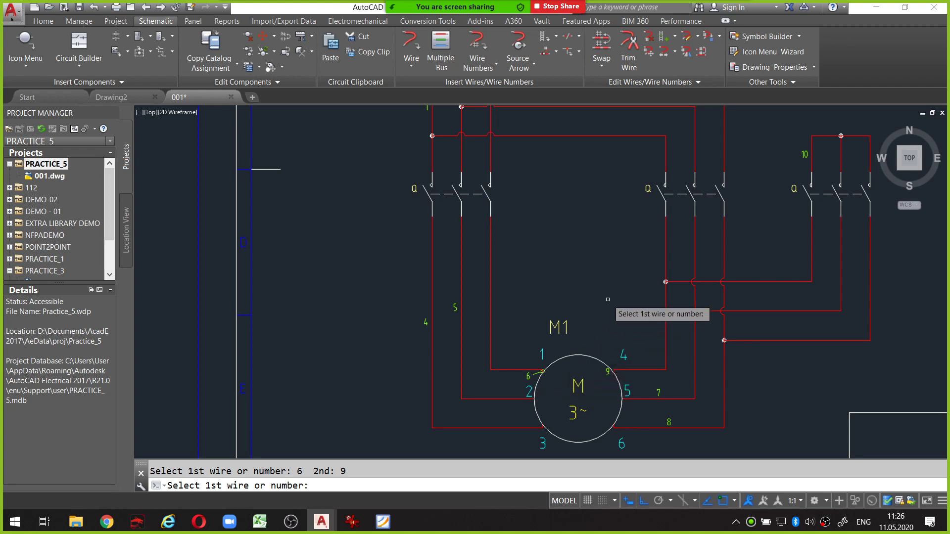
# Swap wire numbers 7 and 8 on motor M1's wires
pyautogui.moveTo(606, 300); pyautogui.dragTo(568, 314, button='middle')
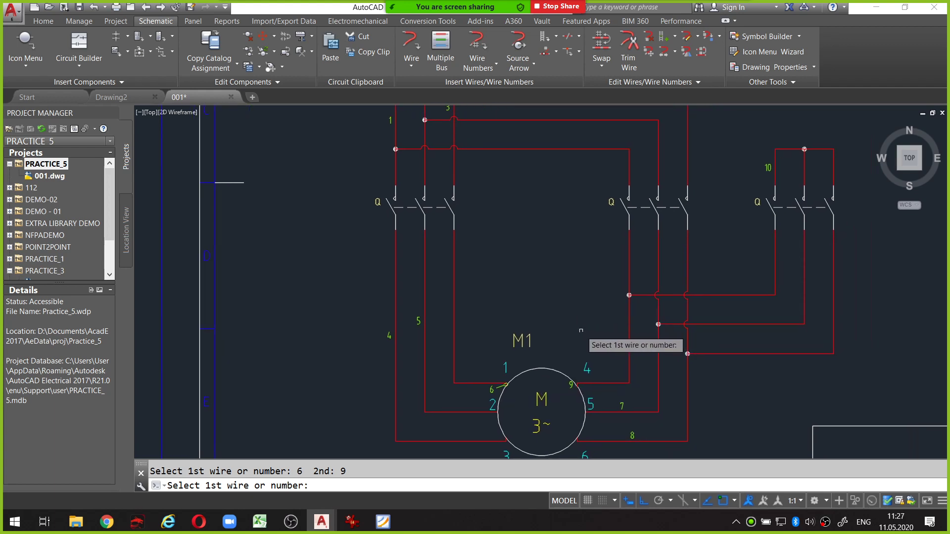
pyautogui.scroll(-2, 578, 330)
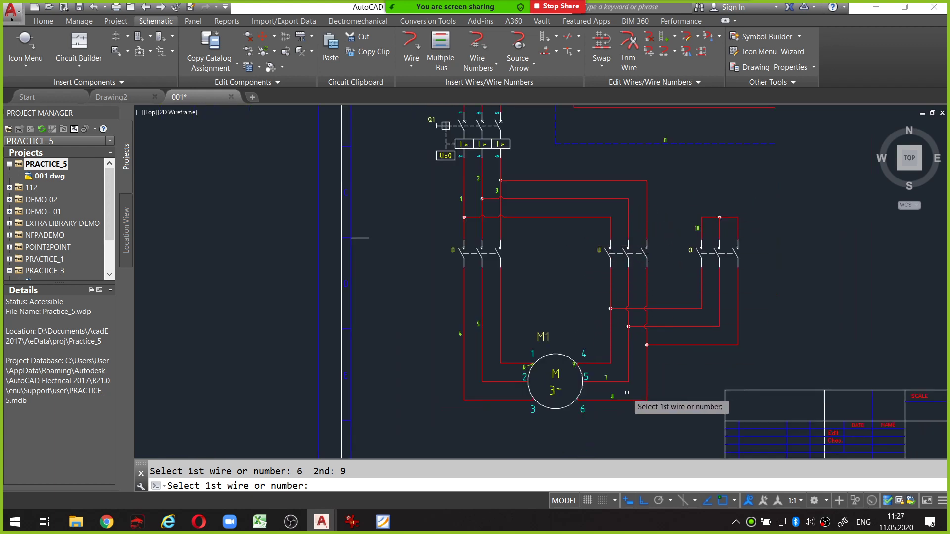
pyautogui.scroll(2, 622, 394)
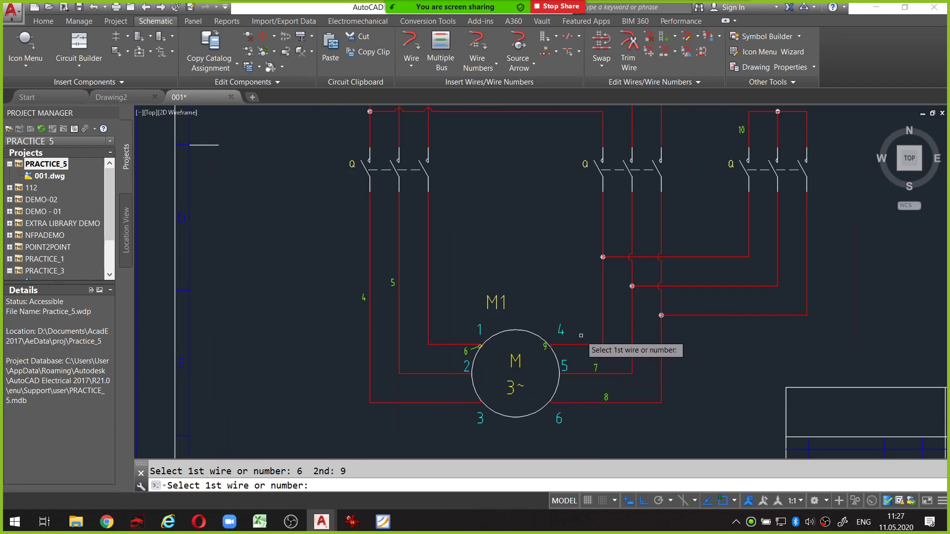
pyautogui.click(595, 368)
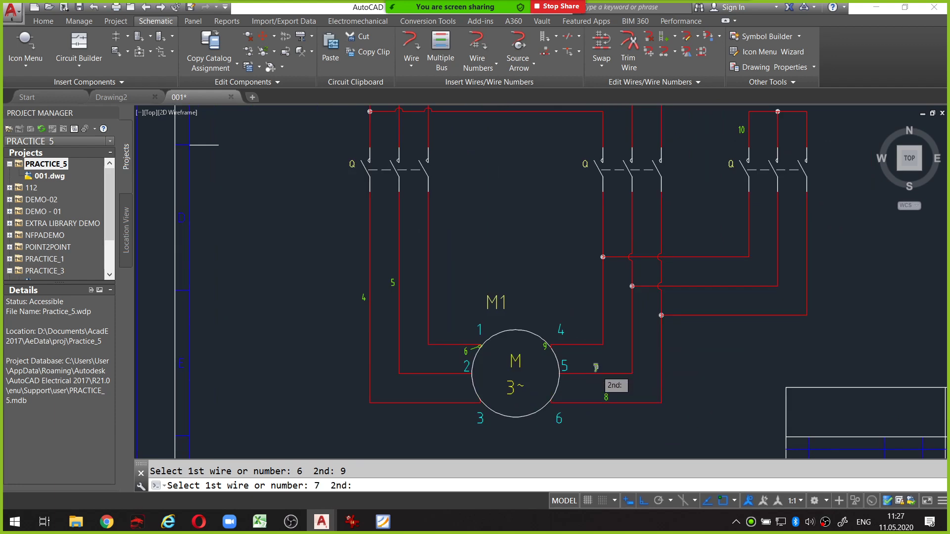
pyautogui.click(606, 396)
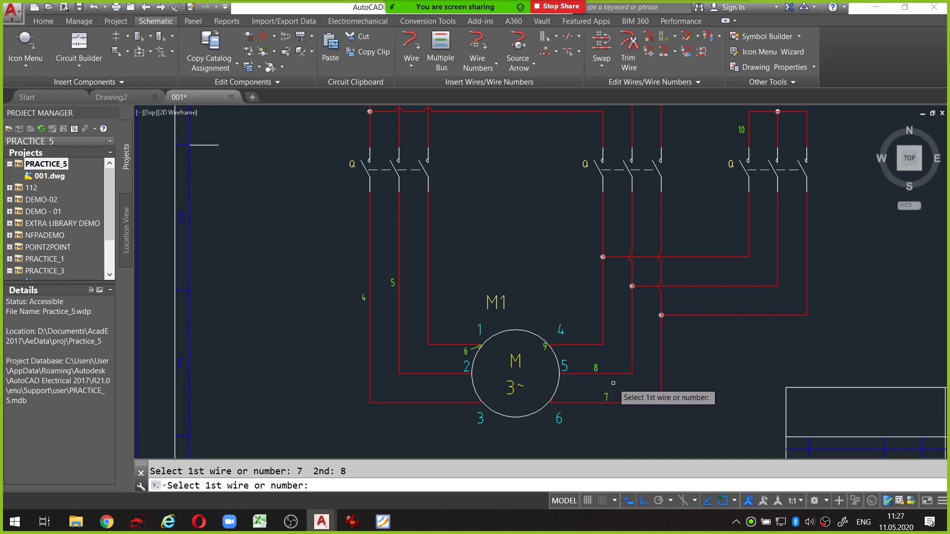
pyautogui.scroll(-2, 599, 361)
pyautogui.scroll(2, 600, 370)
pyautogui.scroll(2, 649, 311)
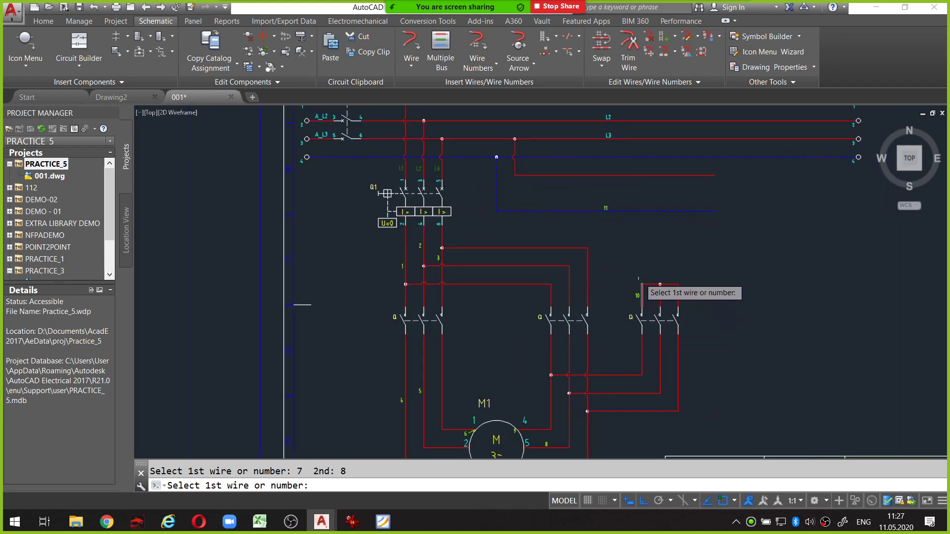
pyautogui.scroll(1, 618, 257)
pyautogui.scroll(-4, 587, 220)
pyautogui.scroll(1, 636, 297)
pyautogui.scroll(2, 497, 220)
pyautogui.press('Escape')
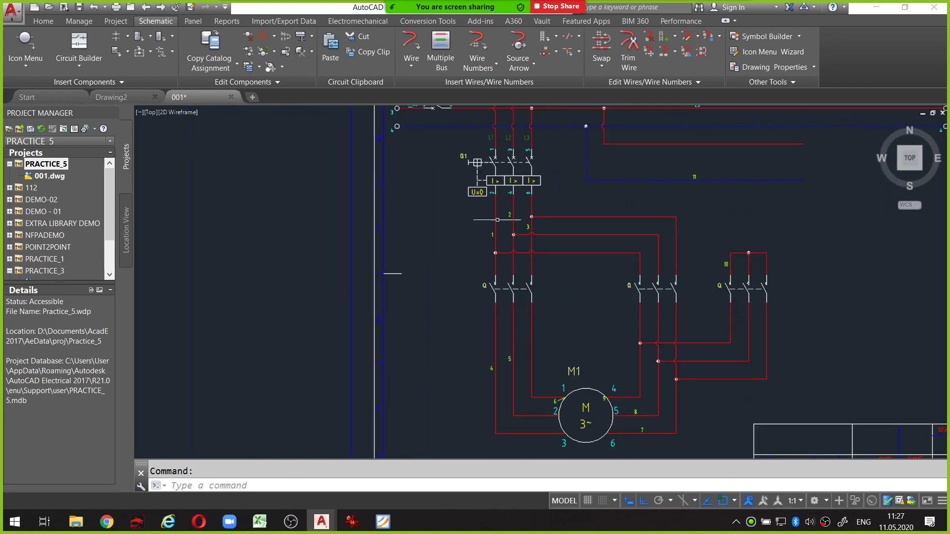
pyautogui.scroll(2, 549, 338)
pyautogui.moveTo(540, 304)
pyautogui.mouseDown(button='middle')
pyautogui.moveTo(543, 292)
pyautogui.moveTo(556, 293)
pyautogui.mouseUp(button='middle')
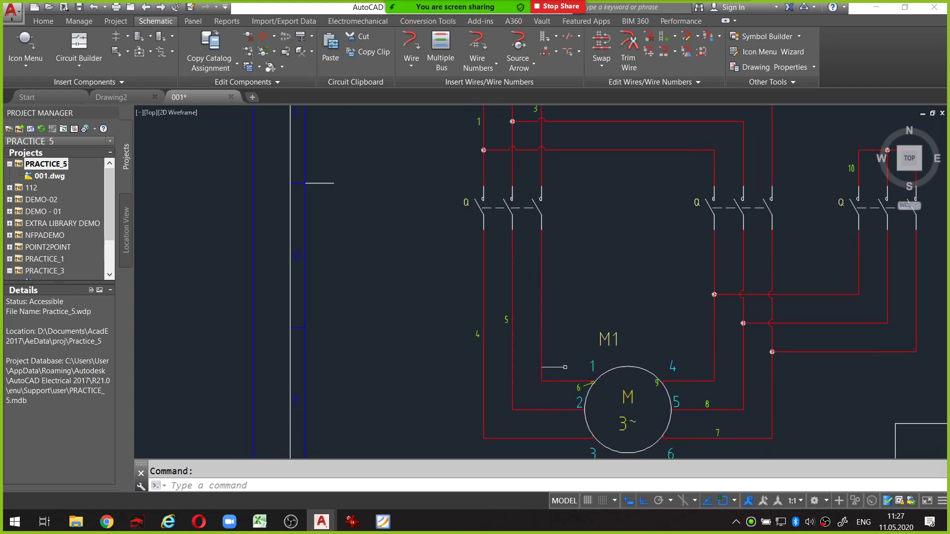
pyautogui.scroll(5, 569, 368)
pyautogui.scroll(3, 600, 382)
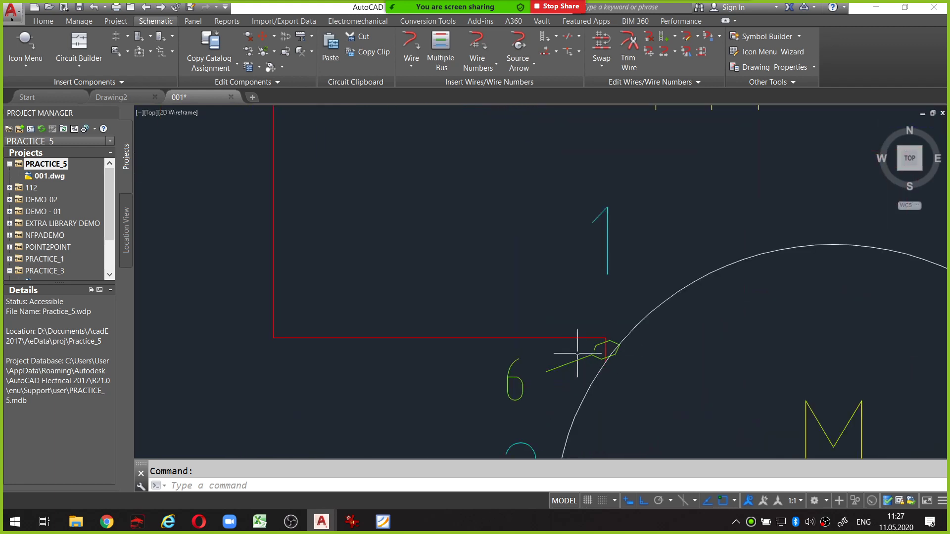
pyautogui.scroll(-3, 577, 354)
pyautogui.scroll(3, 598, 366)
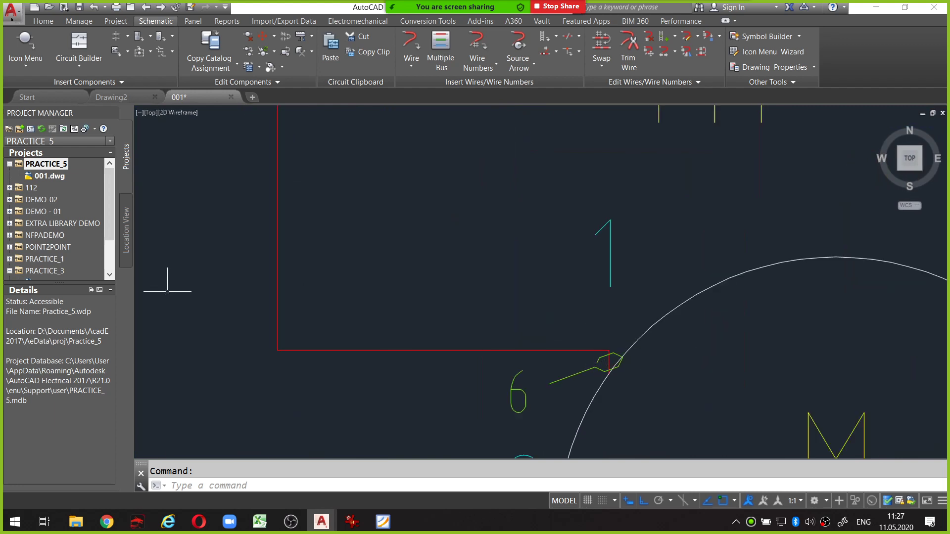
pyautogui.scroll(-3, 167, 292)
pyautogui.scroll(-2, 417, 228)
pyautogui.moveTo(417, 227); pyautogui.dragTo(517, 273, button='middle')
pyautogui.scroll(1, 495, 277)
pyautogui.scroll(-1, 514, 267)
pyautogui.click(464, 298)
pyautogui.scroll(4, 464, 298)
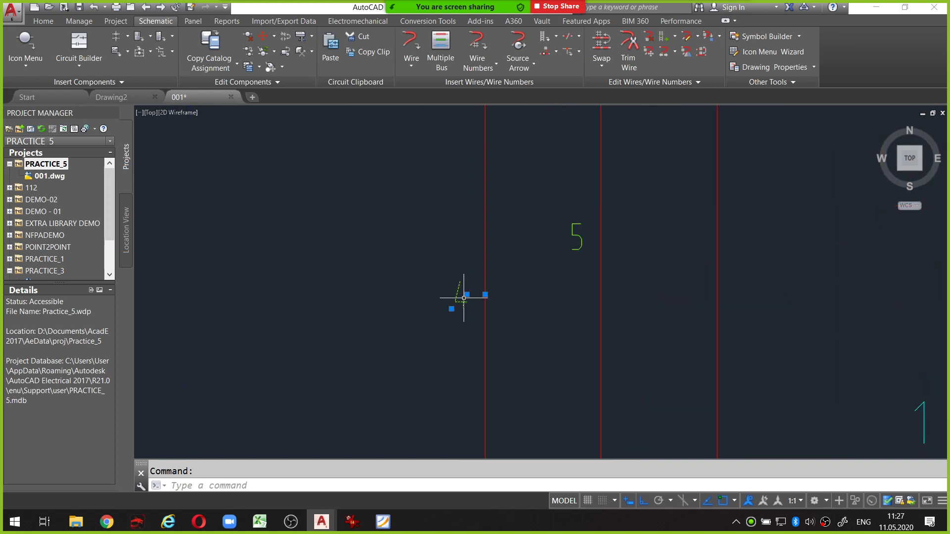
pyautogui.rightClick(463, 301)
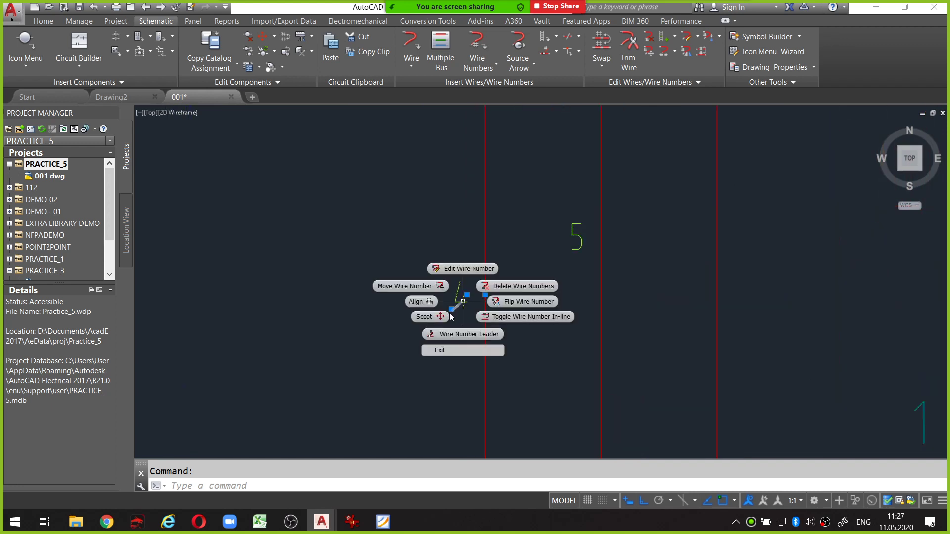
pyautogui.click(441, 313)
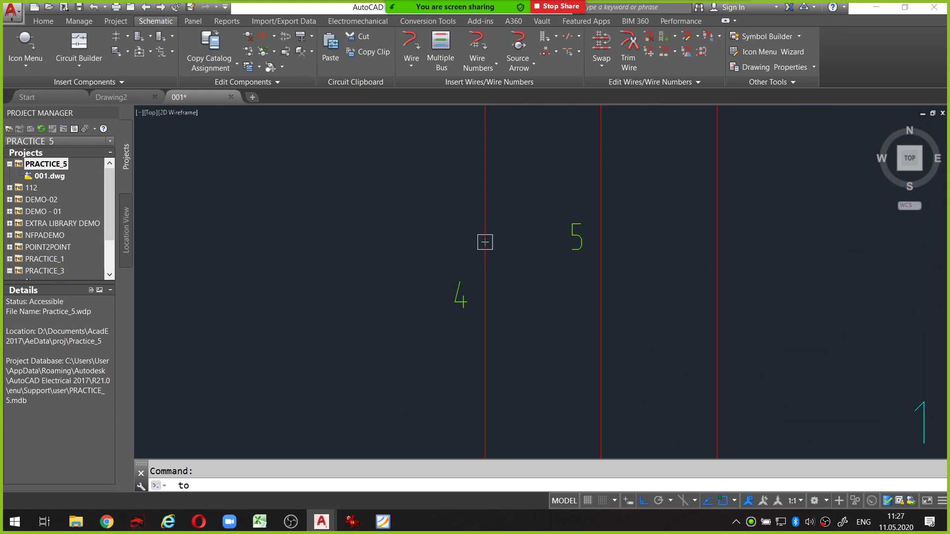
pyautogui.scroll(-4, 544, 270)
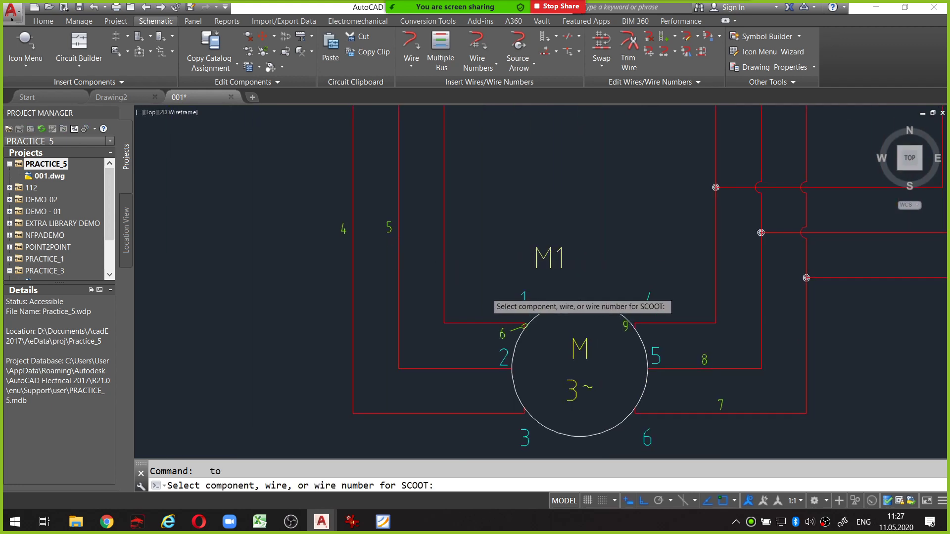
pyautogui.scroll(4, 508, 328)
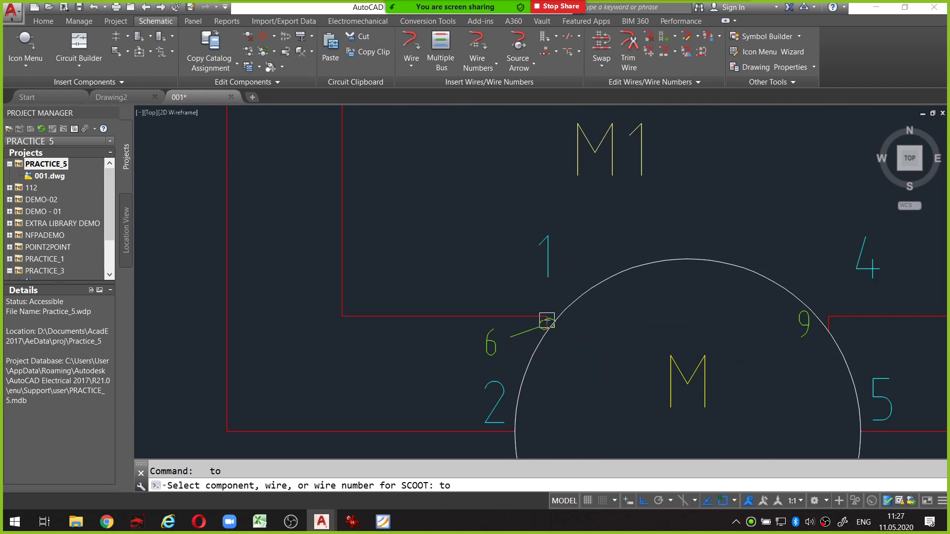
pyautogui.scroll(-3, 547, 322)
pyautogui.scroll(1, 509, 361)
pyautogui.press('Escape')
pyautogui.click(505, 361)
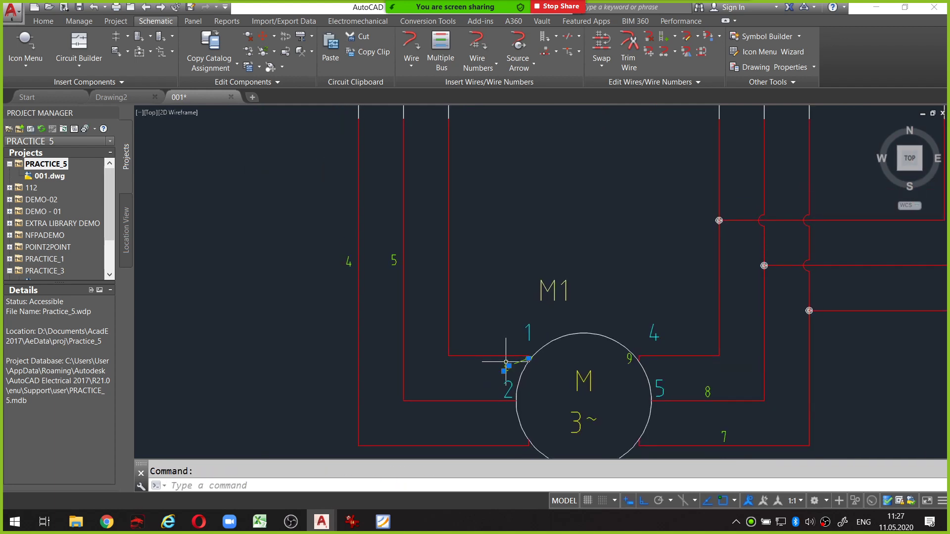
# Move wire number 6 higher up its vertical wire
pyautogui.rightClick(506, 362)
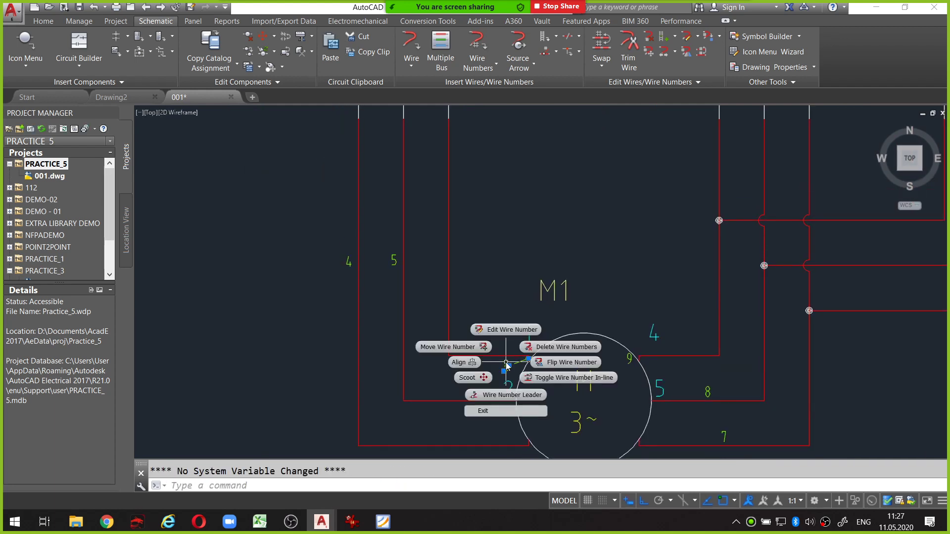
pyautogui.click(450, 347)
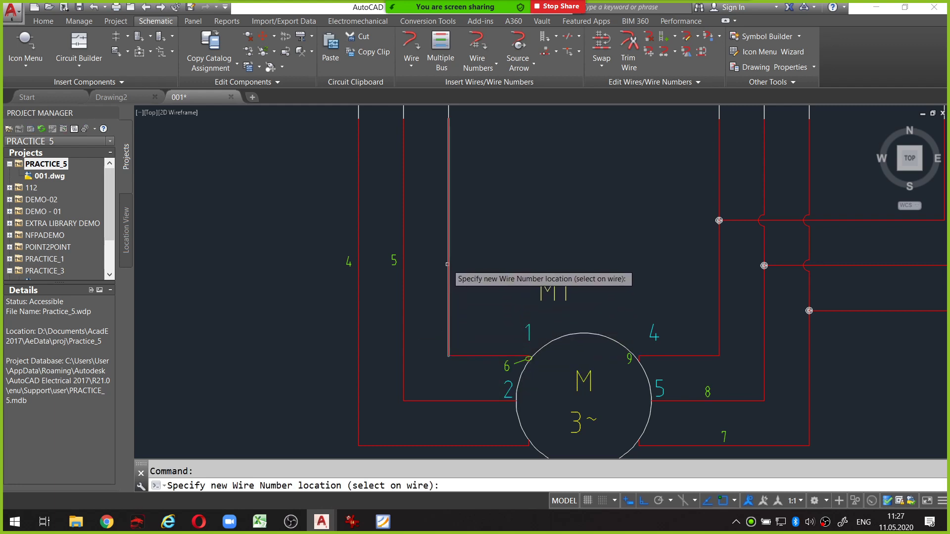
pyautogui.click(447, 261)
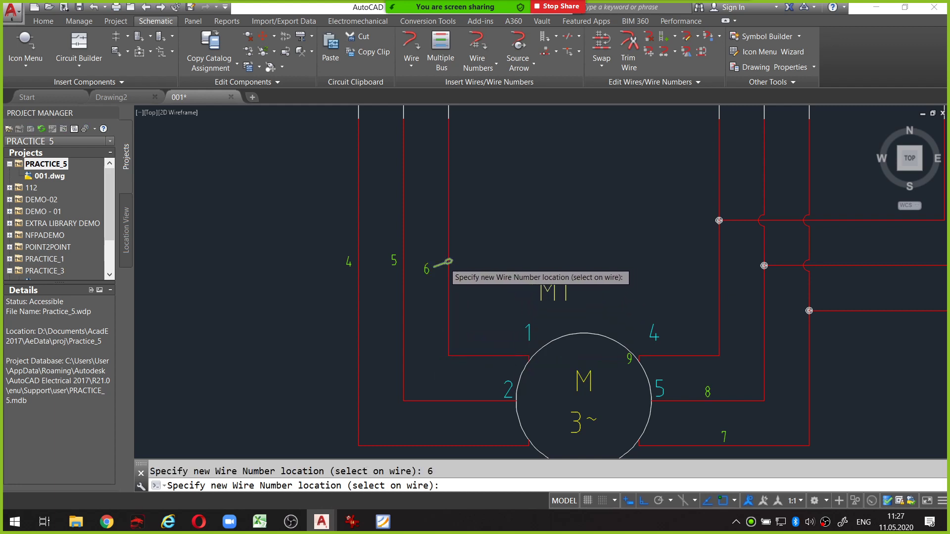
pyautogui.scroll(4, 448, 262)
pyautogui.press('Escape')
# Add a wire number leader to wire number 6
pyautogui.click(422, 267)
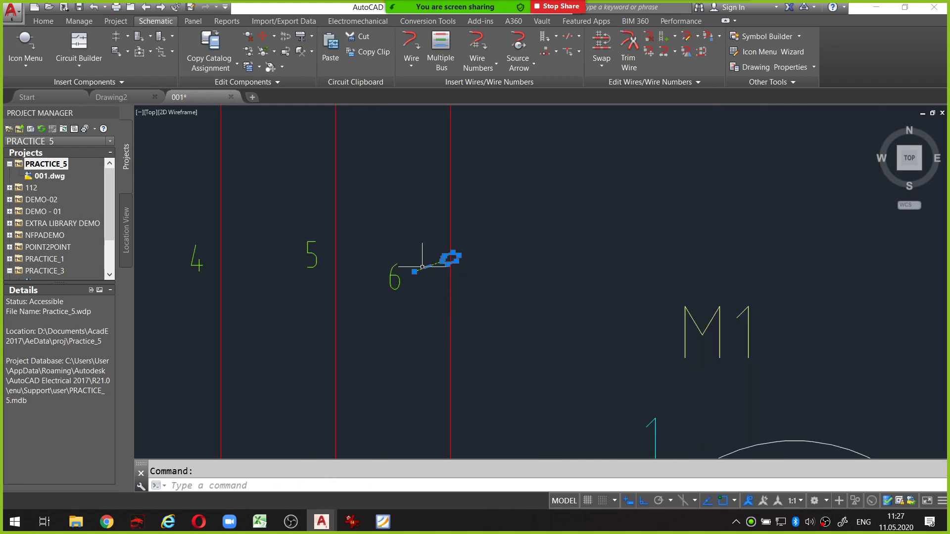
pyautogui.rightClick(399, 280)
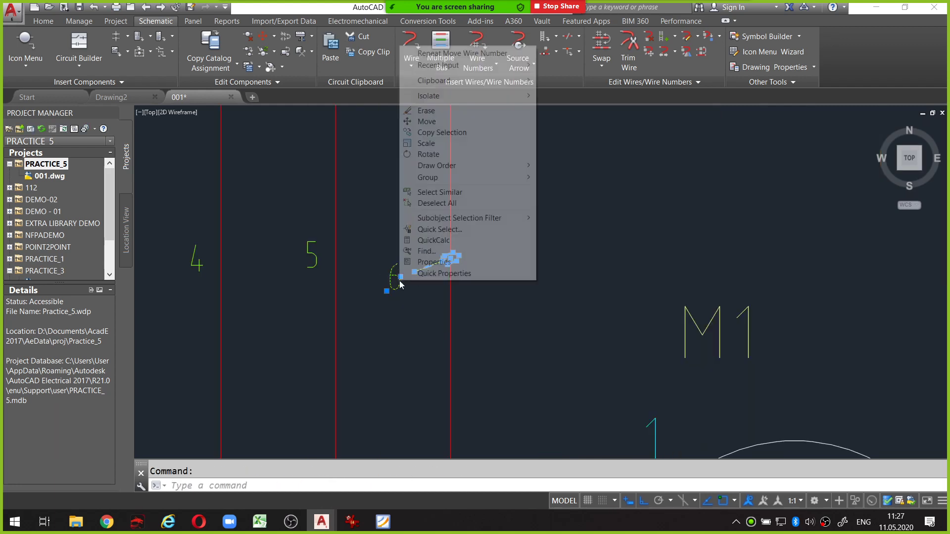
pyautogui.press('Escape')
pyautogui.rightClick(400, 286)
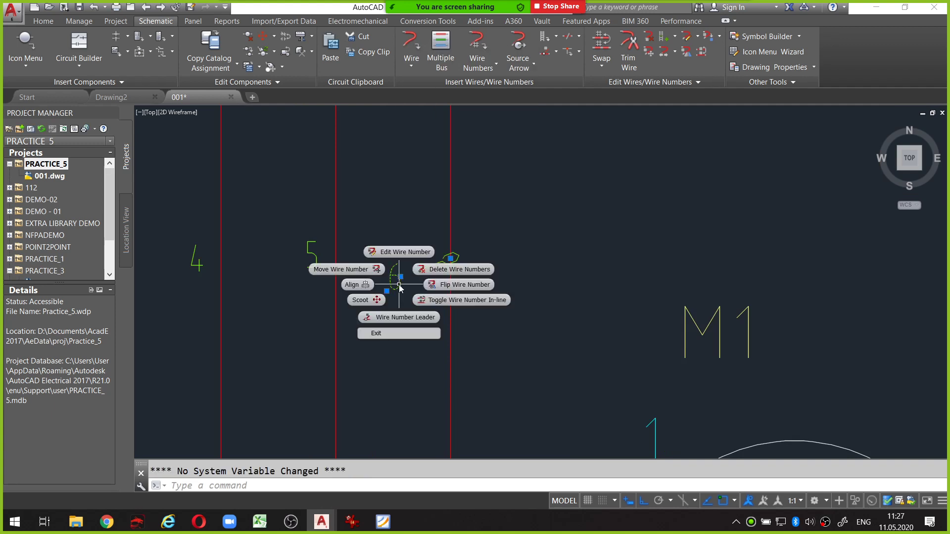
pyautogui.click(389, 319)
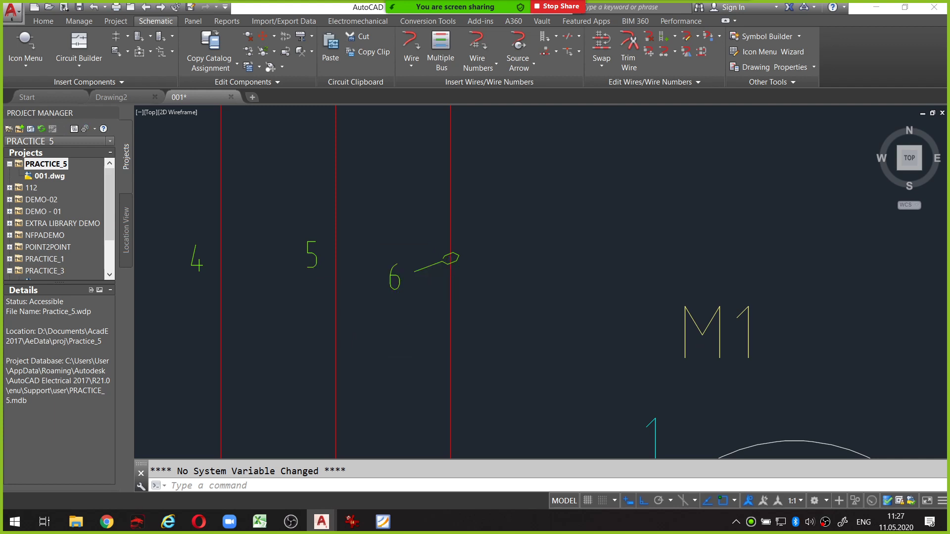
pyautogui.click(458, 259)
pyautogui.press('Return')
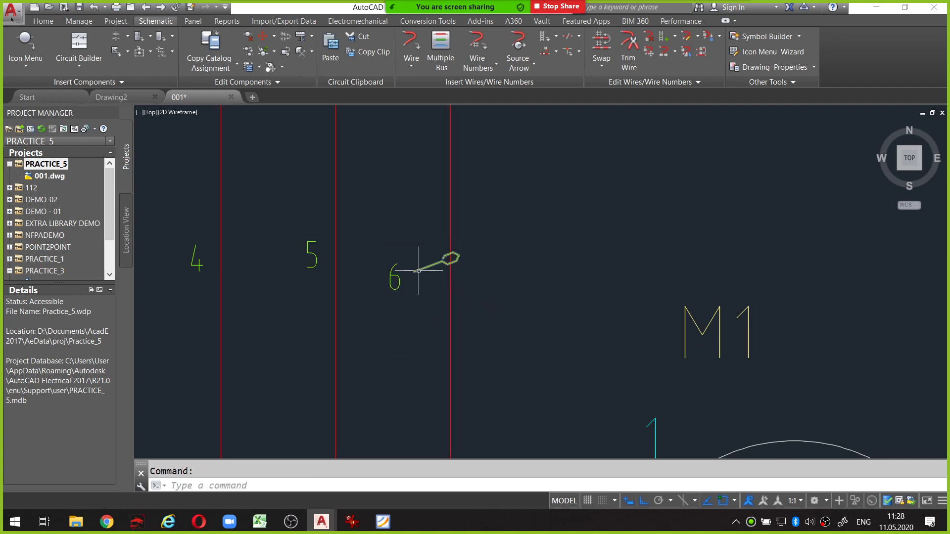
# Redraw wire number 6's leader so the label sits beside numbers 4 and 5
pyautogui.rightClick(397, 276)
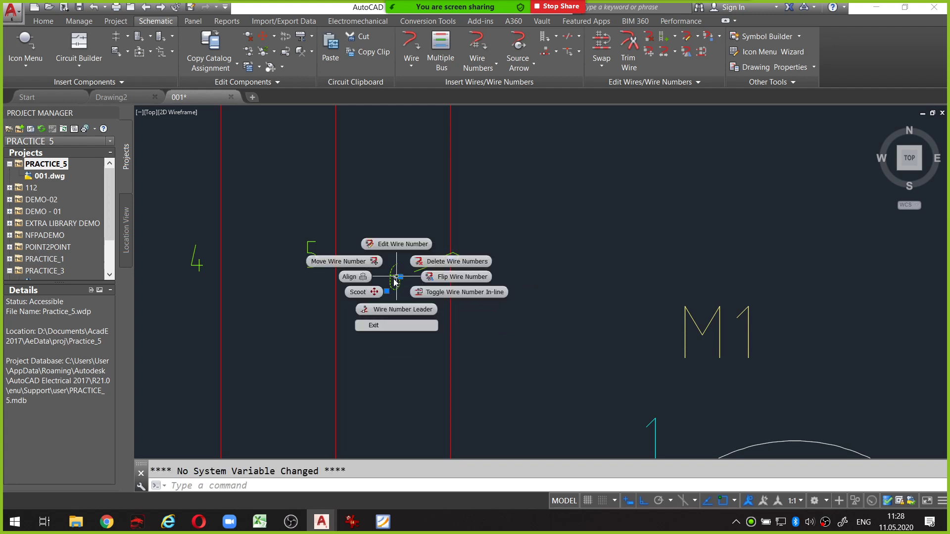
pyautogui.click(371, 311)
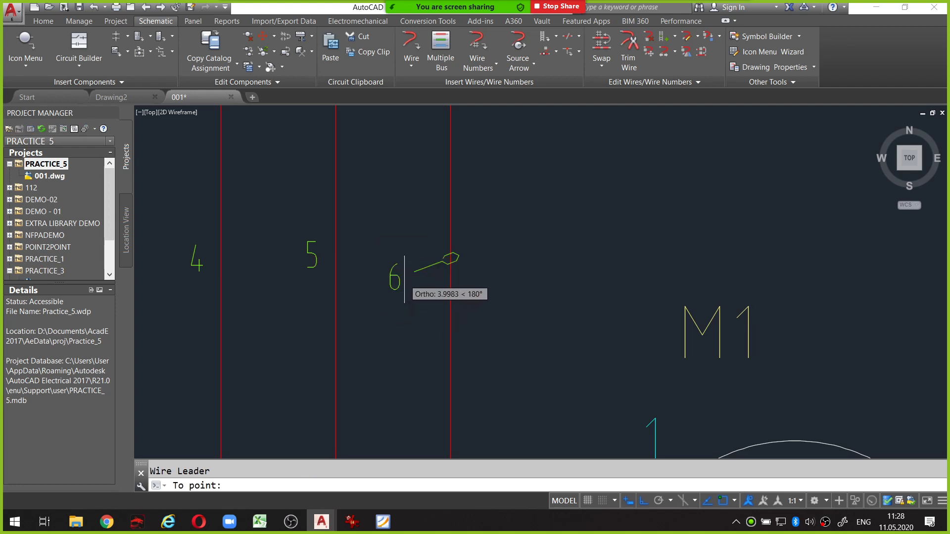
pyautogui.click(416, 270)
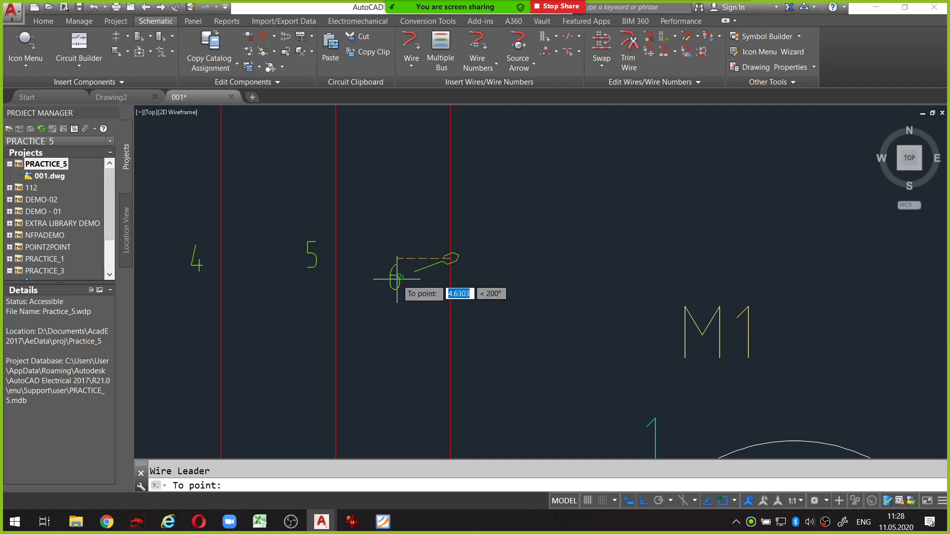
pyautogui.press('Return')
pyautogui.rightClick(390, 275)
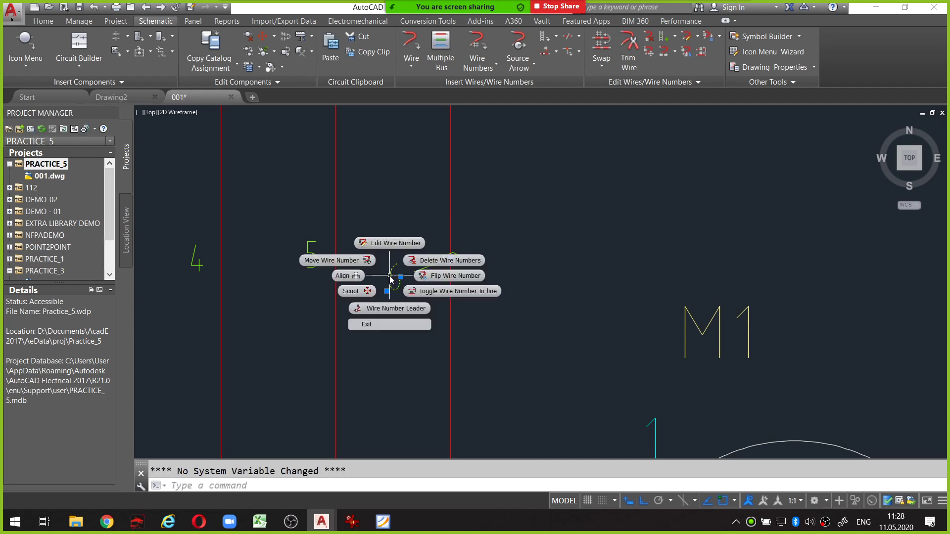
pyautogui.press('Escape')
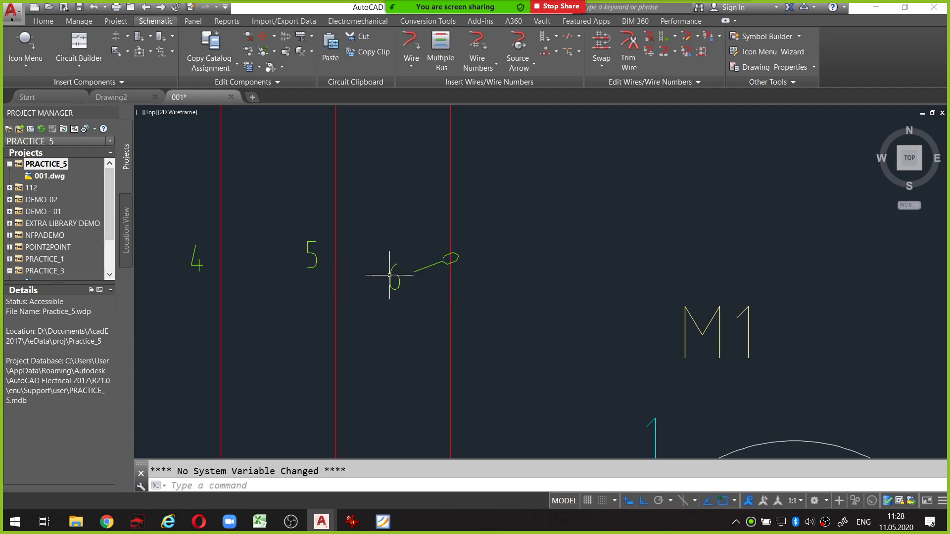
pyautogui.scroll(-5, 393, 275)
pyautogui.scroll(2, 604, 272)
# Scoot wire numbers 7 and 8 left along their wires
pyautogui.scroll(-2, 615, 297)
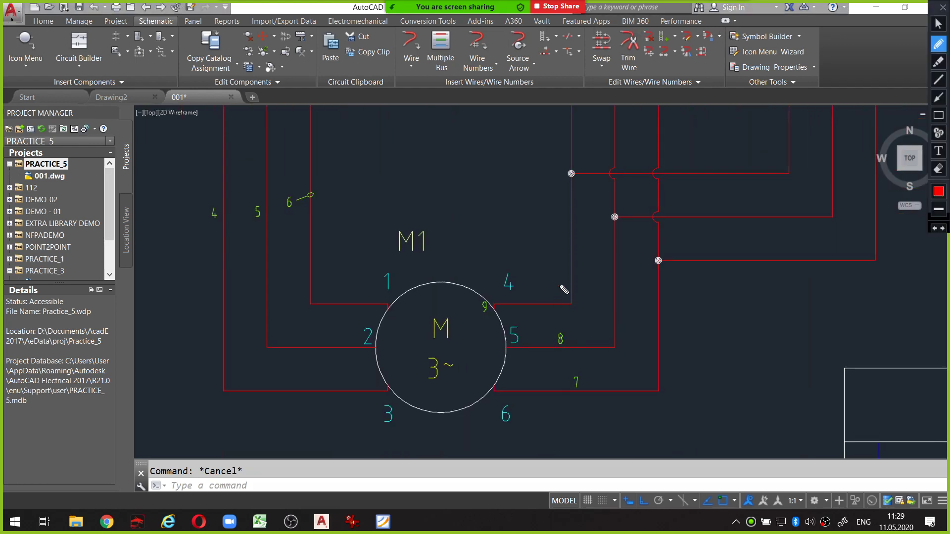
pyautogui.press('alt')
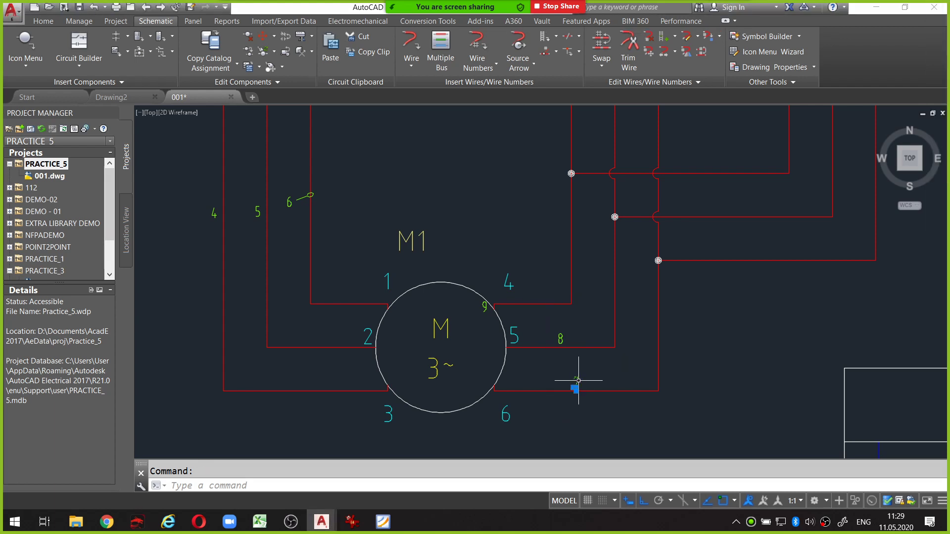
pyautogui.rightClick(575, 380)
pyautogui.click(539, 392)
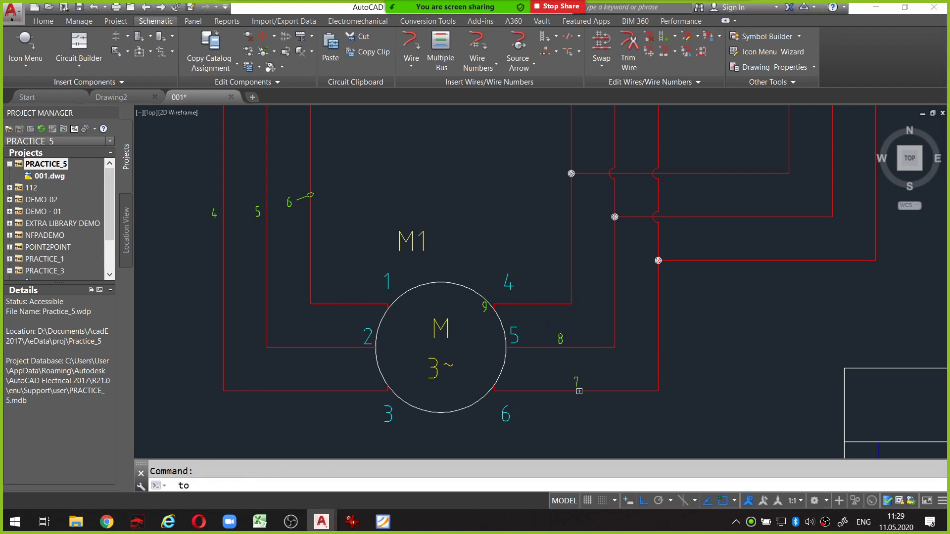
pyautogui.click(554, 391)
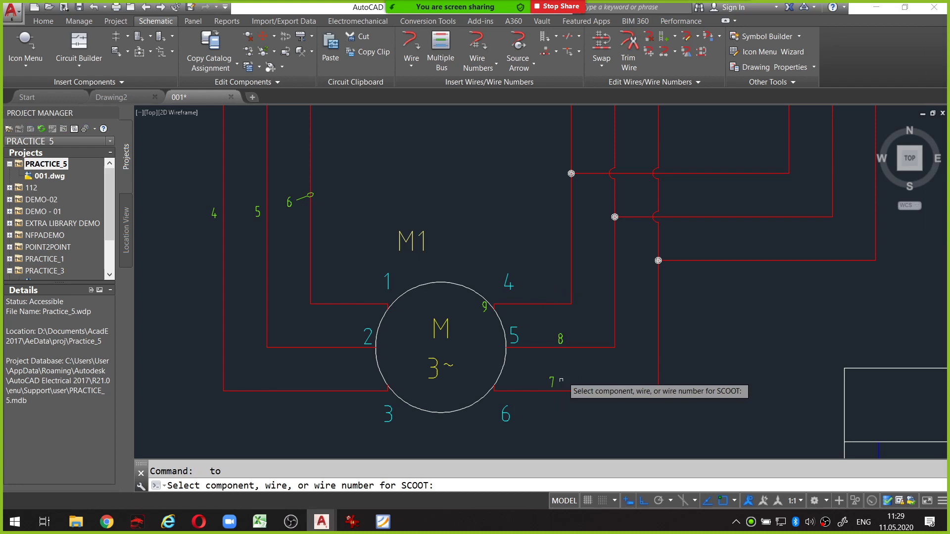
pyautogui.click(553, 347)
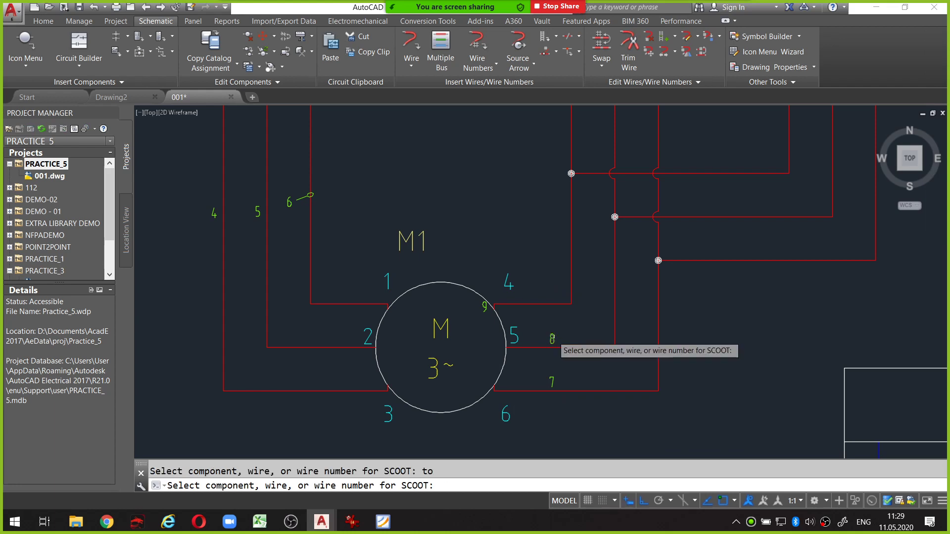
pyautogui.press('Escape')
# Move wire number 9 onto its wire in line with 7 and 8
pyautogui.click(486, 308)
pyautogui.rightClick(486, 313)
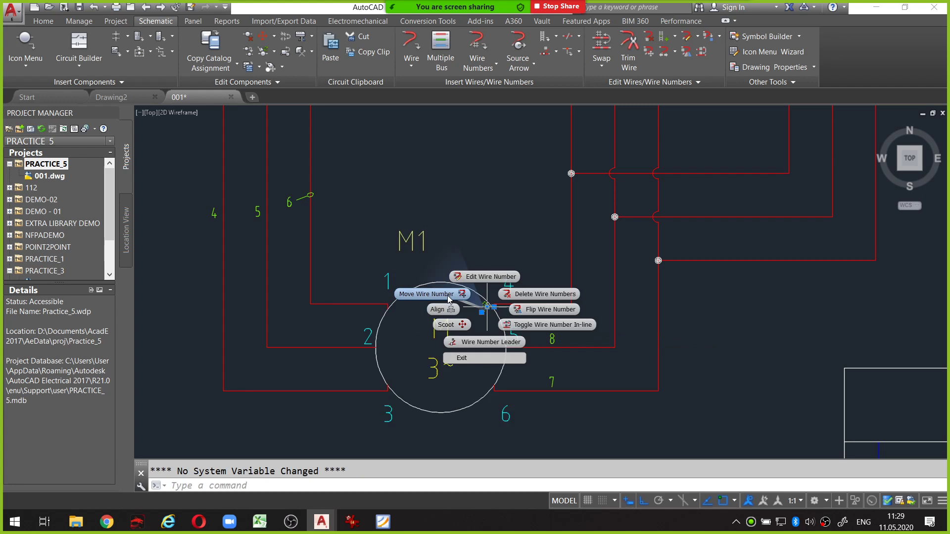
pyautogui.click(427, 294)
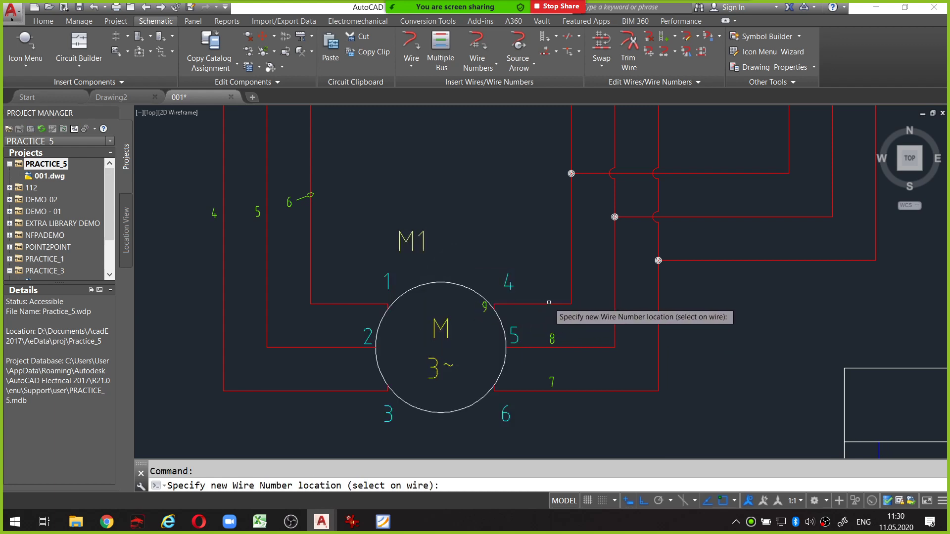
pyautogui.click(550, 304)
# Zoom in on breaker Q1's output wires around wire number 3
pyautogui.scroll(-5, 582, 330)
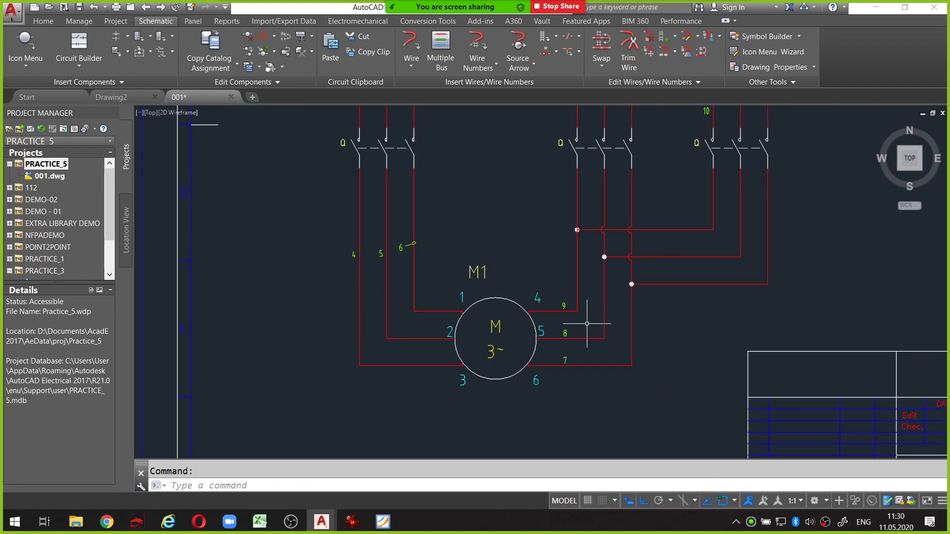
pyautogui.moveTo(582, 330); pyautogui.dragTo(575, 342, button='middle')
pyautogui.scroll(2, 594, 206)
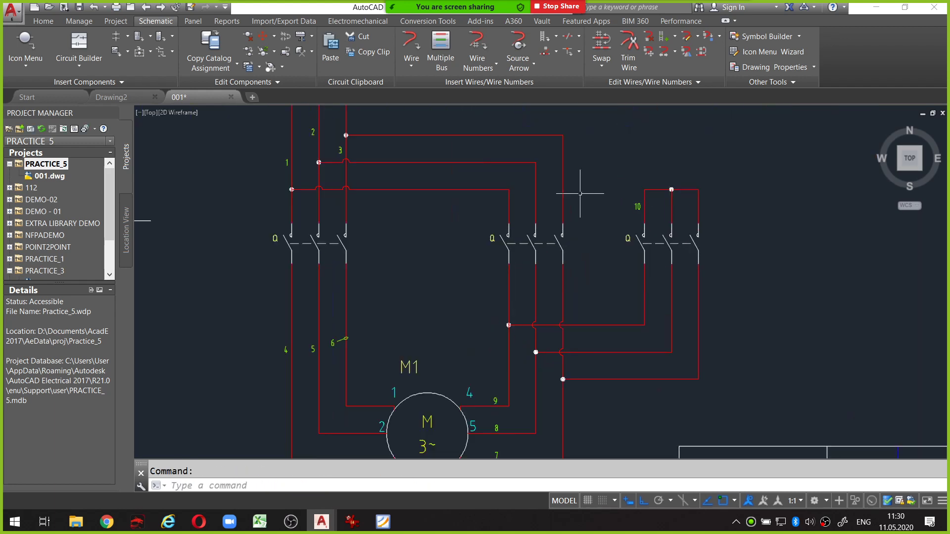
pyautogui.scroll(2, 577, 195)
pyautogui.scroll(-3, 508, 213)
pyautogui.moveTo(401, 186); pyautogui.dragTo(467, 242, button='middle')
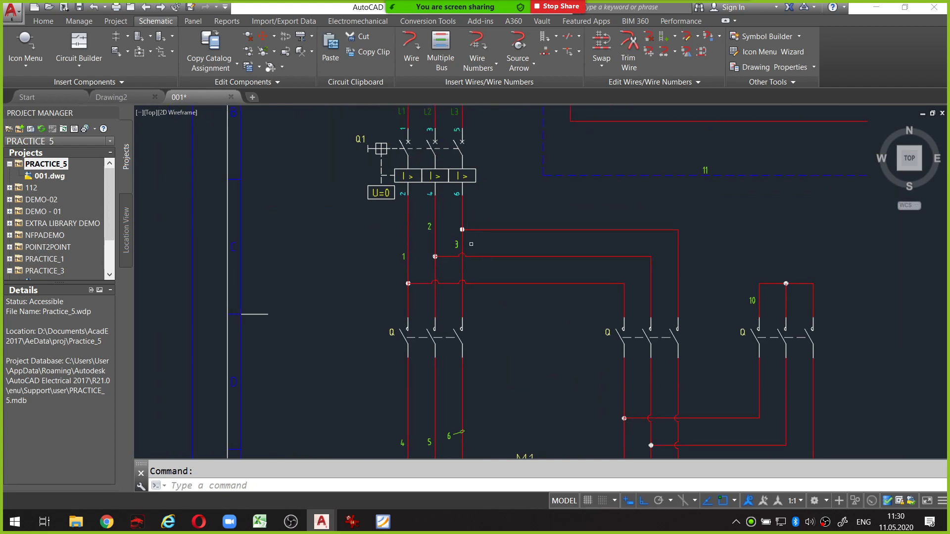
pyautogui.scroll(2, 452, 233)
pyautogui.scroll(2, 452, 255)
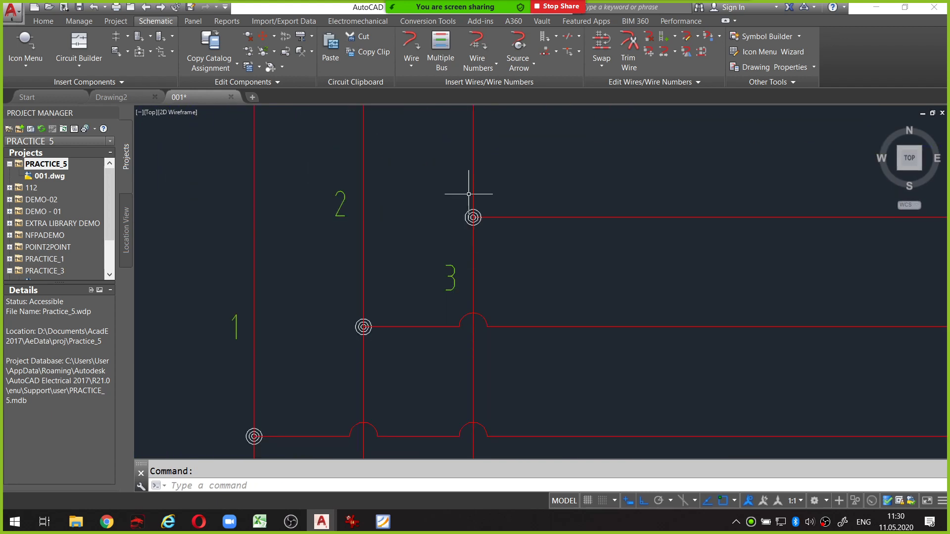
pyautogui.scroll(-3, 456, 197)
pyautogui.scroll(1, 451, 287)
pyautogui.scroll(1, 460, 292)
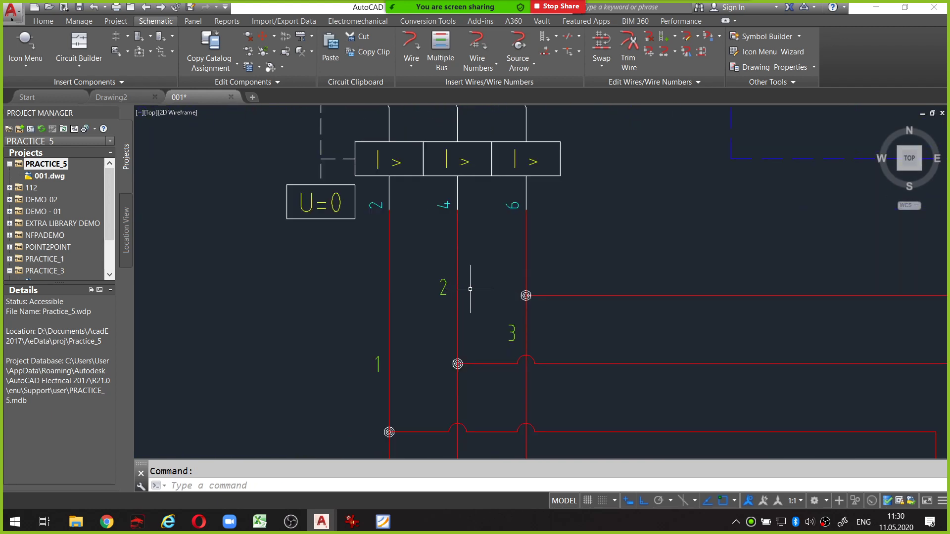
pyautogui.scroll(-3, 472, 287)
pyautogui.scroll(2, 497, 316)
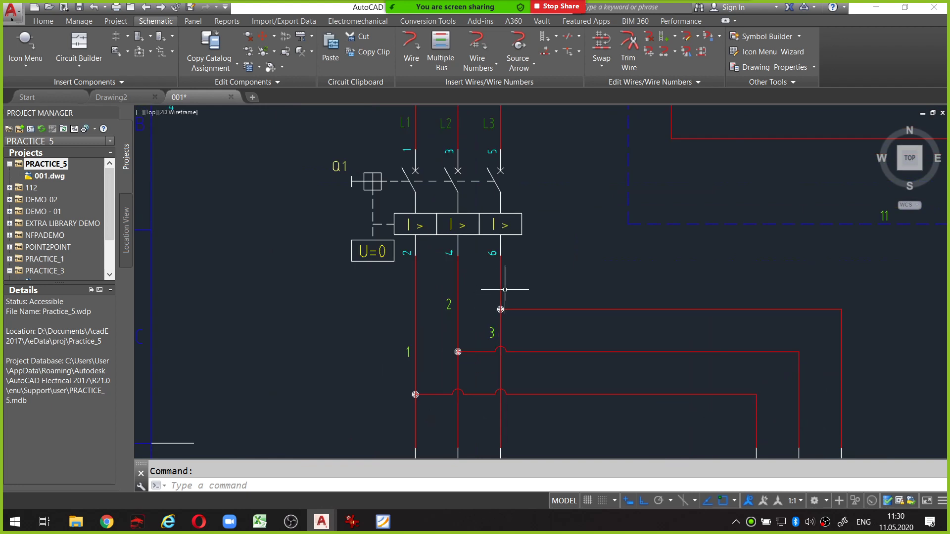
pyautogui.moveTo(413, 290); pyautogui.dragTo(497, 286)
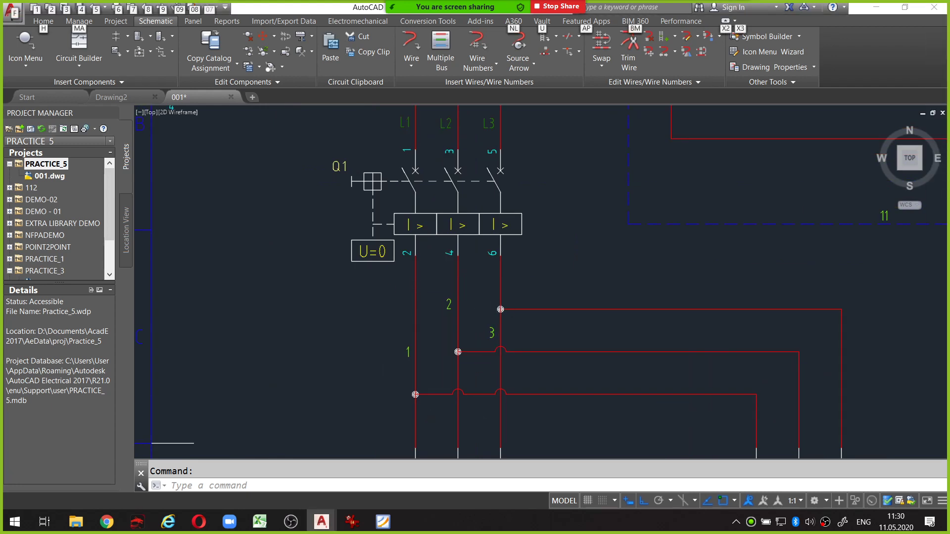
# Scoot wire number 3 up level with wire numbers 1 and 2
pyautogui.rightClick(491, 333)
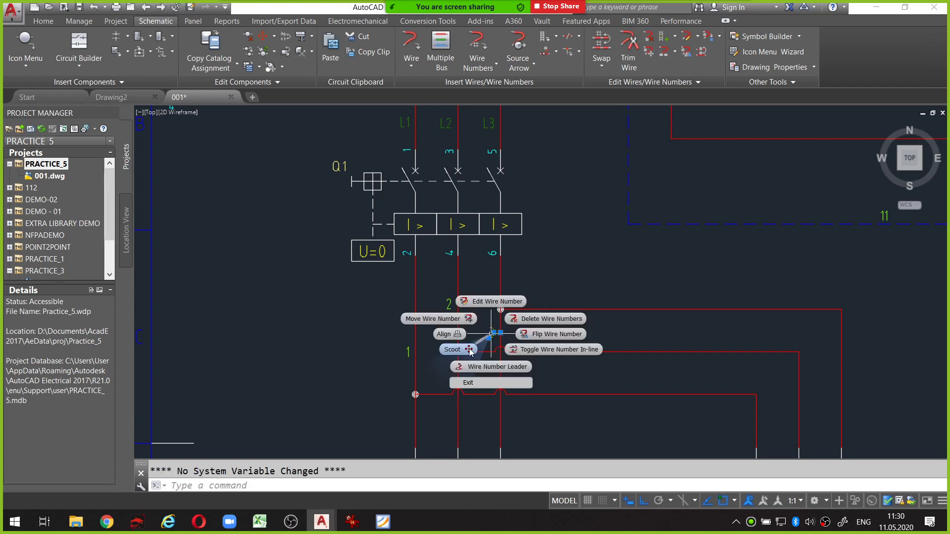
pyautogui.click(501, 310)
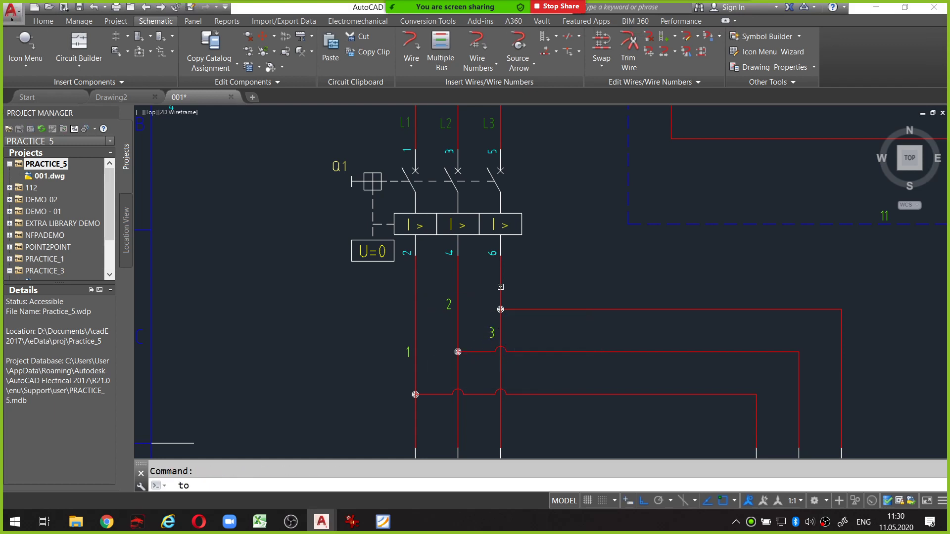
pyautogui.click(500, 285)
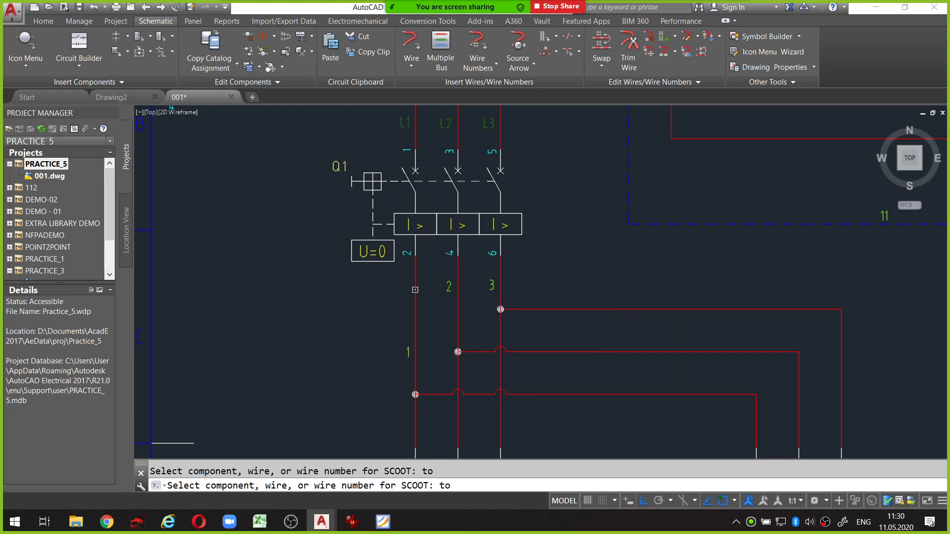
pyautogui.scroll(-3, 454, 299)
# End the scoot command and pan over to wire number 11 near the dashed wires
pyautogui.press('Escape')
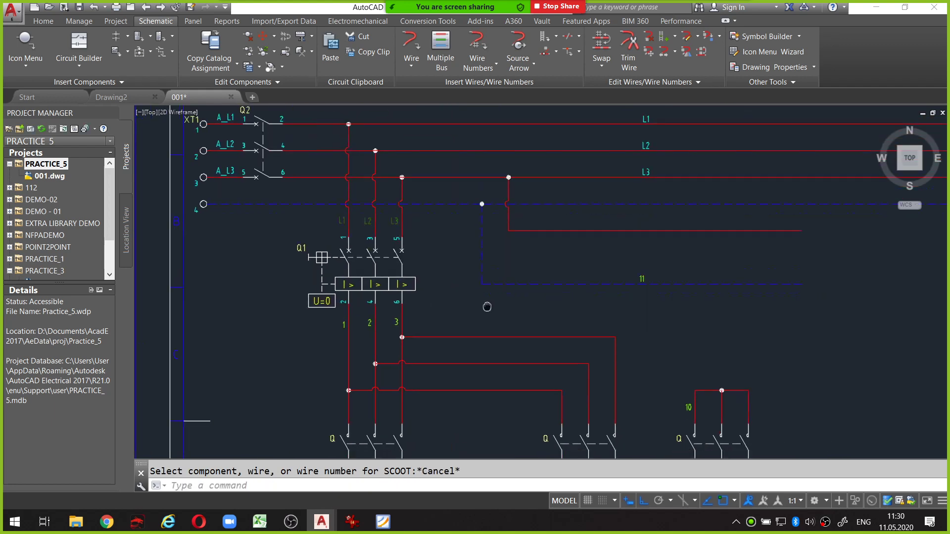
pyautogui.moveTo(592, 282); pyautogui.dragTo(567, 289, button='middle')
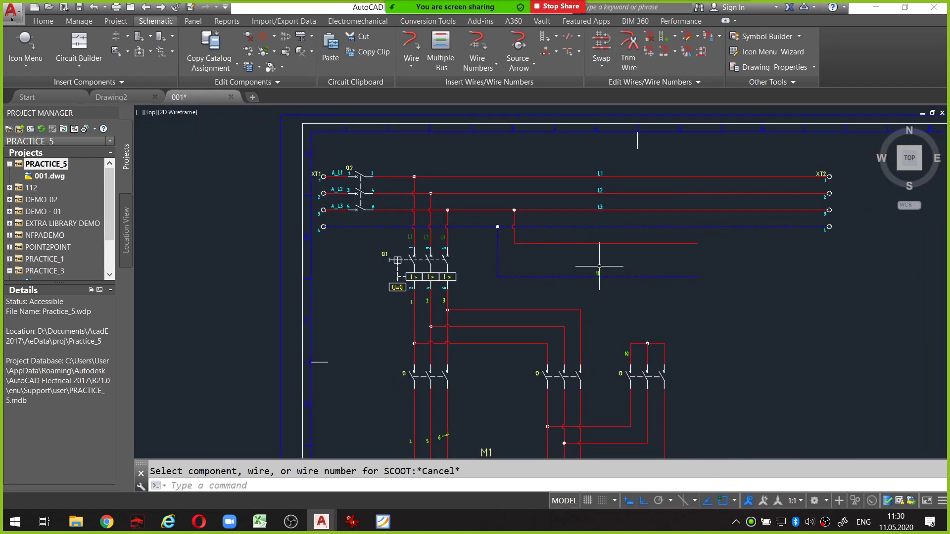
pyautogui.scroll(2, 494, 248)
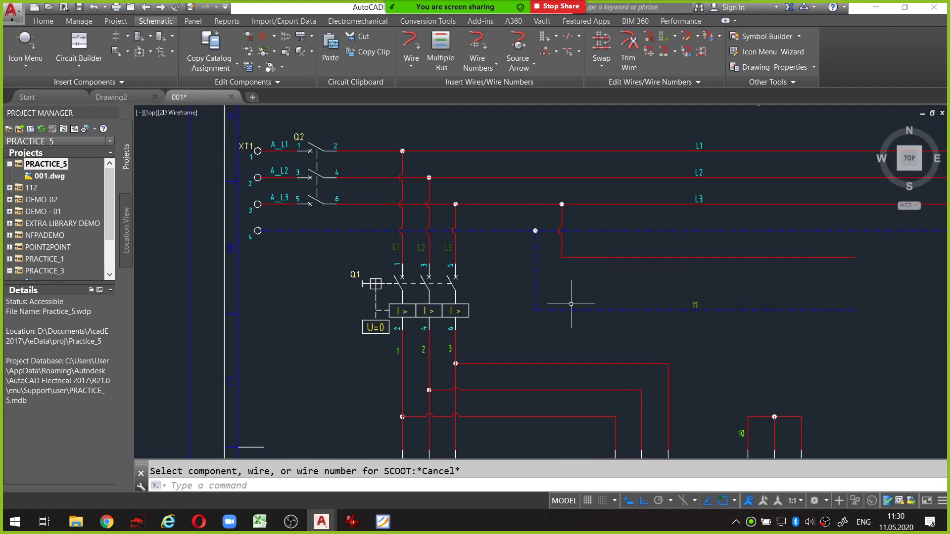
pyautogui.click(571, 304)
pyautogui.moveTo(537, 273); pyautogui.dragTo(583, 310, button='middle')
pyautogui.press('Escape')
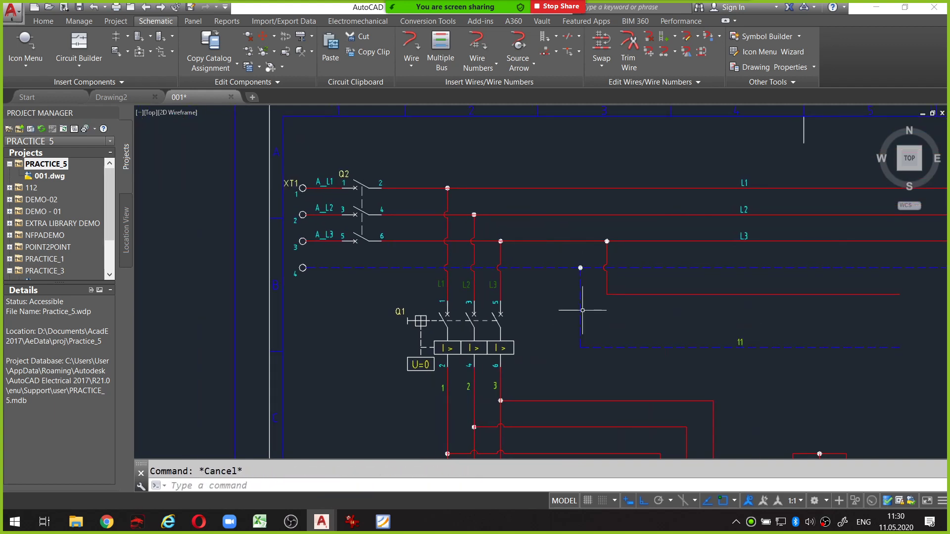
pyautogui.scroll(-2, 582, 310)
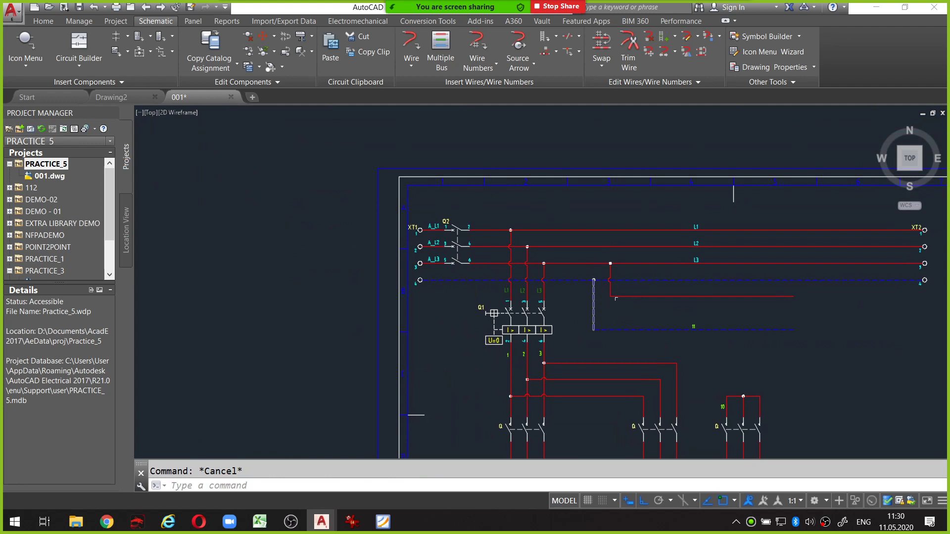
pyautogui.scroll(4, 704, 331)
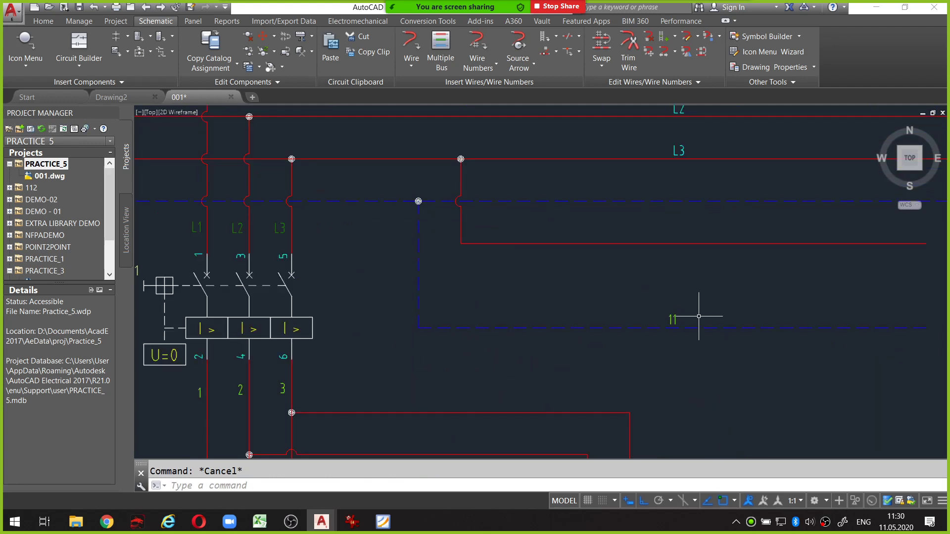
pyautogui.scroll(-1, 695, 314)
pyautogui.scroll(-2, 644, 307)
pyautogui.scroll(-1, 529, 292)
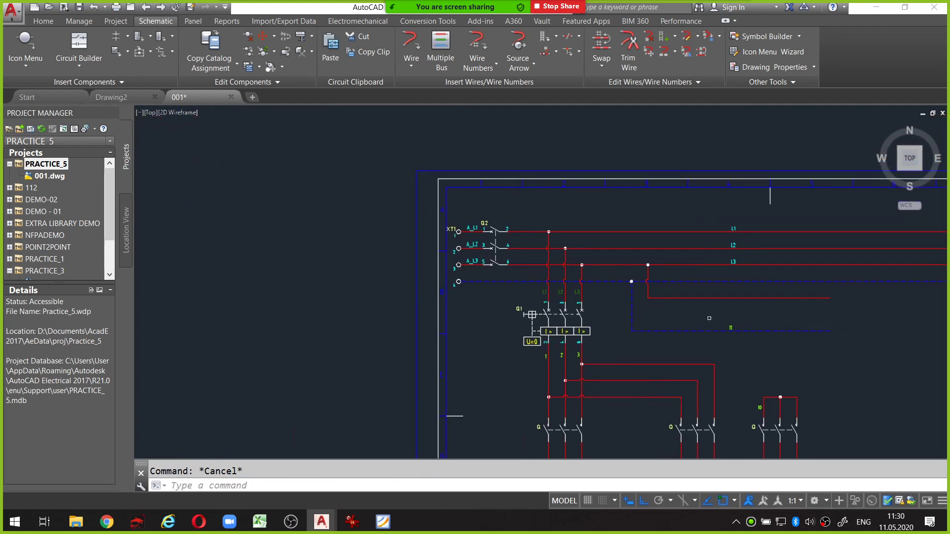
pyautogui.scroll(2, 747, 327)
pyautogui.moveTo(727, 321)
pyautogui.mouseDown()
pyautogui.moveTo(705, 347)
pyautogui.moveTo(724, 315)
pyautogui.mouseUp()
pyautogui.moveTo(724, 241); pyautogui.dragTo(712, 248)
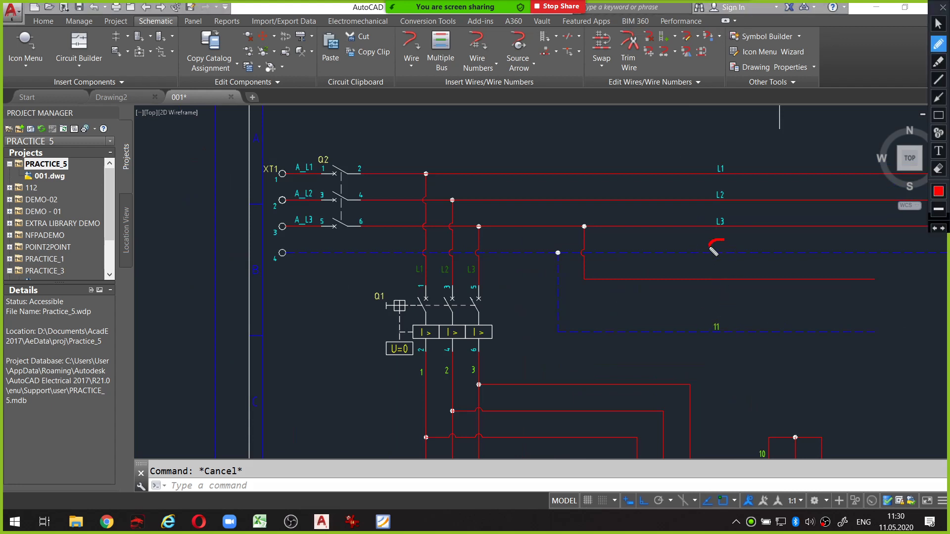
# Move wire number 11 onto the upper dashed wire just below L3
pyautogui.rightClick(716, 326)
pyautogui.click(680, 310)
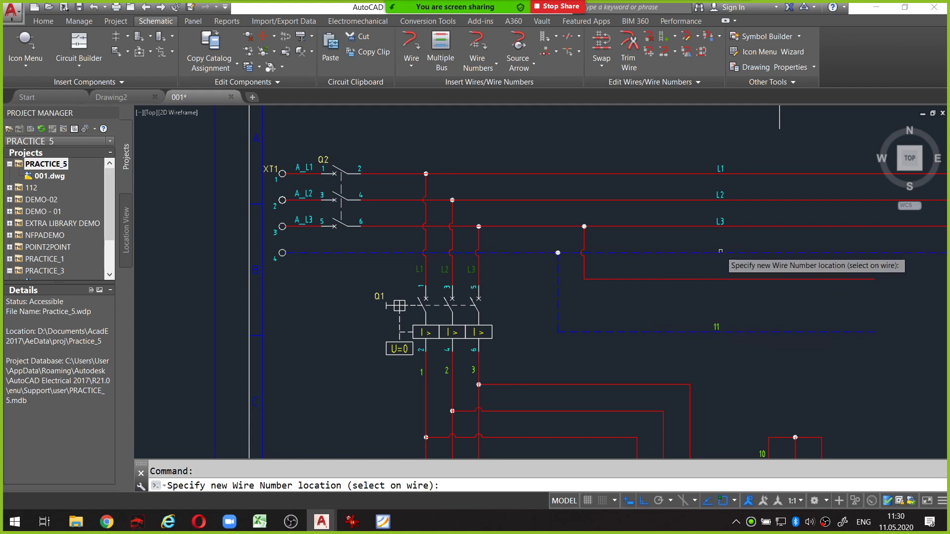
pyautogui.click(721, 253)
pyautogui.press('Escape')
pyautogui.moveTo(693, 281); pyautogui.dragTo(768, 282, button='middle')
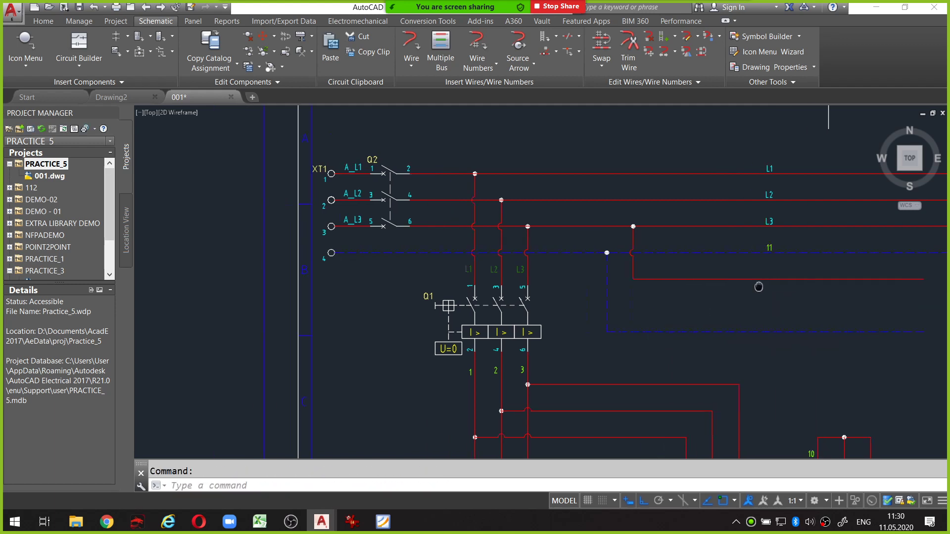
pyautogui.hotkey('ctrl', 'alt', 'g')
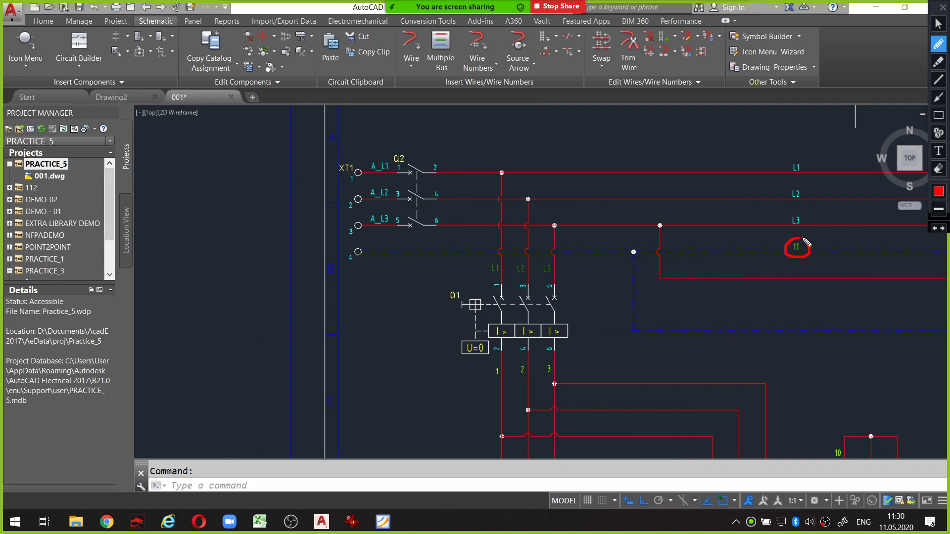
pyautogui.moveTo(390, 243)
pyautogui.mouseDown()
pyautogui.moveTo(374, 267)
pyautogui.moveTo(396, 248)
pyautogui.mouseUp()
pyautogui.hotkey('ctrl', 'alt', 'g')
# Place an extra copy of wire number 11 on the dashed wire at terminal 4
pyautogui.click(709, 37)
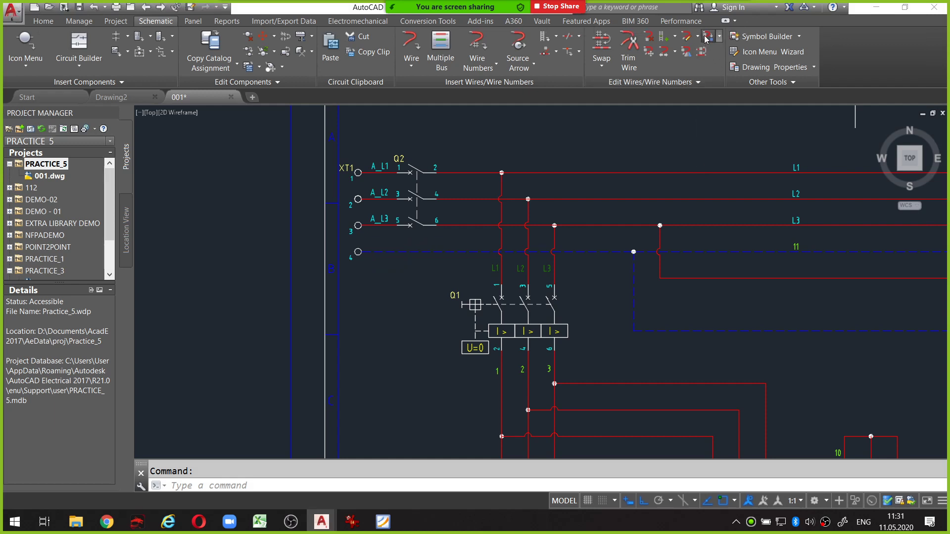
pyautogui.click(382, 251)
pyautogui.press('Return')
pyautogui.moveTo(806, 154); pyautogui.dragTo(828, 204)
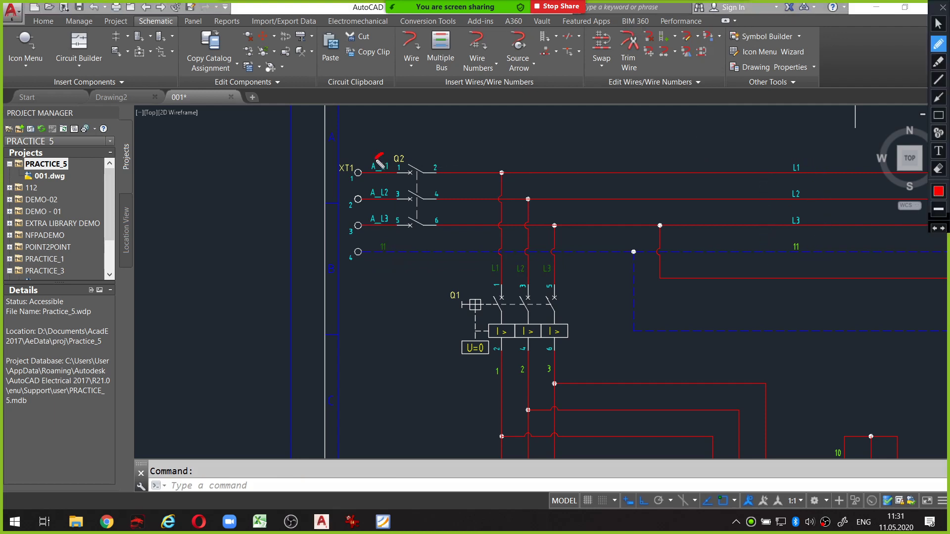
pyautogui.moveTo(380, 163)
pyautogui.mouseDown()
pyautogui.moveTo(372, 218)
pyautogui.moveTo(406, 195)
pyautogui.moveTo(392, 166)
pyautogui.mouseUp()
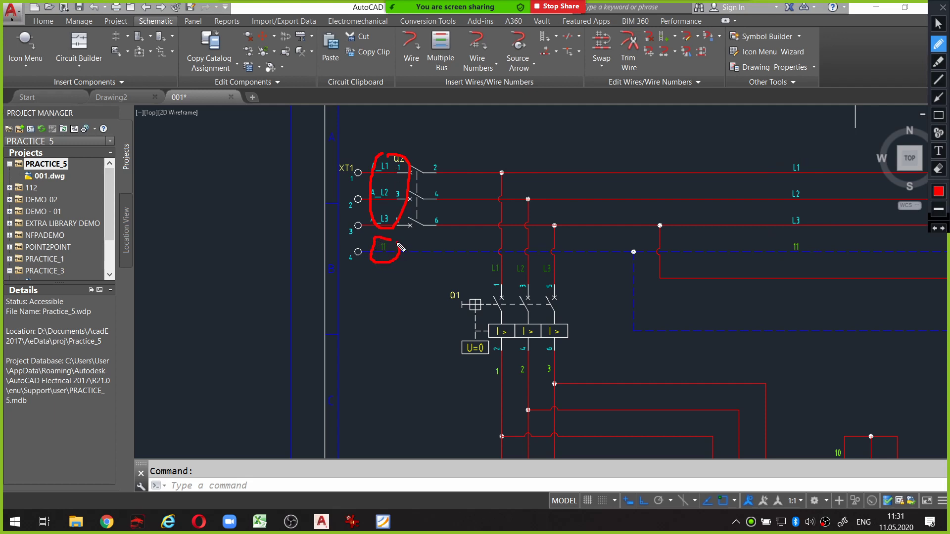
pyautogui.moveTo(747, 298); pyautogui.dragTo(638, 304, button='middle')
pyautogui.scroll(-2, 658, 307)
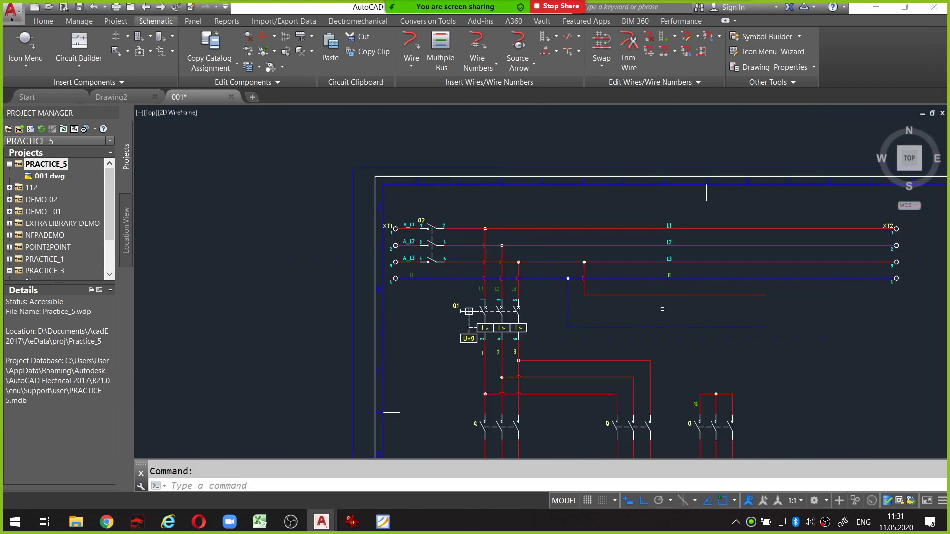
pyautogui.scroll(2, 662, 309)
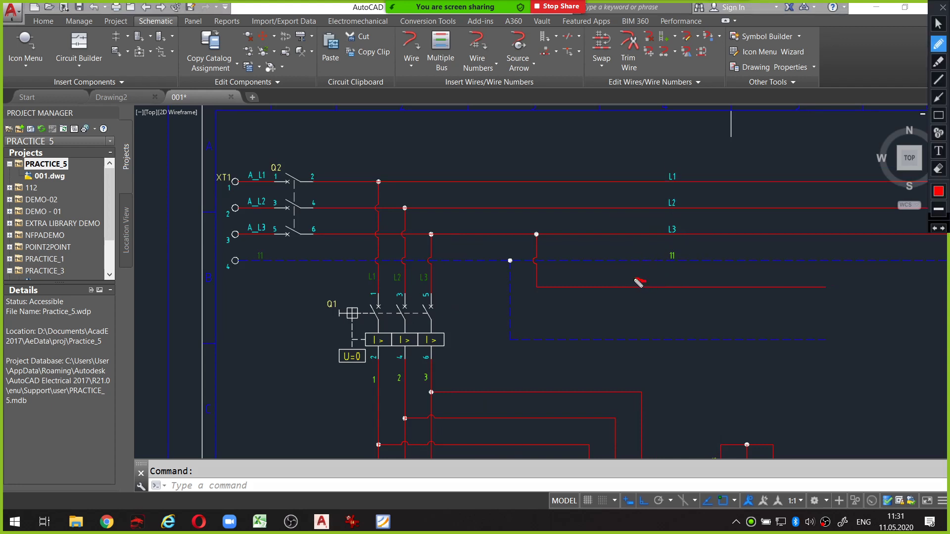
pyautogui.moveTo(640, 282)
pyautogui.mouseDown()
pyautogui.moveTo(616, 361)
pyautogui.moveTo(643, 285)
pyautogui.mouseUp()
pyautogui.press('alt')
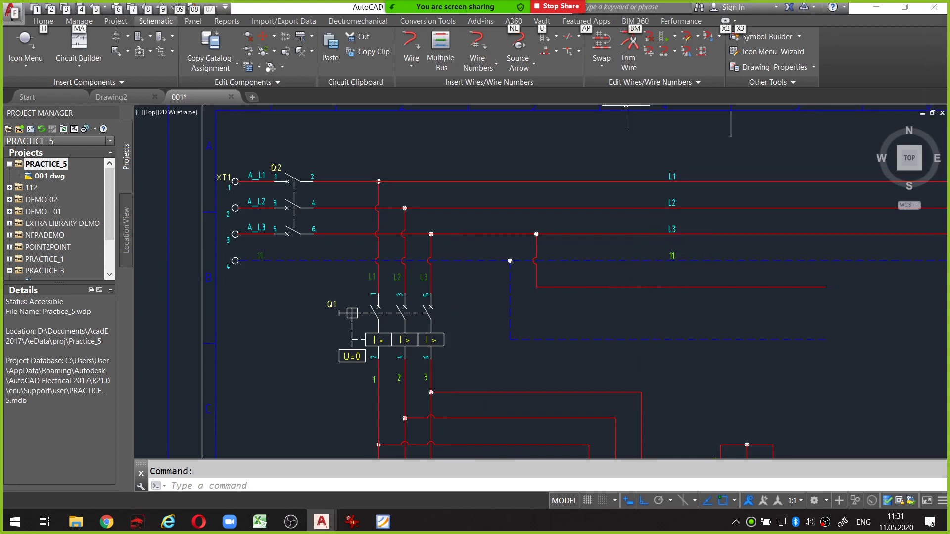
# Add extra wire numbers L3 on the red branch and 11 on the lower blue branch, then save
pyautogui.click(708, 37)
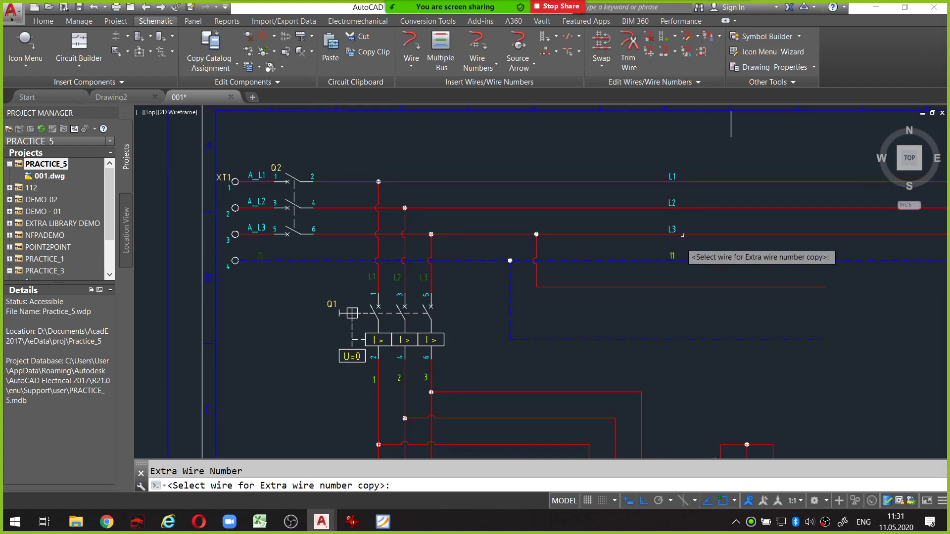
pyautogui.click(671, 285)
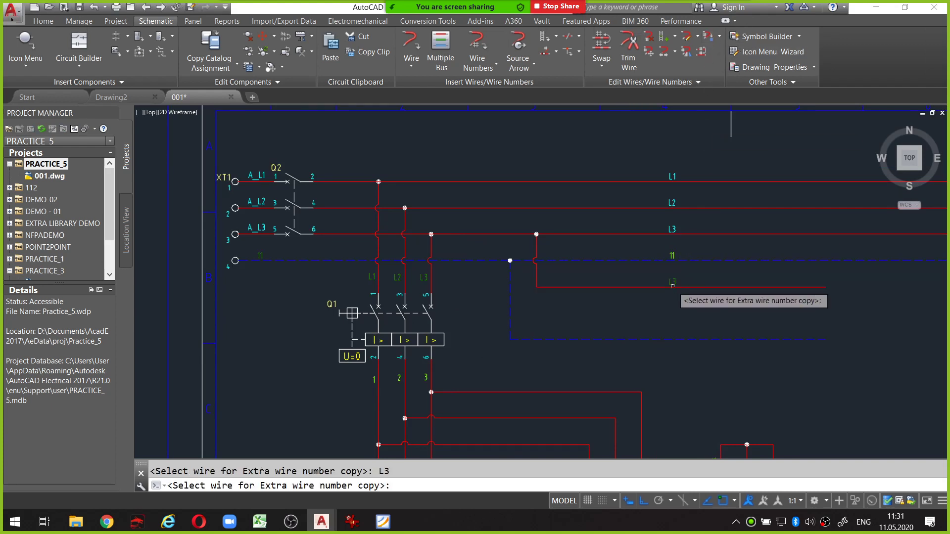
pyautogui.click(674, 340)
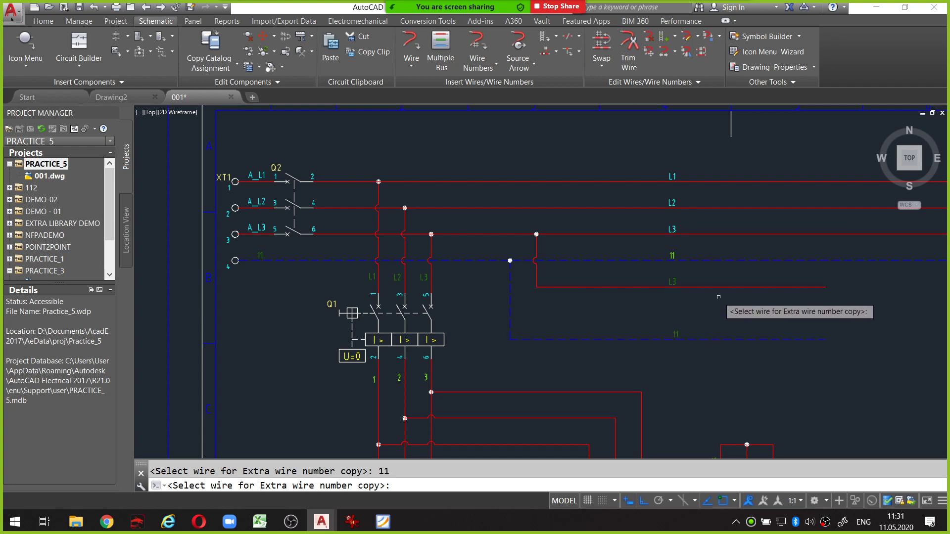
pyautogui.press('Return')
pyautogui.scroll(-2, 718, 294)
pyautogui.scroll(-2, 614, 214)
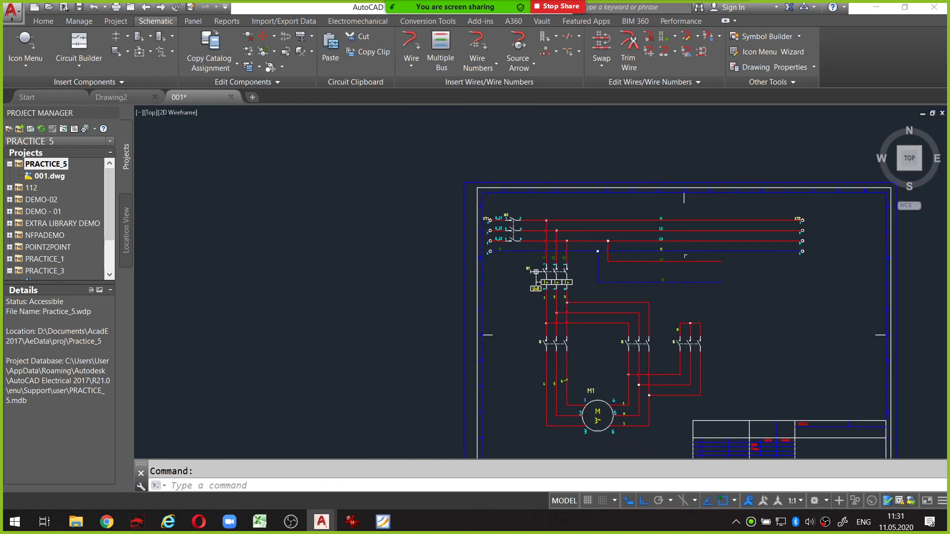
pyautogui.hotkey('ctrl', 's')
pyautogui.moveTo(712, 274); pyautogui.dragTo(675, 222, button='middle')
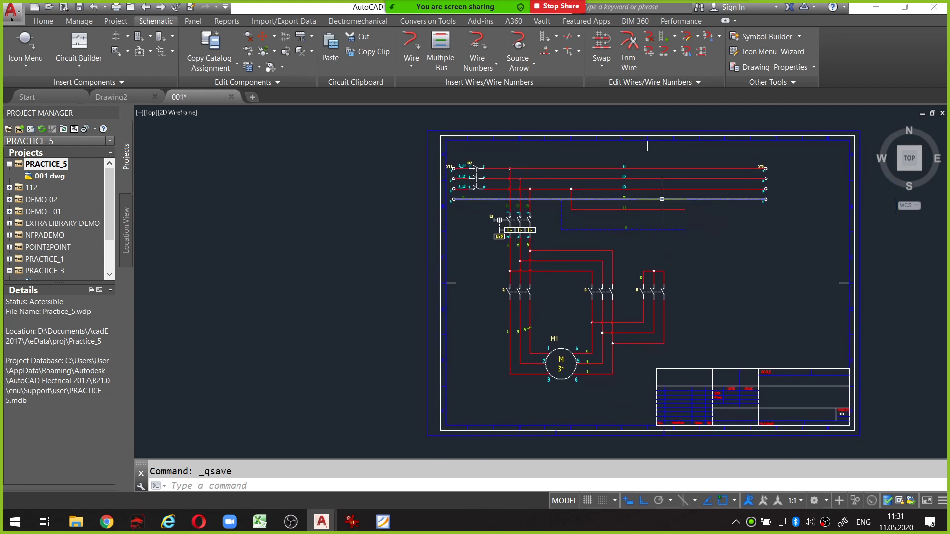
# Run the Missing Catalog Data report for the active drawing, then return to the Schematic tab
pyautogui.scroll(2, 662, 199)
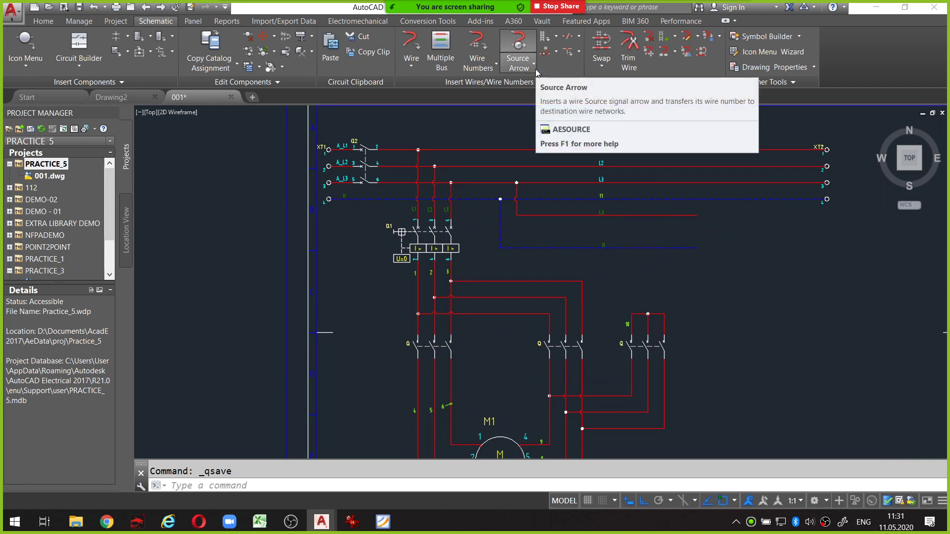
pyautogui.scroll(-2, 627, 217)
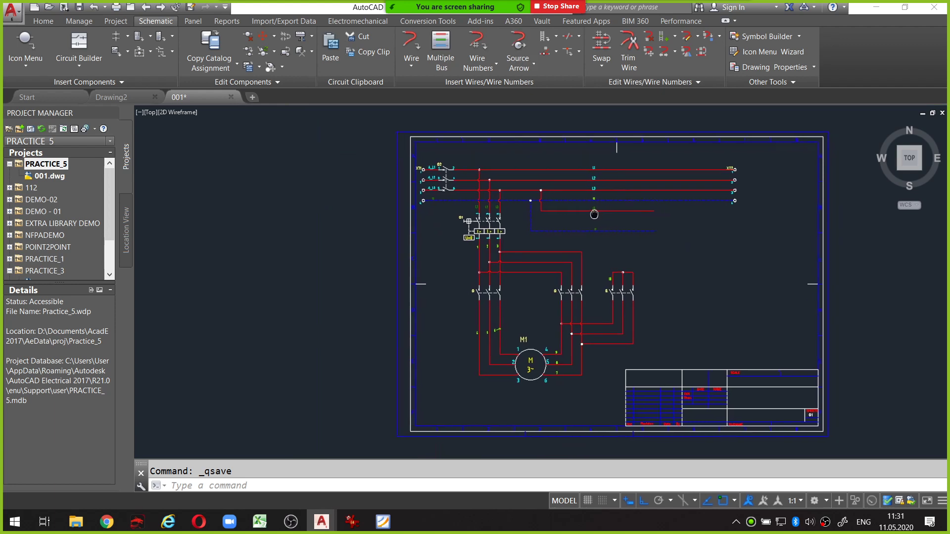
pyautogui.moveTo(627, 217); pyautogui.dragTo(605, 214, button='middle')
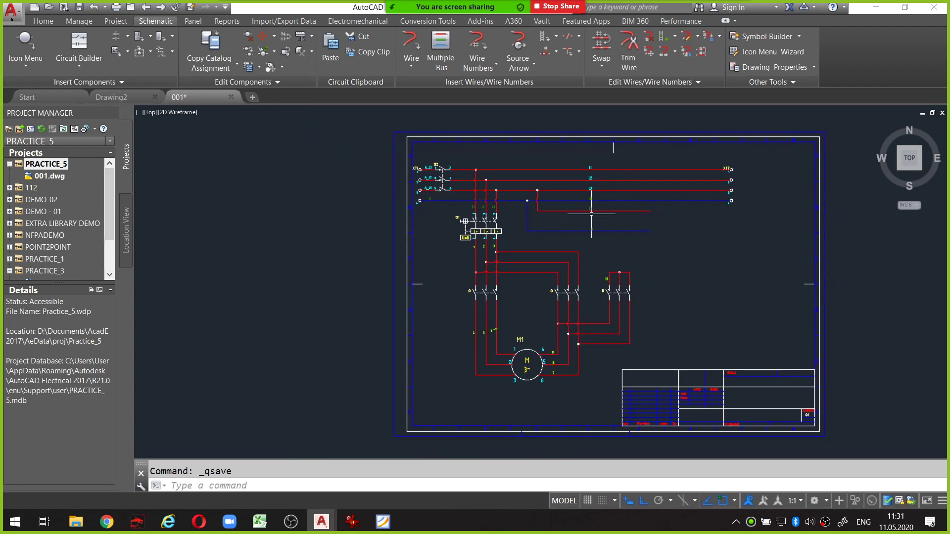
pyautogui.click(224, 21)
pyautogui.click(68, 47)
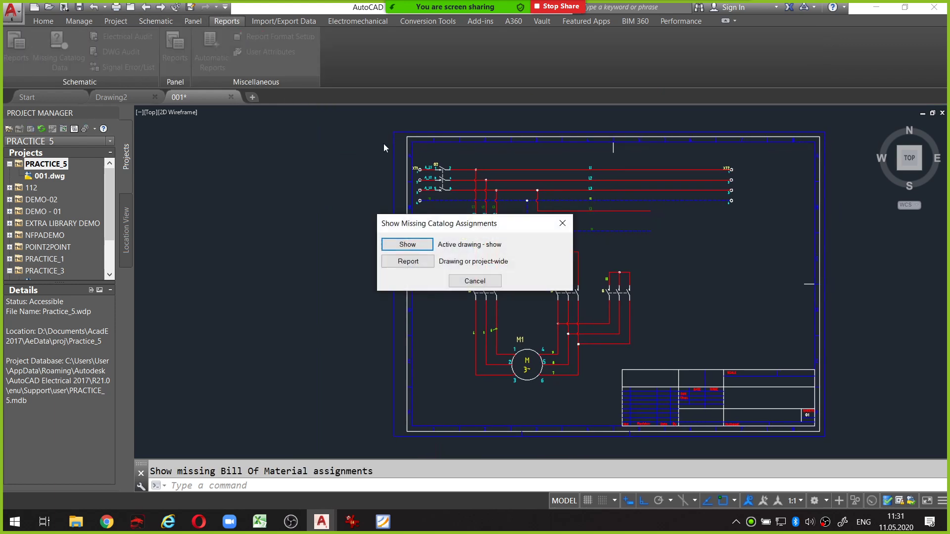
pyautogui.click(413, 240)
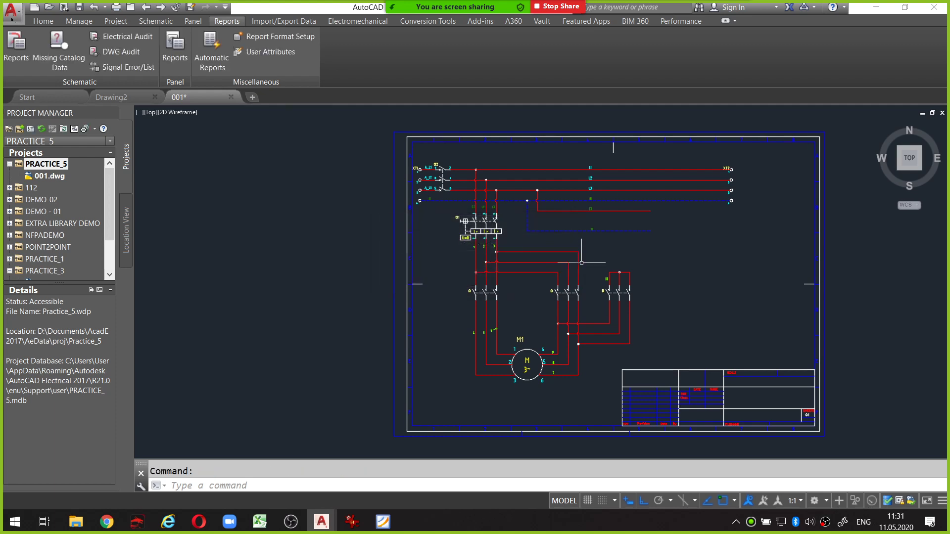
pyautogui.scroll(2, 631, 236)
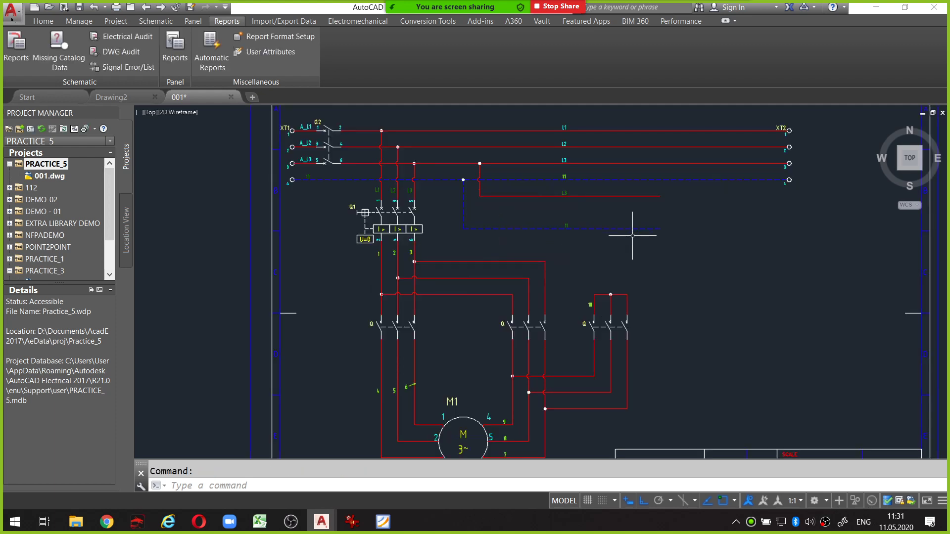
pyautogui.scroll(-2, 633, 235)
pyautogui.scroll(2, 626, 218)
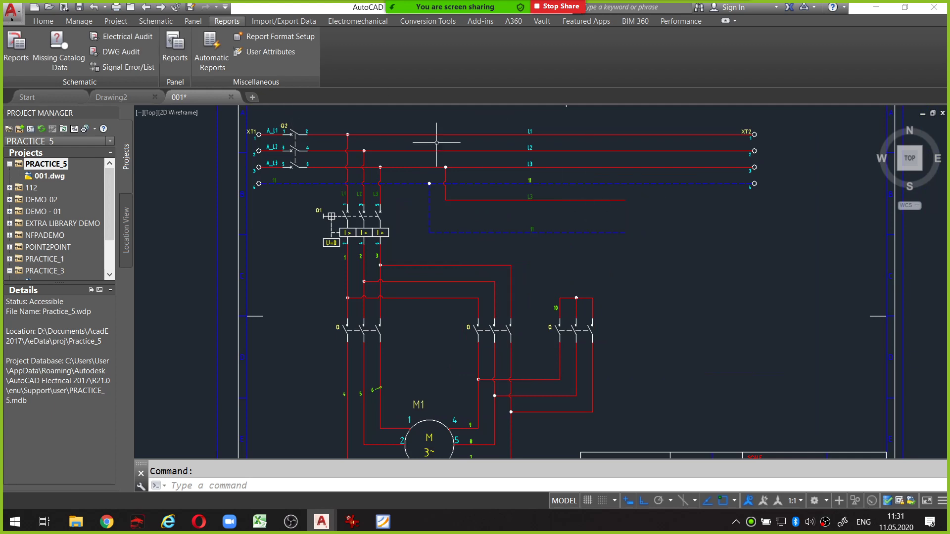
pyautogui.click(163, 21)
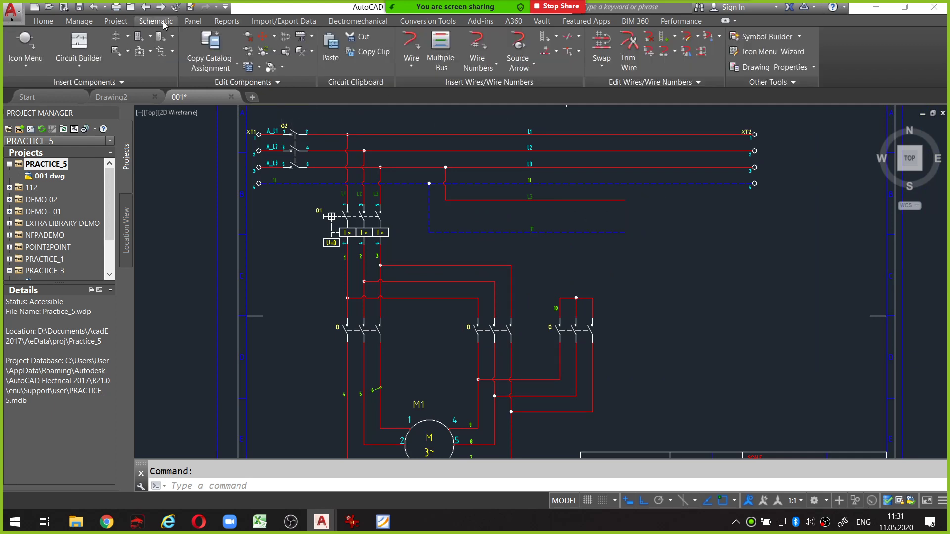
# Start a source signal arrow on the L3 branch wire's right end, moving its code dialog aside
pyautogui.click(517, 50)
pyautogui.scroll(4, 623, 191)
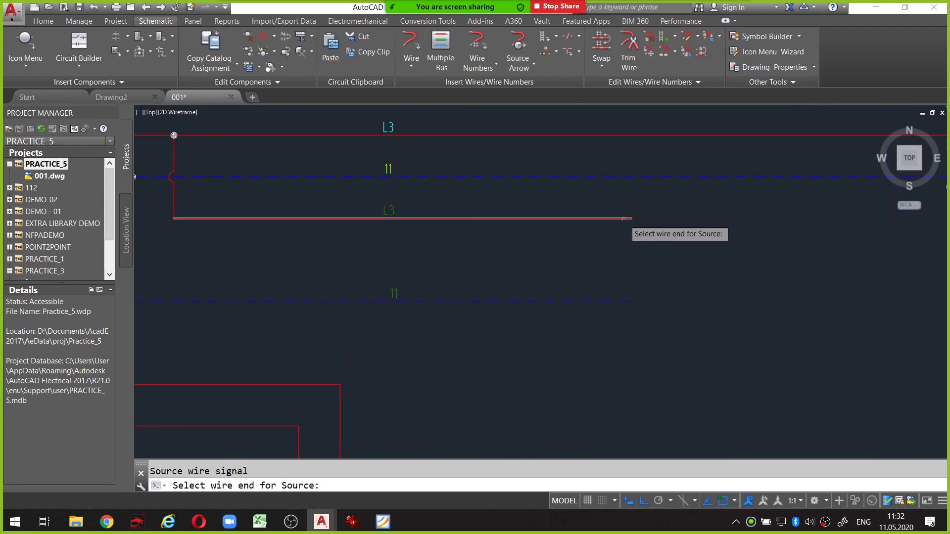
pyautogui.click(629, 219)
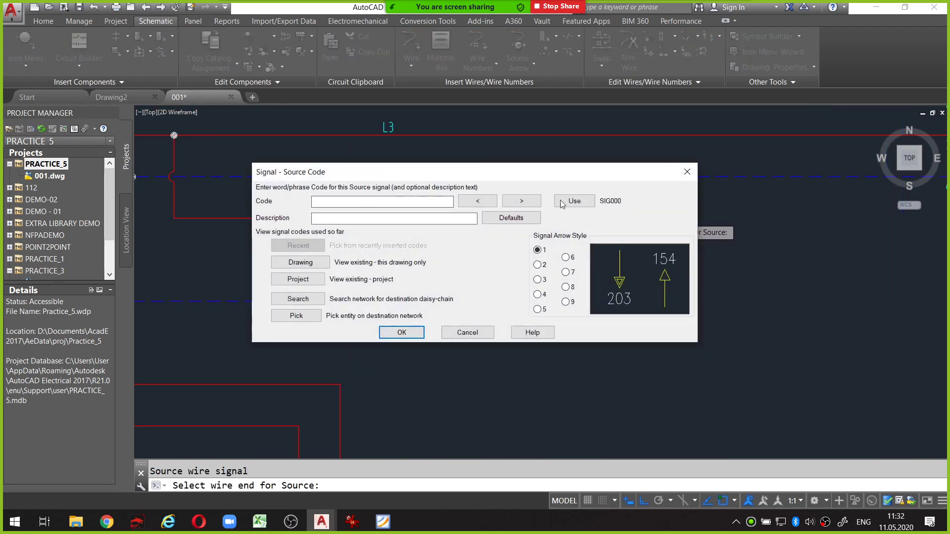
pyautogui.moveTo(443, 173); pyautogui.dragTo(560, 246)
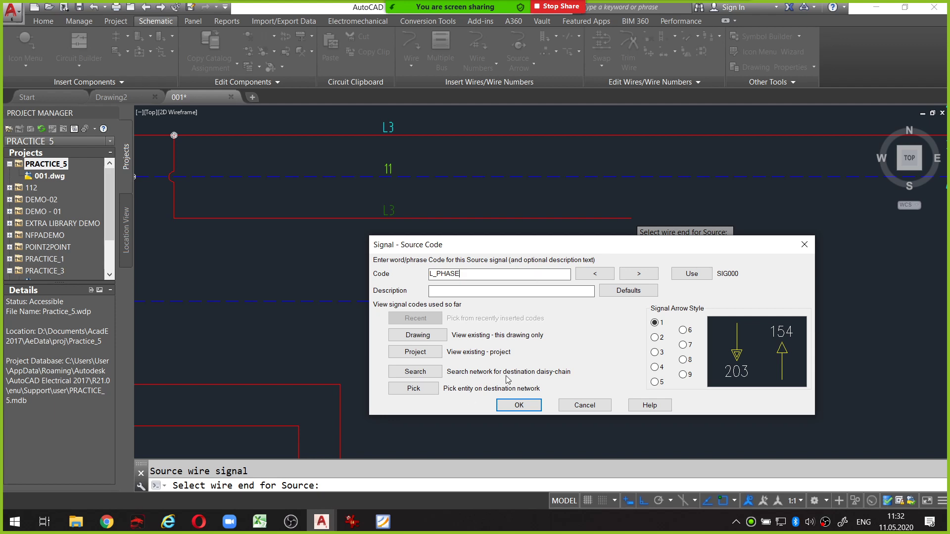
# Confirm source code L_PHASE for the L3 arrow, with no destination arrows
pyautogui.click(517, 403)
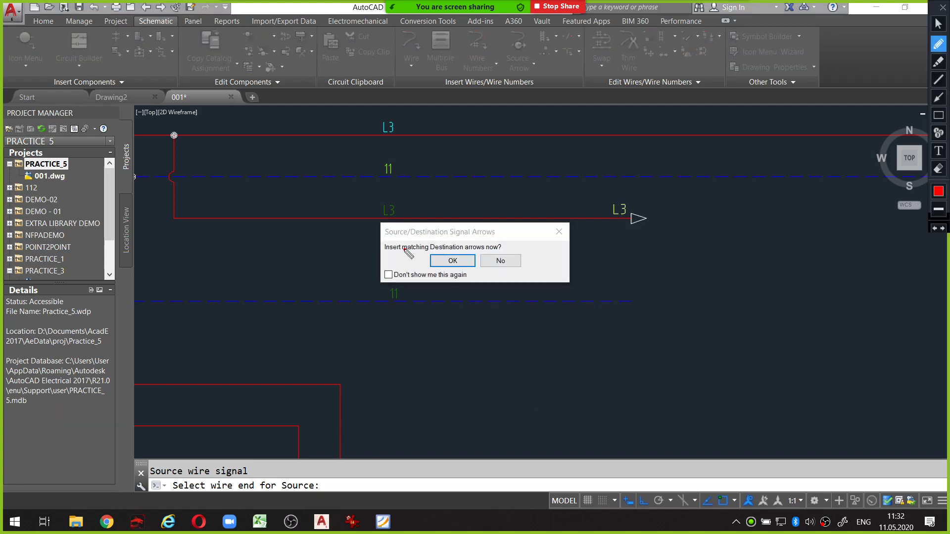
pyautogui.click(504, 261)
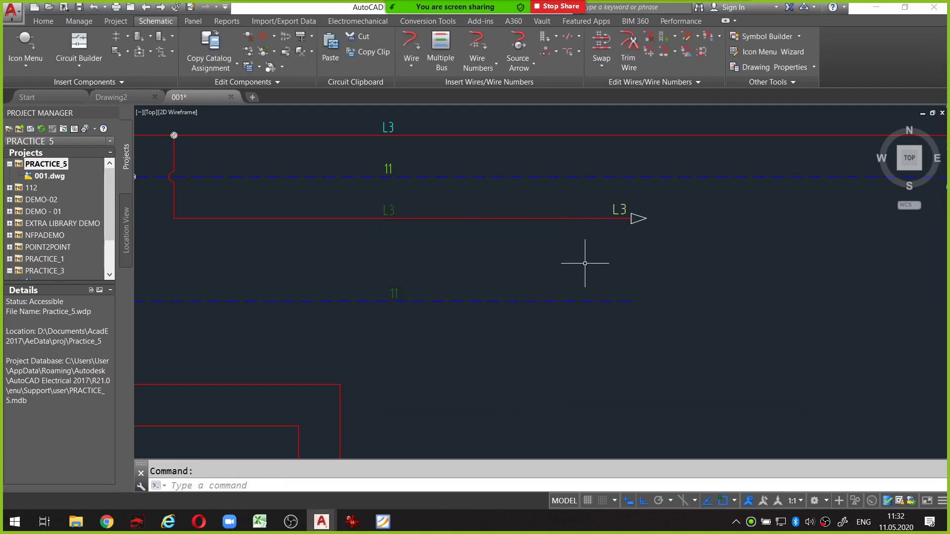
pyautogui.moveTo(609, 258); pyautogui.dragTo(599, 290, button='middle')
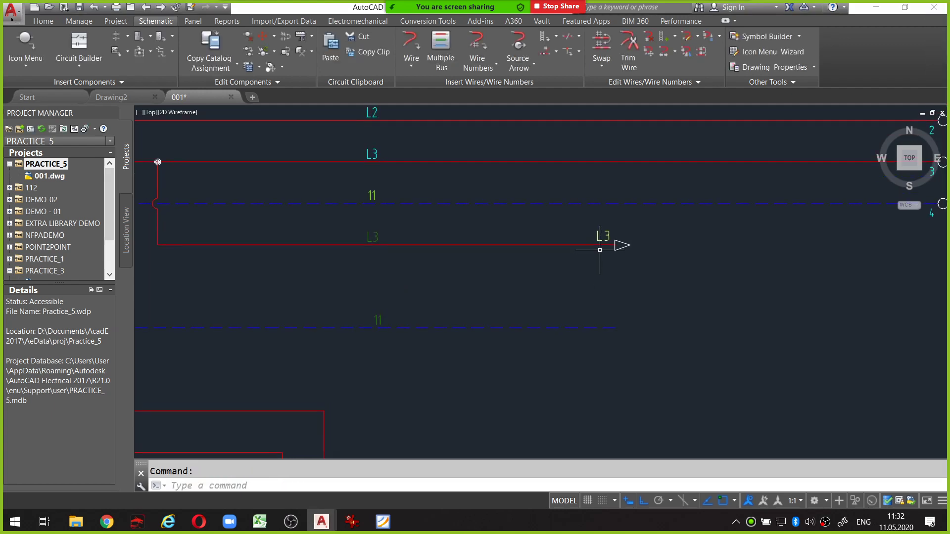
# Give the L3 source arrow the description L_PH through Edit Component
pyautogui.rightClick(616, 248)
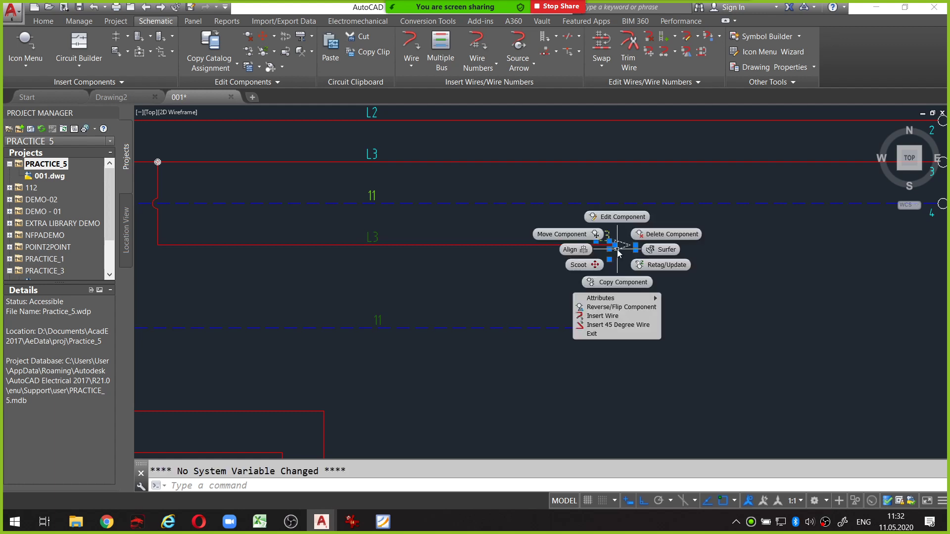
pyautogui.click(618, 217)
pyautogui.write('L_PH')
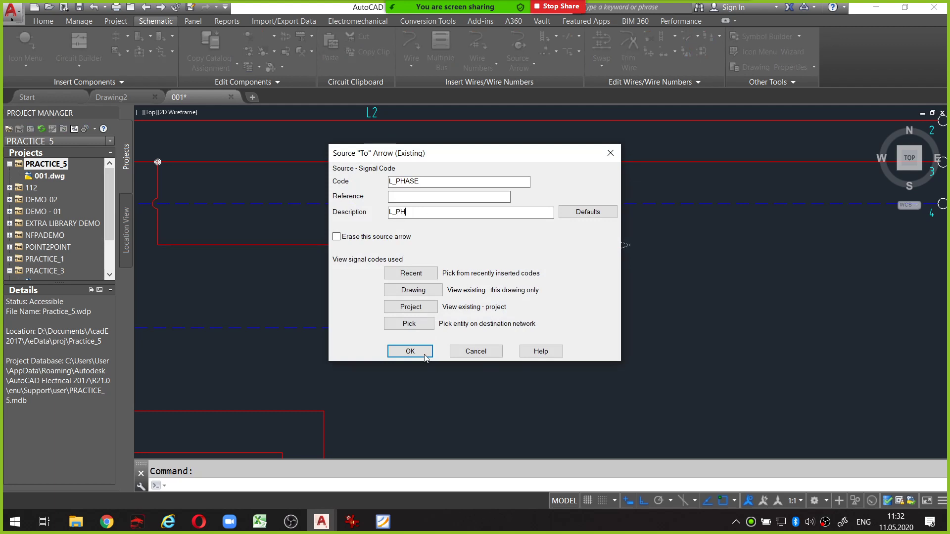
pyautogui.click(425, 356)
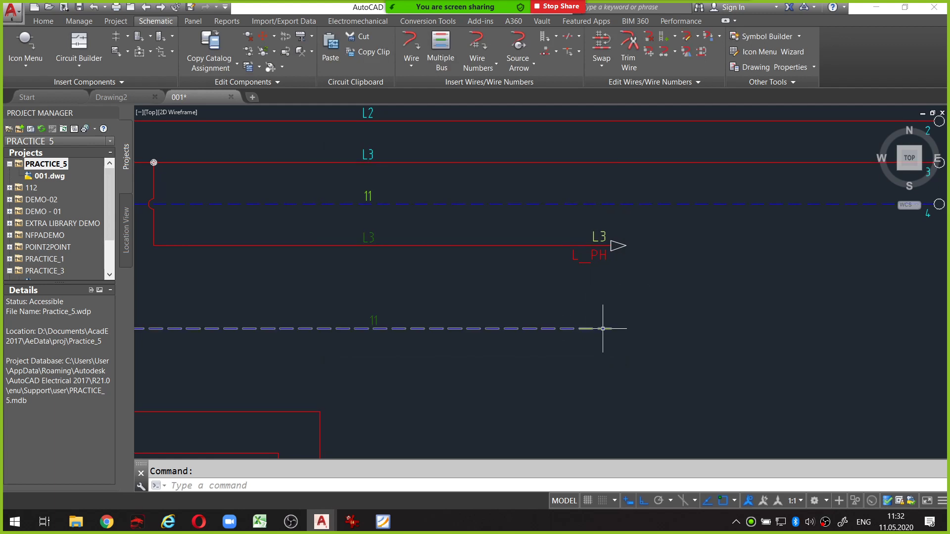
# Place a source arrow coded N, description N, at the dashed wire 11 end, without destinations
pyautogui.click(531, 51)
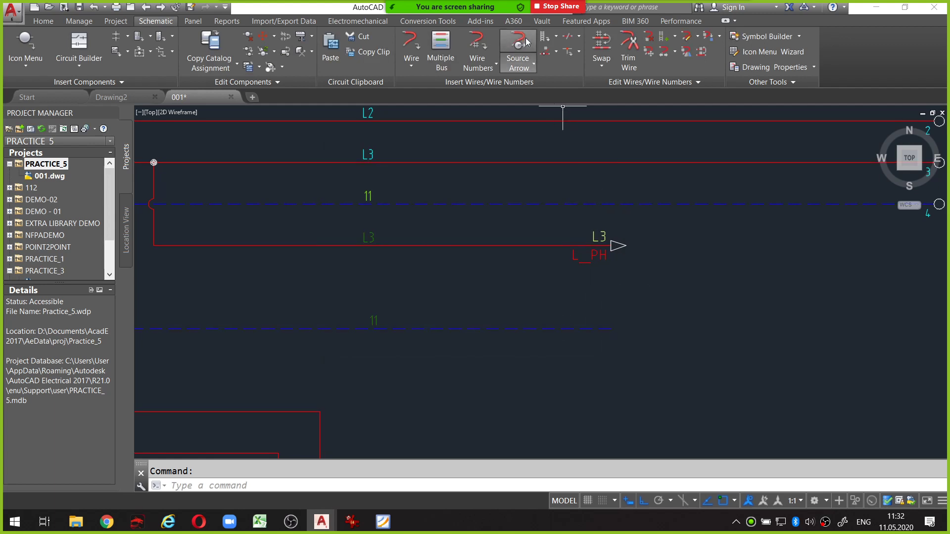
pyautogui.click(611, 328)
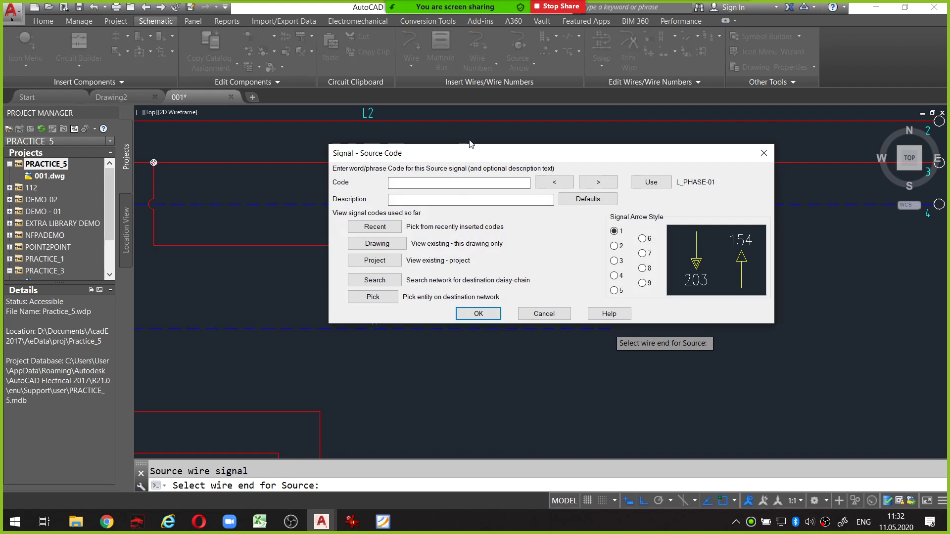
pyautogui.moveTo(483, 155)
pyautogui.mouseDown()
pyautogui.moveTo(488, 330)
pyautogui.moveTo(463, 268)
pyautogui.mouseUp()
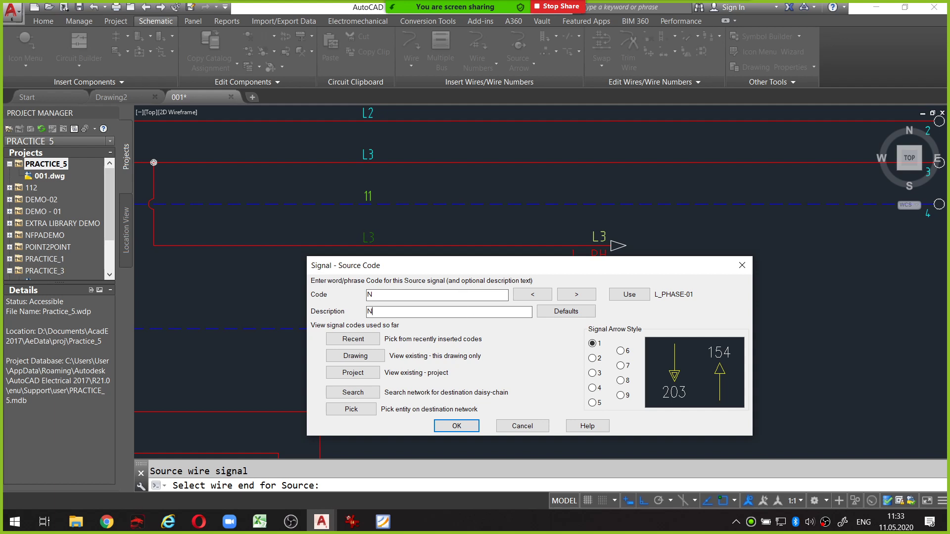
pyautogui.click(467, 426)
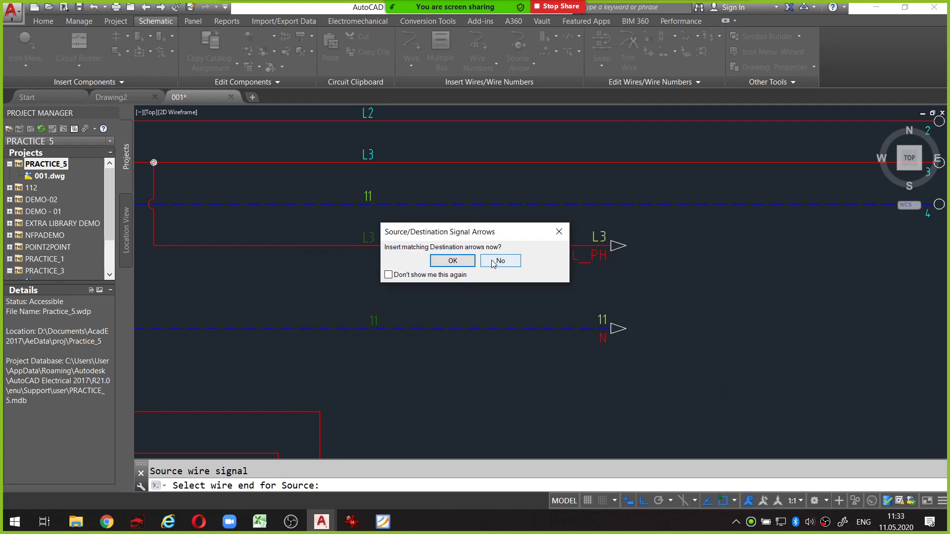
pyautogui.click(493, 264)
# Zoom to the whole sheet and save the drawing
pyautogui.scroll(-3, 502, 276)
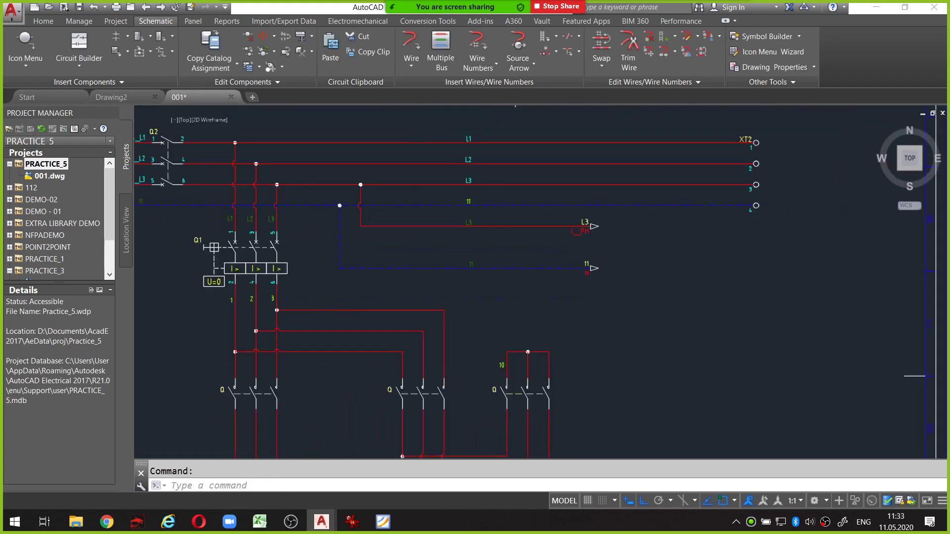
pyautogui.middleClick(502, 276)
pyautogui.hotkey('ctrl', 's')
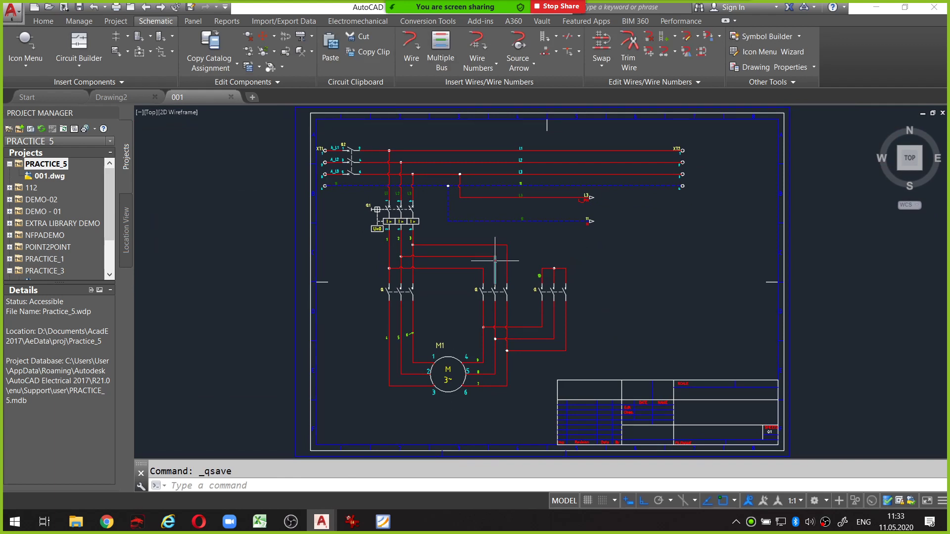
# Window-select the entire schematic, including motor, wires and both source arrows
pyautogui.moveTo(495, 261)
pyautogui.mouseDown(button='middle')
pyautogui.moveTo(494, 243)
pyautogui.moveTo(496, 254)
pyautogui.mouseUp(button='middle')
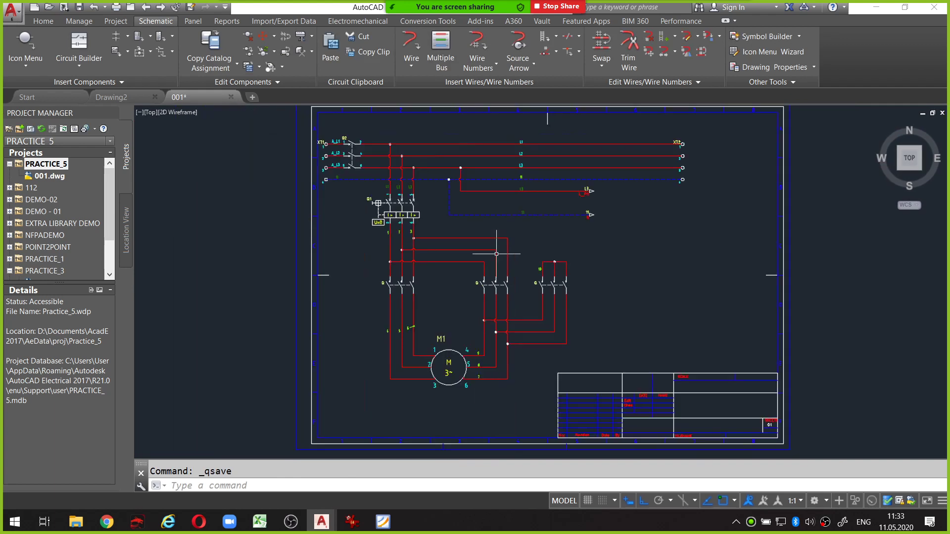
pyautogui.click(275, 123)
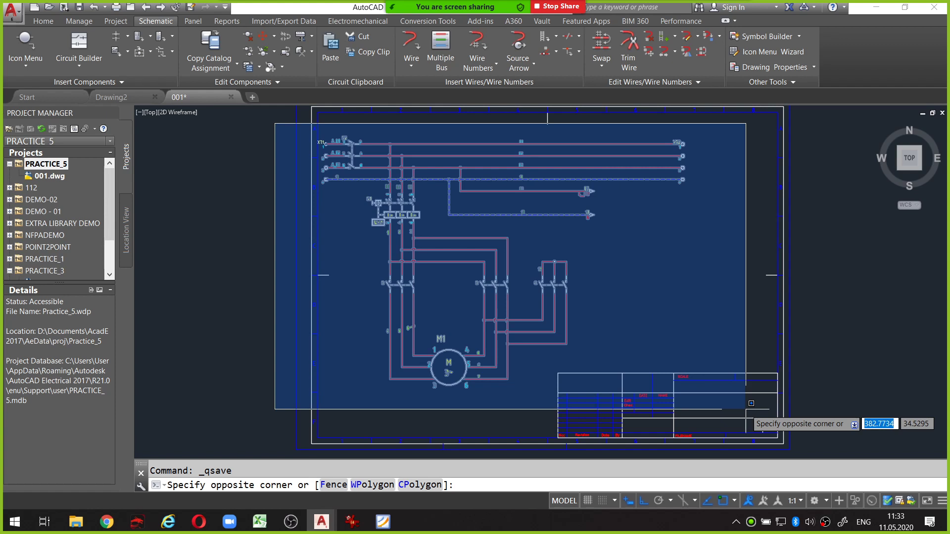
pyautogui.press('Escape')
pyautogui.moveTo(390, 147); pyautogui.dragTo(398, 154, button='middle')
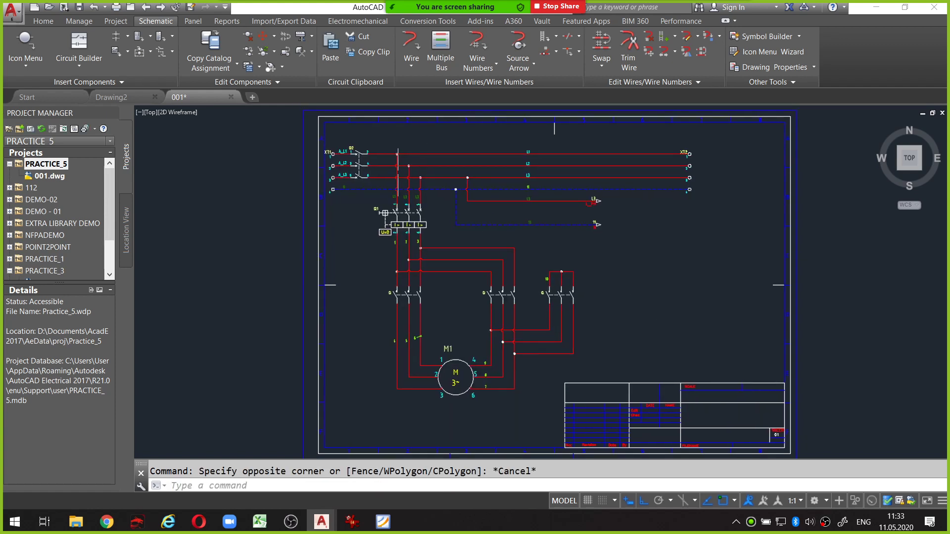
pyautogui.click(270, 125)
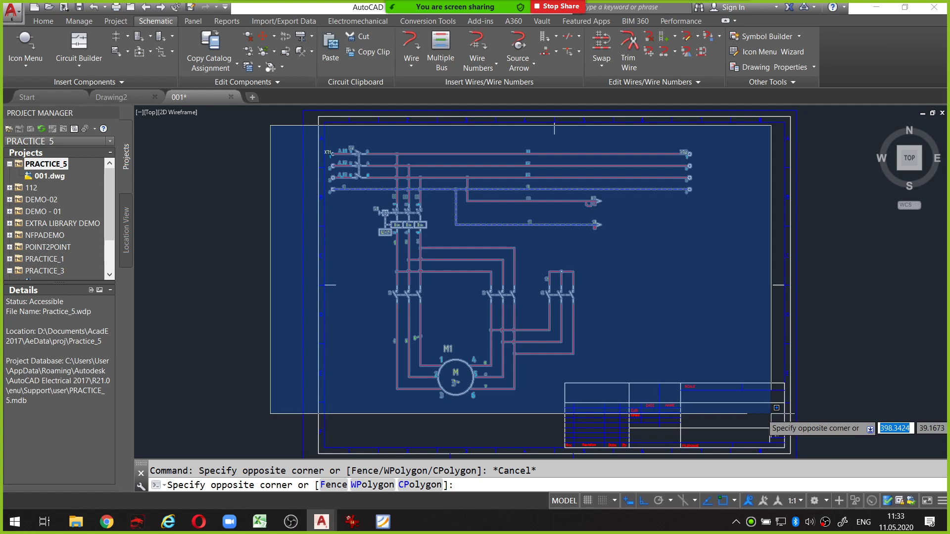
pyautogui.click(773, 413)
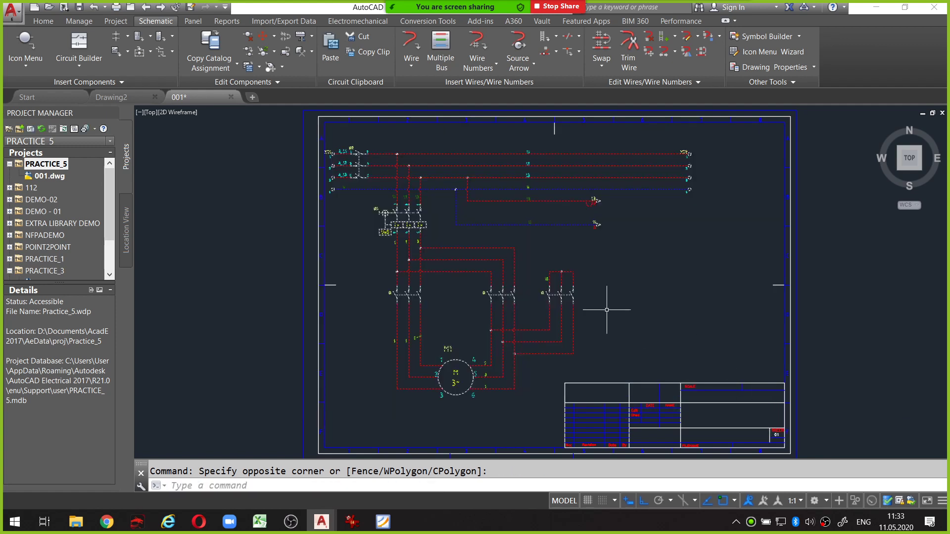
pyautogui.click(45, 23)
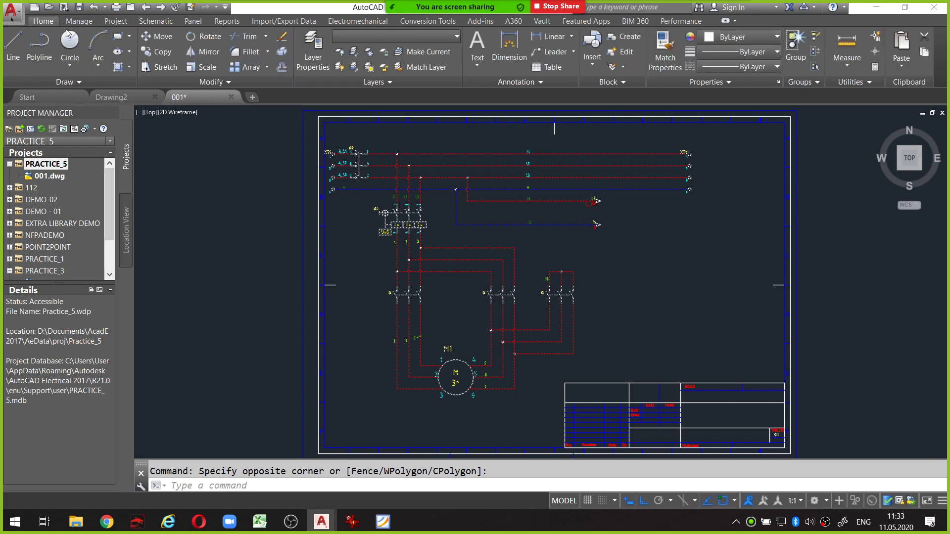
# Move the selected schematic to the right within the sheet border
pyautogui.click(160, 37)
pyautogui.click(507, 227)
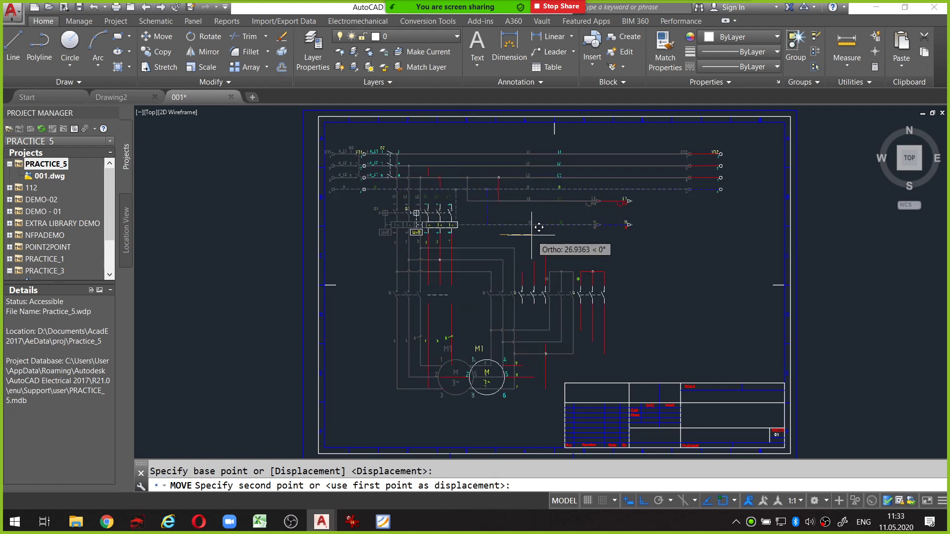
pyautogui.click(539, 227)
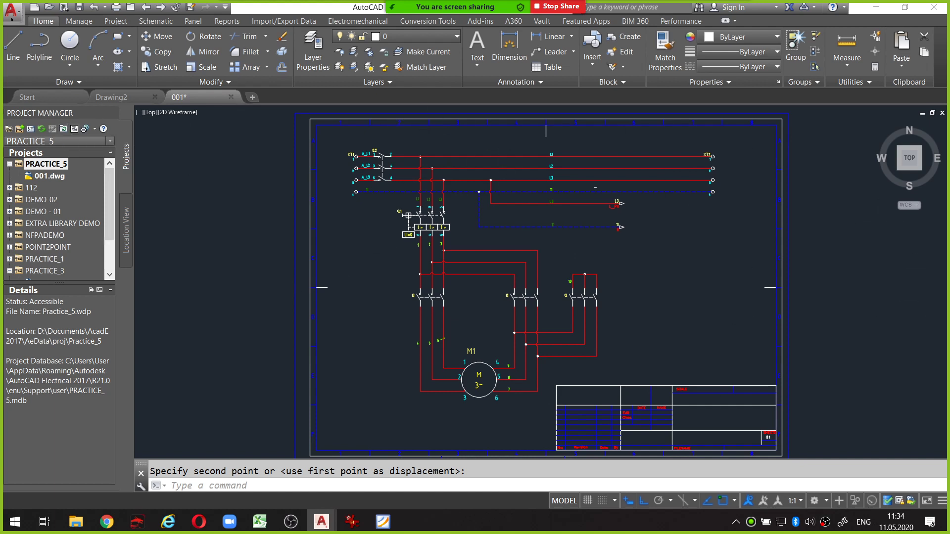
pyautogui.scroll(2, 381, 148)
# Draw a vertical line down the sheet's left side, then abandon a second line
pyautogui.scroll(-3, 380, 146)
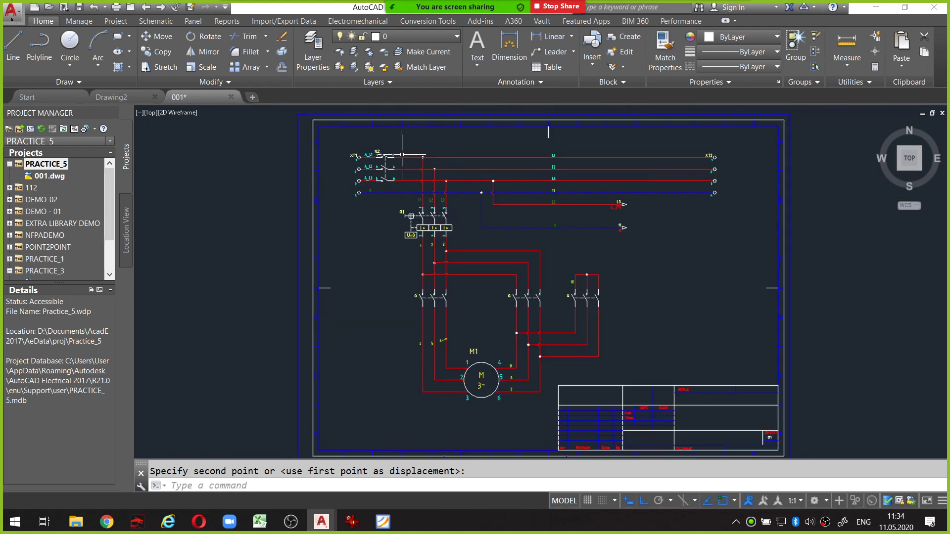
pyautogui.moveTo(400, 161); pyautogui.dragTo(358, 143, button='middle')
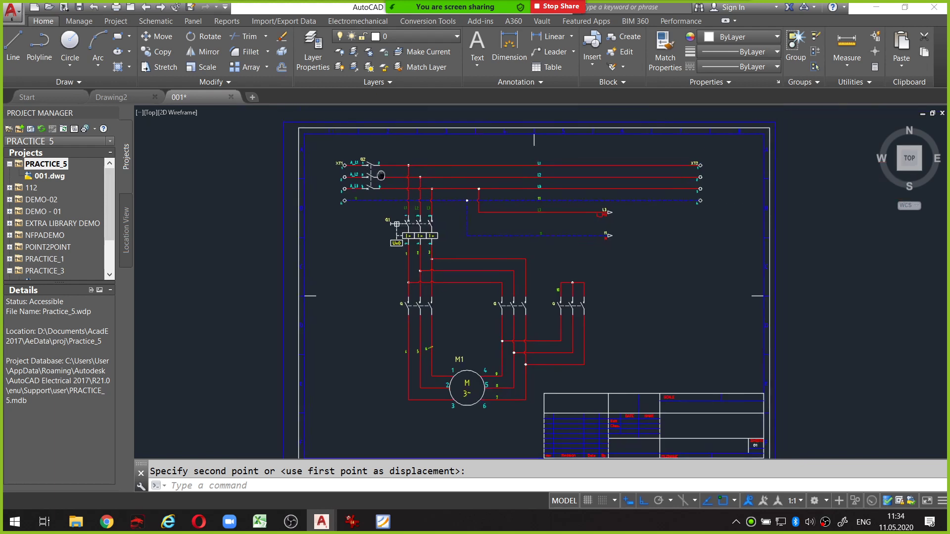
pyautogui.press('Escape')
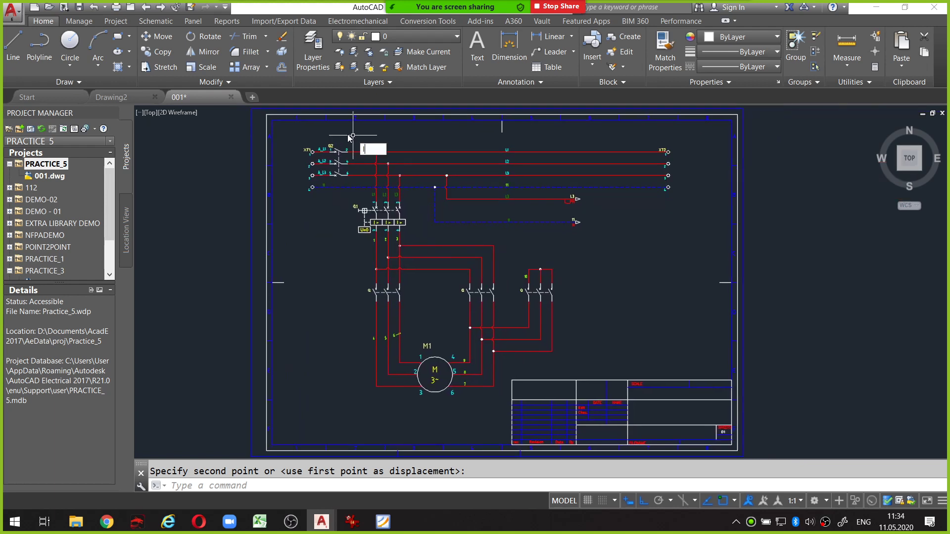
pyautogui.write('l')
pyautogui.press('Return')
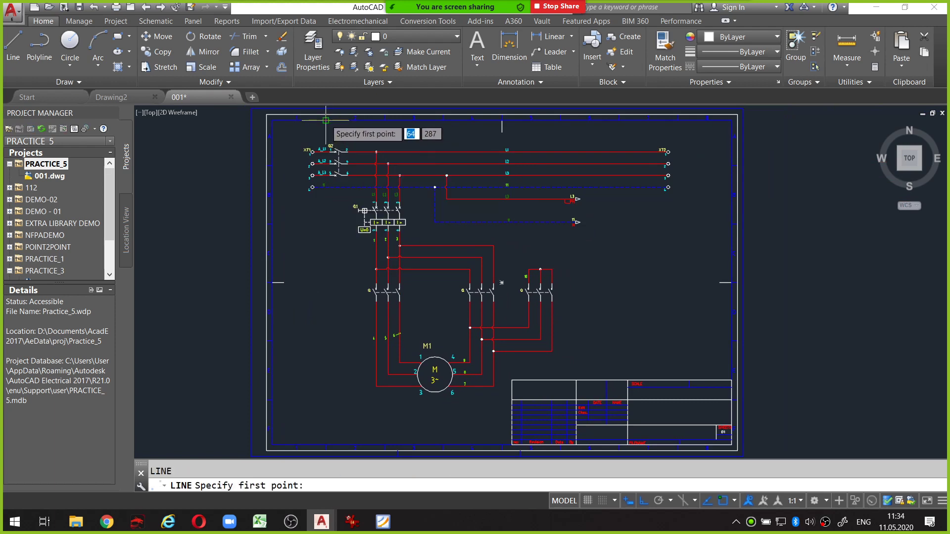
pyautogui.click(326, 121)
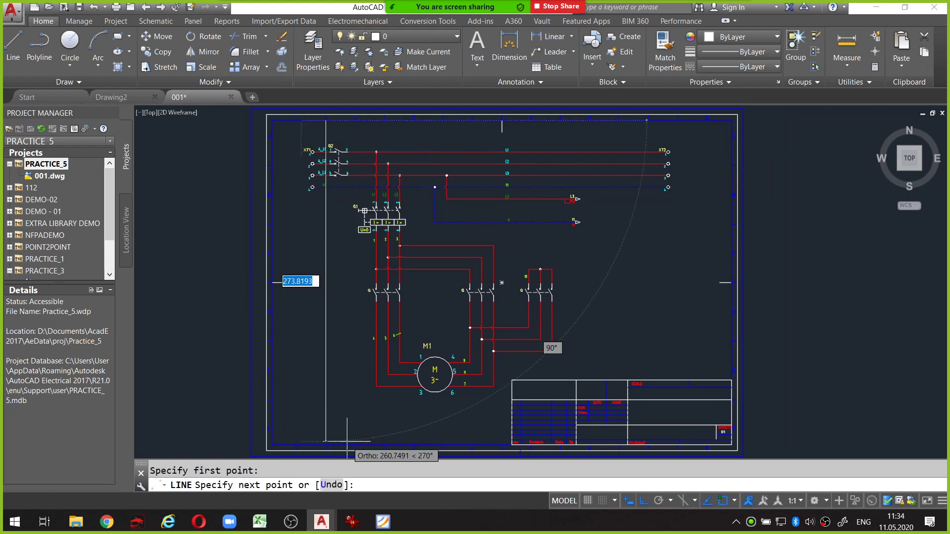
pyautogui.click(325, 438)
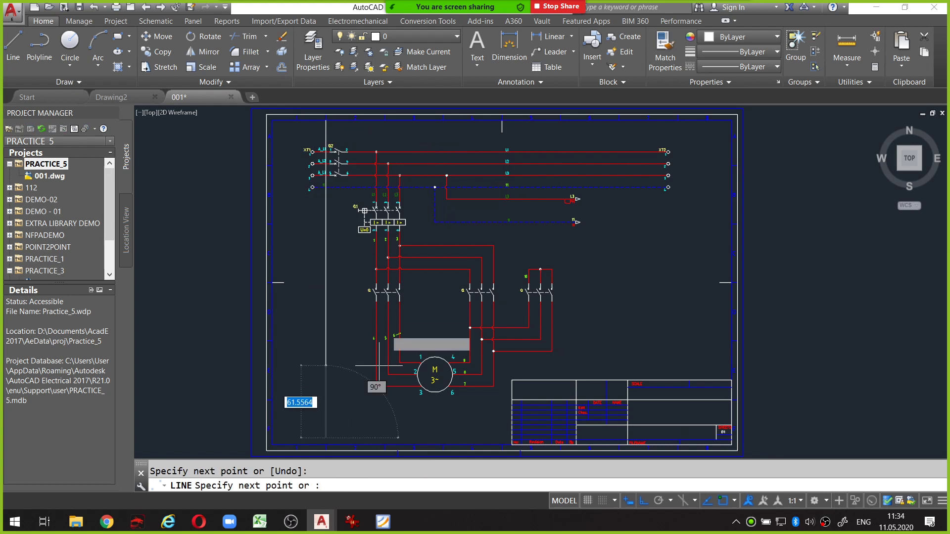
pyautogui.press('Escape')
pyautogui.press('Return')
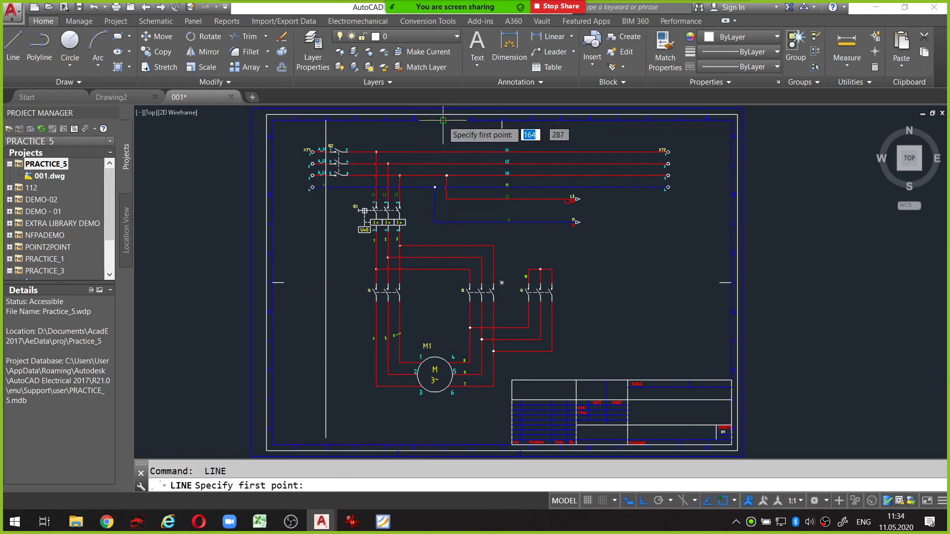
pyautogui.click(443, 120)
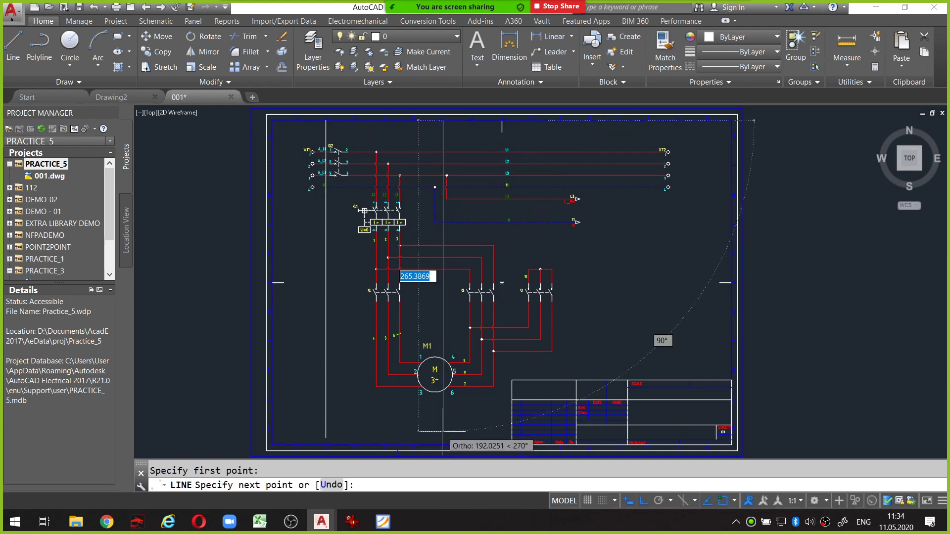
pyautogui.press('Escape')
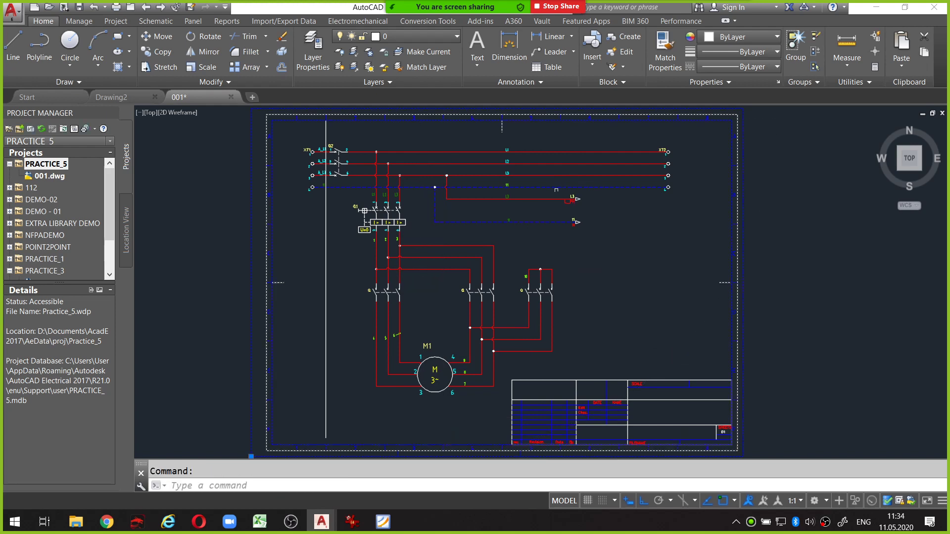
# Toggle hardware acceleration in the Graphics Performance settings
pyautogui.click(872, 500)
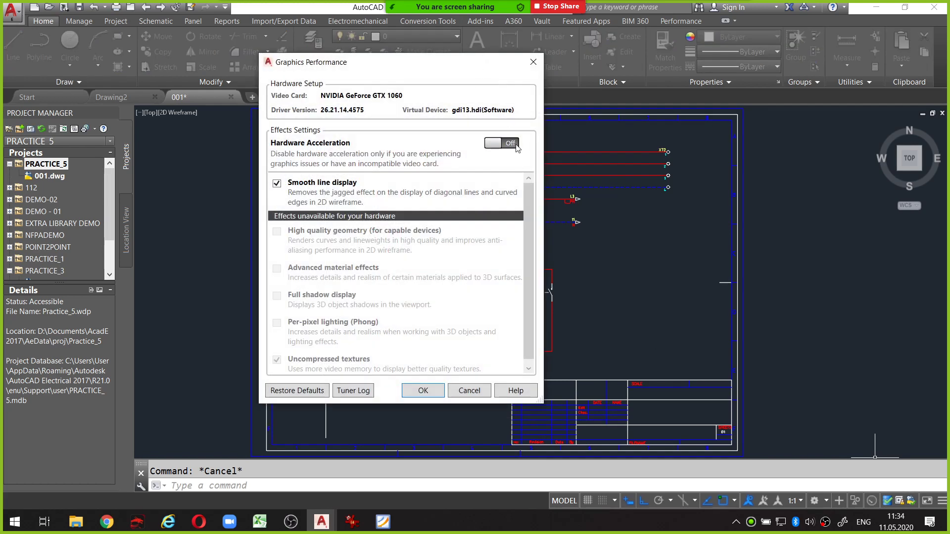
pyautogui.click(514, 145)
pyautogui.click(424, 391)
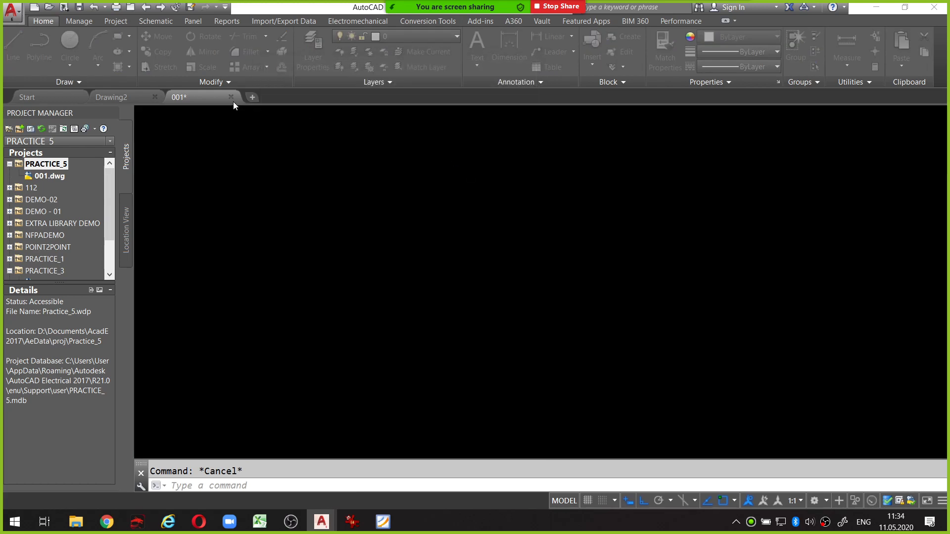
pyautogui.write('l')
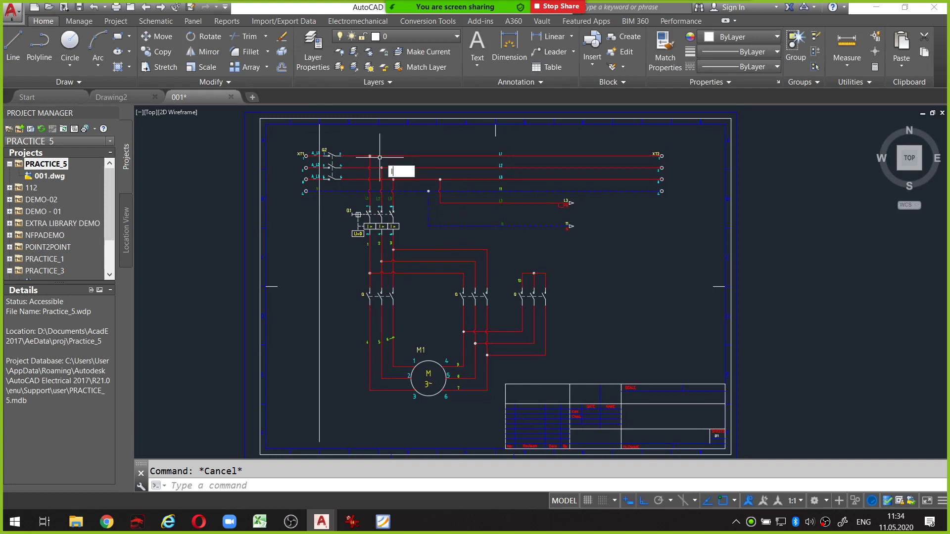
pyautogui.press('Return')
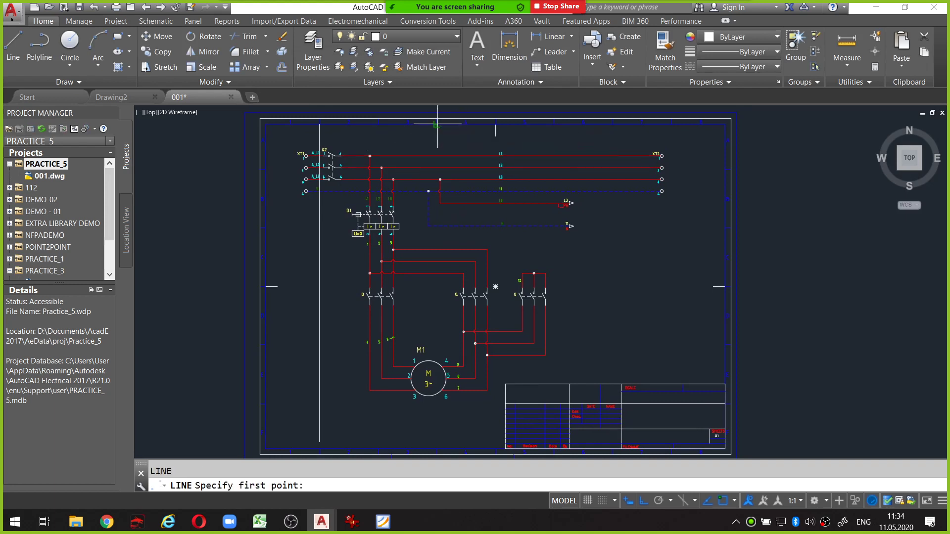
# Draw three evenly spaced vertical divider lines from the top border to the bottom
pyautogui.click(436, 124)
pyautogui.click(436, 448)
pyautogui.press('Escape')
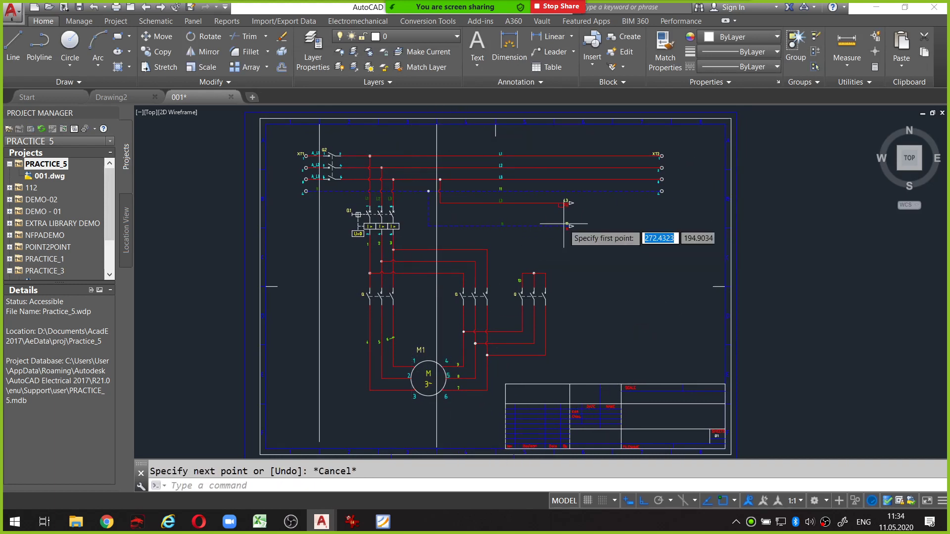
pyautogui.press('Return')
pyautogui.click(554, 124)
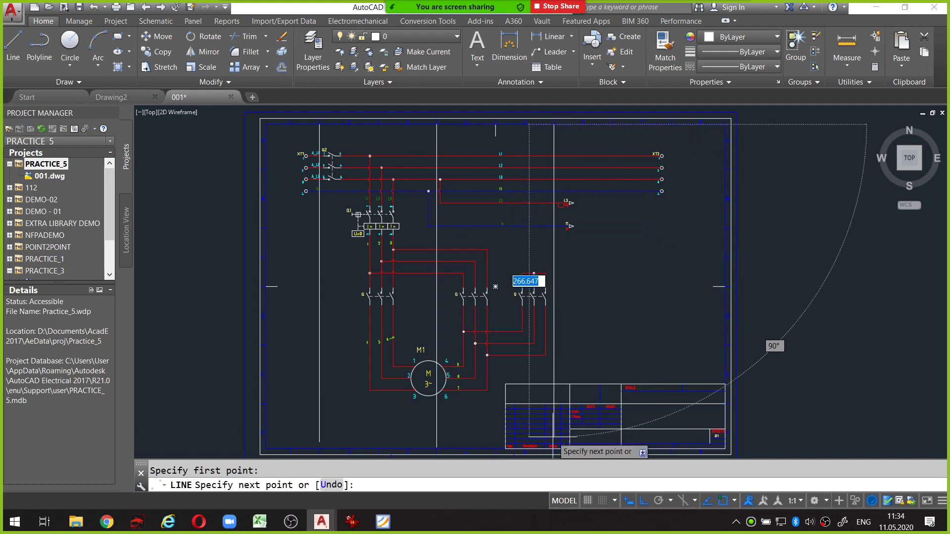
pyautogui.click(554, 438)
pyautogui.press('Escape')
pyautogui.press('Return')
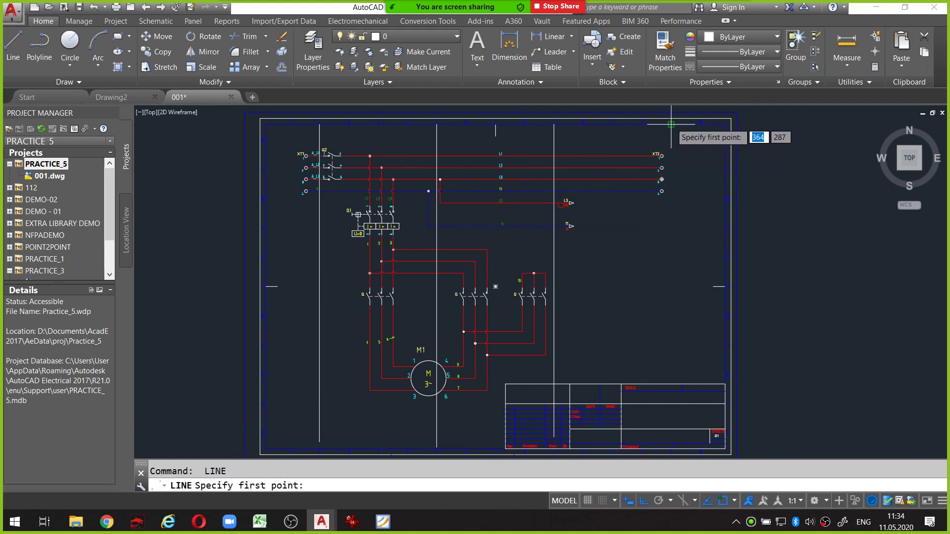
pyautogui.click(671, 124)
pyautogui.click(673, 430)
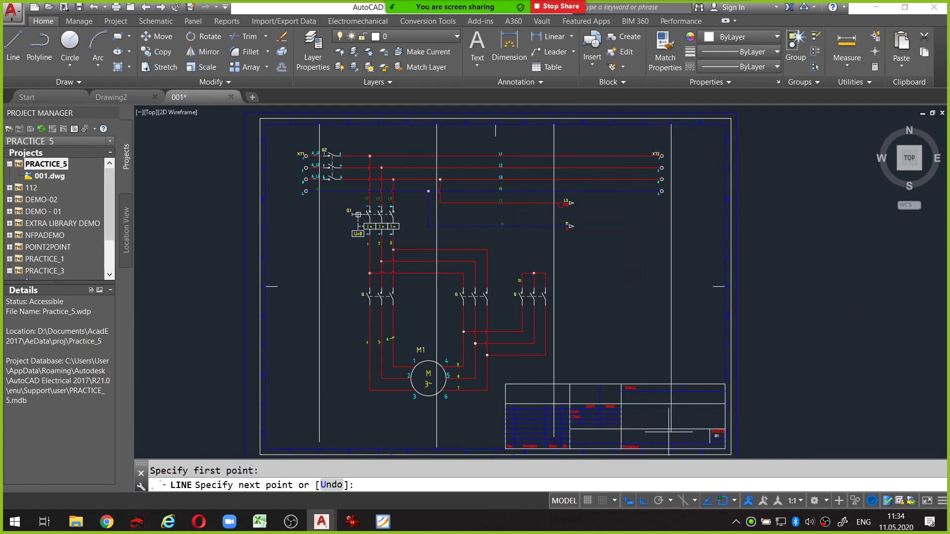
pyautogui.press('Escape')
pyautogui.scroll(-2, 658, 281)
pyautogui.scroll(2, 624, 258)
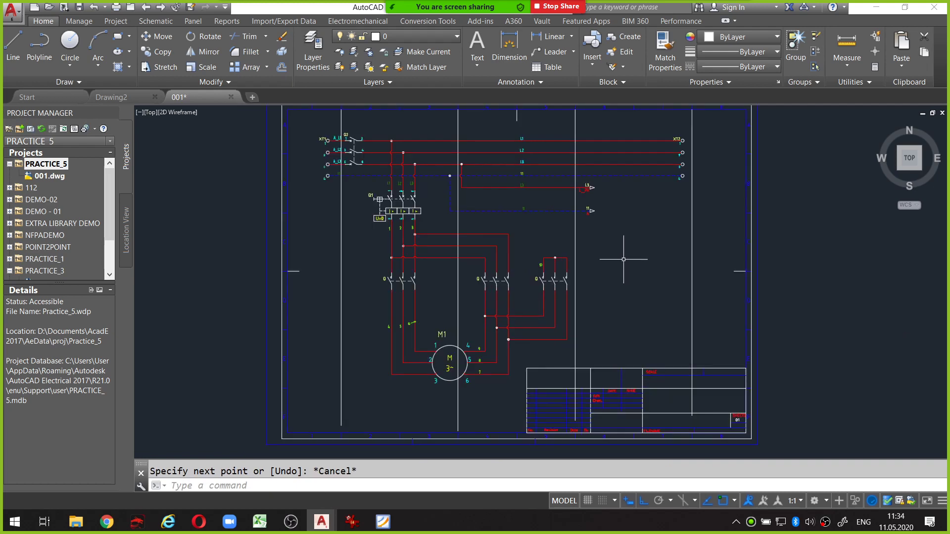
pyautogui.scroll(-2, 623, 259)
pyautogui.scroll(3, 625, 260)
pyautogui.scroll(-1, 627, 310)
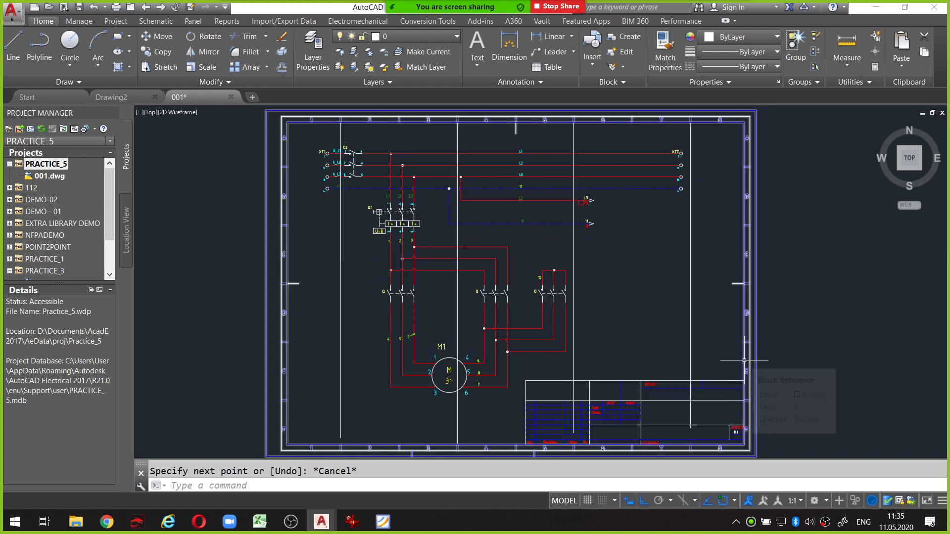
pyautogui.moveTo(634, 241); pyautogui.dragTo(639, 247, button='middle')
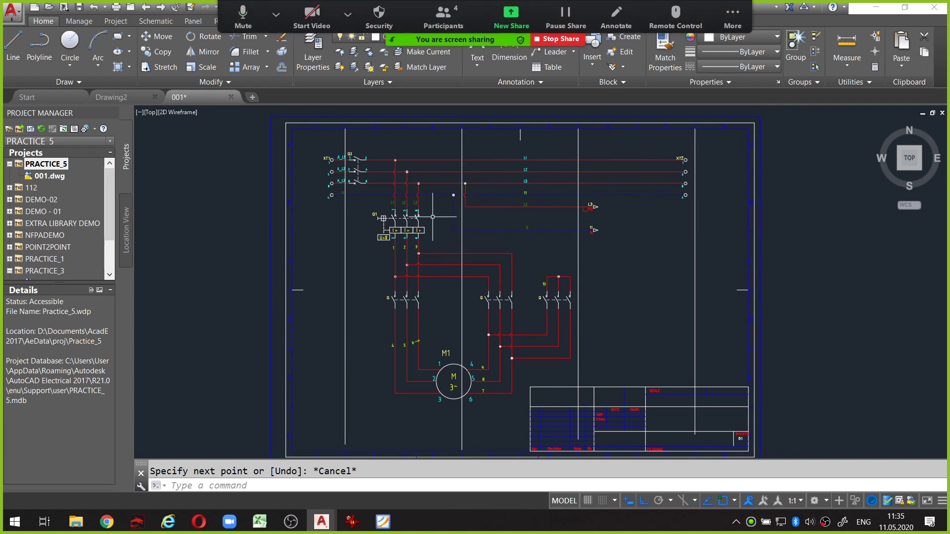
pyautogui.moveTo(339, 272); pyautogui.dragTo(333, 244, button='middle')
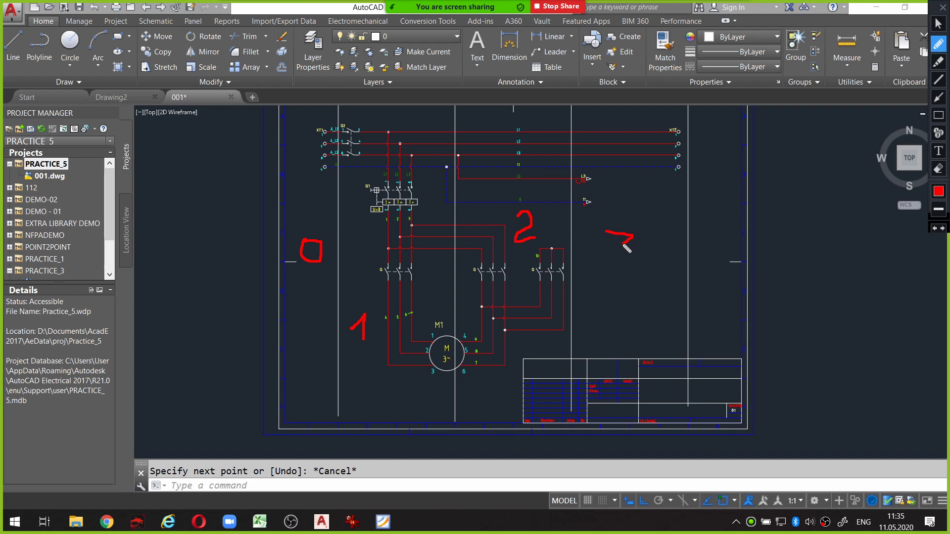
pyautogui.moveTo(626, 247); pyautogui.dragTo(610, 267)
pyautogui.moveTo(717, 214)
pyautogui.mouseDown()
pyautogui.moveTo(721, 253)
pyautogui.moveTo(702, 241)
pyautogui.mouseUp()
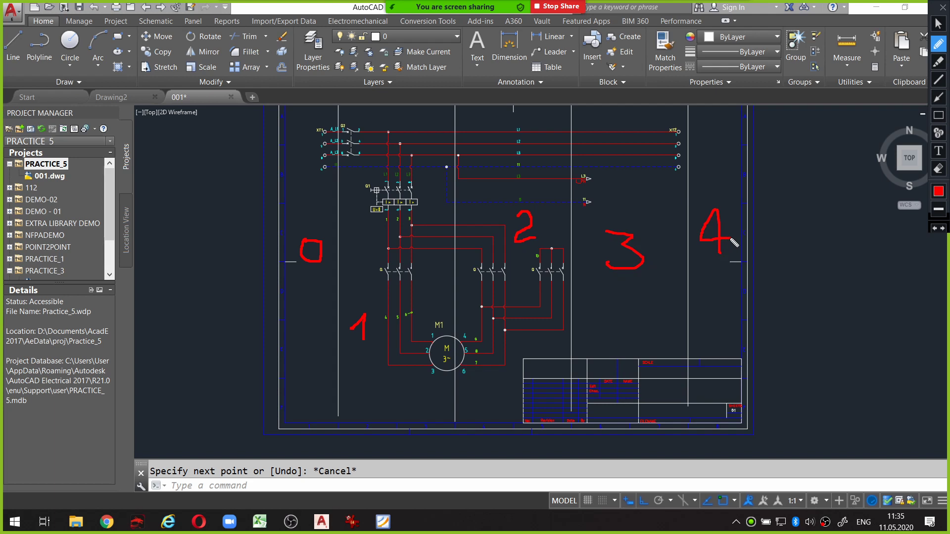
pyautogui.scroll(1, 621, 250)
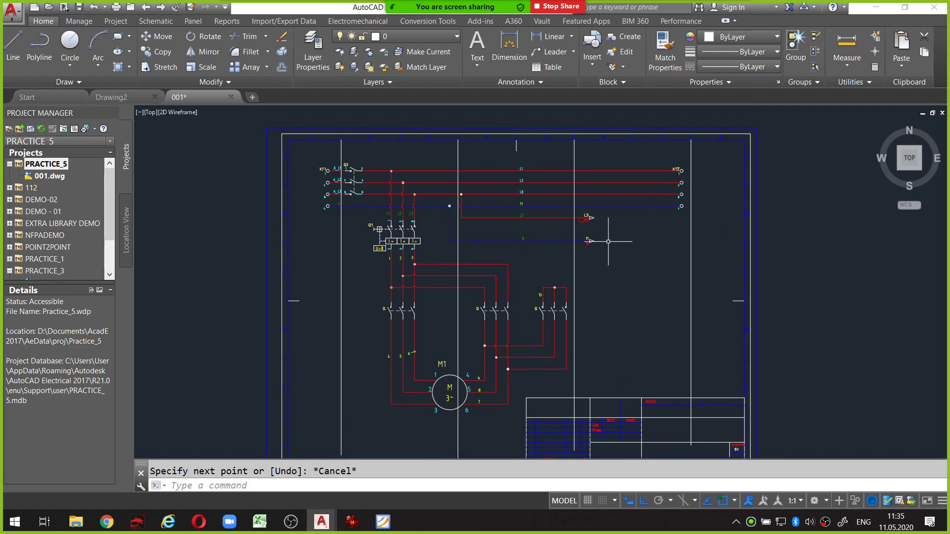
pyautogui.scroll(2, 499, 346)
pyautogui.scroll(-3, 508, 321)
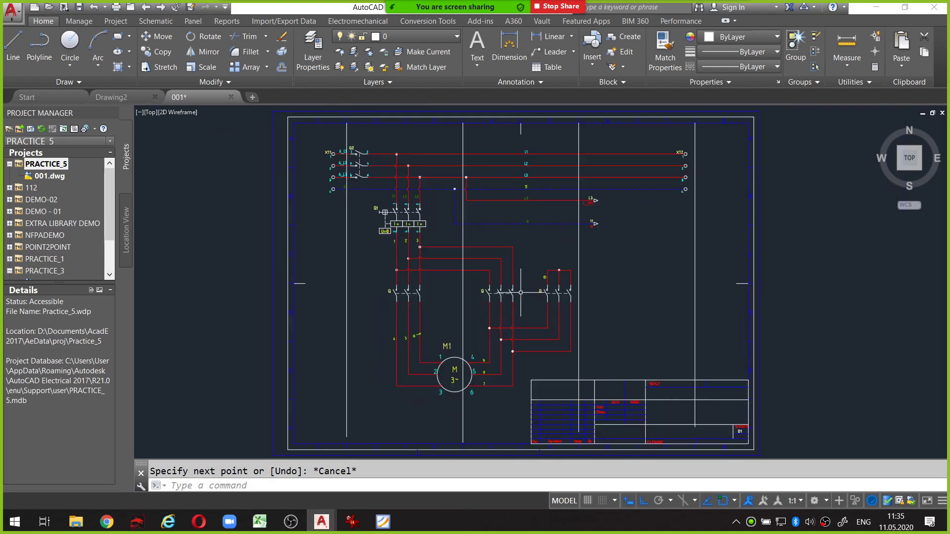
pyautogui.scroll(3, 520, 292)
pyautogui.scroll(-2, 520, 292)
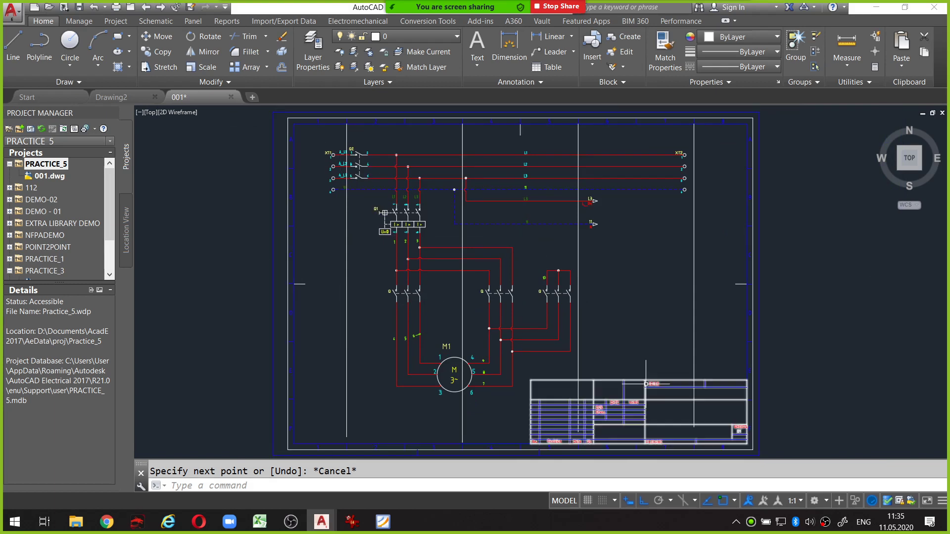
pyautogui.scroll(2, 468, 367)
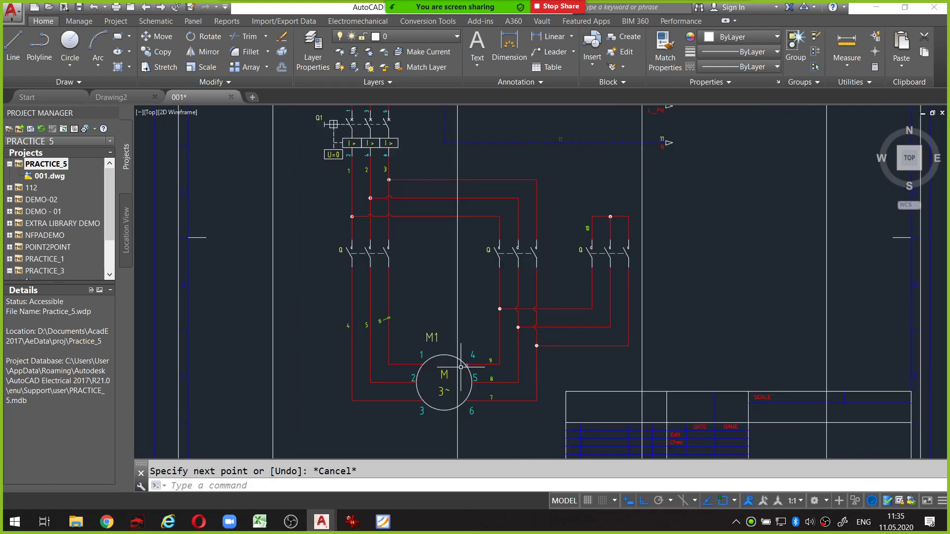
pyautogui.scroll(-2, 461, 367)
pyautogui.moveTo(462, 263); pyautogui.dragTo(461, 278, button='middle')
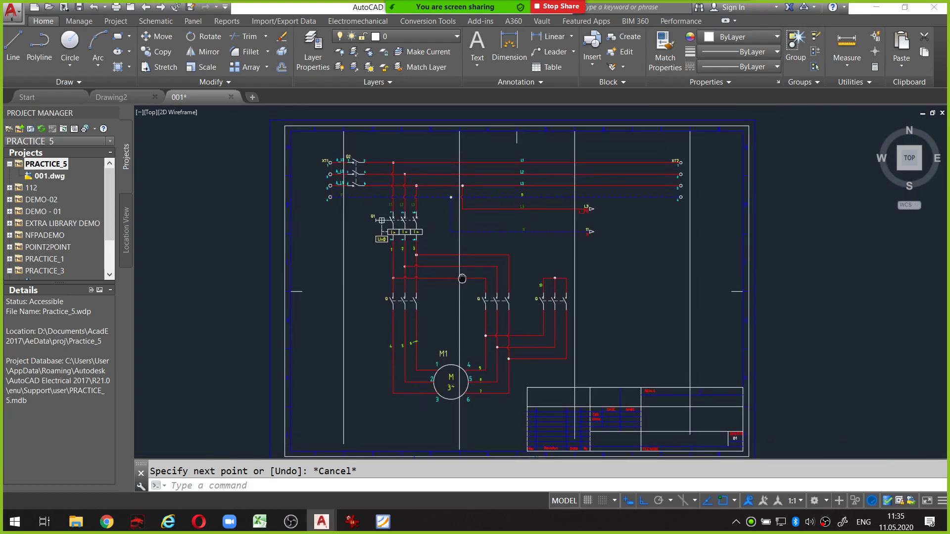
pyautogui.scroll(1, 462, 278)
pyautogui.scroll(-1, 462, 278)
pyautogui.moveTo(498, 315); pyautogui.dragTo(500, 303, button='middle')
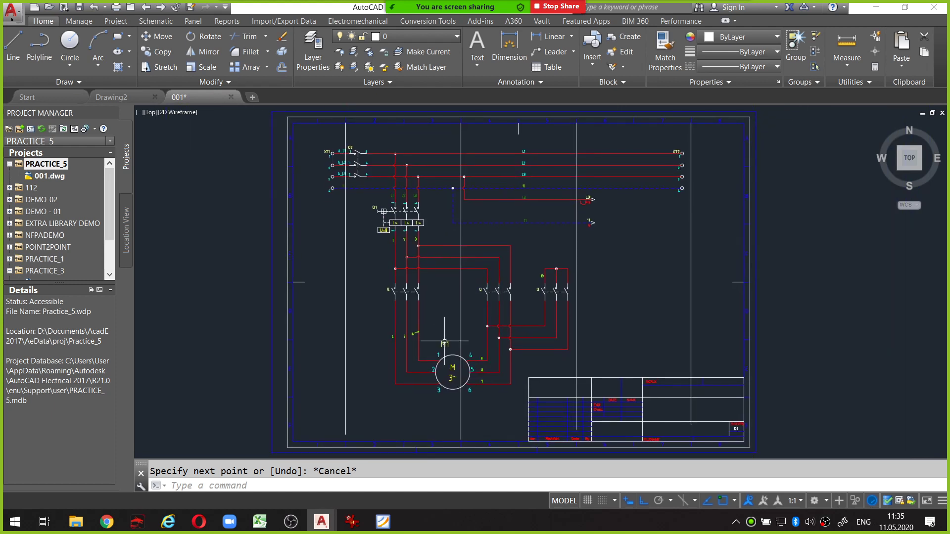
pyautogui.moveTo(425, 247); pyautogui.dragTo(427, 241, button='middle')
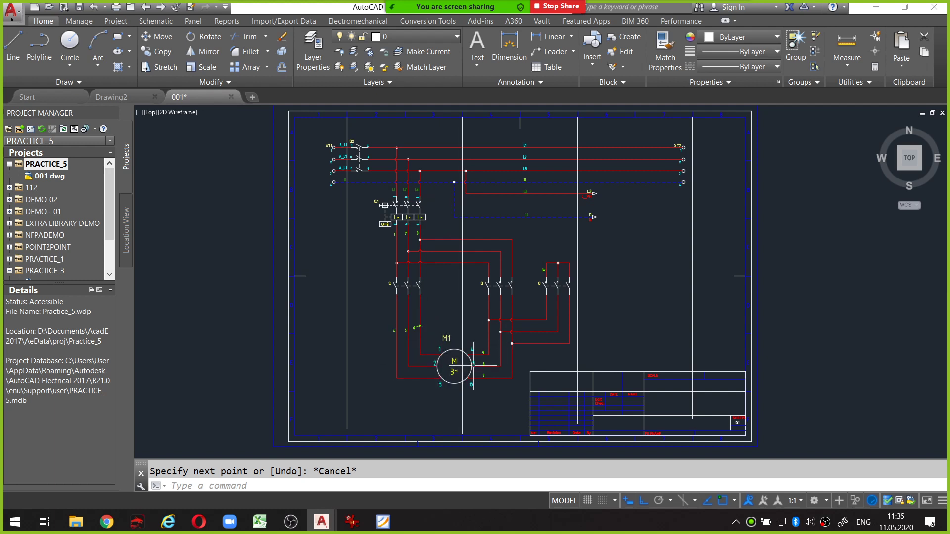
pyautogui.scroll(2, 451, 367)
pyautogui.scroll(-3, 457, 370)
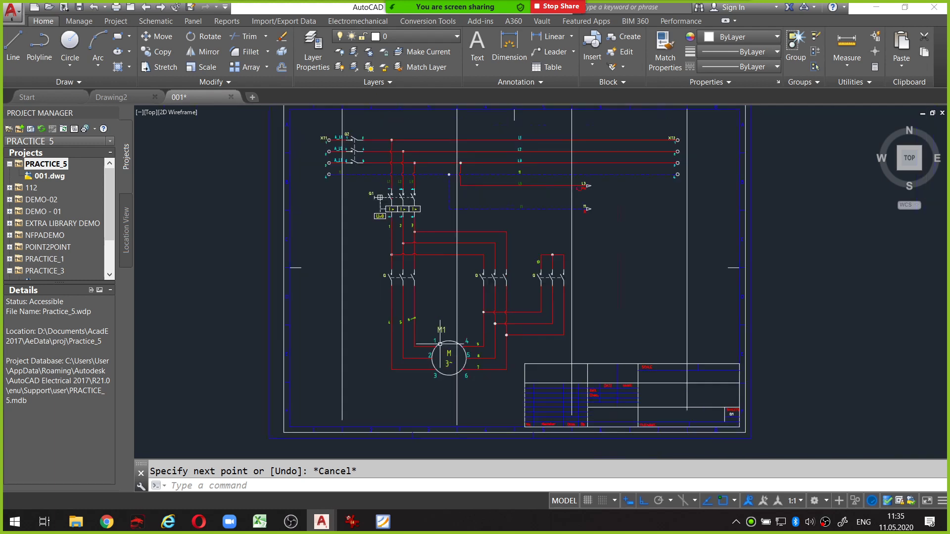
pyautogui.moveTo(416, 317); pyautogui.dragTo(415, 337, button='middle')
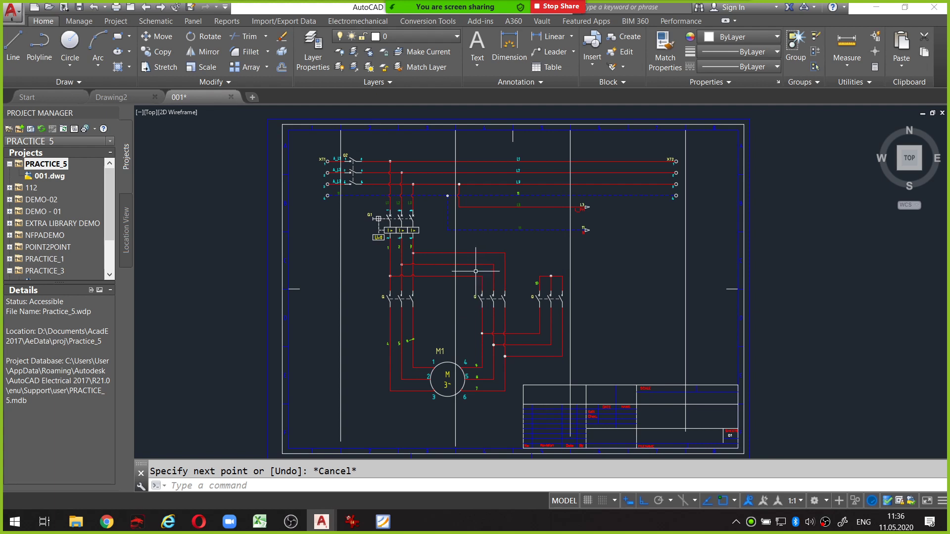
# Set the project-wide update to retag components without wire number or signal retagging
pyautogui.click(63, 129)
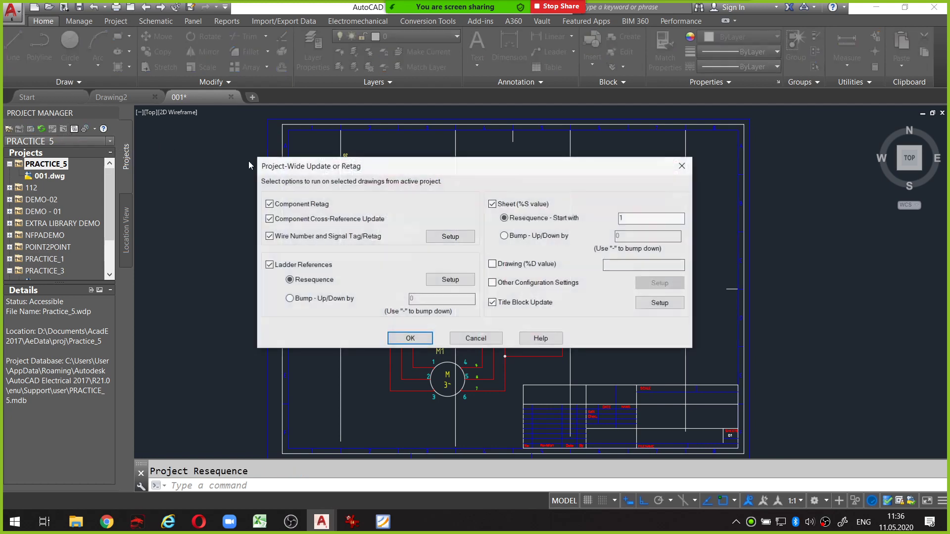
pyautogui.moveTo(473, 174); pyautogui.dragTo(481, 170)
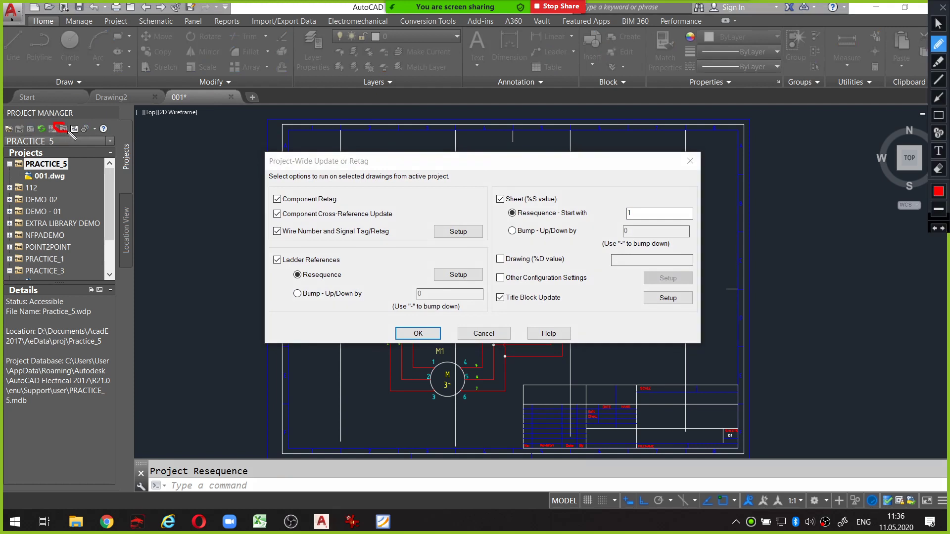
pyautogui.moveTo(467, 171); pyautogui.dragTo(470, 152)
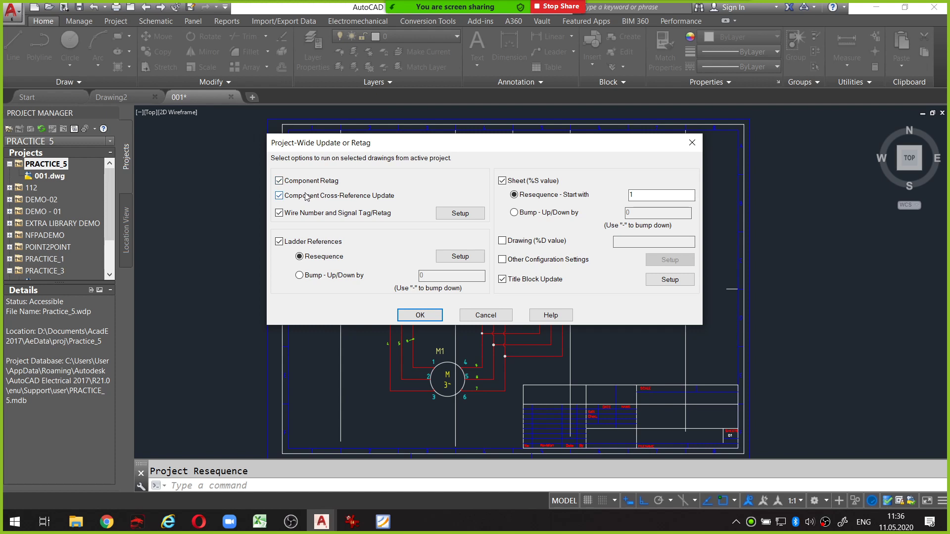
pyautogui.click(280, 213)
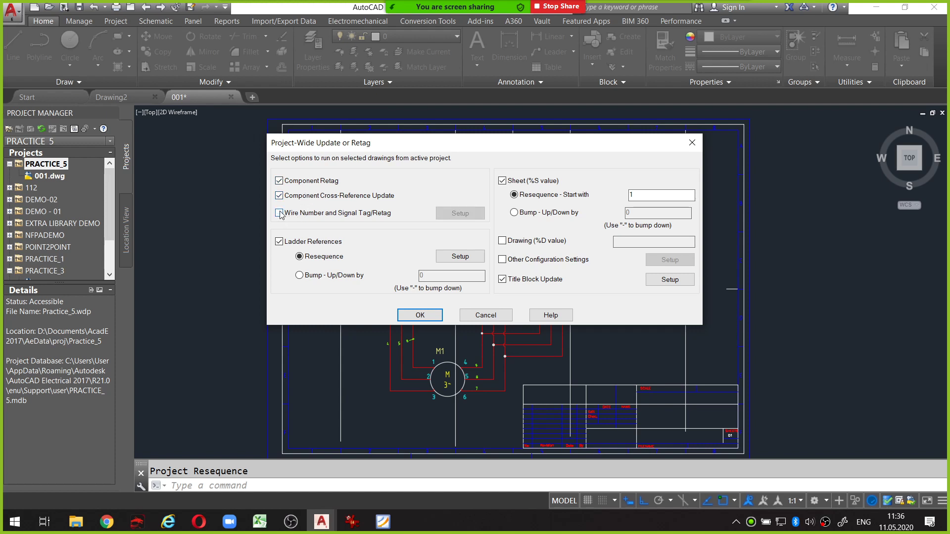
pyautogui.moveTo(284, 203); pyautogui.dragTo(276, 175)
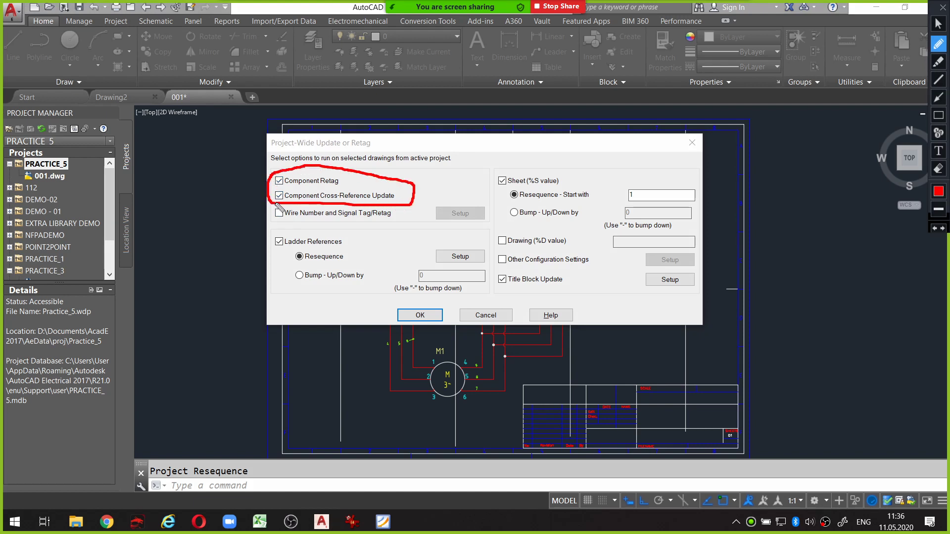
pyautogui.press('Escape')
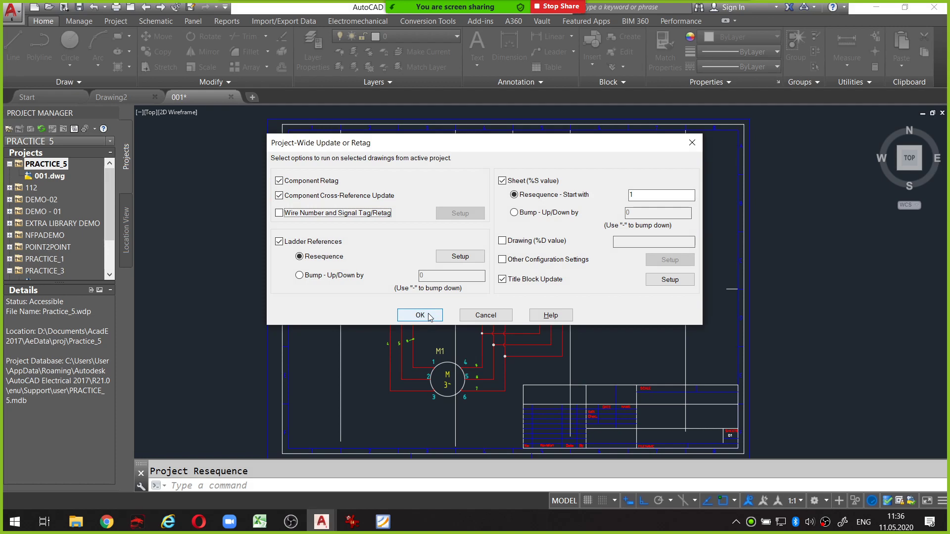
pyautogui.click(428, 316)
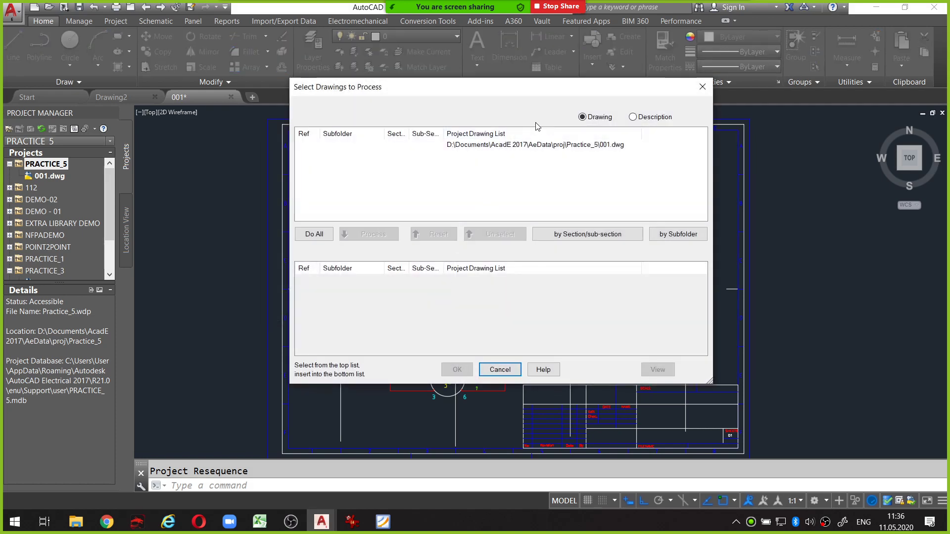
# Add 001.dwg to the process list and run the update on it
pyautogui.moveTo(523, 91); pyautogui.dragTo(576, 105)
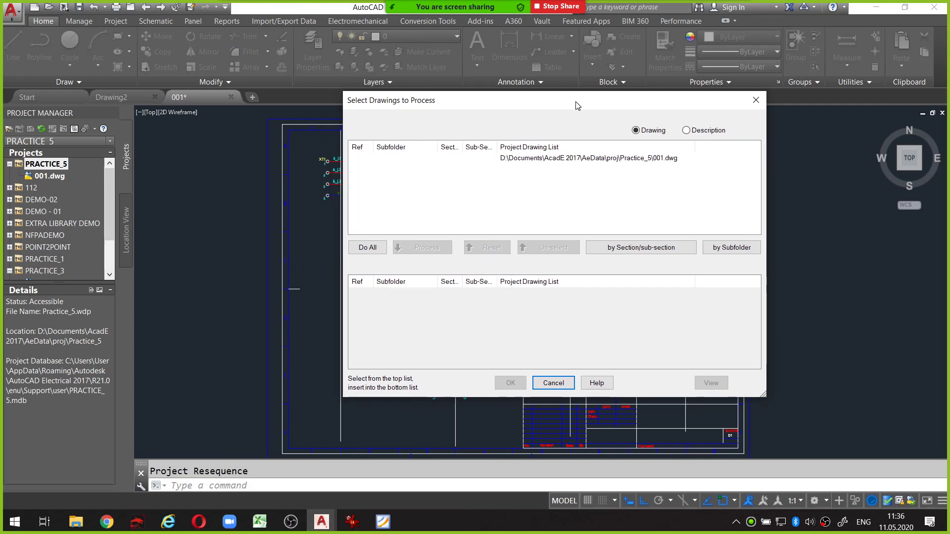
pyautogui.click(526, 159)
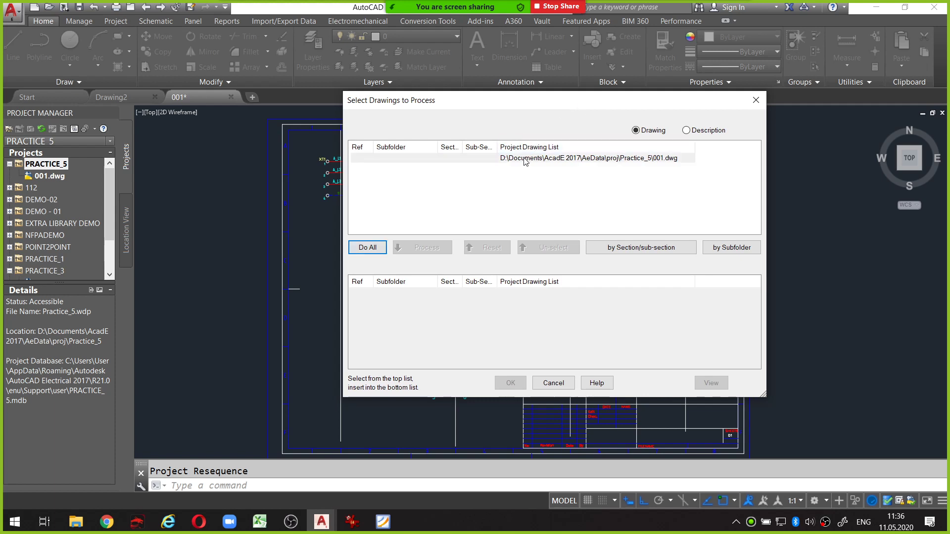
pyautogui.click(379, 251)
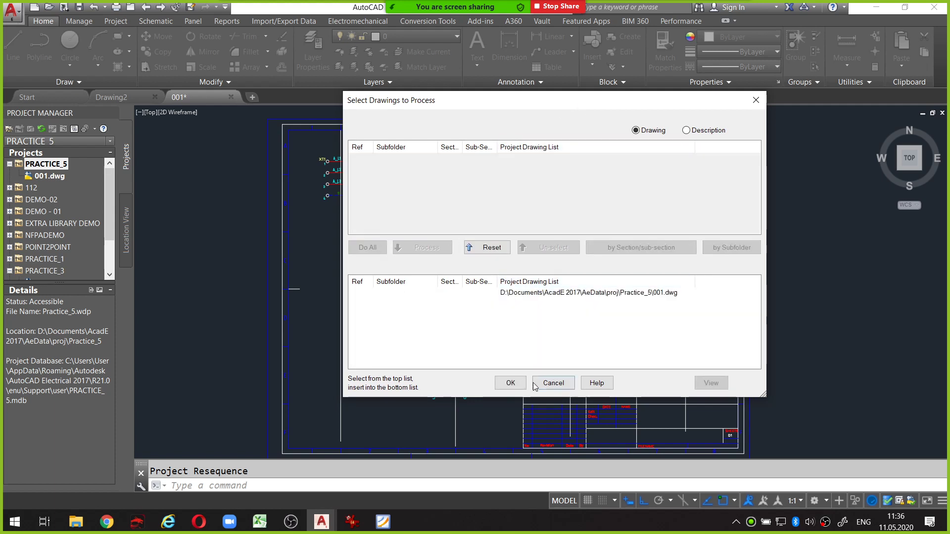
pyautogui.click(510, 383)
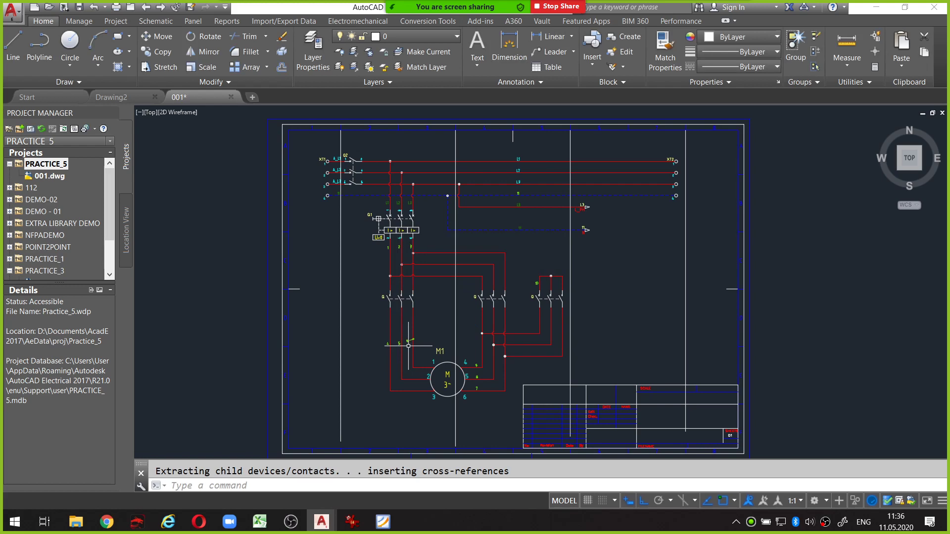
# Window-select the vertical divider lines and delete them
pyautogui.scroll(2, 664, 246)
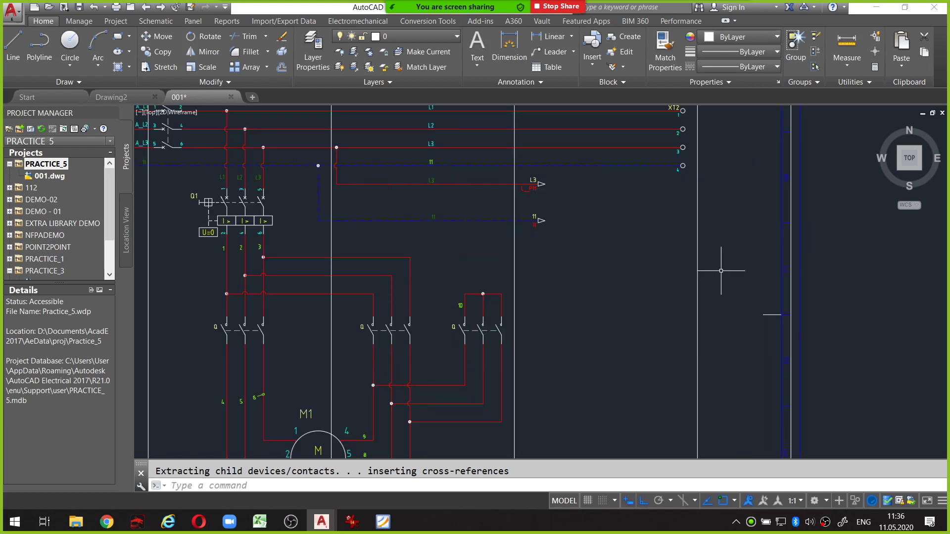
pyautogui.click(721, 271)
pyautogui.click(489, 250)
pyautogui.moveTo(378, 237); pyautogui.dragTo(687, 318, button='middle')
pyautogui.click(643, 319)
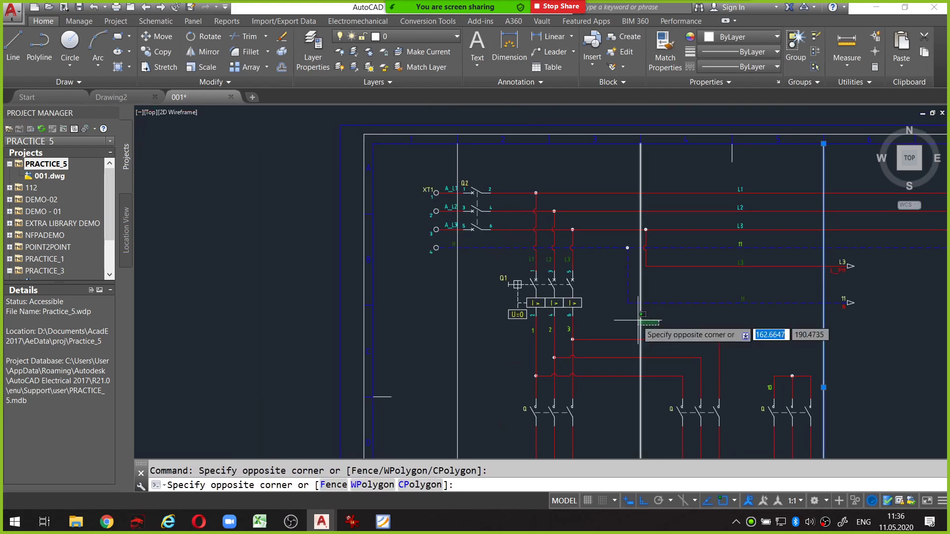
pyautogui.scroll(-2, 471, 259)
pyautogui.press('Delete')
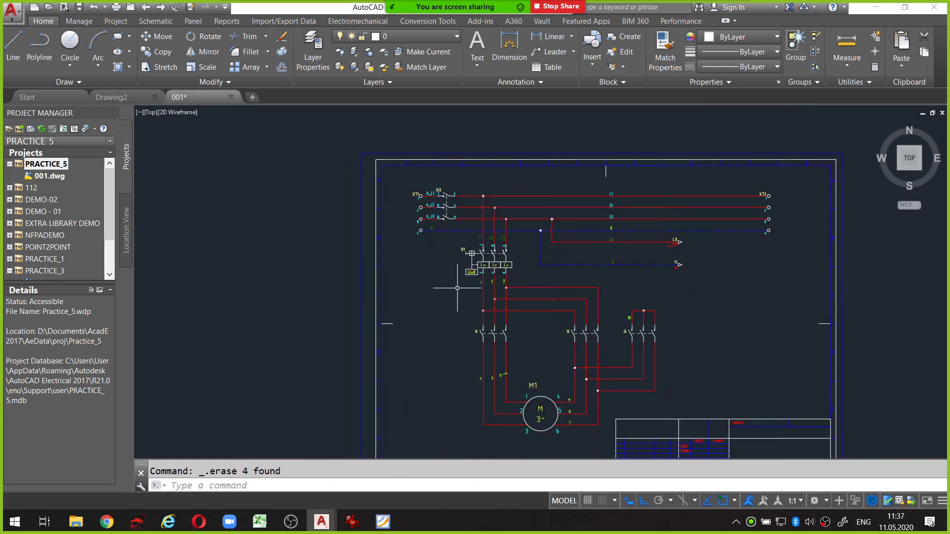
# Zoom to the full sheet and save drawing 001
pyautogui.scroll(-5, 483, 262)
pyautogui.middleClick(484, 263)
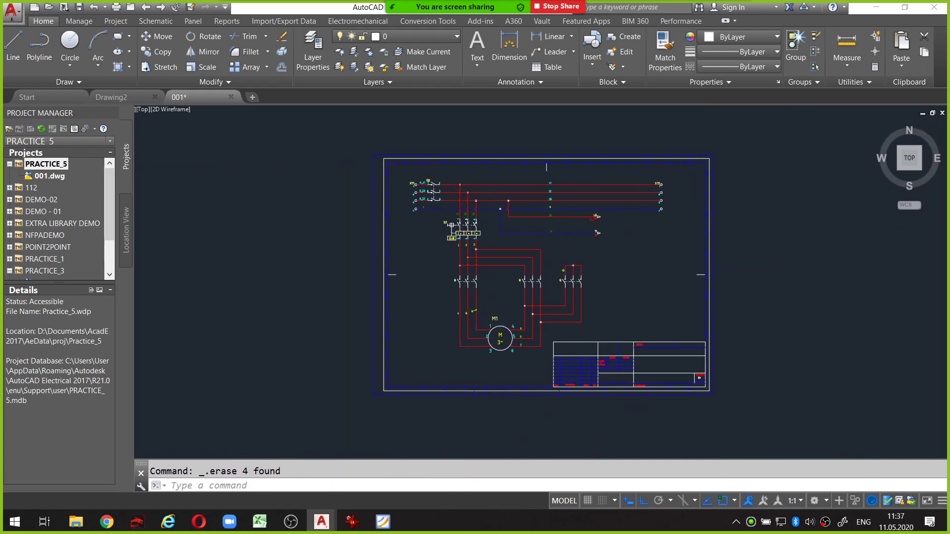
pyautogui.hotkey('ctrl', 's')
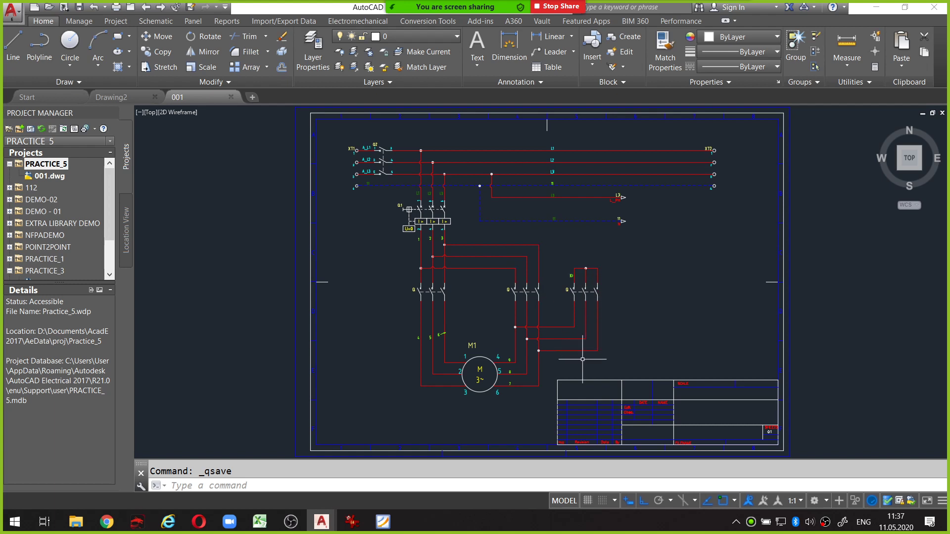
# Circle the title block with on-screen markup, then clear the markup
pyautogui.hotkey('ctrl', 'alt', 'g')
pyautogui.moveTo(587, 364)
pyautogui.mouseDown()
pyautogui.moveTo(816, 437)
pyautogui.moveTo(583, 369)
pyautogui.mouseUp()
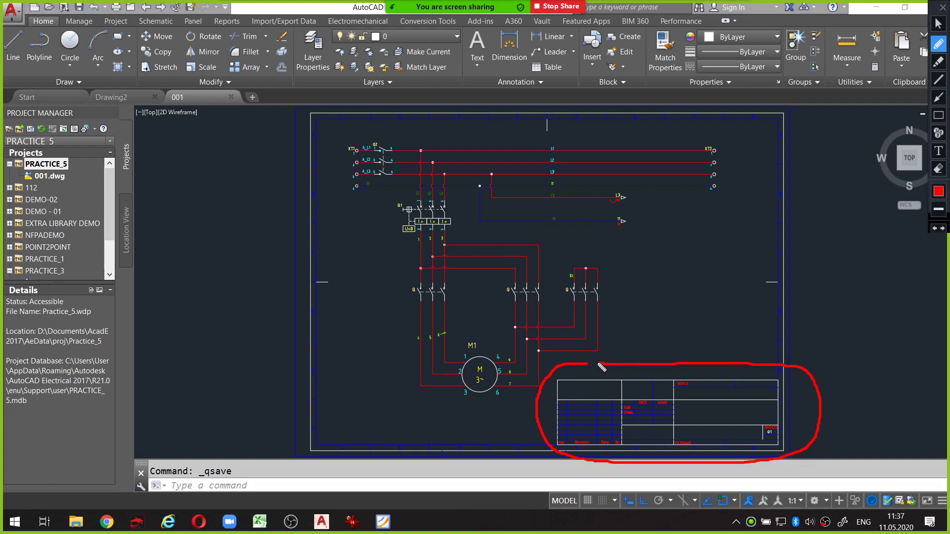
pyautogui.hotkey('ctrl', 'alt', 'g')
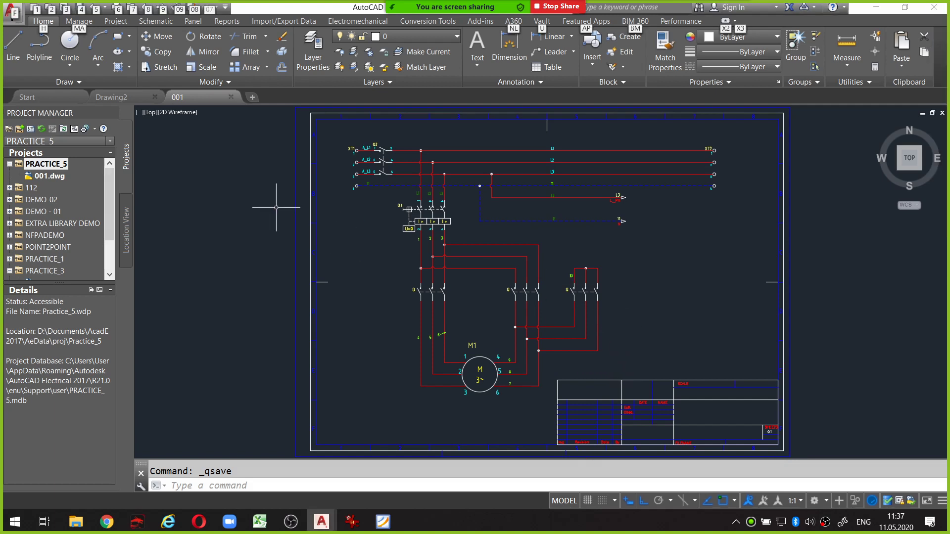
# Enter 5 and 6 in the PRACTICE_5 description lines 5 and 6, then confirm
pyautogui.rightClick(57, 165)
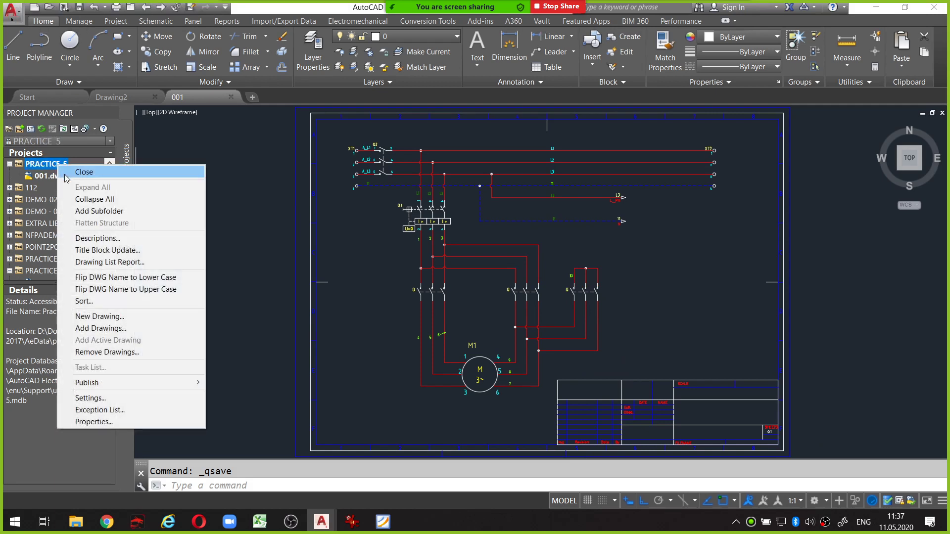
pyautogui.click(104, 240)
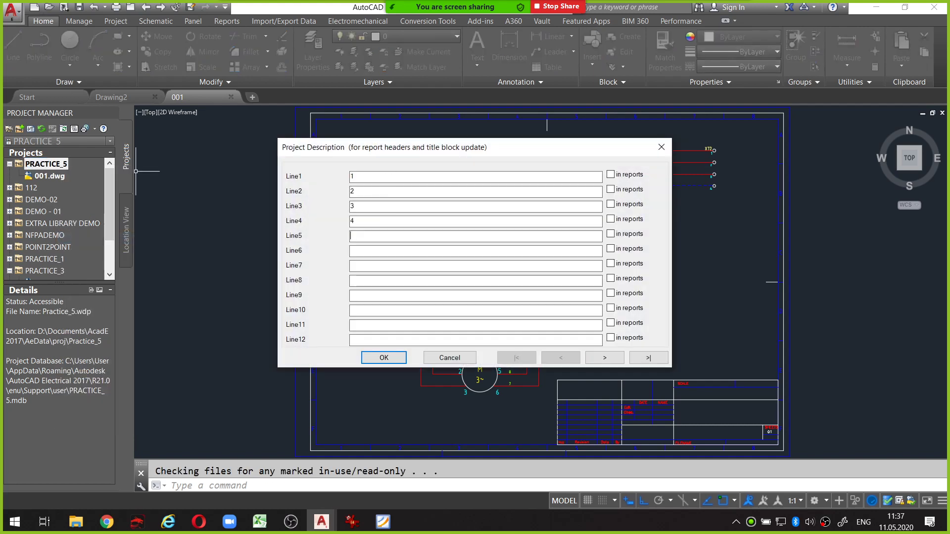
pyautogui.write('5')
pyautogui.press('Tab')
pyautogui.write('6')
pyautogui.press('Tab')
pyautogui.click(383, 358)
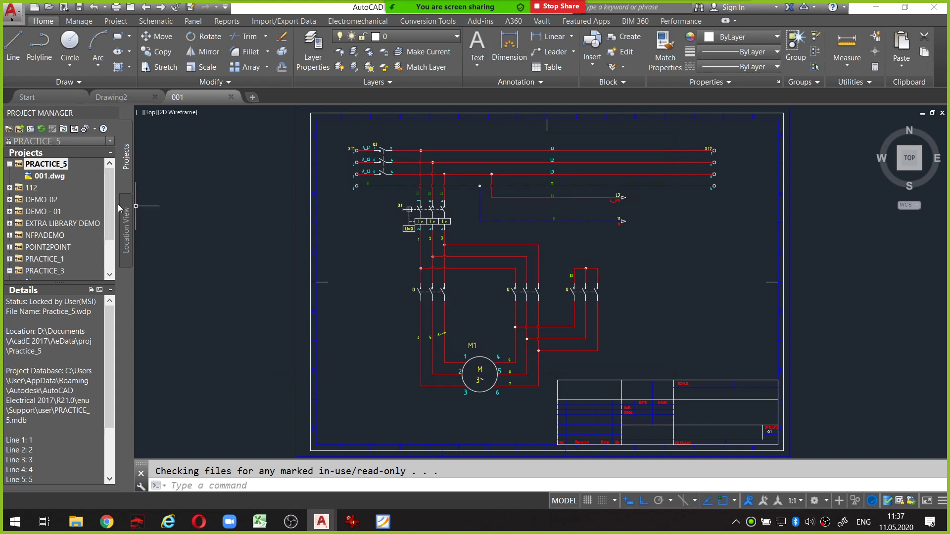
pyautogui.rightClick(50, 164)
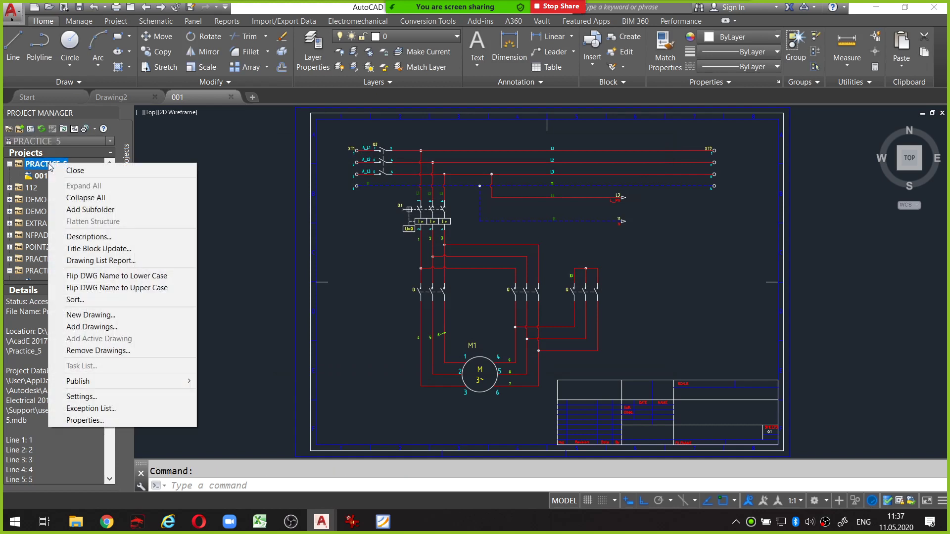
# Push all project description lines into drawing 001's title block, showing scale 5, dates 8 and 9, filename 10
pyautogui.click(106, 248)
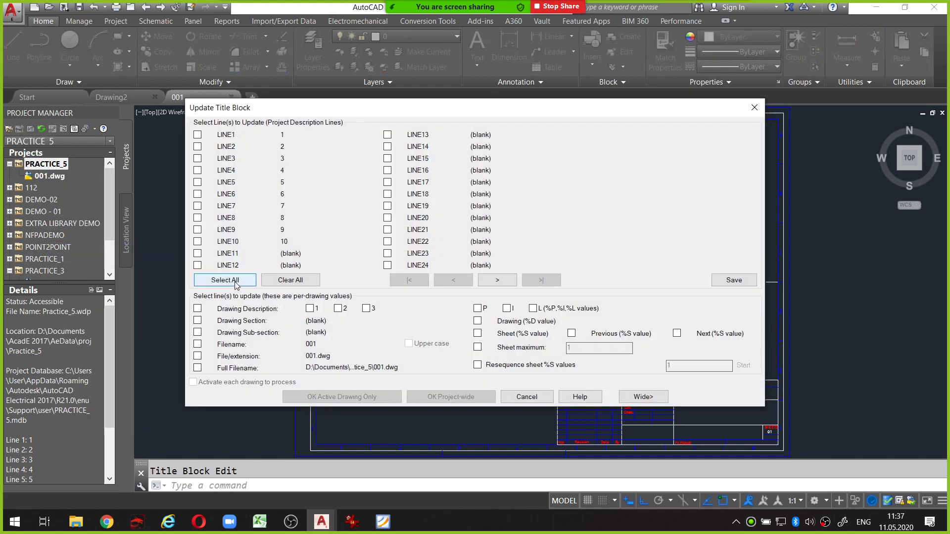
pyautogui.click(225, 280)
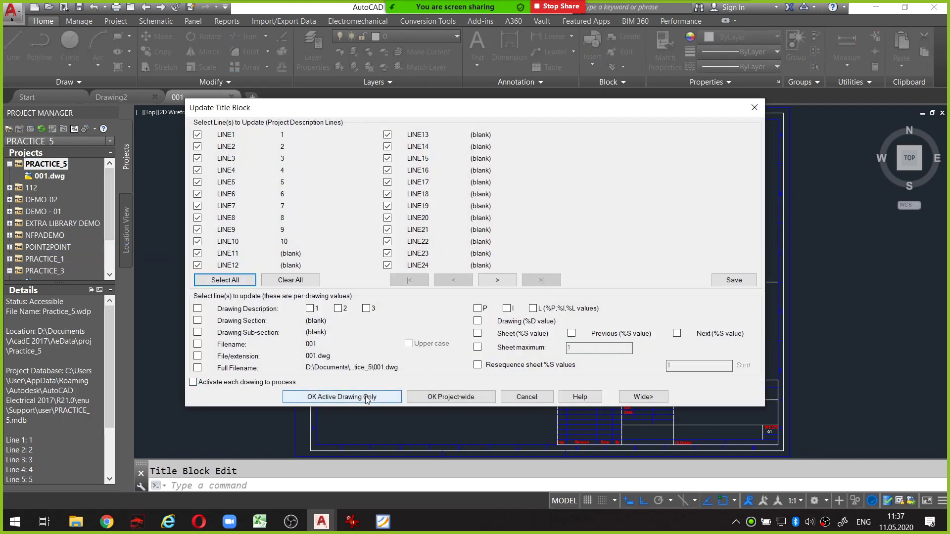
pyautogui.click(366, 399)
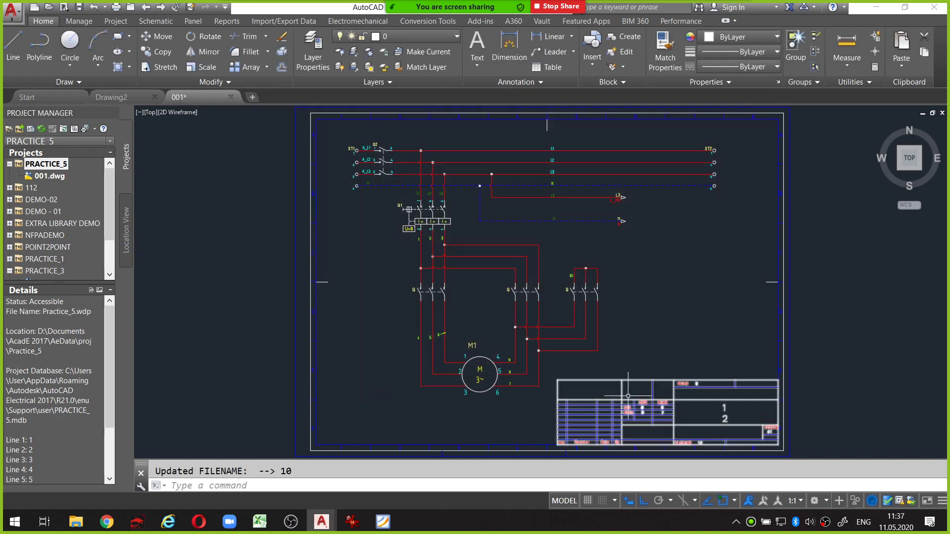
pyautogui.scroll(3, 703, 408)
pyautogui.scroll(2, 703, 409)
pyautogui.moveTo(703, 408)
pyautogui.mouseDown(button='middle')
pyautogui.moveTo(590, 318)
pyautogui.moveTo(626, 312)
pyautogui.mouseUp(button='middle')
pyautogui.scroll(-2, 588, 312)
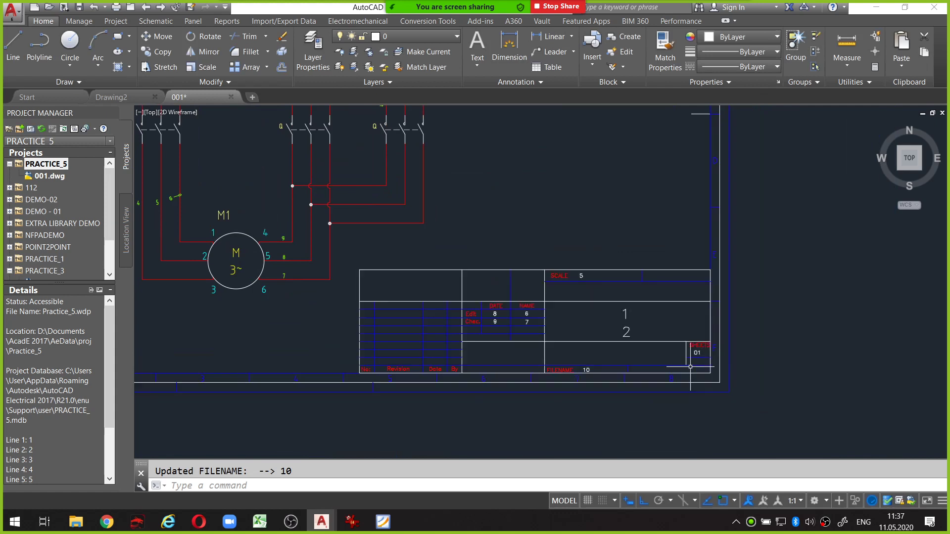
pyautogui.moveTo(500, 172); pyautogui.dragTo(652, 224, button='middle')
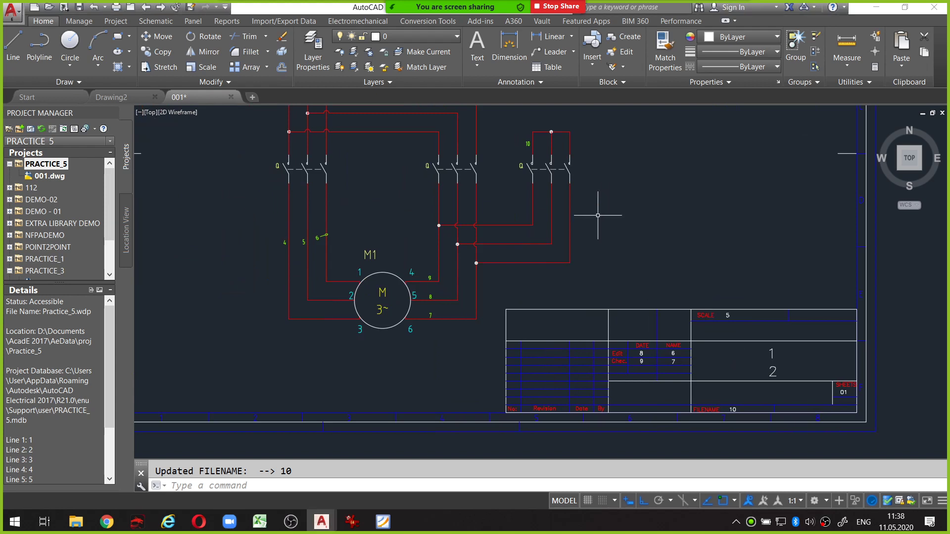
pyautogui.moveTo(601, 208); pyautogui.dragTo(619, 222, button='middle')
# Set description line 1 to AC MOTOR 6 POLE and clear lines 2–5
pyautogui.rightClick(58, 166)
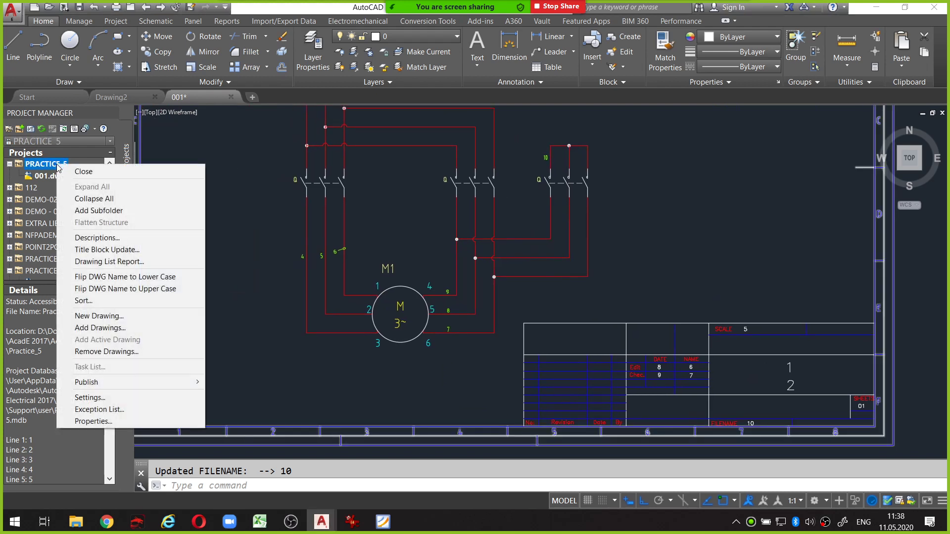
pyautogui.click(94, 238)
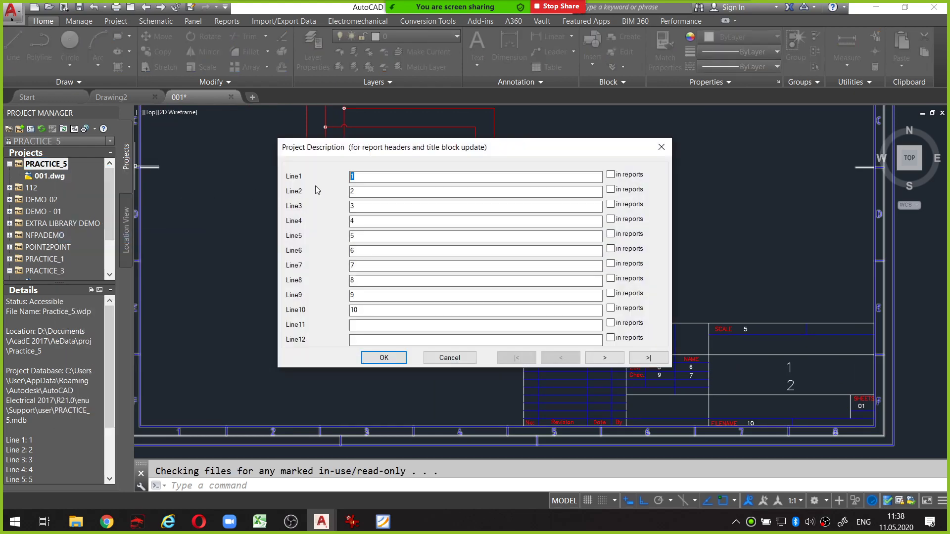
pyautogui.moveTo(438, 151); pyautogui.dragTo(347, 134)
pyautogui.write('AC MOTO')
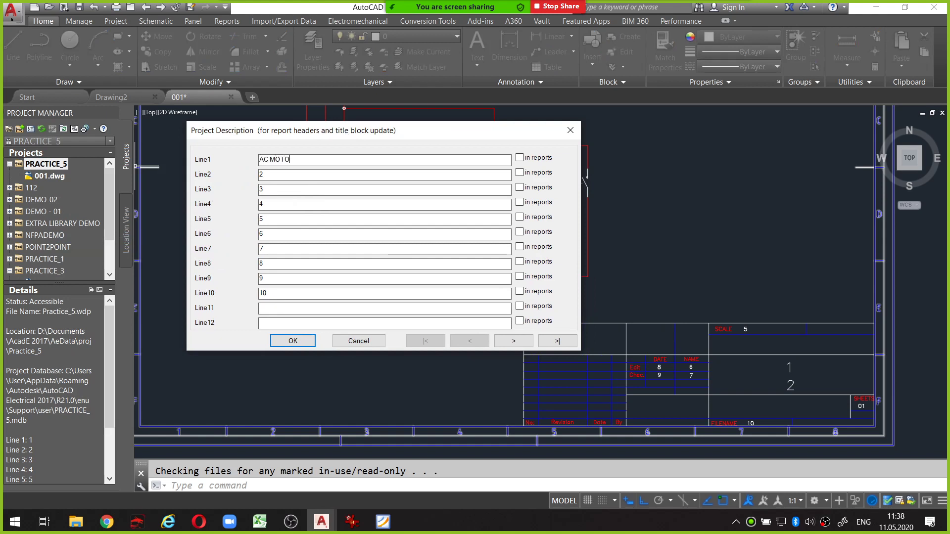
pyautogui.write('R ')
pyautogui.write('6 POLE')
pyautogui.press('Tab')
pyautogui.press('BackSpace')
pyautogui.click(274, 205)
pyautogui.press('BackSpace')
pyautogui.press('BackSpace')
pyautogui.press('Tab')
# Enter the drafter's name on lines 6–7, date 11.05.20 and filename 001.dwg, then confirm
pyautogui.write('Abdiva')
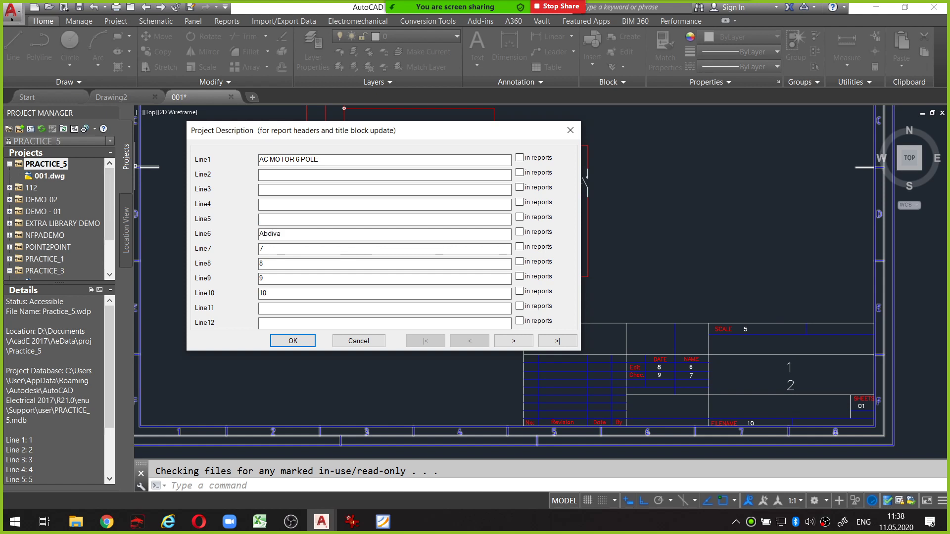
pyautogui.write('k')
pyautogui.hotkey('ctrl', 'a')
pyautogui.hotkey('ctrl', 'c')
pyautogui.doubleClick(271, 248)
pyautogui.hotkey('ctrl', 'v')
pyautogui.doubleClick(262, 265)
pyautogui.write('11.05')
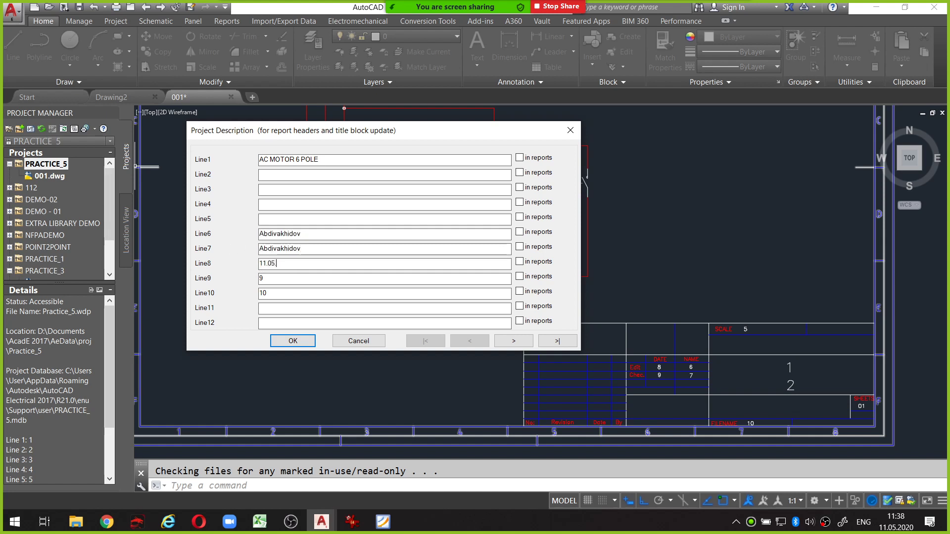
pyautogui.write('.20')
pyautogui.write('11')
pyautogui.press('Tab')
pyautogui.moveTo(312, 135)
pyautogui.mouseDown()
pyautogui.moveTo(397, 137)
pyautogui.moveTo(385, 162)
pyautogui.mouseUp()
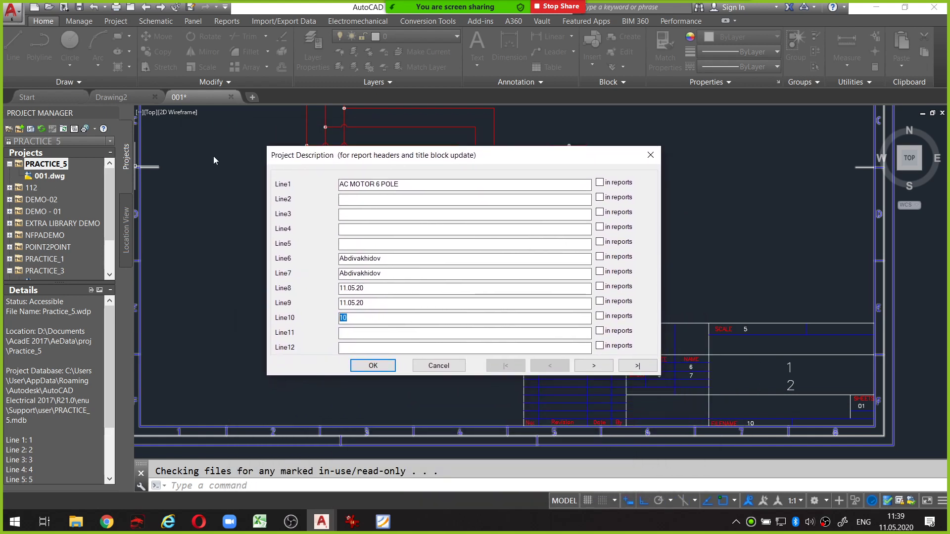
pyautogui.write('001.dwg')
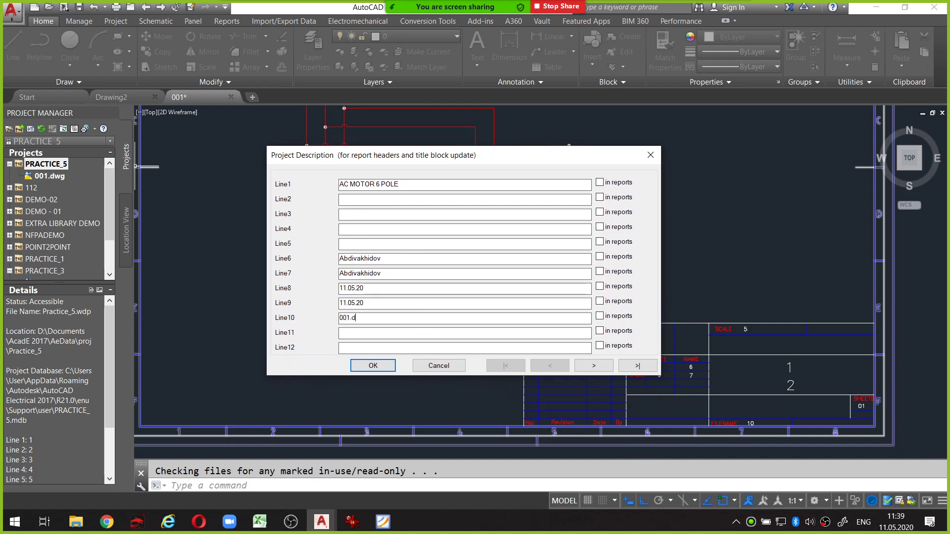
pyautogui.click(384, 371)
pyautogui.rightClick(46, 168)
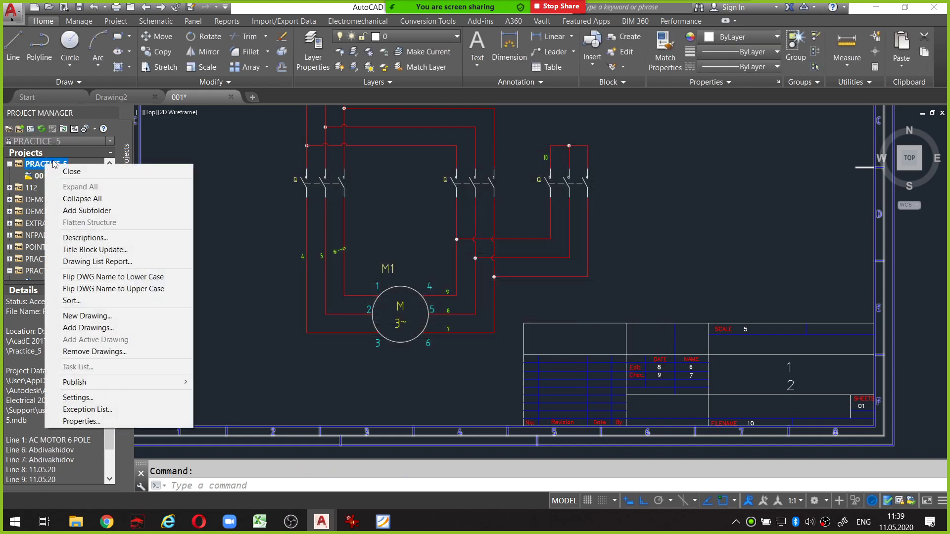
# Refresh drawing 001's title block with the new descriptions and inspect the filename rows
pyautogui.click(94, 249)
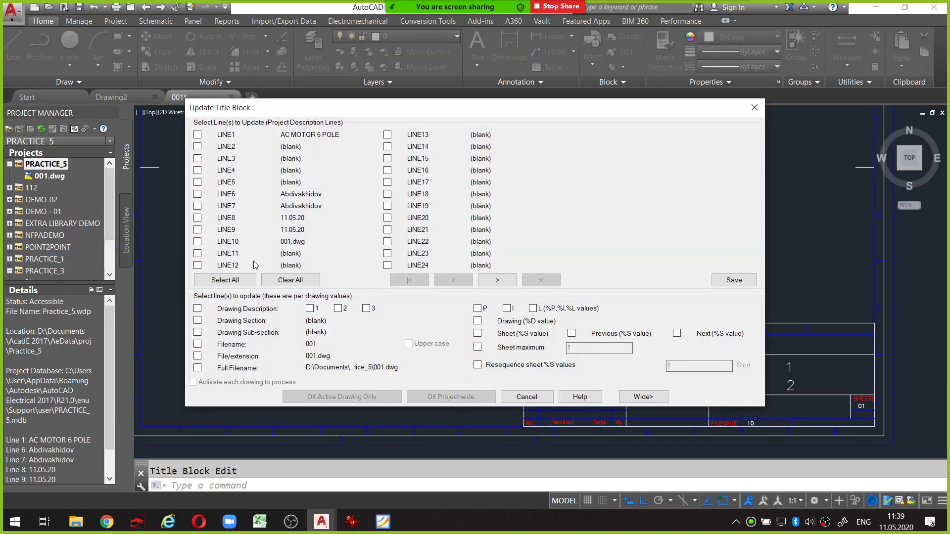
pyautogui.click(225, 280)
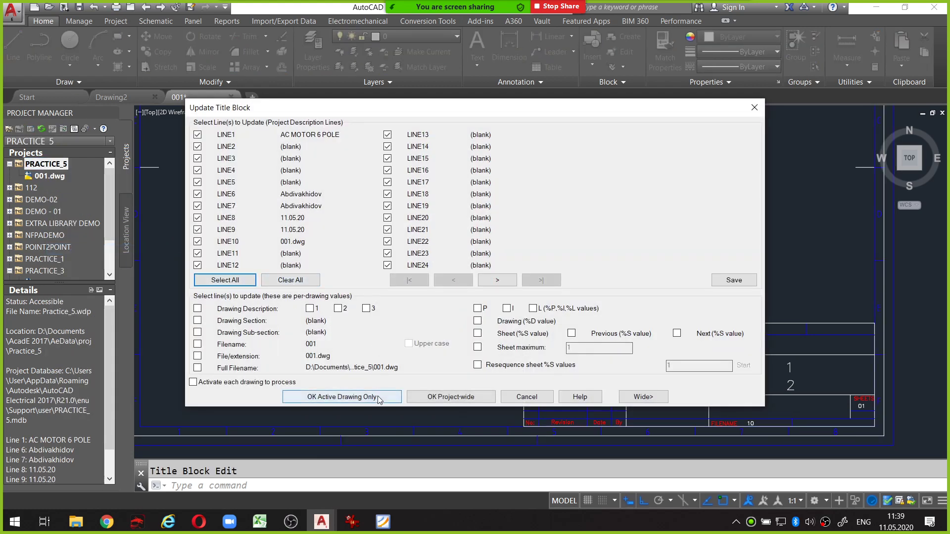
pyautogui.click(379, 397)
pyautogui.scroll(3, 702, 396)
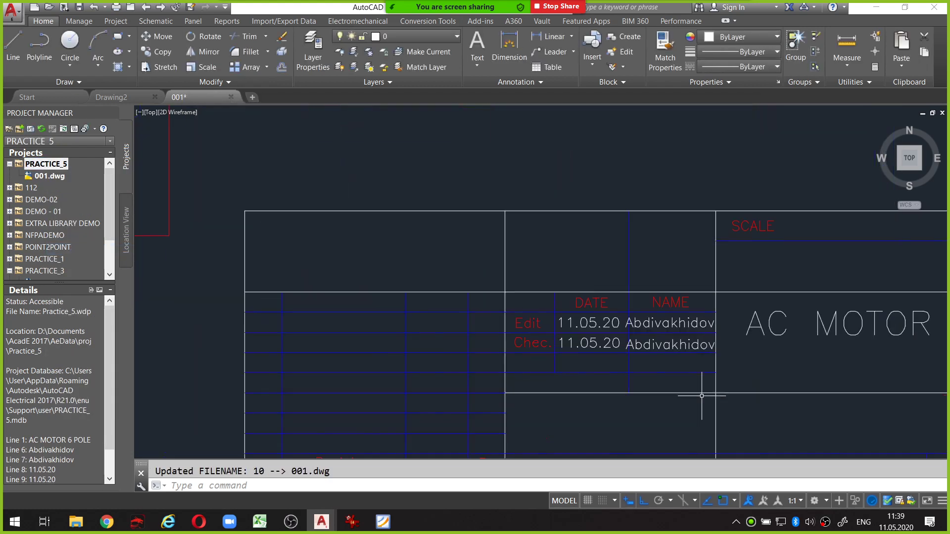
pyautogui.moveTo(703, 327); pyautogui.dragTo(525, 290, button='middle')
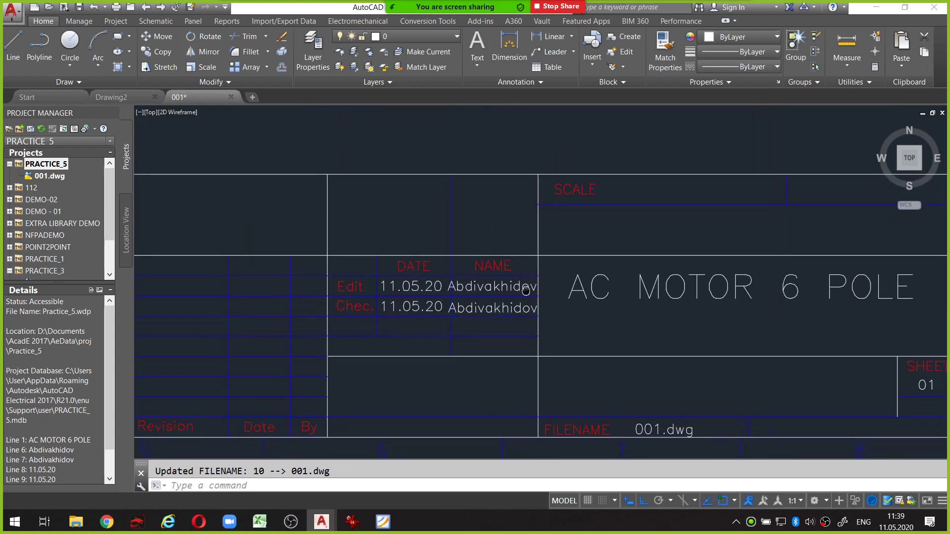
pyautogui.scroll(4, 525, 291)
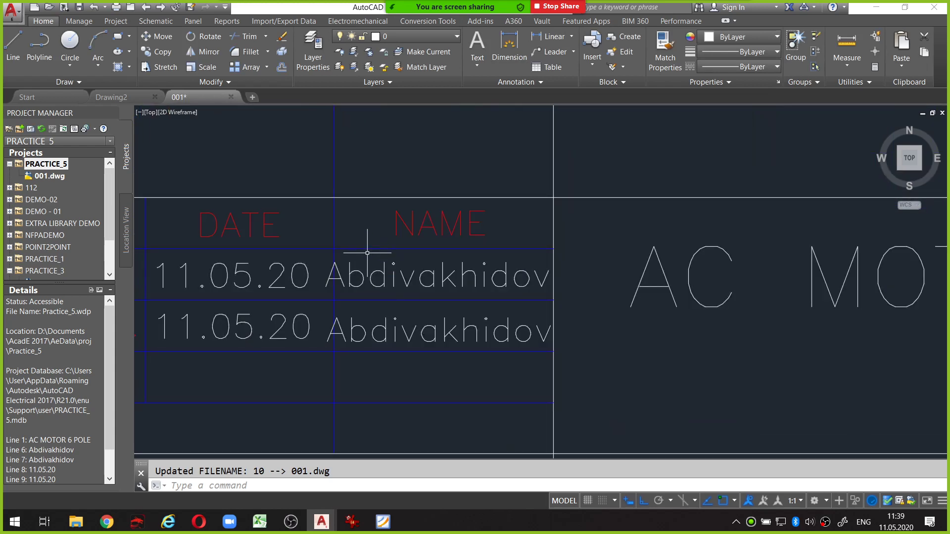
pyautogui.moveTo(339, 243); pyautogui.dragTo(338, 246)
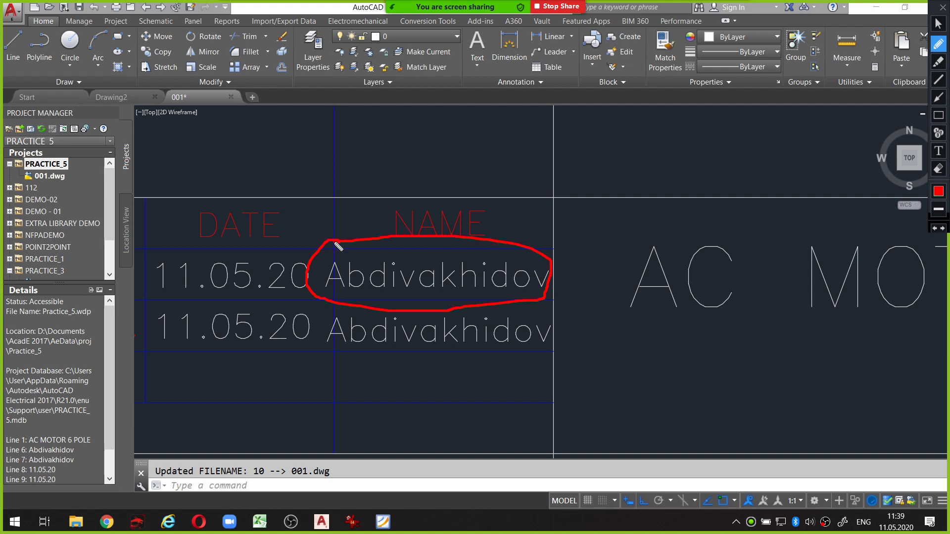
# Zoom out to fit the whole sheet and save drawing 001
pyautogui.scroll(-5, 483, 342)
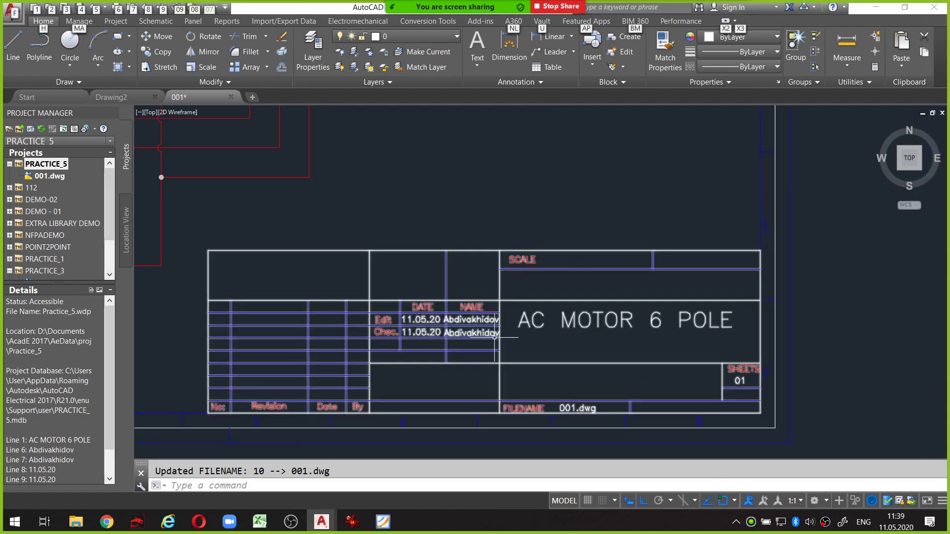
pyautogui.scroll(-3, 495, 337)
pyautogui.scroll(-2, 577, 286)
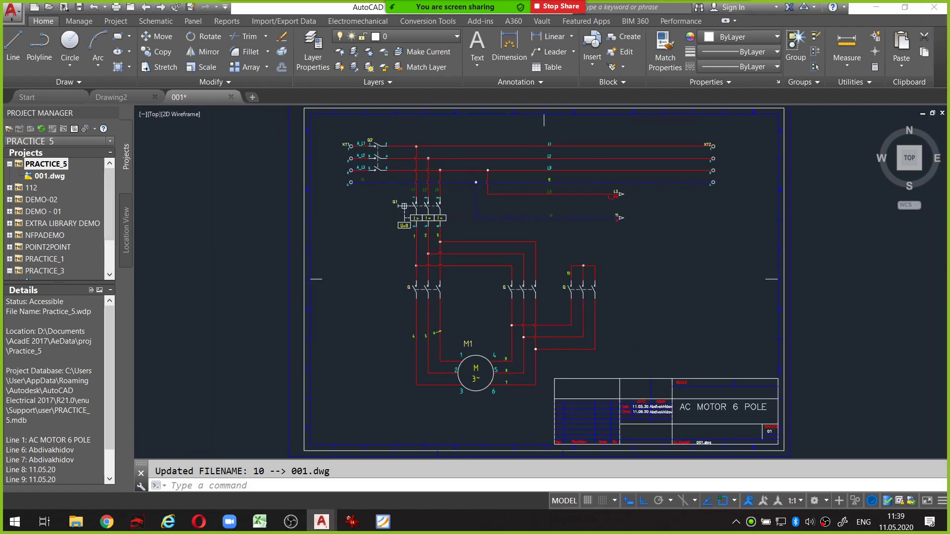
pyautogui.middleClick(580, 299)
pyautogui.middleClick(579, 299)
pyautogui.hotkey('ctrl', 's')
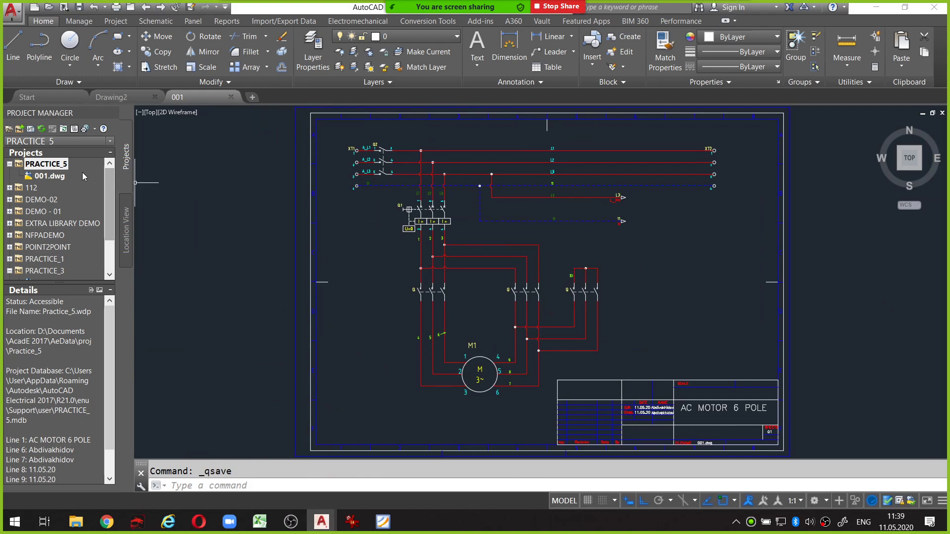
# Start a new project drawing named 002 using the ACE_IEC_a3_Color.dwt template
pyautogui.click(31, 130)
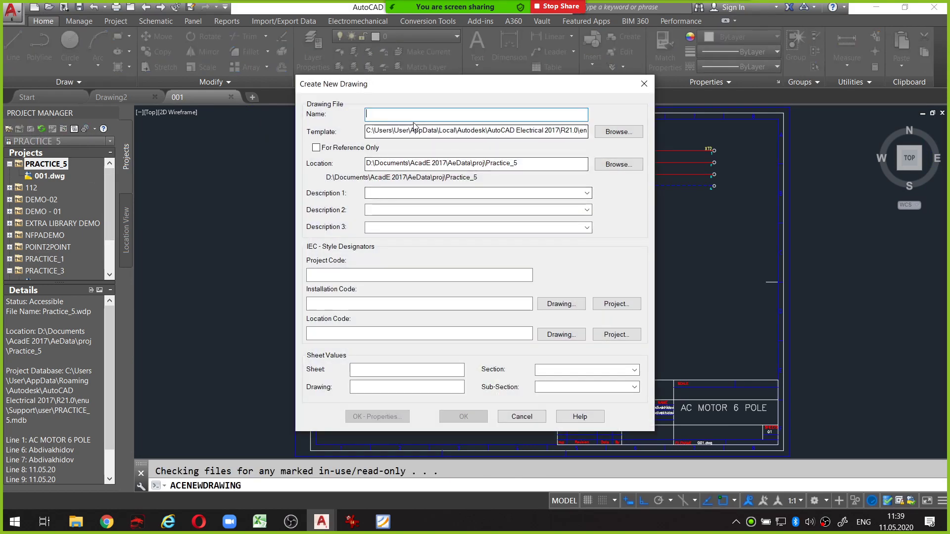
pyautogui.write('002')
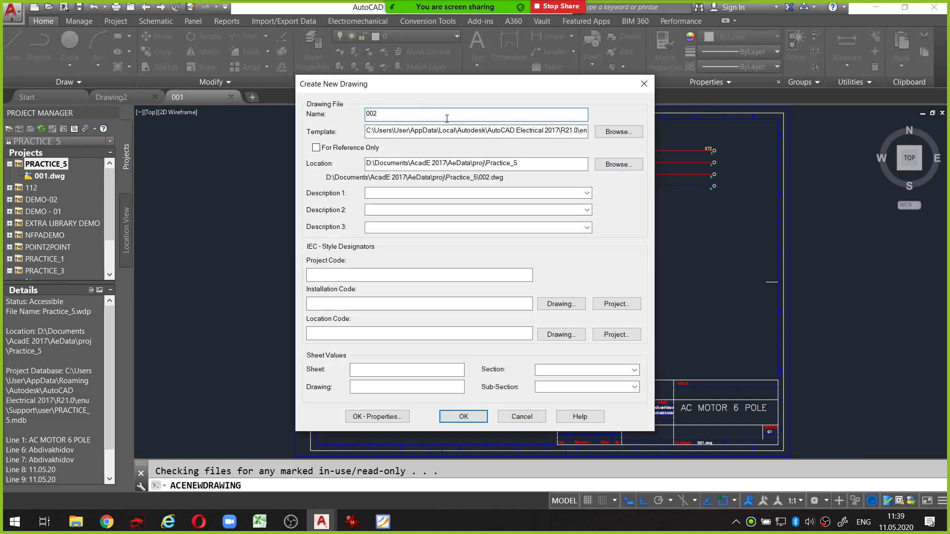
pyautogui.click(619, 132)
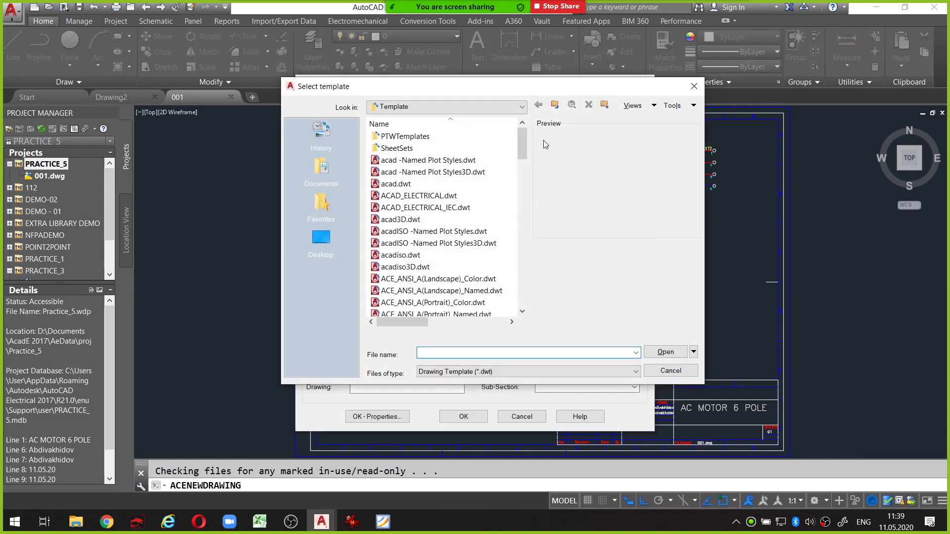
pyautogui.moveTo(523, 143); pyautogui.dragTo(527, 229)
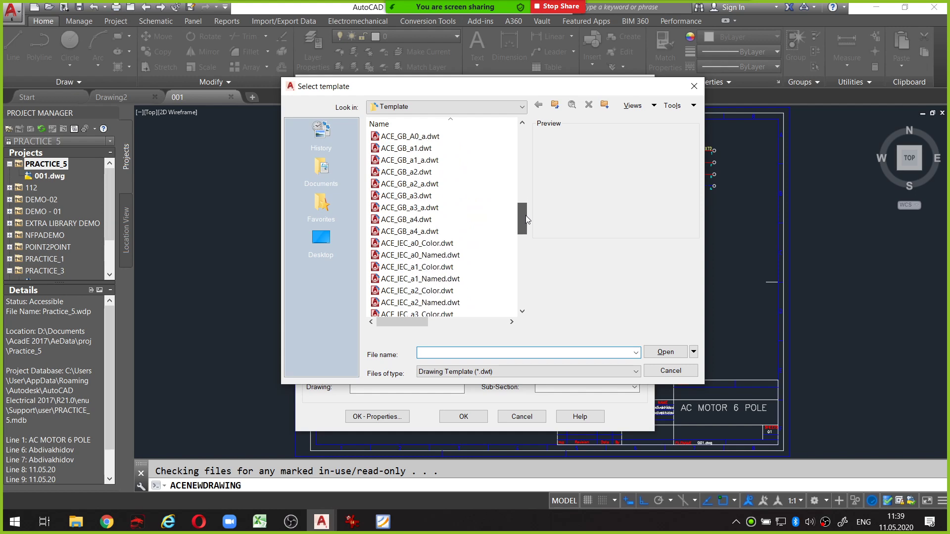
pyautogui.scroll(-1, 496, 239)
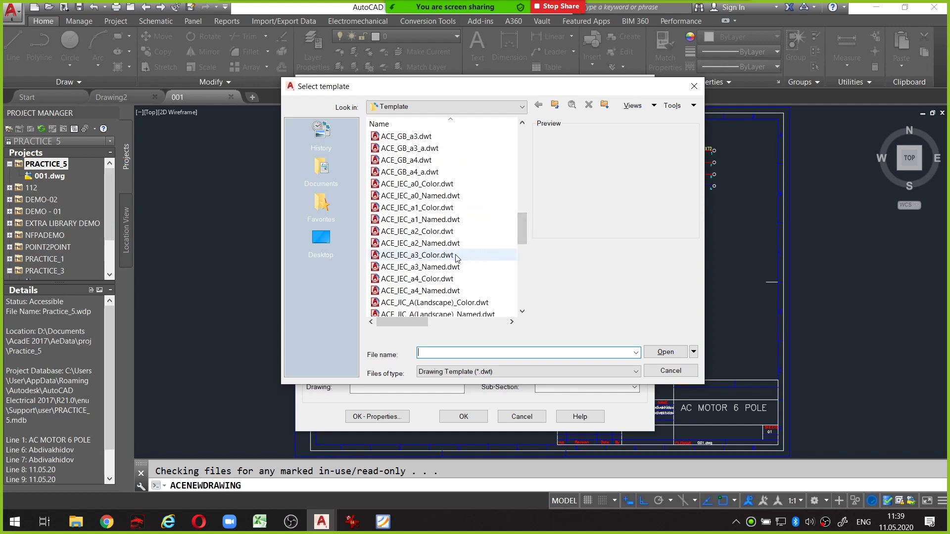
pyautogui.click(417, 258)
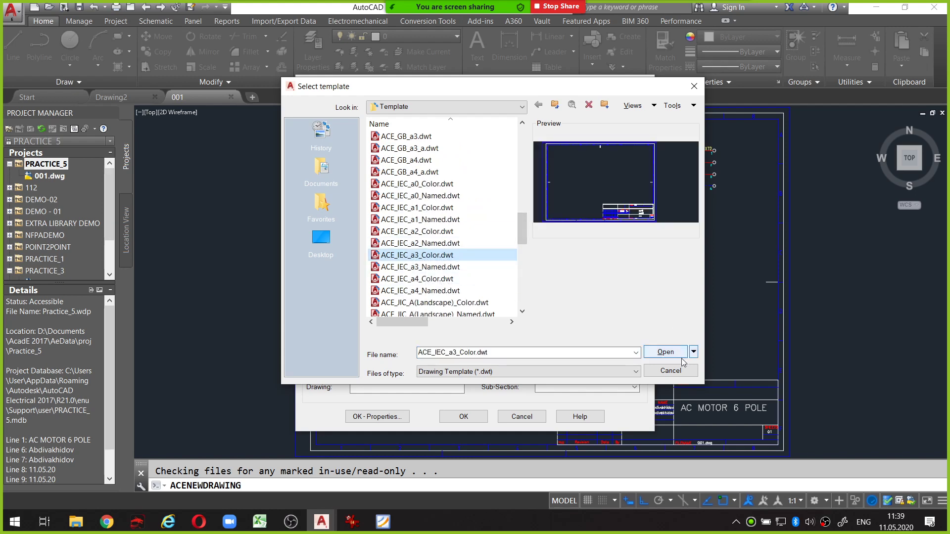
pyautogui.click(680, 353)
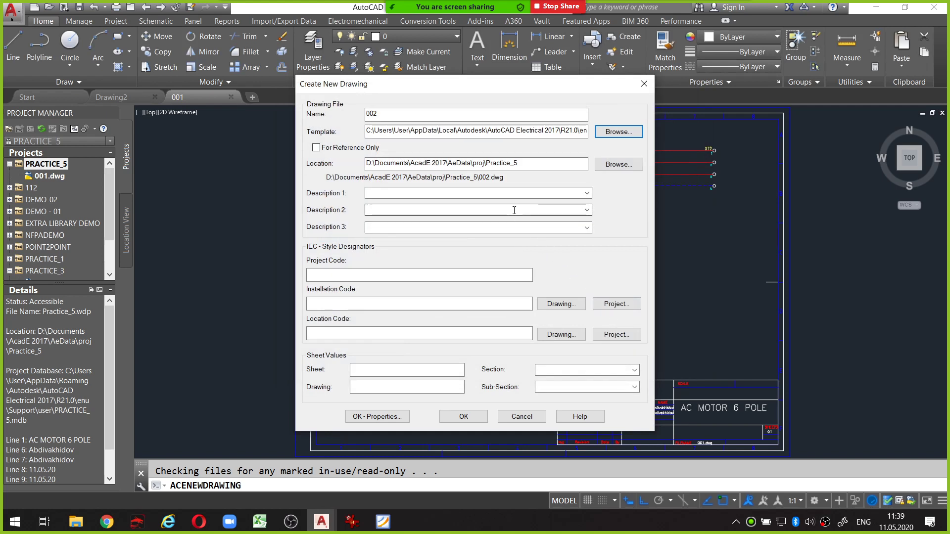
# Set it as sheet 02, create the drawing, and apply the project defaults
pyautogui.click(372, 371)
pyautogui.write('02')
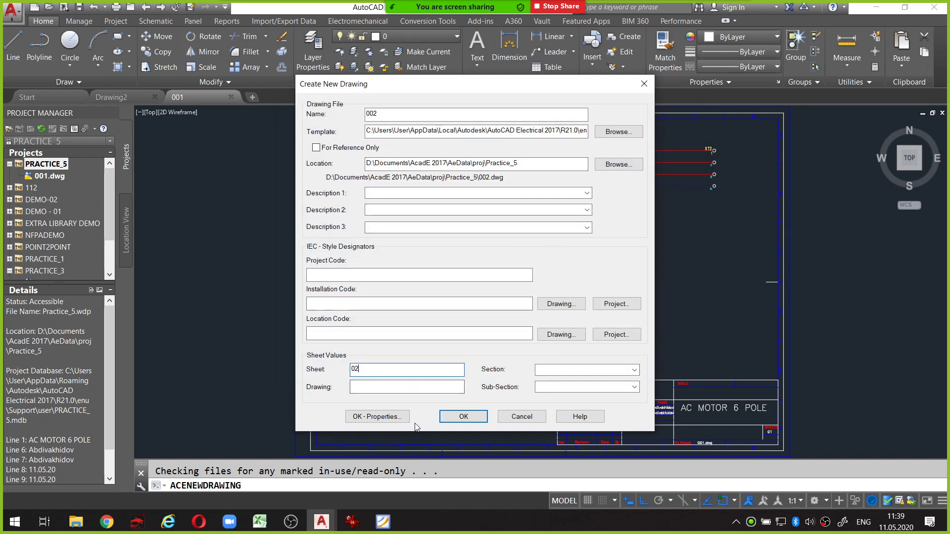
pyautogui.click(464, 417)
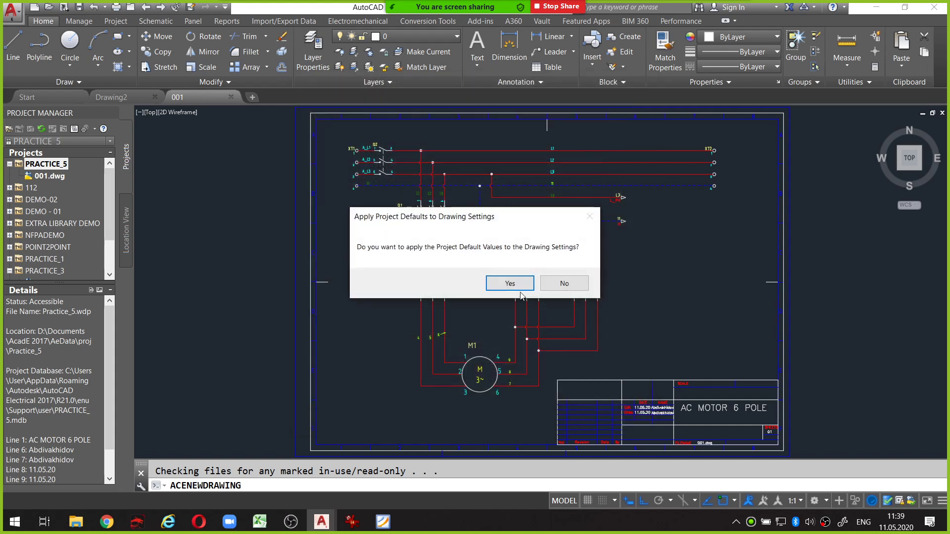
pyautogui.moveTo(484, 220); pyautogui.dragTo(536, 212)
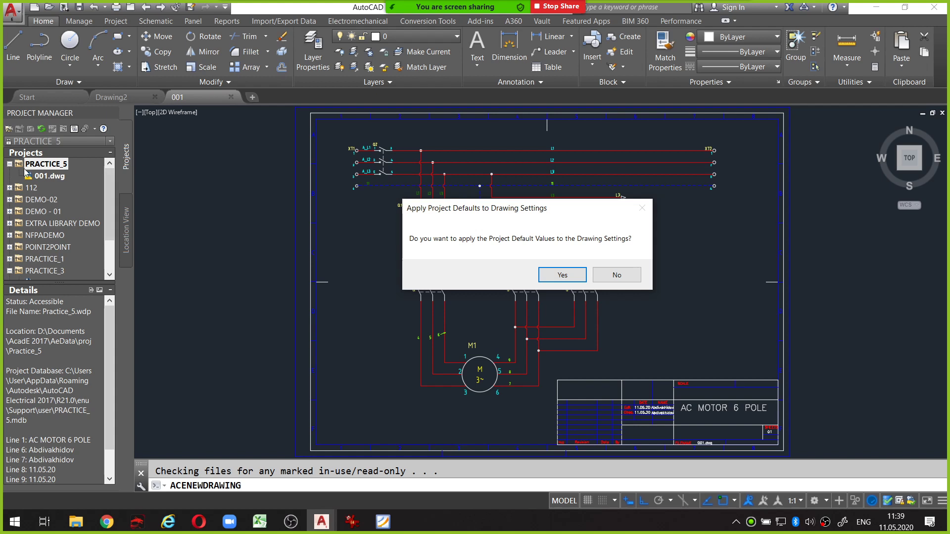
pyautogui.click(562, 276)
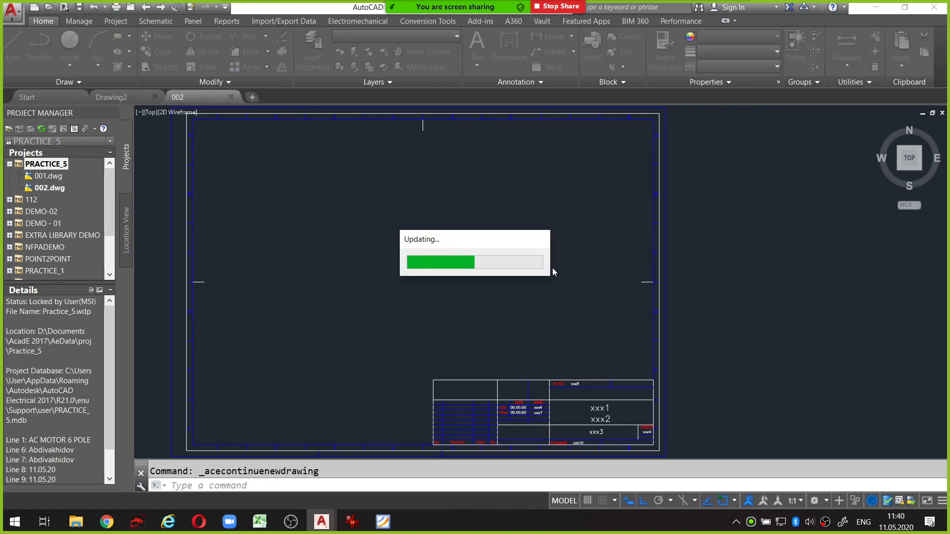
# Enter CONTROL on description line 2 and change line 10 from 001.dwg to 002.dwg
pyautogui.scroll(1, 574, 275)
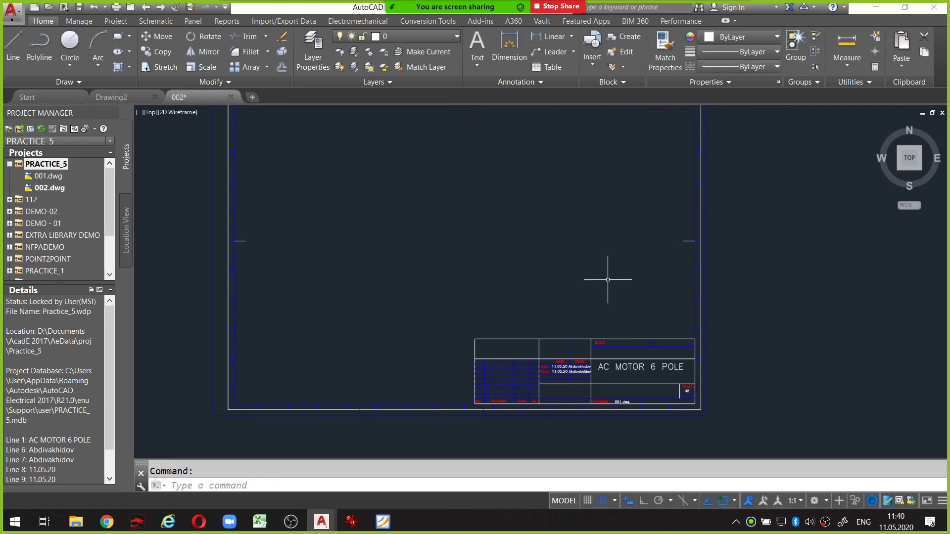
pyautogui.scroll(2, 628, 297)
pyautogui.scroll(1, 664, 320)
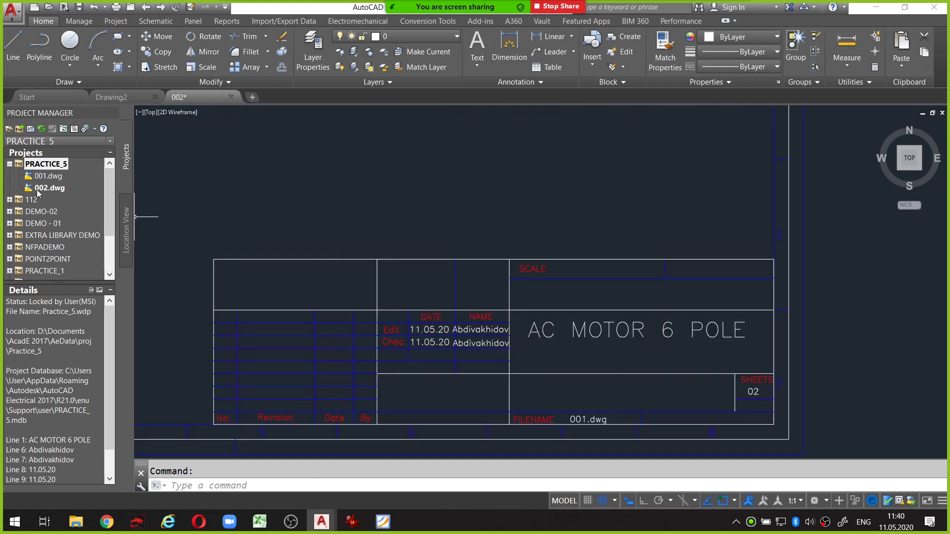
pyautogui.rightClick(57, 163)
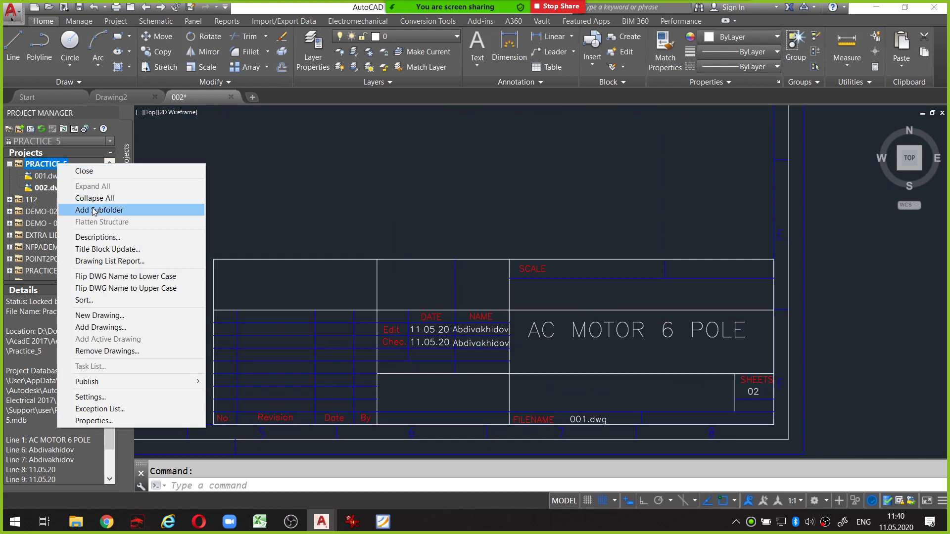
pyautogui.click(98, 238)
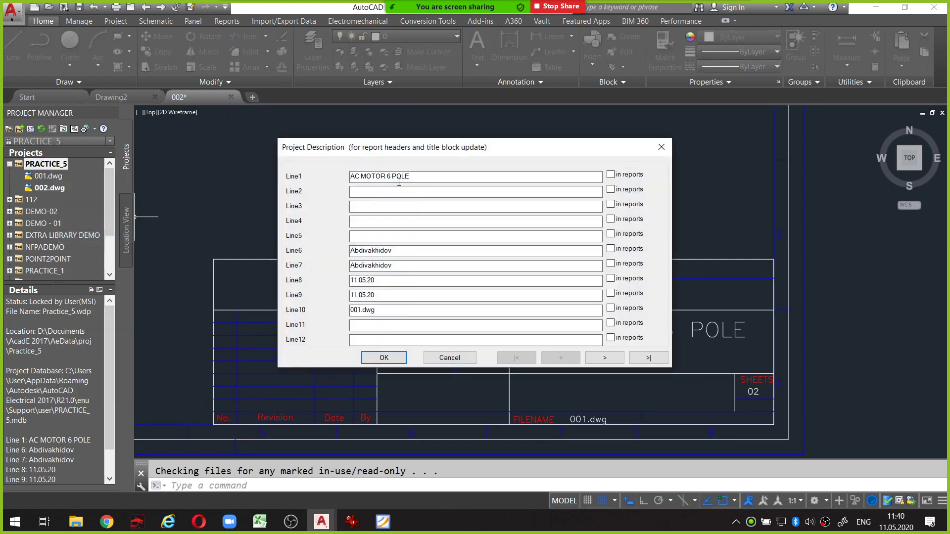
pyautogui.moveTo(459, 159); pyautogui.dragTo(319, 118)
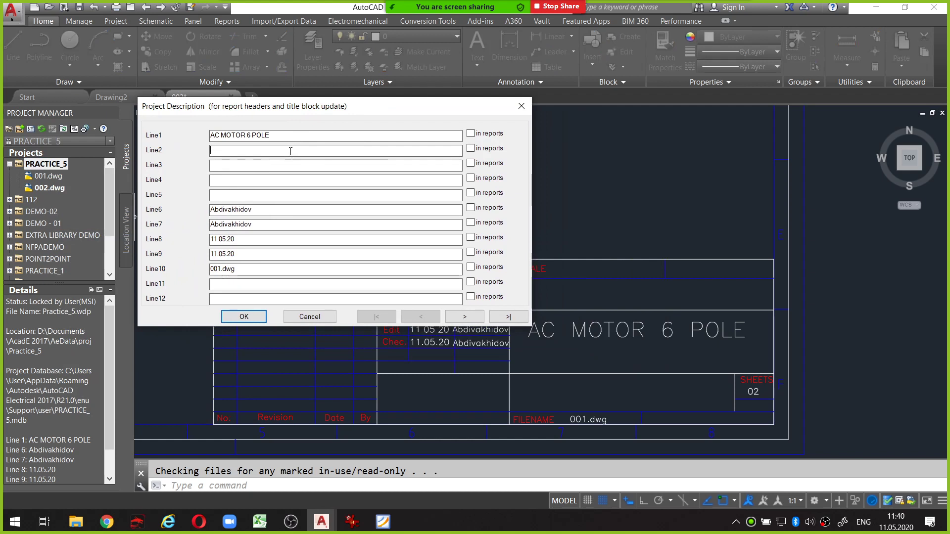
pyautogui.write('CONTROL')
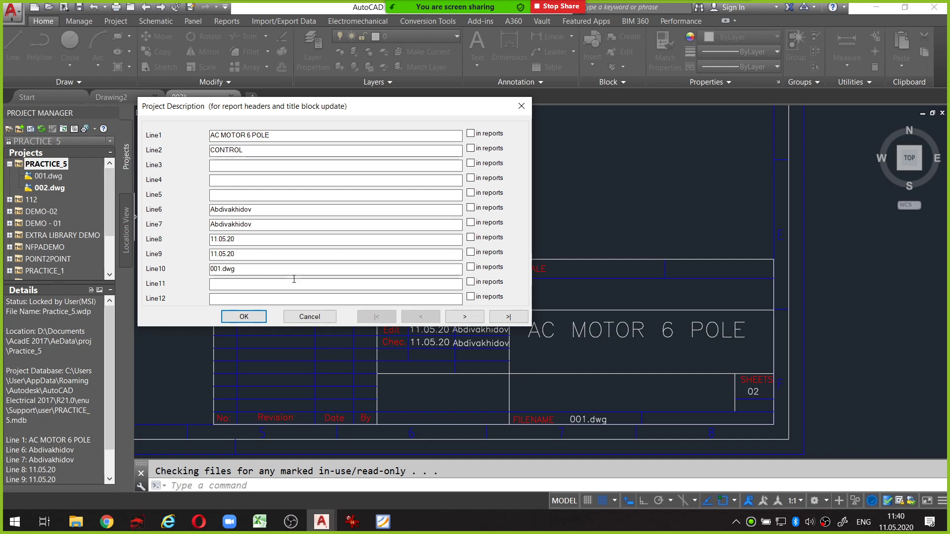
pyautogui.moveTo(221, 268); pyautogui.dragTo(217, 268)
pyautogui.write('2')
pyautogui.click(244, 317)
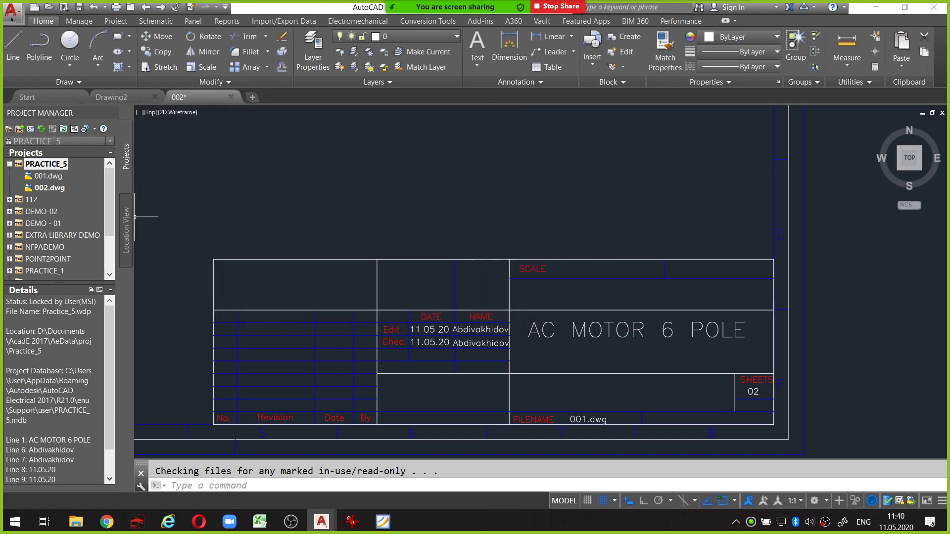
# Update only drawing 002's title block with all description lines, now showing AC MOTOR 6 POLE / CONTROL and 002.dwg
pyautogui.rightClick(47, 165)
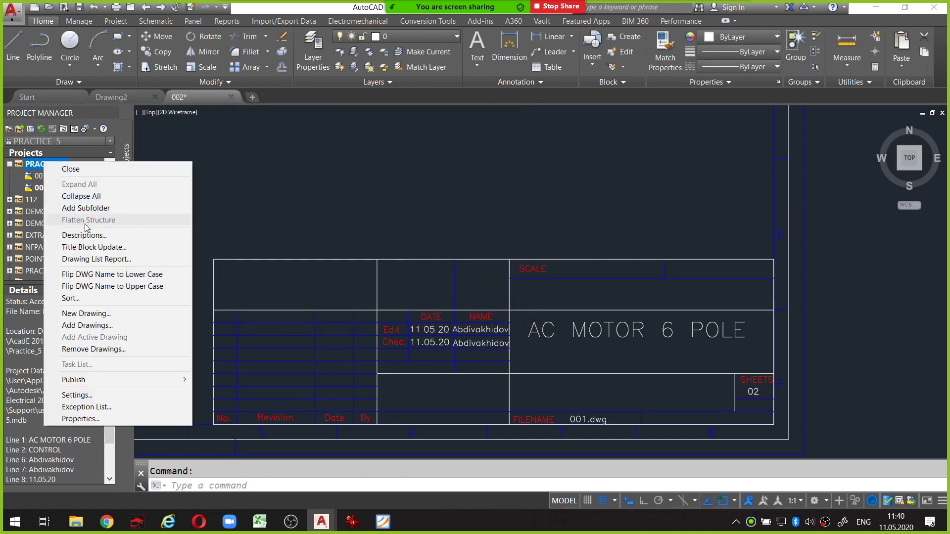
pyautogui.click(90, 248)
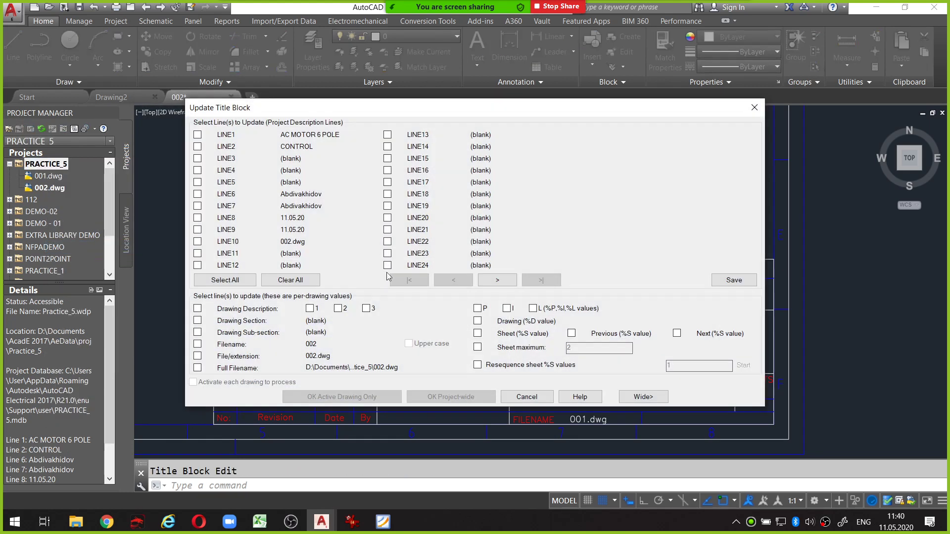
pyautogui.click(232, 280)
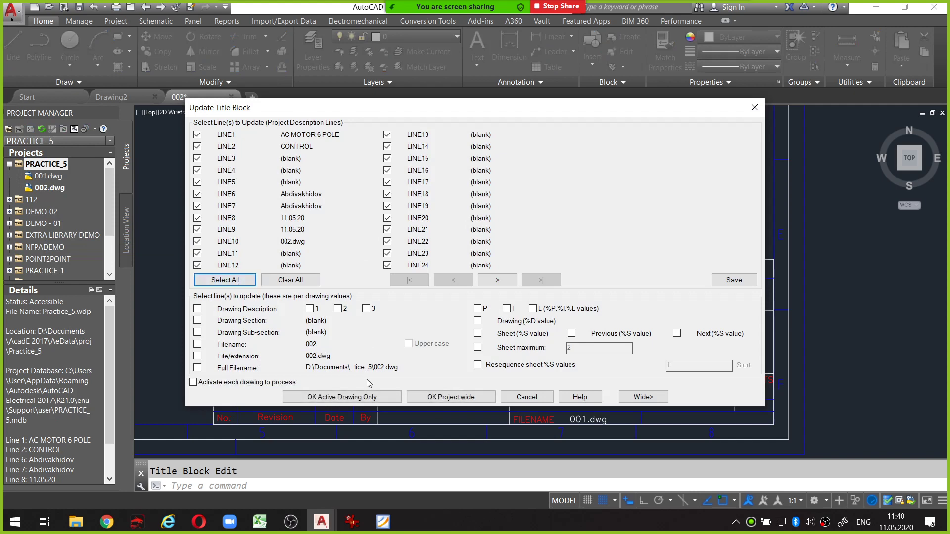
pyautogui.click(346, 397)
pyautogui.scroll(-3, 570, 315)
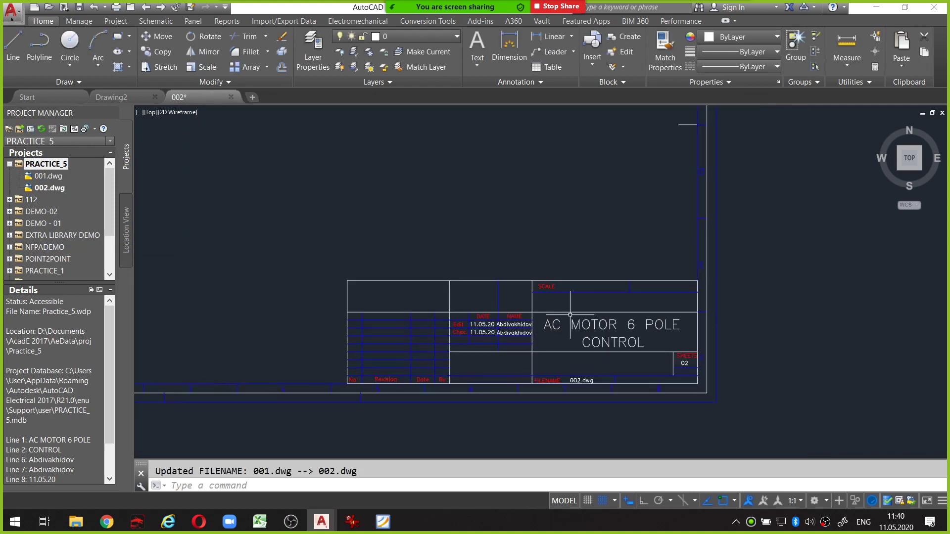
pyautogui.scroll(-3, 554, 277)
pyautogui.scroll(2, 559, 248)
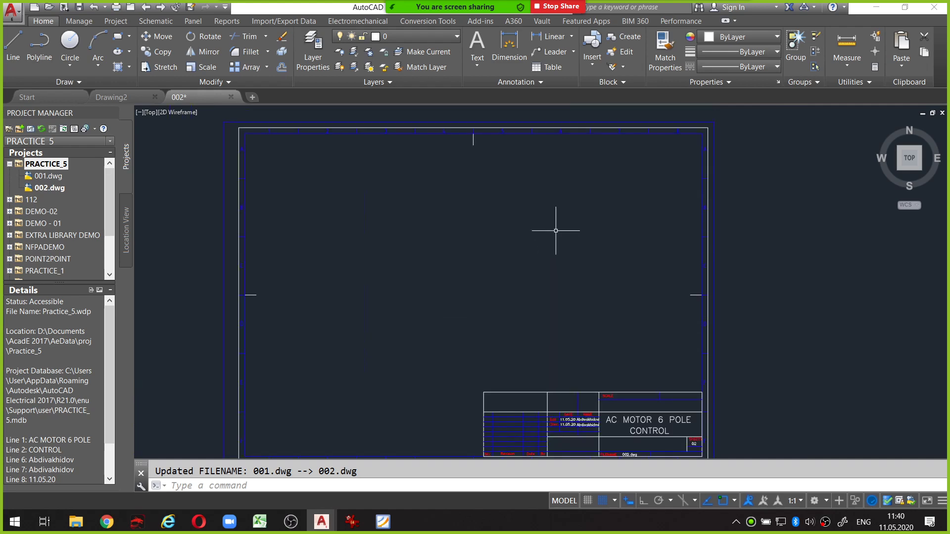
pyautogui.moveTo(479, 289); pyautogui.dragTo(482, 272, button='middle')
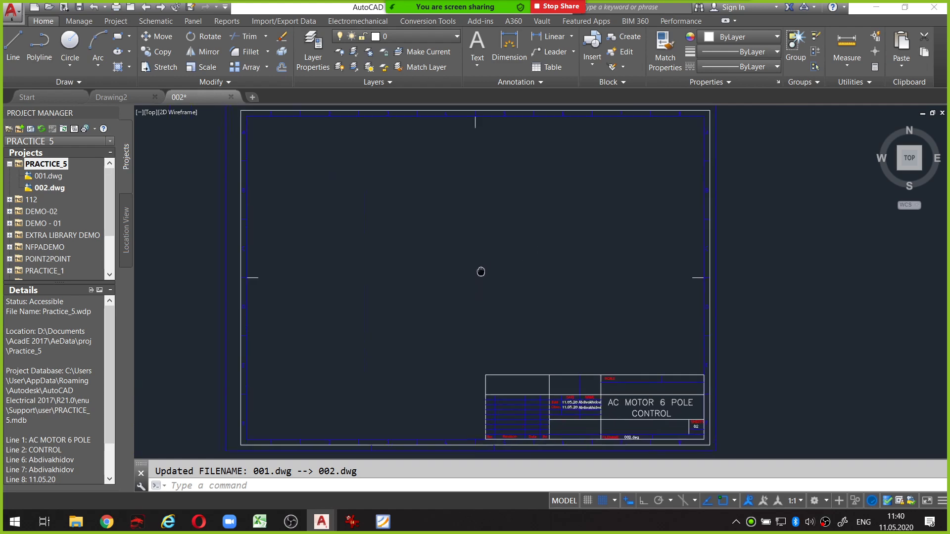
pyautogui.click(352, 523)
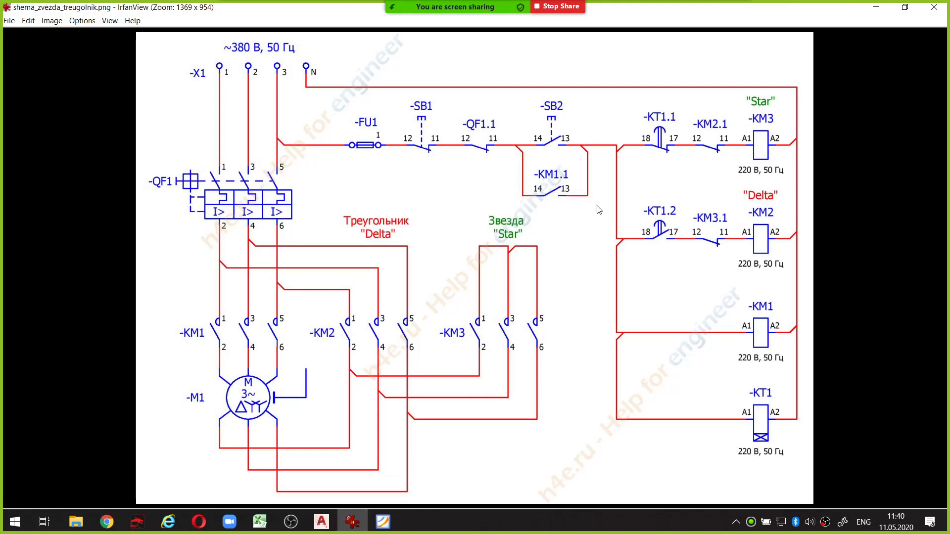
pyautogui.moveTo(357, 60)
pyautogui.mouseDown()
pyautogui.moveTo(578, 275)
pyautogui.moveTo(658, 465)
pyautogui.moveTo(850, 381)
pyautogui.moveTo(797, 62)
pyautogui.moveTo(348, 61)
pyautogui.mouseUp()
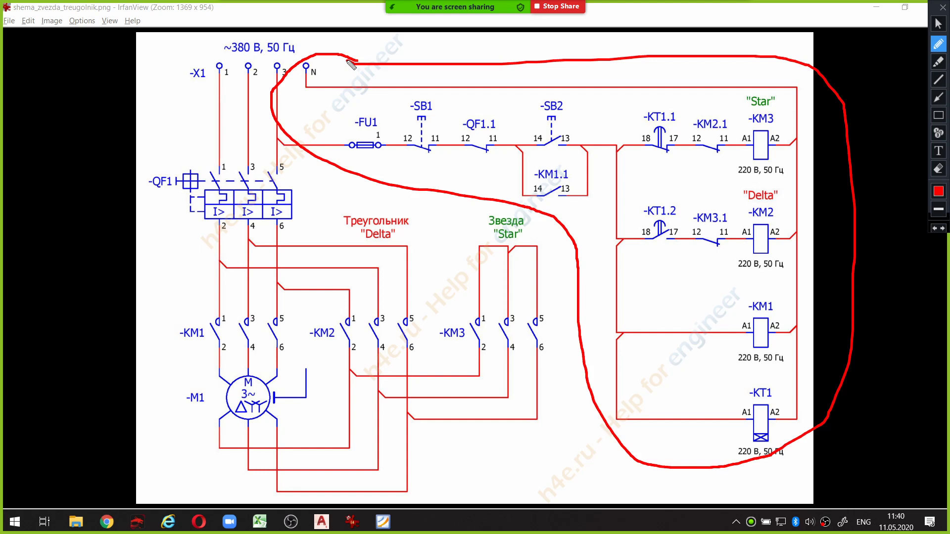
pyautogui.press('Escape')
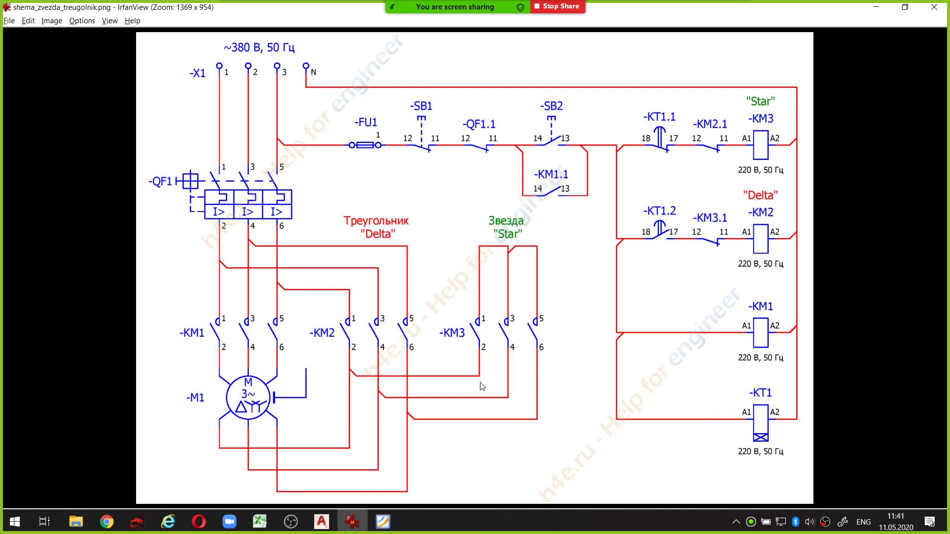
pyautogui.moveTo(321, 522)
pyautogui.click(382, 471)
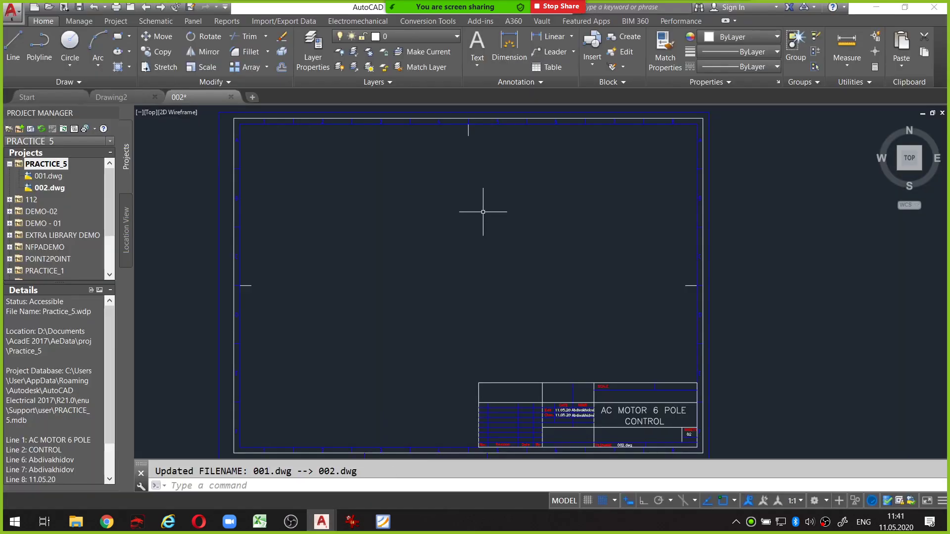
# Draw the outer supply wire down the right side and back up as the inner supply line
pyautogui.moveTo(483, 212); pyautogui.dragTo(515, 209, button='middle')
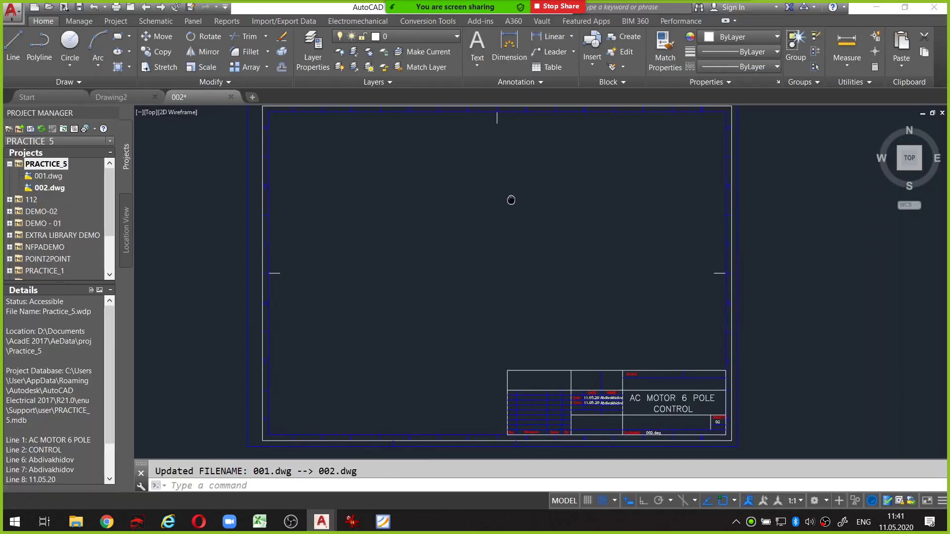
pyautogui.click(155, 23)
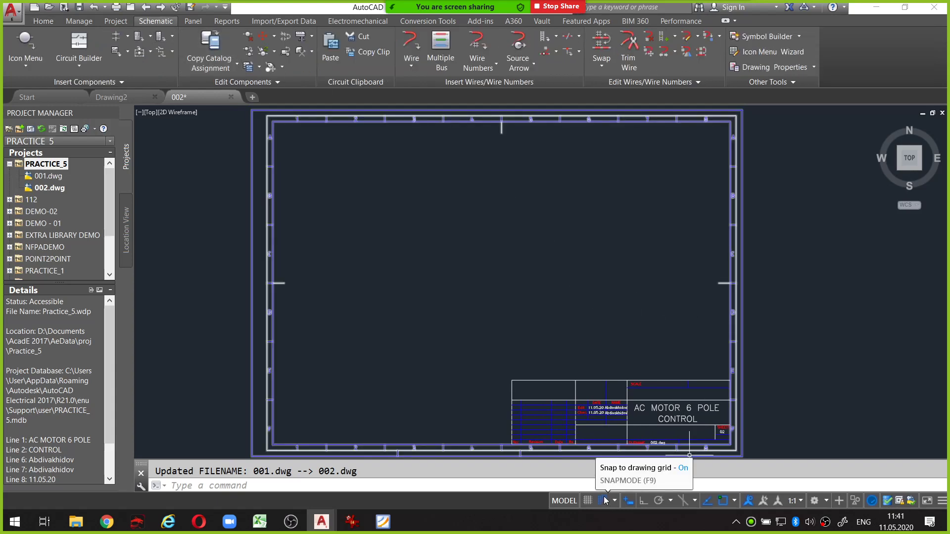
pyautogui.click(411, 49)
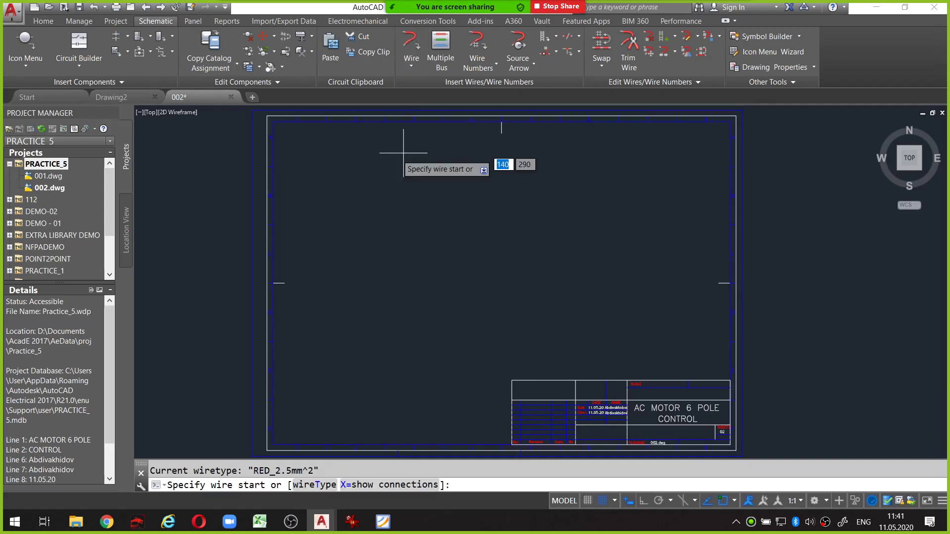
pyautogui.click(345, 175)
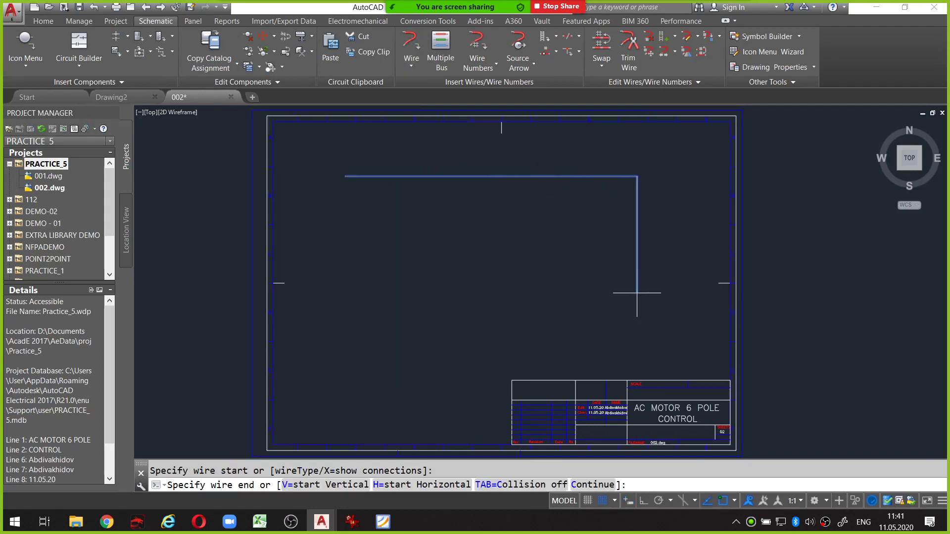
pyautogui.click(649, 340)
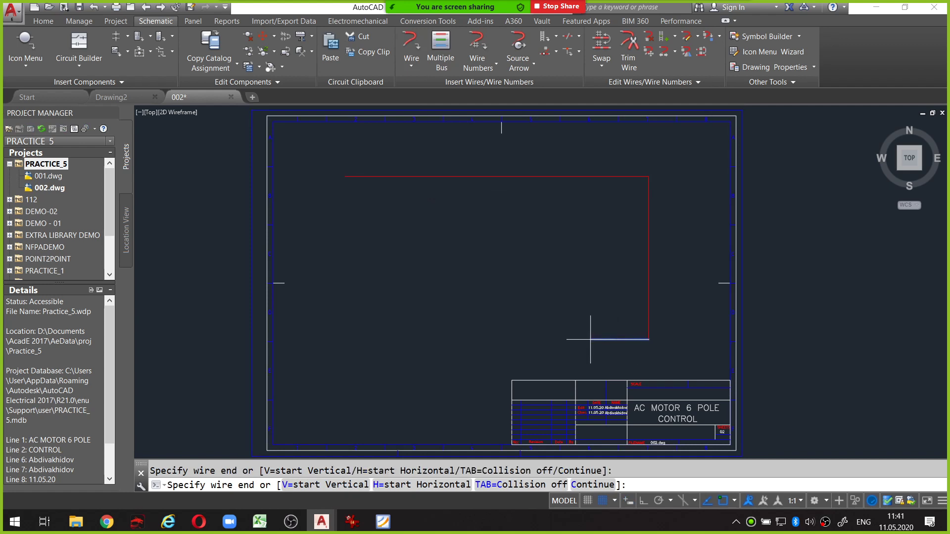
pyautogui.click(555, 340)
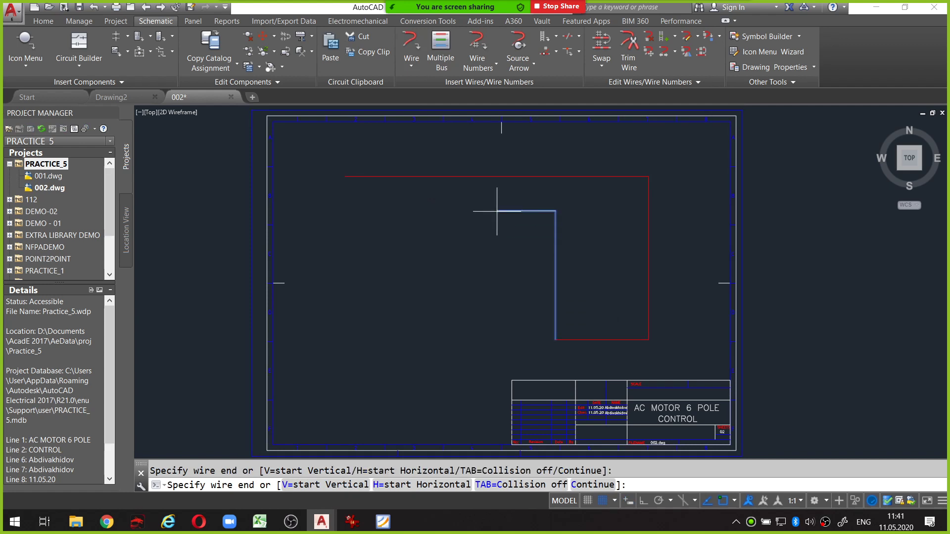
pyautogui.click(345, 211)
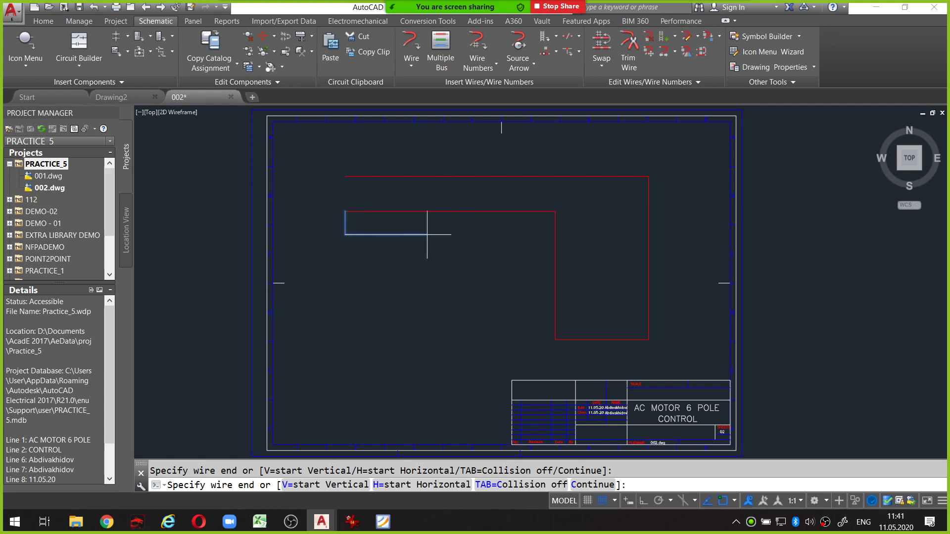
pyautogui.press('Escape')
# After checking the reference schematic, draw three horizontal rungs between the two supply wires
pyautogui.click(359, 526)
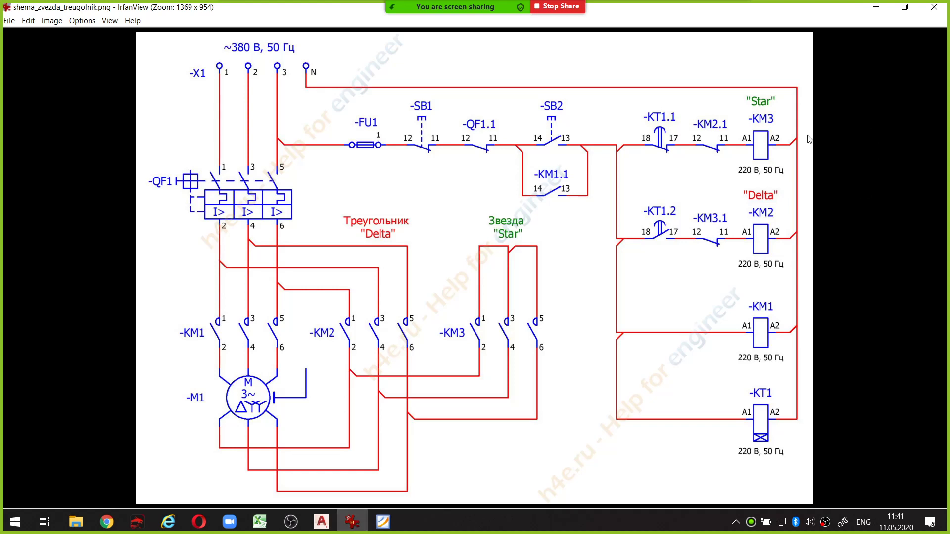
pyautogui.click(363, 521)
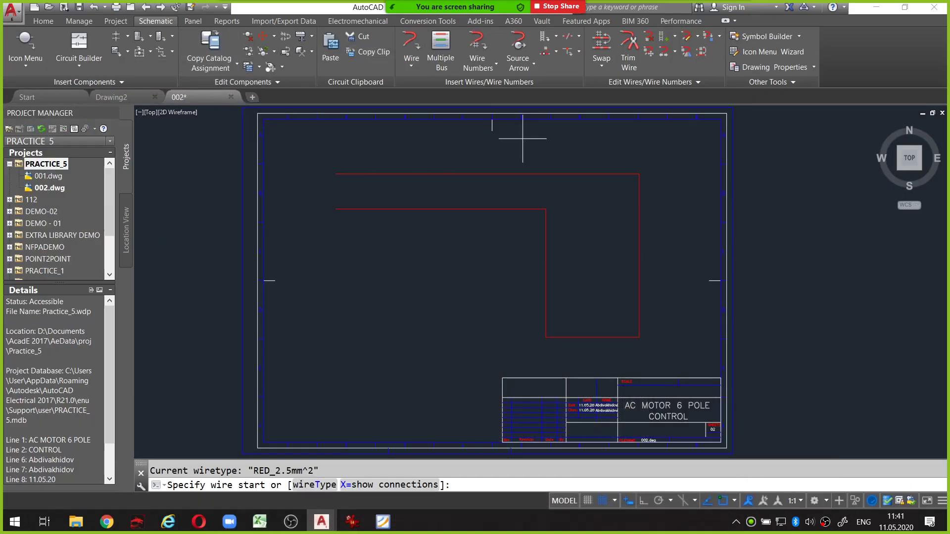
pyautogui.click(546, 209)
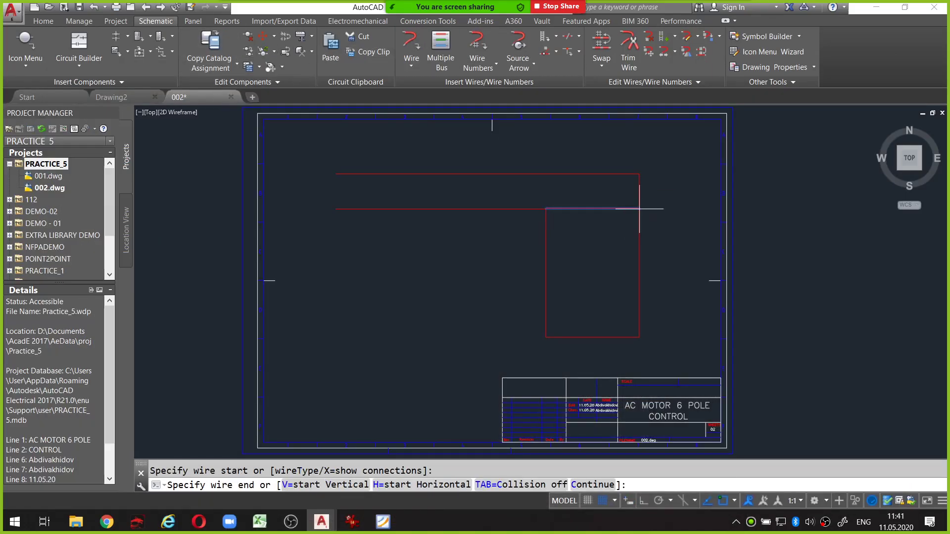
pyautogui.click(639, 209)
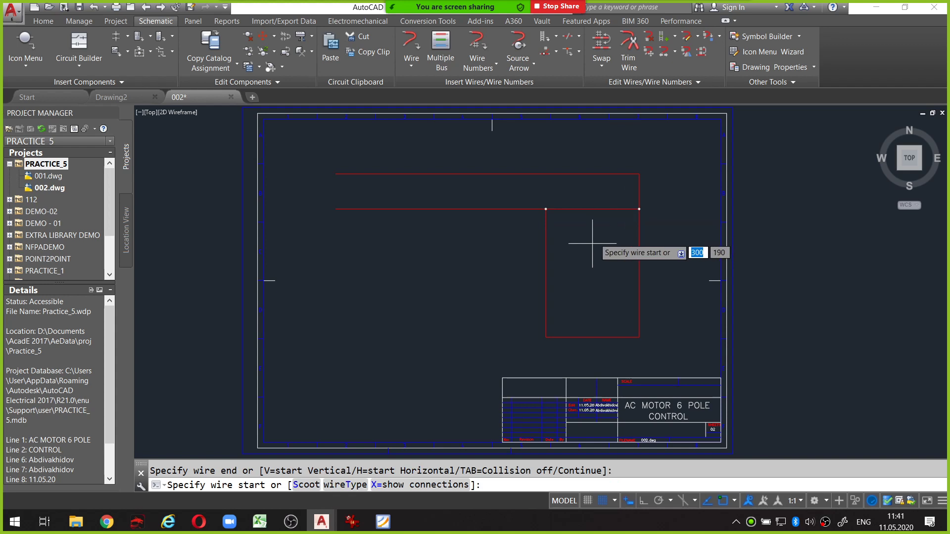
pyautogui.click(546, 256)
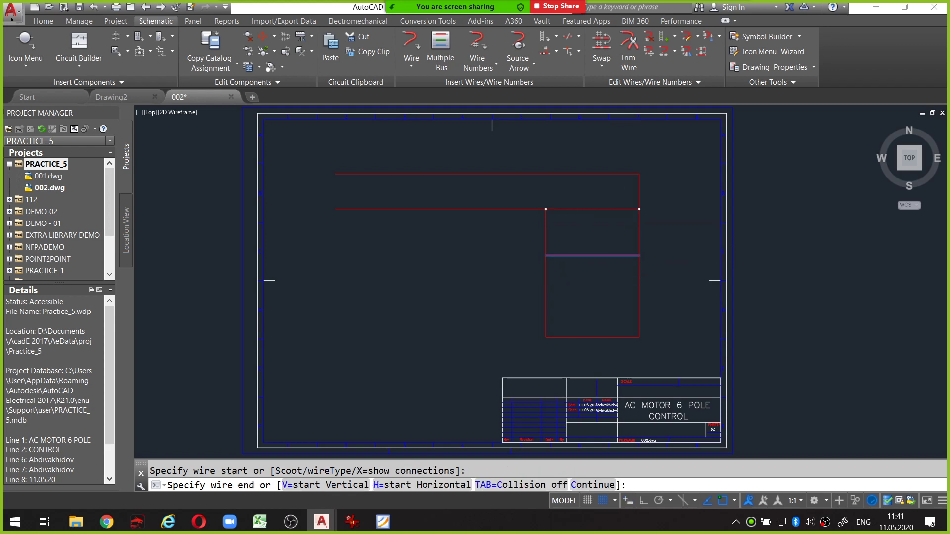
pyautogui.click(639, 255)
pyautogui.click(546, 302)
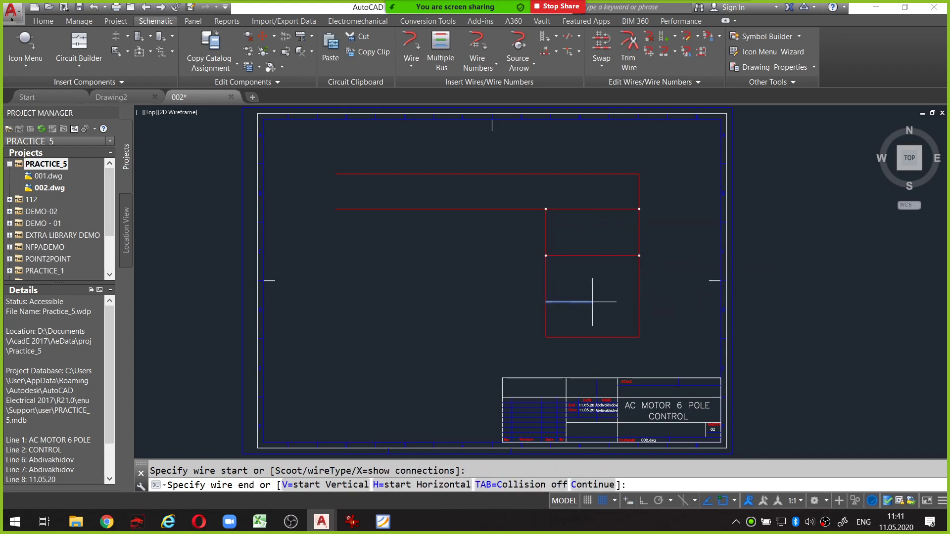
pyautogui.click(640, 301)
pyautogui.press('Escape')
# Mark the gaps between the rungs with pen strokes, then erase them
pyautogui.scroll(2, 639, 288)
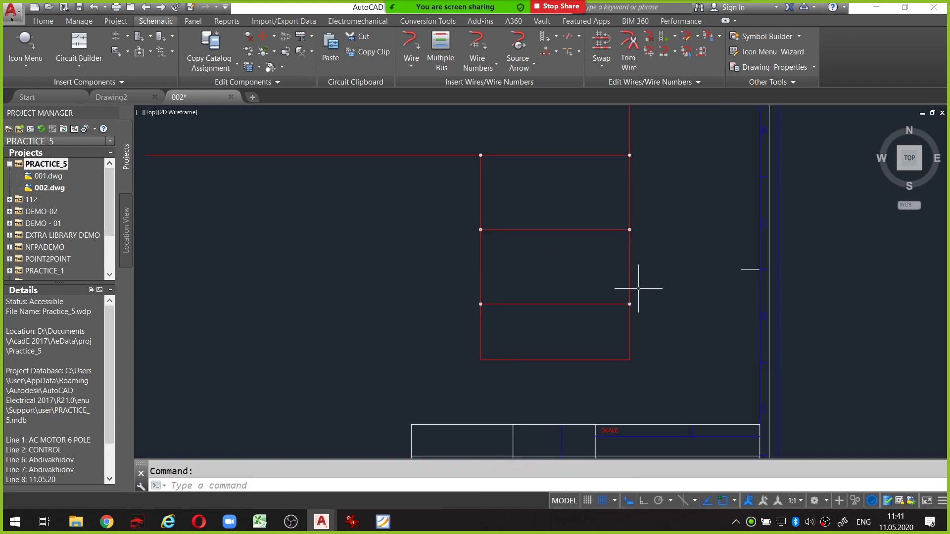
pyautogui.scroll(-1, 618, 277)
pyautogui.scroll(-1, 636, 322)
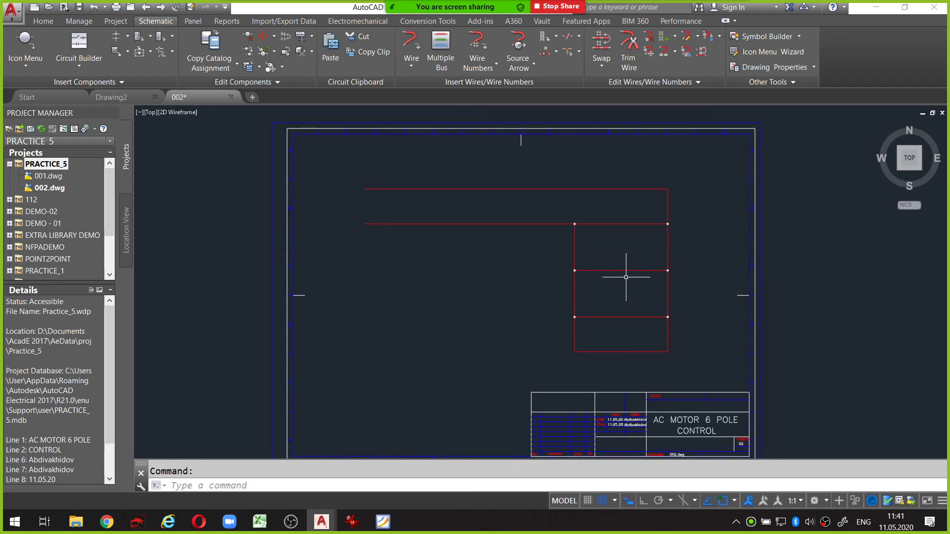
pyautogui.scroll(1, 626, 277)
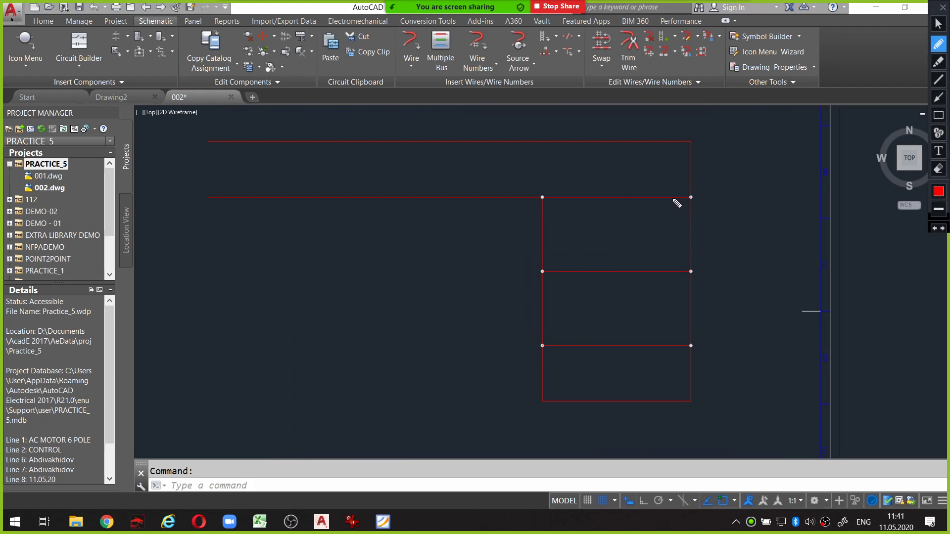
pyautogui.moveTo(673, 198); pyautogui.dragTo(673, 259)
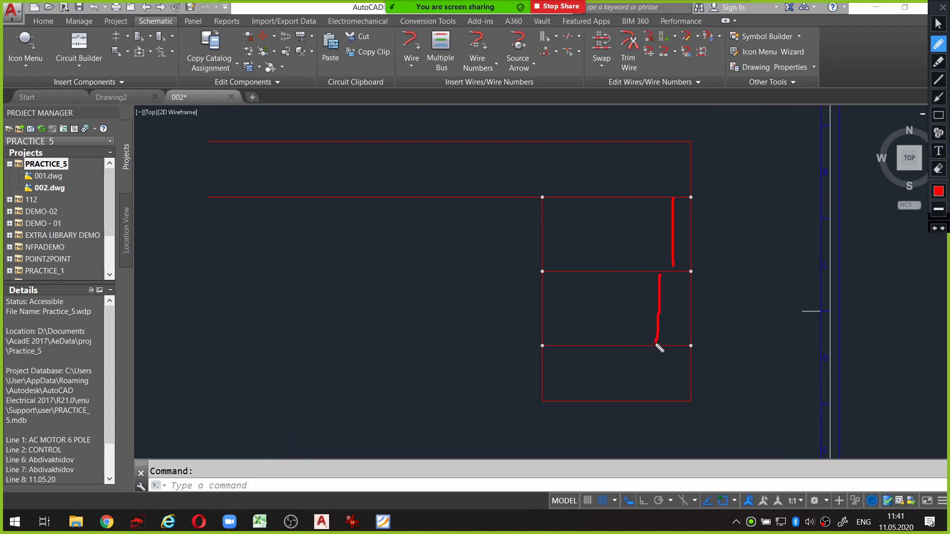
pyautogui.moveTo(647, 343); pyautogui.dragTo(610, 314, button='middle')
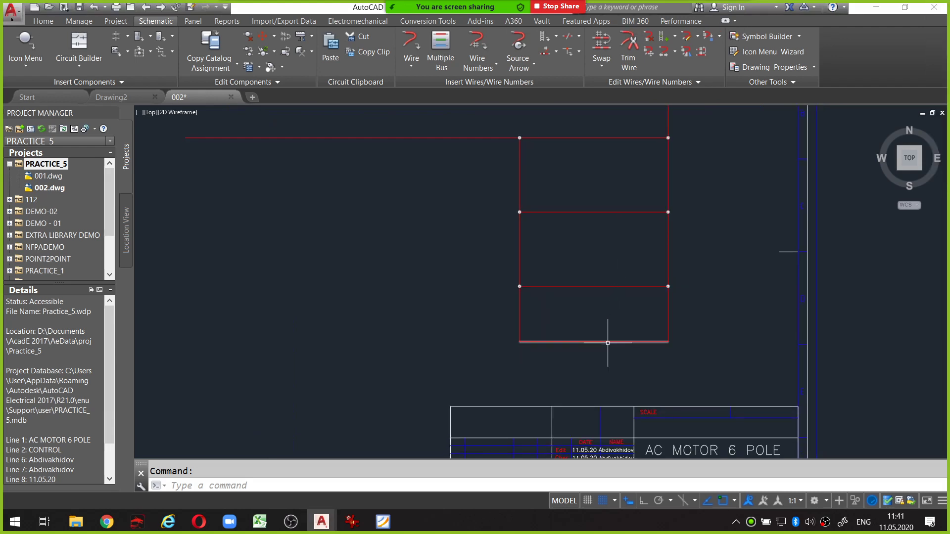
# Scoot the bottom wire lower and the top supply line higher to even the rung spacing
pyautogui.click(607, 342)
pyautogui.rightClick(608, 343)
pyautogui.click(569, 359)
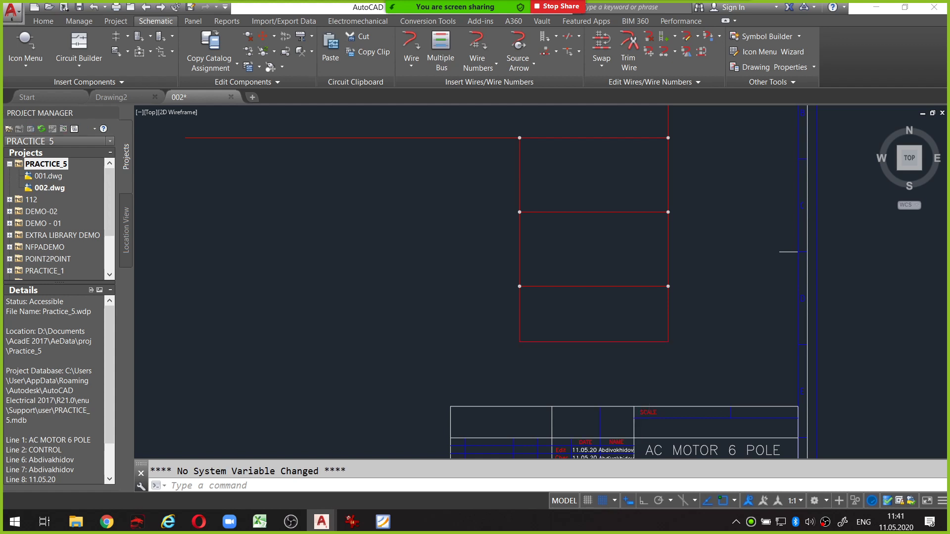
pyautogui.click(607, 360)
pyautogui.scroll(-2, 631, 267)
pyautogui.write('to')
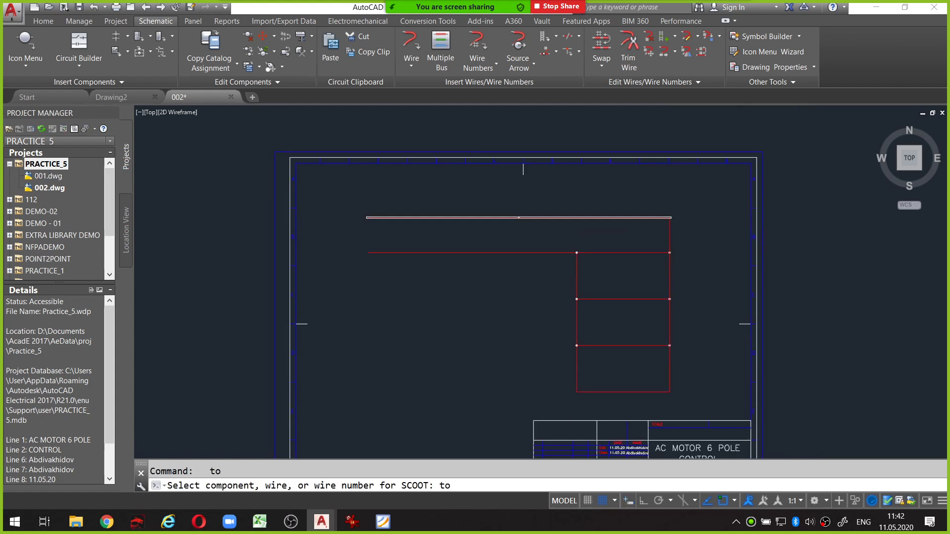
pyautogui.click(623, 205)
pyautogui.press('Escape')
pyautogui.moveTo(616, 230); pyautogui.dragTo(593, 205, button='middle')
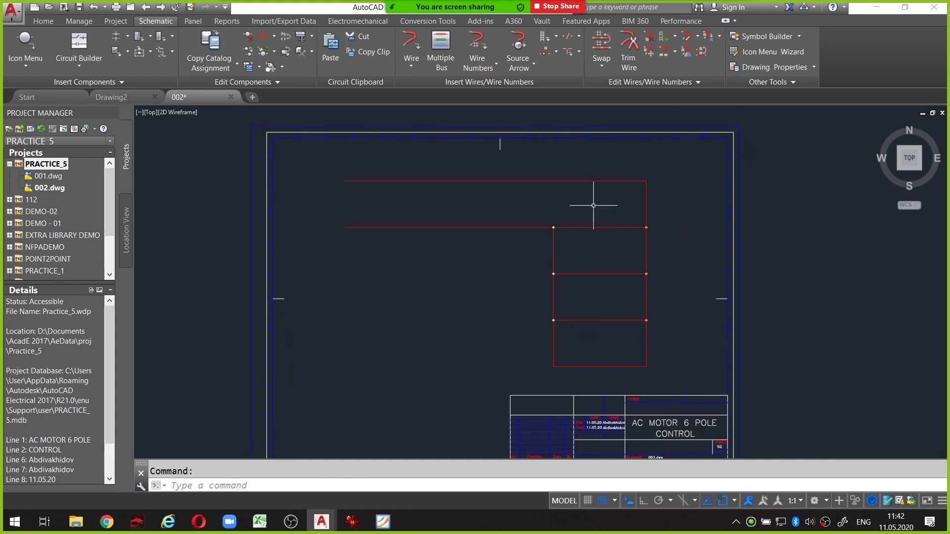
pyautogui.click(359, 529)
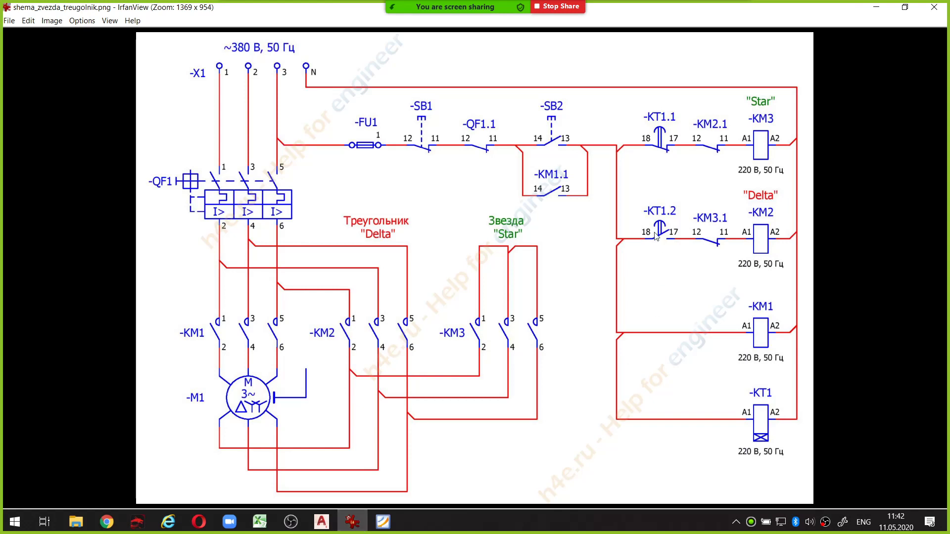
pyautogui.moveTo(522, 142)
pyautogui.mouseDown()
pyautogui.moveTo(510, 178)
pyautogui.moveTo(581, 215)
pyautogui.moveTo(604, 150)
pyautogui.moveTo(550, 134)
pyautogui.moveTo(522, 143)
pyautogui.mouseUp()
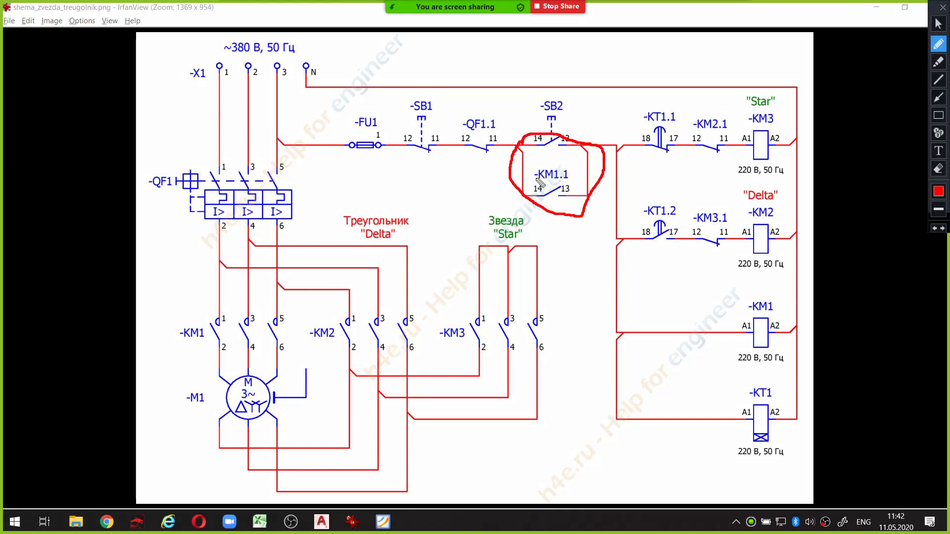
pyautogui.press('Escape')
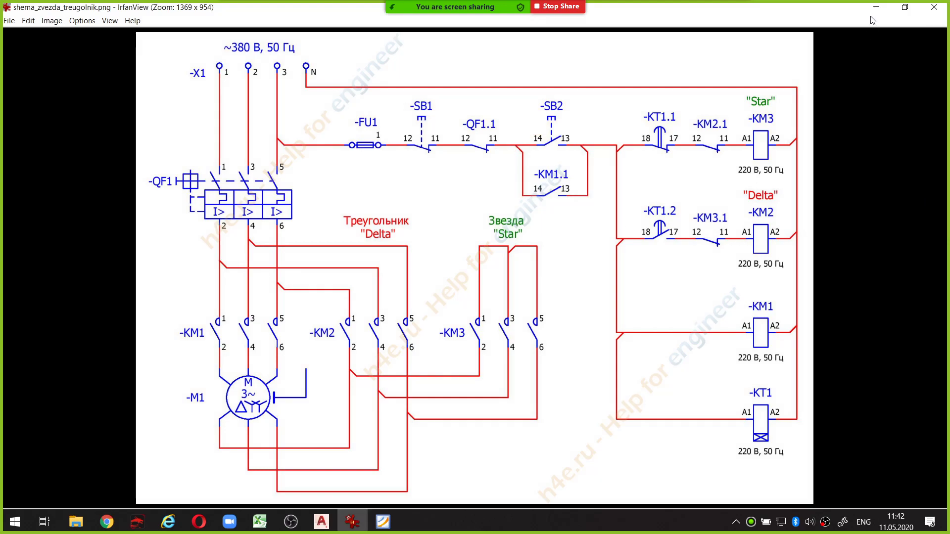
pyautogui.click(876, 7)
pyautogui.scroll(2, 515, 215)
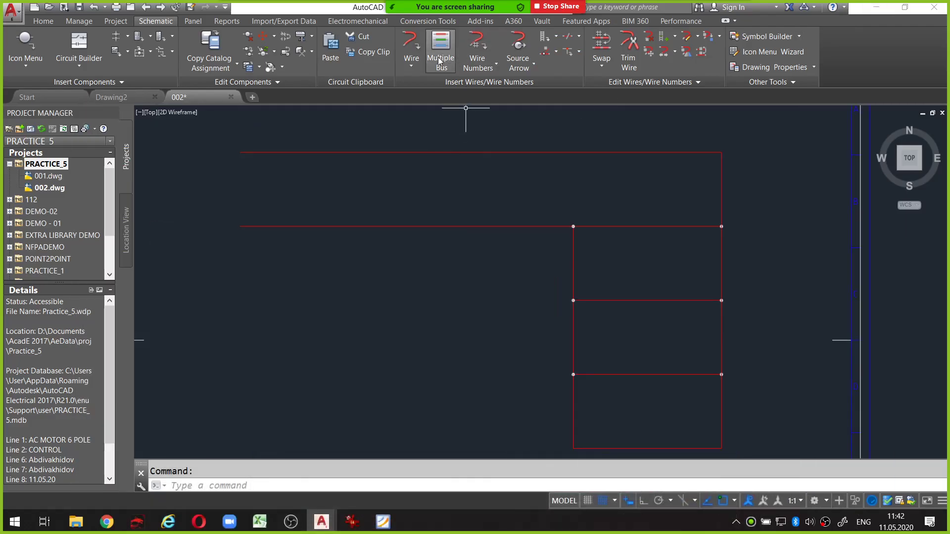
# Draw a short wire from the inner supply line back to the upper line, closing the seal-in loop
pyautogui.click(414, 47)
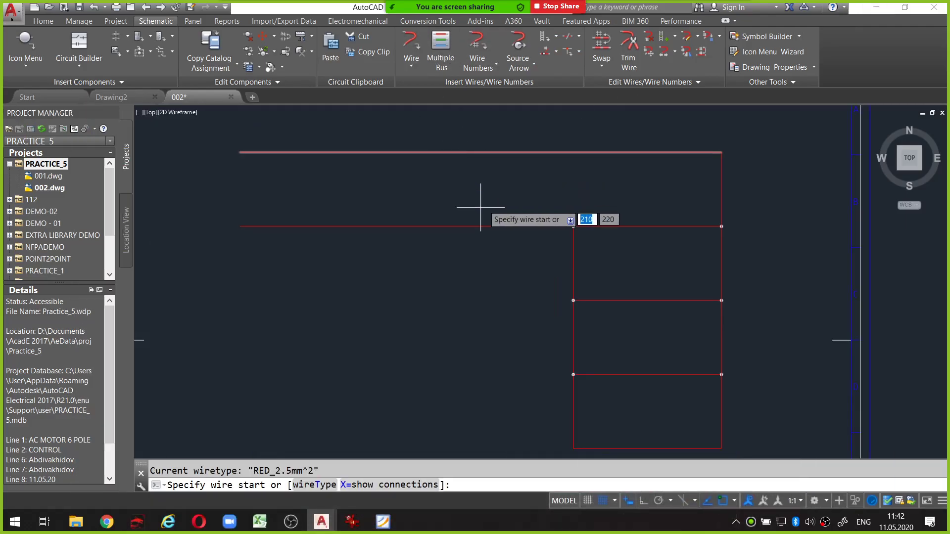
pyautogui.click(500, 226)
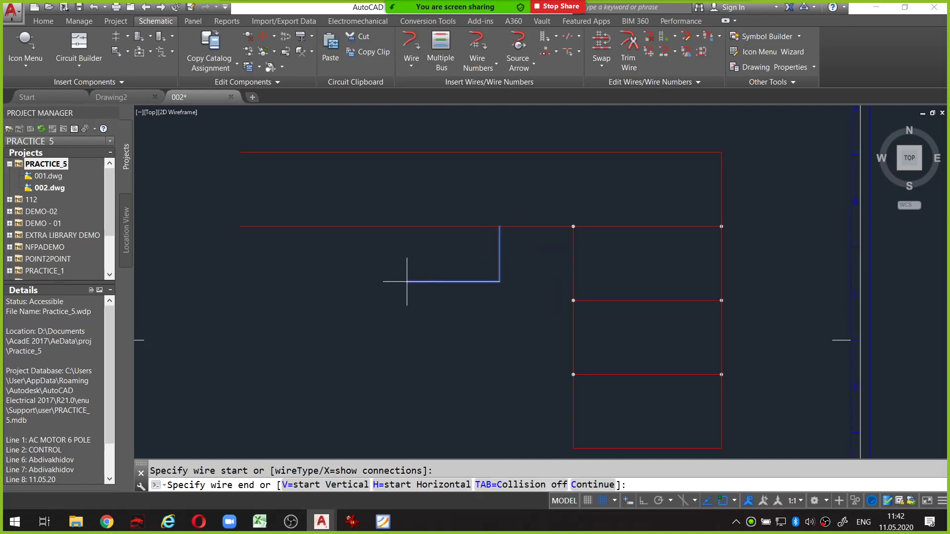
pyautogui.click(407, 226)
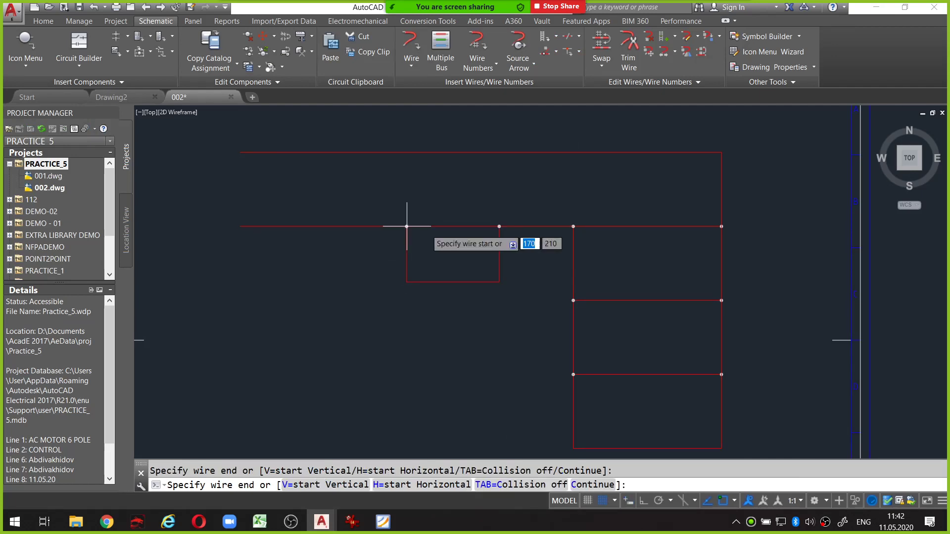
pyautogui.press('Escape')
pyautogui.scroll(-2, 541, 237)
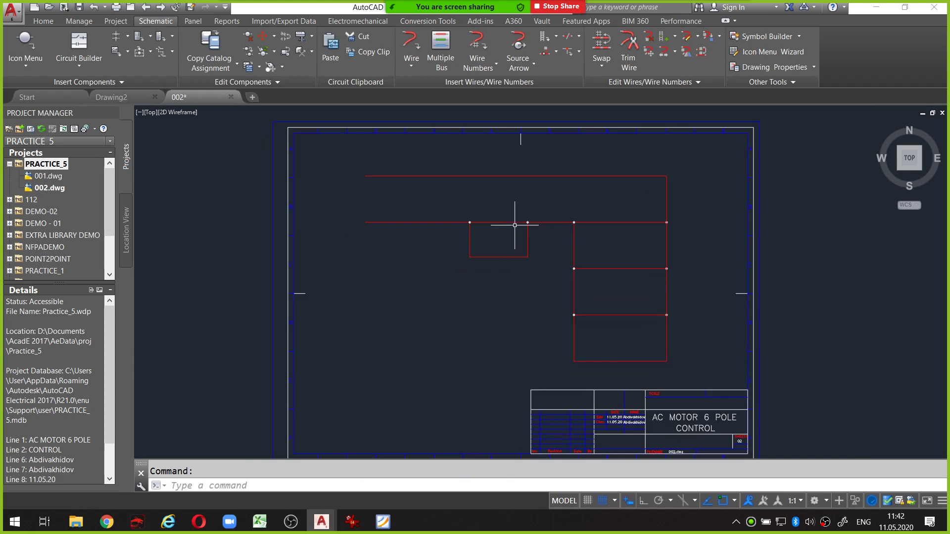
# On the star-delta schematic, circle the KM1–KM3 coils and the -KT1 timer coil, then clear
pyautogui.click(359, 523)
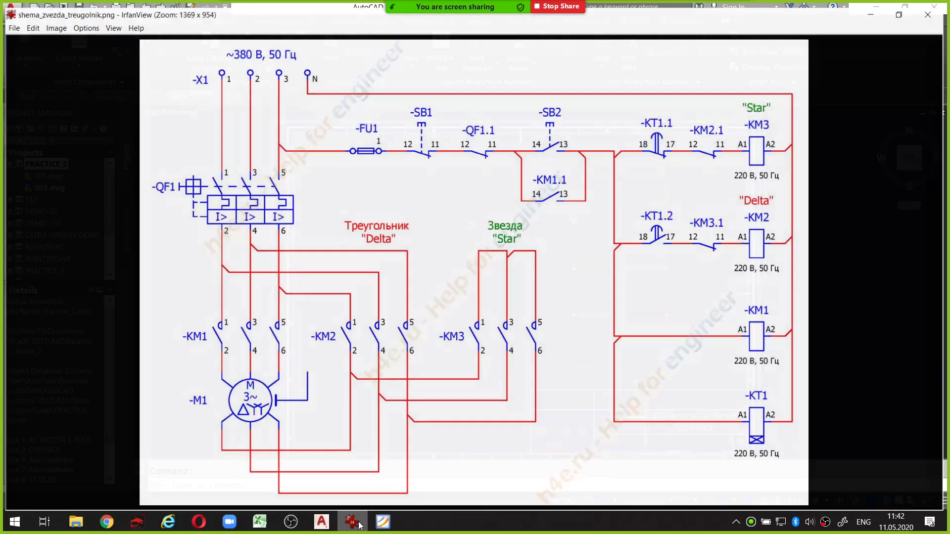
pyautogui.hotkey('ctrl', 'shift', '1')
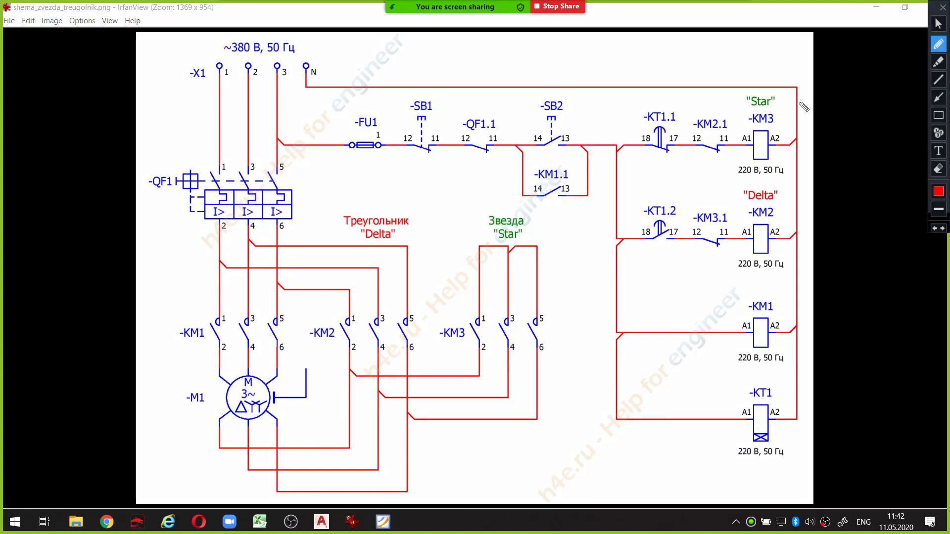
pyautogui.moveTo(769, 107)
pyautogui.mouseDown()
pyautogui.moveTo(789, 127)
pyautogui.moveTo(769, 105)
pyautogui.mouseUp()
pyautogui.moveTo(754, 385)
pyautogui.mouseDown()
pyautogui.moveTo(756, 460)
pyautogui.moveTo(792, 398)
pyautogui.mouseUp()
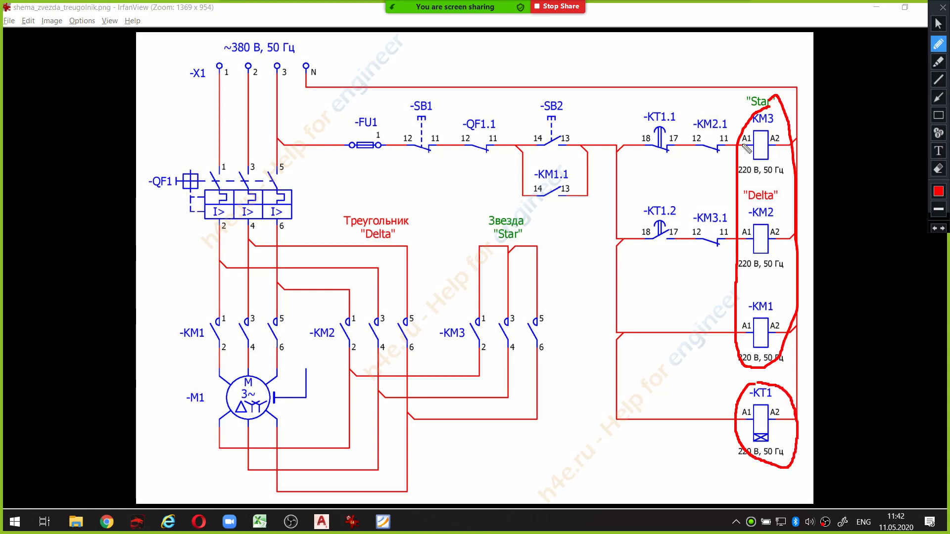
pyautogui.hotkey('ctrl', 'shift', 'c')
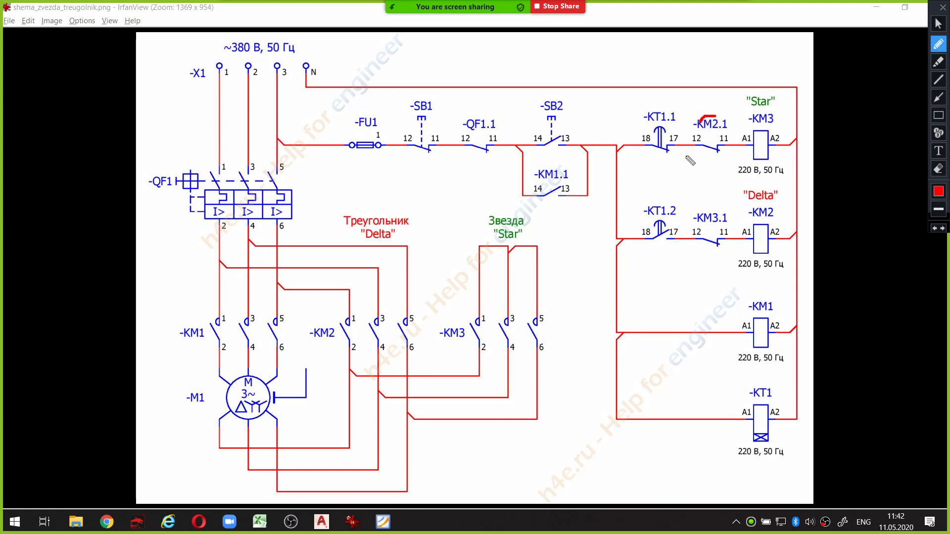
# Underline the -KM2.1 and -KM1.1 contacts and cross out -QF1.1, then clear the marks
pyautogui.moveTo(688, 151); pyautogui.dragTo(723, 159)
pyautogui.moveTo(545, 203); pyautogui.dragTo(582, 209)
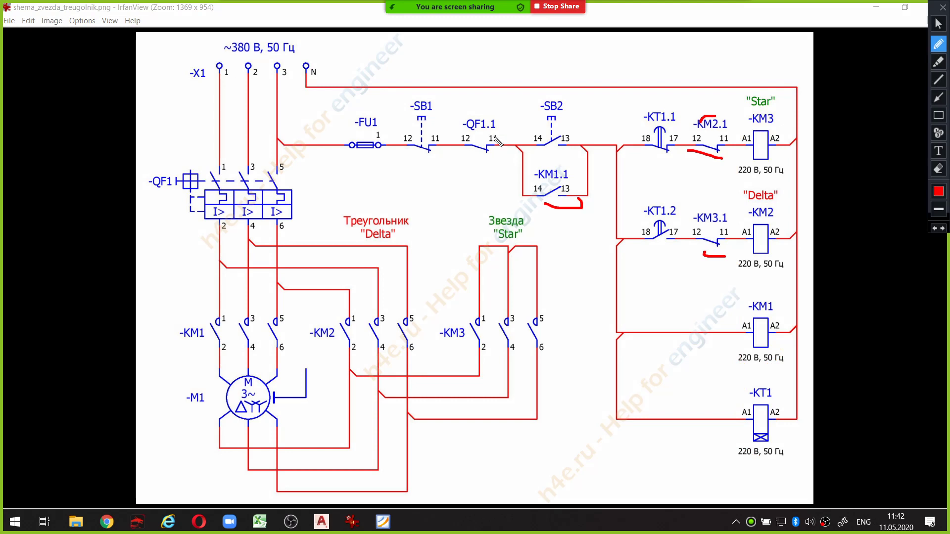
pyautogui.moveTo(501, 112); pyautogui.dragTo(471, 144)
pyautogui.moveTo(466, 110); pyautogui.dragTo(479, 134)
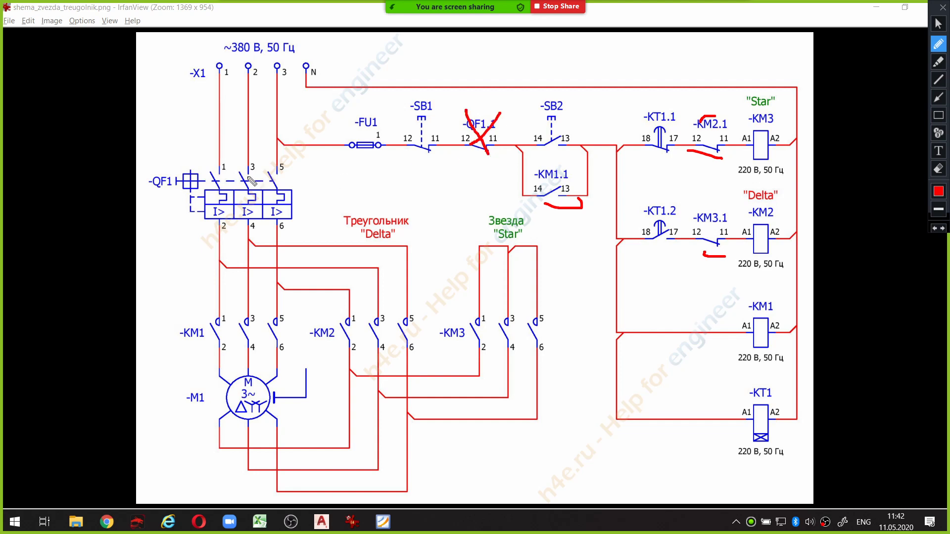
pyautogui.press('Delete')
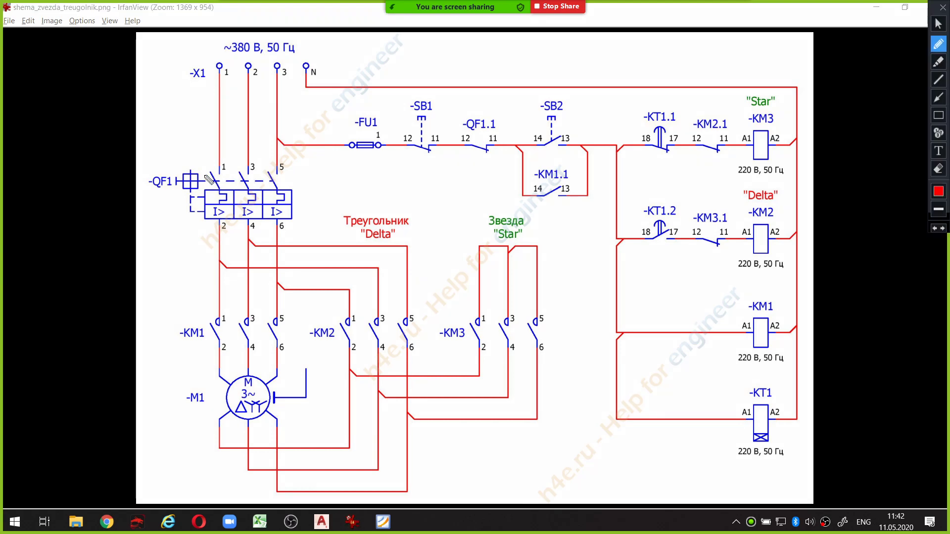
# Mark the -QF1 breaker and its first pole, clear all markings, and return to AutoCAD Electrical
pyautogui.moveTo(178, 166)
pyautogui.mouseDown()
pyautogui.moveTo(144, 208)
pyautogui.moveTo(227, 232)
pyautogui.moveTo(321, 210)
pyautogui.moveTo(261, 164)
pyautogui.moveTo(174, 163)
pyautogui.mouseUp()
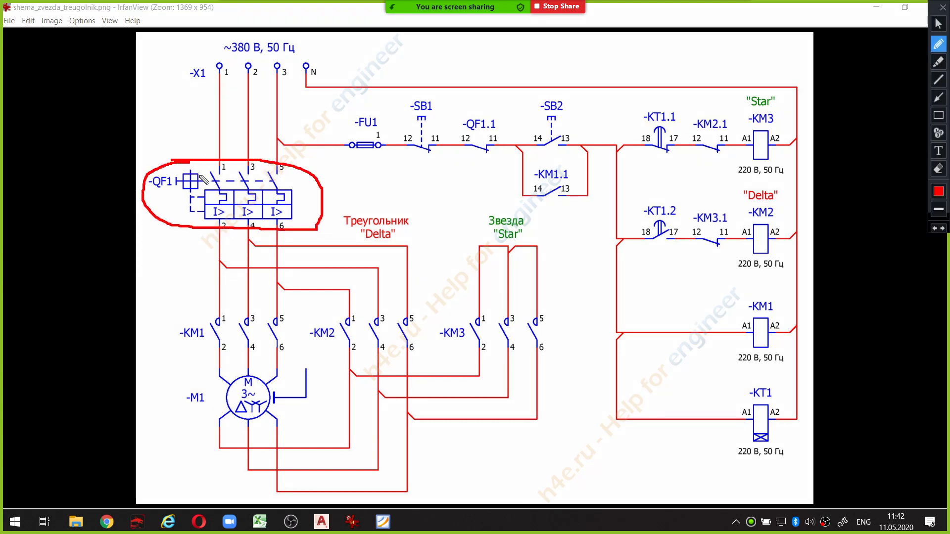
pyautogui.moveTo(500, 121); pyautogui.dragTo(473, 160)
pyautogui.moveTo(469, 110); pyautogui.dragTo(501, 174)
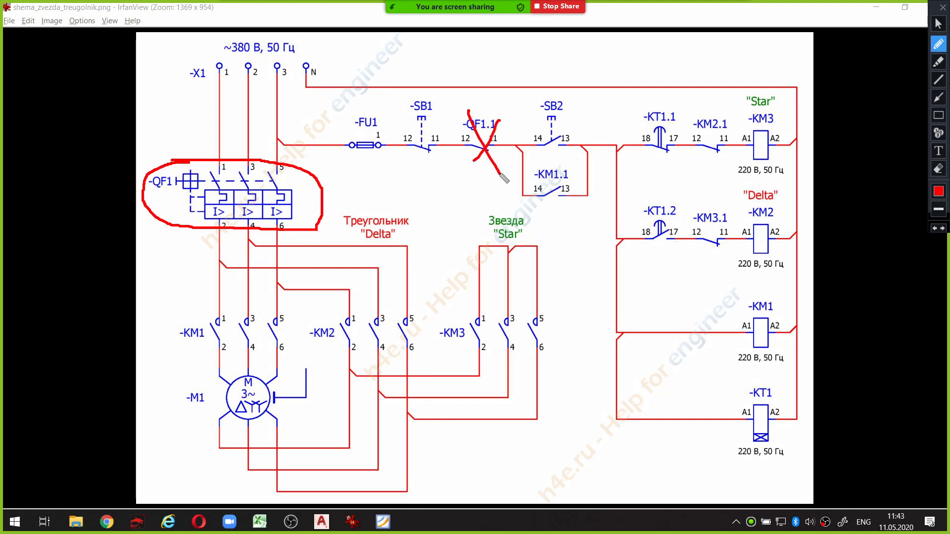
pyautogui.press('Delete')
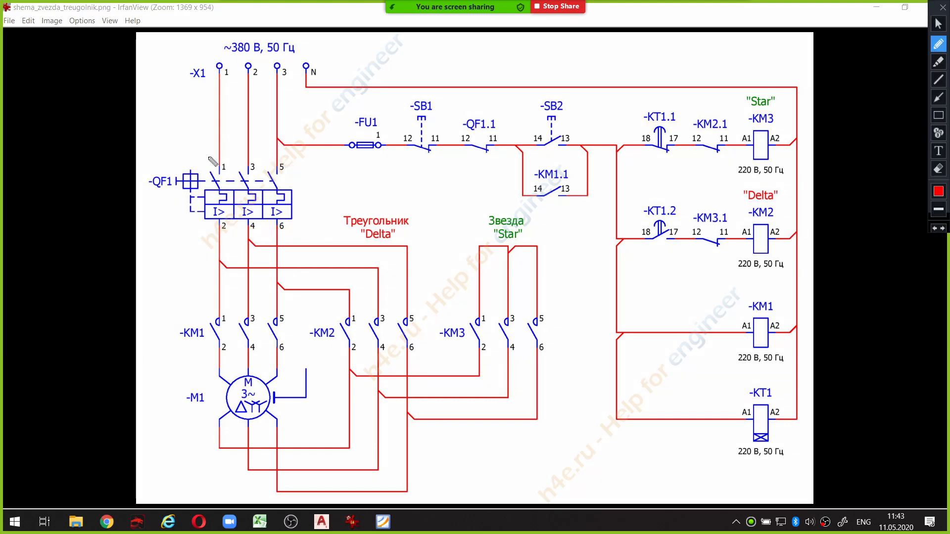
pyautogui.moveTo(213, 161); pyautogui.dragTo(241, 168)
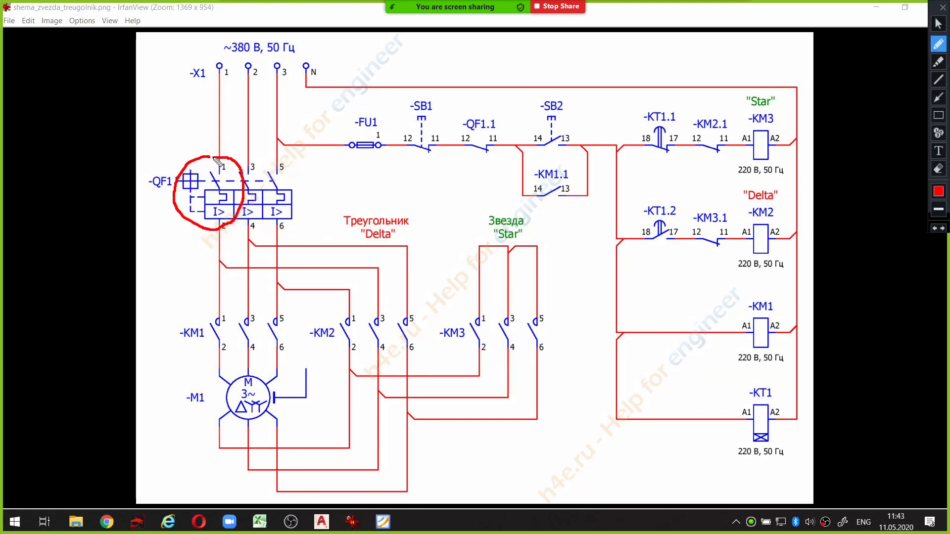
pyautogui.press('Escape')
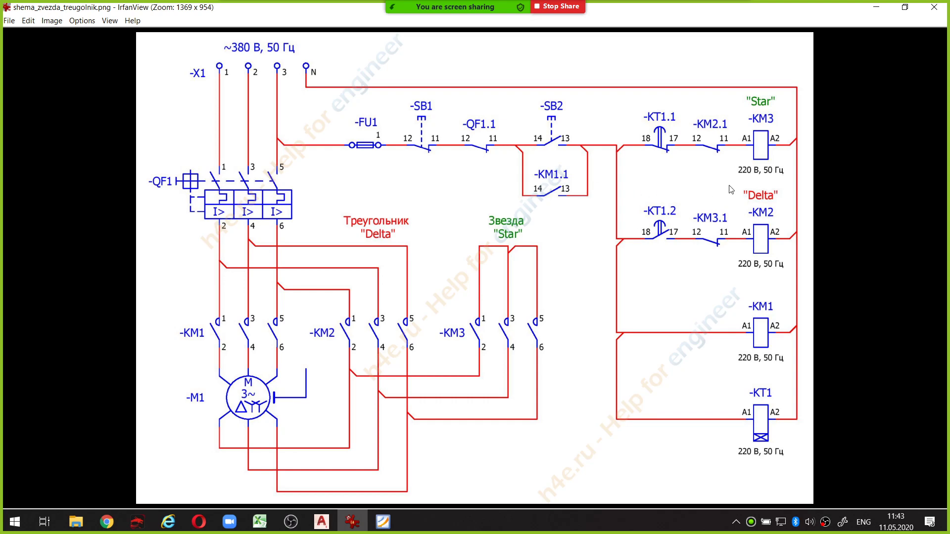
pyautogui.click(353, 522)
# Place relay coil K1 on the top rung
pyautogui.moveTo(667, 231); pyautogui.dragTo(649, 215, button='middle')
pyautogui.scroll(2, 683, 242)
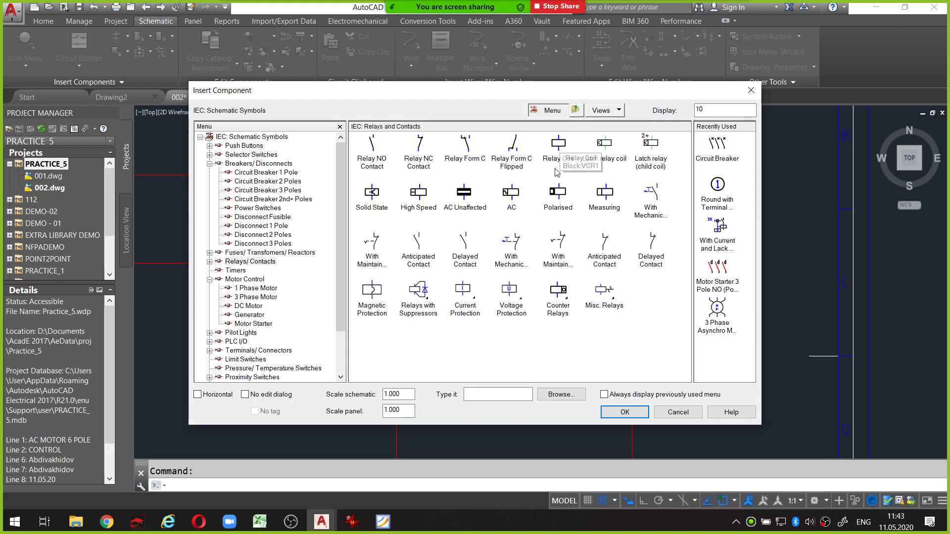
pyautogui.click(558, 159)
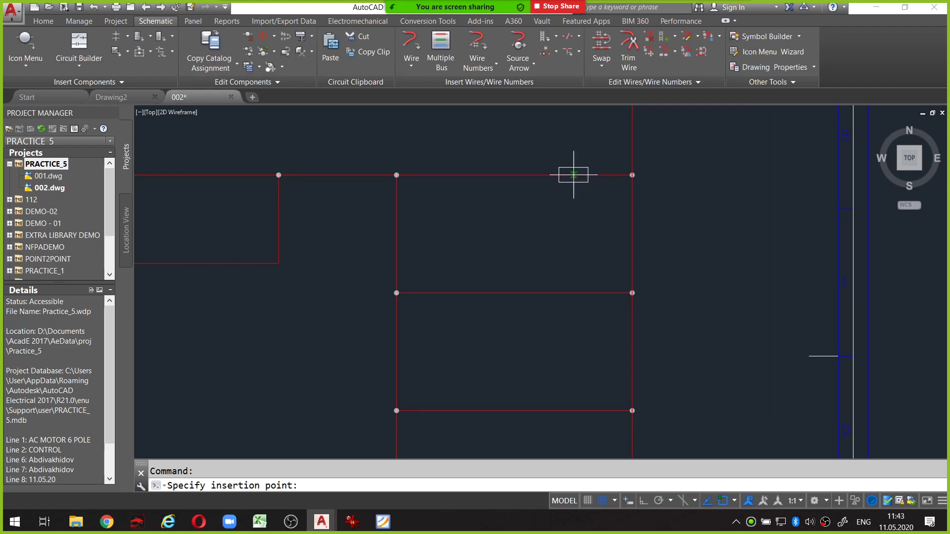
pyautogui.click(603, 175)
pyautogui.click(518, 409)
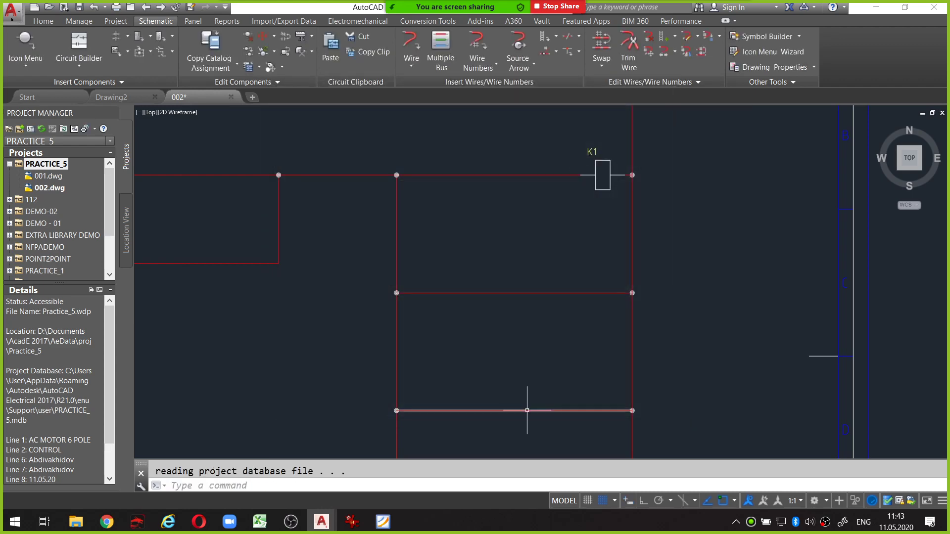
# Place relay coils K2 and K3 on the middle and lower rungs
pyautogui.scroll(2, 551, 294)
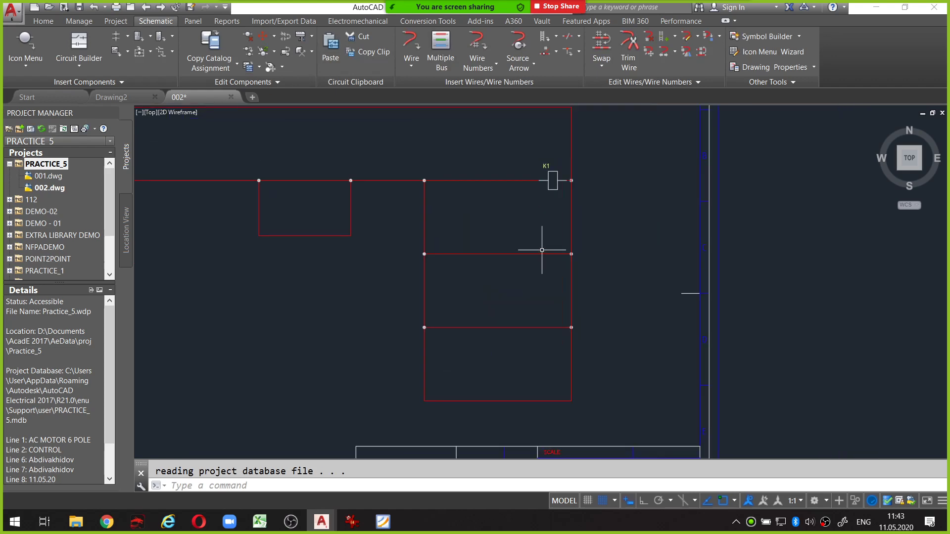
pyautogui.click(34, 48)
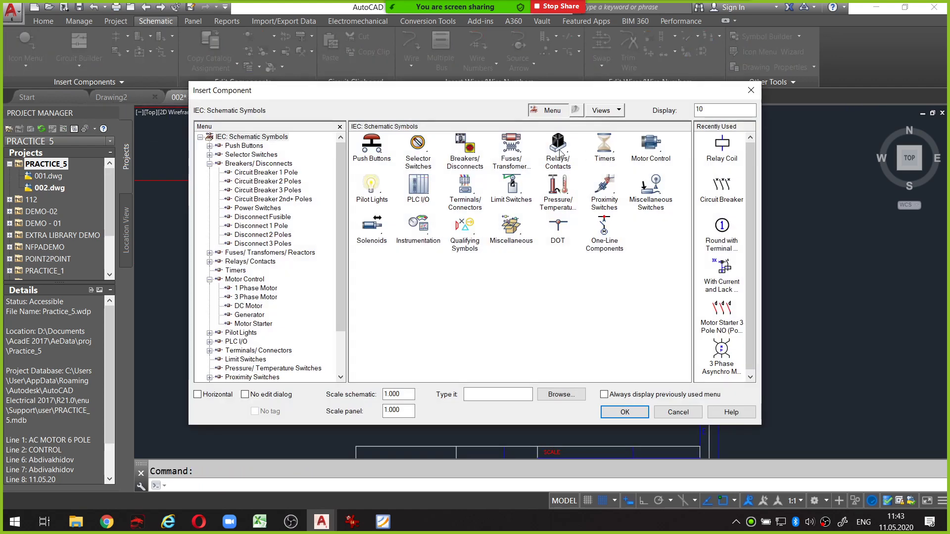
pyautogui.click(558, 148)
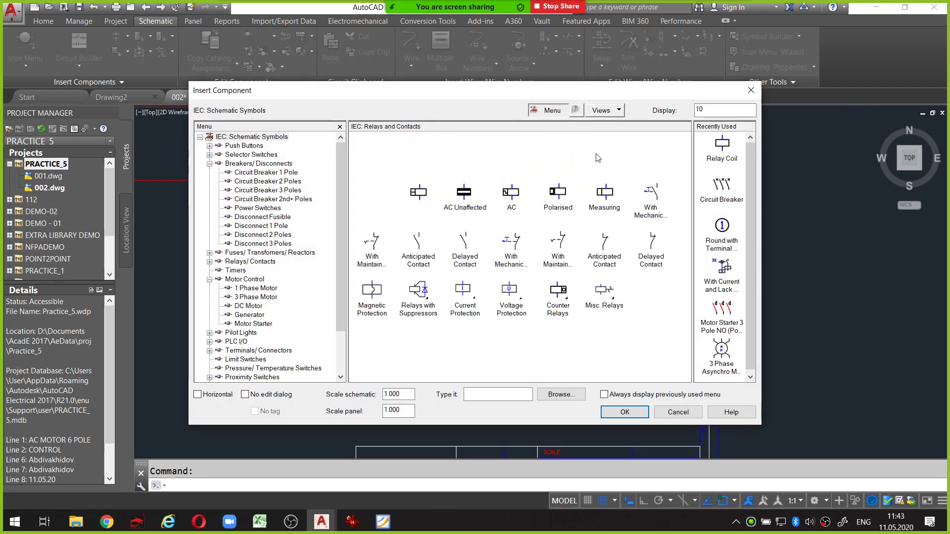
pyautogui.click(555, 149)
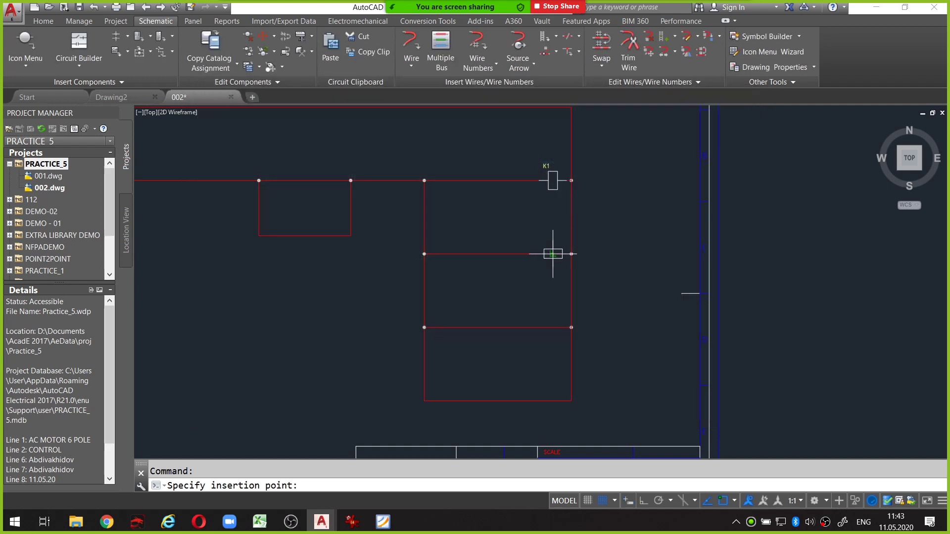
pyautogui.click(553, 254)
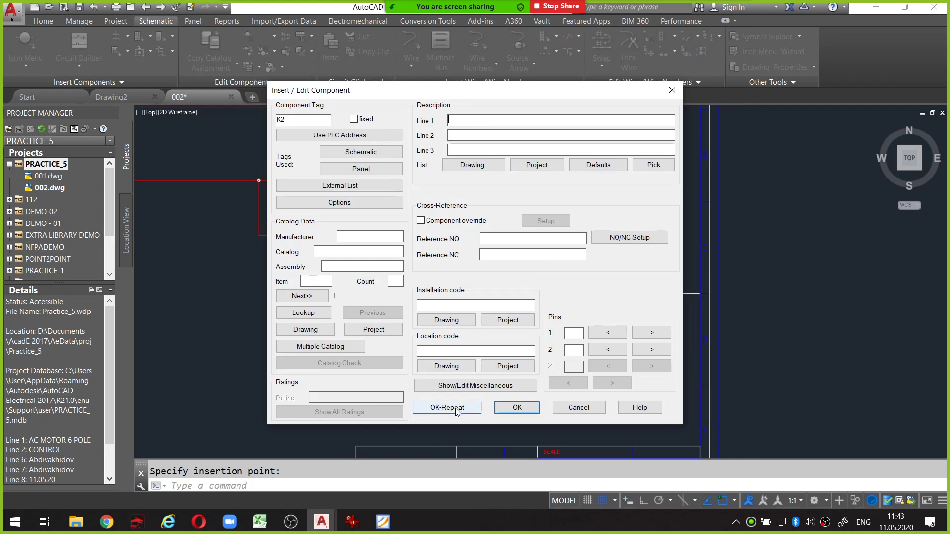
pyautogui.click(456, 409)
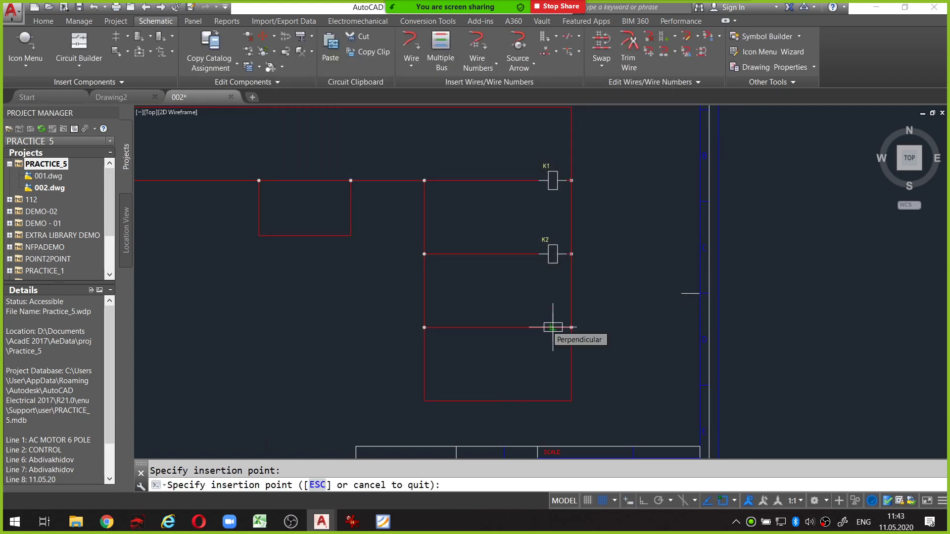
pyautogui.click(553, 327)
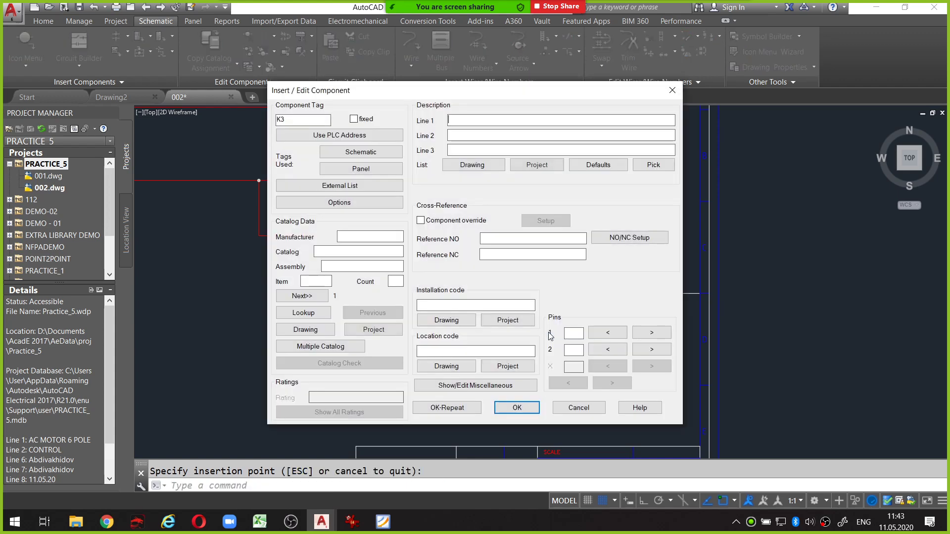
pyautogui.click(537, 406)
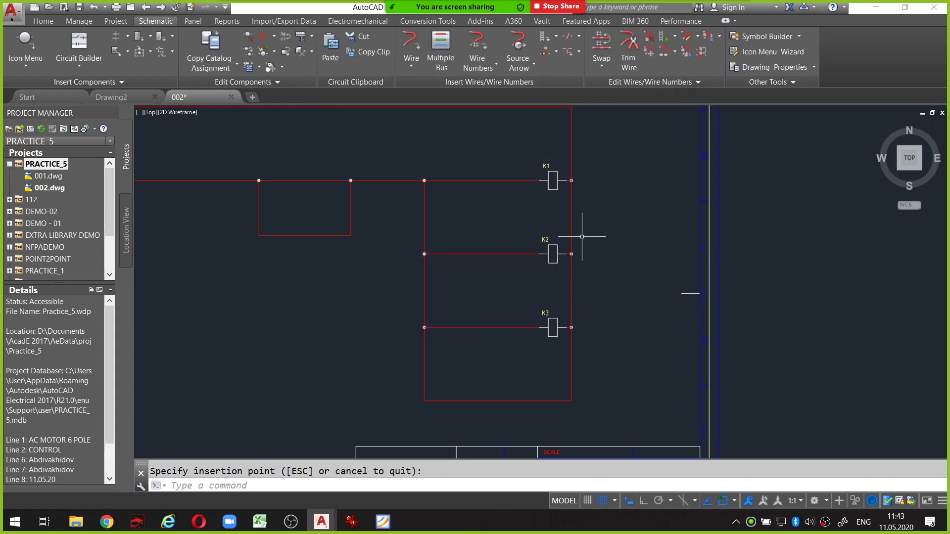
pyautogui.scroll(-2, 590, 218)
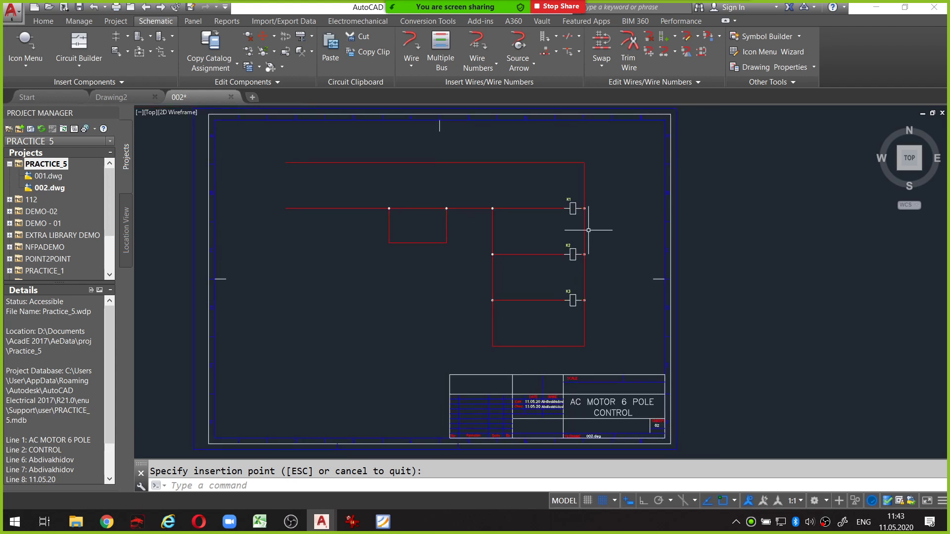
pyautogui.press('Escape')
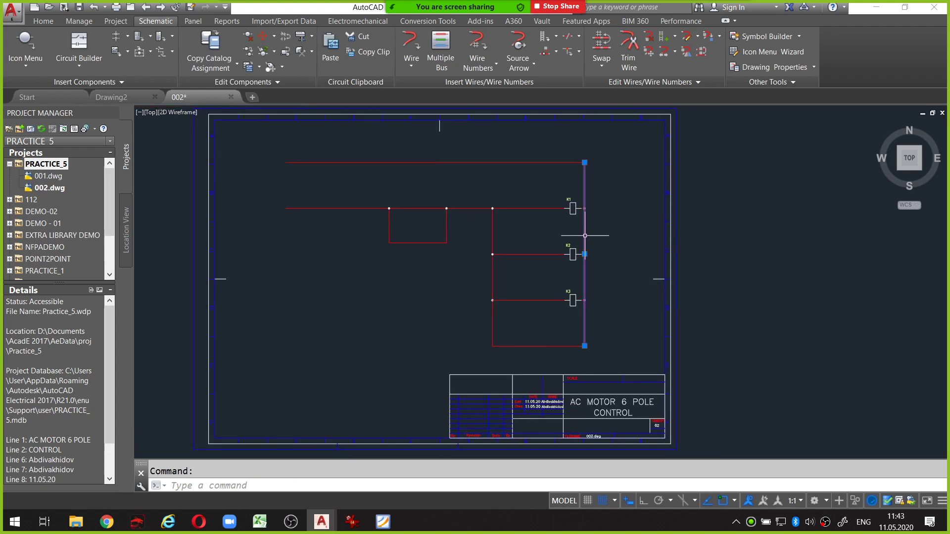
# Scoot the right-hand vertical wire further to the right
pyautogui.rightClick(585, 234)
pyautogui.click(559, 250)
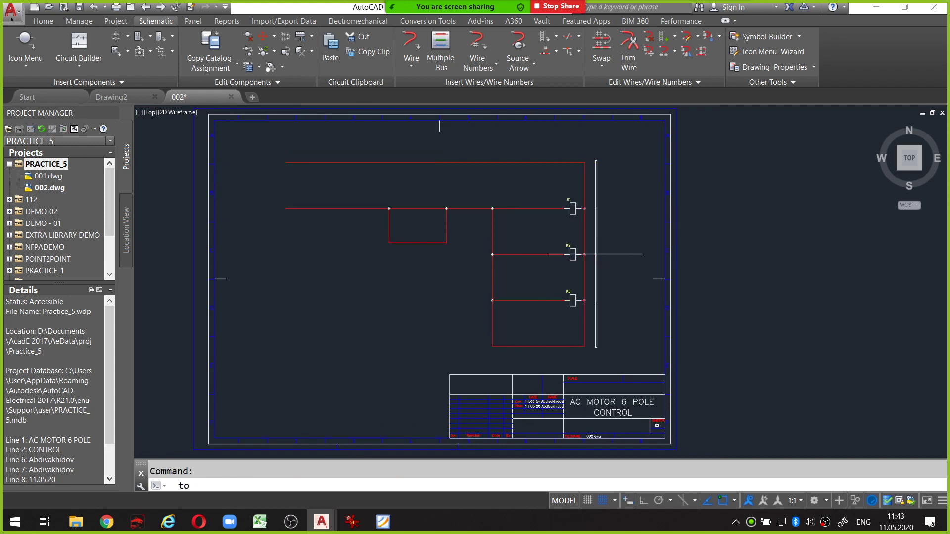
pyautogui.click(608, 253)
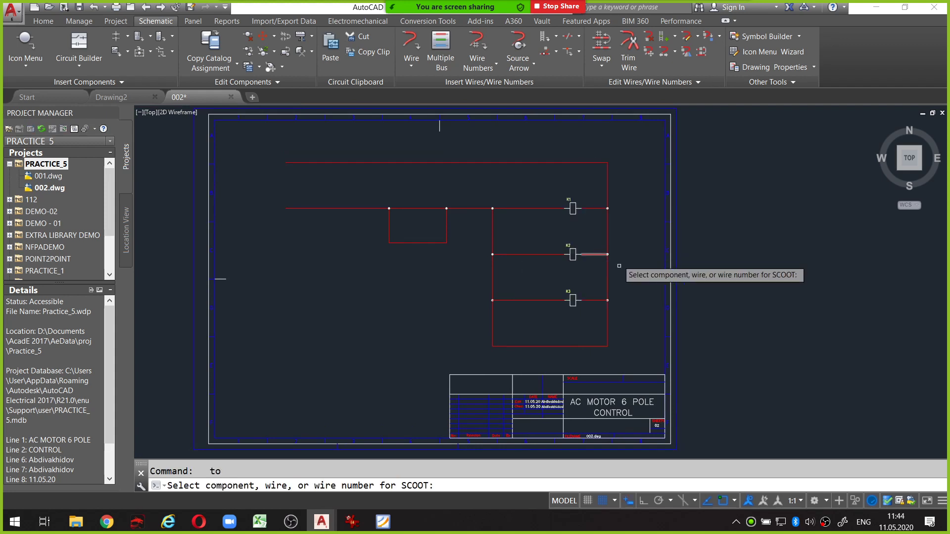
# Insert an on-delay timer coil tagged K4 on the bottom rung
pyautogui.press('Escape')
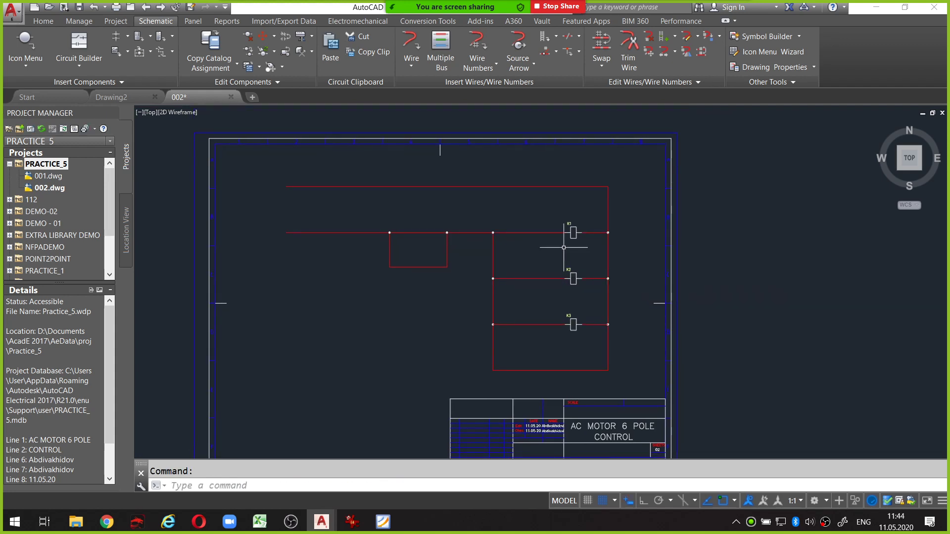
pyautogui.scroll(2, 559, 248)
pyautogui.moveTo(571, 249); pyautogui.dragTo(576, 223, button='middle')
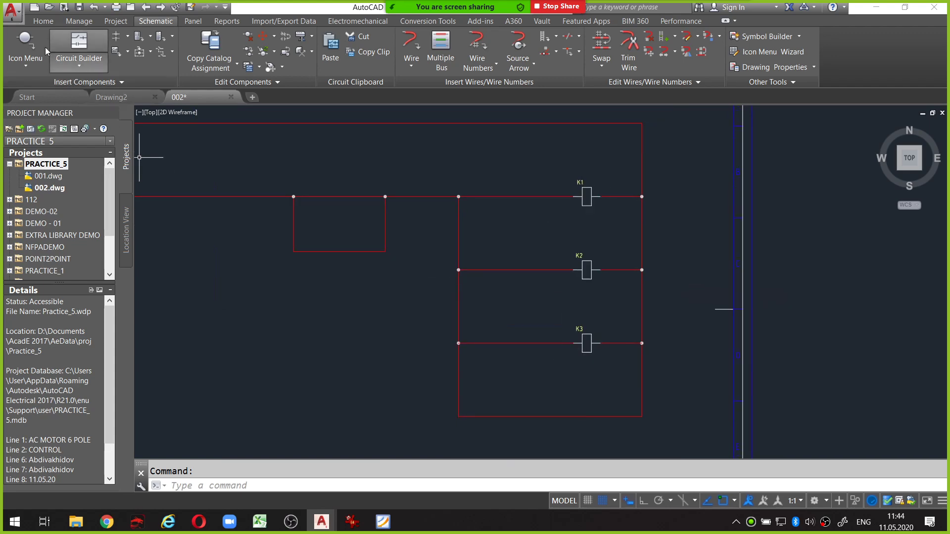
pyautogui.click(30, 47)
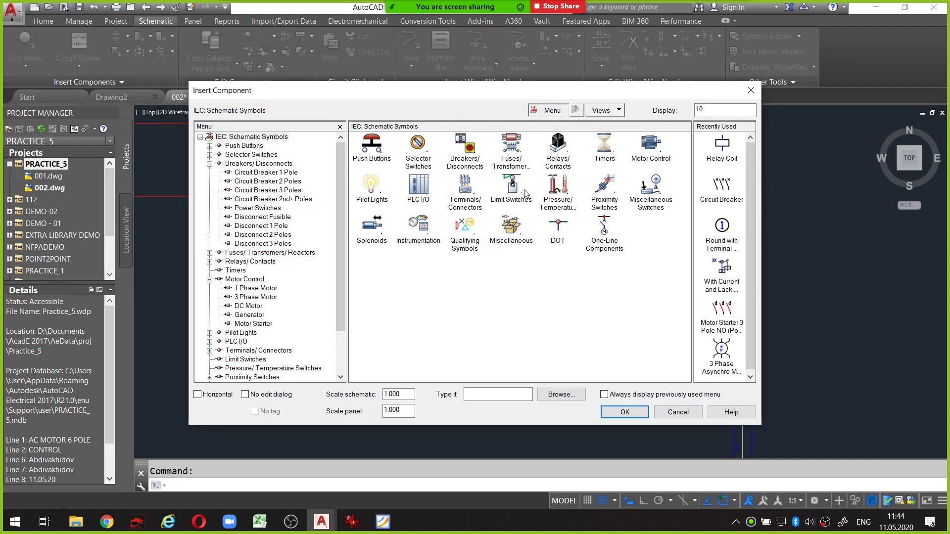
pyautogui.click(607, 148)
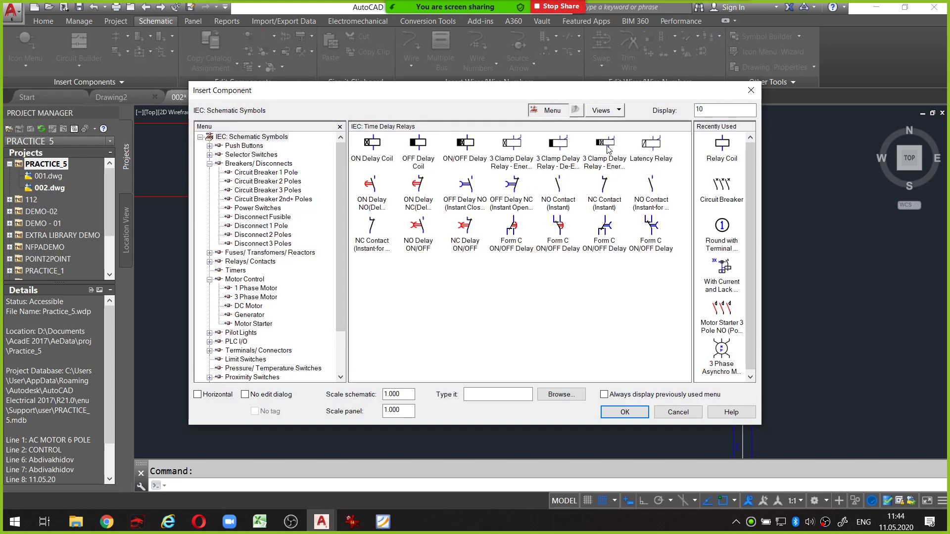
pyautogui.click(375, 144)
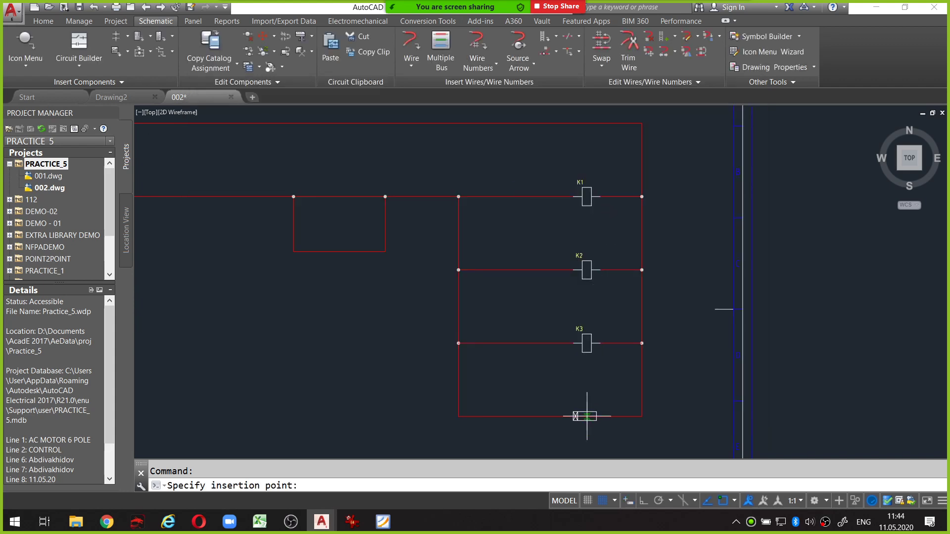
pyautogui.click(587, 425)
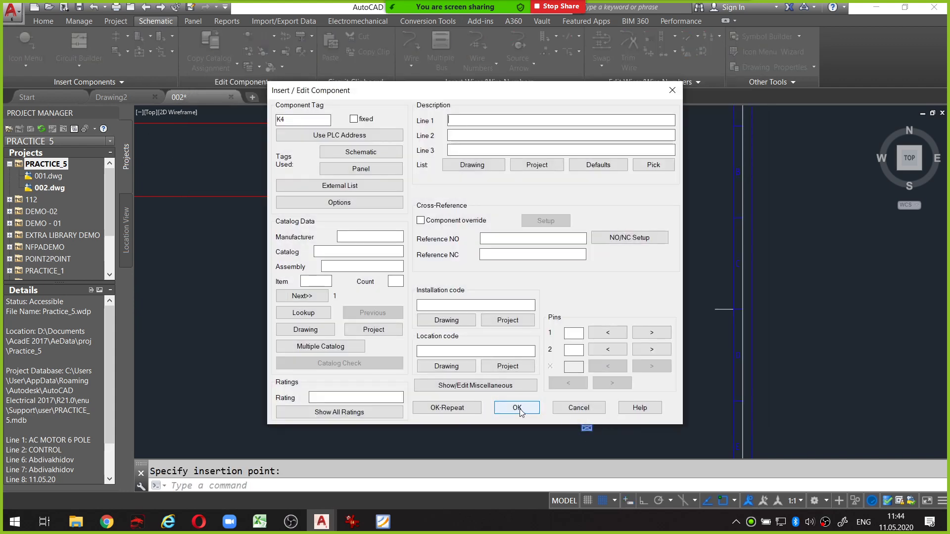
pyautogui.click(517, 407)
# Mark the new K4 timer coil on screen, then bring up the reference schematic
pyautogui.moveTo(592, 409); pyautogui.dragTo(592, 372, button='middle')
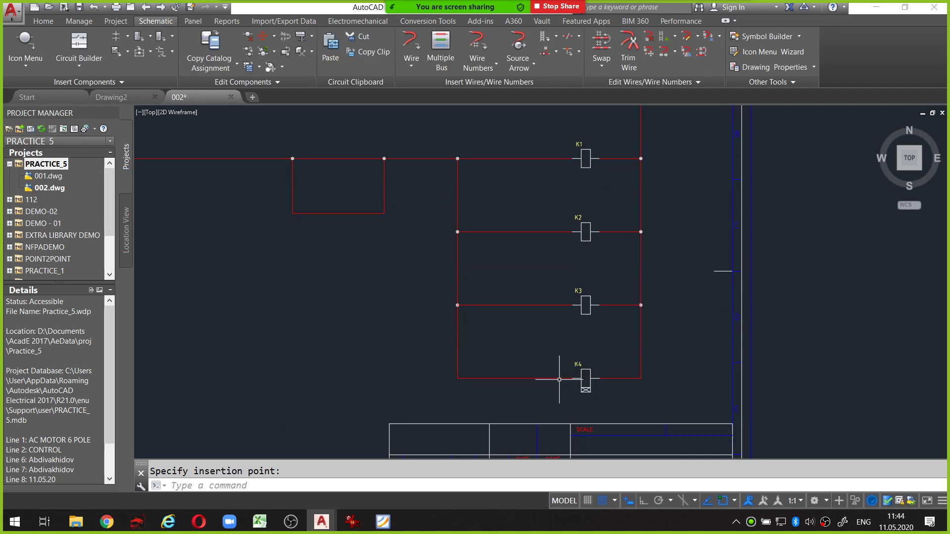
pyautogui.moveTo(543, 395); pyautogui.dragTo(572, 398)
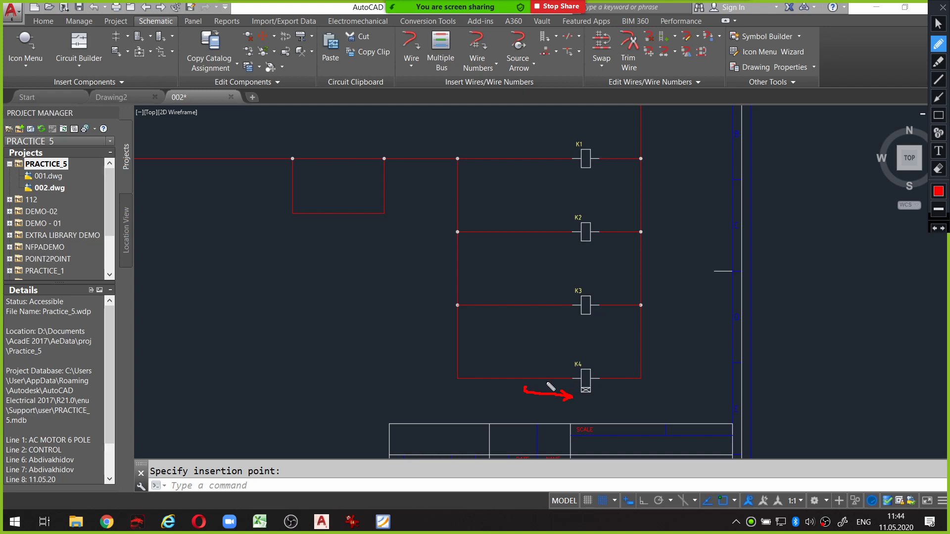
pyautogui.moveTo(583, 354); pyautogui.dragTo(569, 369)
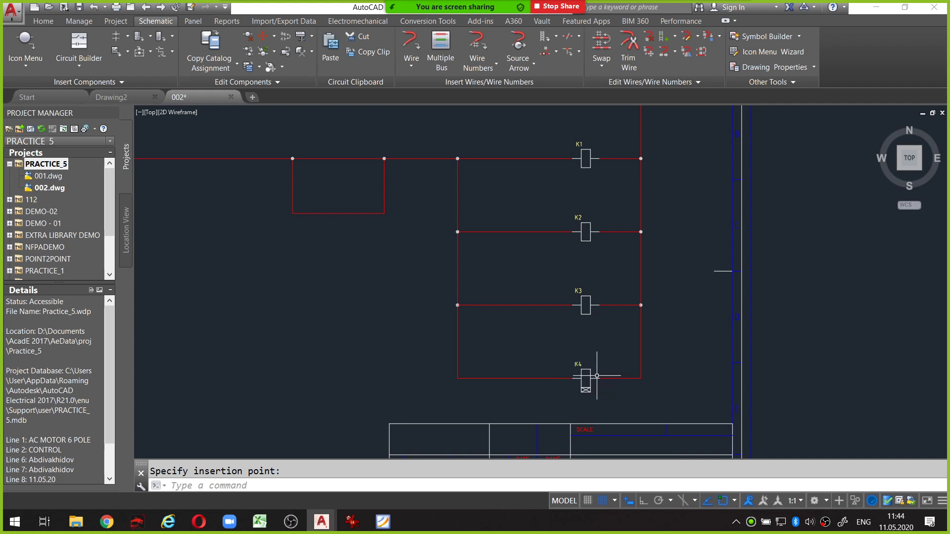
pyautogui.moveTo(584, 317); pyautogui.dragTo(605, 307, button='middle')
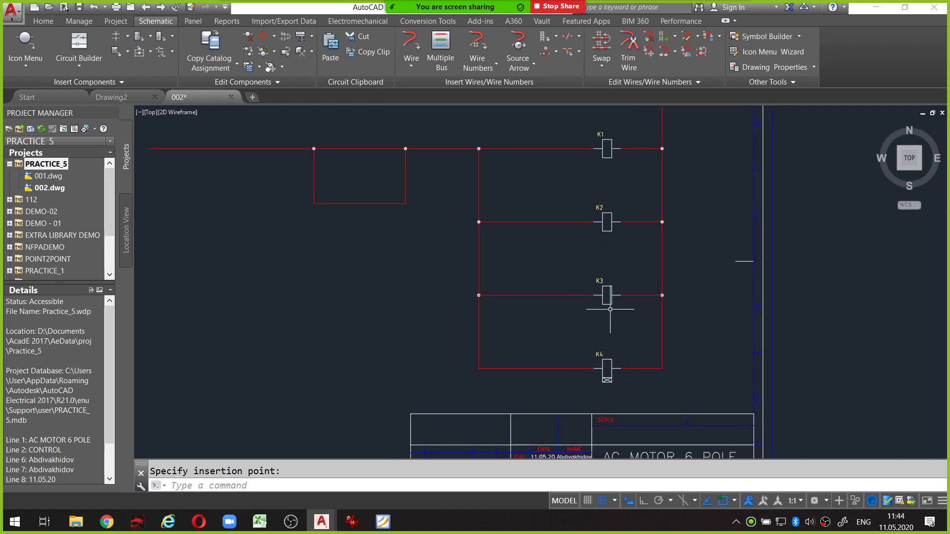
pyautogui.click(352, 522)
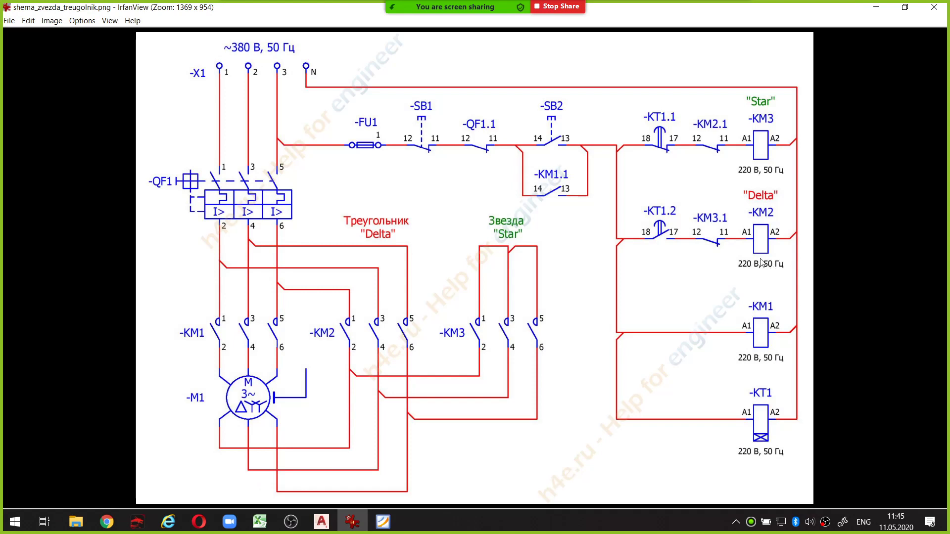
# Mark the -KT1.1/-KT1.2 and -KM2.1/-KM3.1 contacts on the reference, then return to drawing 002
pyautogui.moveTo(712, 196); pyautogui.dragTo(724, 191)
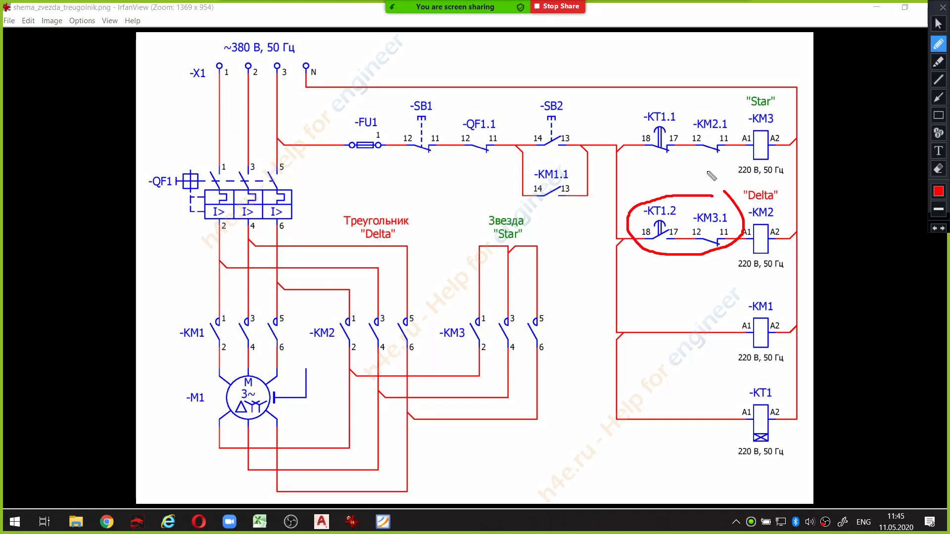
pyautogui.moveTo(714, 122); pyautogui.dragTo(668, 140)
pyautogui.press('Escape')
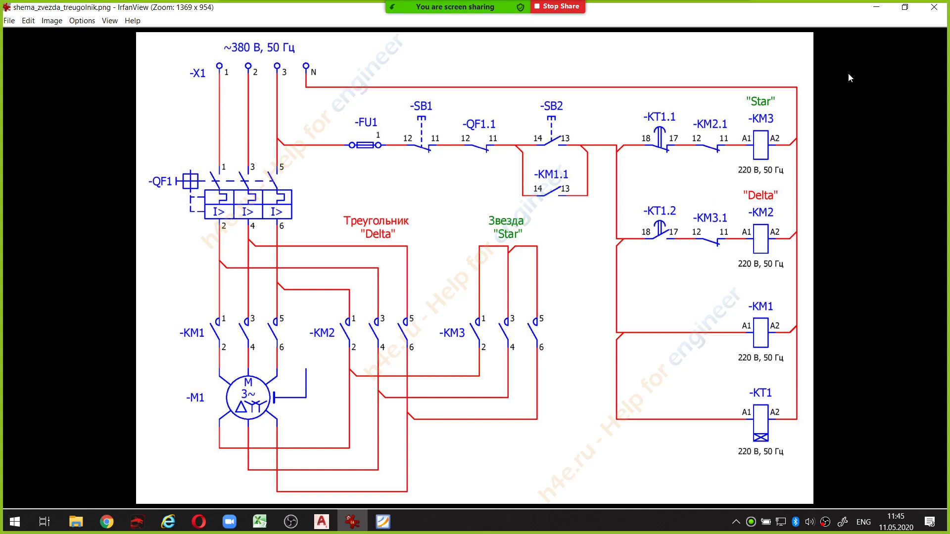
pyautogui.moveTo(698, 152); pyautogui.dragTo(726, 150)
pyautogui.moveTo(700, 252)
pyautogui.mouseDown()
pyautogui.moveTo(732, 254)
pyautogui.moveTo(728, 267)
pyautogui.mouseUp()
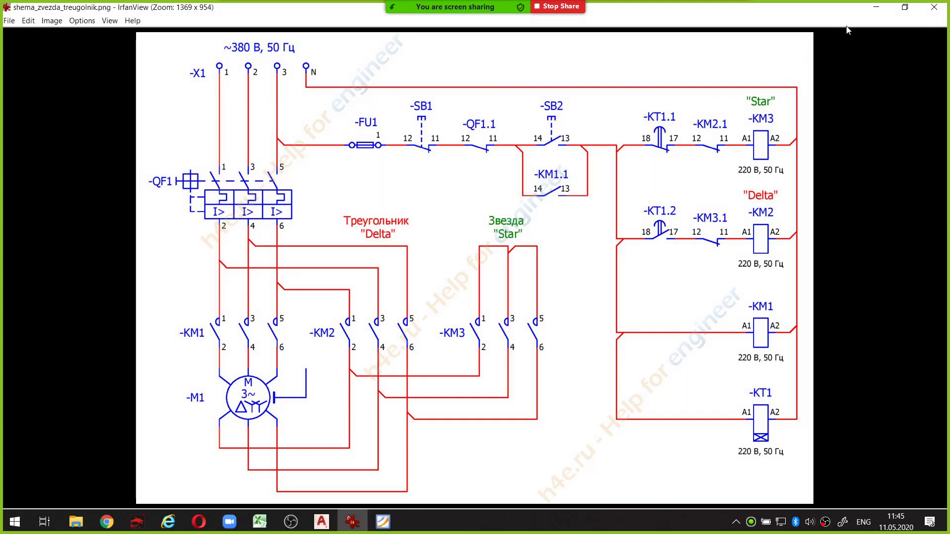
pyautogui.click(321, 522)
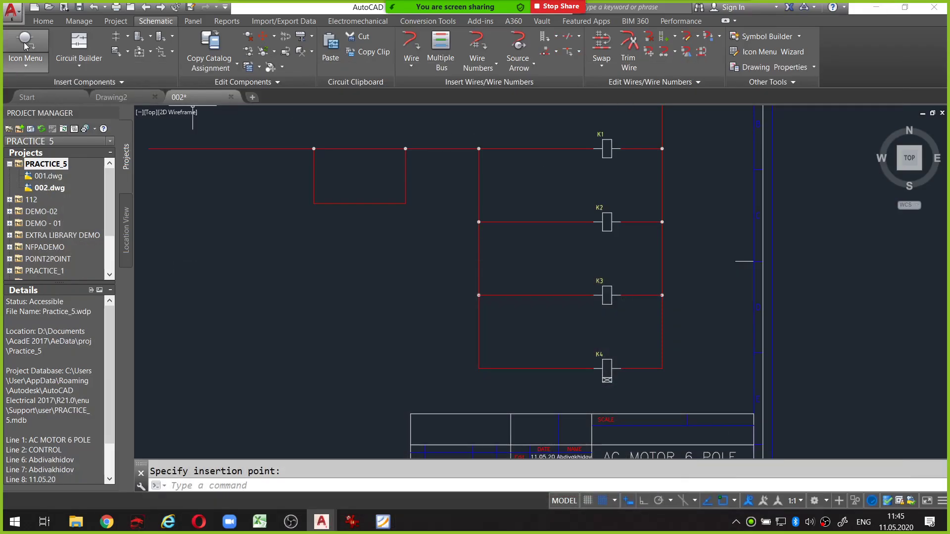
# Insert relay NC contacts tagged K ahead of coils K1 and K2, then show the reference
pyautogui.press('Escape')
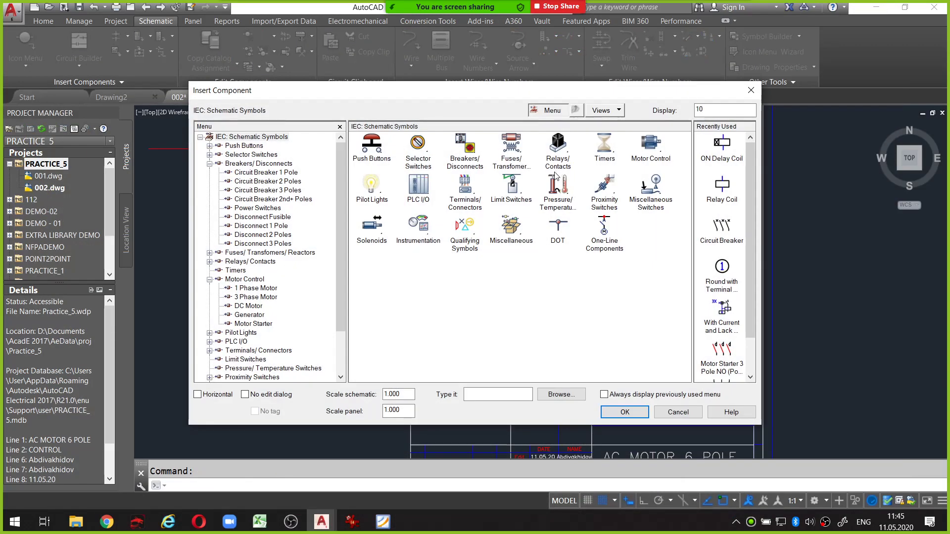
pyautogui.click(558, 148)
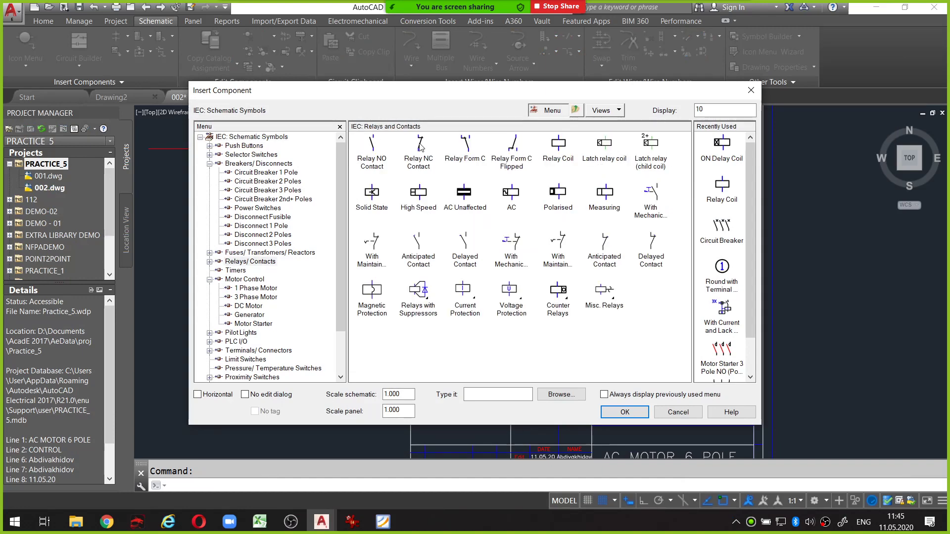
pyautogui.moveTo(403, 173); pyautogui.dragTo(399, 151)
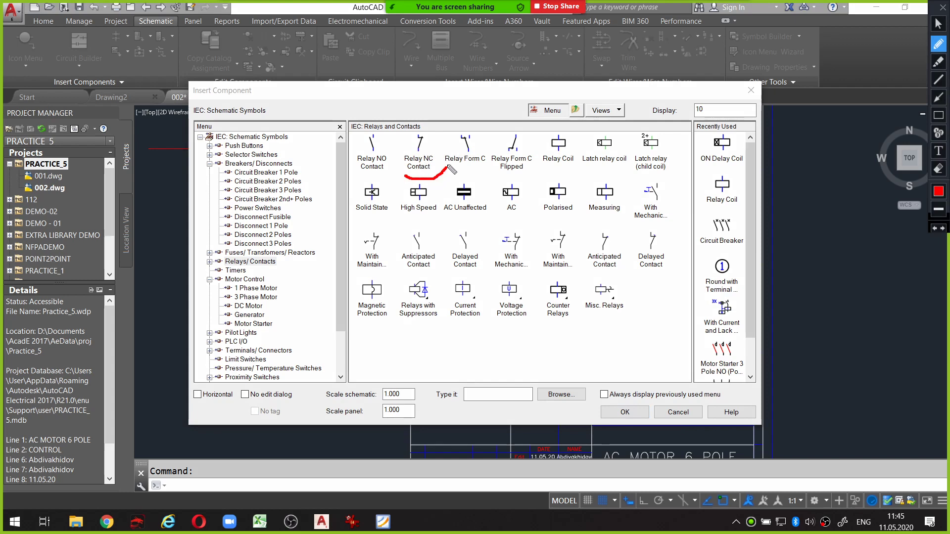
pyautogui.click(418, 144)
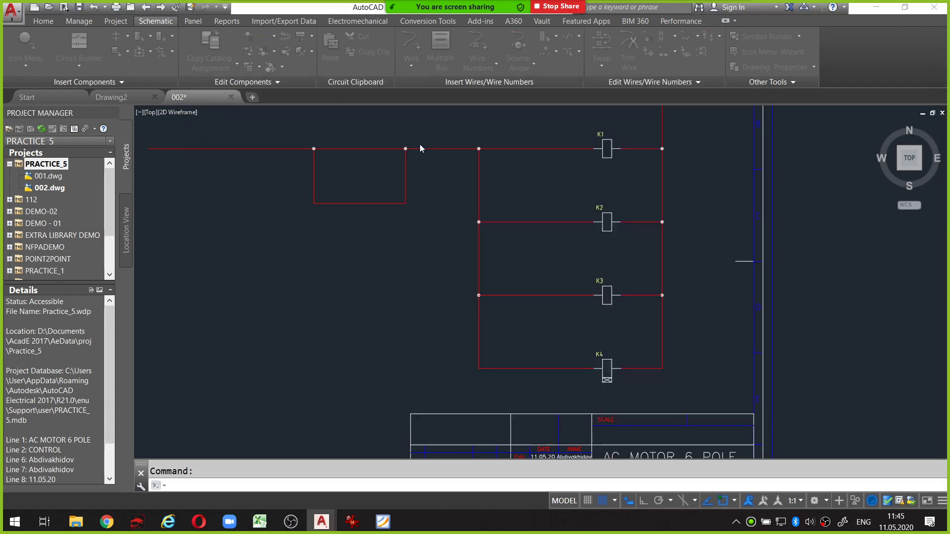
pyautogui.click(552, 148)
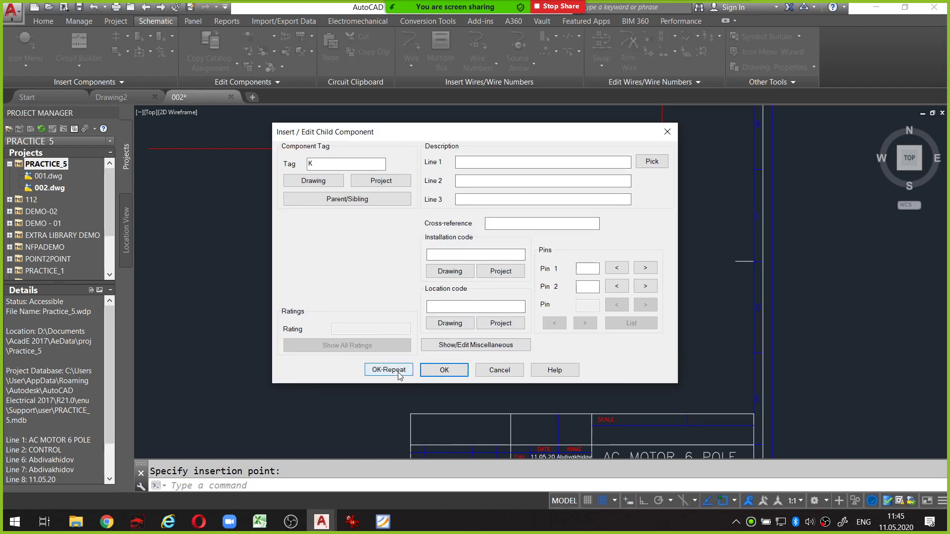
pyautogui.click(389, 370)
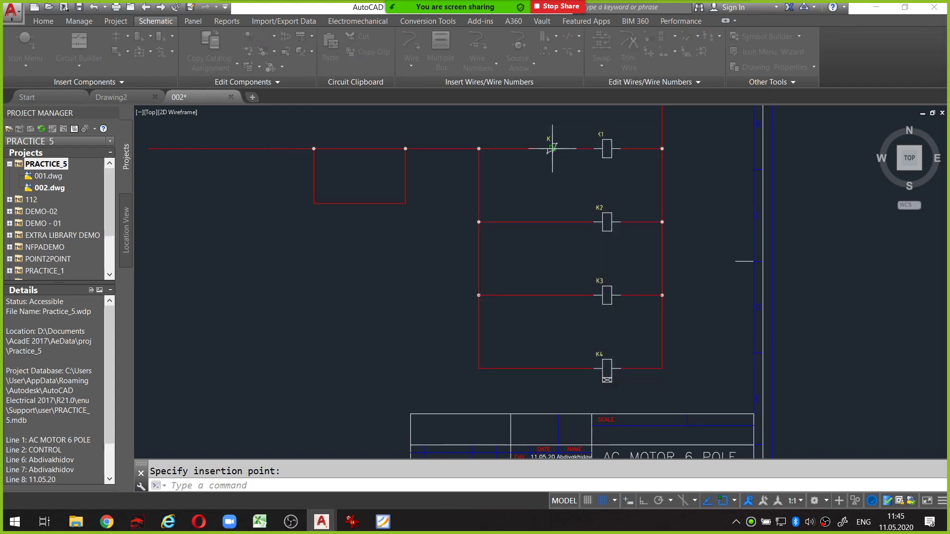
pyautogui.click(552, 222)
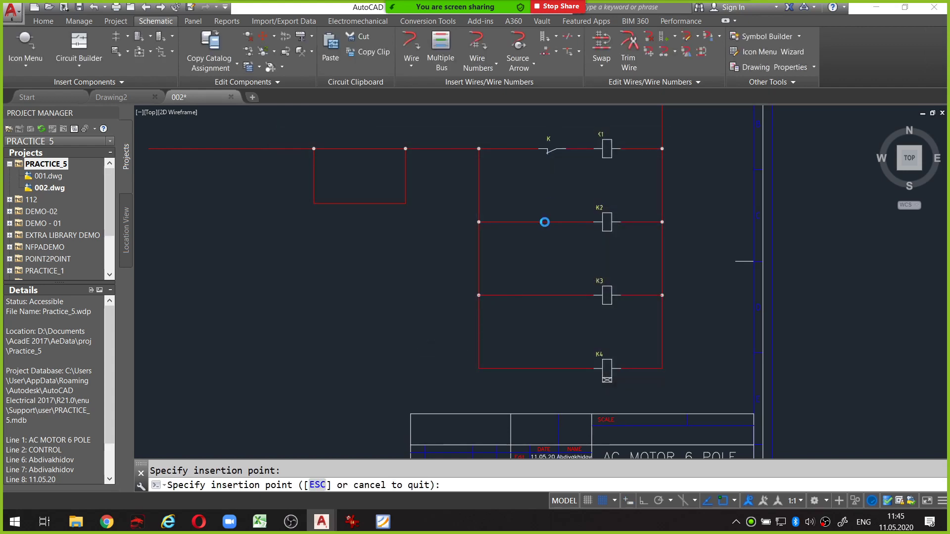
pyautogui.click(445, 370)
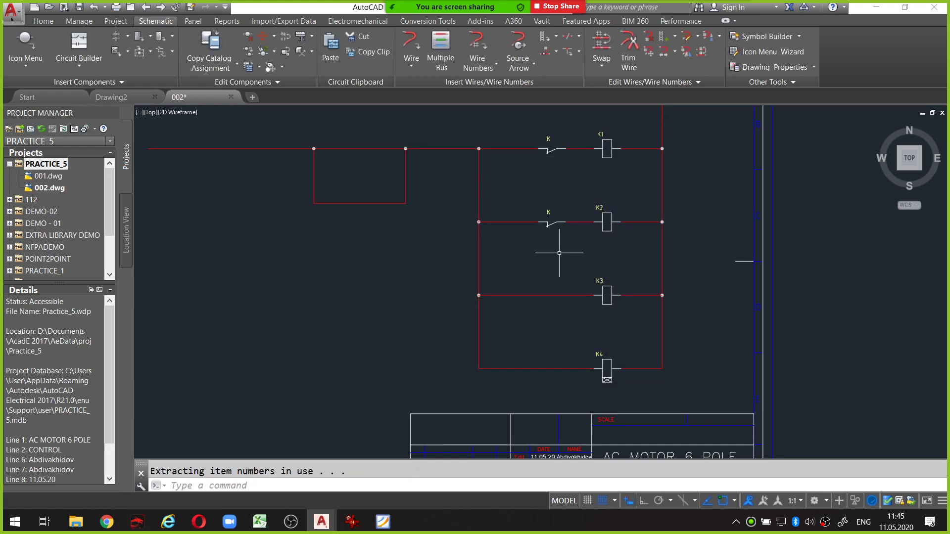
pyautogui.scroll(2, 556, 250)
pyautogui.scroll(-2, 526, 275)
pyautogui.moveTo(541, 265); pyautogui.dragTo(538, 297, button='middle')
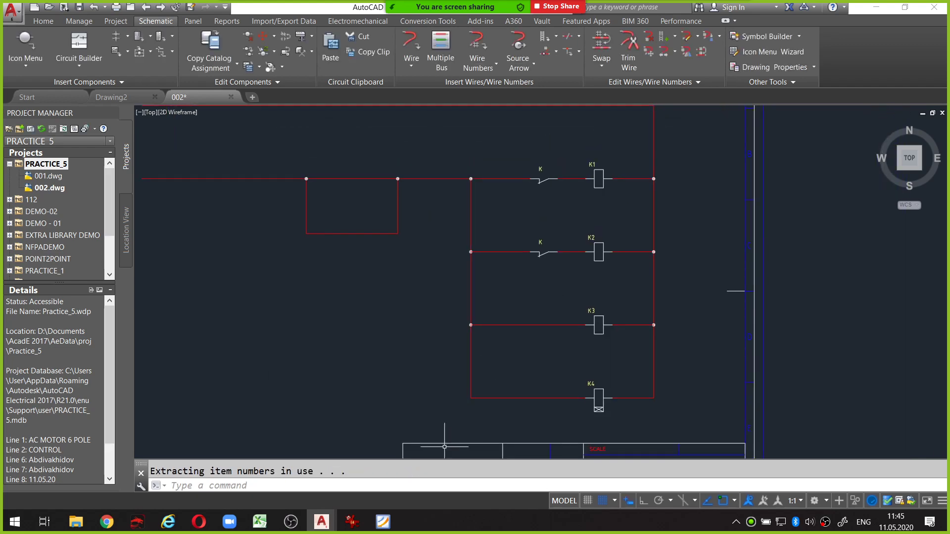
pyautogui.click(354, 527)
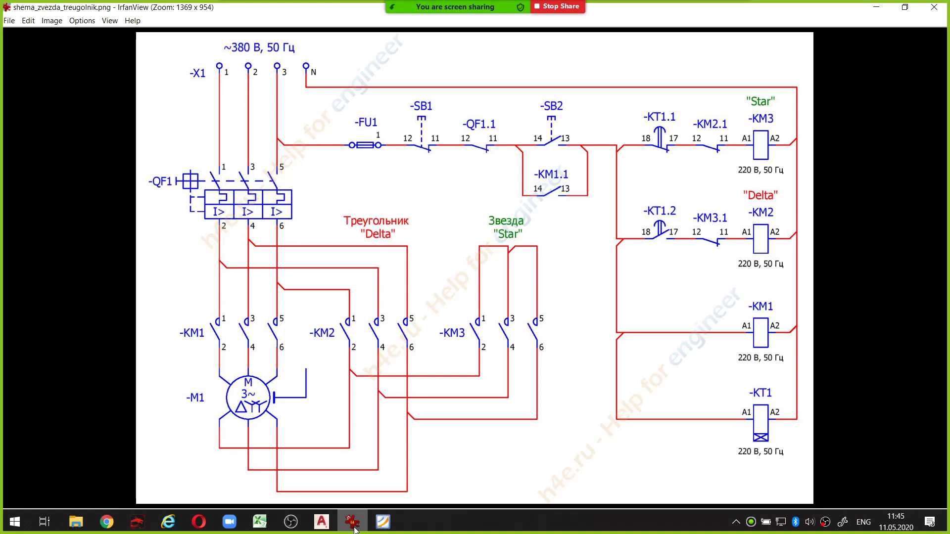
# Circle and underline the -KT1.1 and -KT1.2 timer contacts on the reference schematic
pyautogui.click(353, 528)
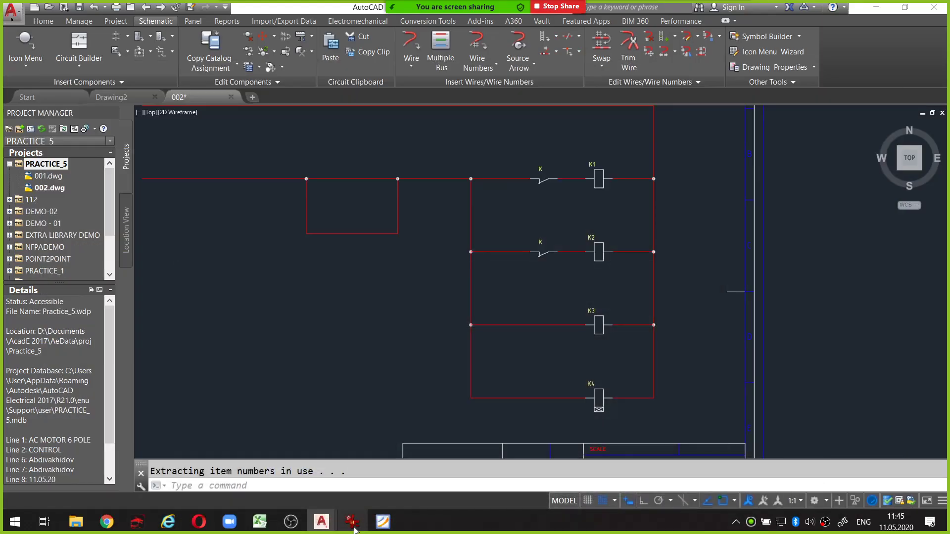
pyautogui.click(353, 528)
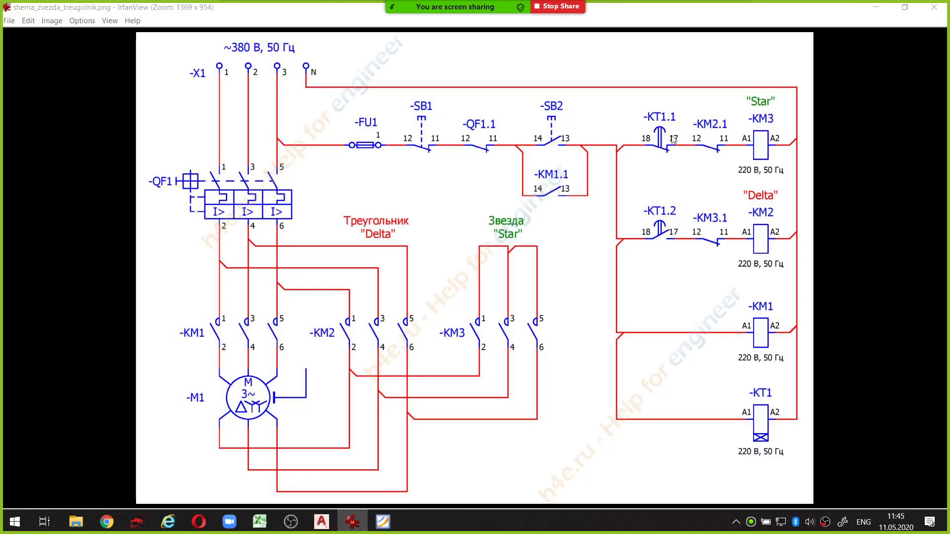
pyautogui.moveTo(672, 106)
pyautogui.mouseDown()
pyautogui.moveTo(639, 117)
pyautogui.moveTo(680, 128)
pyautogui.mouseUp()
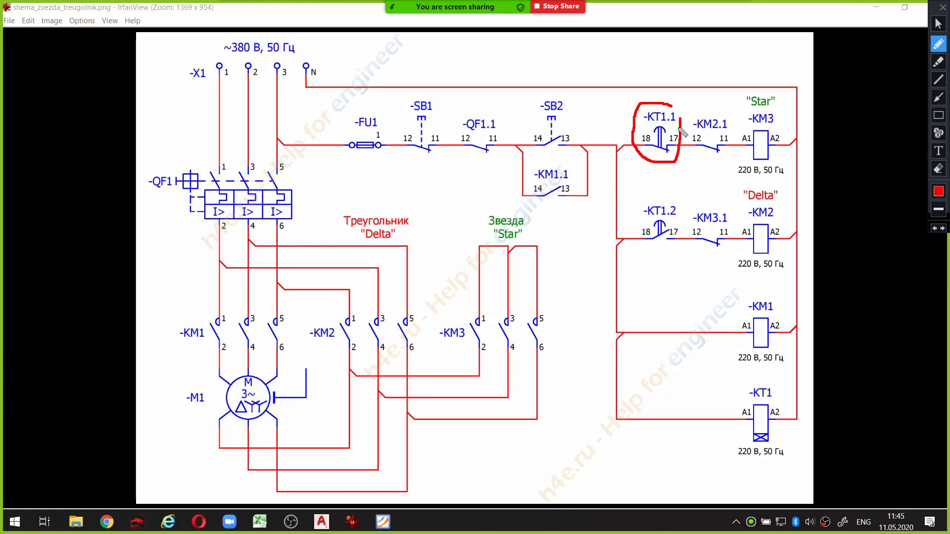
pyautogui.moveTo(660, 201); pyautogui.dragTo(689, 213)
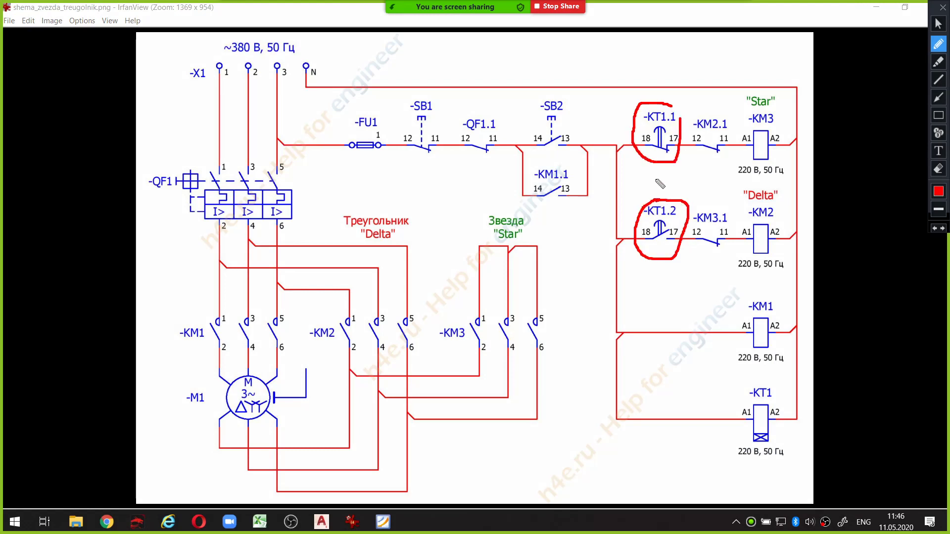
pyautogui.press('Escape')
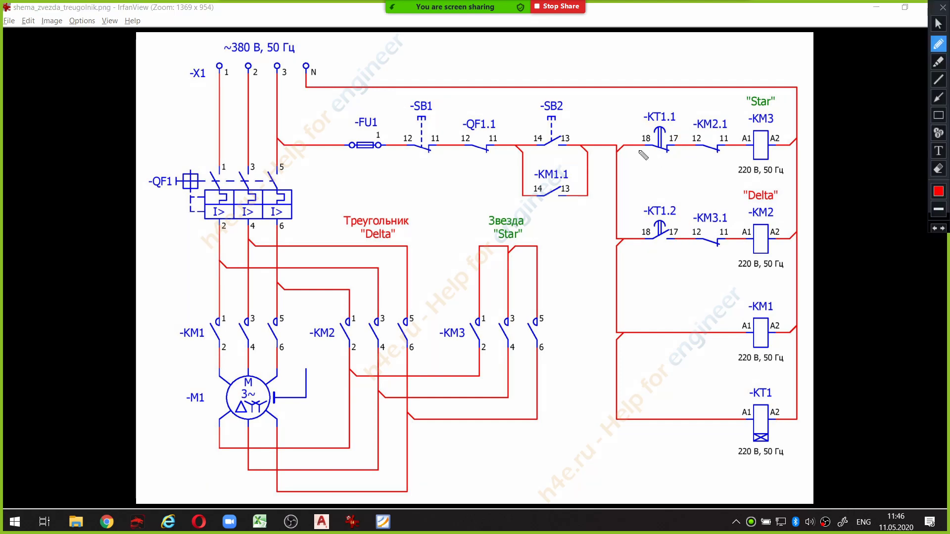
pyautogui.moveTo(639, 154); pyautogui.dragTo(681, 158)
pyautogui.moveTo(643, 257); pyautogui.dragTo(689, 241)
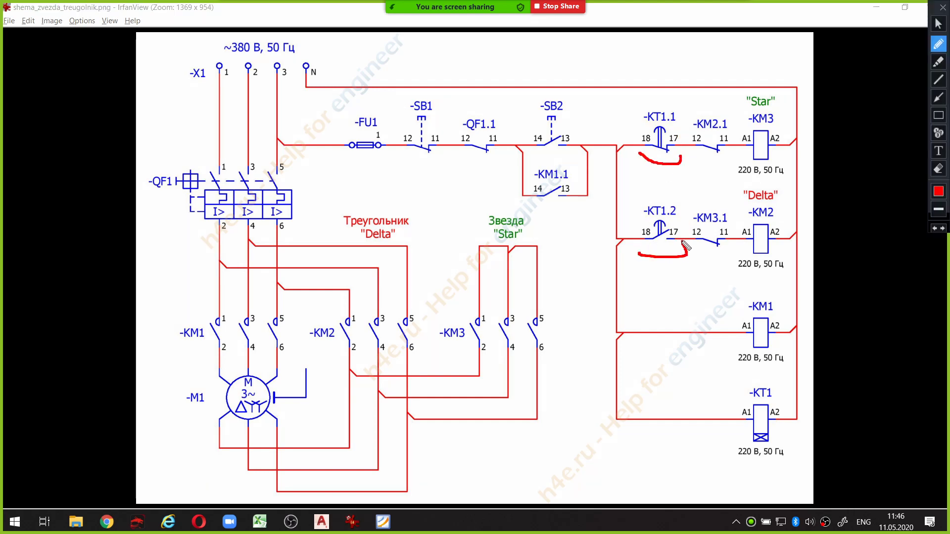
pyautogui.press('Escape')
pyautogui.press('Escape')
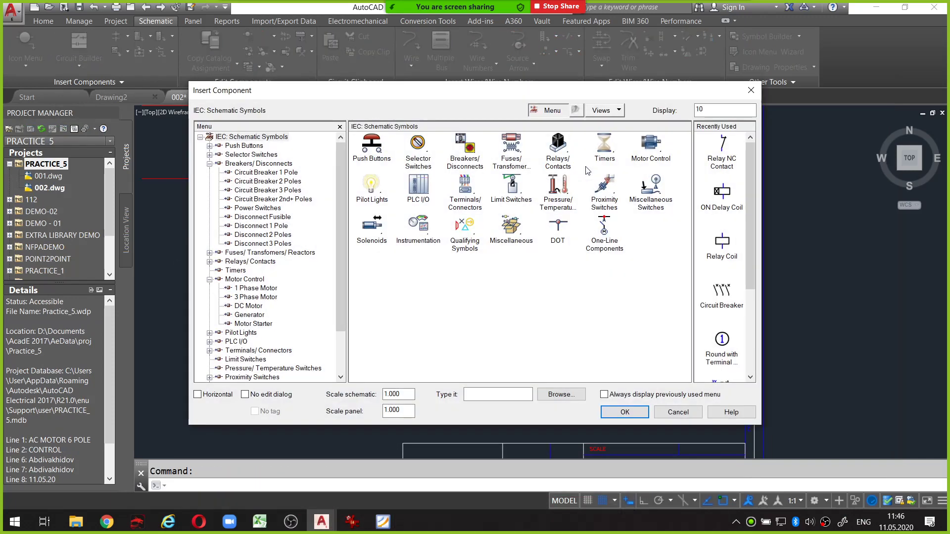
# Open the time-delay relay symbols, recheck -KT1.1/-KT1.2 on the reference, and return to the catalogue
pyautogui.click(607, 149)
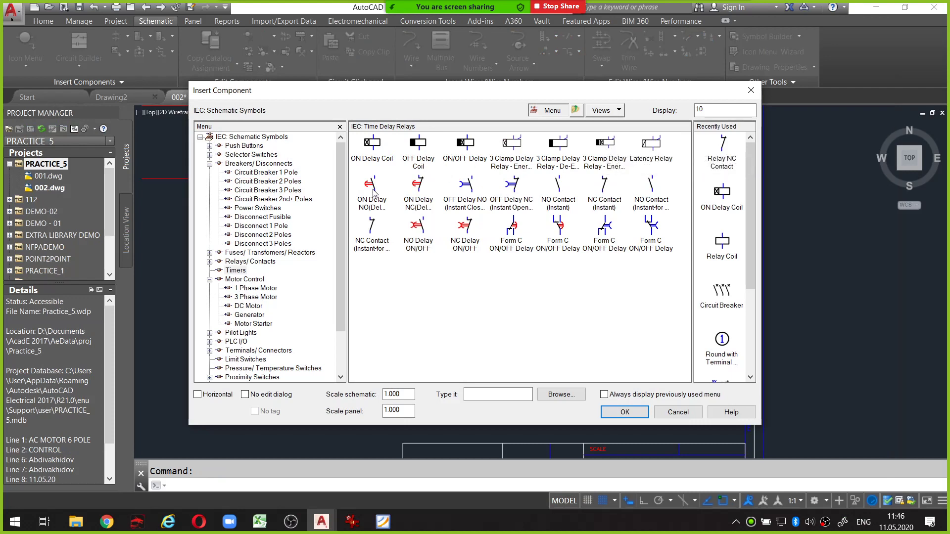
pyautogui.moveTo(386, 175)
pyautogui.mouseDown()
pyautogui.moveTo(347, 202)
pyautogui.moveTo(391, 182)
pyautogui.moveTo(411, 204)
pyautogui.mouseUp()
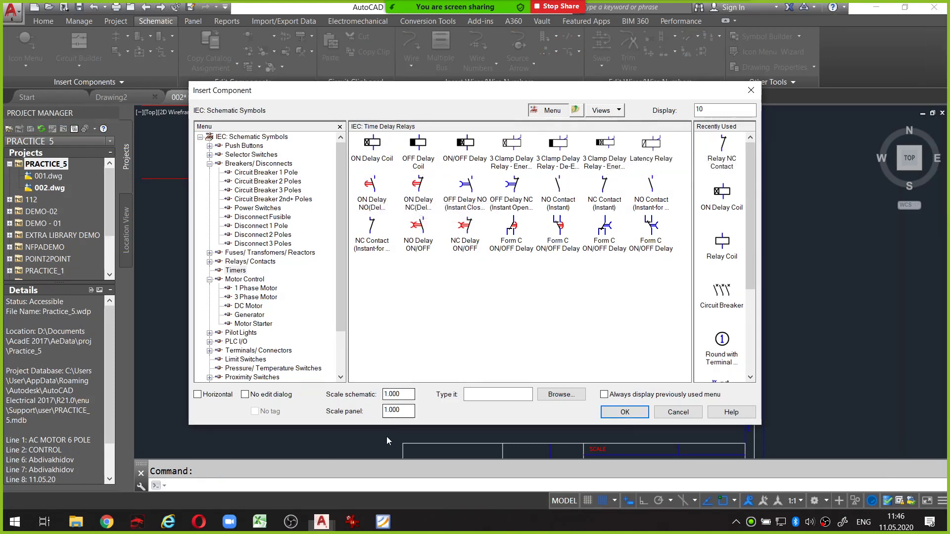
pyautogui.click(353, 522)
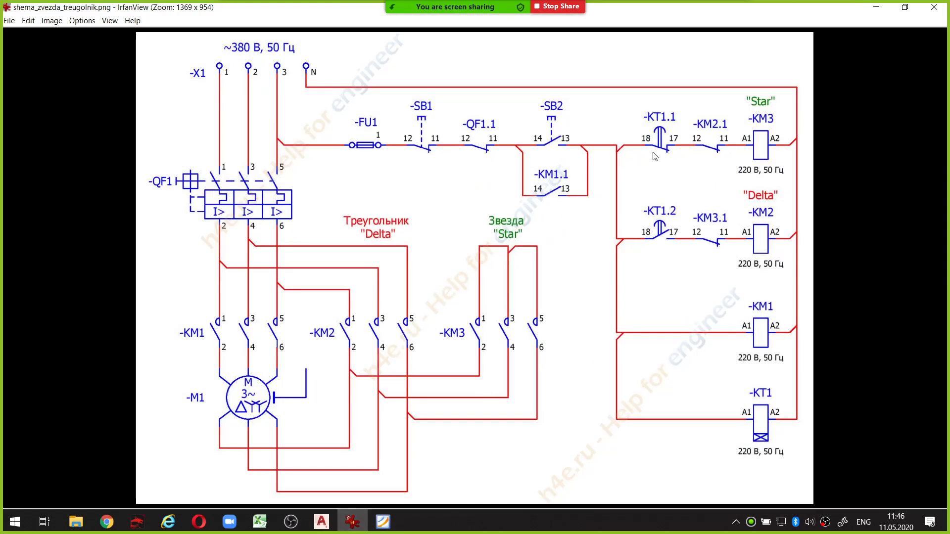
pyautogui.moveTo(668, 102); pyautogui.dragTo(679, 105)
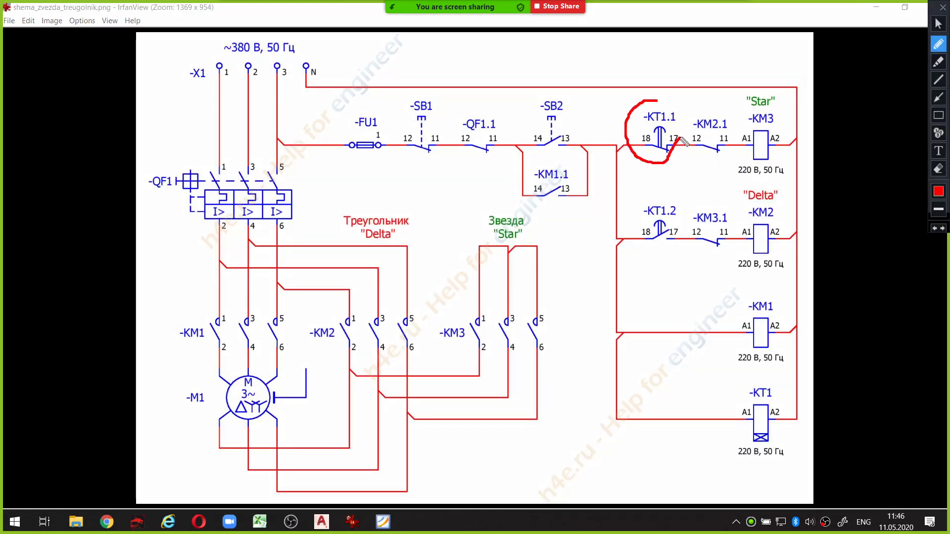
pyautogui.moveTo(665, 197)
pyautogui.mouseDown()
pyautogui.moveTo(686, 263)
pyautogui.moveTo(665, 201)
pyautogui.mouseUp()
pyautogui.click(943, 7)
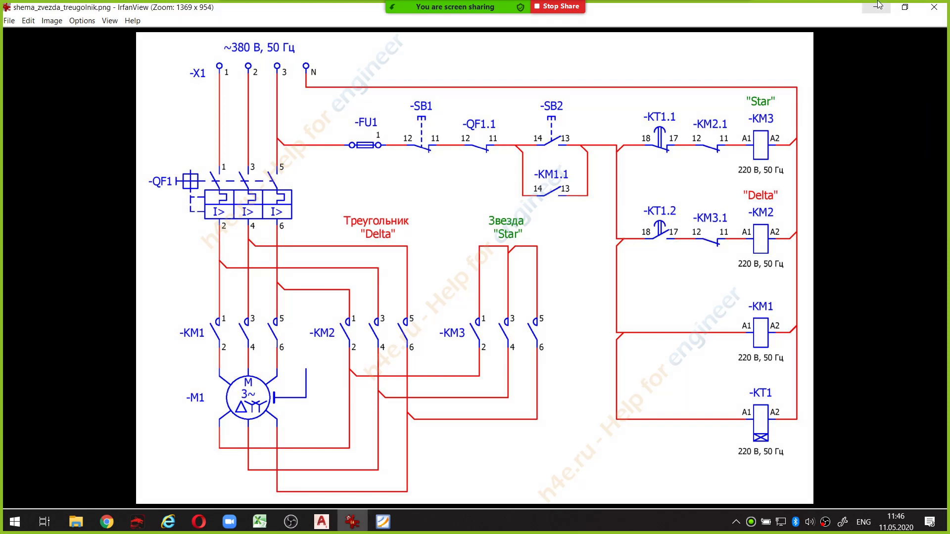
pyautogui.click(881, 8)
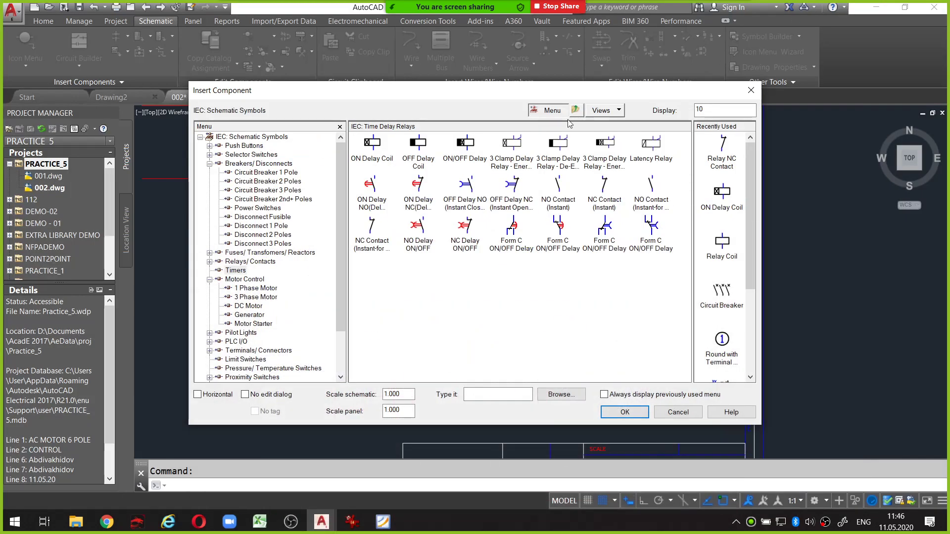
# Insert an on-delay NC timer contact on the K1 rung and an on-delay NO on K2
pyautogui.click(420, 193)
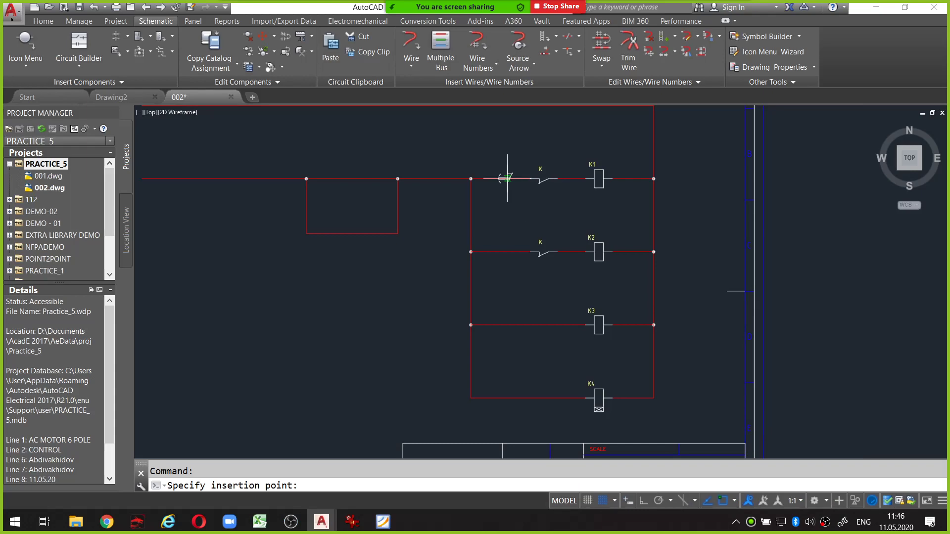
pyautogui.click(507, 178)
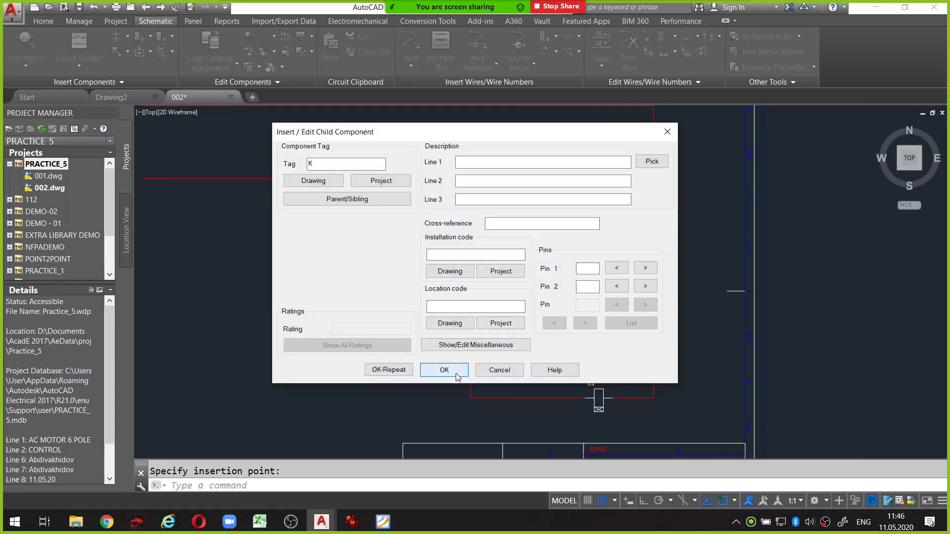
pyautogui.click(456, 373)
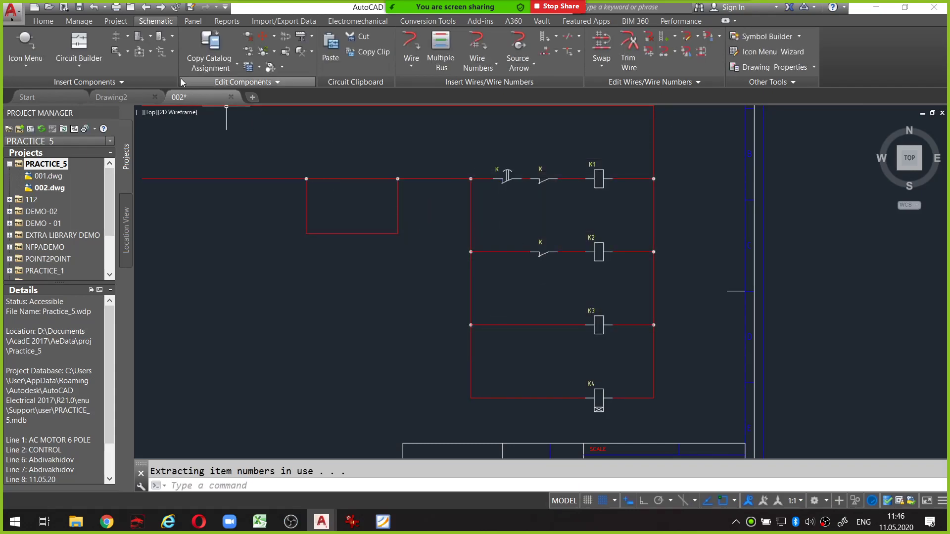
pyautogui.press('Return')
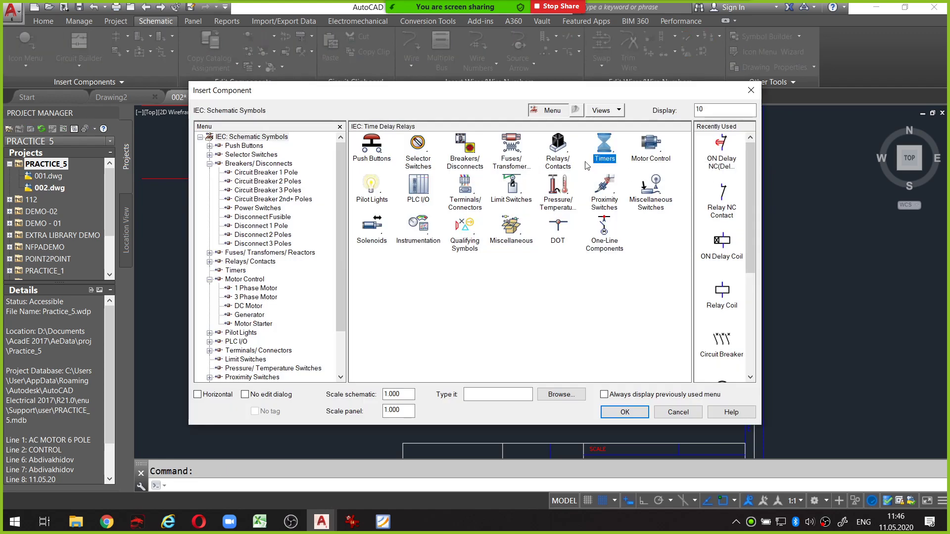
pyautogui.click(602, 159)
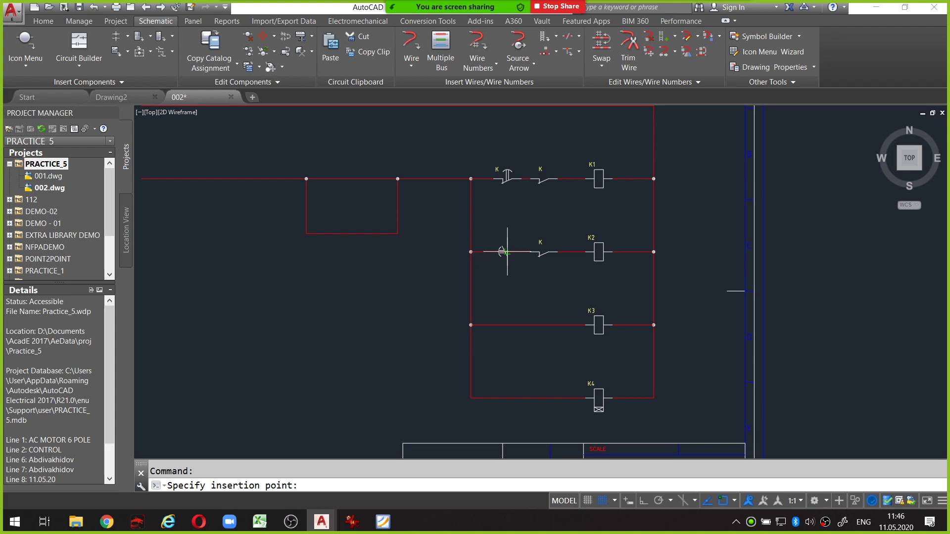
pyautogui.click(509, 252)
pyautogui.click(459, 370)
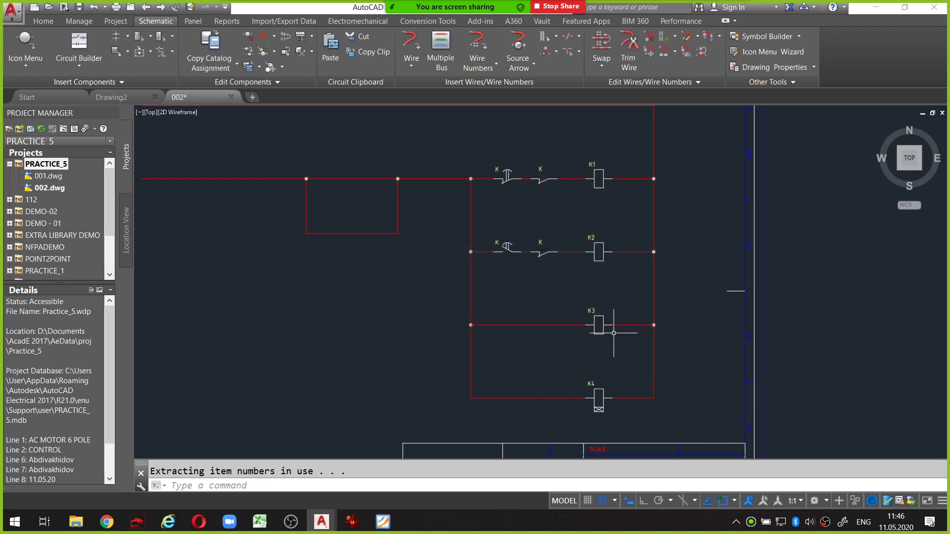
pyautogui.moveTo(653, 225); pyautogui.dragTo(623, 206, button='middle')
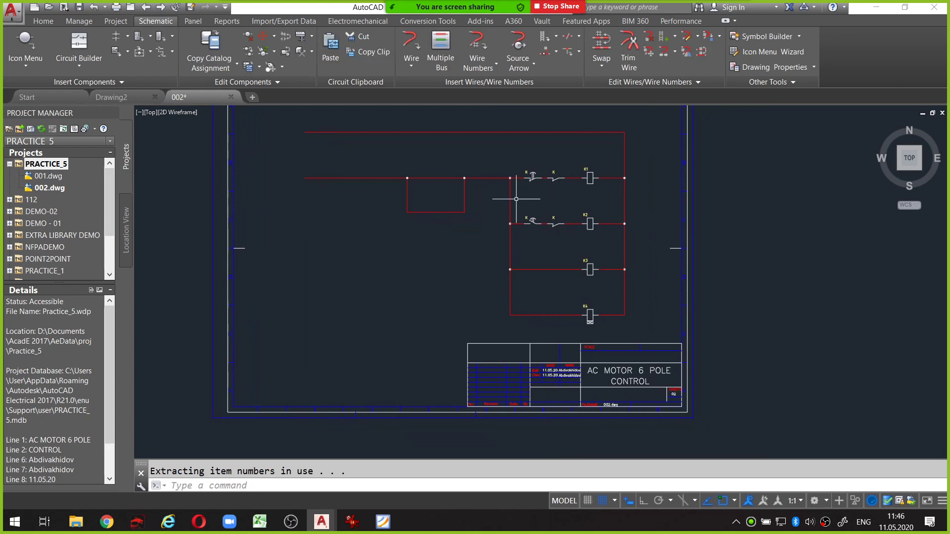
# Scoot the upper timer contact further left along the K1 rung
pyautogui.rightClick(510, 201)
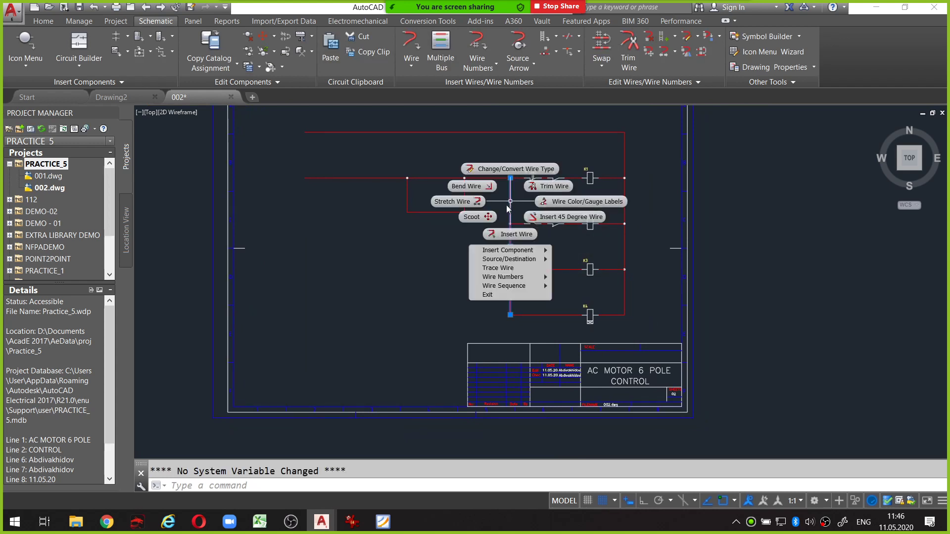
pyautogui.click(487, 217)
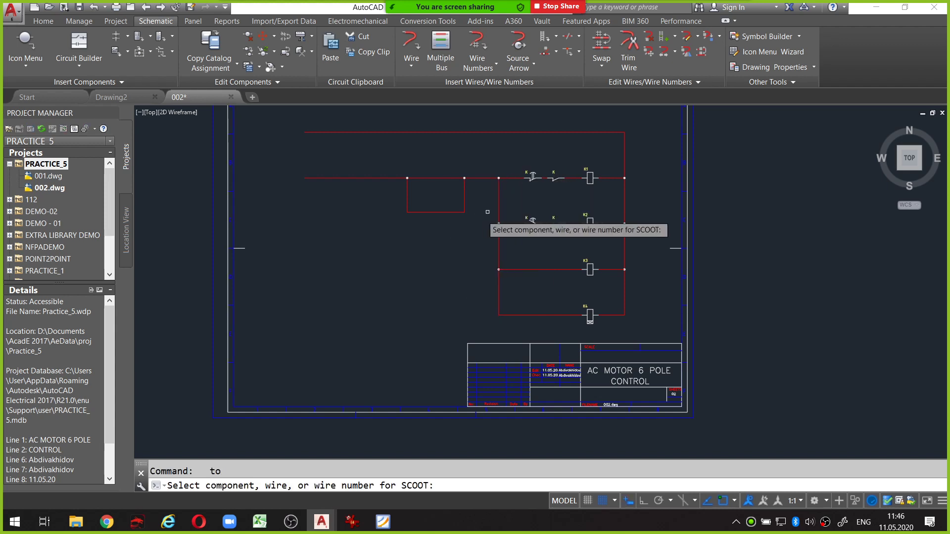
pyautogui.scroll(4, 544, 203)
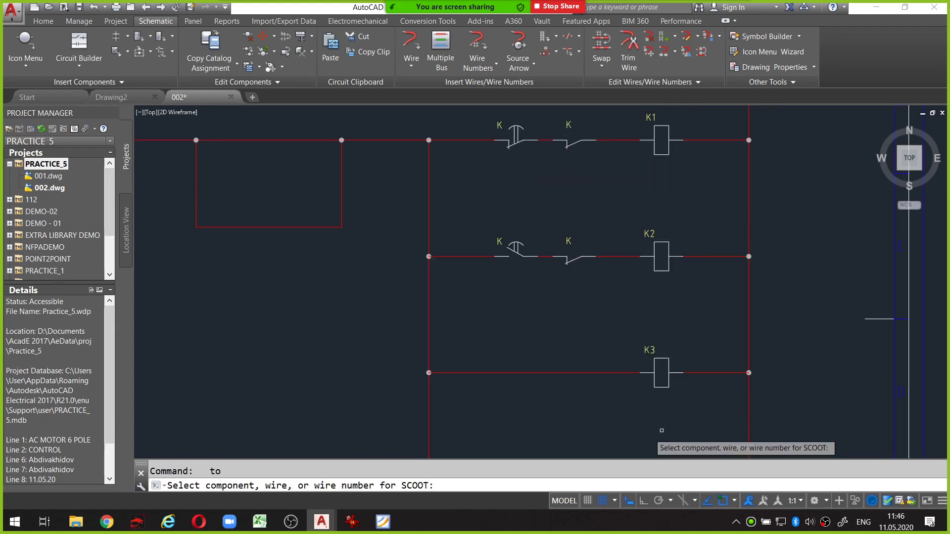
pyautogui.press('Escape')
pyautogui.click(514, 143)
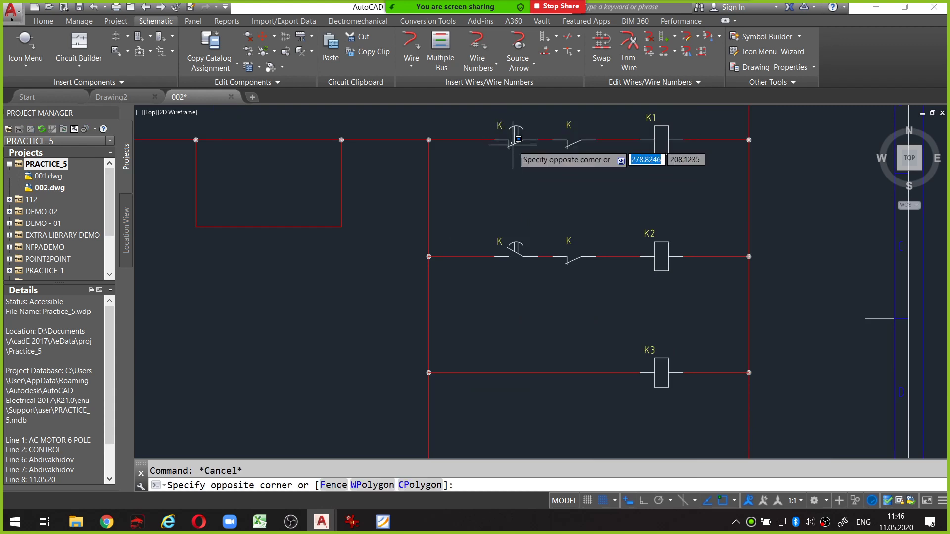
pyautogui.press('Escape')
pyautogui.click(514, 144)
pyautogui.rightClick(515, 143)
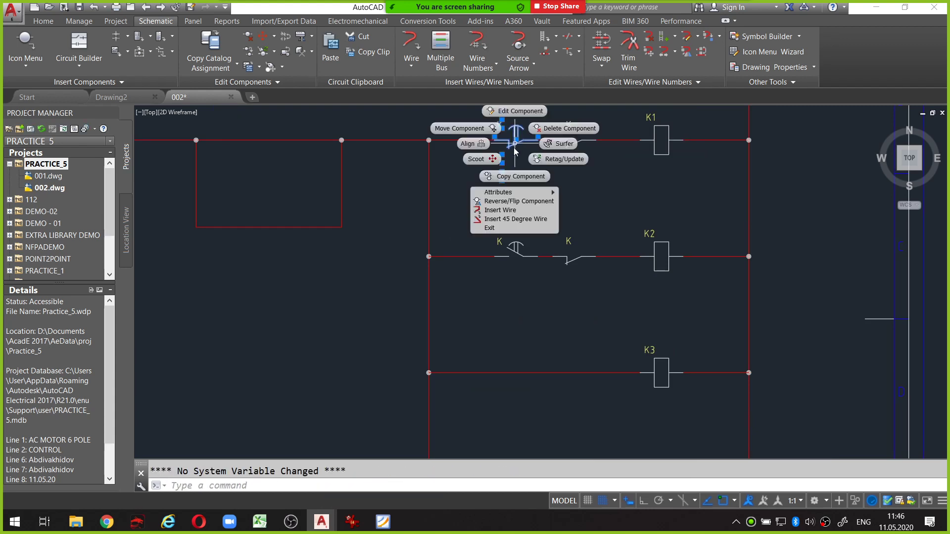
pyautogui.click(491, 161)
pyautogui.click(487, 140)
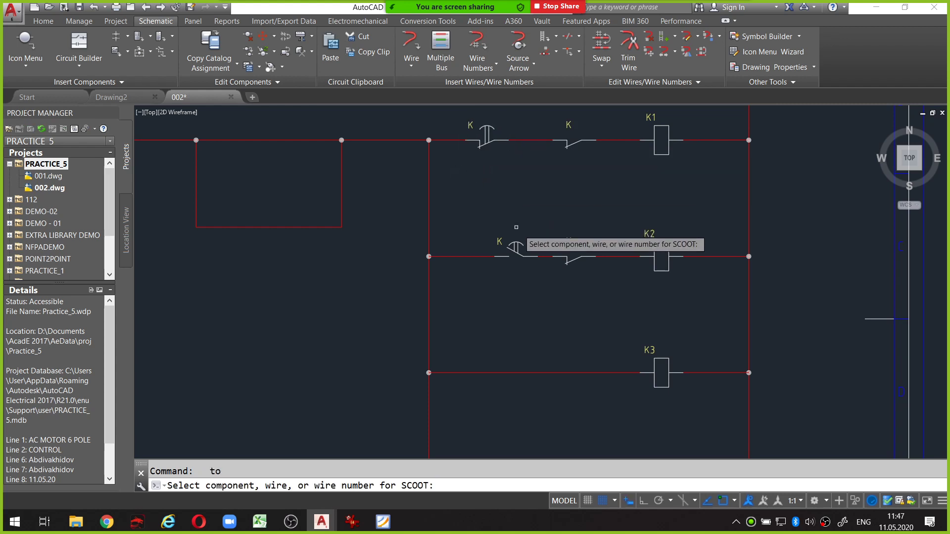
pyautogui.press('Escape')
# Scoot the lower timer contact to line up beneath the upper one
pyautogui.click(515, 246)
pyautogui.rightClick(515, 246)
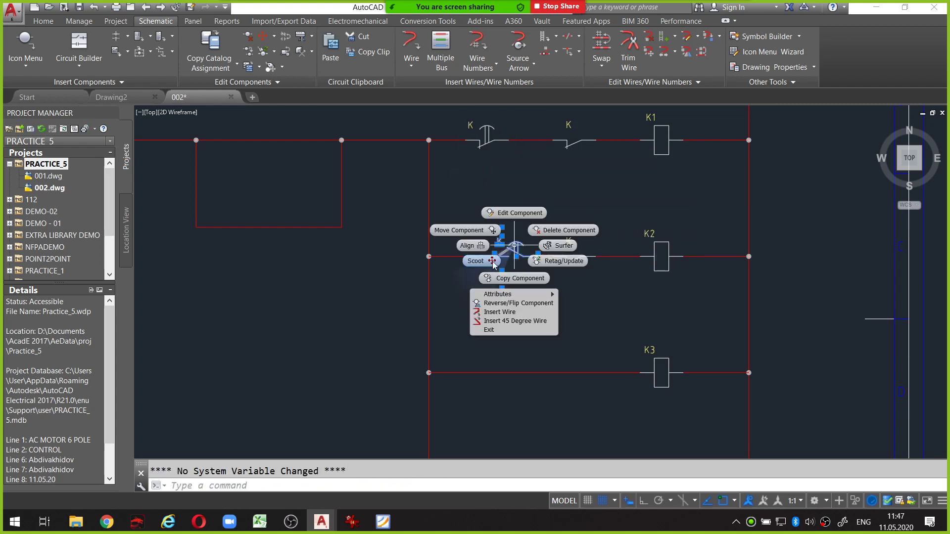
pyautogui.click(482, 261)
pyautogui.press('Escape')
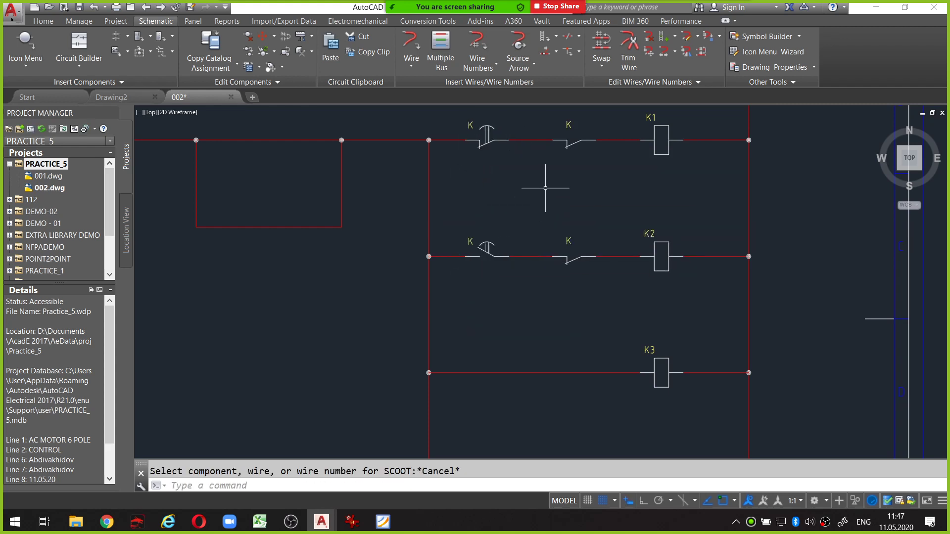
pyautogui.scroll(-3, 570, 195)
pyautogui.scroll(-1, 569, 207)
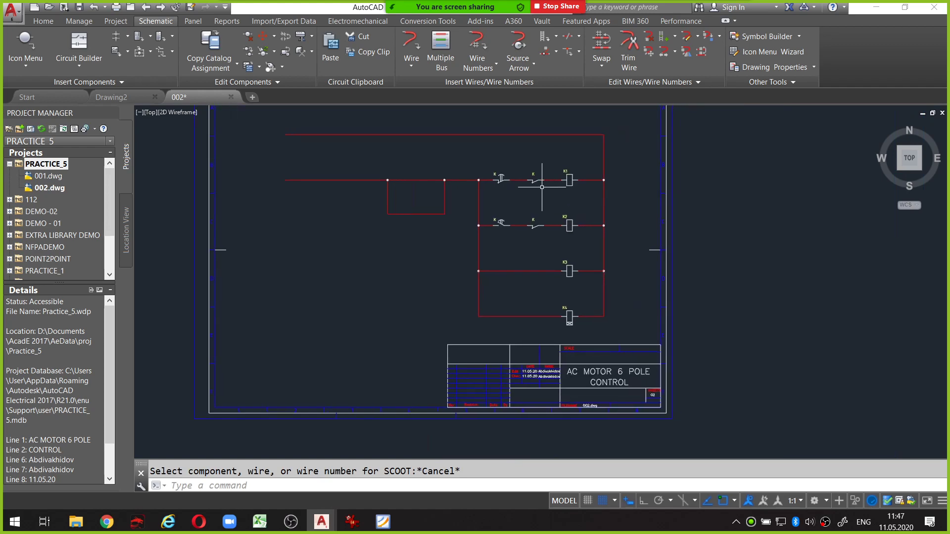
# Circle -KT1.1, -KT1.2 and the -KT1 coil on the reference, linking the two contacts
pyautogui.click(352, 521)
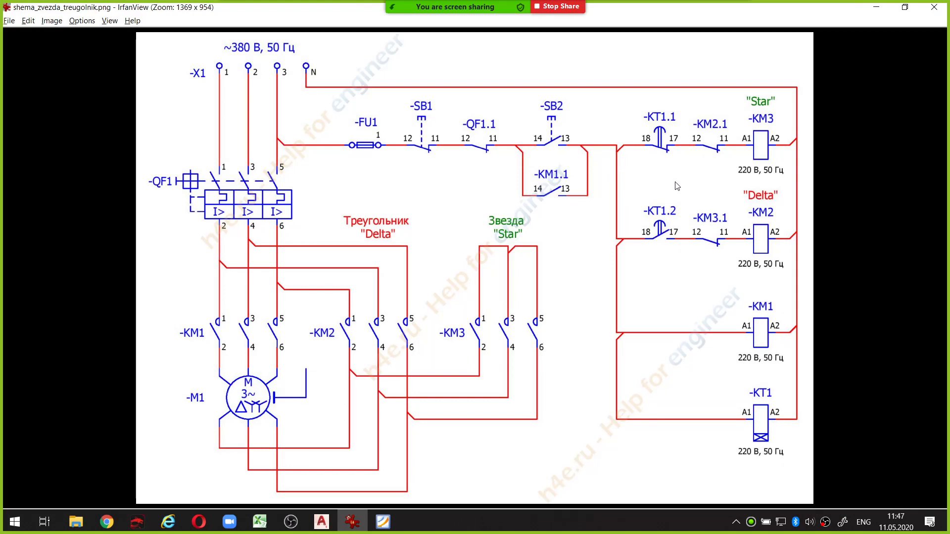
pyautogui.moveTo(676, 103); pyautogui.dragTo(682, 105)
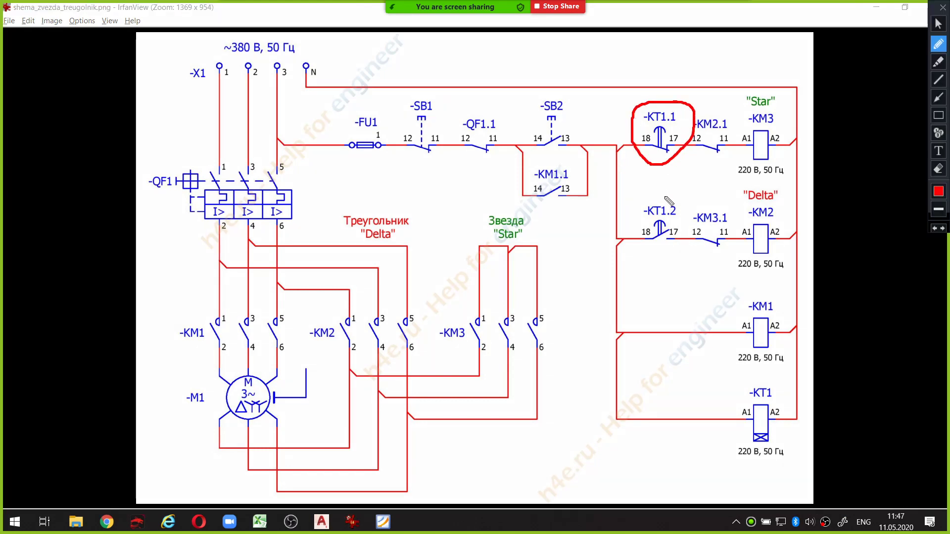
pyautogui.moveTo(669, 201); pyautogui.dragTo(670, 198)
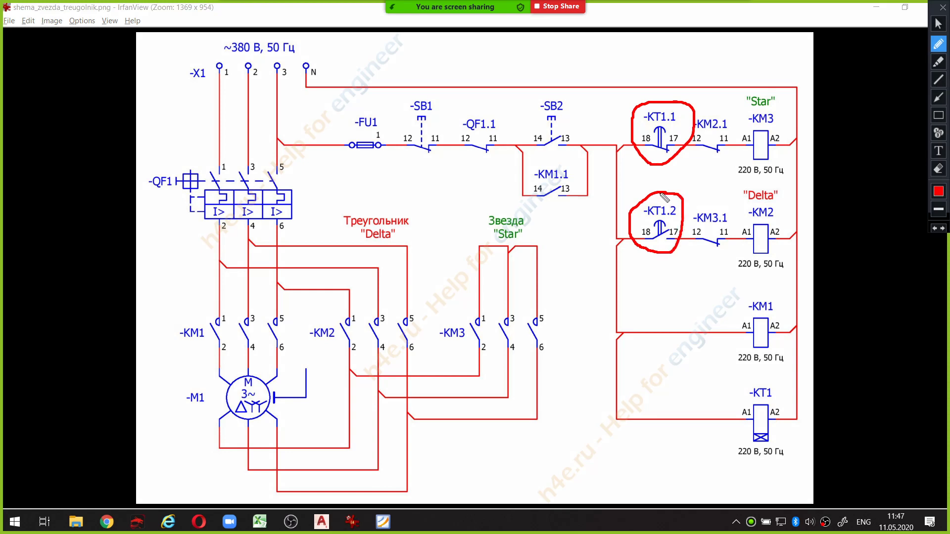
pyautogui.moveTo(767, 380); pyautogui.dragTo(763, 383)
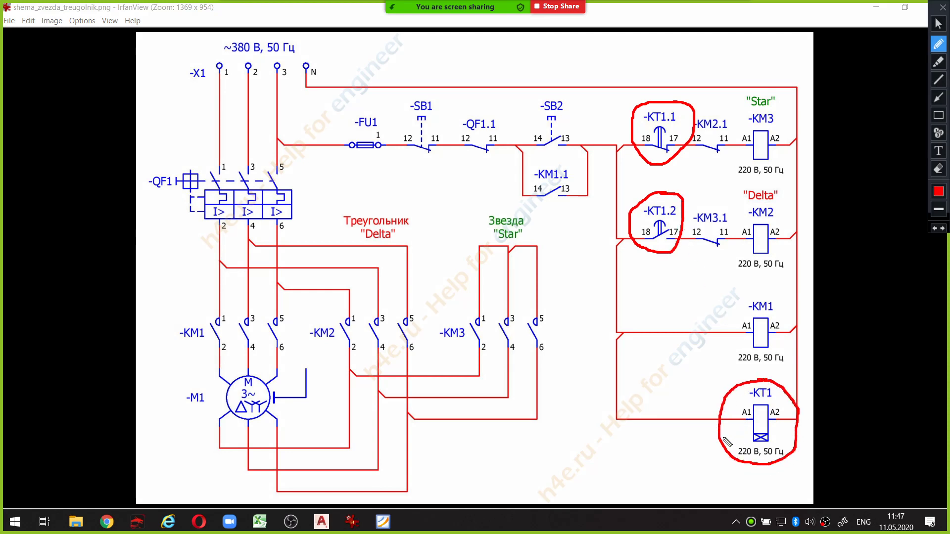
pyautogui.moveTo(696, 436)
pyautogui.mouseDown()
pyautogui.moveTo(739, 437)
pyautogui.moveTo(728, 443)
pyautogui.mouseUp()
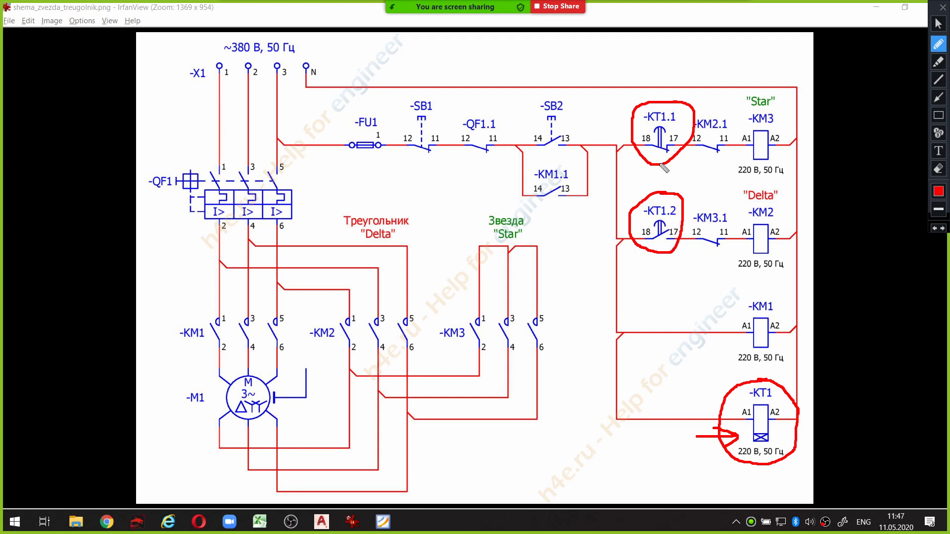
pyautogui.moveTo(662, 165); pyautogui.dragTo(661, 209)
pyautogui.press('Escape')
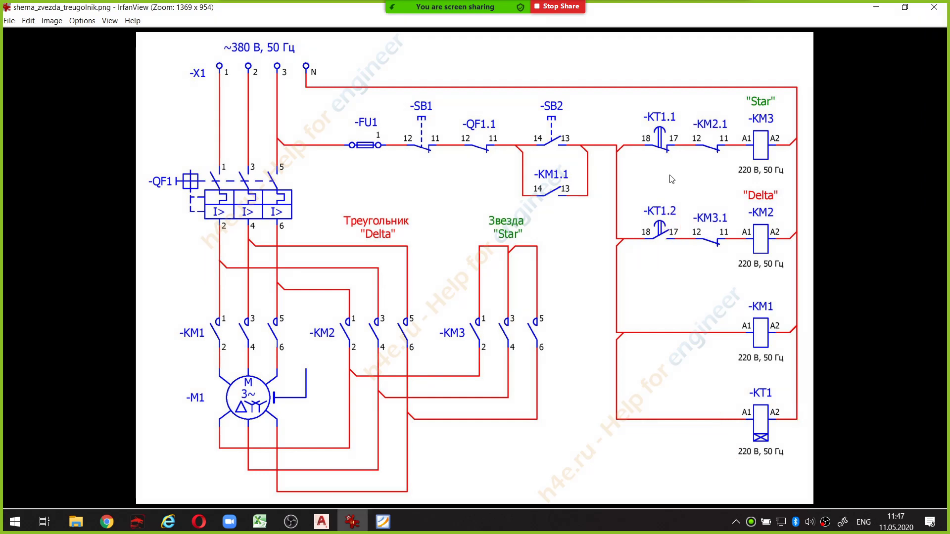
# Circle -KT1.1 and -KT1.2 again, then return to drawing 002
pyautogui.hotkey('ctrl', 'alt', 'g')
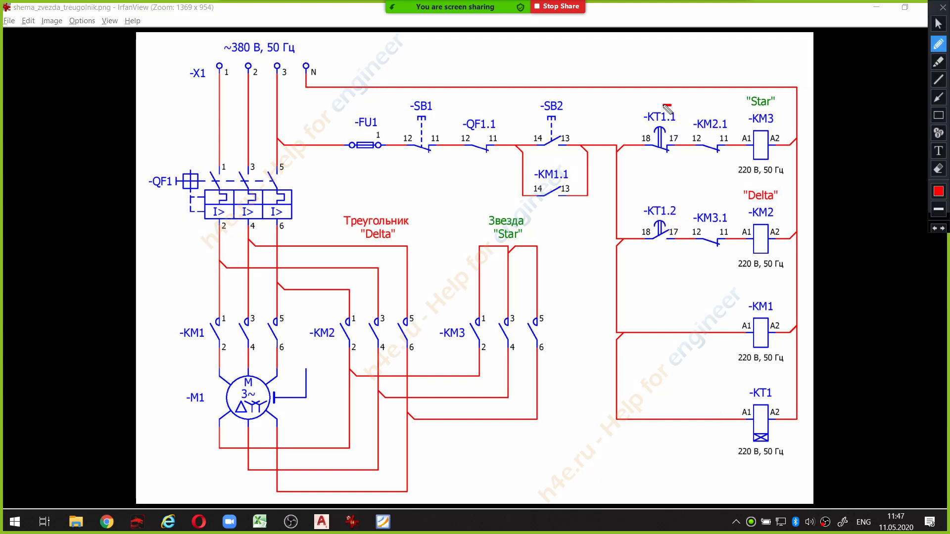
pyautogui.moveTo(665, 106)
pyautogui.mouseDown()
pyautogui.moveTo(638, 112)
pyautogui.moveTo(629, 137)
pyautogui.moveTo(643, 163)
pyautogui.moveTo(674, 167)
pyautogui.moveTo(688, 139)
pyautogui.moveTo(680, 113)
pyautogui.mouseUp()
pyautogui.moveTo(660, 182)
pyautogui.mouseDown()
pyautogui.moveTo(644, 208)
pyautogui.moveTo(646, 267)
pyautogui.moveTo(695, 233)
pyautogui.moveTo(663, 196)
pyautogui.mouseUp()
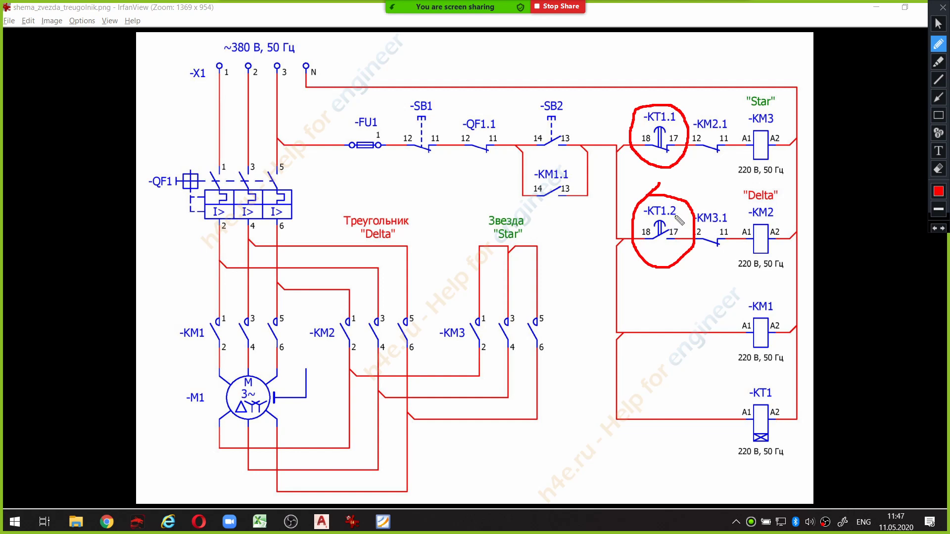
pyautogui.hotkey('alt', 'Tab')
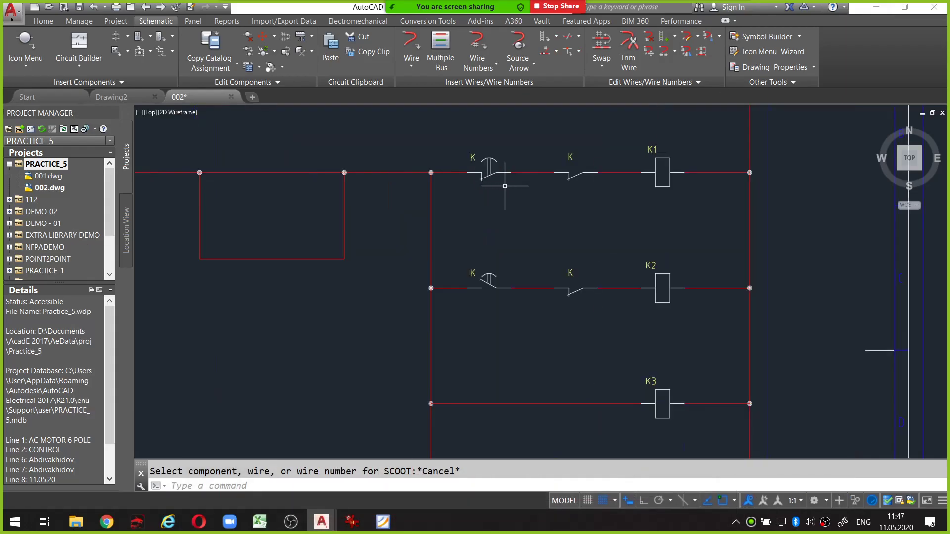
# Link the upper and lower K timer contacts with a dashed line (AELINK)
pyautogui.moveTo(501, 181); pyautogui.dragTo(527, 201, button='middle')
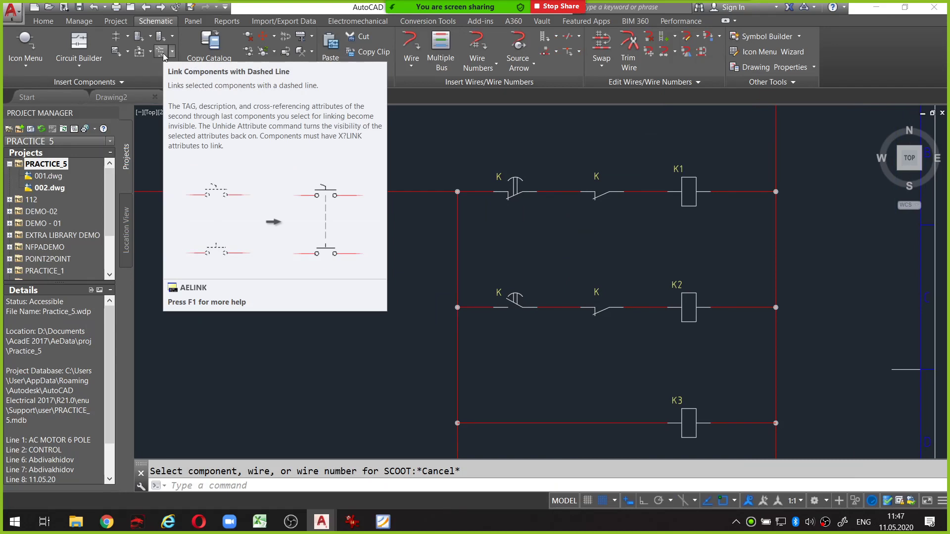
pyautogui.click(163, 53)
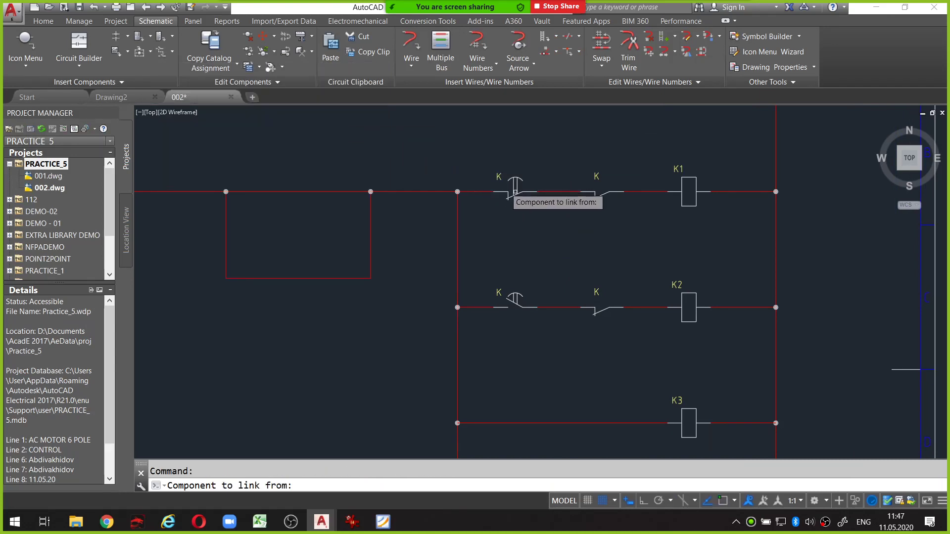
pyautogui.click(603, 501)
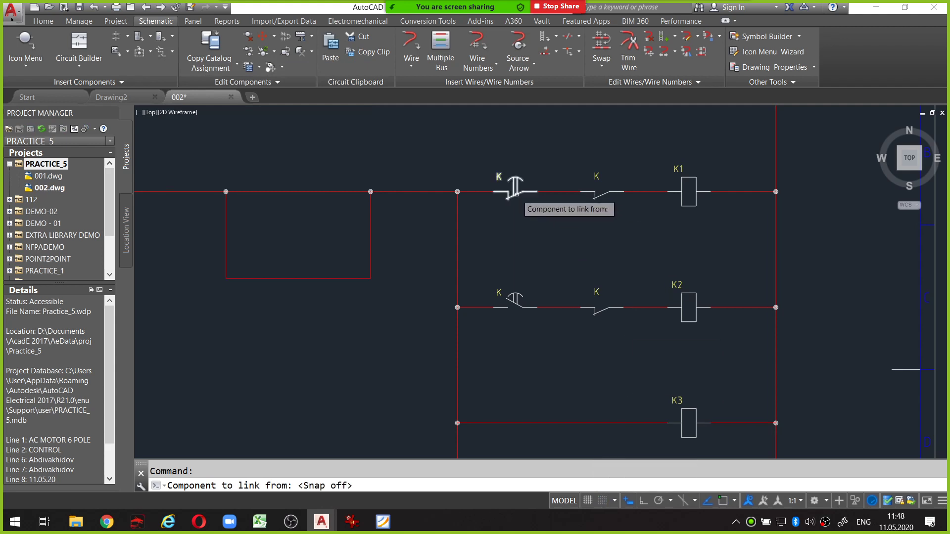
pyautogui.click(515, 193)
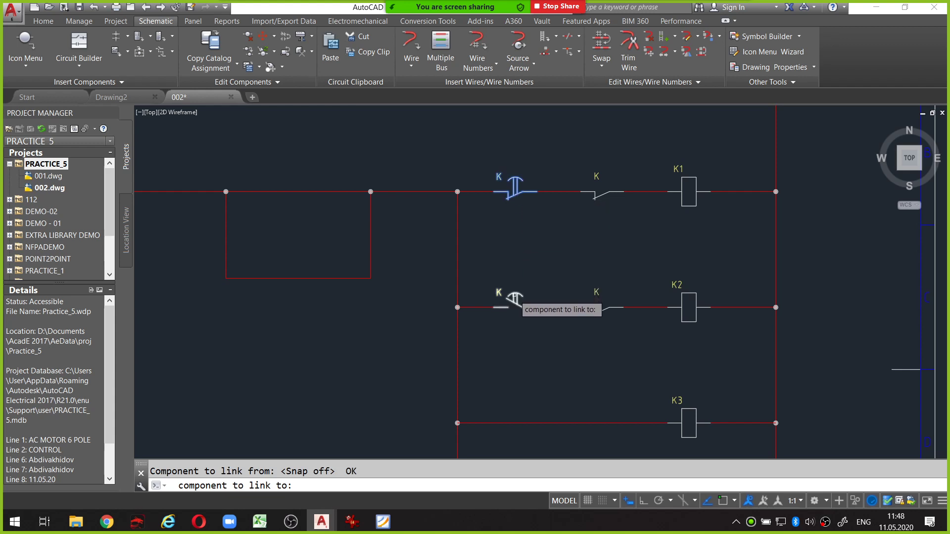
pyautogui.click(515, 296)
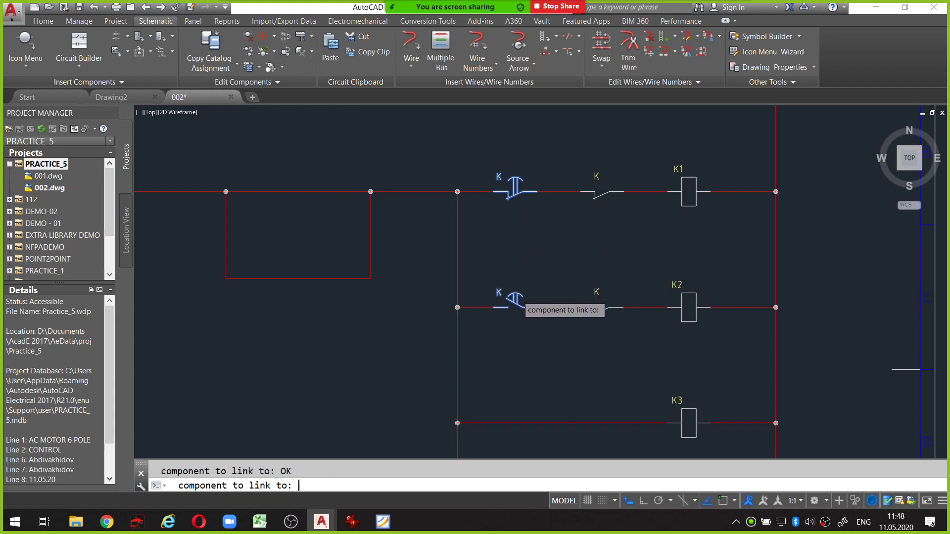
pyautogui.press('Return')
# Centre the empty branch box in view, then bring up the reference schematic
pyautogui.scroll(-2, 537, 233)
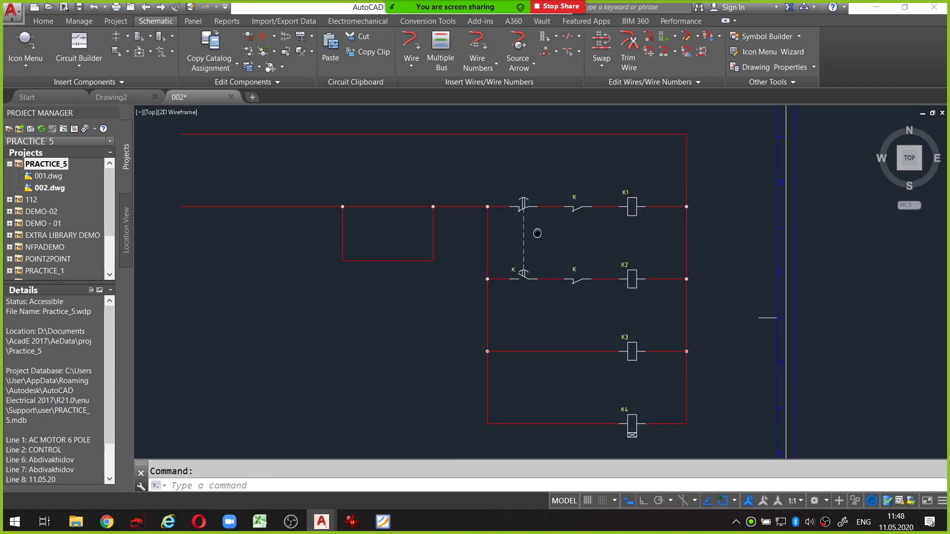
pyautogui.scroll(-2, 541, 231)
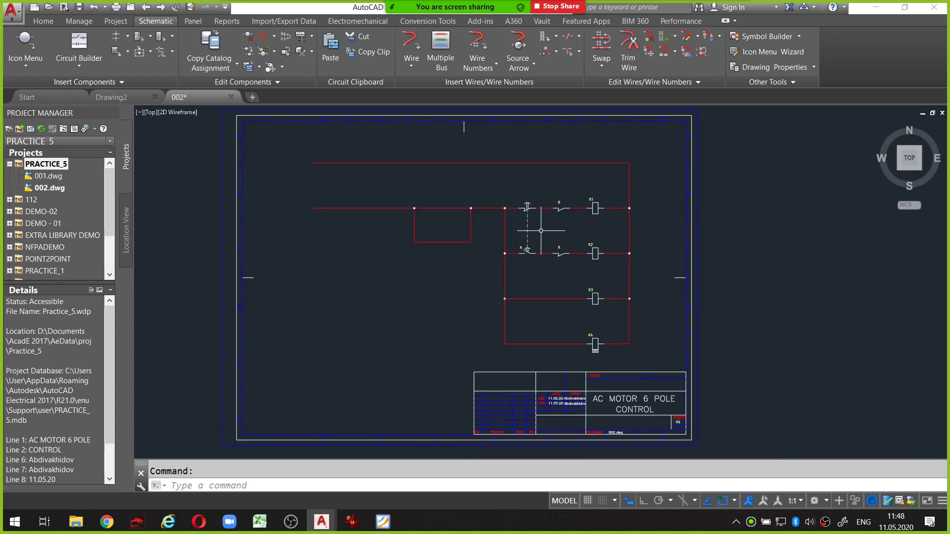
pyautogui.scroll(4, 536, 223)
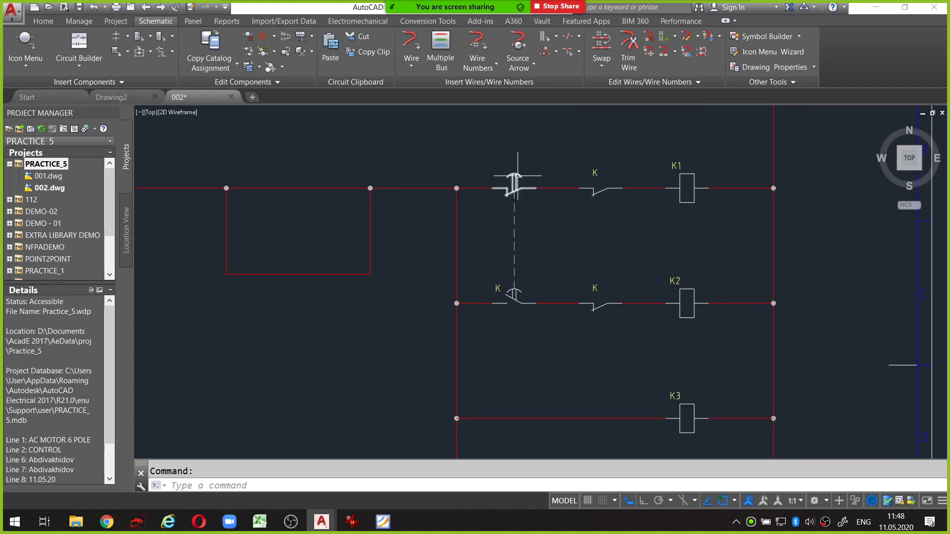
pyautogui.scroll(2, 518, 175)
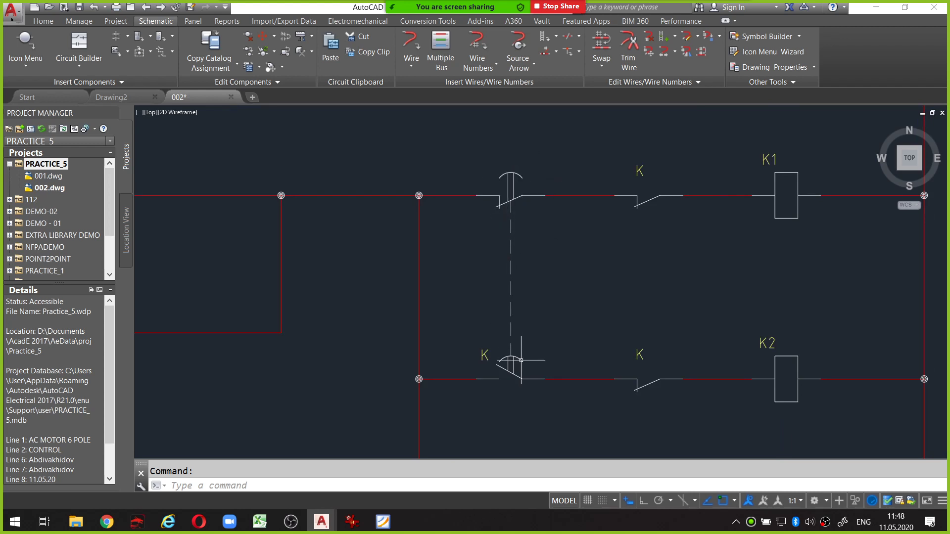
pyautogui.scroll(-2, 510, 360)
pyautogui.scroll(-2, 514, 317)
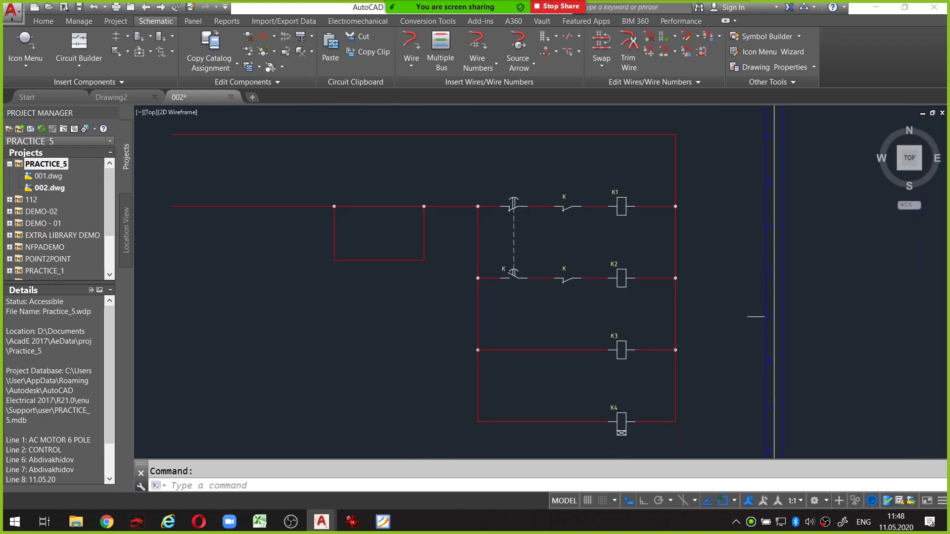
pyautogui.moveTo(509, 222); pyautogui.dragTo(587, 221, button='middle')
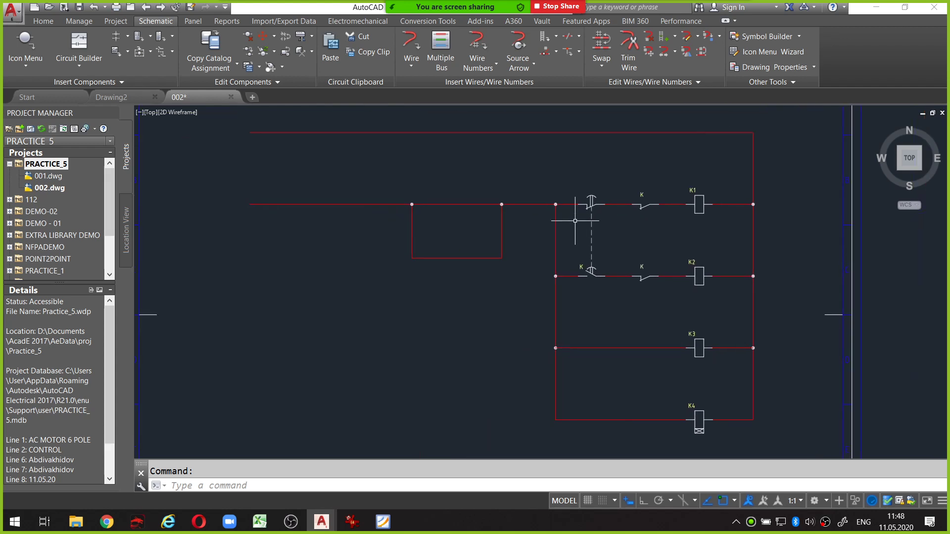
pyautogui.moveTo(452, 204); pyautogui.dragTo(490, 213, button='middle')
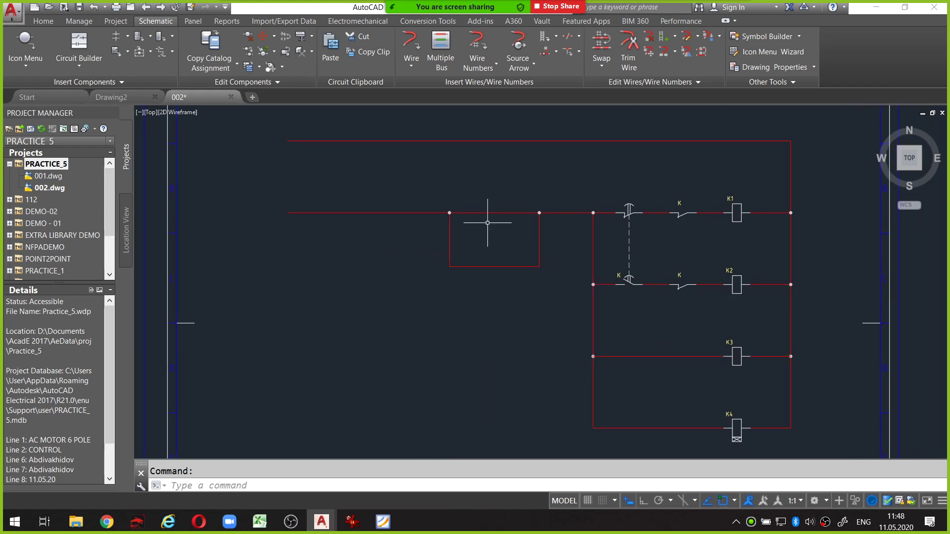
pyautogui.scroll(-2, 500, 220)
pyautogui.scroll(2, 502, 228)
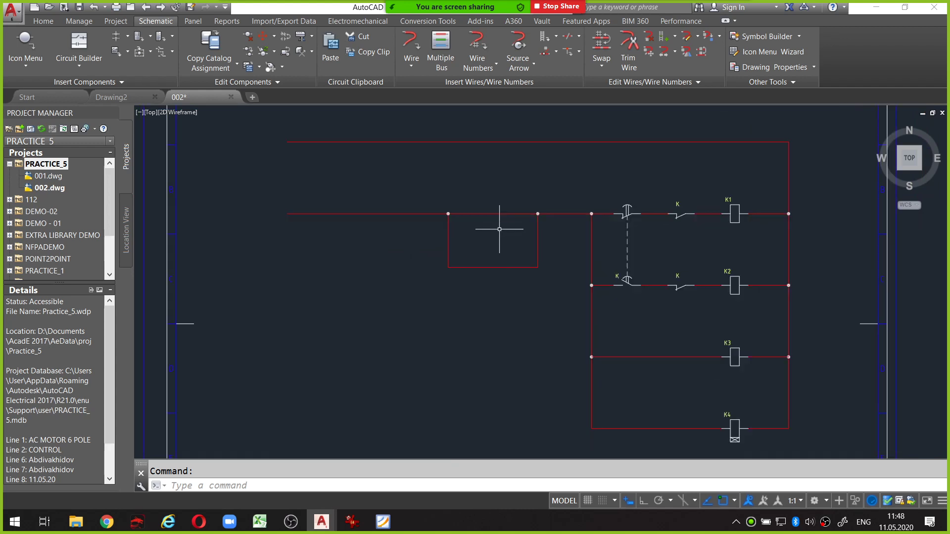
pyautogui.click(352, 521)
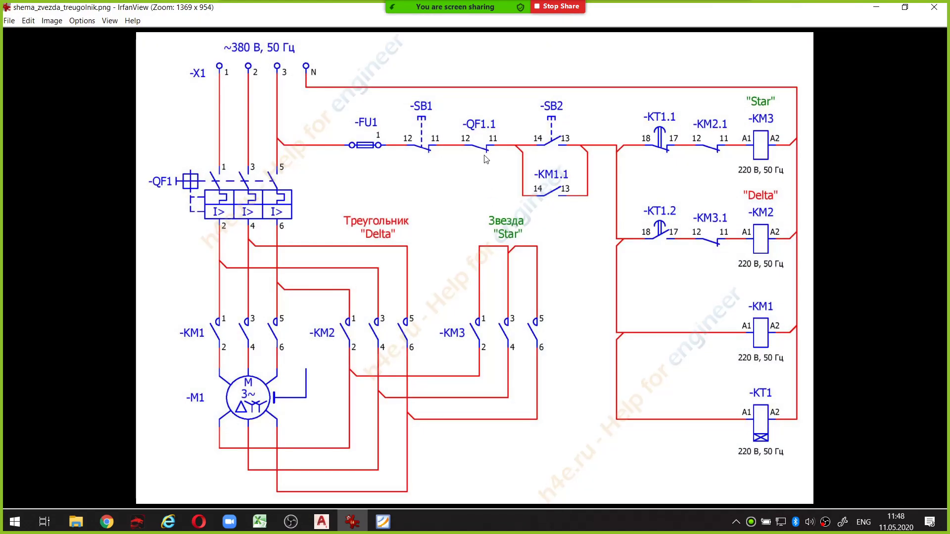
pyautogui.moveTo(553, 167)
pyautogui.mouseDown()
pyautogui.moveTo(579, 203)
pyautogui.moveTo(543, 164)
pyautogui.mouseUp()
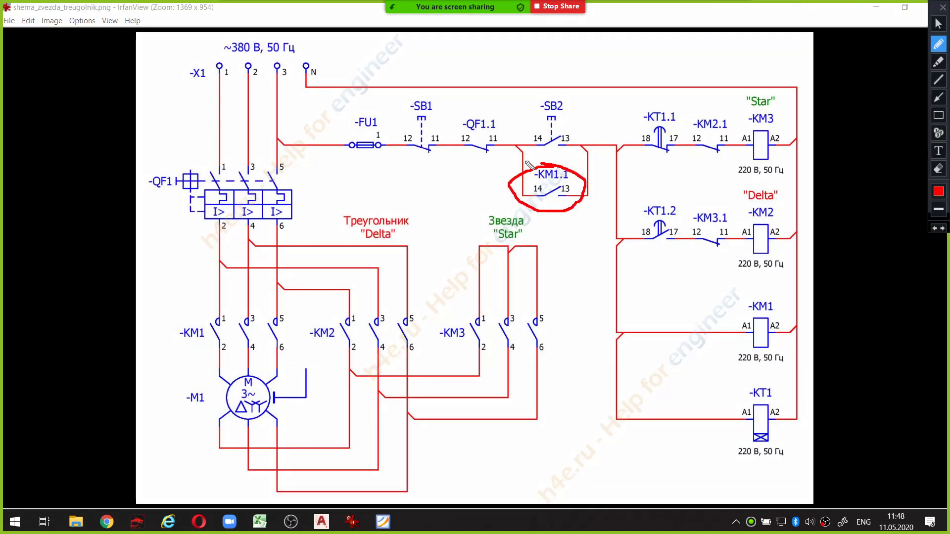
pyautogui.moveTo(561, 91)
pyautogui.mouseDown()
pyautogui.moveTo(588, 132)
pyautogui.moveTo(577, 93)
pyautogui.mouseUp()
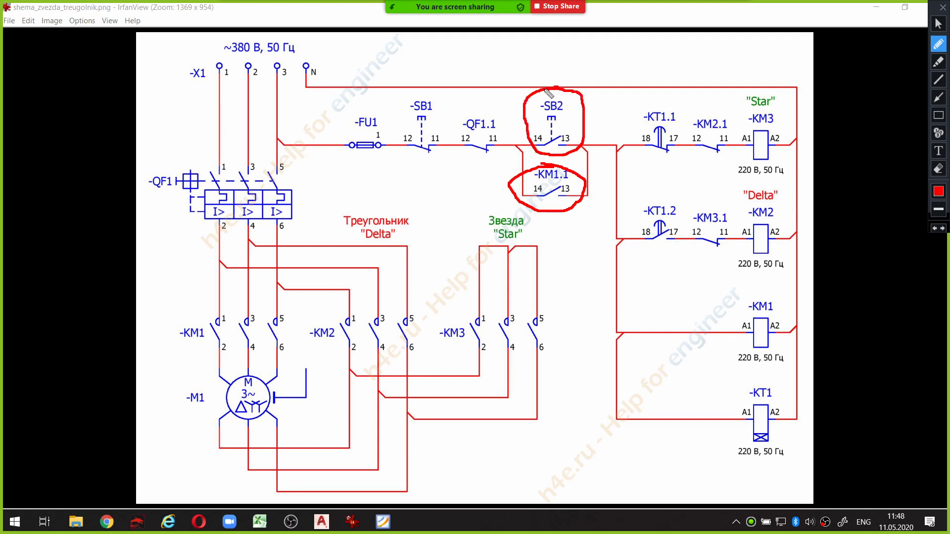
pyautogui.moveTo(415, 92)
pyautogui.mouseDown()
pyautogui.moveTo(452, 105)
pyautogui.moveTo(429, 93)
pyautogui.mouseUp()
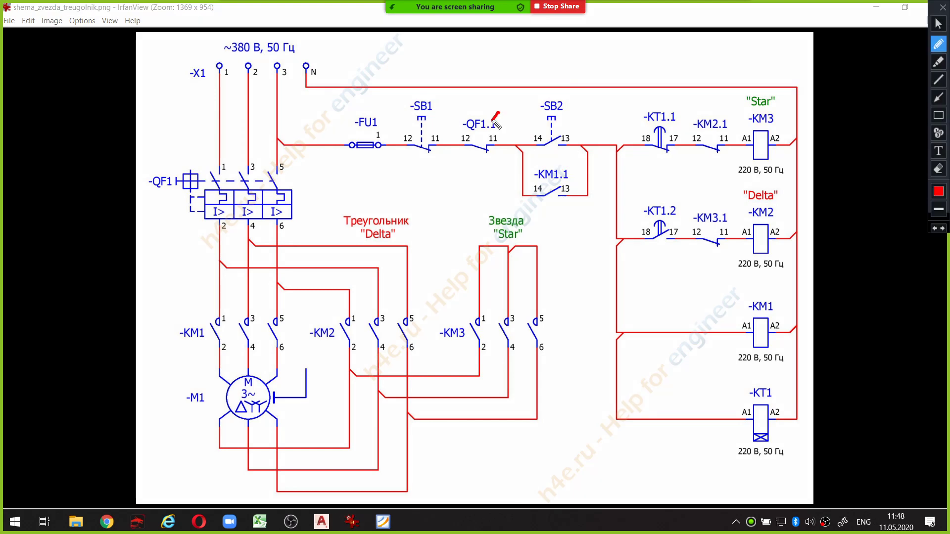
pyautogui.moveTo(499, 112); pyautogui.dragTo(467, 150)
pyautogui.moveTo(464, 115); pyautogui.dragTo(480, 145)
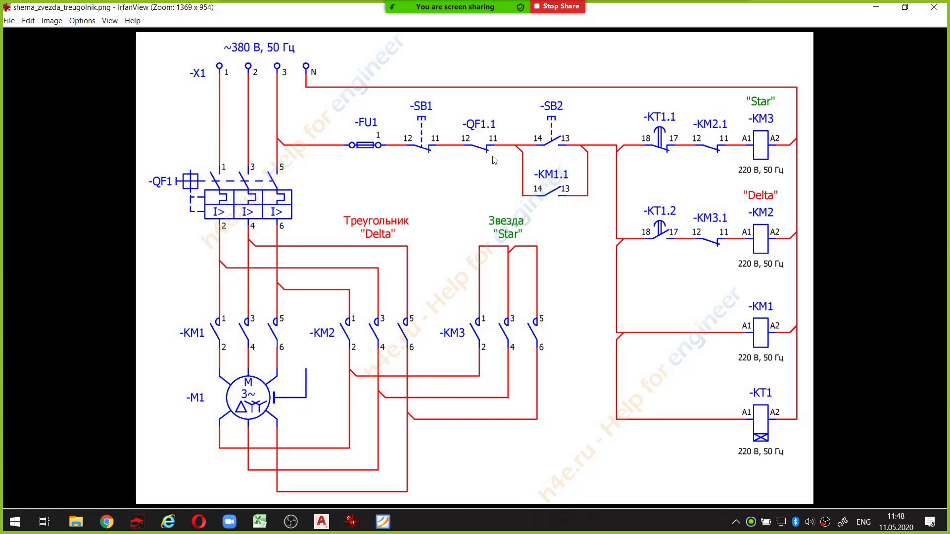
pyautogui.press('Escape')
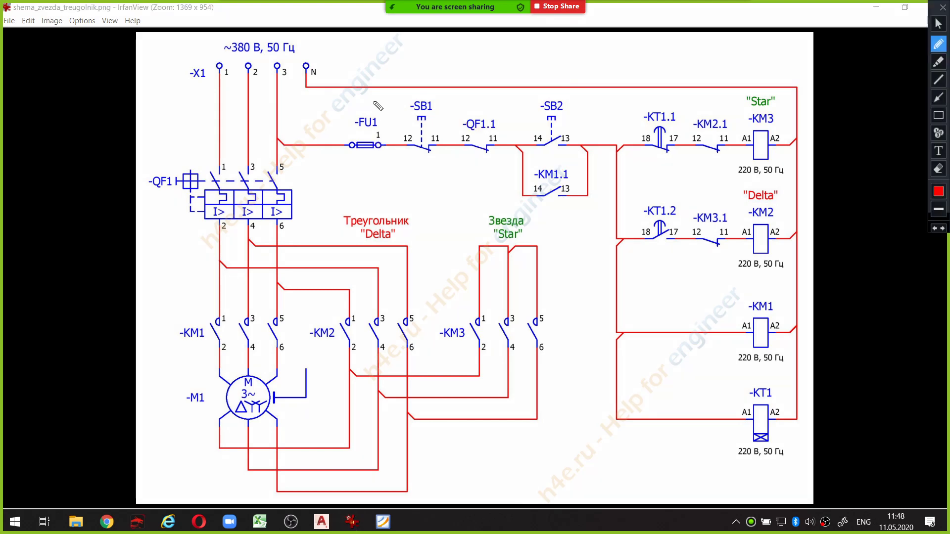
pyautogui.moveTo(371, 102)
pyautogui.mouseDown()
pyautogui.moveTo(391, 113)
pyautogui.moveTo(372, 105)
pyautogui.mouseUp()
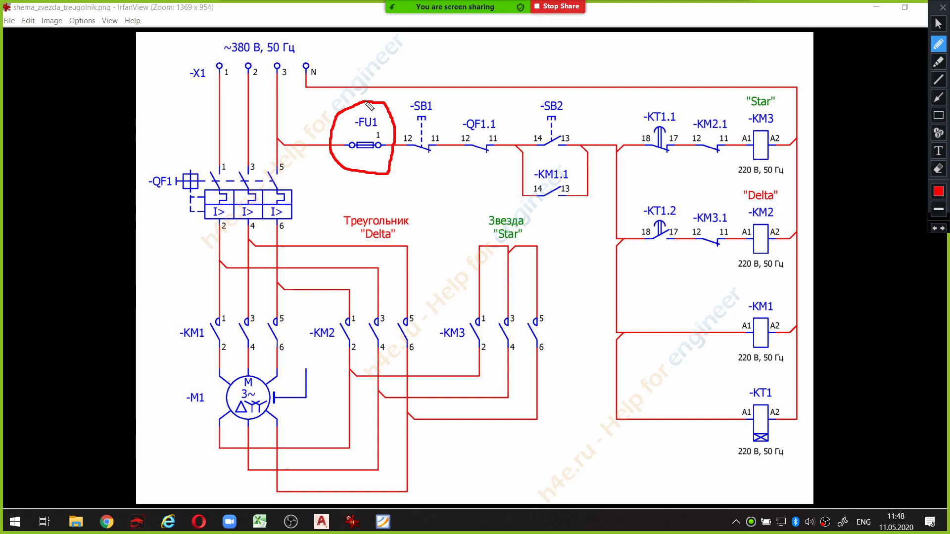
pyautogui.press('Escape')
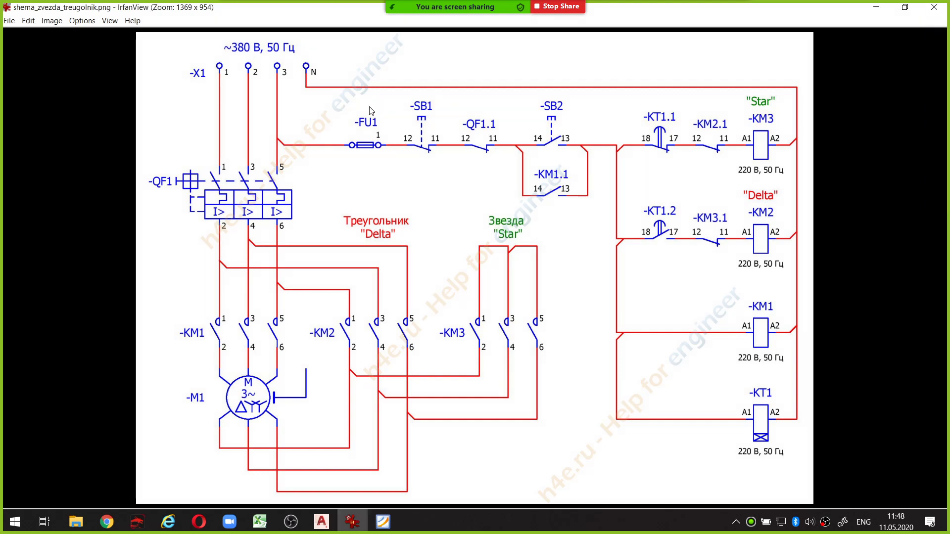
# Insert a normally open K relay contact on the wire inside the parallel branch box
pyautogui.click(876, 7)
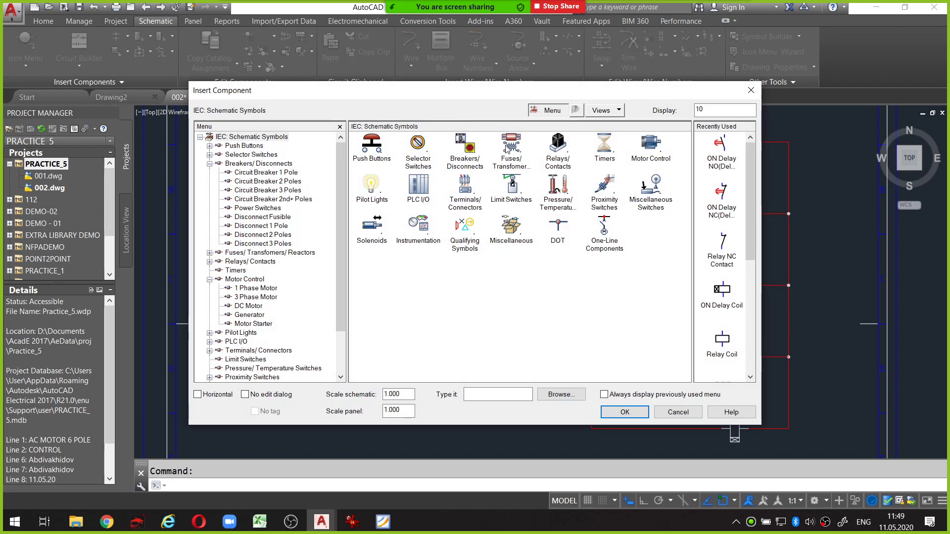
pyautogui.click(558, 154)
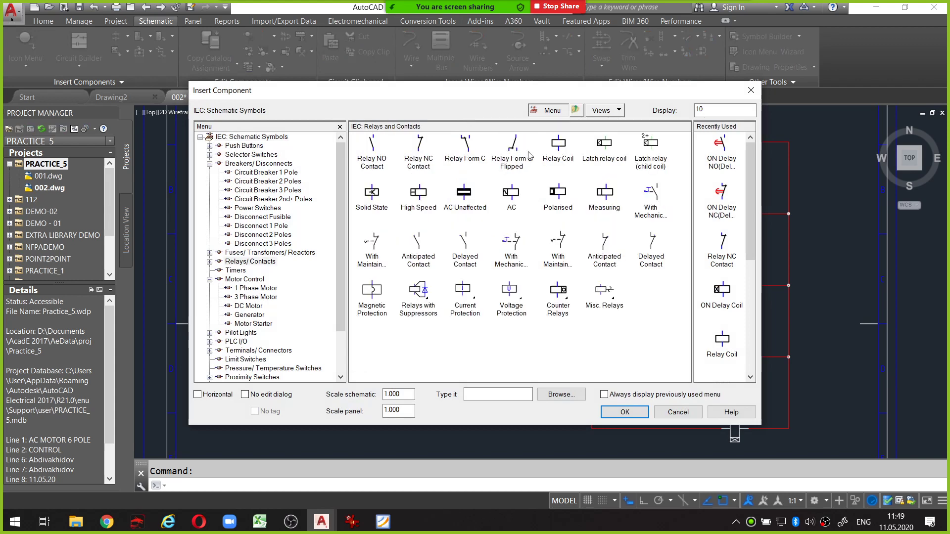
pyautogui.click(414, 157)
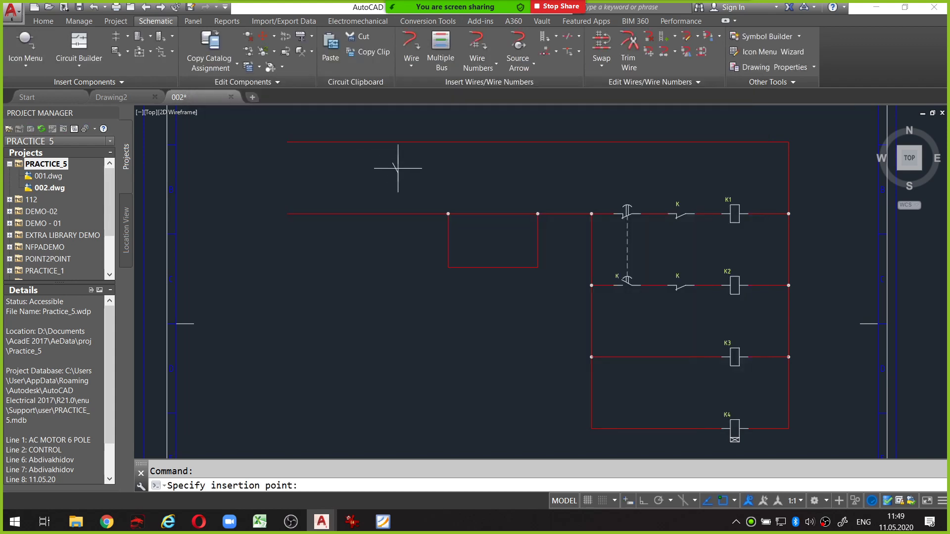
pyautogui.click(601, 501)
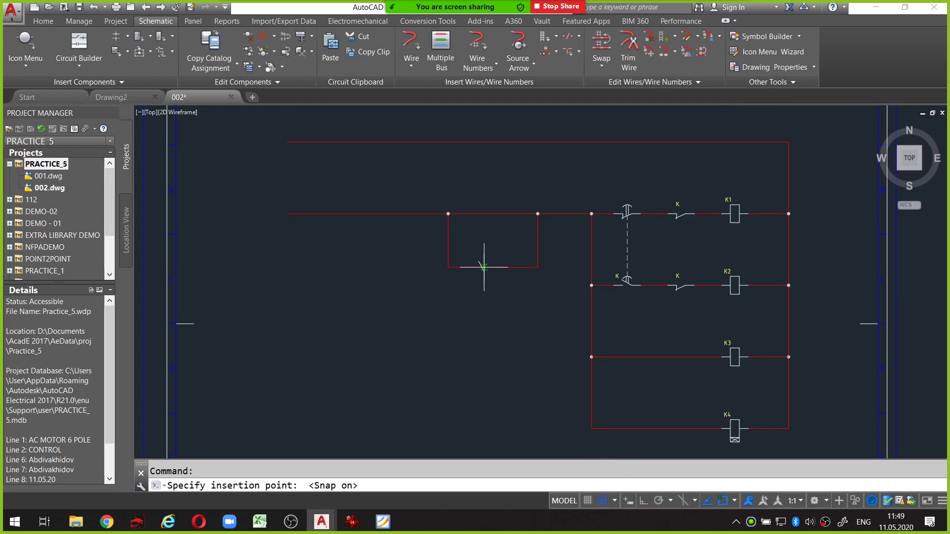
pyautogui.click(500, 267)
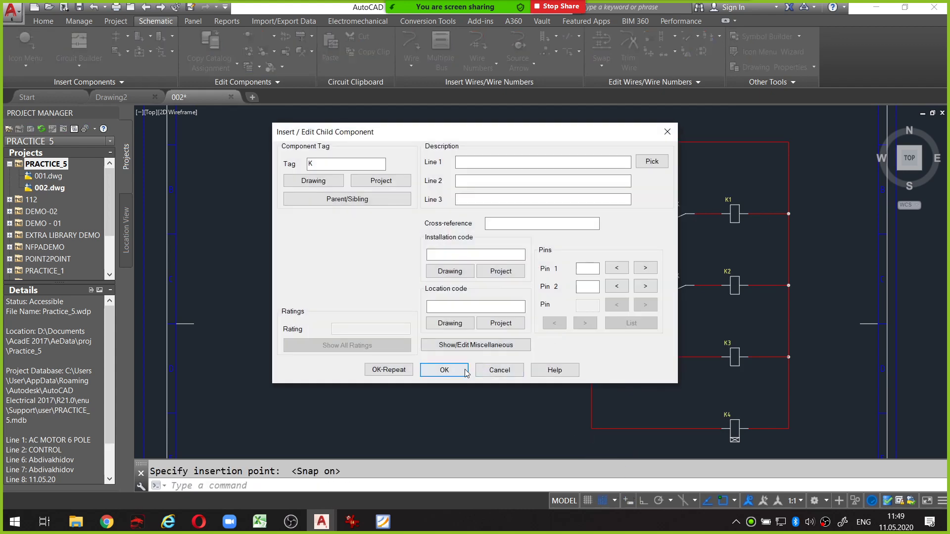
pyautogui.click(465, 371)
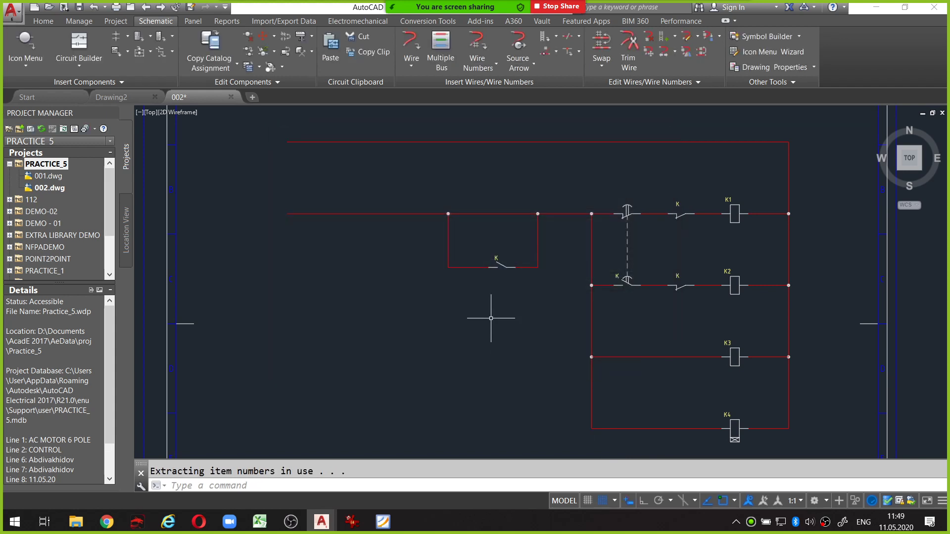